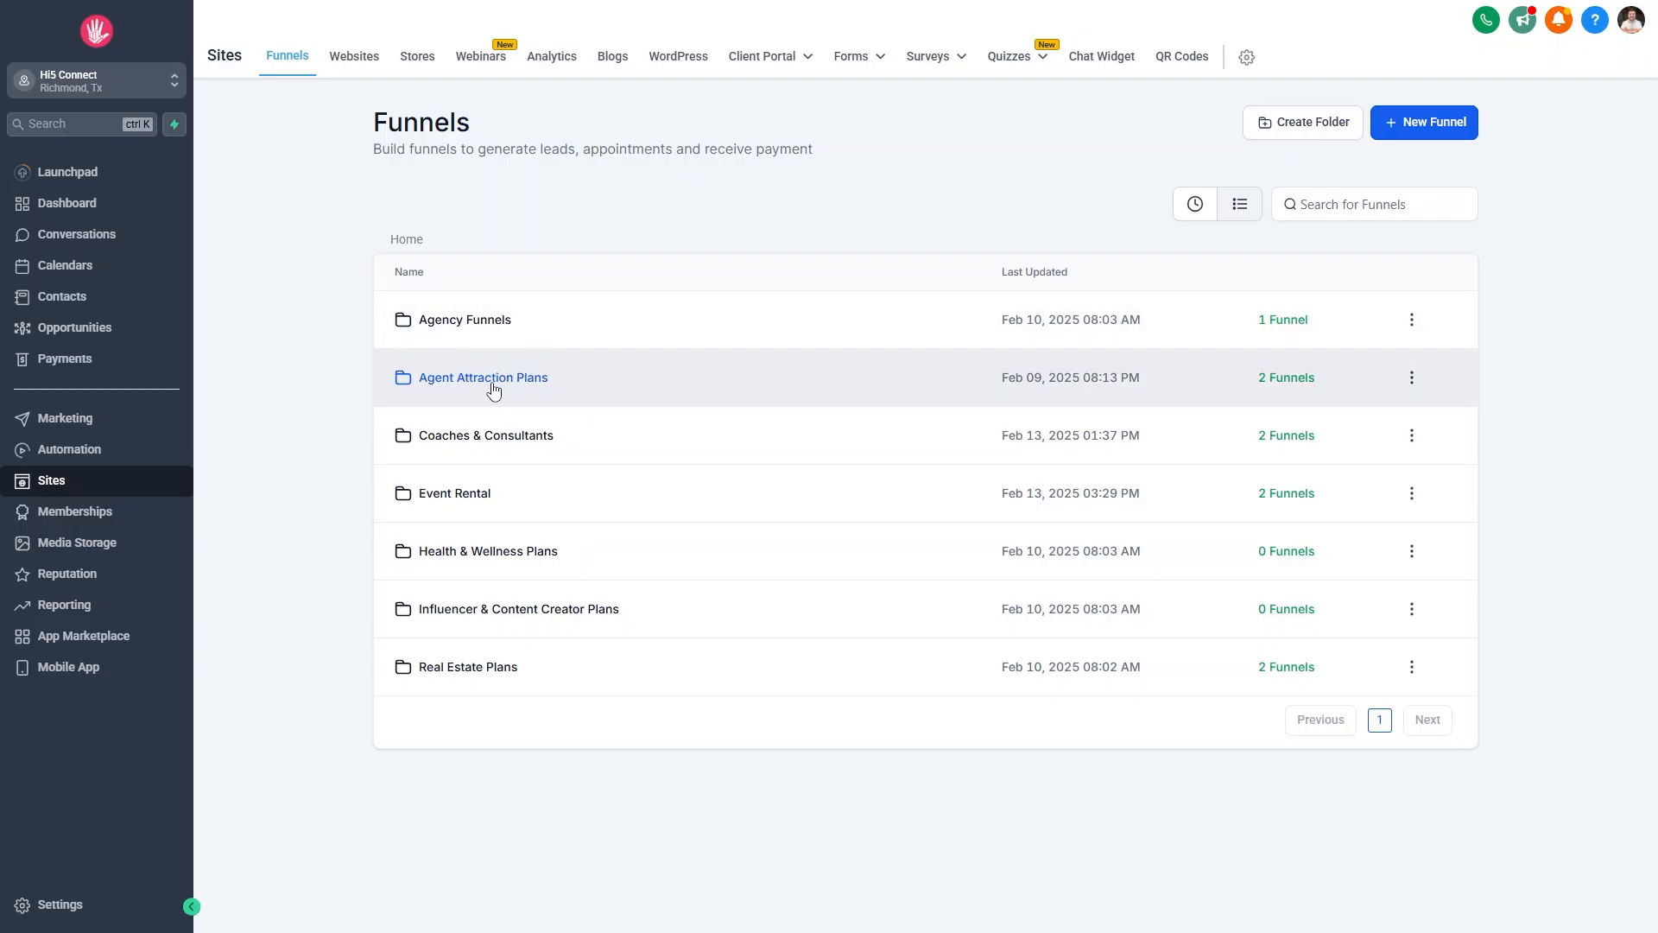
{"action": "left_click", "coordinate": [471, 447]}
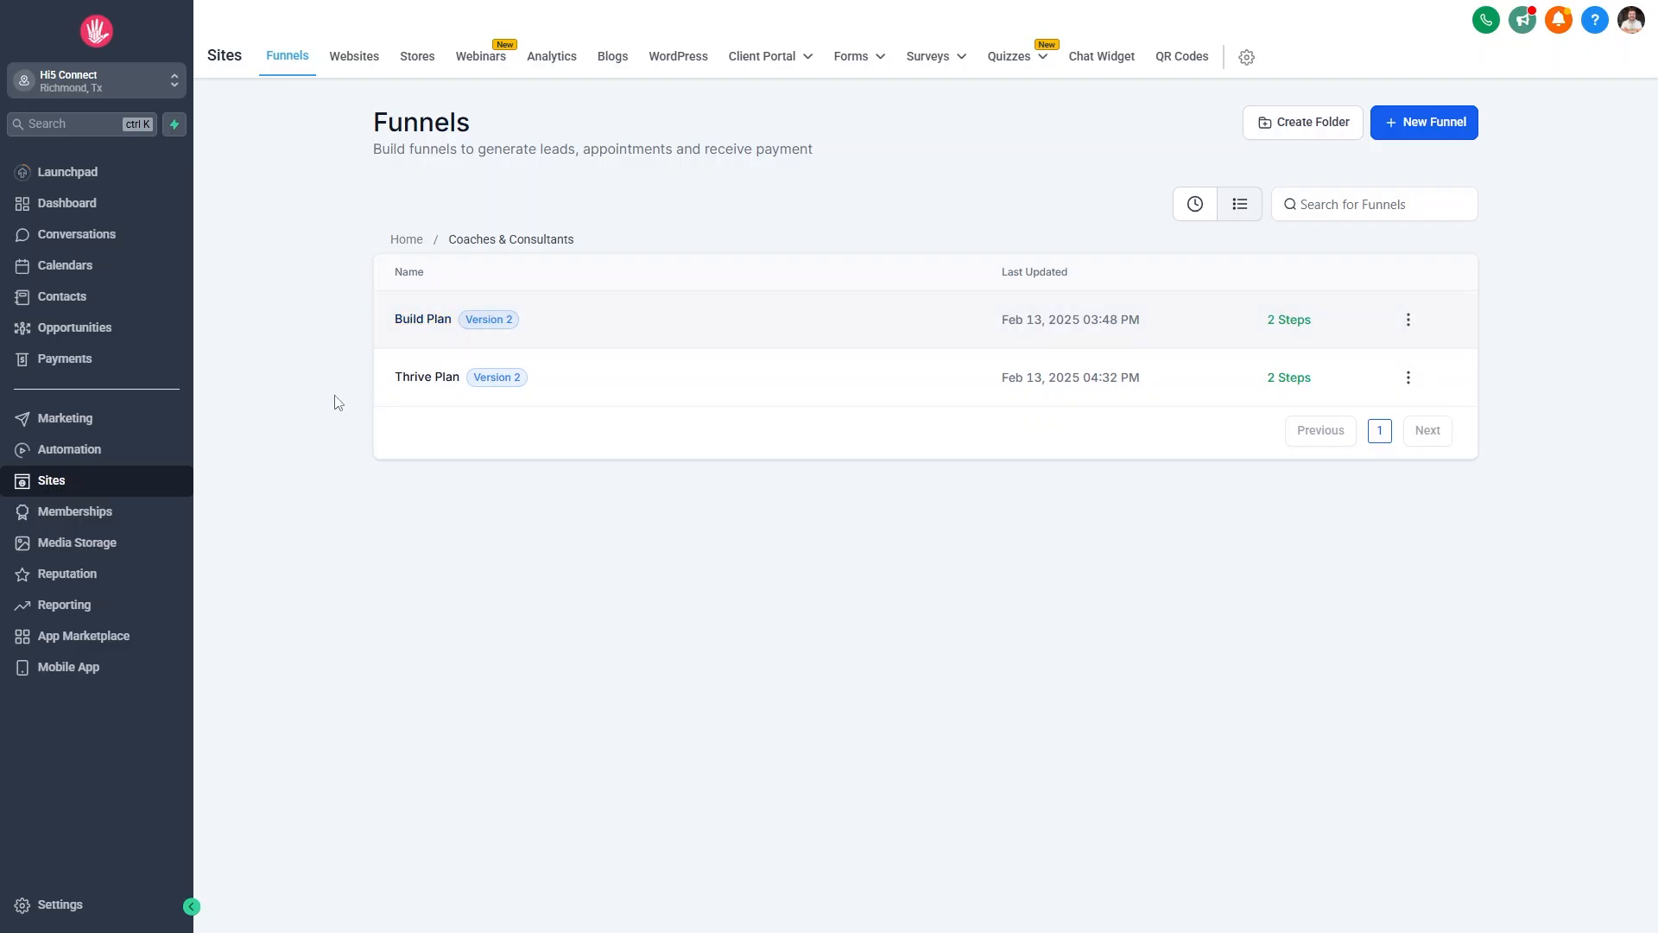
{"action": "left_click", "coordinate": [399, 249]}
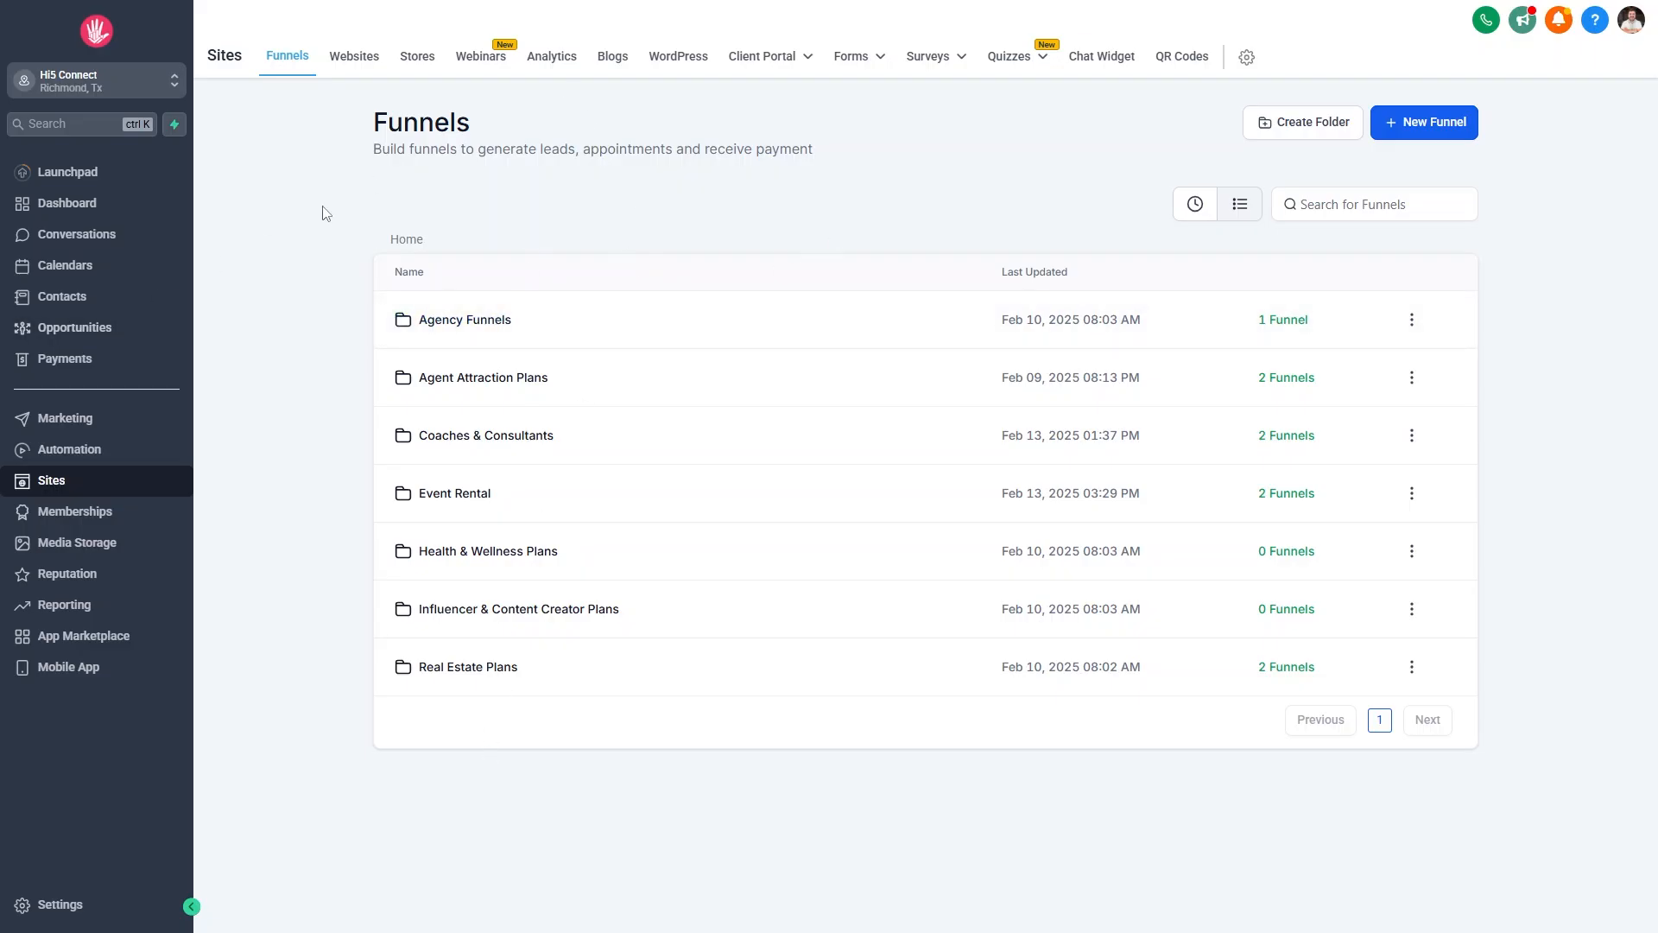
Start a new funnel built from a template and go to the template library.
{"action": "left_click", "coordinate": [1451, 121]}
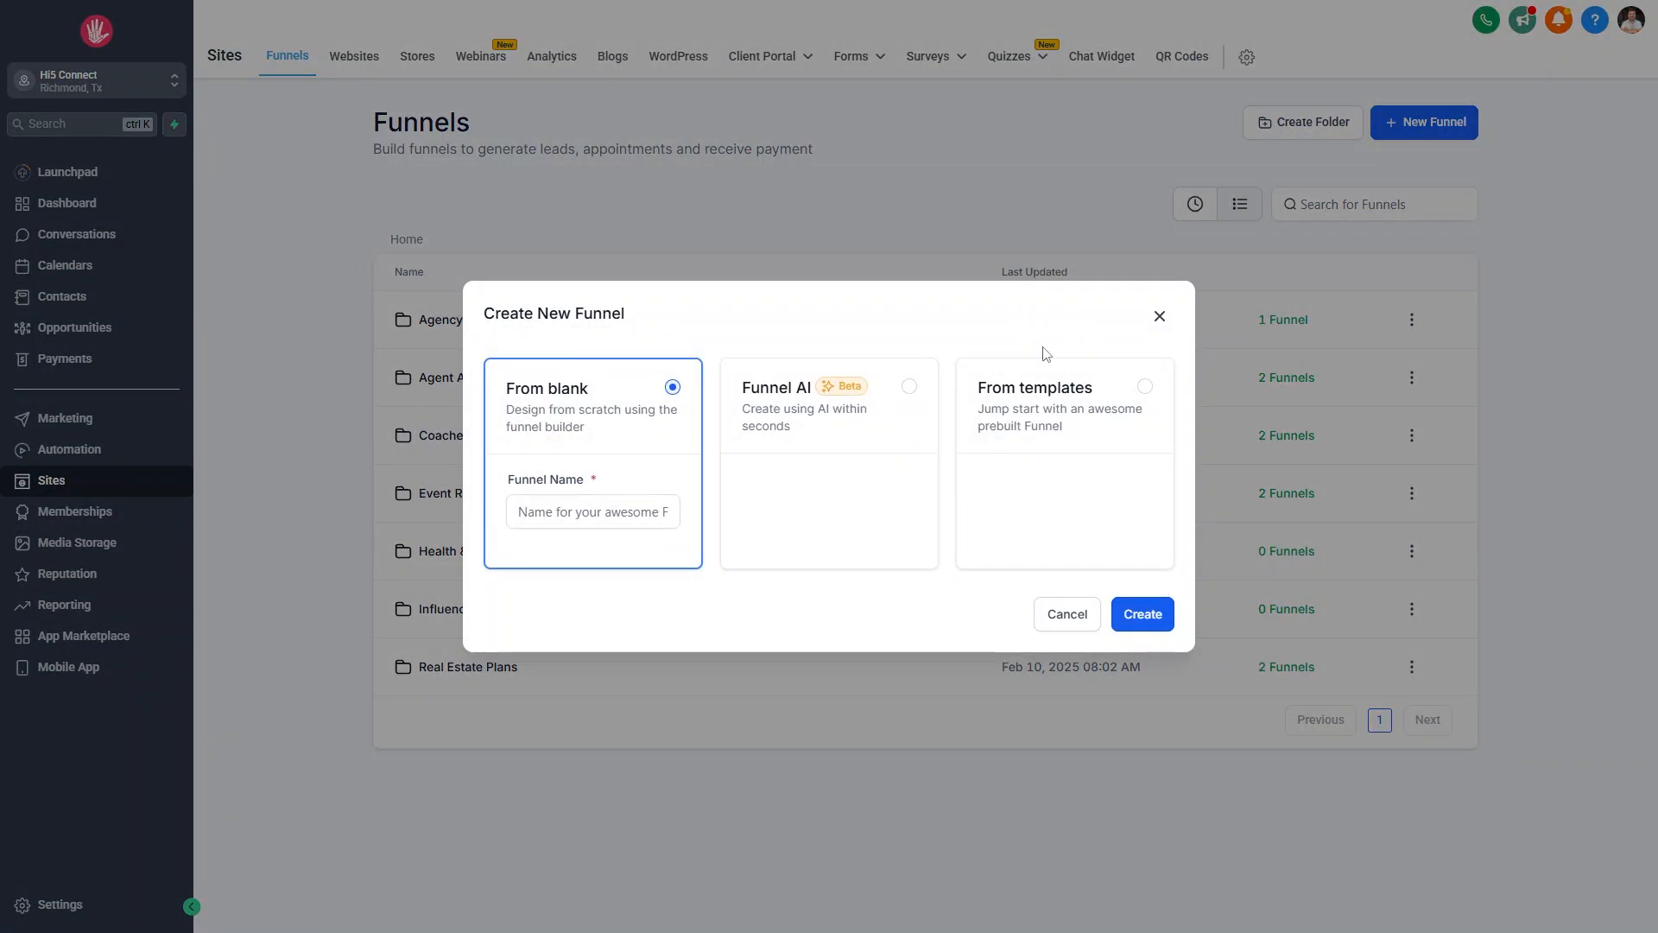
{"action": "left_click", "coordinate": [1144, 388]}
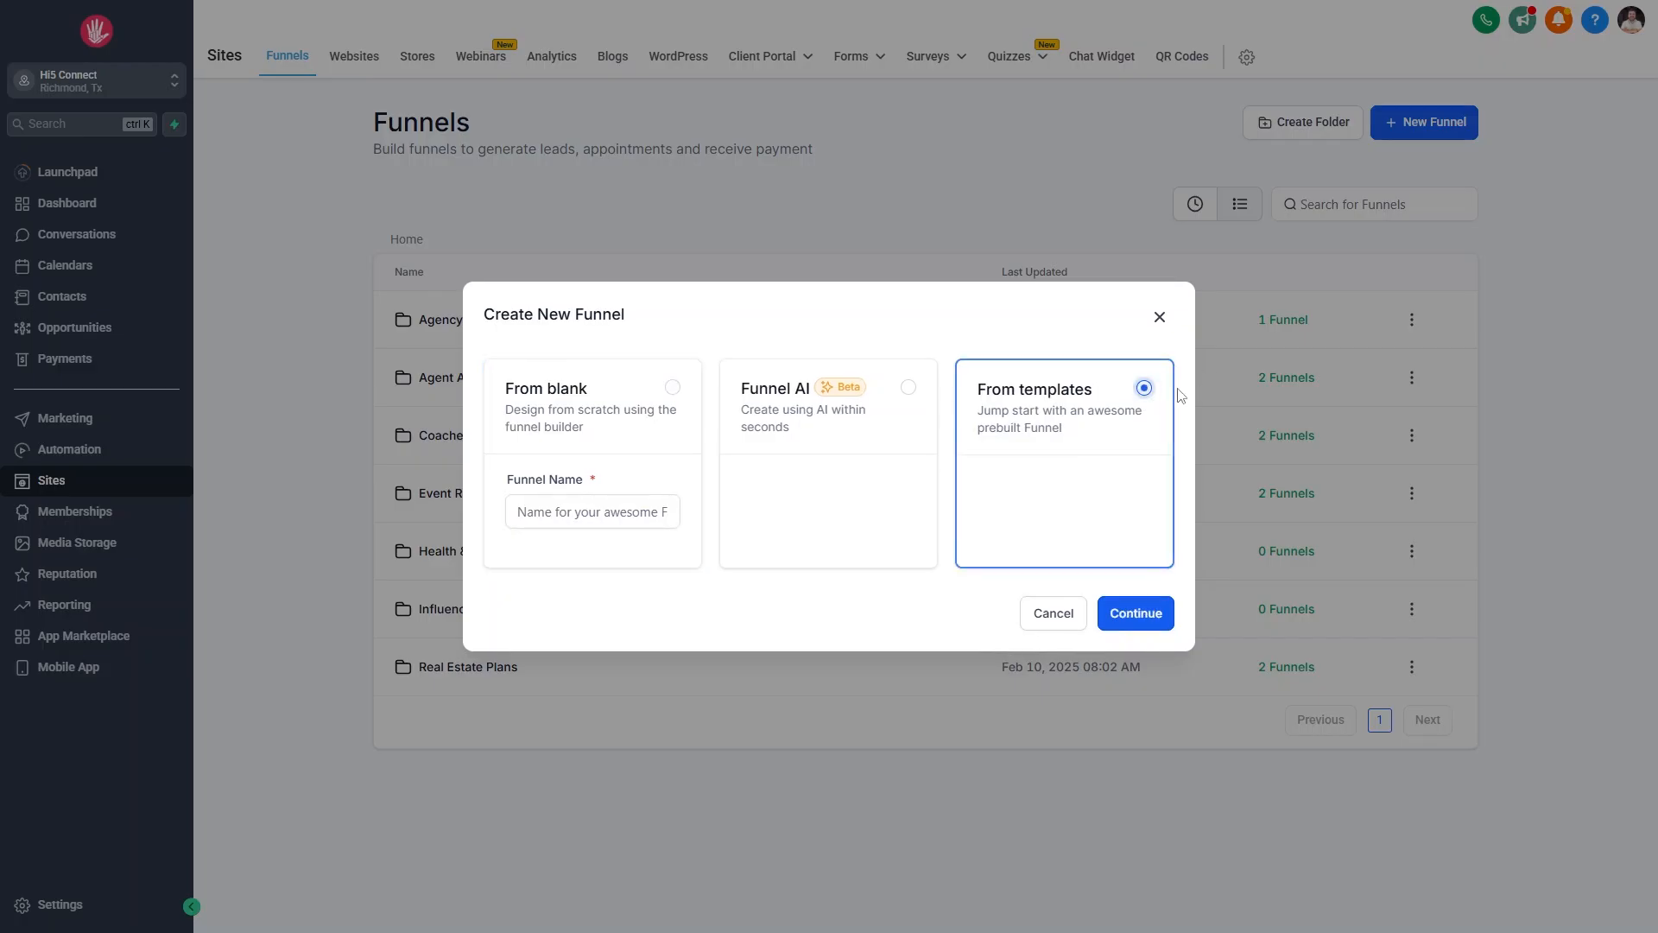
{"action": "left_click", "coordinate": [1145, 633]}
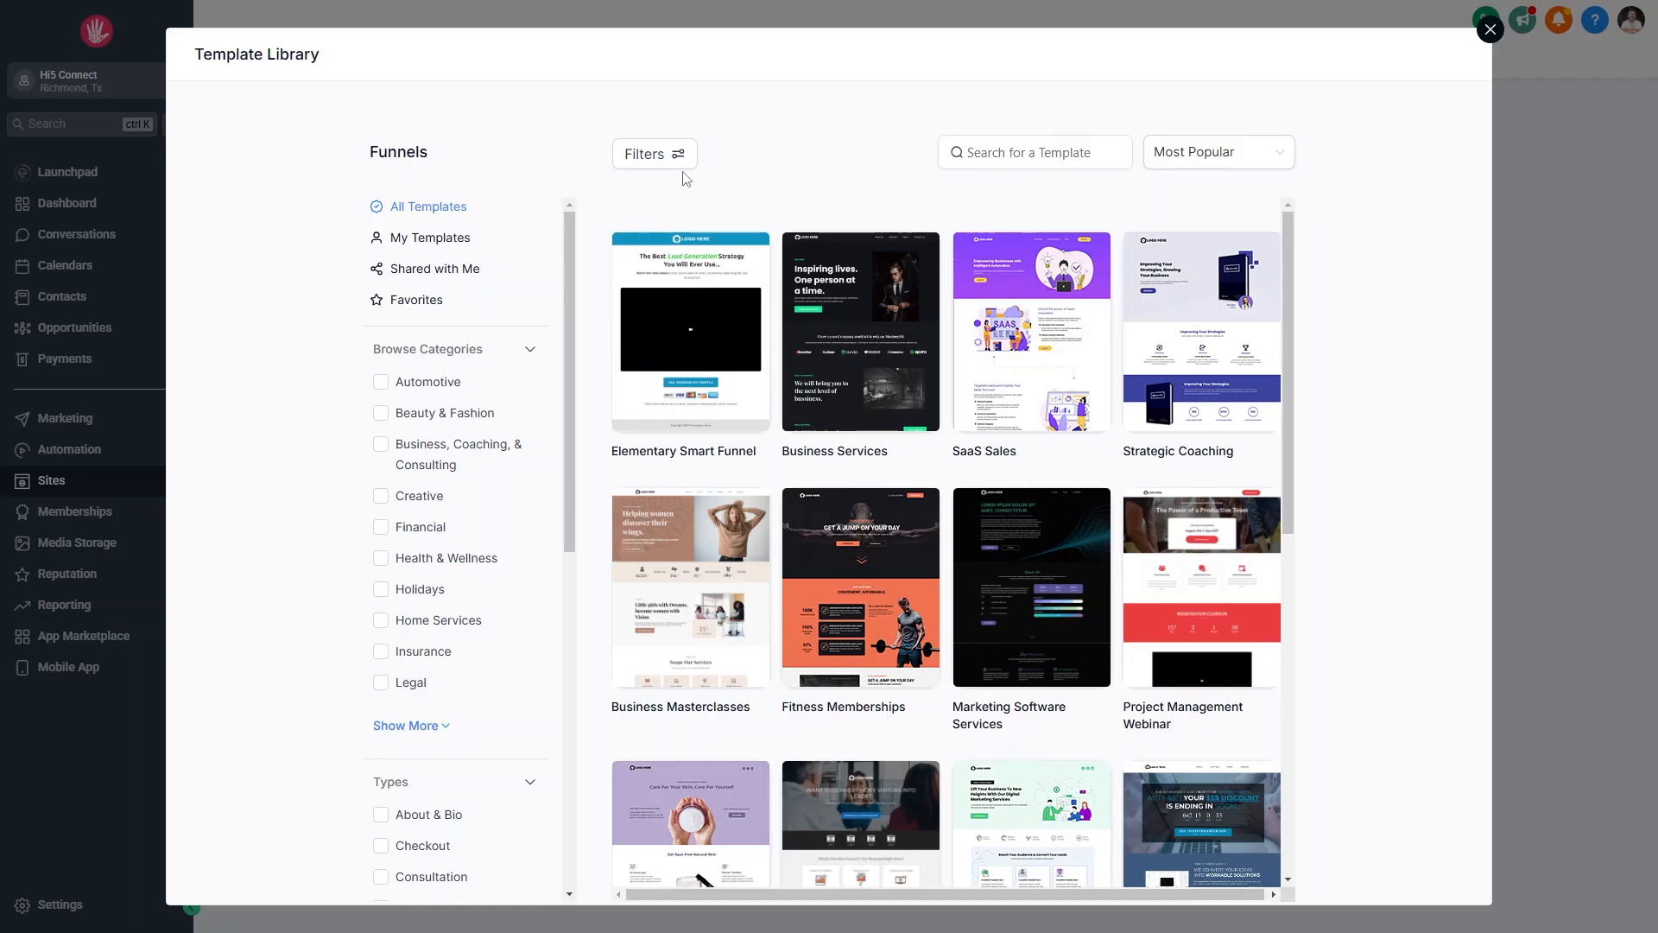
Reveal more template categories and open the SaaS Sales template's details.
{"action": "mouse_move", "coordinate": [992, 282]}
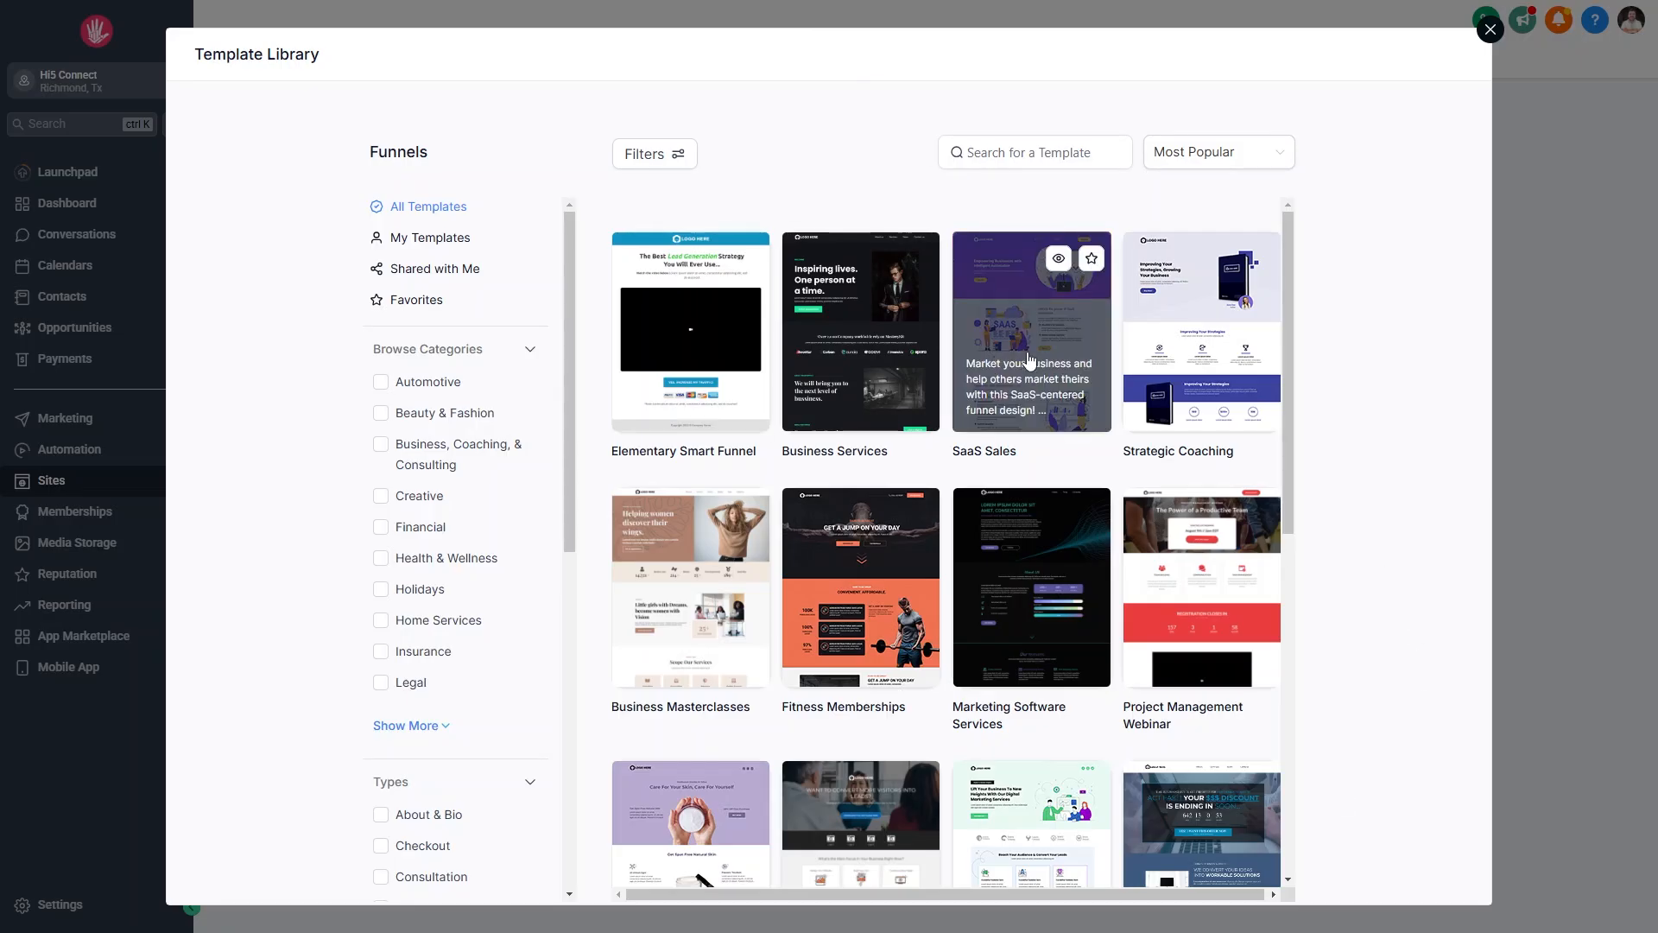
{"action": "scroll", "coordinate": [493, 392], "scroll_direction": "down", "scroll_amount": 3}
{"action": "left_click", "coordinate": [421, 448]}
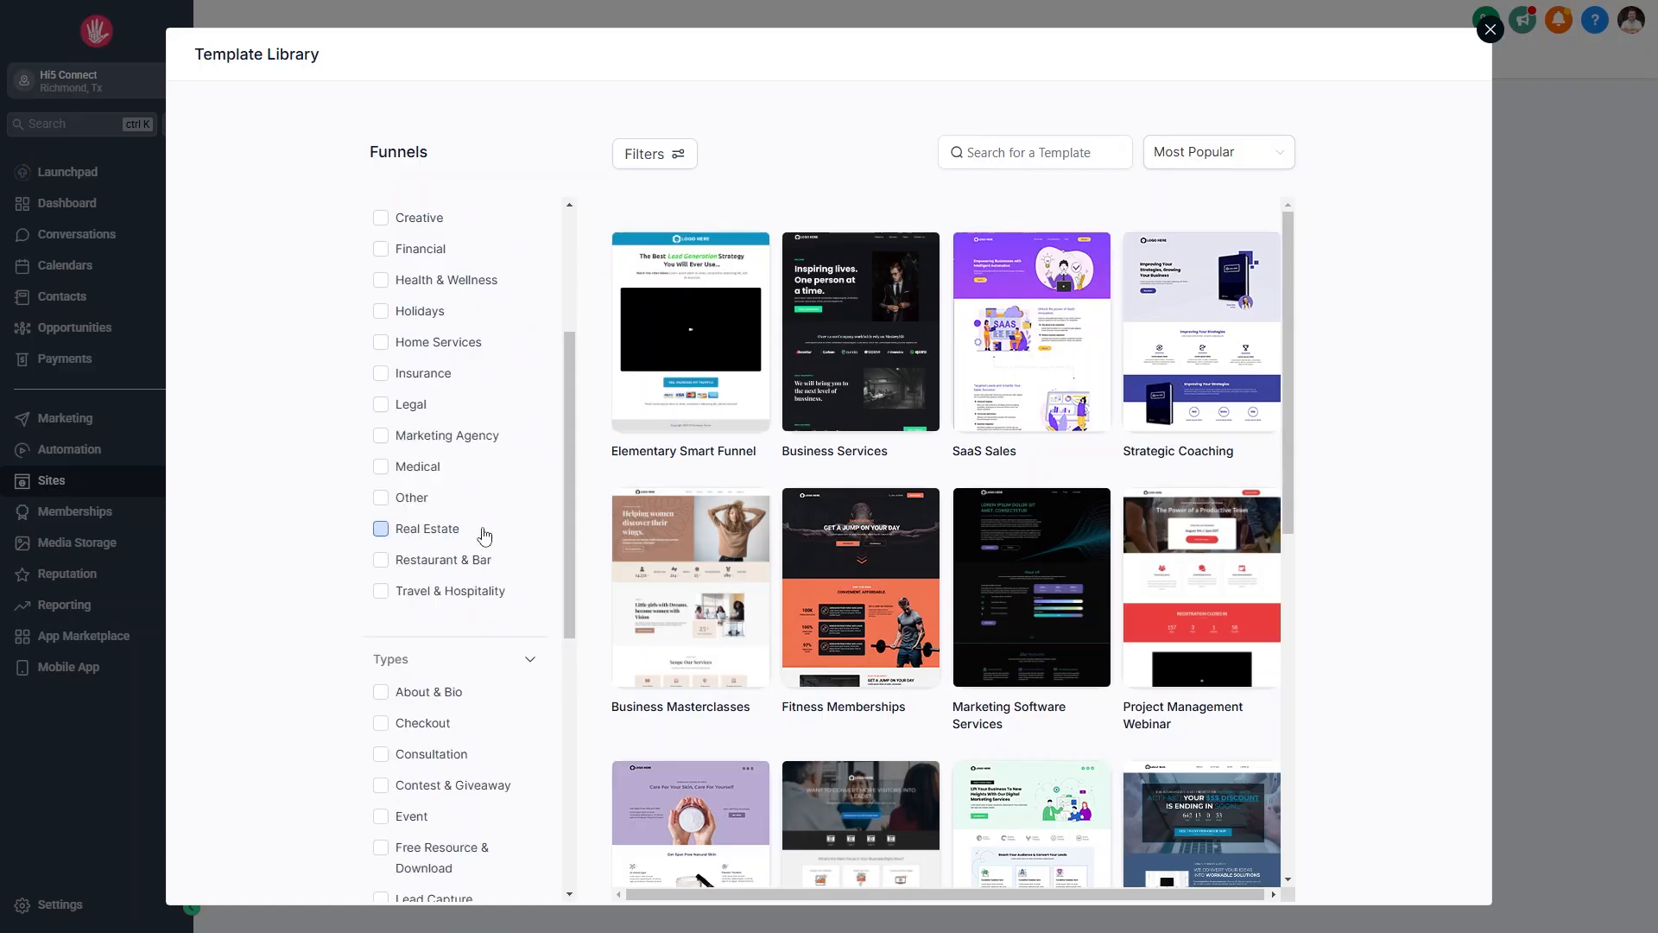
{"action": "left_click", "coordinate": [1044, 305]}
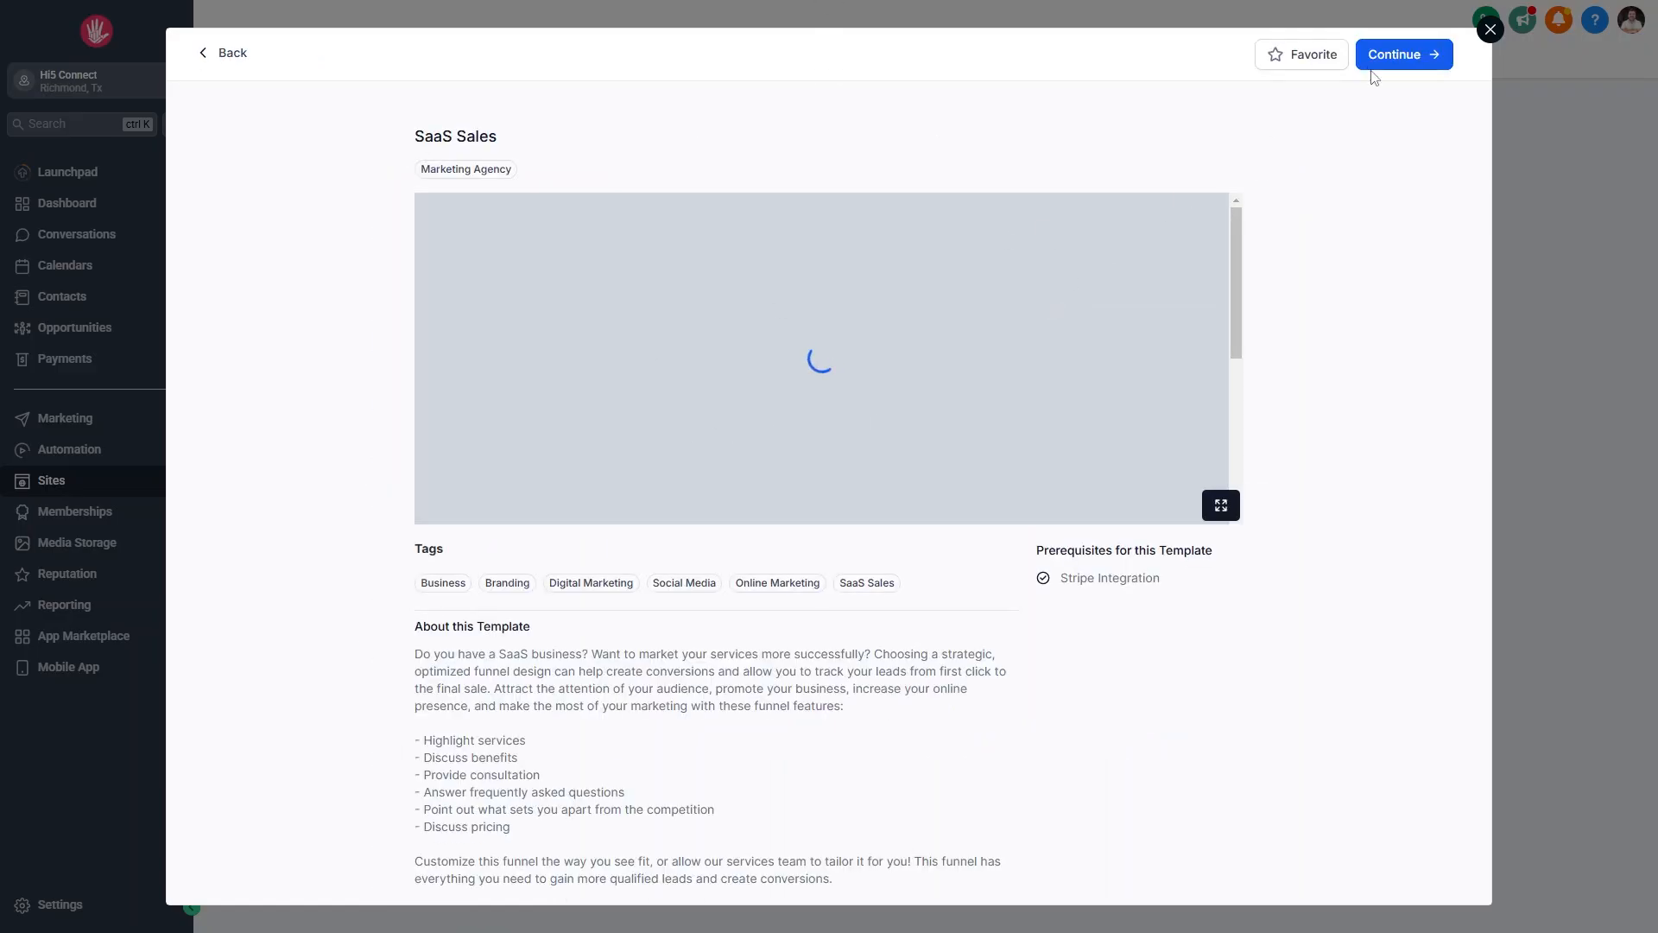
Add the SaaS Sales template as a new funnel with Home and Thank You steps.
{"action": "left_click", "coordinate": [1385, 57]}
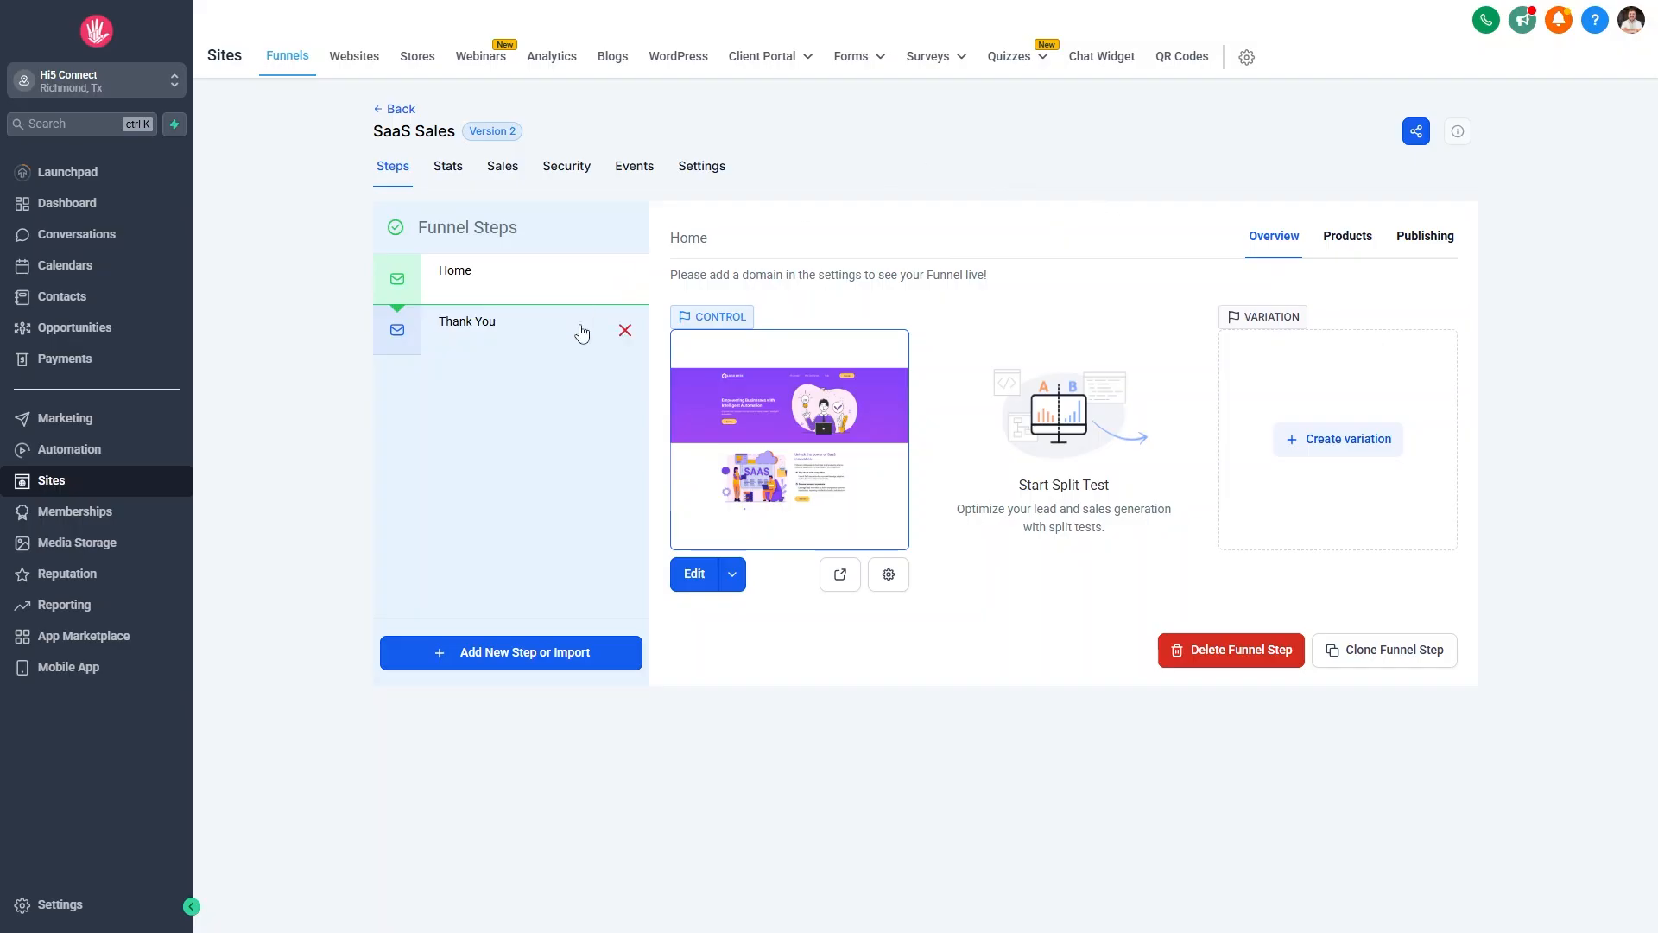
Preview the Thank You and Home pages, then bring up the funnel's Settings.
{"action": "left_click", "coordinate": [496, 349]}
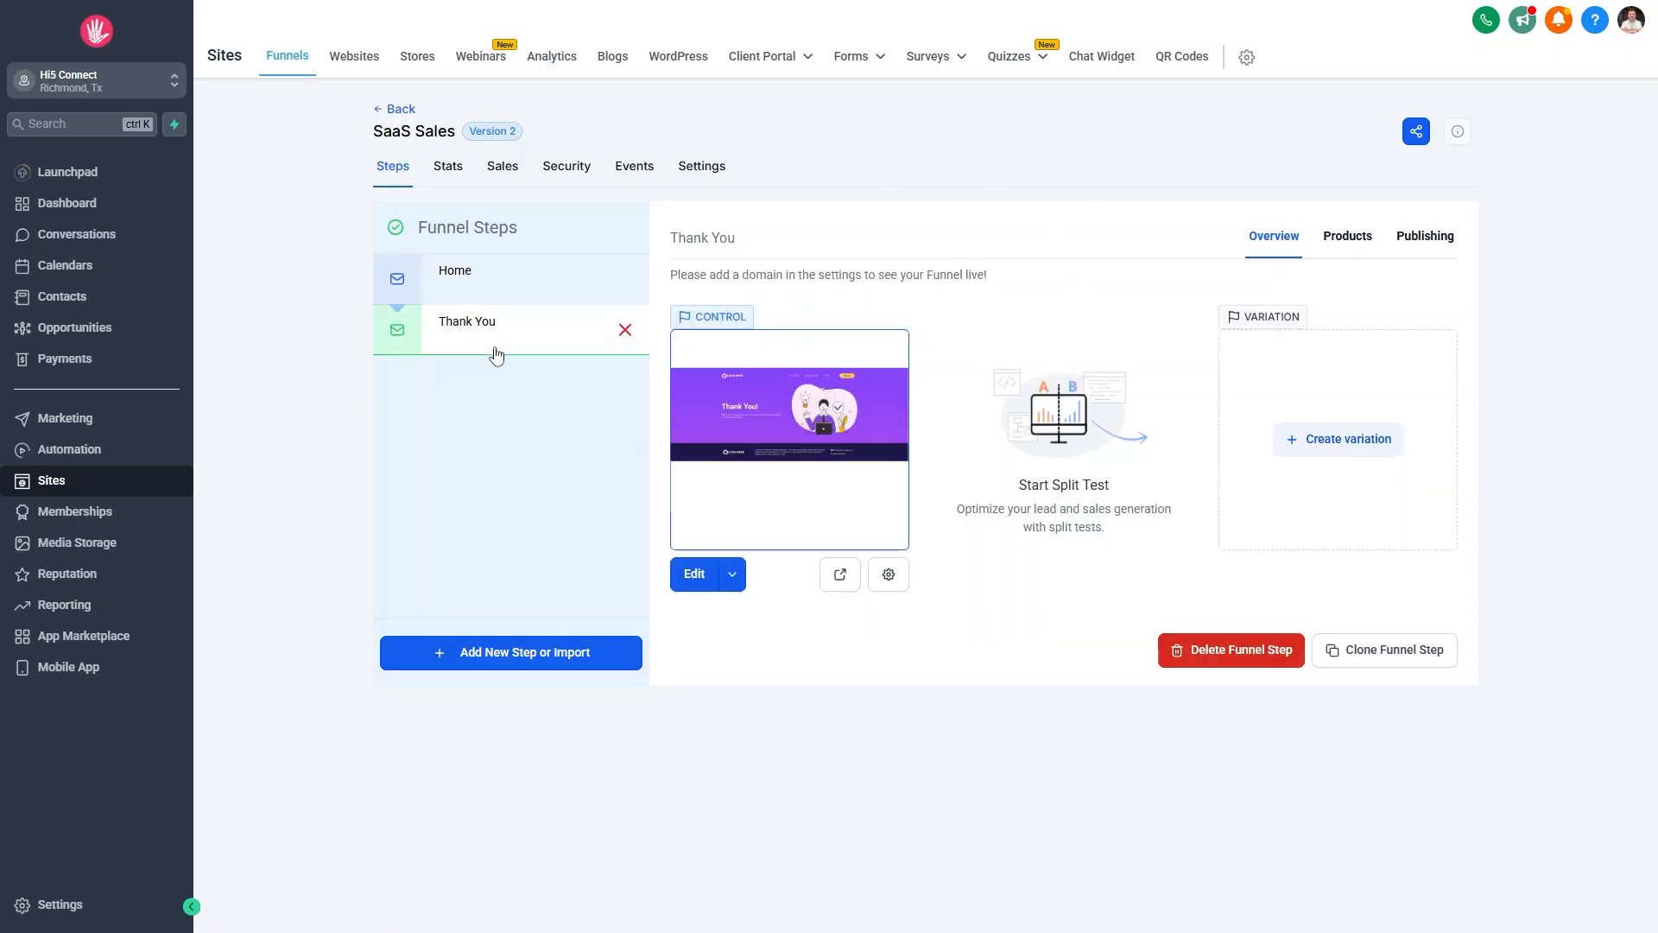
{"action": "left_click", "coordinate": [503, 266]}
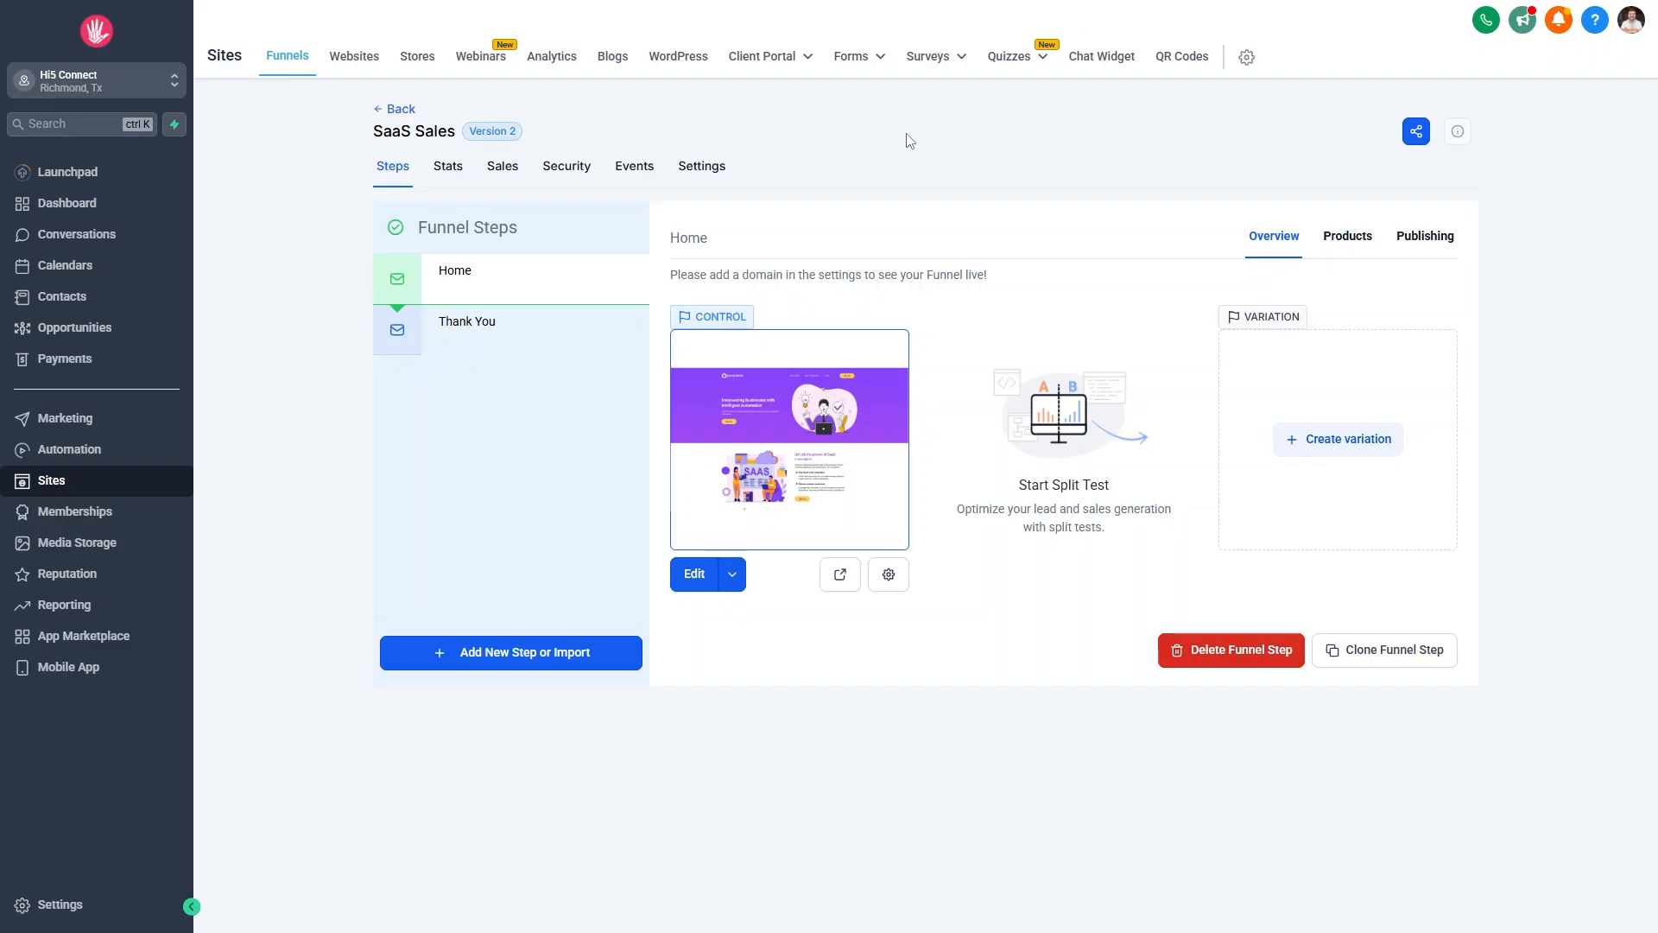
{"action": "left_click", "coordinate": [708, 172]}
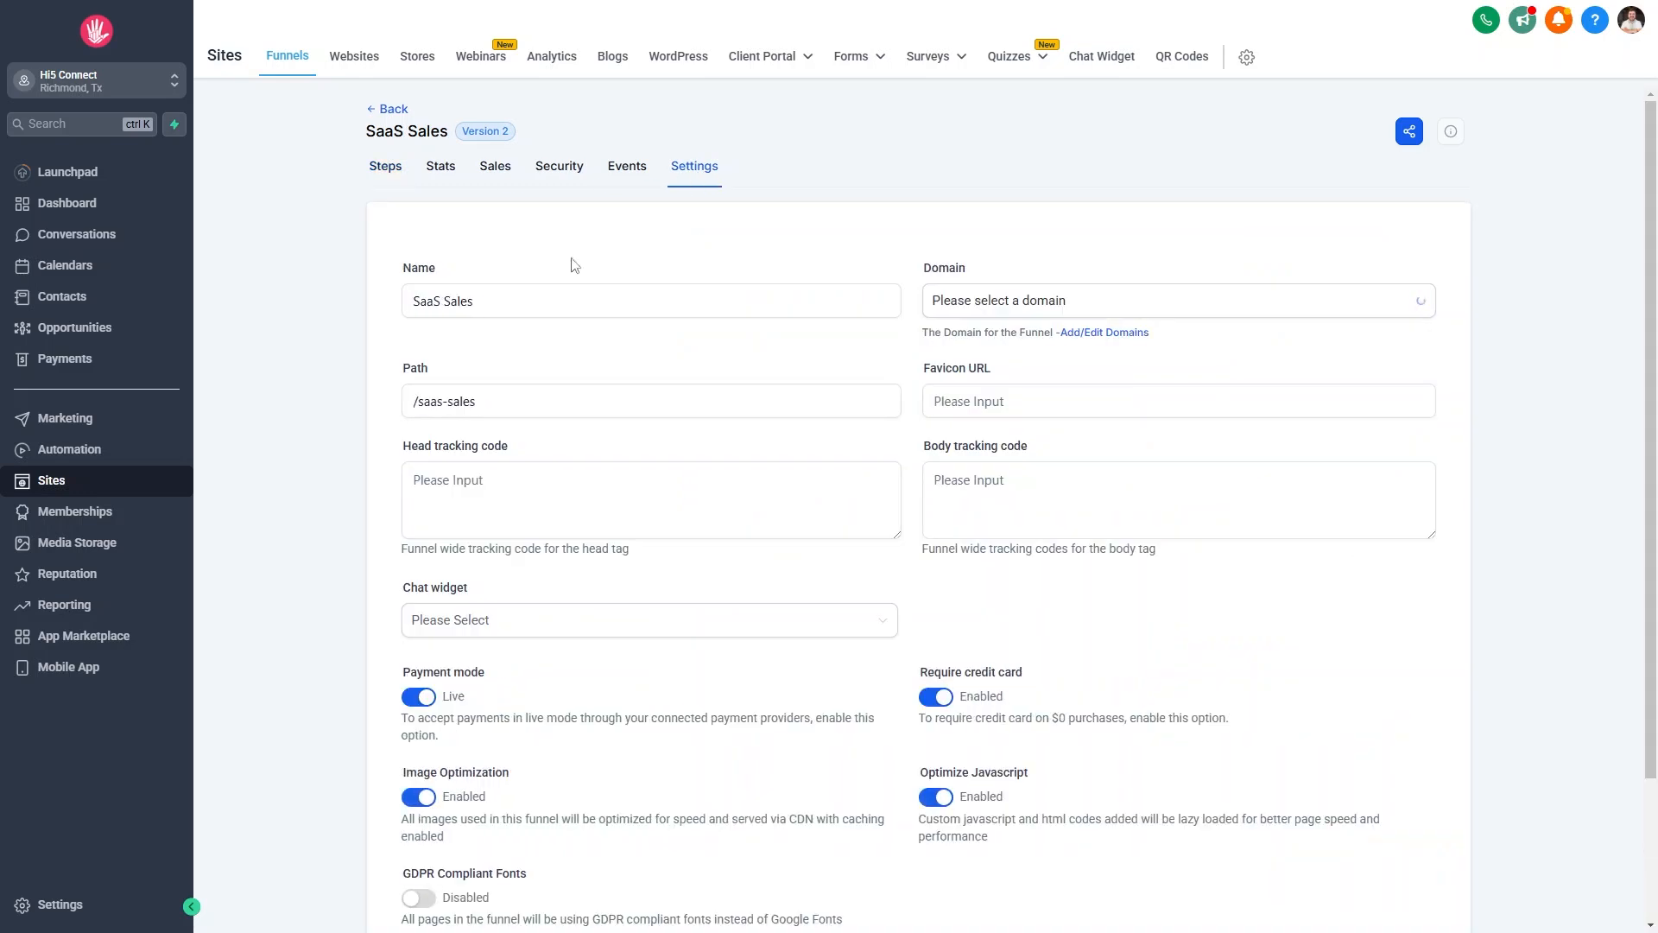
Check the funnel's name, path /saas-sales and domain choices, leaving the domain unset.
{"action": "left_click", "coordinate": [663, 292]}
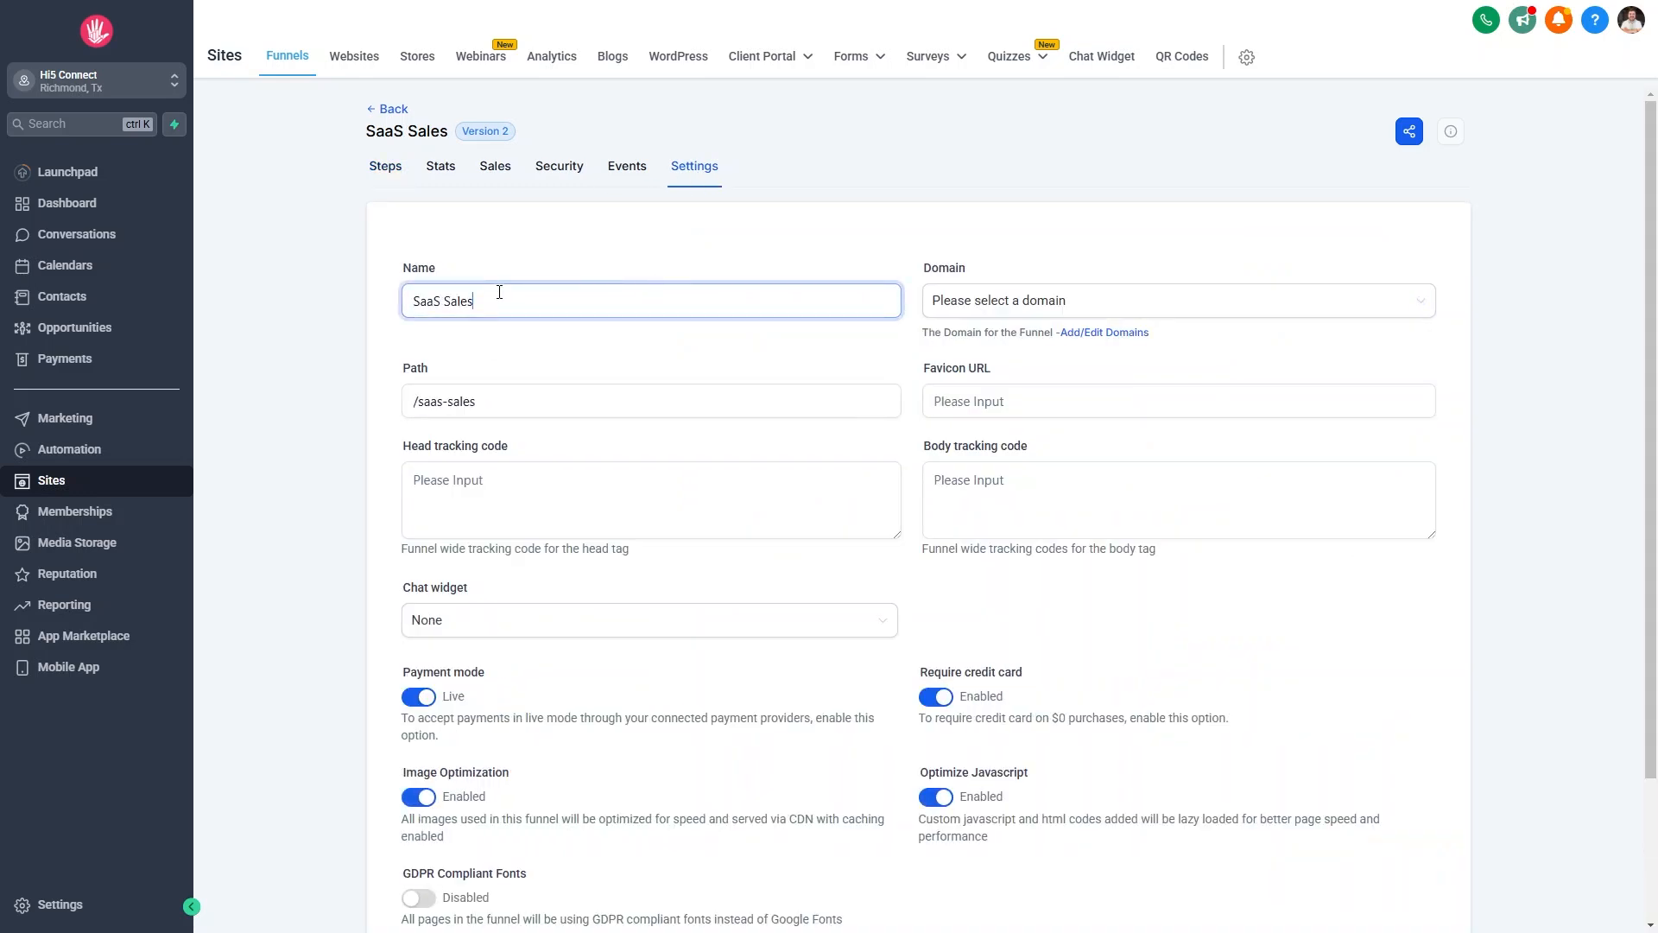
{"action": "scroll", "coordinate": [519, 308], "scroll_direction": "down", "scroll_amount": 2}
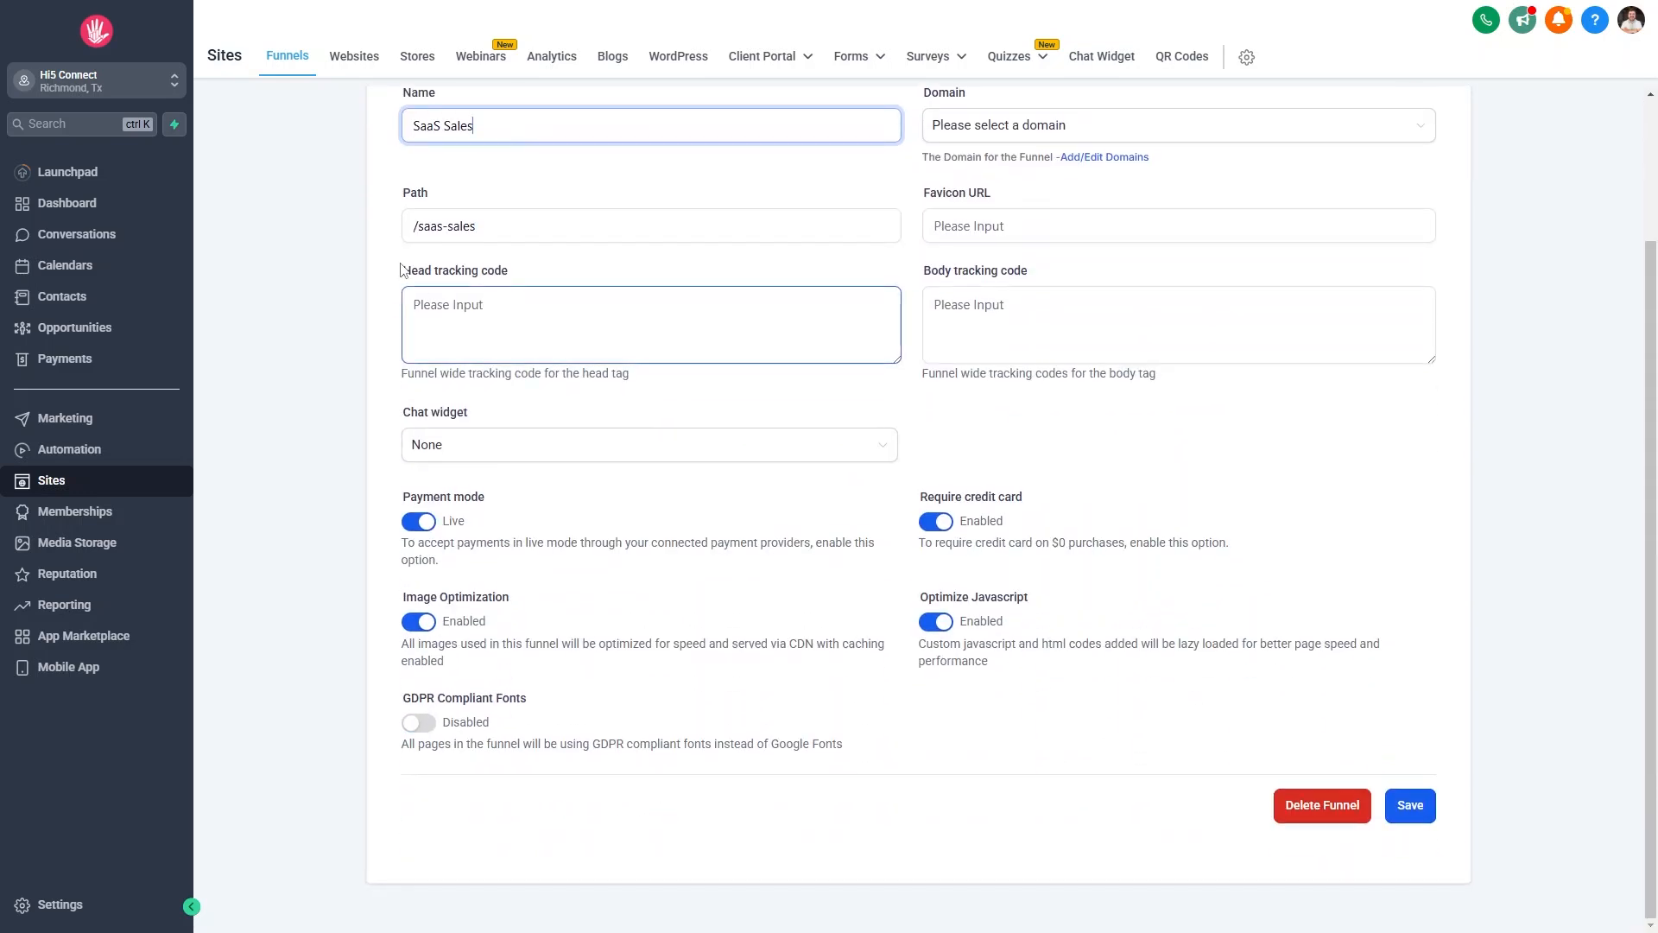
{"action": "left_click_drag", "start_coordinate": [485, 226], "coordinate": [411, 224]}
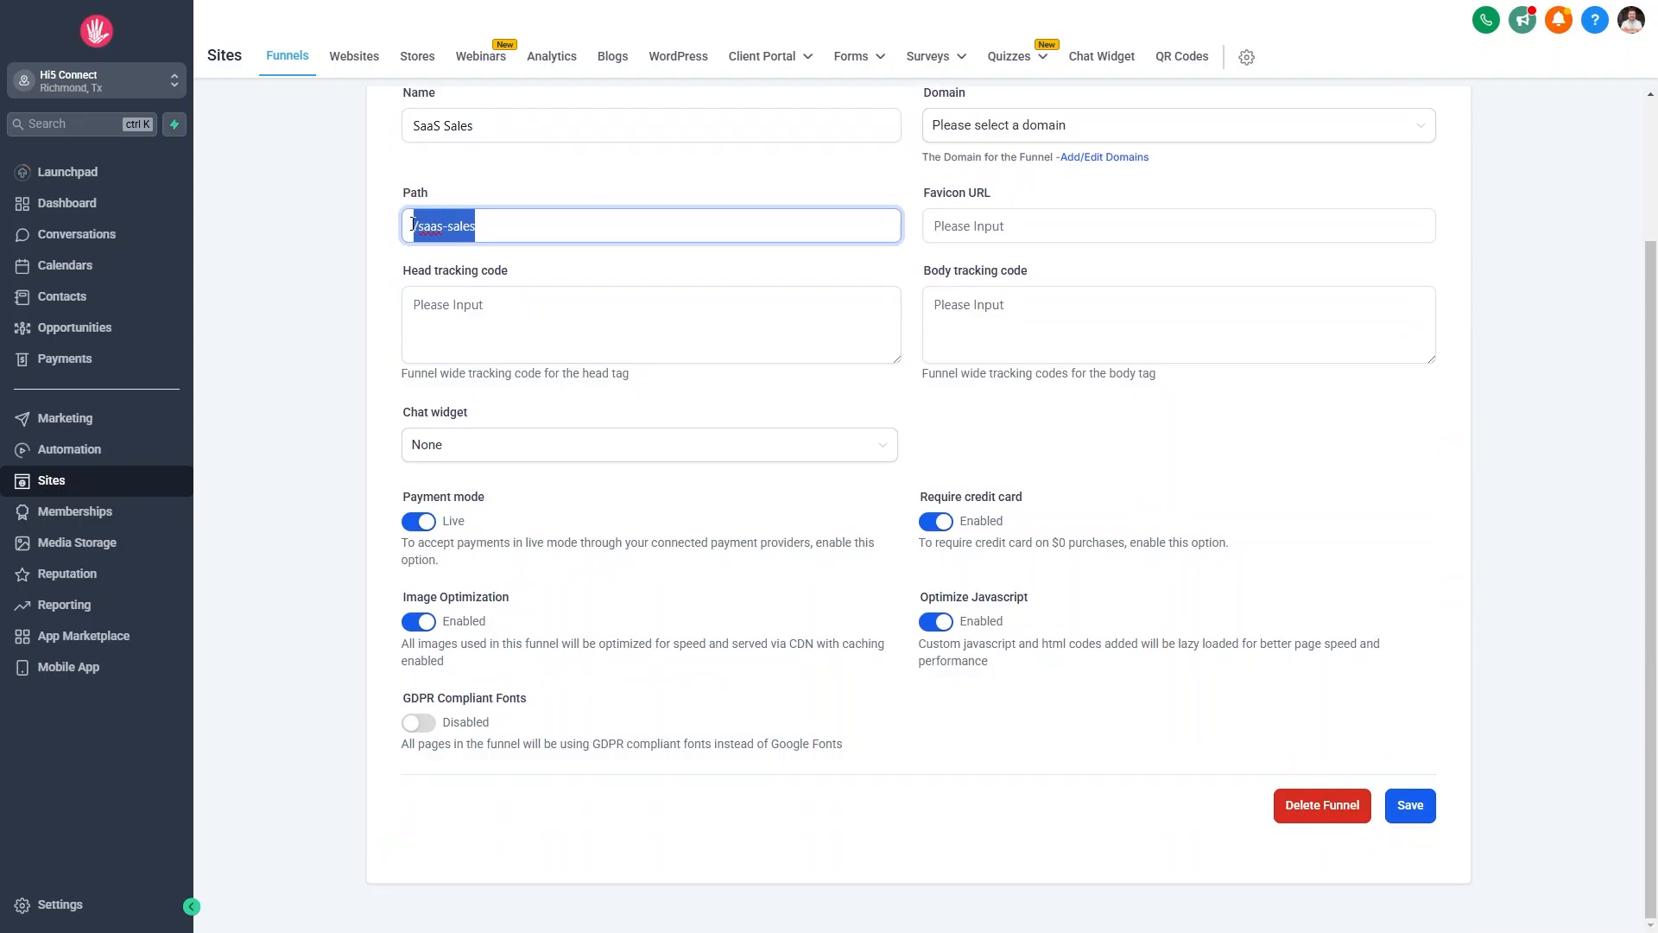
{"action": "left_click", "coordinate": [1062, 131]}
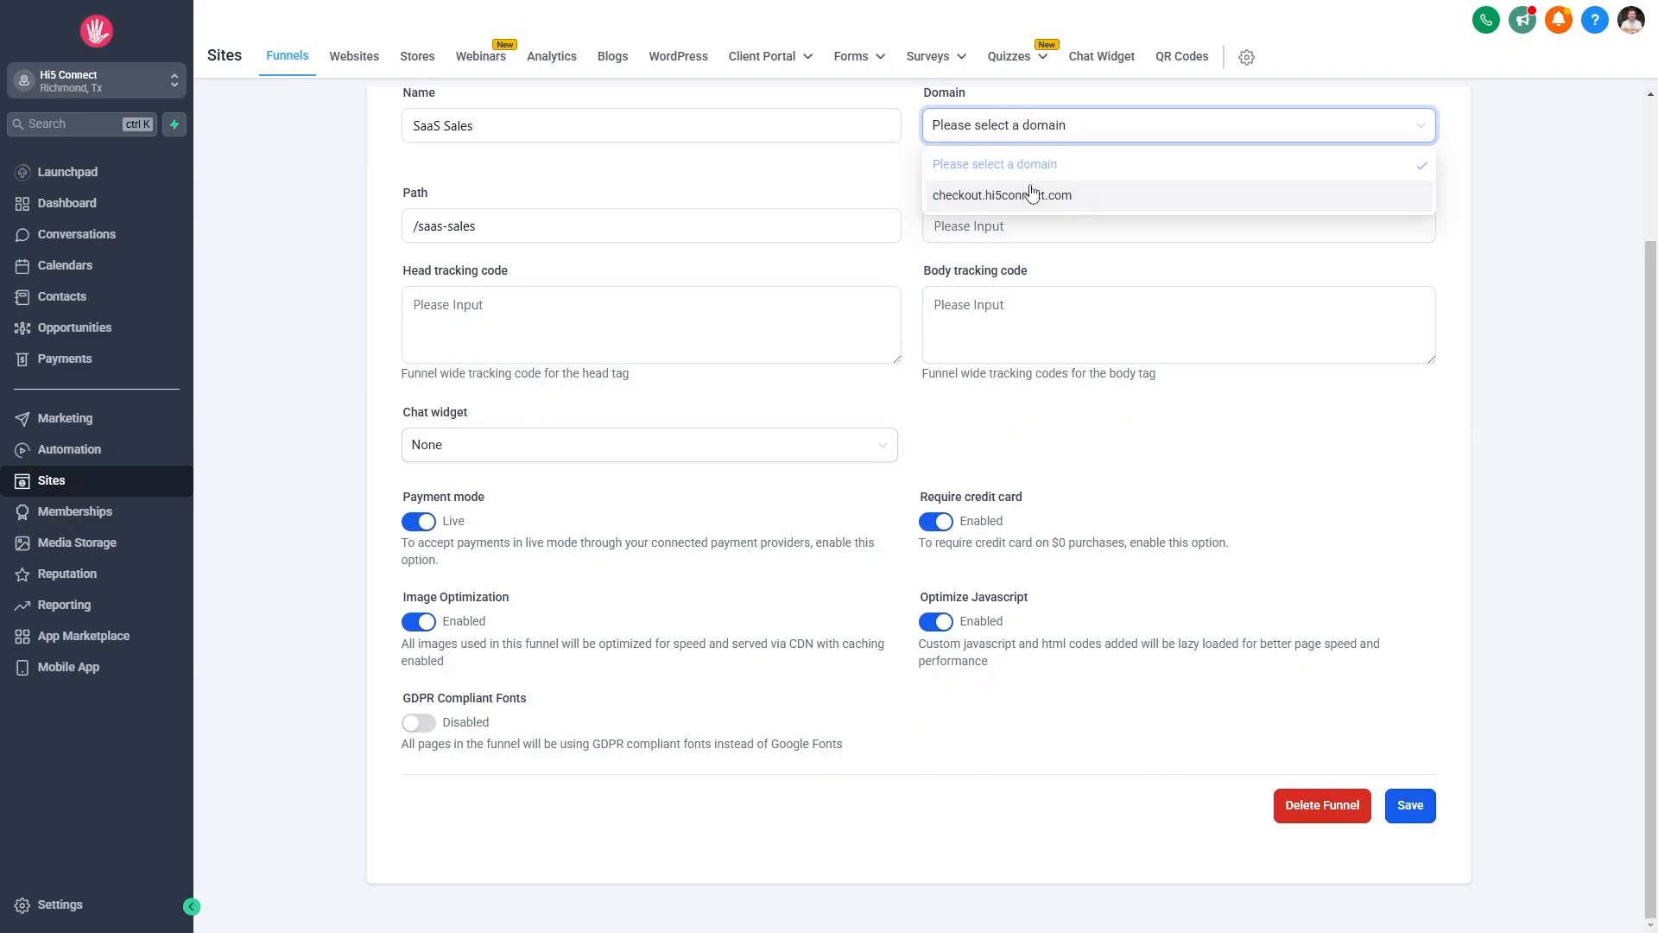
{"action": "left_click_drag", "start_coordinate": [480, 227], "coordinate": [366, 228]}
{"action": "left_click", "coordinate": [1147, 121]}
{"action": "left_click", "coordinate": [1222, 473]}
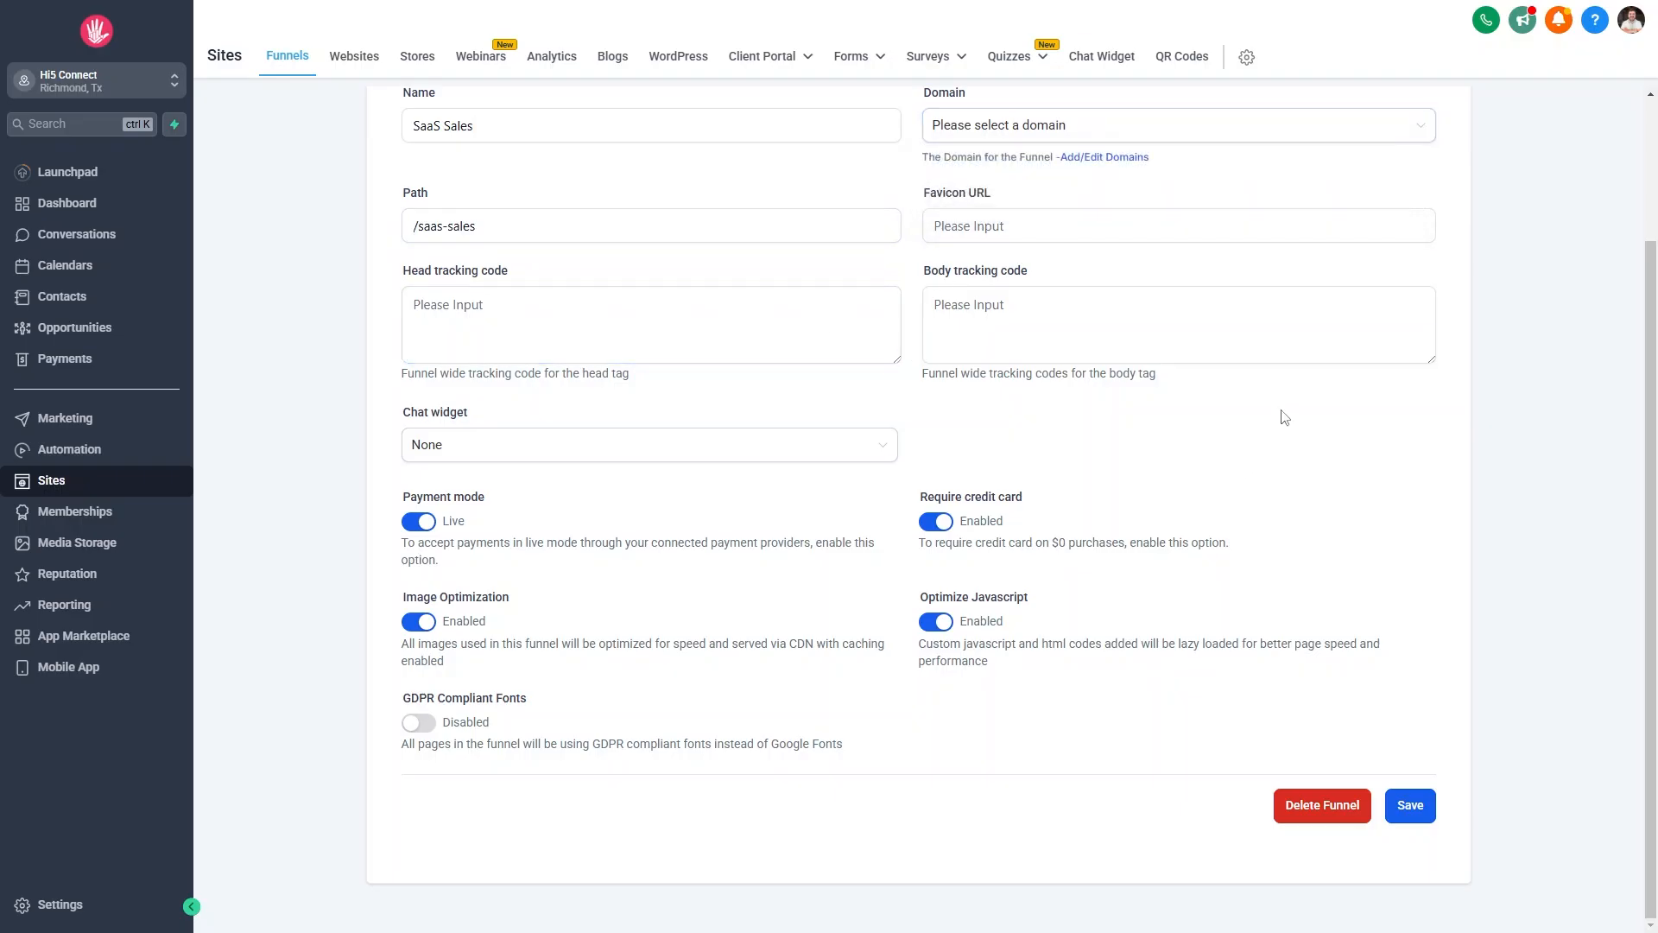
{"action": "scroll", "coordinate": [1100, 423], "scroll_direction": "up", "scroll_amount": 2}
{"action": "scroll", "coordinate": [1100, 423], "scroll_direction": "up", "scroll_amount": 1}
Inspect the head tracking code and chat widget options unchanged, then return to Steps.
{"action": "left_click", "coordinate": [515, 521]}
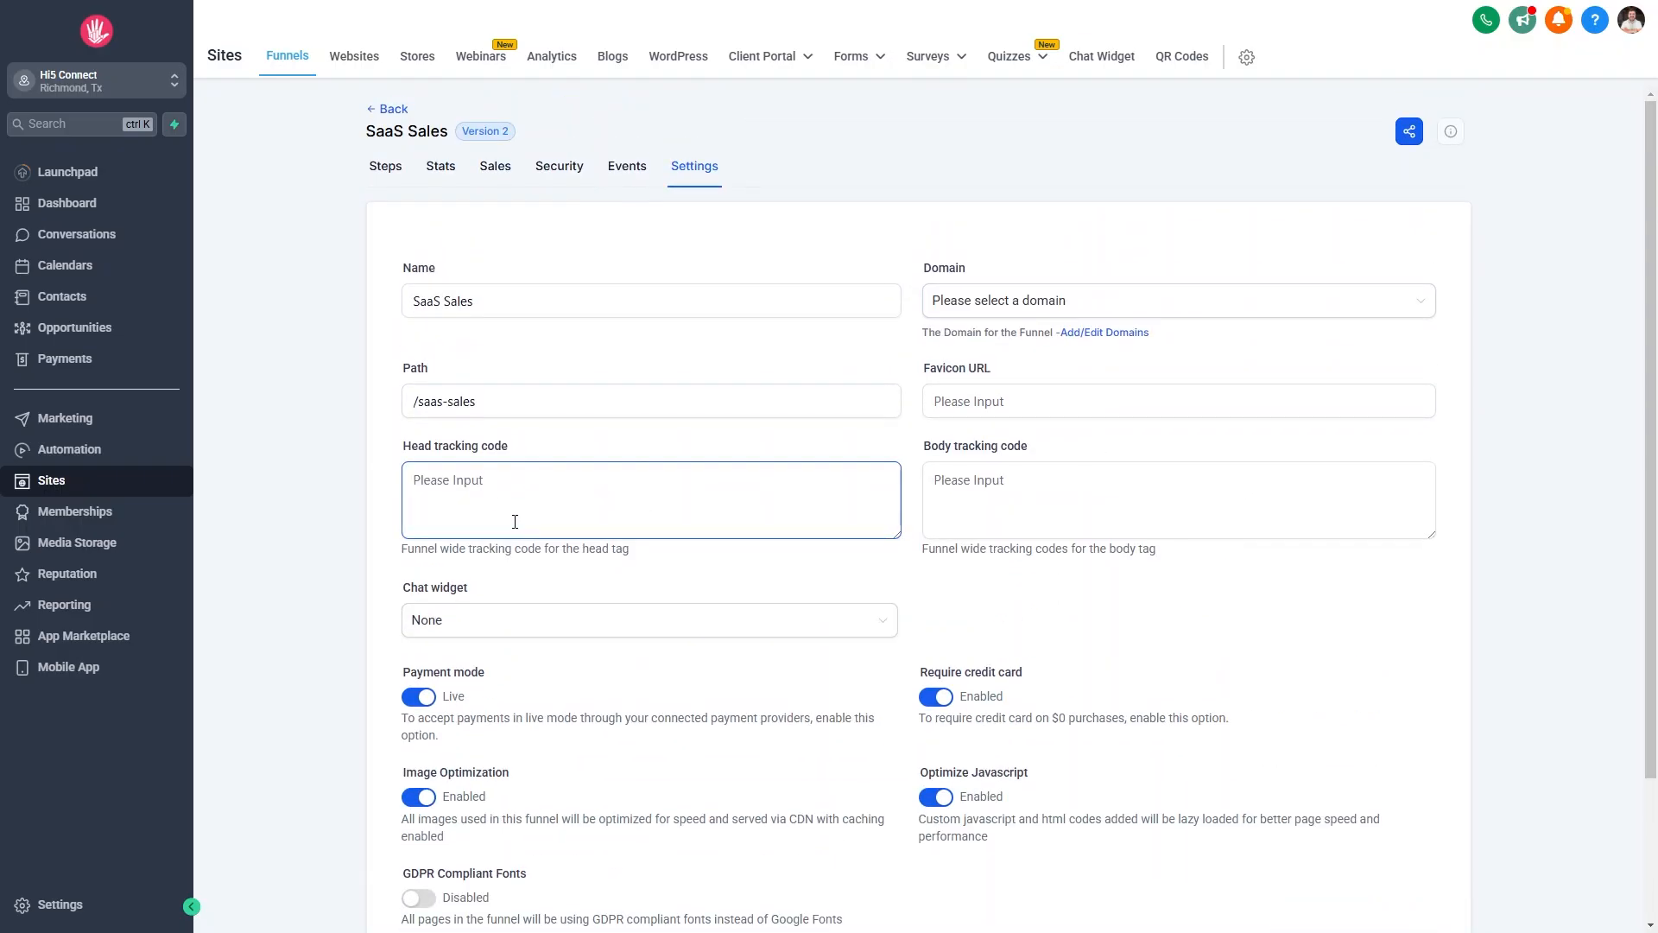
{"action": "scroll", "coordinate": [691, 397], "scroll_direction": "down", "scroll_amount": 2}
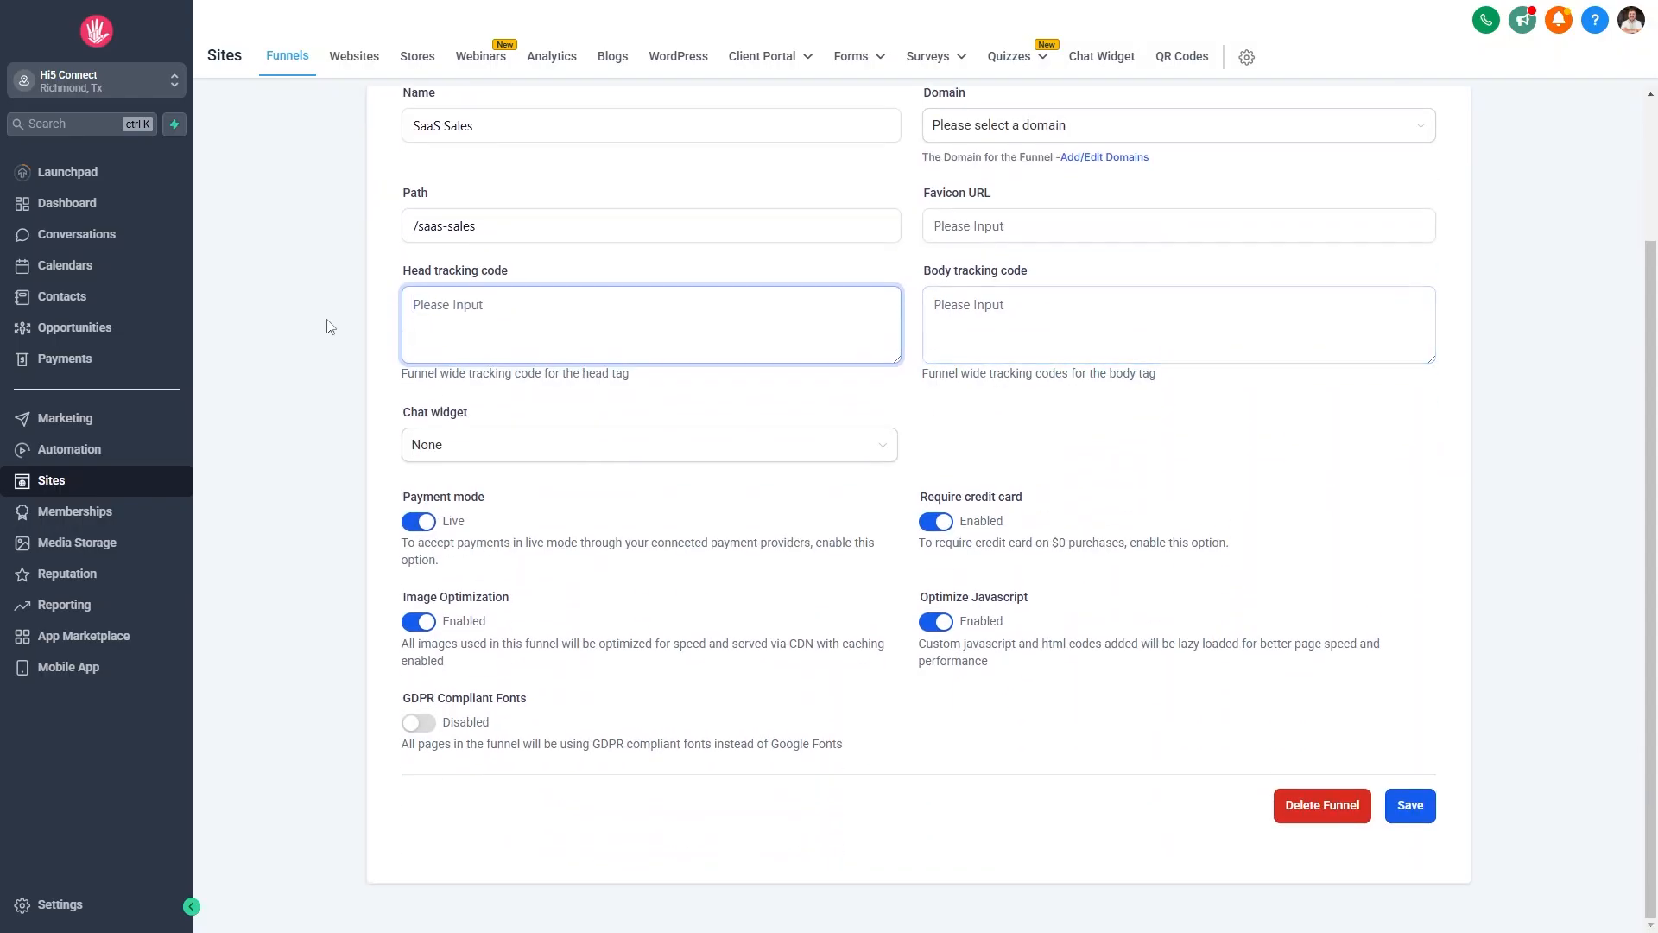
{"action": "left_click", "coordinate": [460, 449]}
{"action": "left_click", "coordinate": [440, 533]}
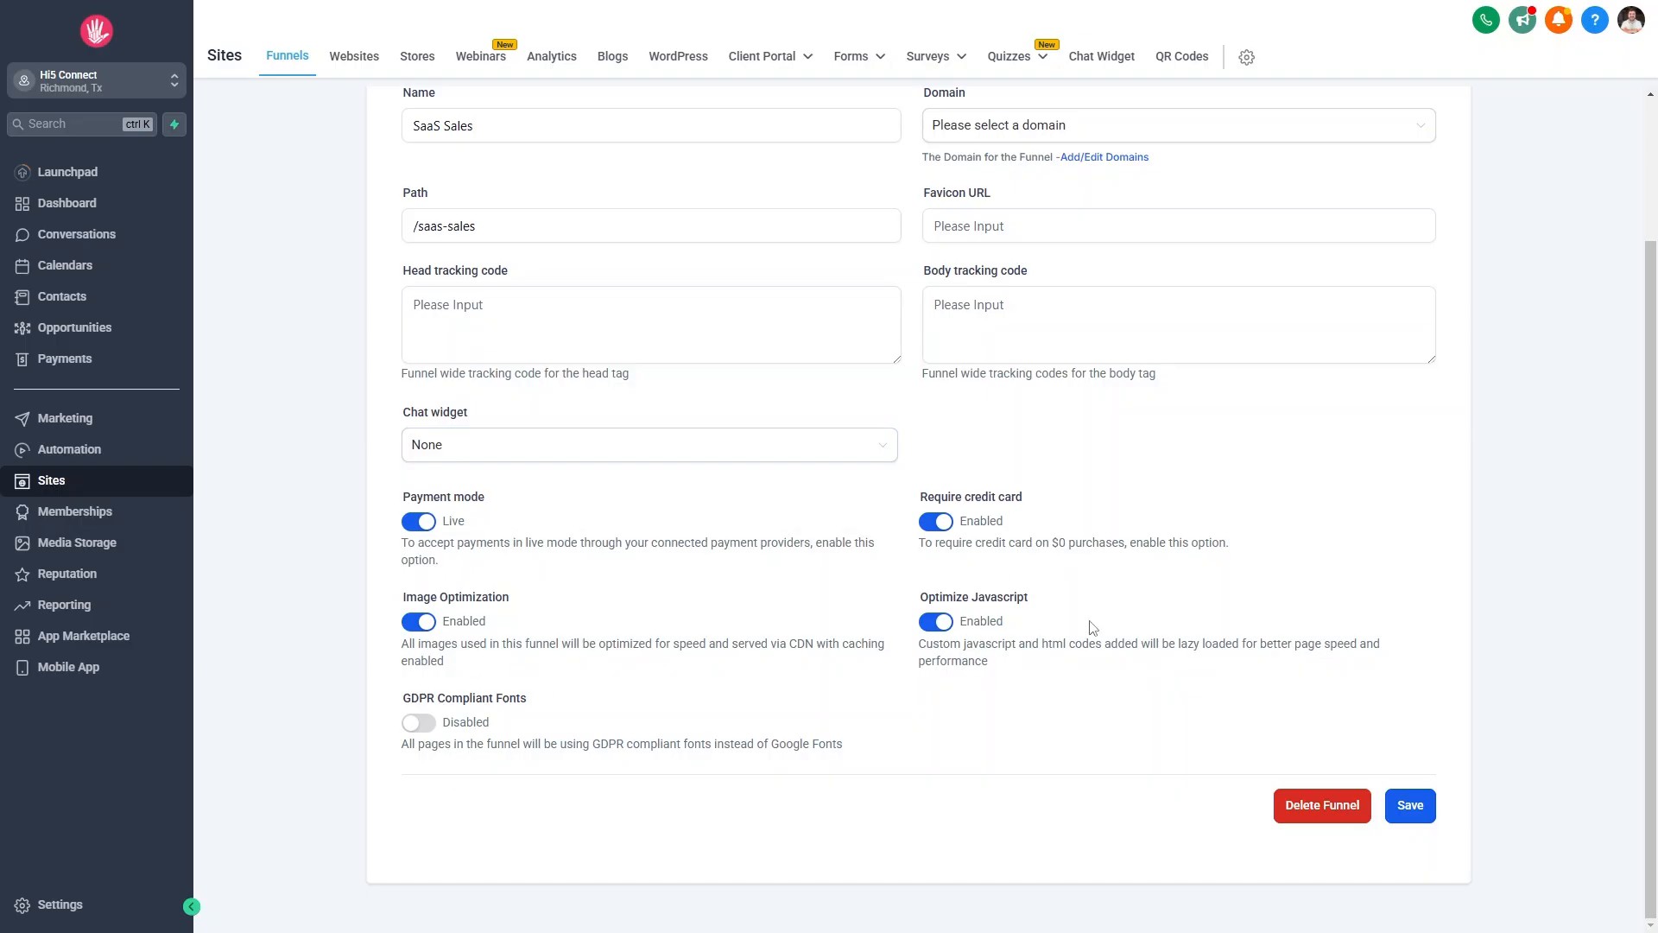
{"action": "scroll", "coordinate": [808, 551], "scroll_direction": "up", "scroll_amount": 2}
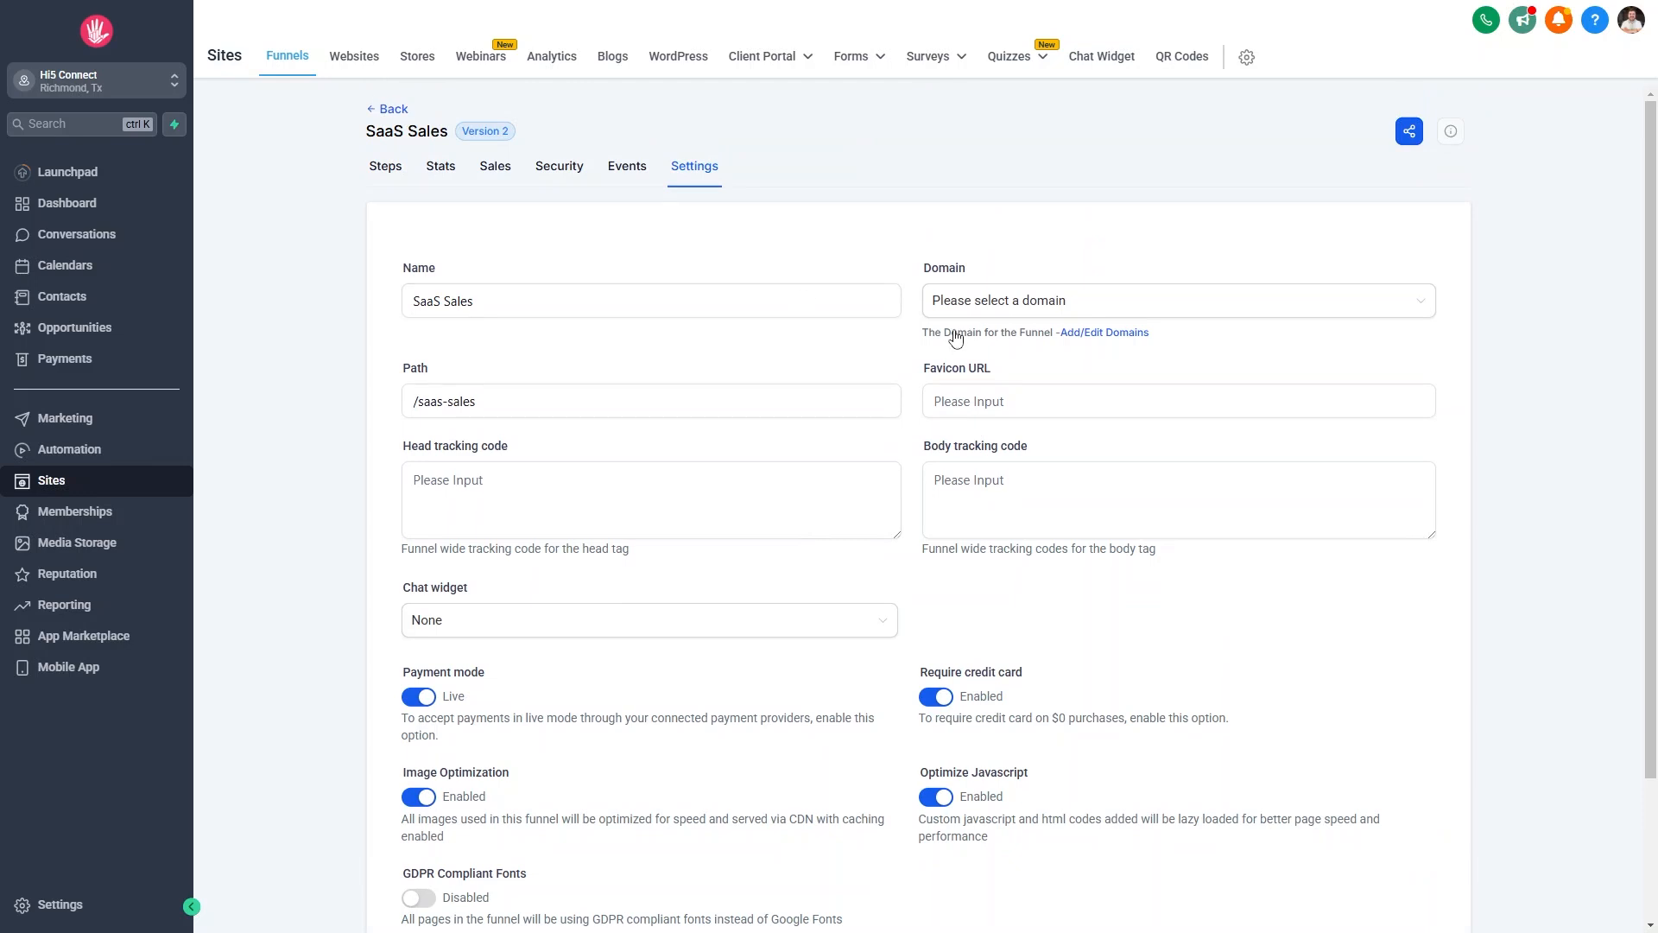
{"action": "left_click", "coordinate": [390, 175]}
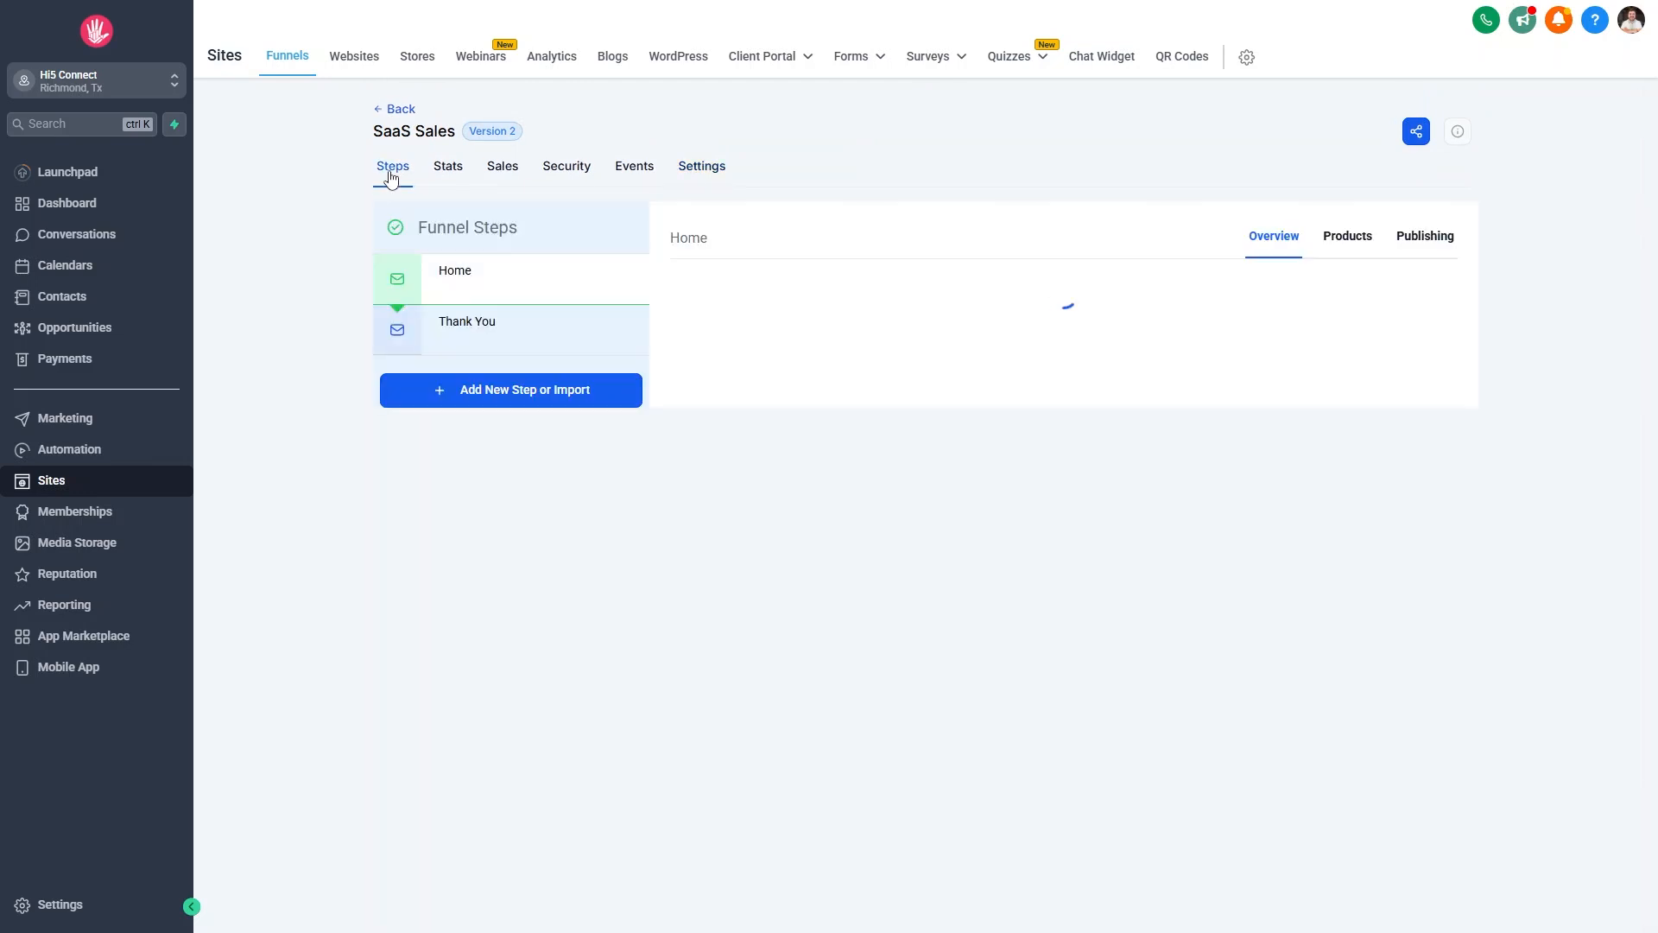
Browse the funnel's Stats, Sales, security headers, Events and Settings, then return to Steps.
{"action": "left_click", "coordinate": [458, 172]}
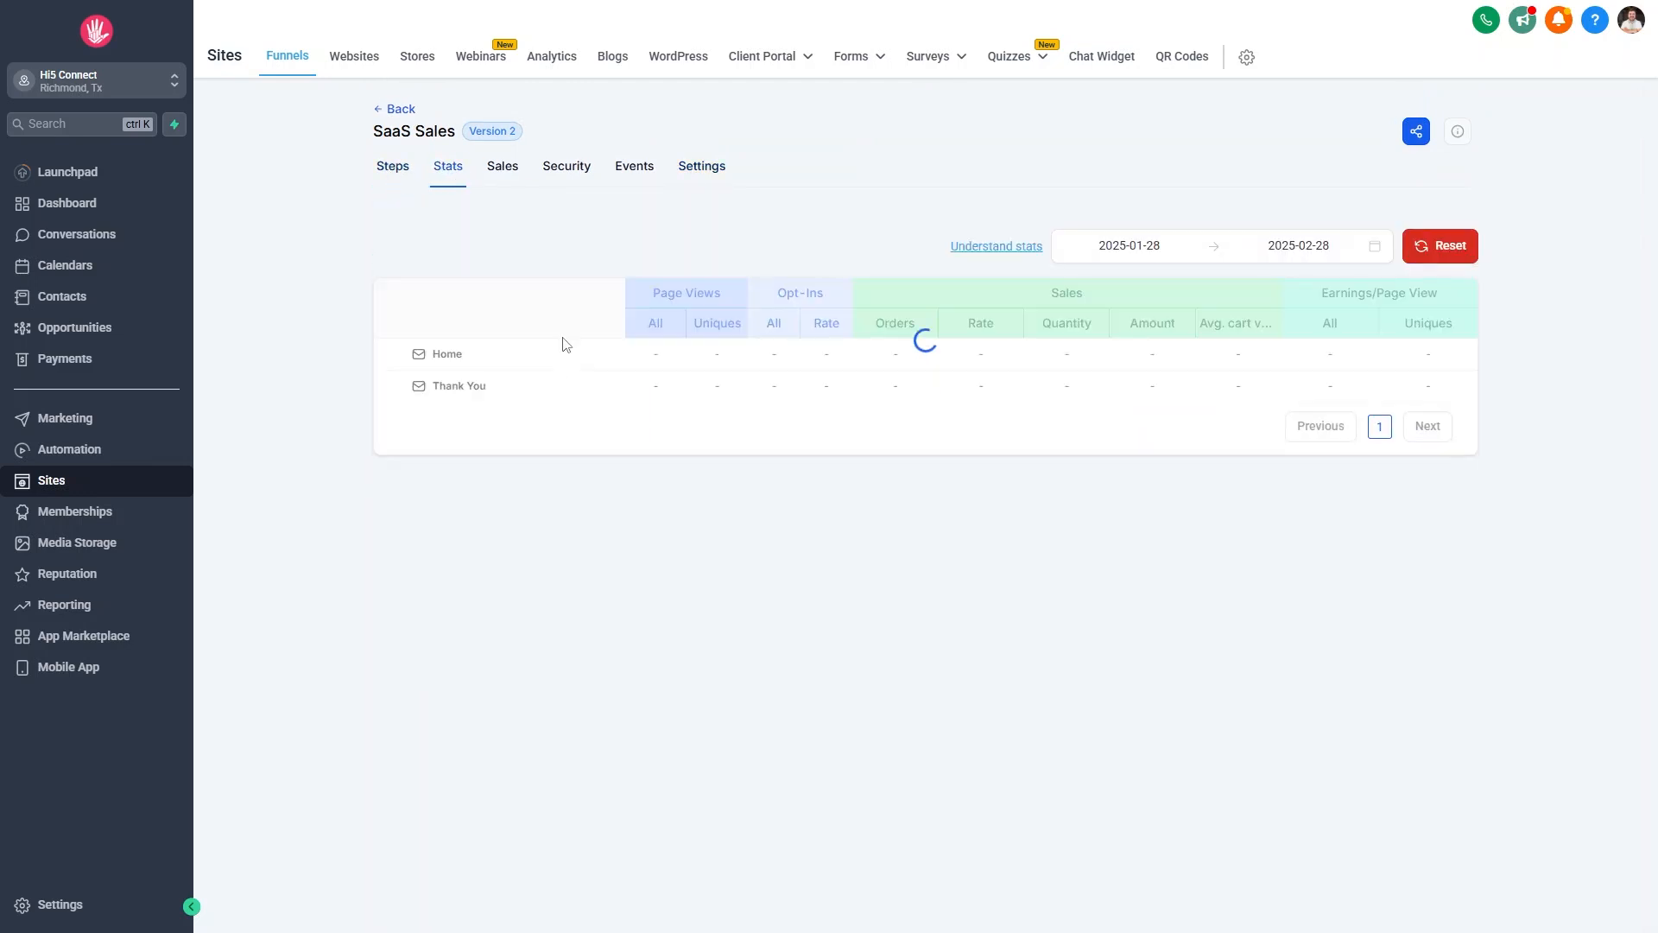
{"action": "left_click", "coordinate": [504, 171]}
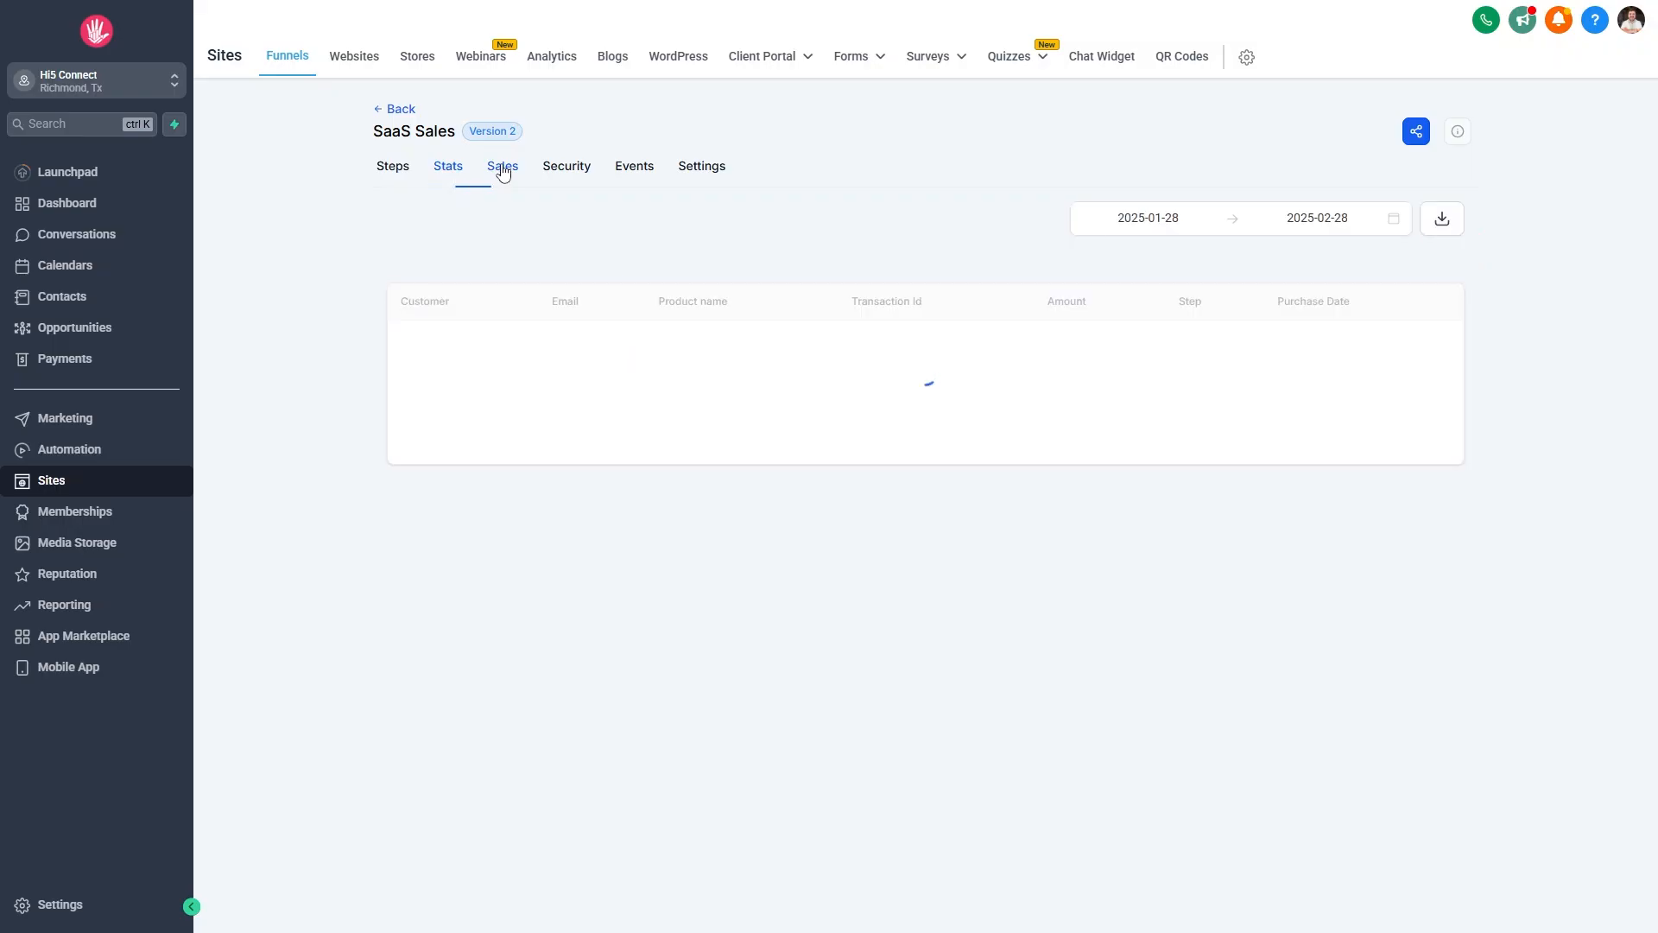
{"action": "left_click", "coordinate": [438, 171]}
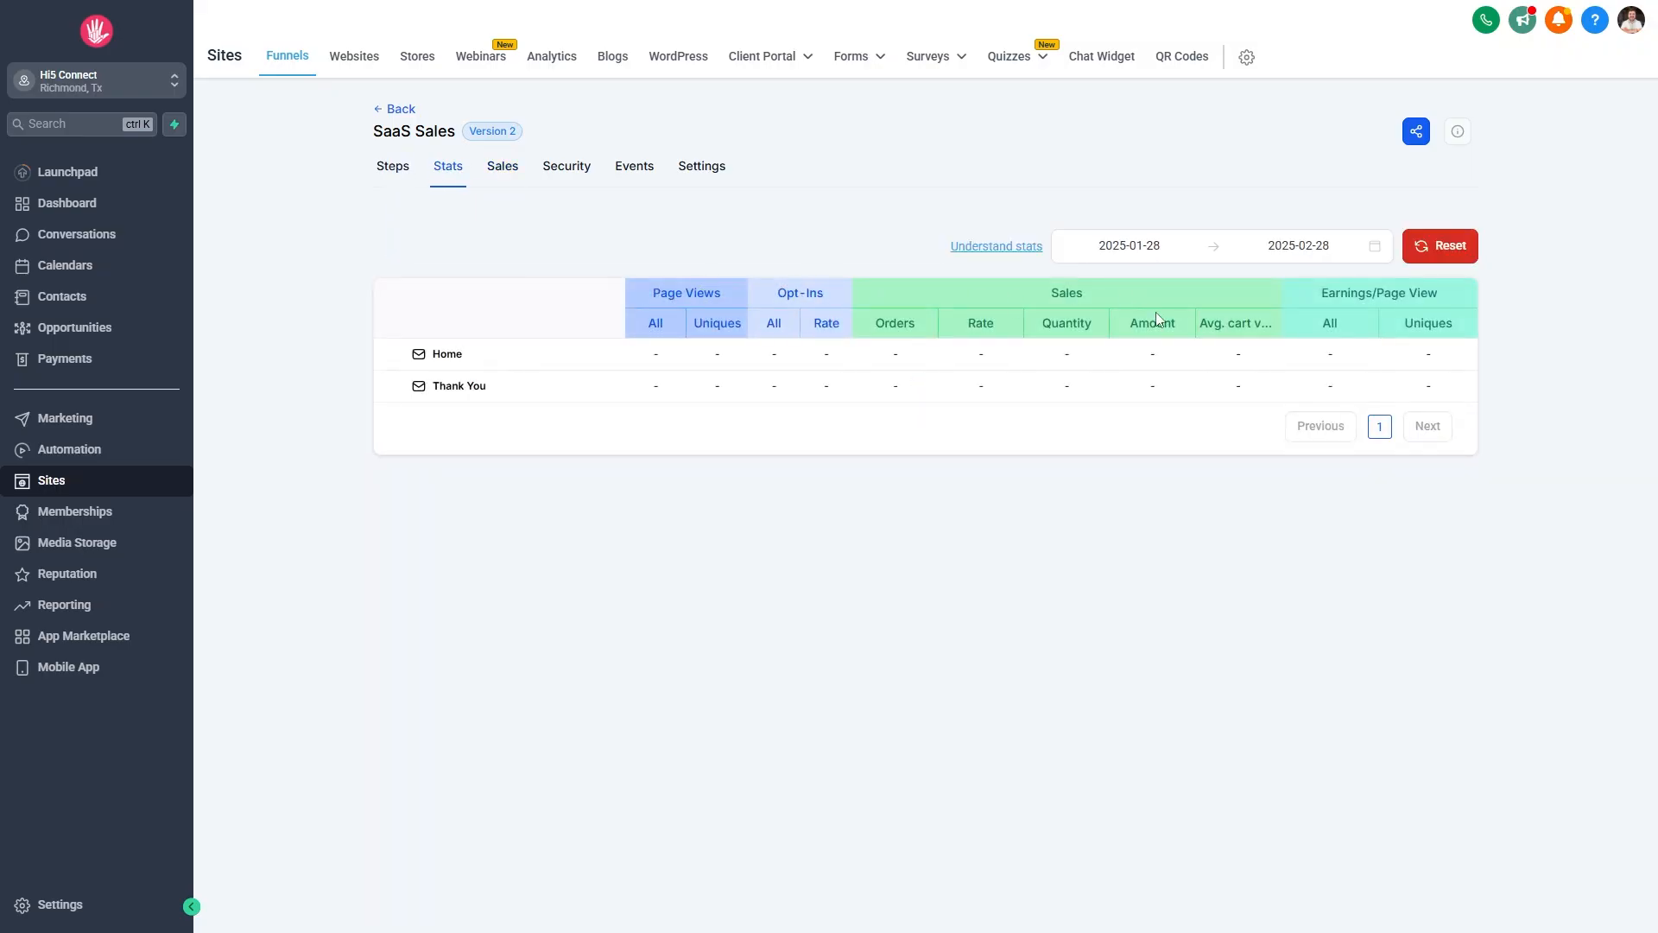
{"action": "left_click", "coordinate": [503, 170]}
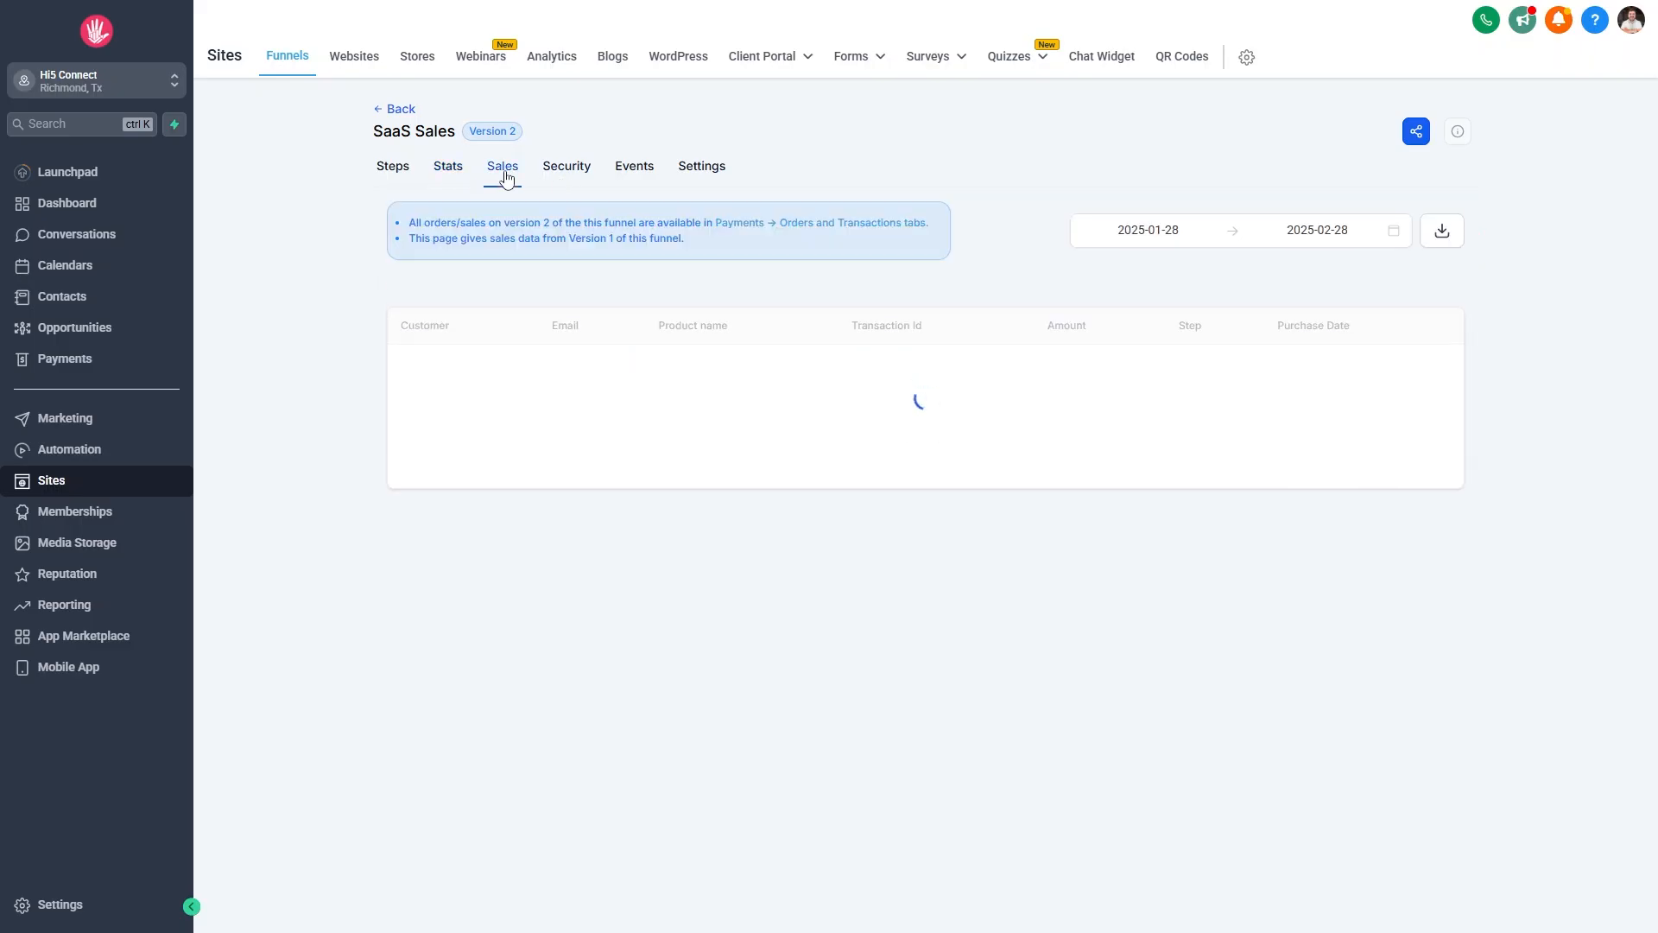
{"action": "left_click", "coordinate": [563, 168]}
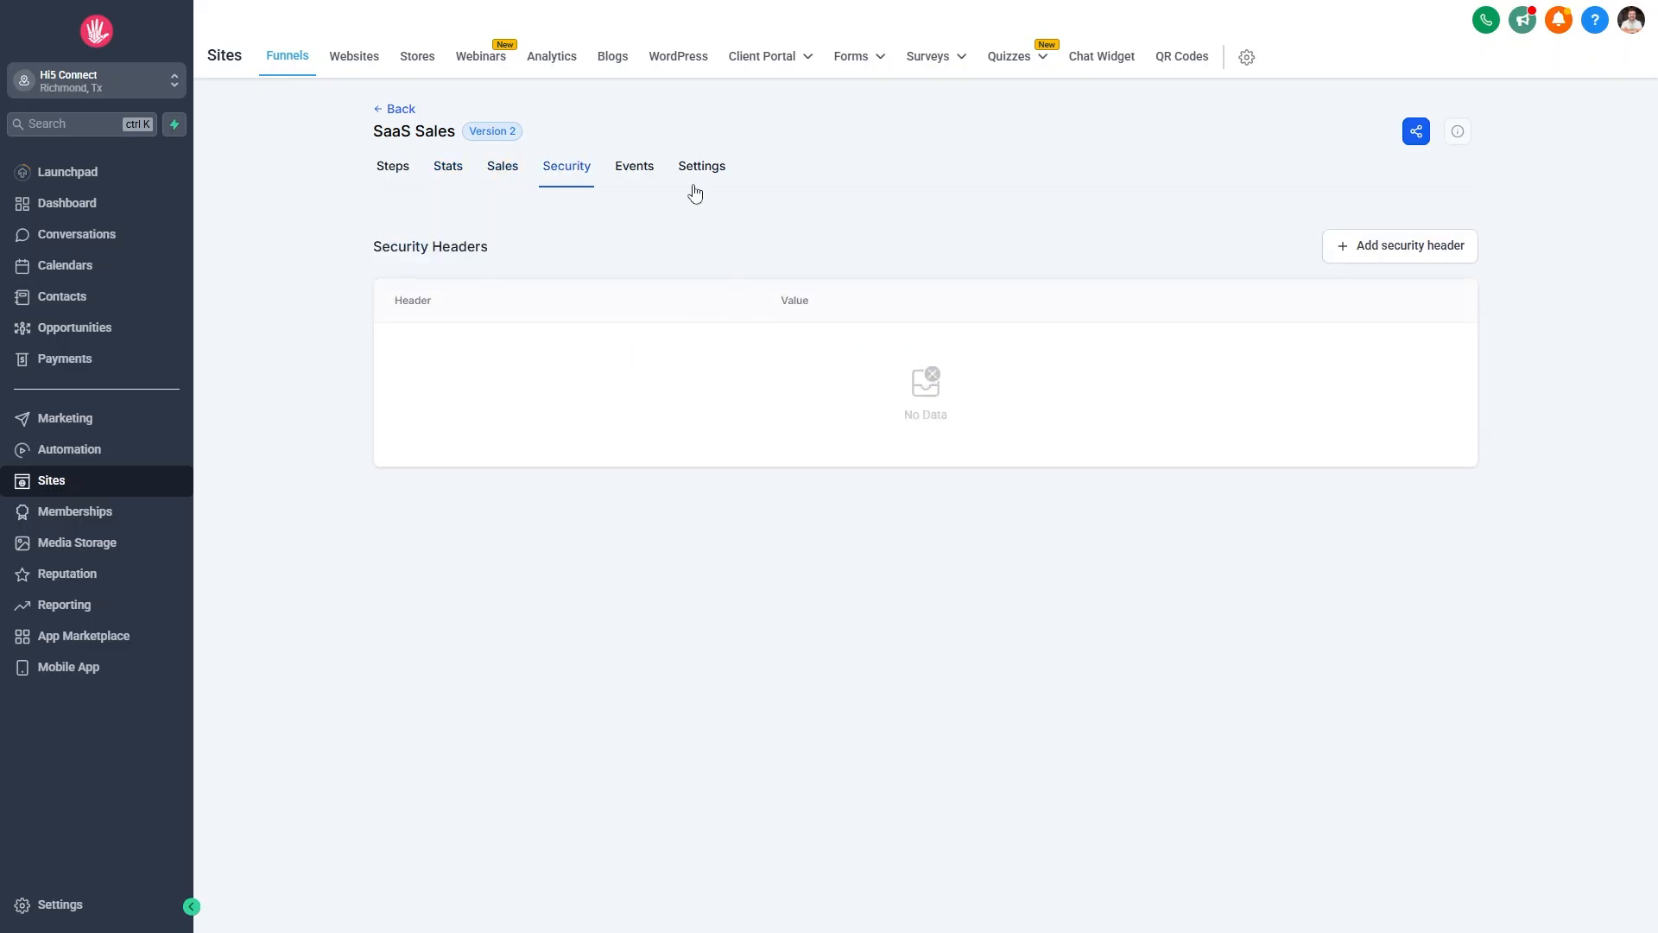
{"action": "left_click", "coordinate": [634, 166]}
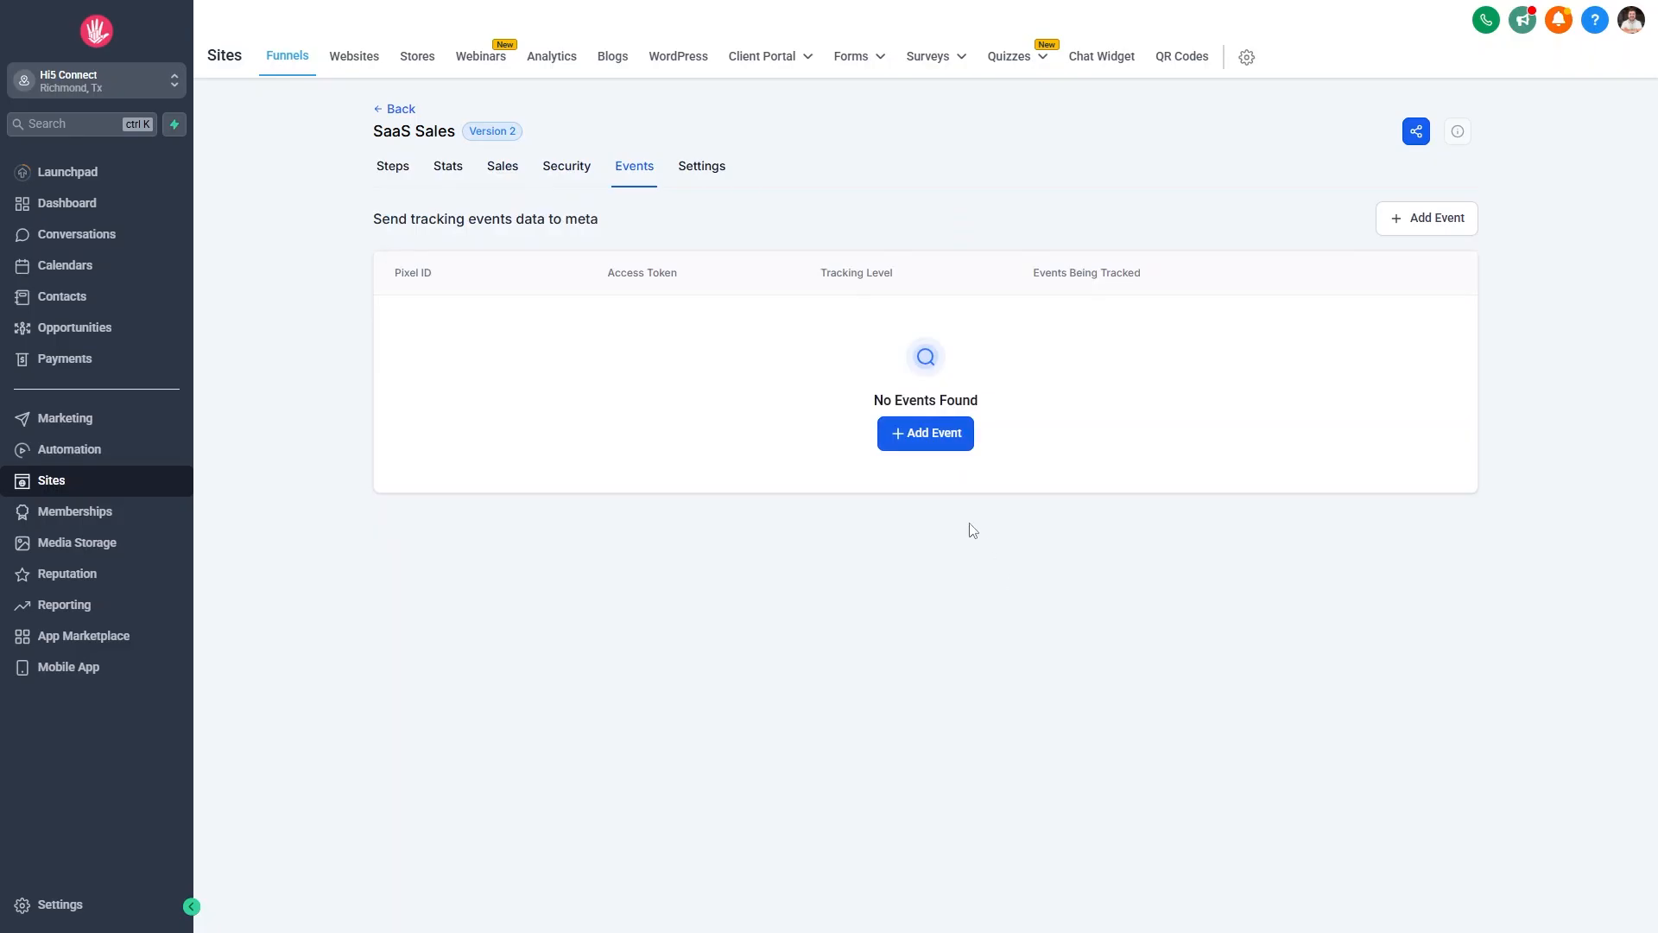
{"action": "left_click", "coordinate": [704, 169]}
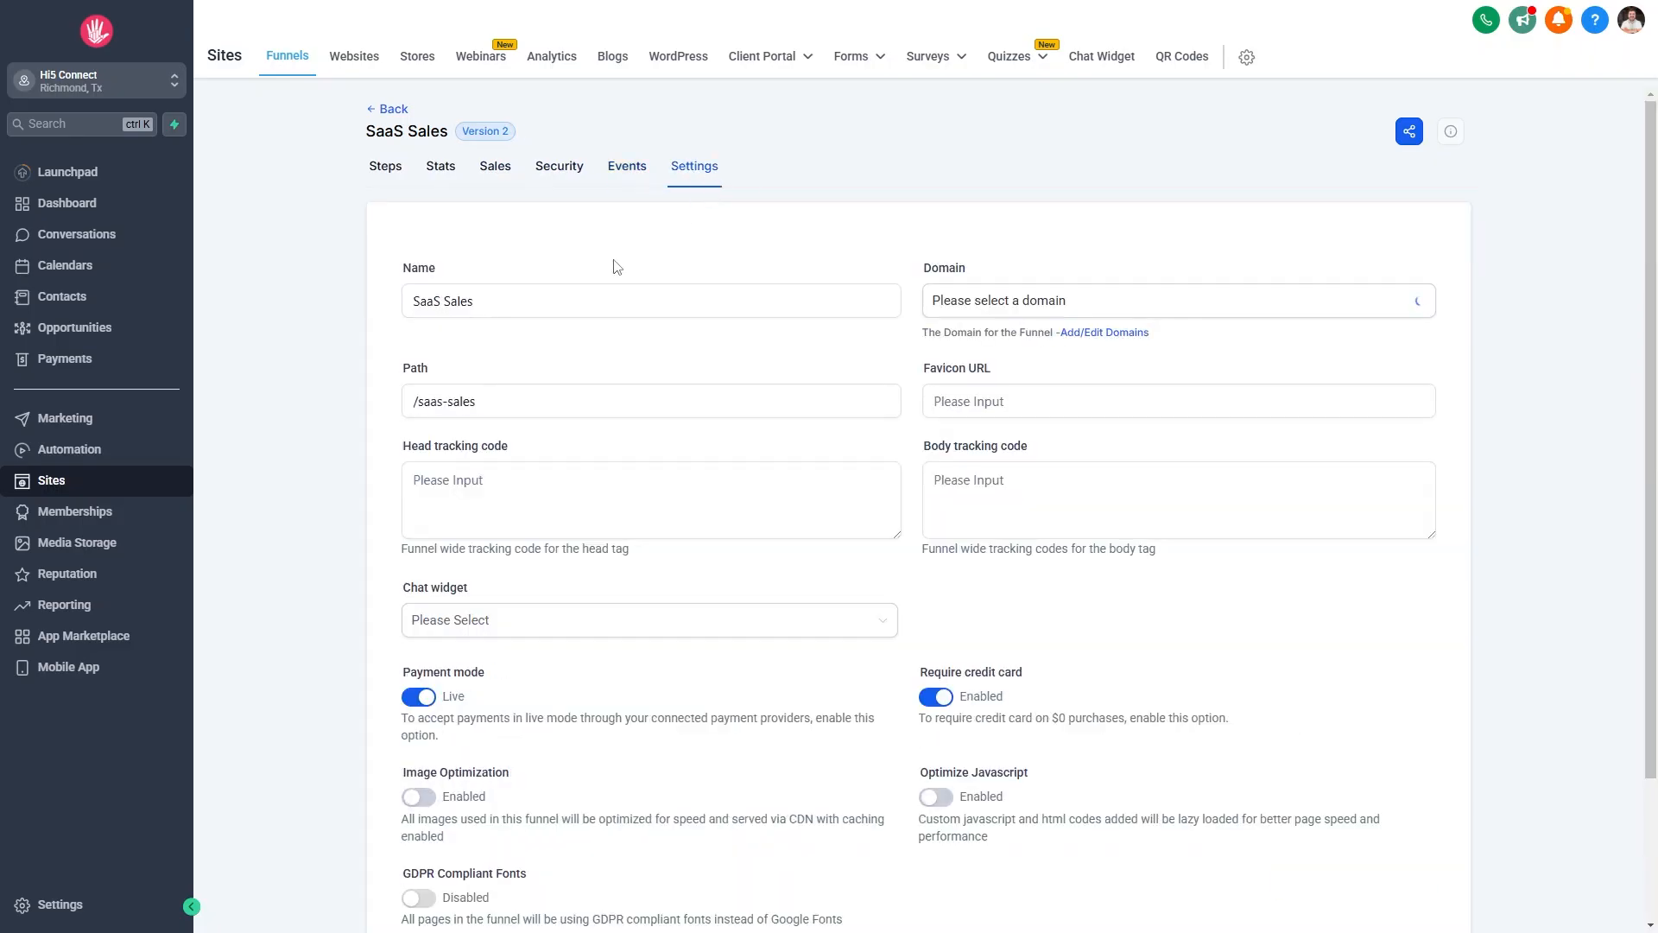
{"action": "left_click", "coordinate": [385, 163]}
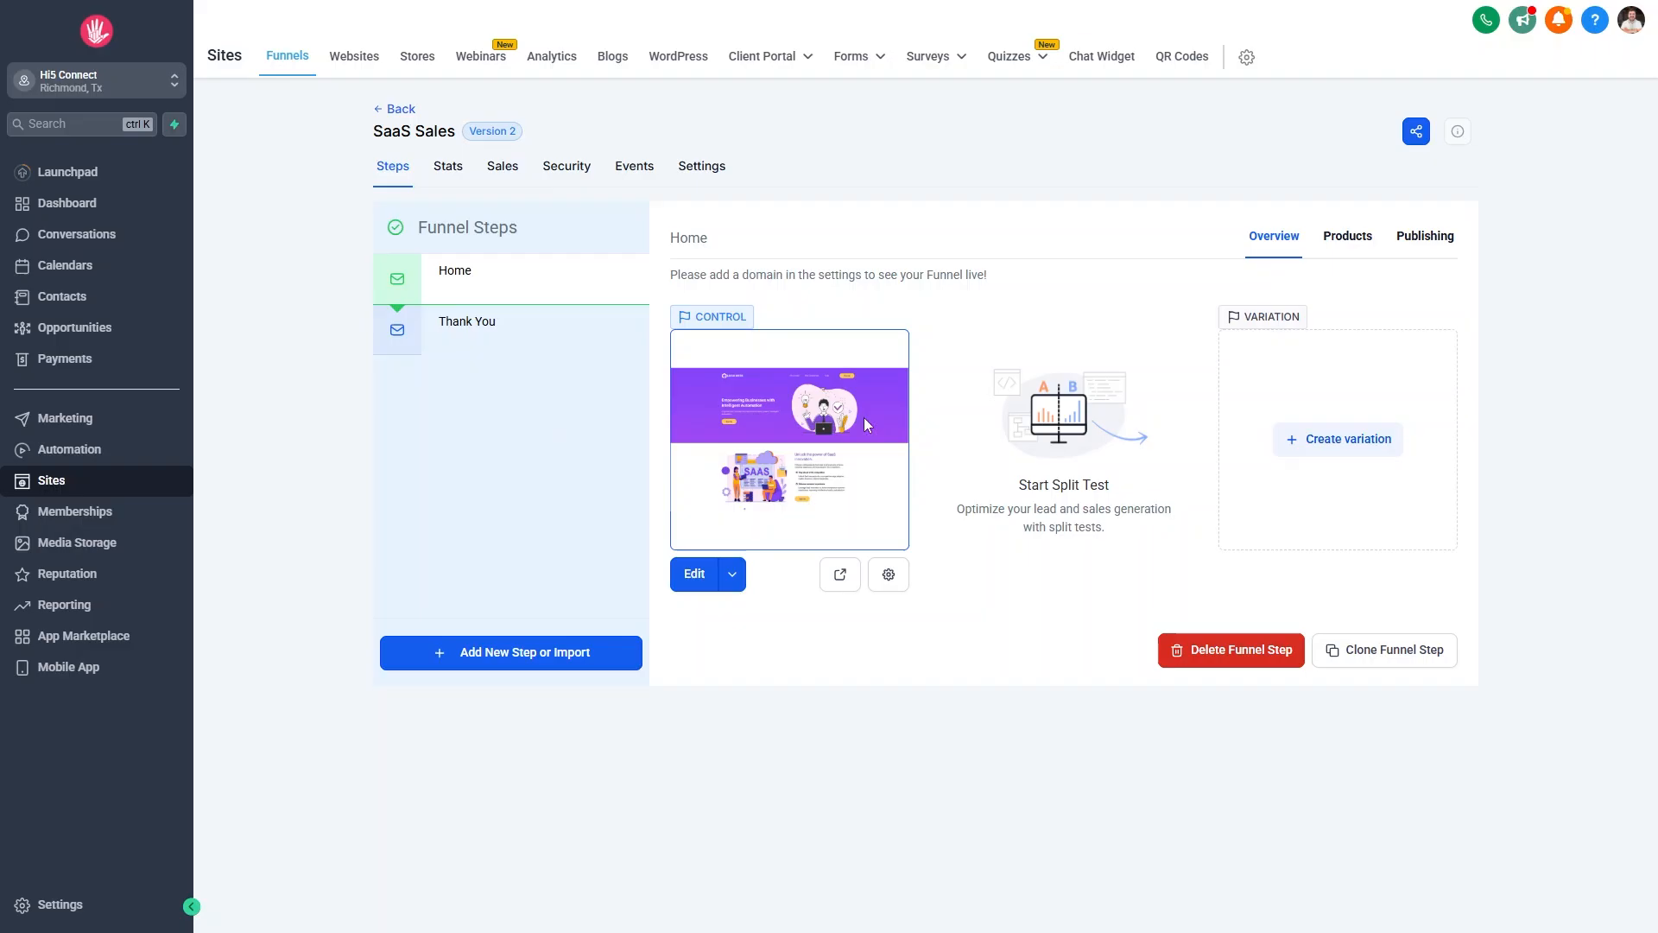
Open the Home step in the page builder using 'Edit in a New Tab'.
{"action": "mouse_move", "coordinate": [630, 319]}
{"action": "left_click", "coordinate": [732, 575]}
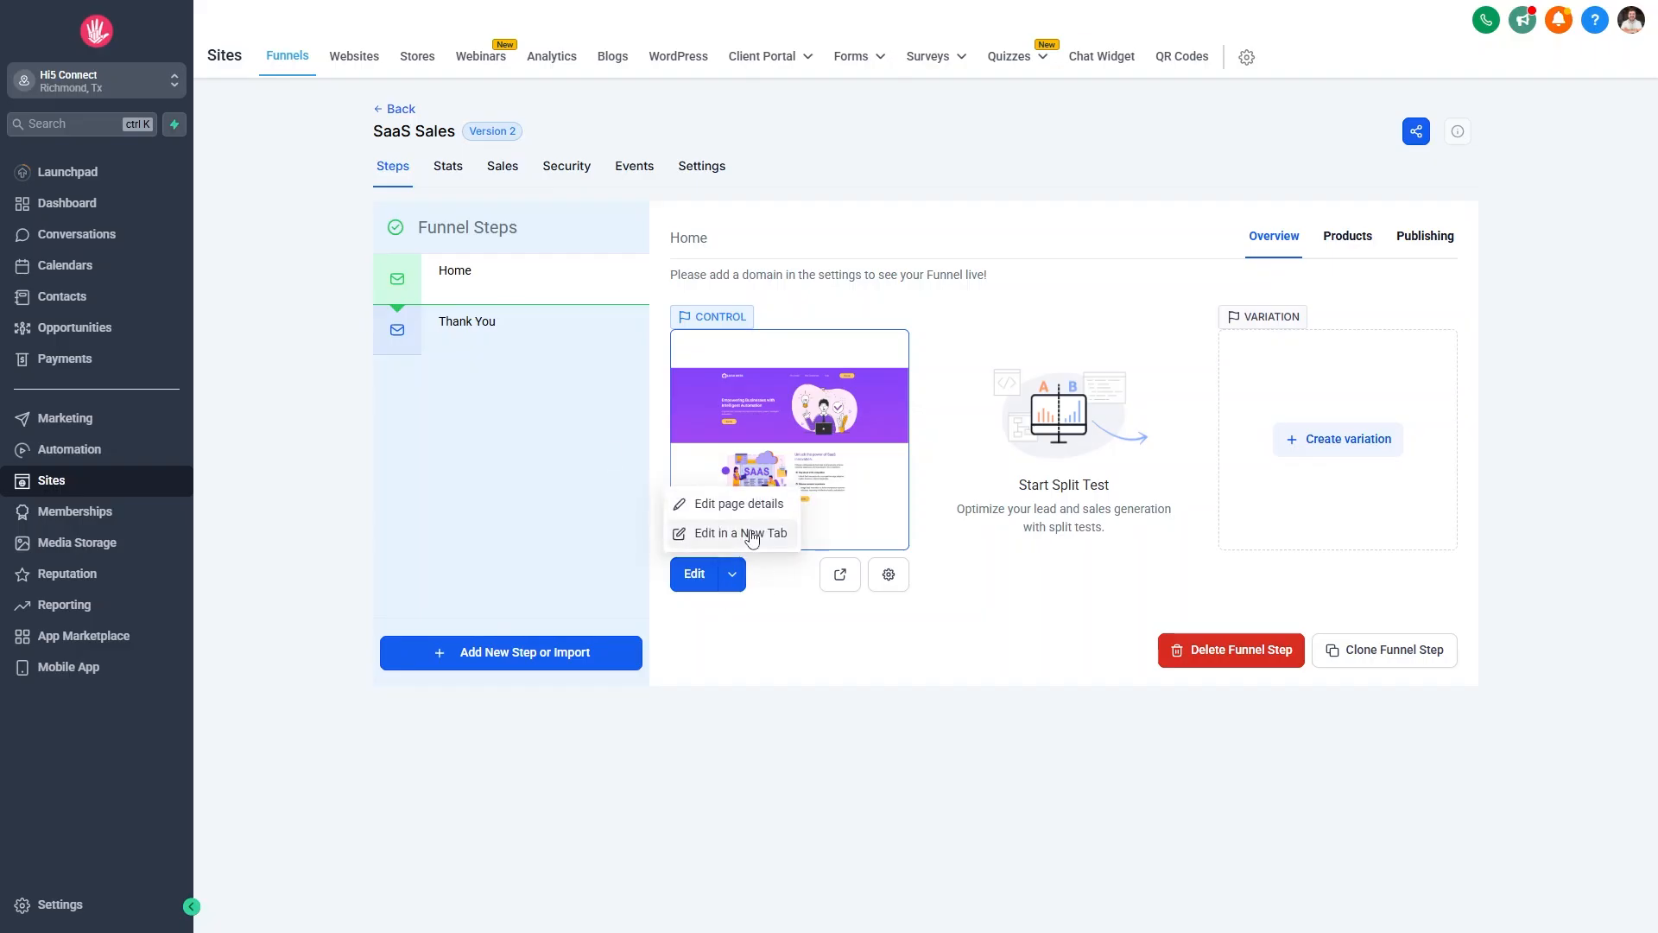
{"action": "left_click", "coordinate": [753, 535]}
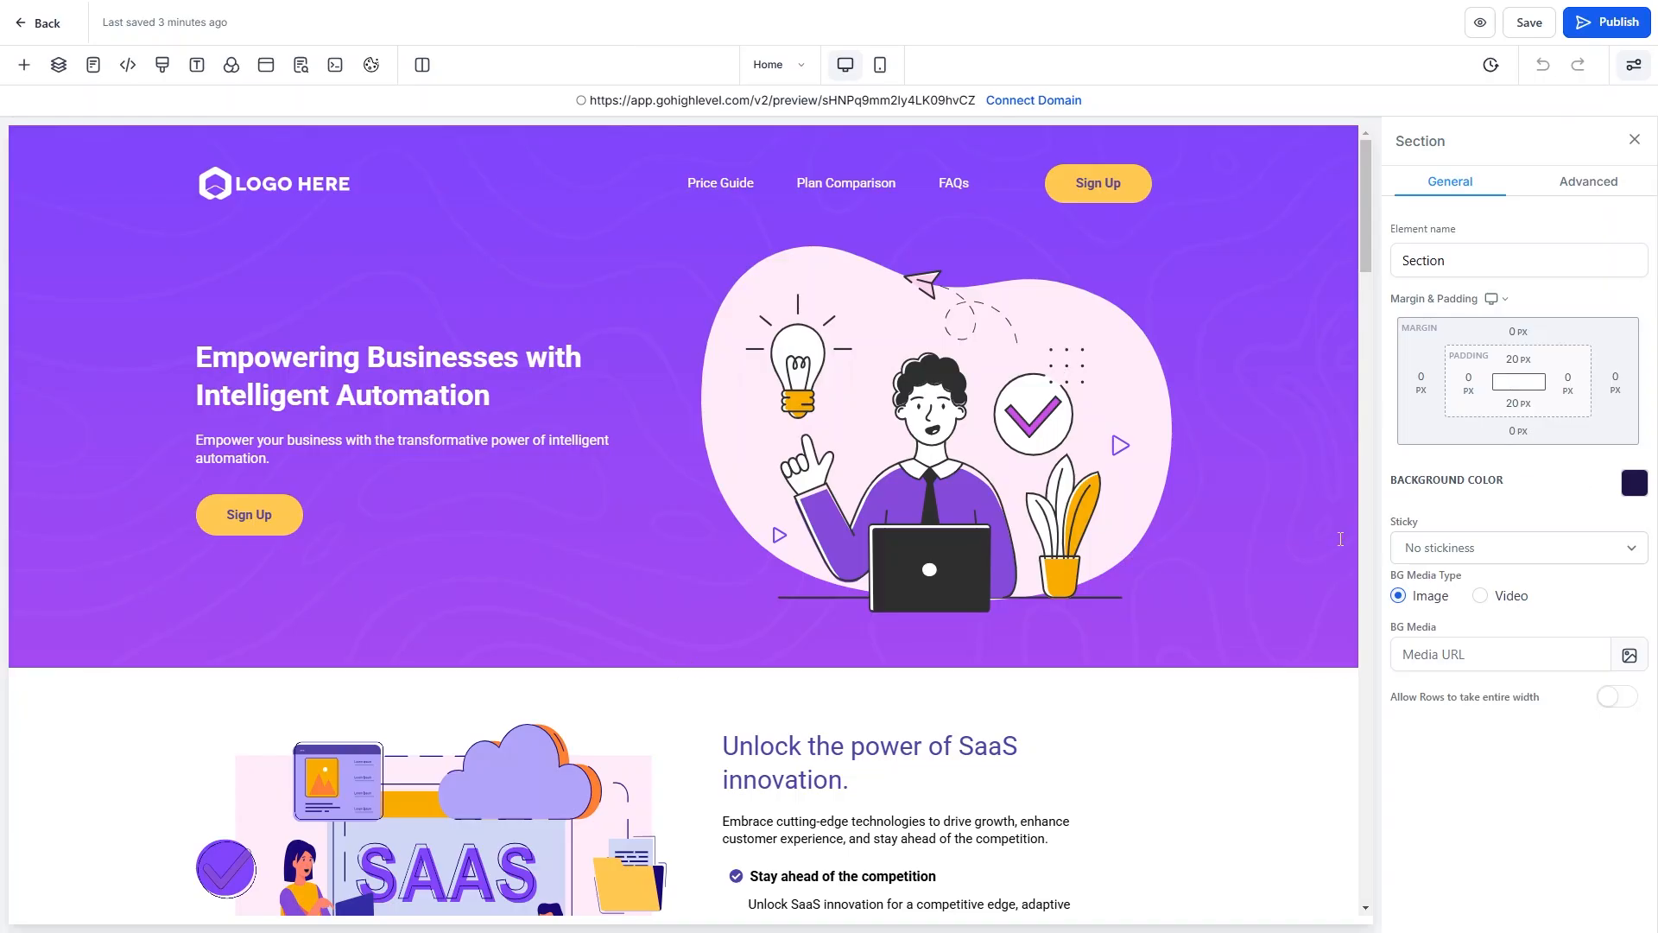
Set the hero section's background colour to blue from the Default Colors.
{"action": "scroll", "coordinate": [1329, 542], "scroll_direction": "down", "scroll_amount": 5}
{"action": "scroll", "coordinate": [1327, 544], "scroll_direction": "up", "scroll_amount": 5}
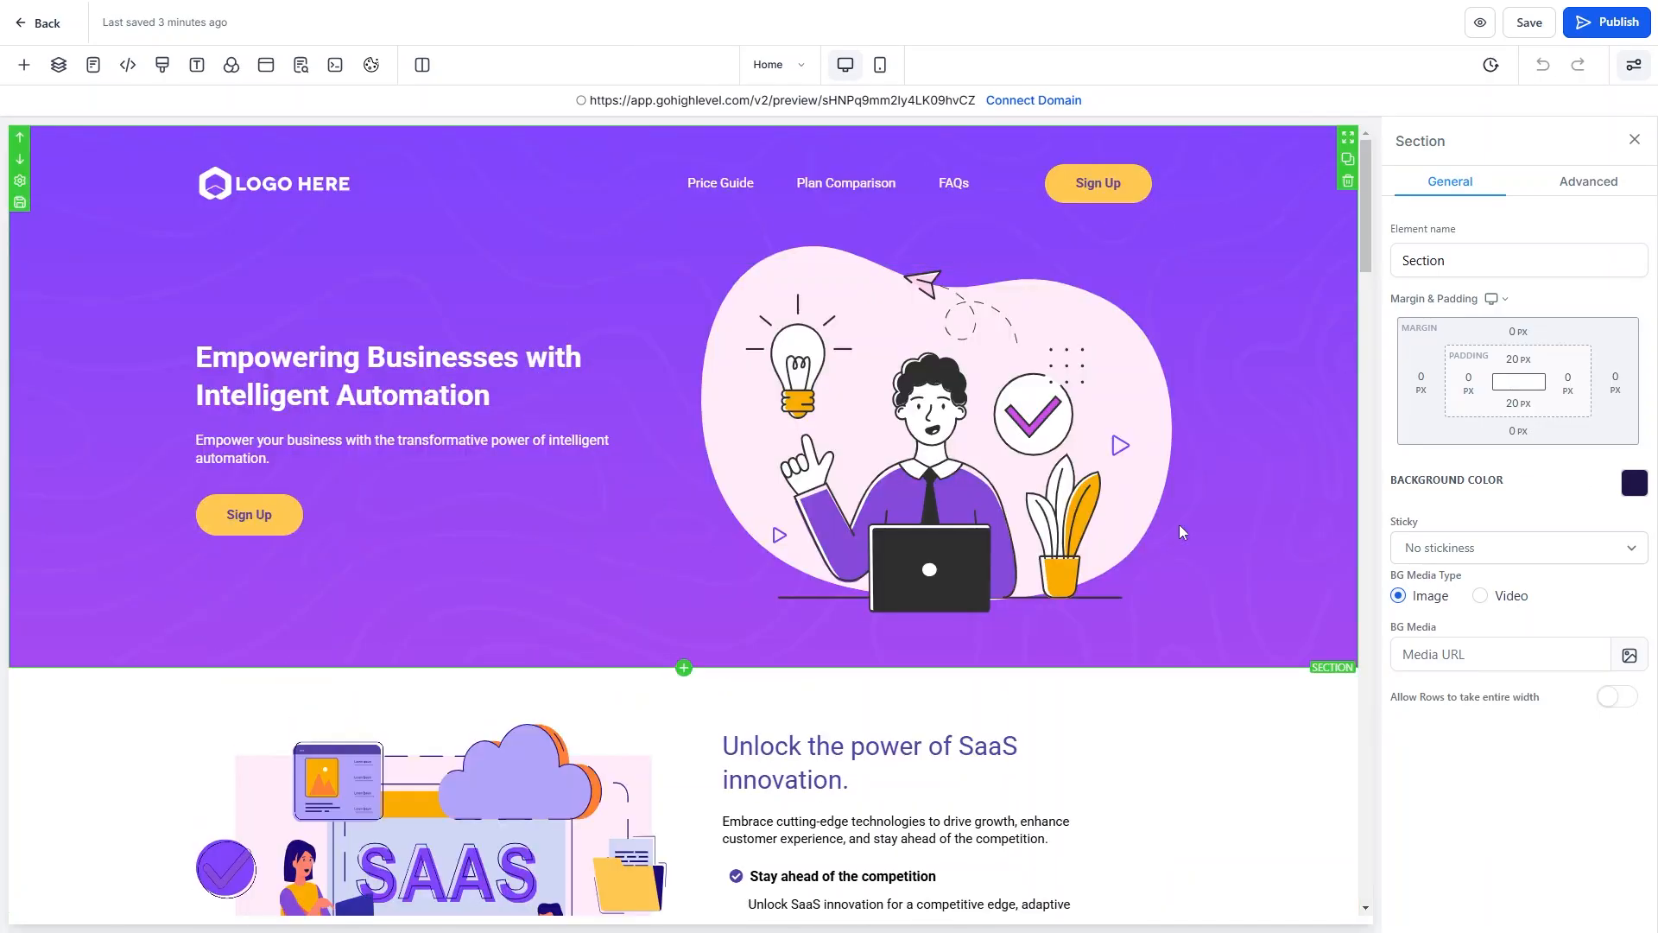
{"action": "left_click", "coordinate": [97, 187]}
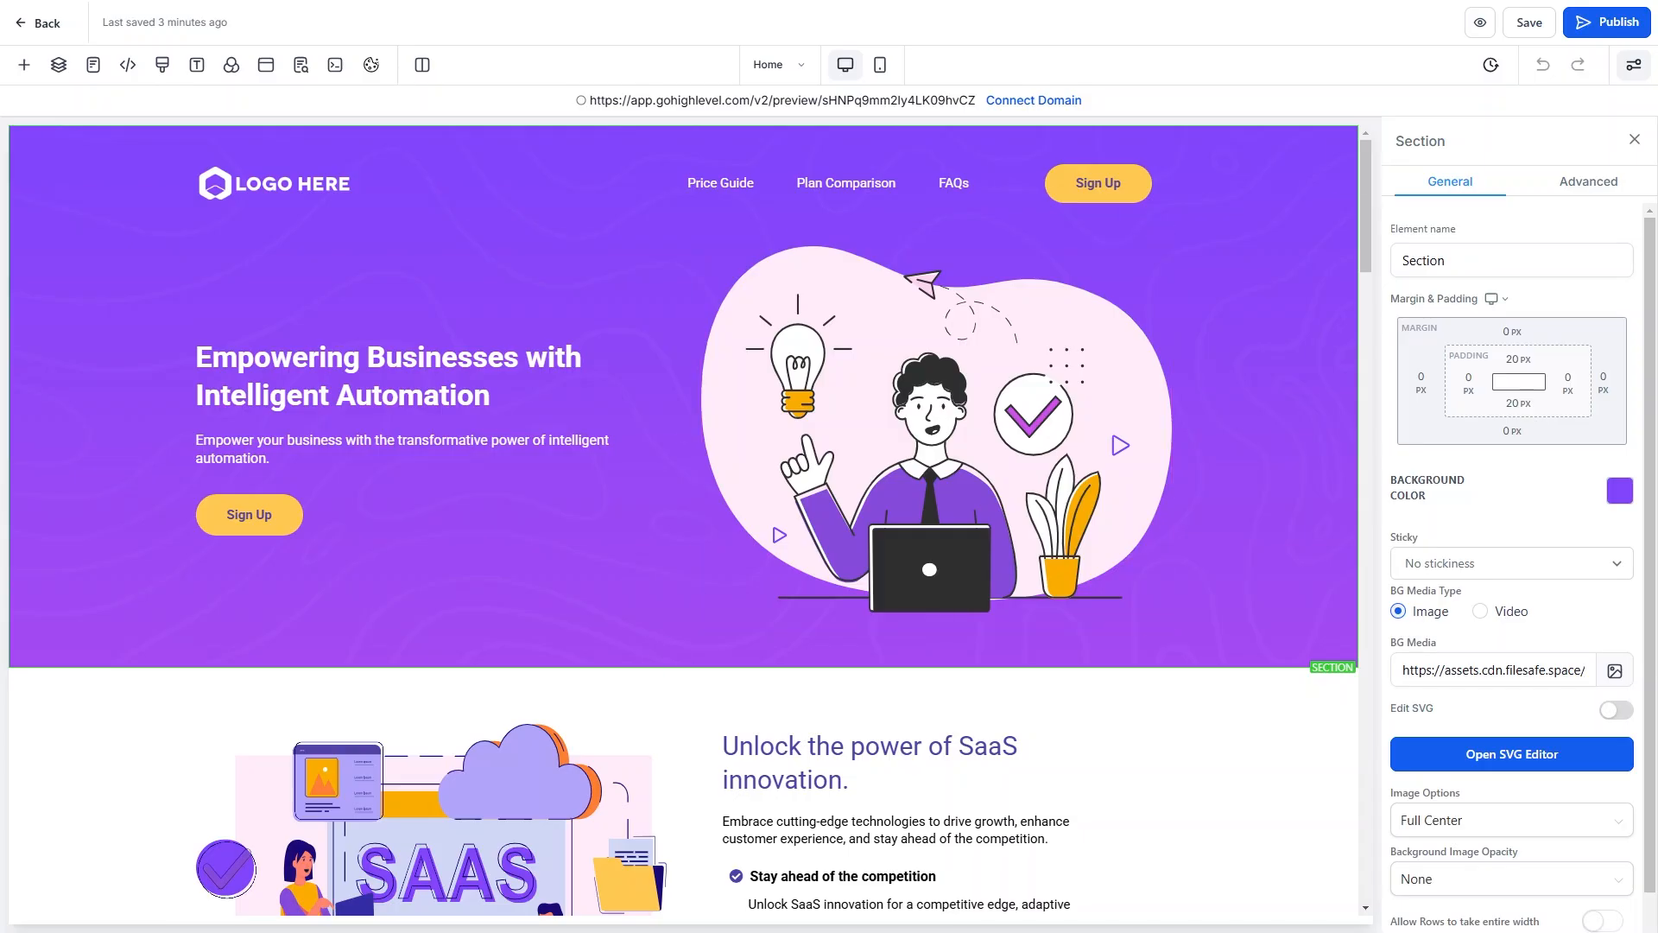
{"action": "left_click", "coordinate": [1617, 491]}
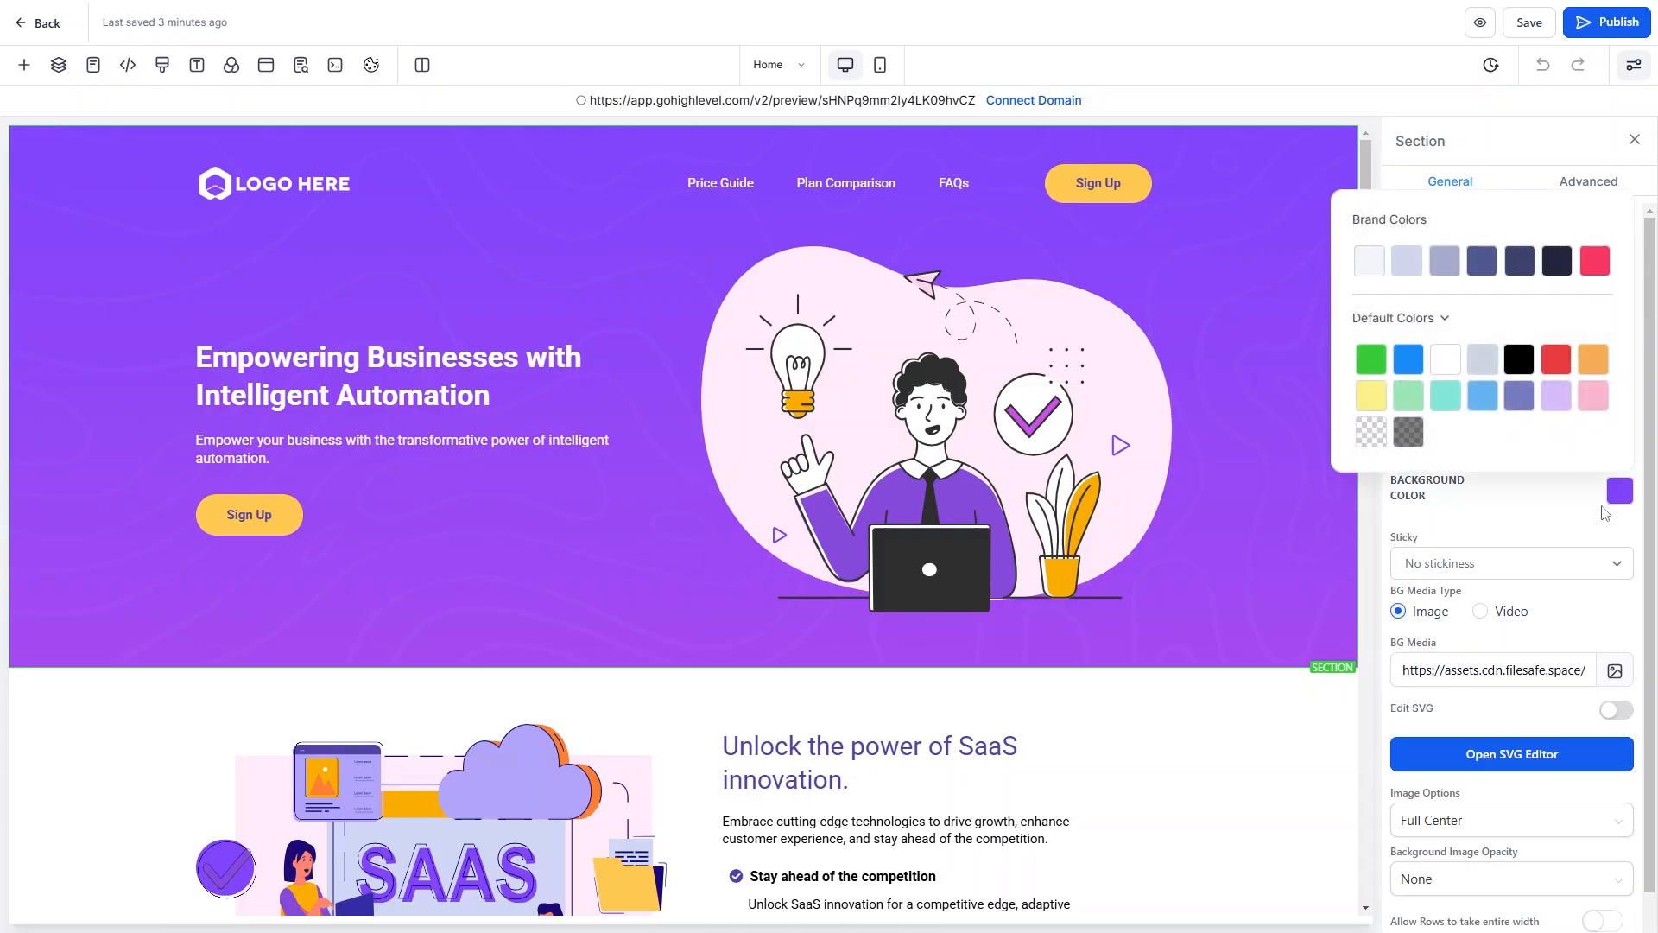
{"action": "left_click", "coordinate": [1401, 362]}
Clear the hero's BG Media URL so the purple background image is removed.
{"action": "left_click", "coordinate": [1536, 529]}
{"action": "left_click", "coordinate": [1520, 671]}
{"action": "key", "text": "ctrl+a"}
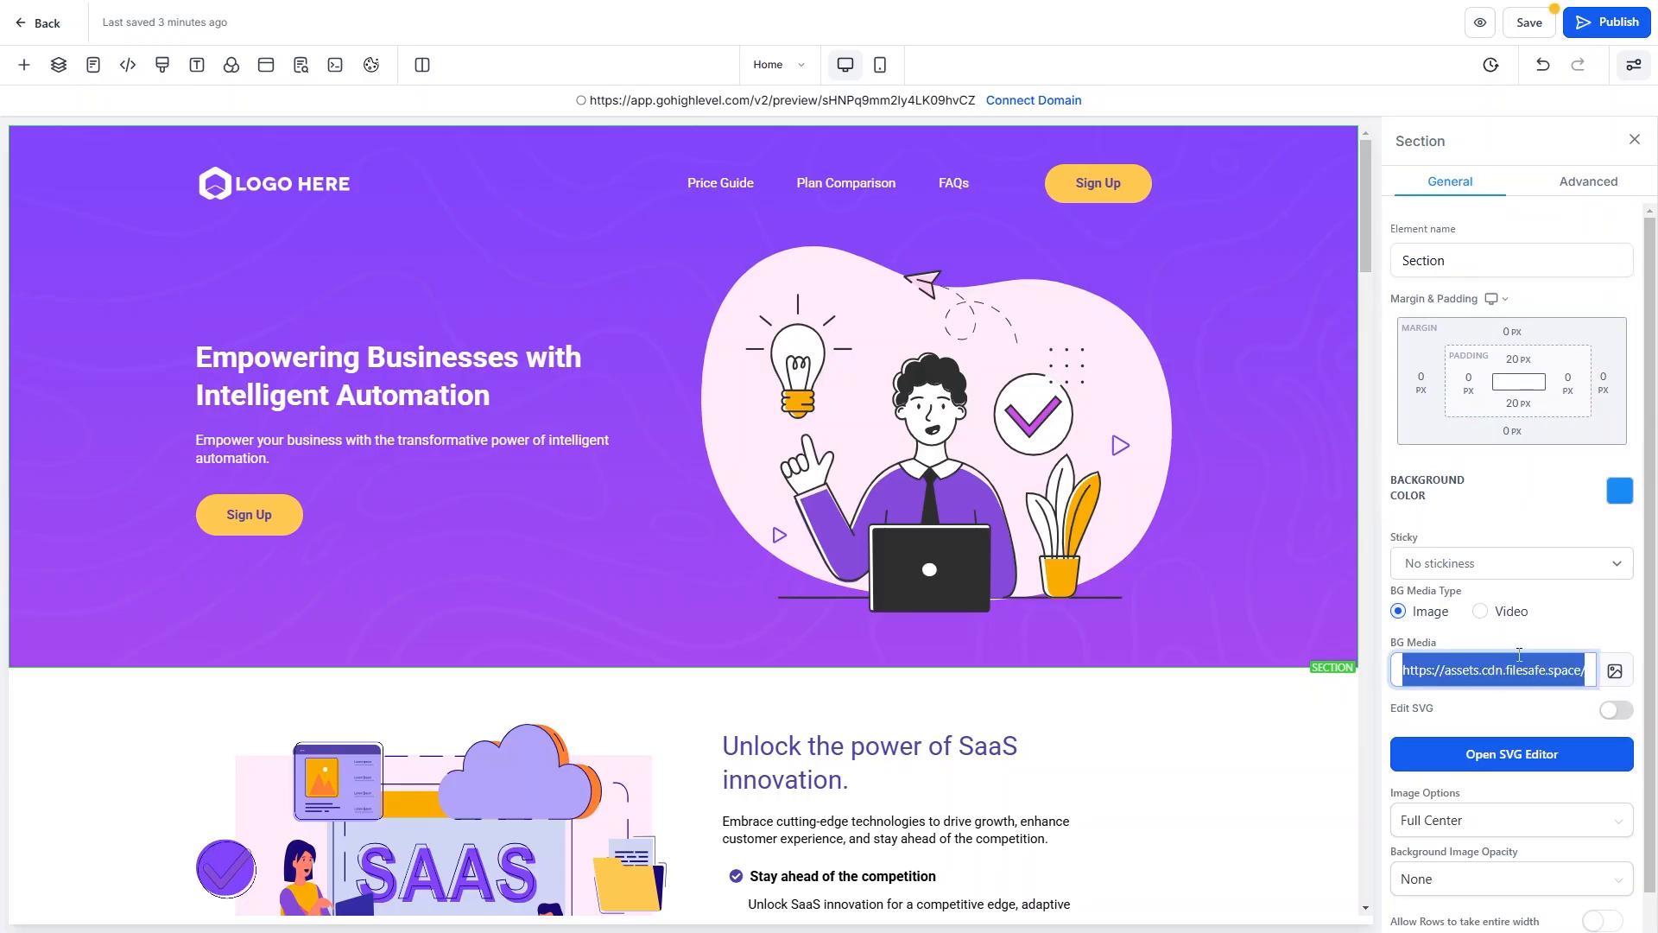
{"action": "key", "text": "ctrl+v"}
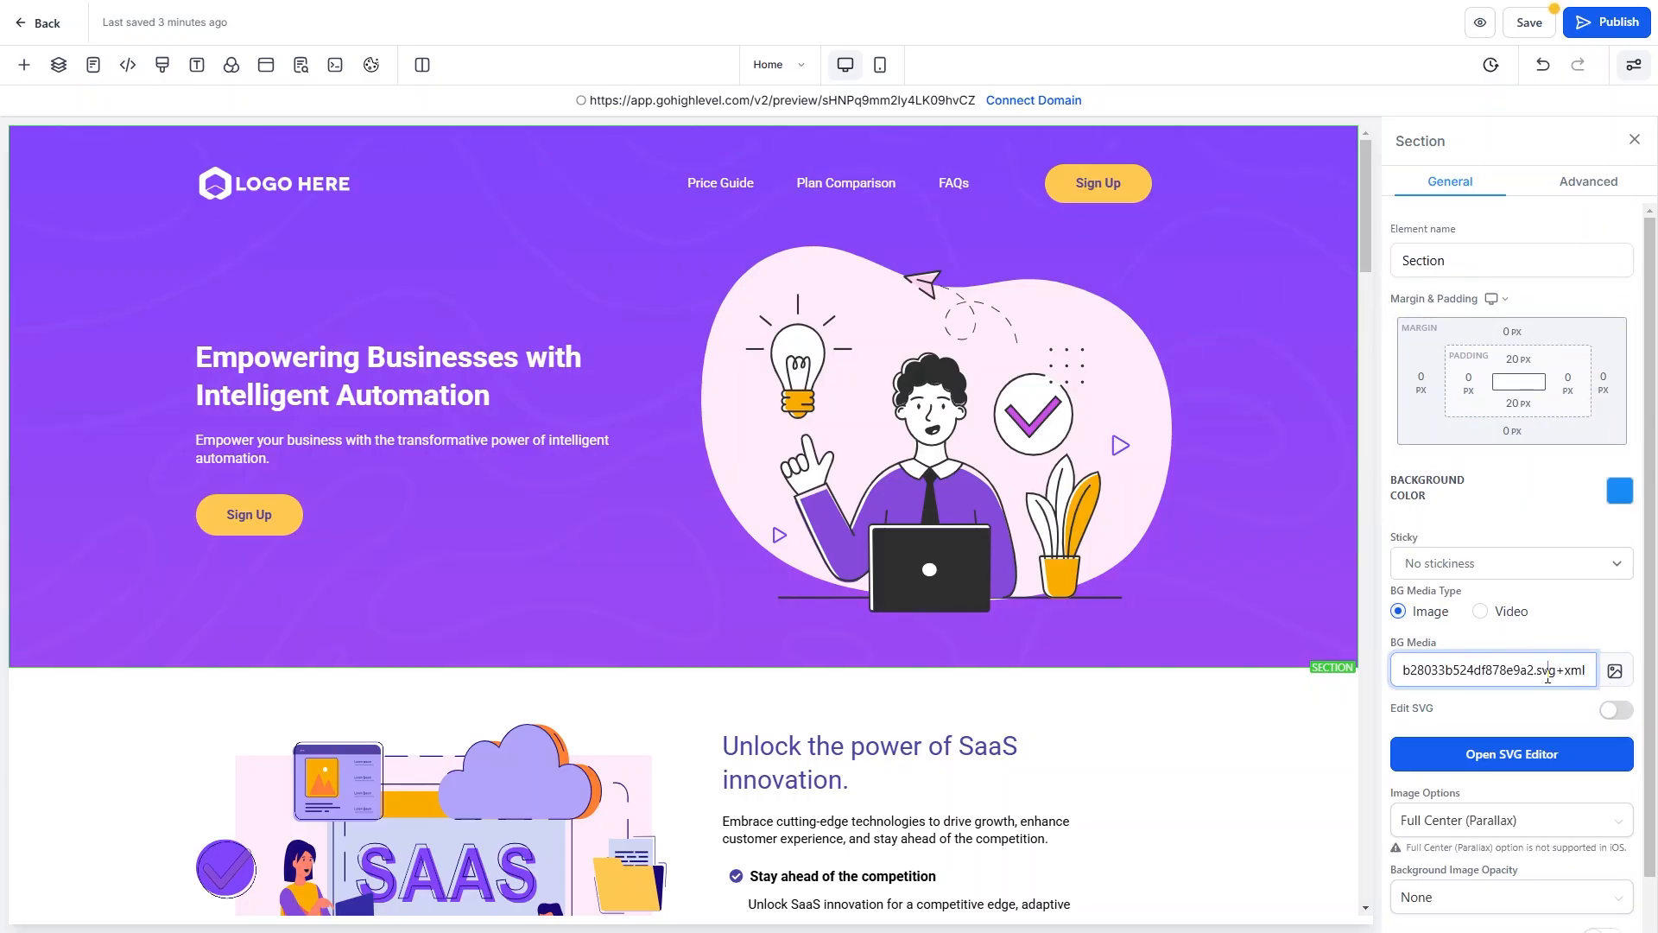
{"action": "key", "text": "ctrl+a"}
{"action": "left_click", "coordinate": [1548, 676]}
{"action": "key", "text": "ctrl+a"}
{"action": "key", "text": "BackSpace"}
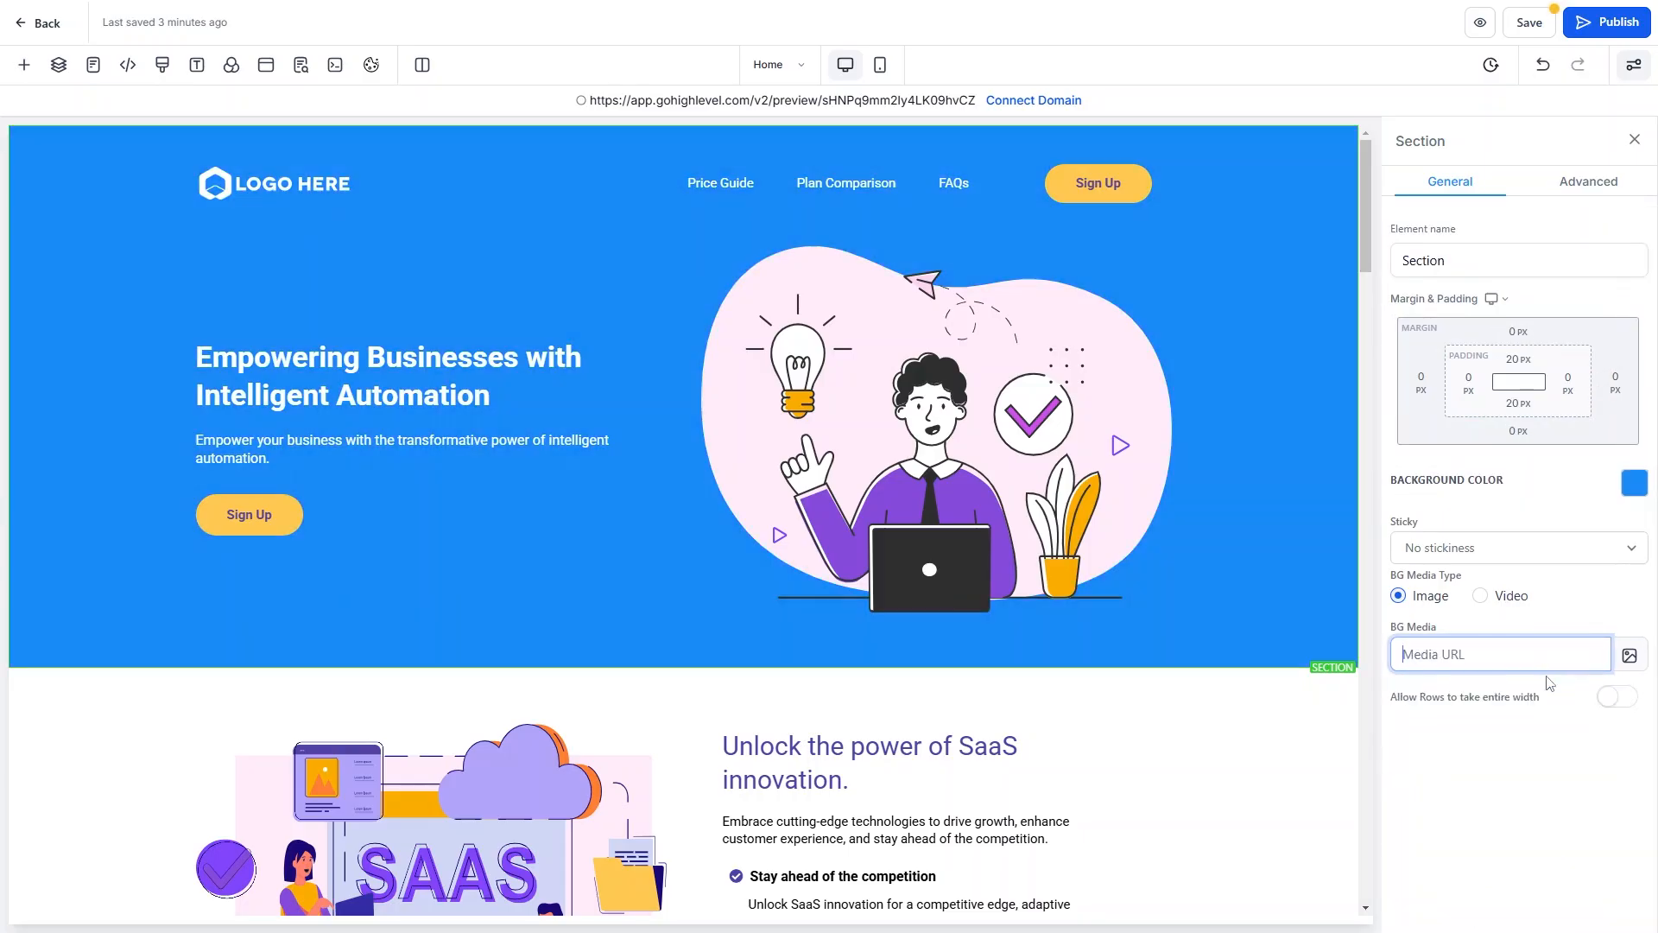
{"action": "left_click", "coordinate": [1563, 598]}
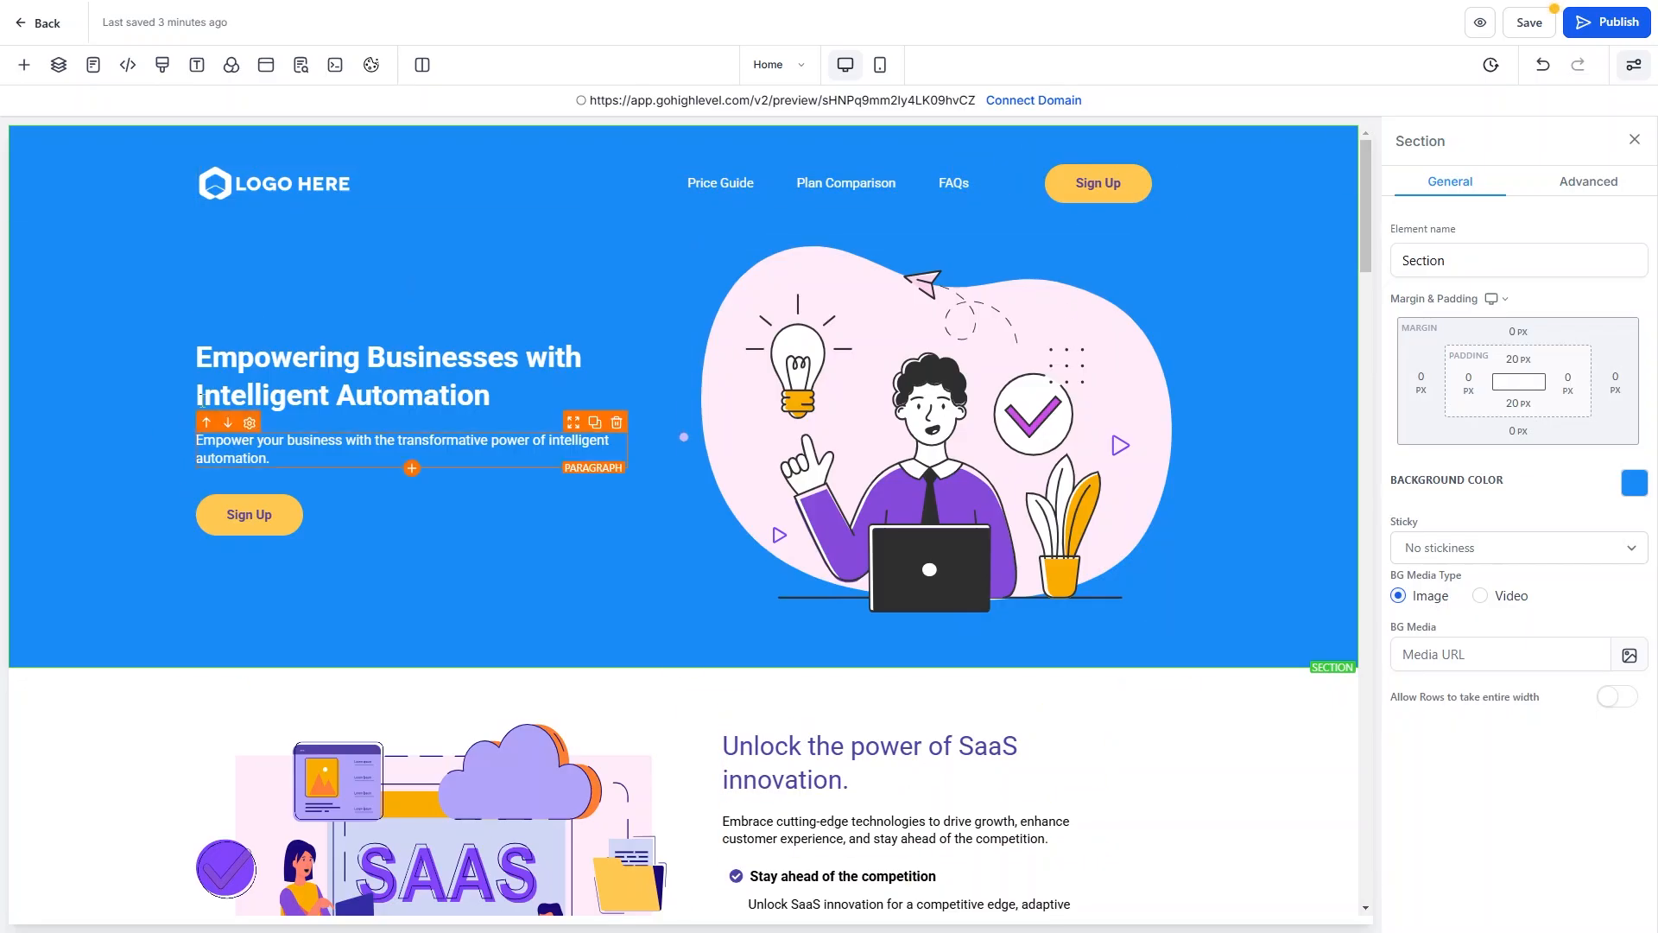
Select the hero illustration, headline, paragraph and finally the hero Sign Up button.
{"action": "left_click", "coordinate": [866, 396]}
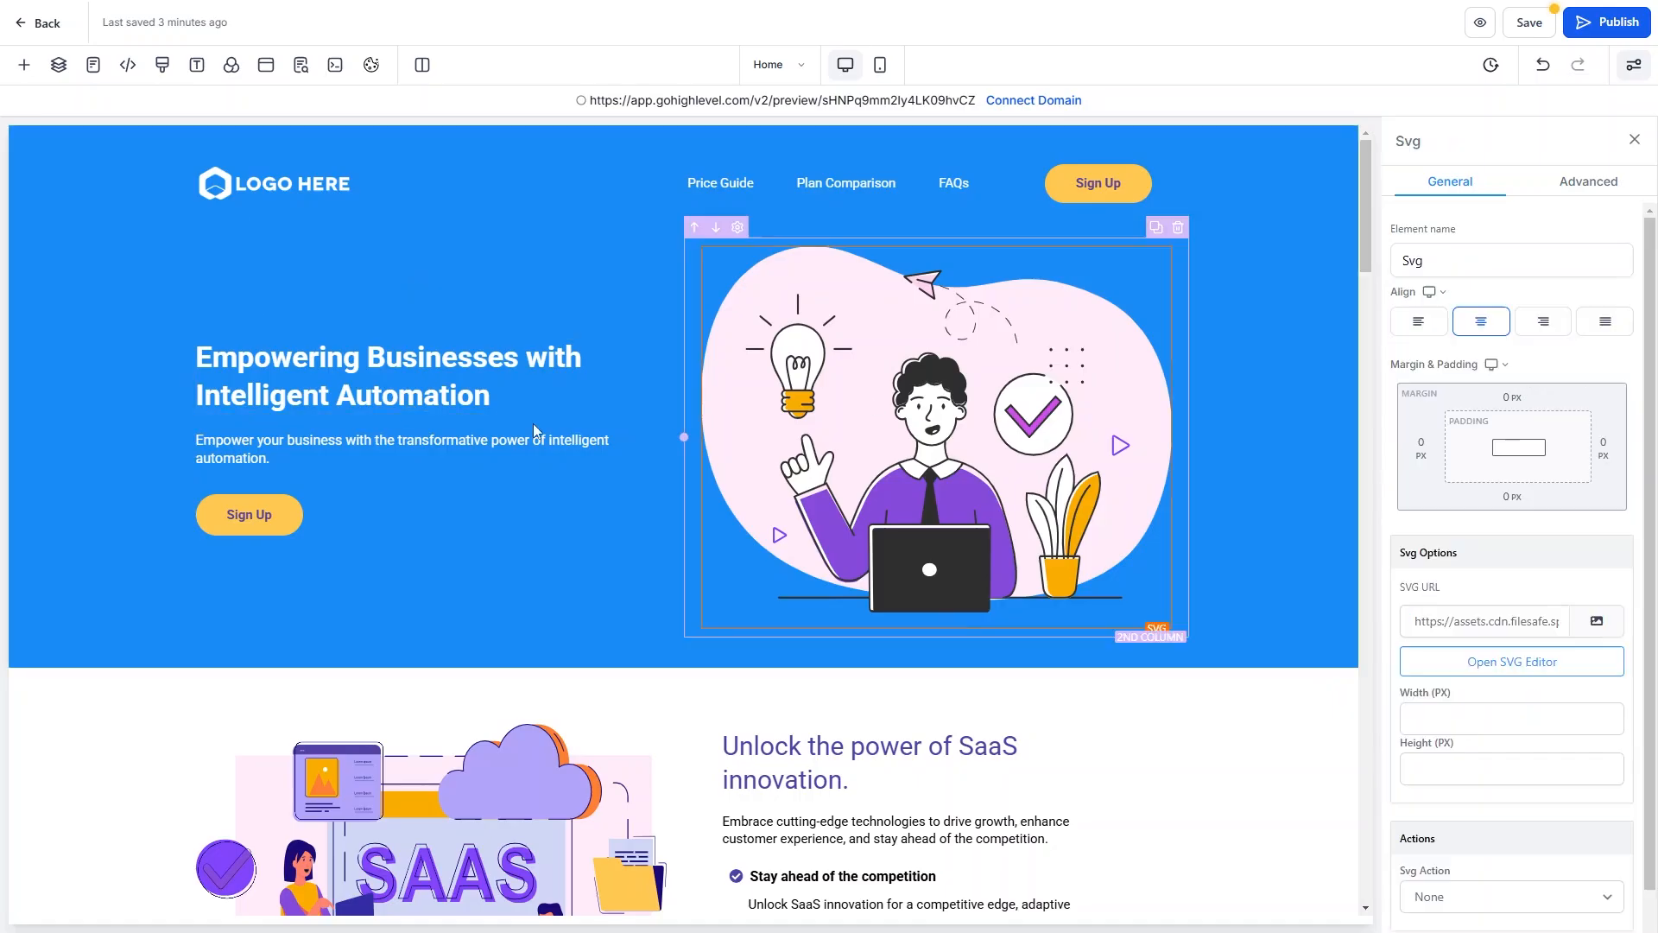
{"action": "left_click", "coordinate": [387, 356]}
{"action": "left_click", "coordinate": [322, 444]}
{"action": "left_click", "coordinate": [282, 527]}
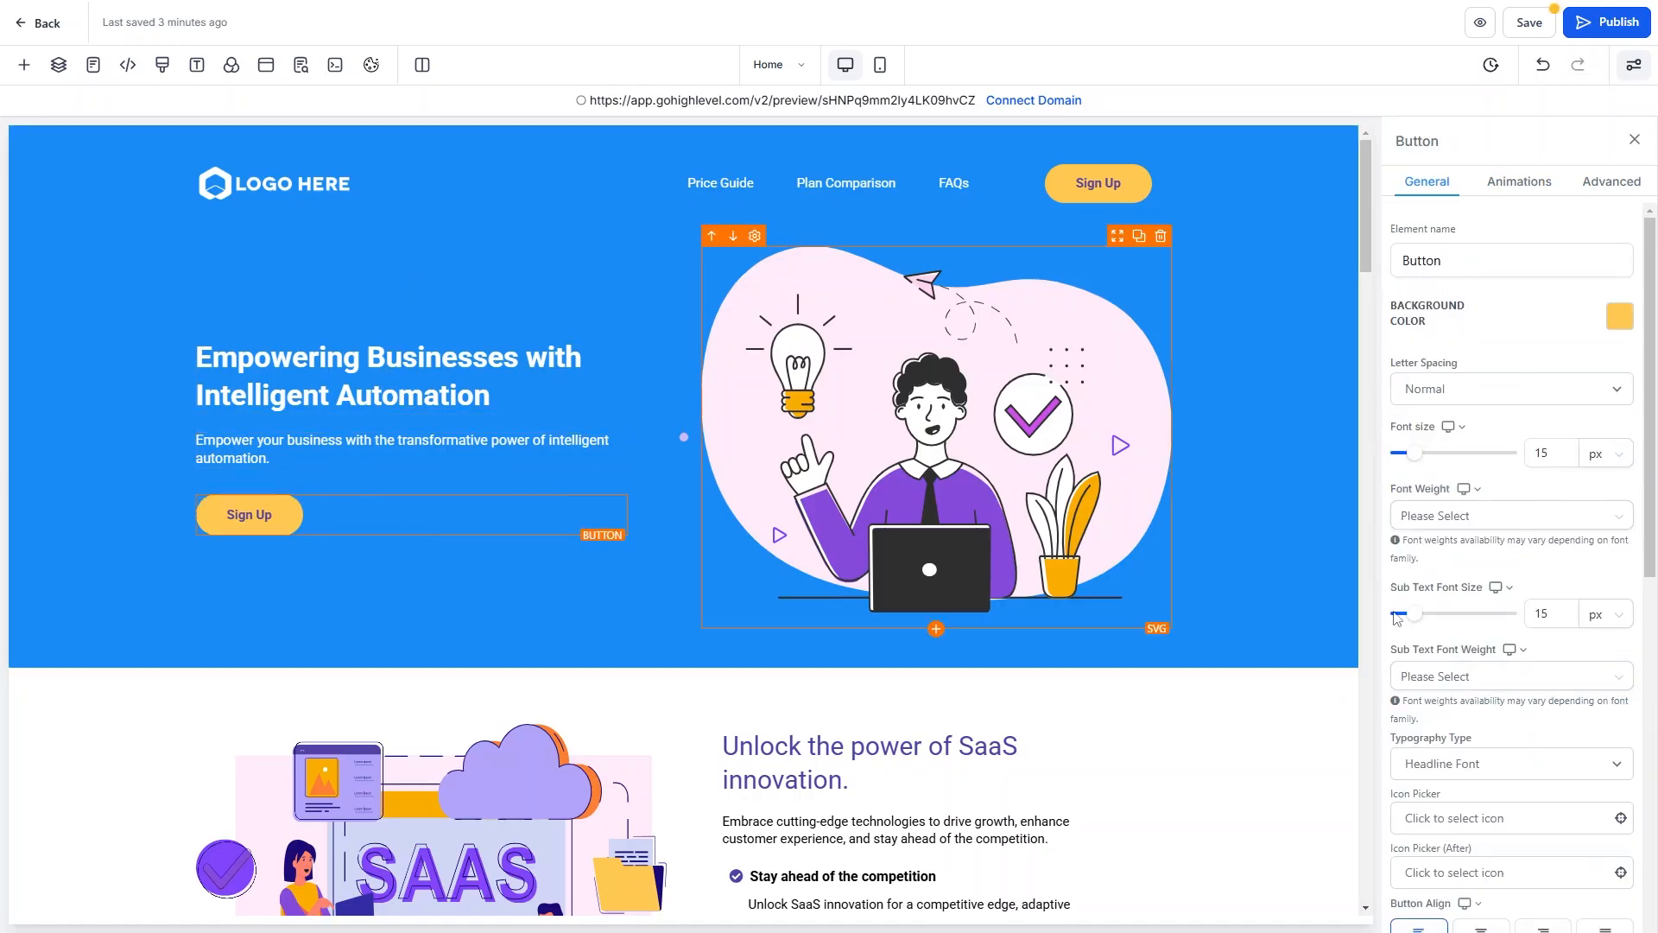
{"action": "scroll", "coordinate": [257, 544], "scroll_direction": "down", "scroll_amount": 1}
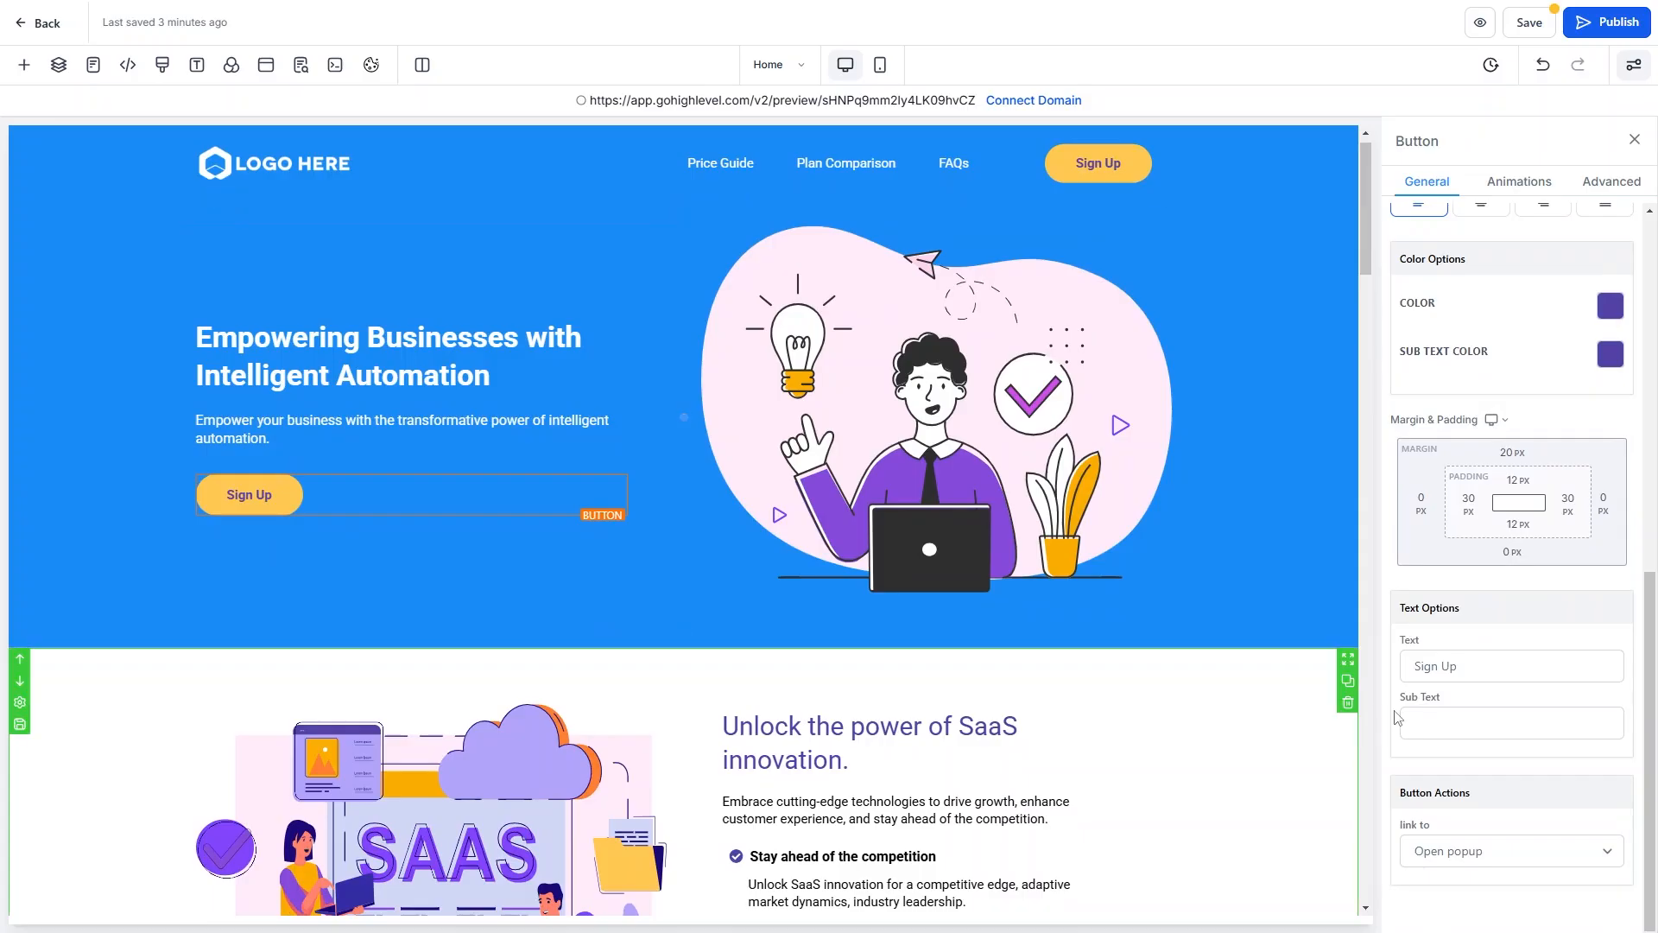
Set the hero Sign Up button's action to link to Step, targeting the Thank You step.
{"action": "left_click", "coordinate": [1521, 852]}
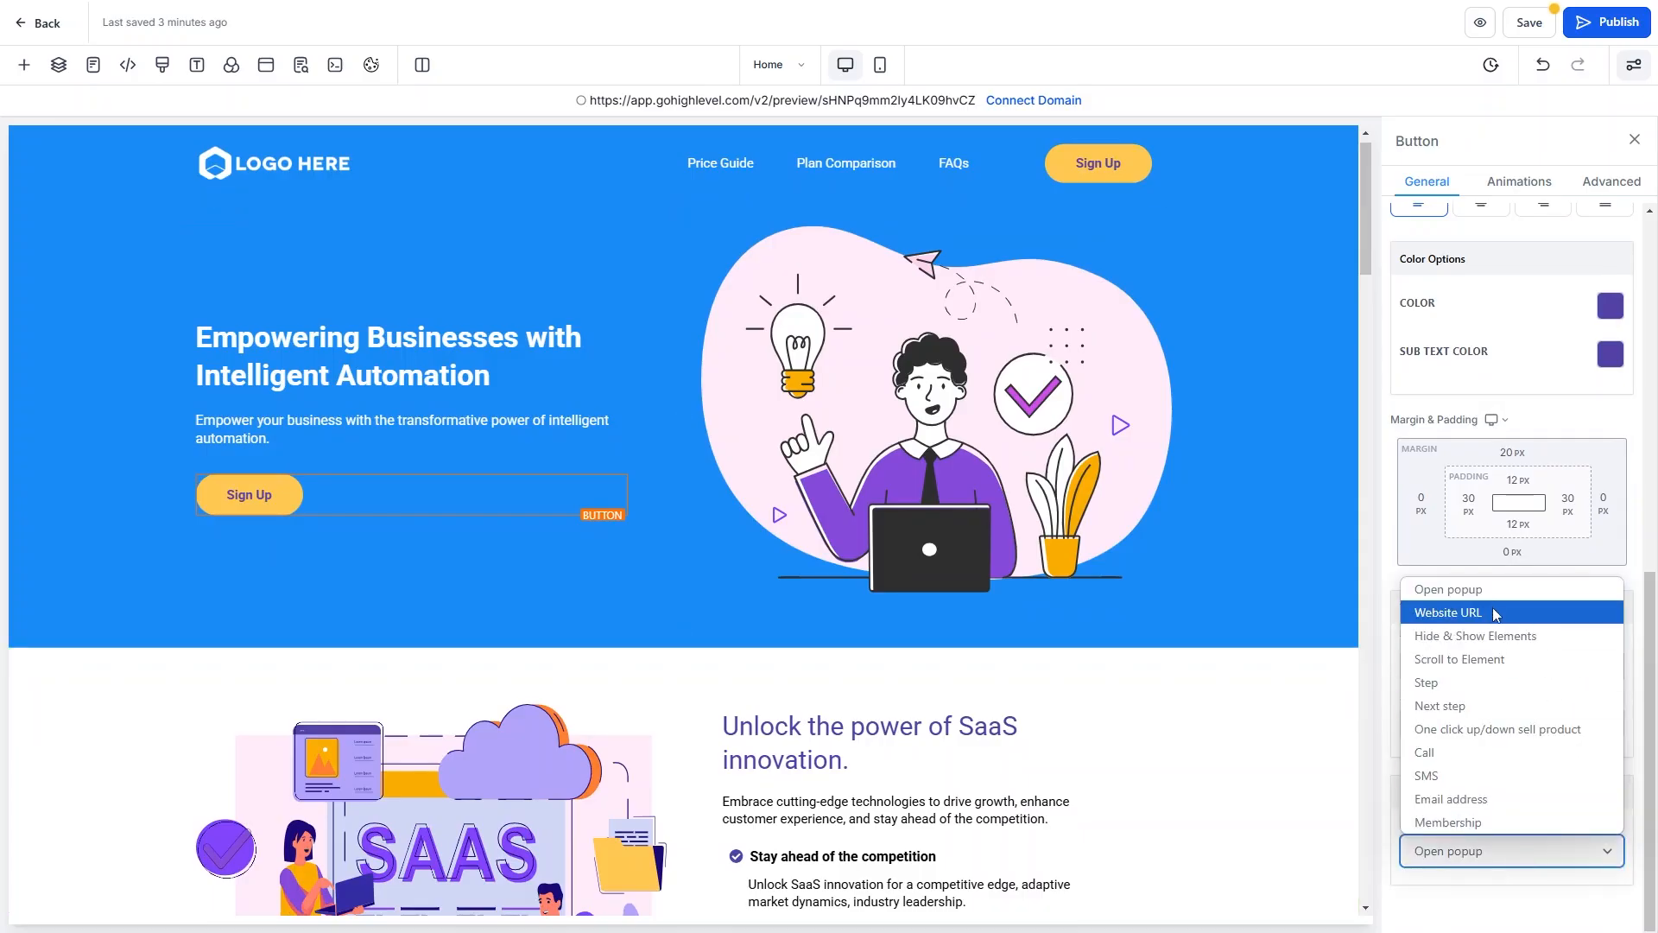
{"action": "left_click", "coordinate": [1431, 707]}
{"action": "left_click", "coordinate": [1482, 847]}
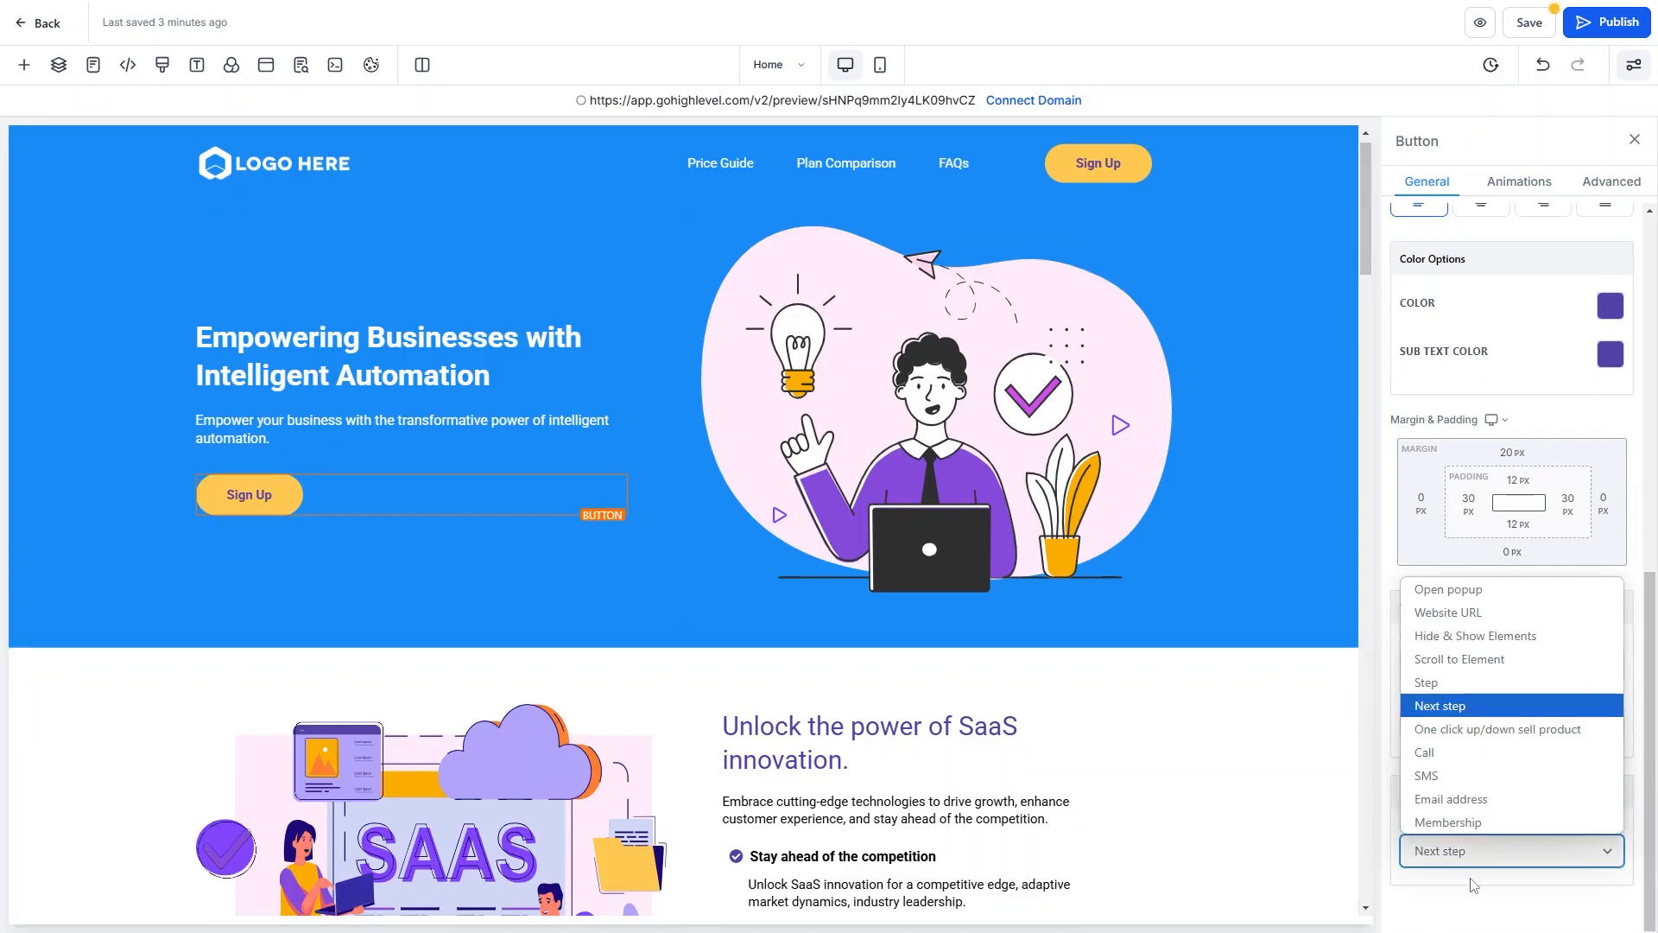
{"action": "left_click", "coordinate": [1473, 853]}
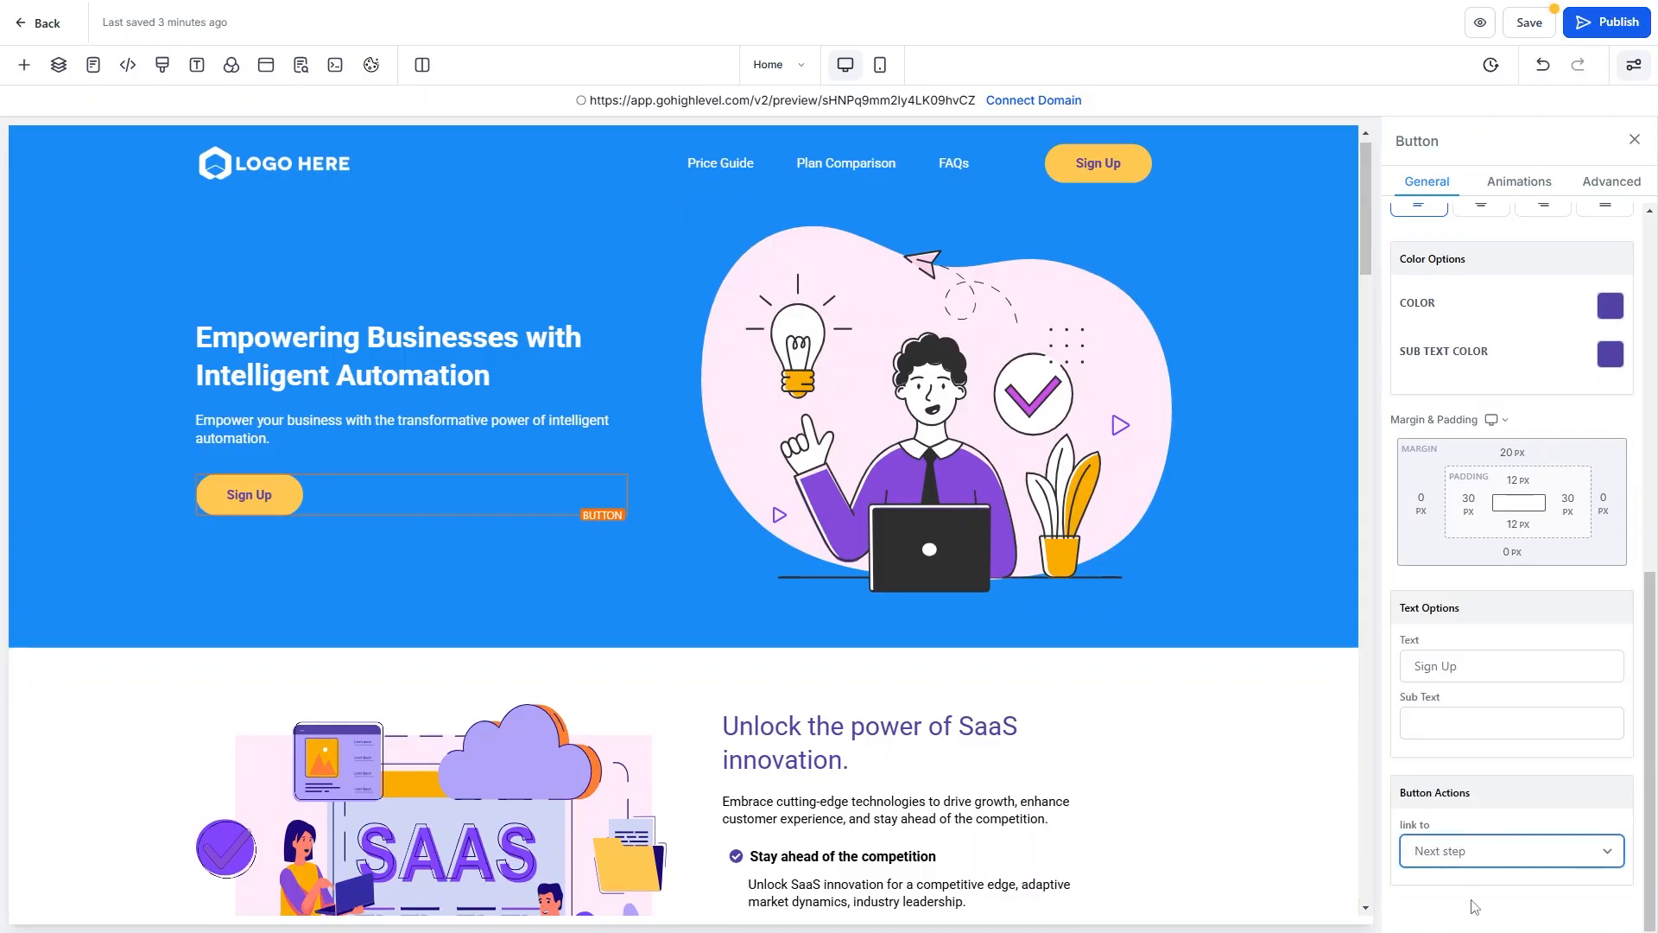
{"action": "left_click", "coordinate": [1472, 855]}
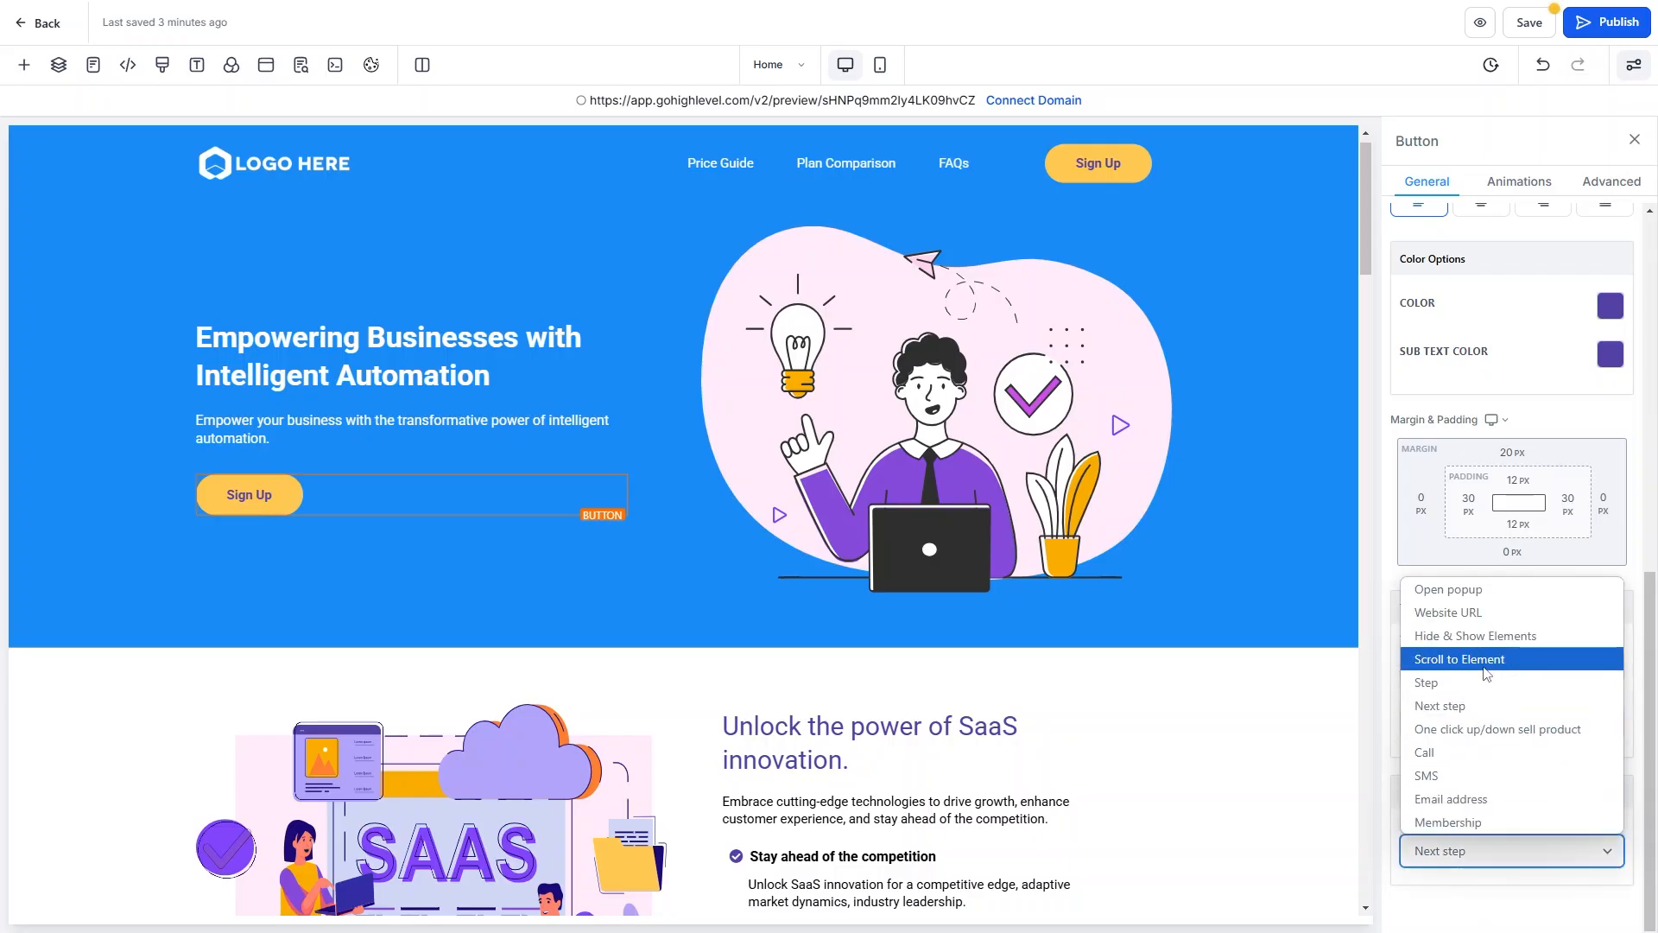
{"action": "left_click", "coordinate": [1427, 682]}
{"action": "left_click", "coordinate": [1477, 859]}
{"action": "left_click", "coordinate": [1453, 923]}
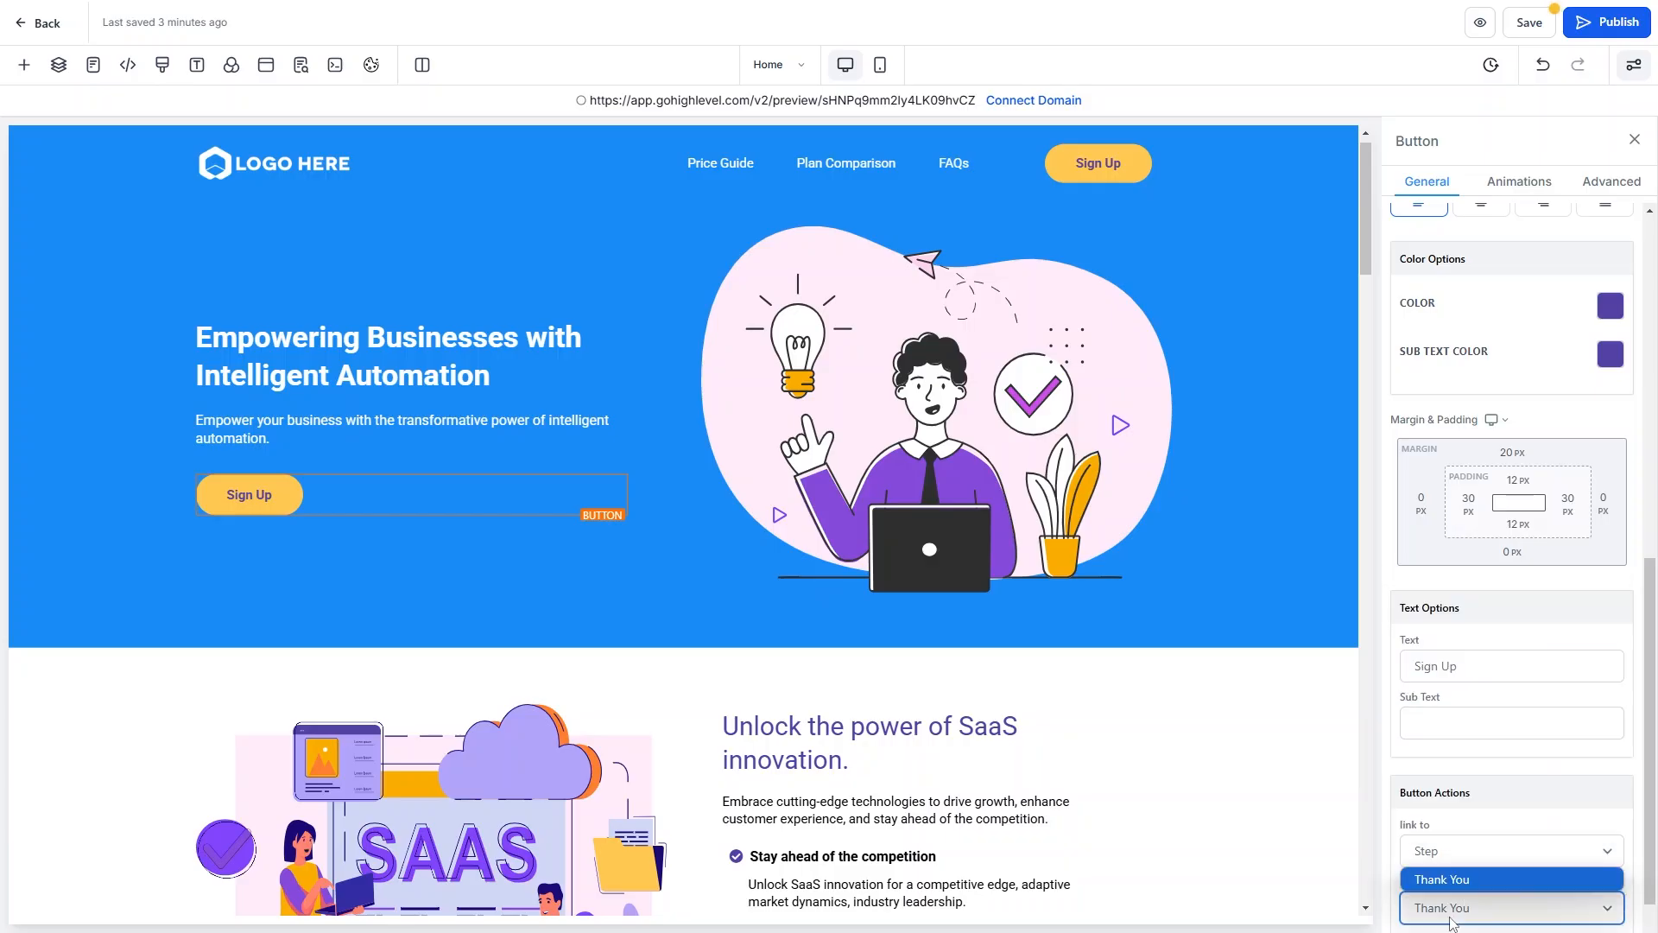
{"action": "scroll", "coordinate": [1056, 829], "scroll_direction": "down", "scroll_amount": 6}
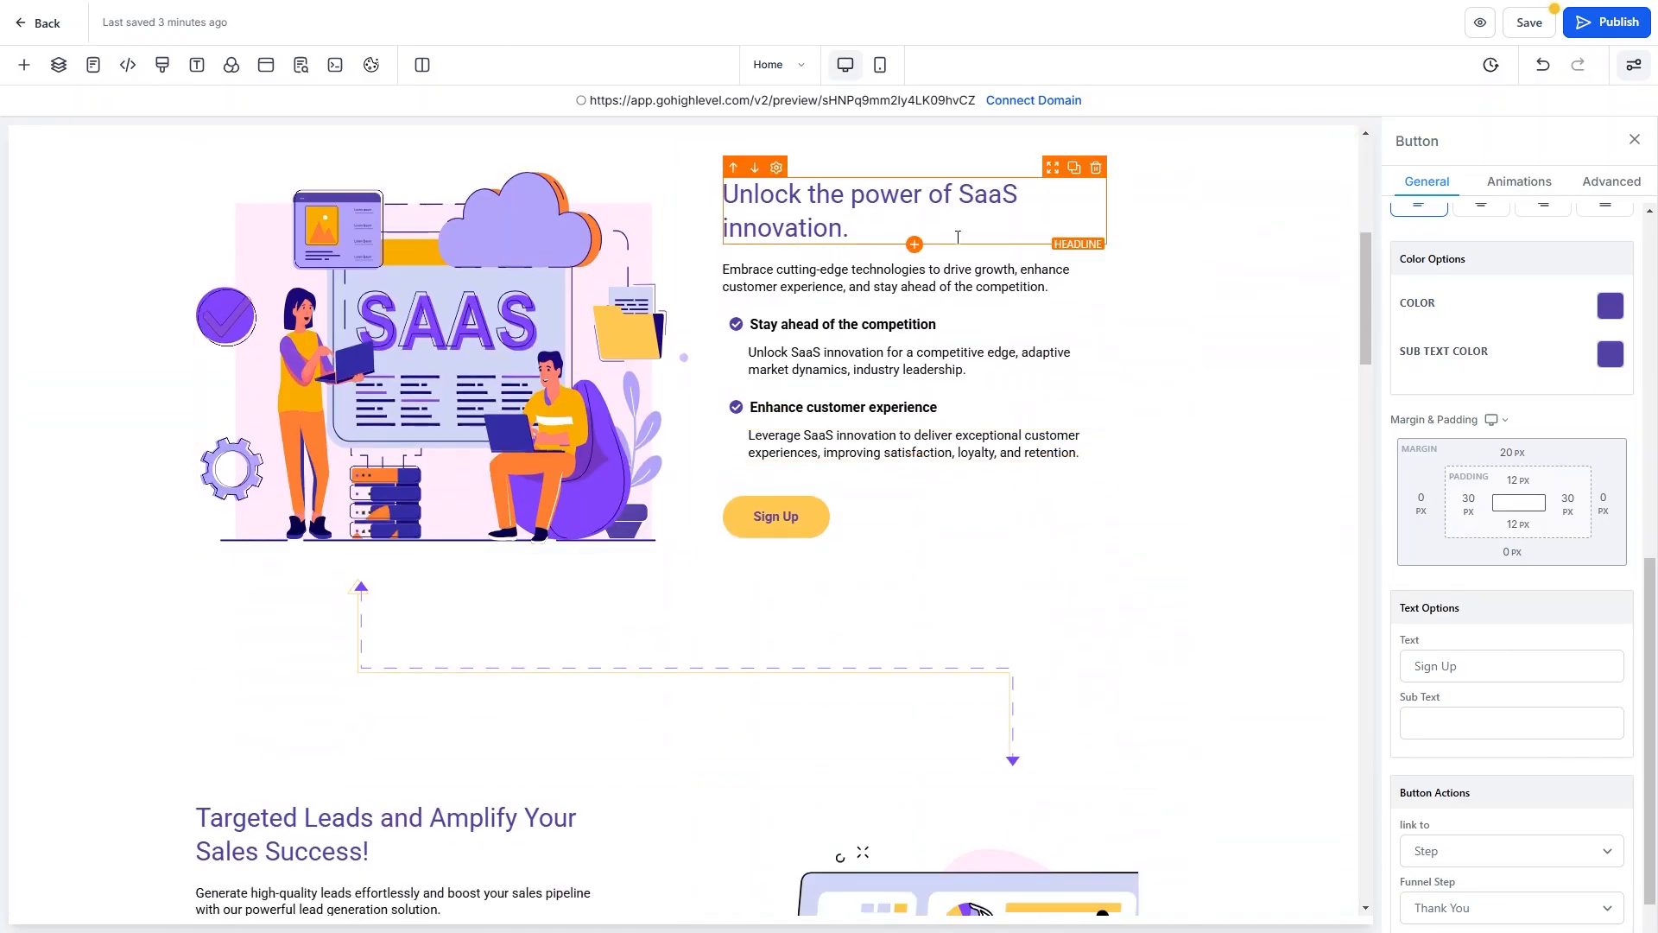
Scroll down the Home page to the pricing section with the $97, $297 and $497 plans.
{"action": "scroll", "coordinate": [579, 294], "scroll_direction": "down", "scroll_amount": 5}
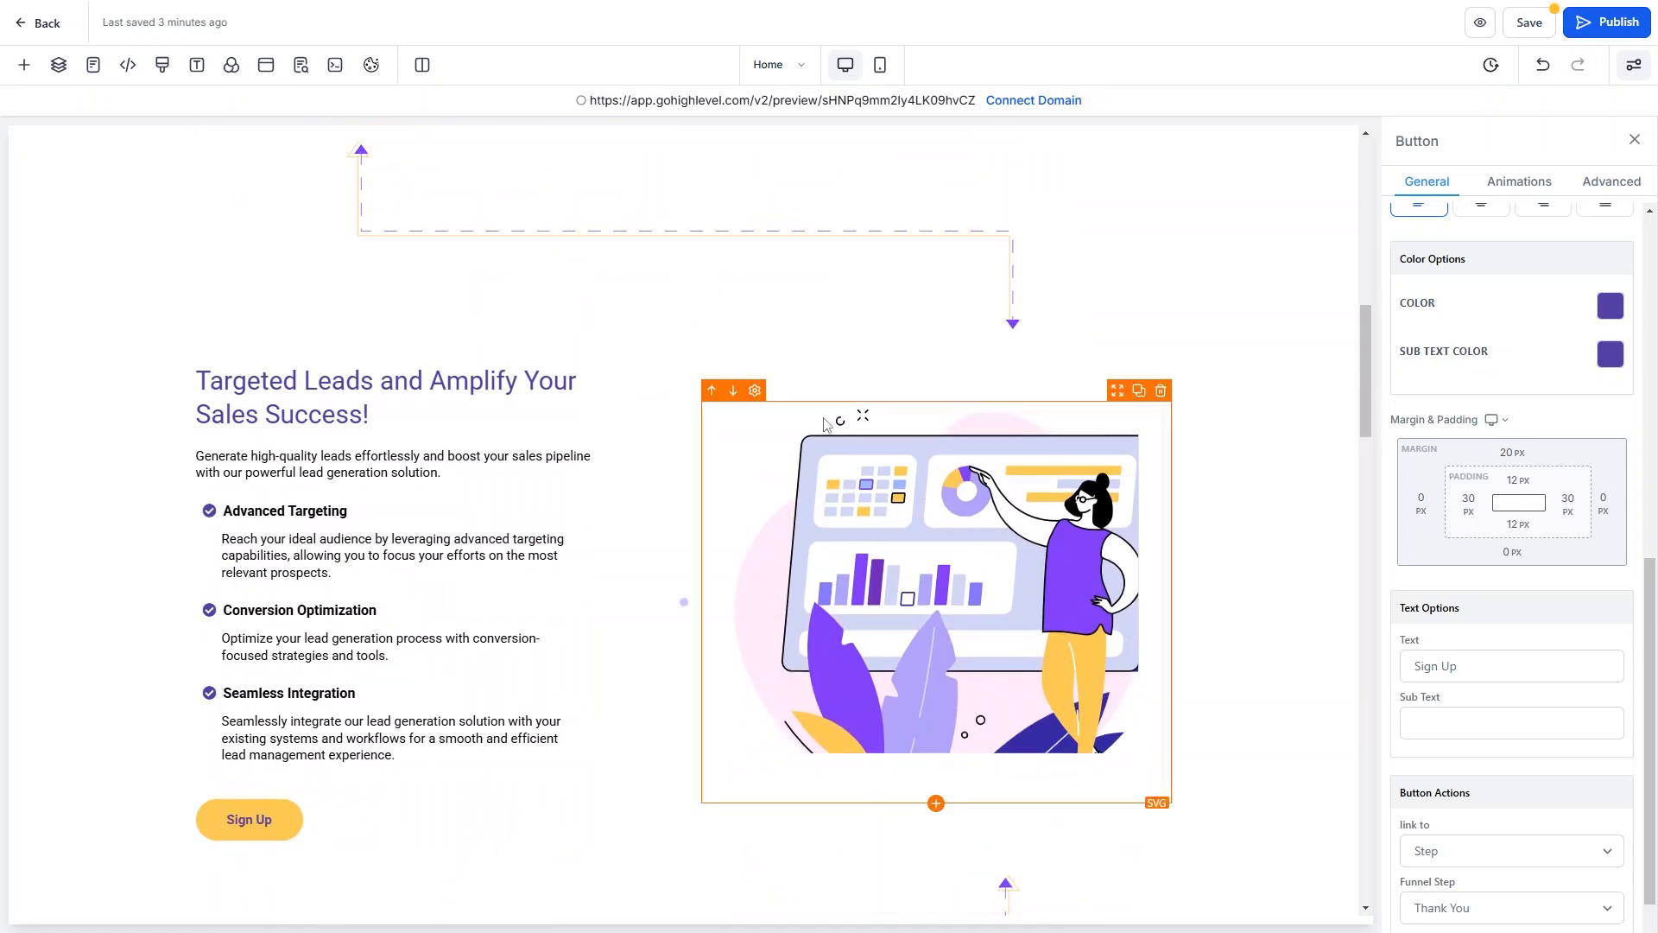
{"action": "scroll", "coordinate": [777, 432], "scroll_direction": "down", "scroll_amount": 3}
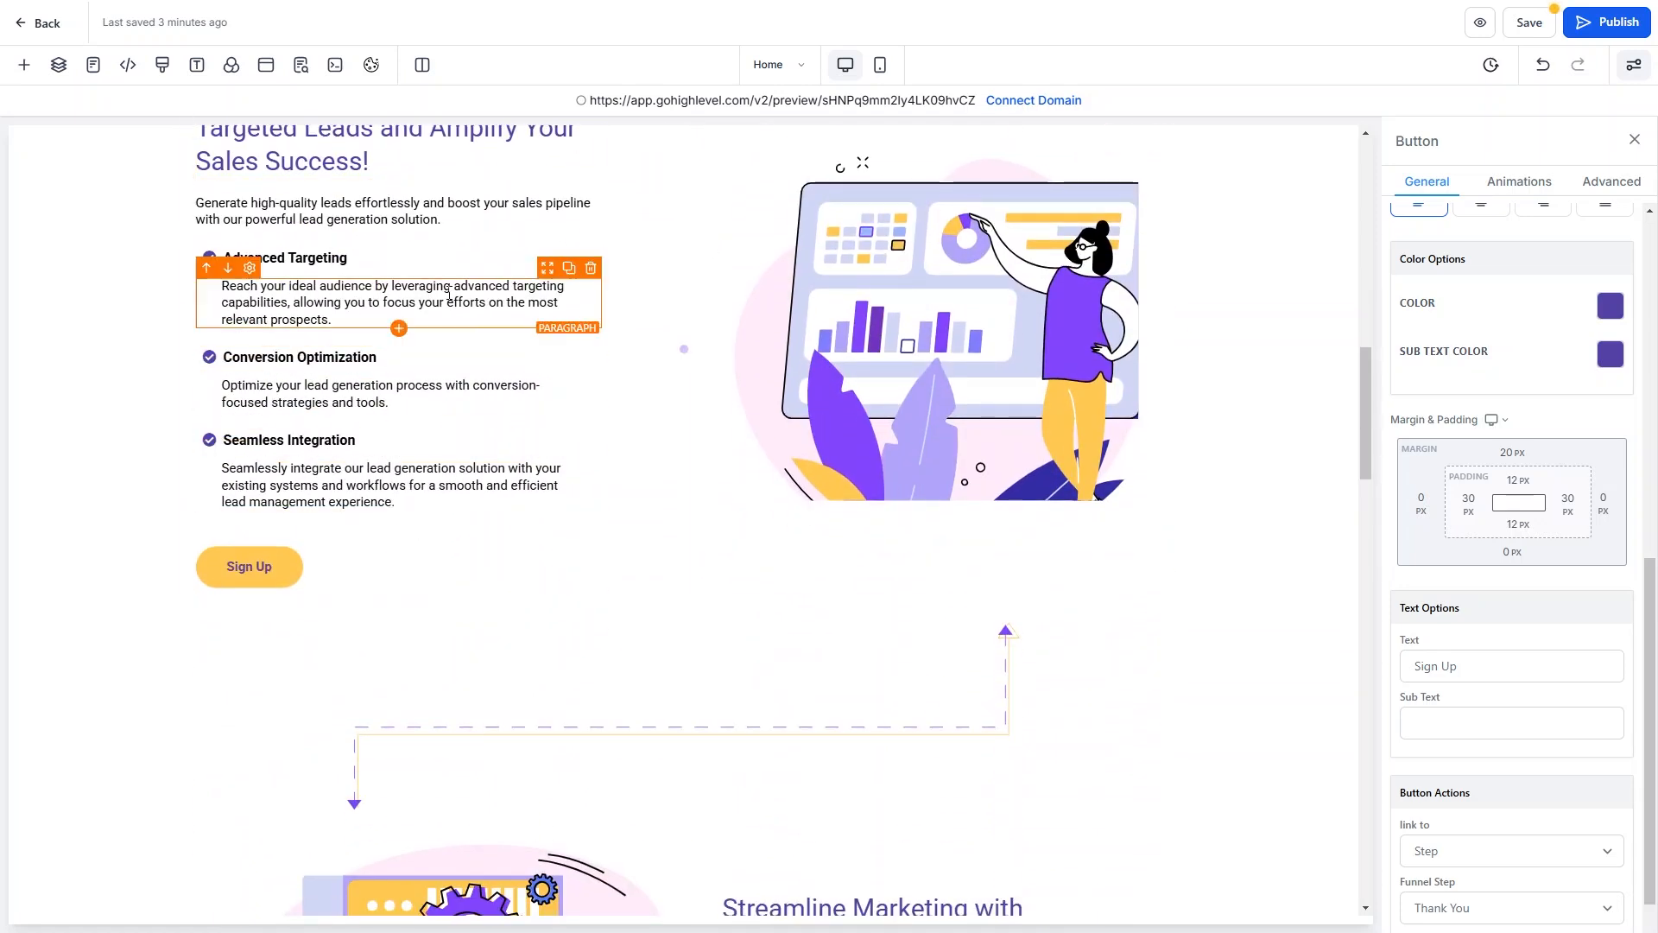
{"action": "scroll", "coordinate": [432, 328], "scroll_direction": "up", "scroll_amount": 10}
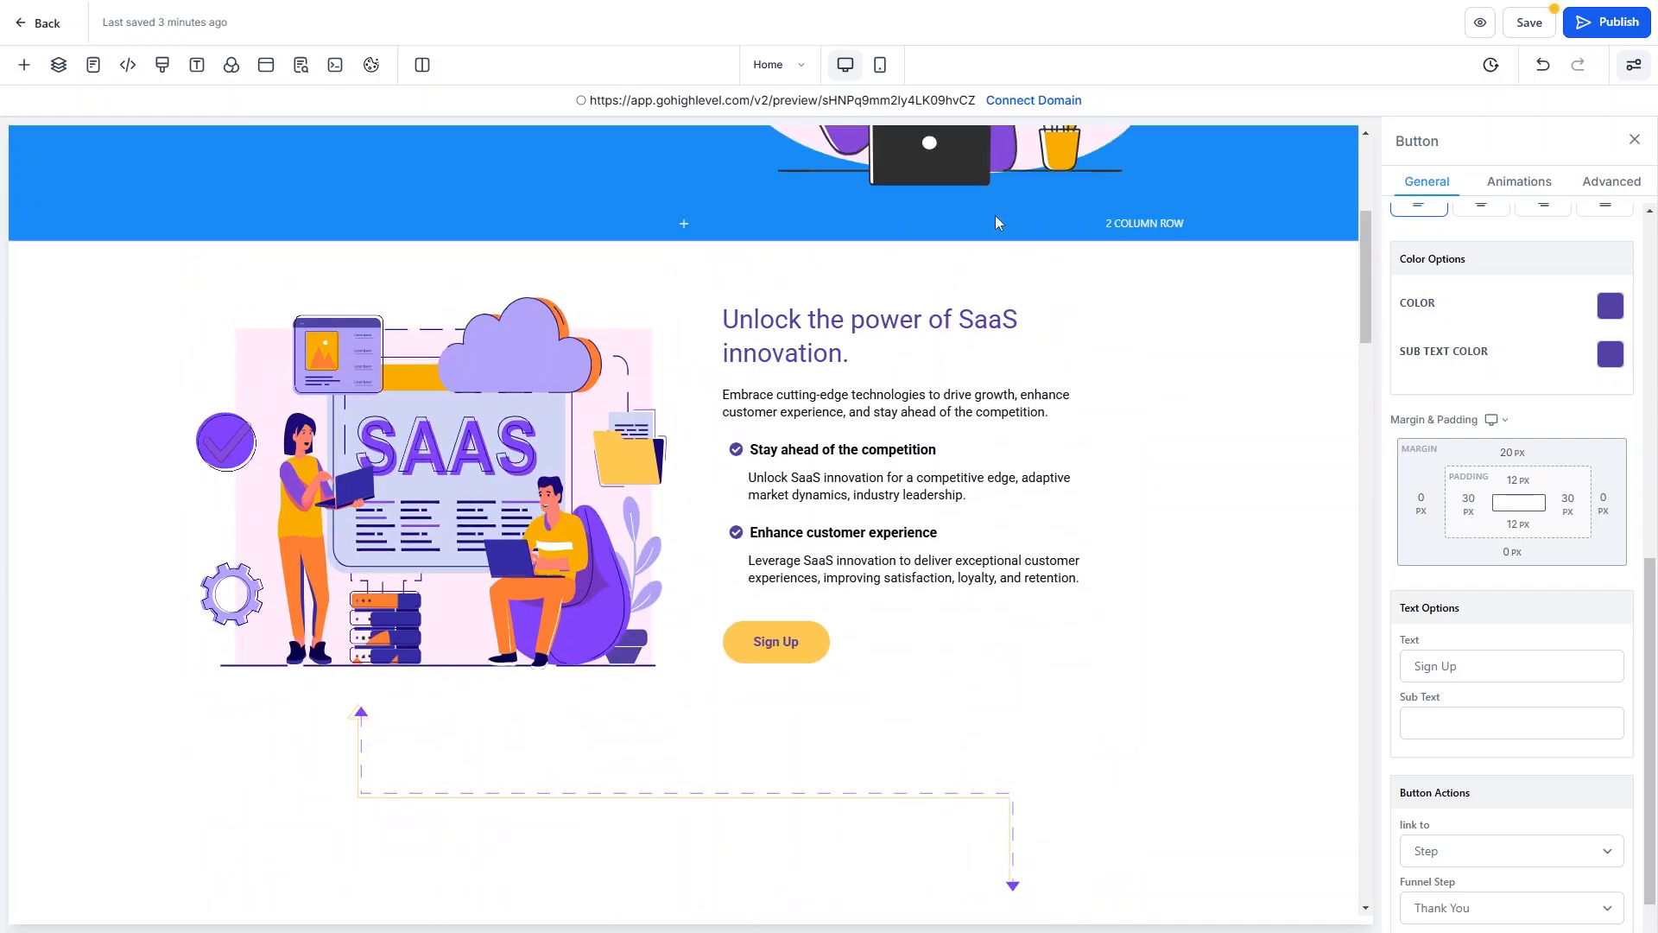
{"action": "scroll", "coordinate": [946, 518], "scroll_direction": "down", "scroll_amount": 9}
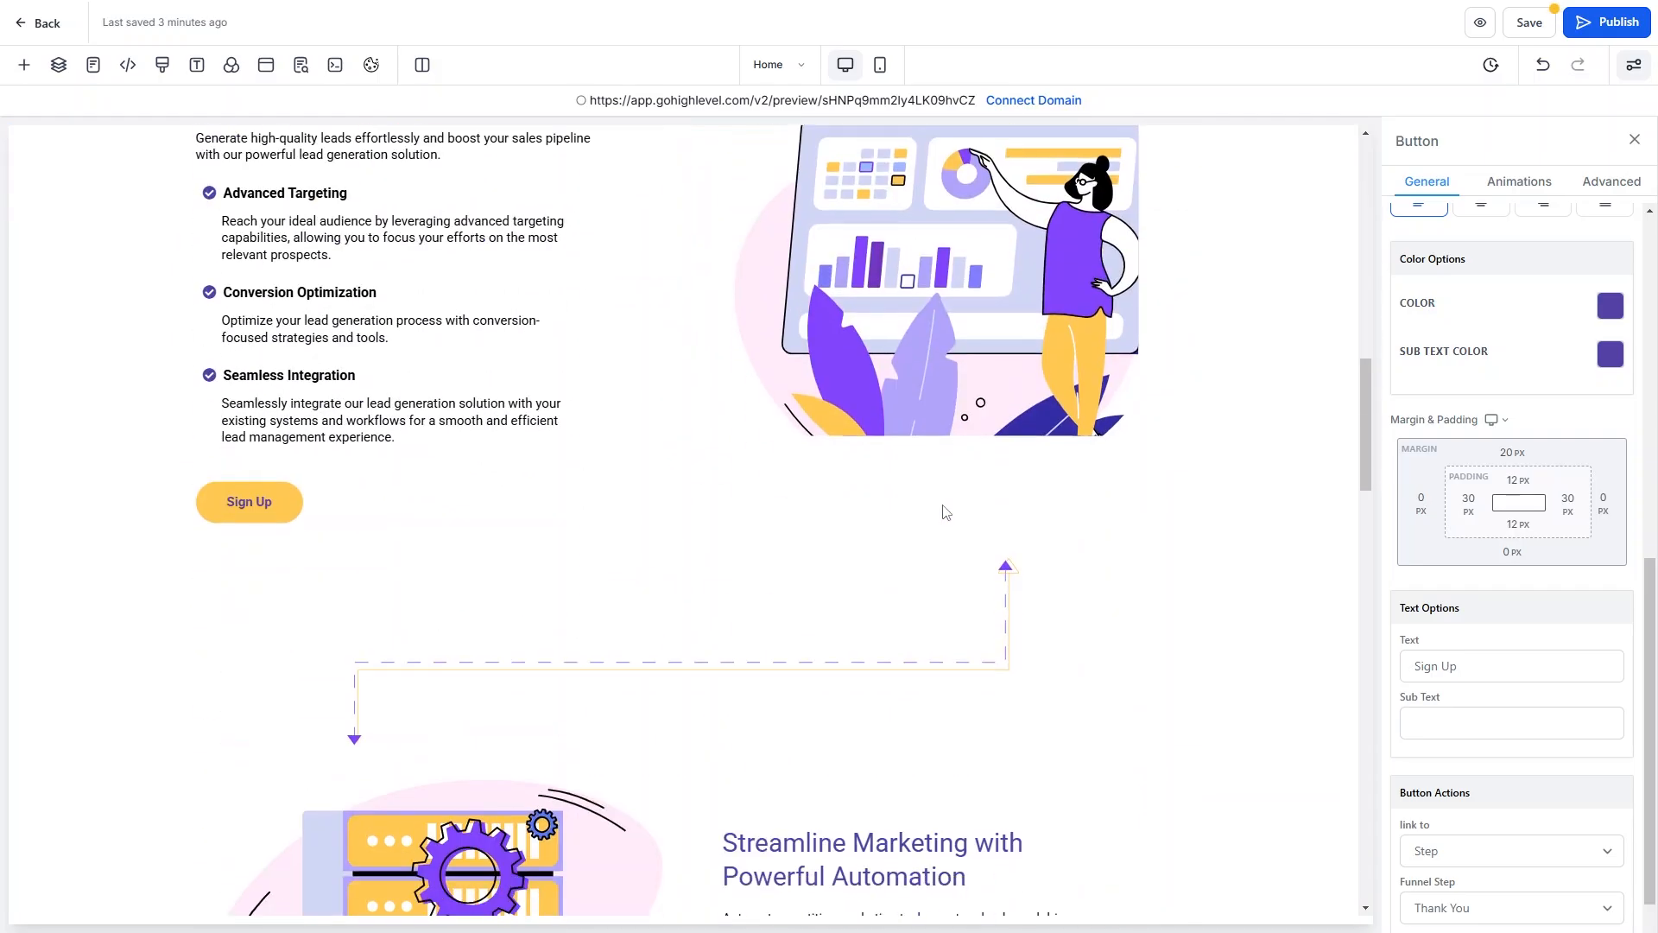
{"action": "scroll", "coordinate": [946, 512], "scroll_direction": "down", "scroll_amount": 11}
{"action": "scroll", "coordinate": [946, 516], "scroll_direction": "down", "scroll_amount": 4}
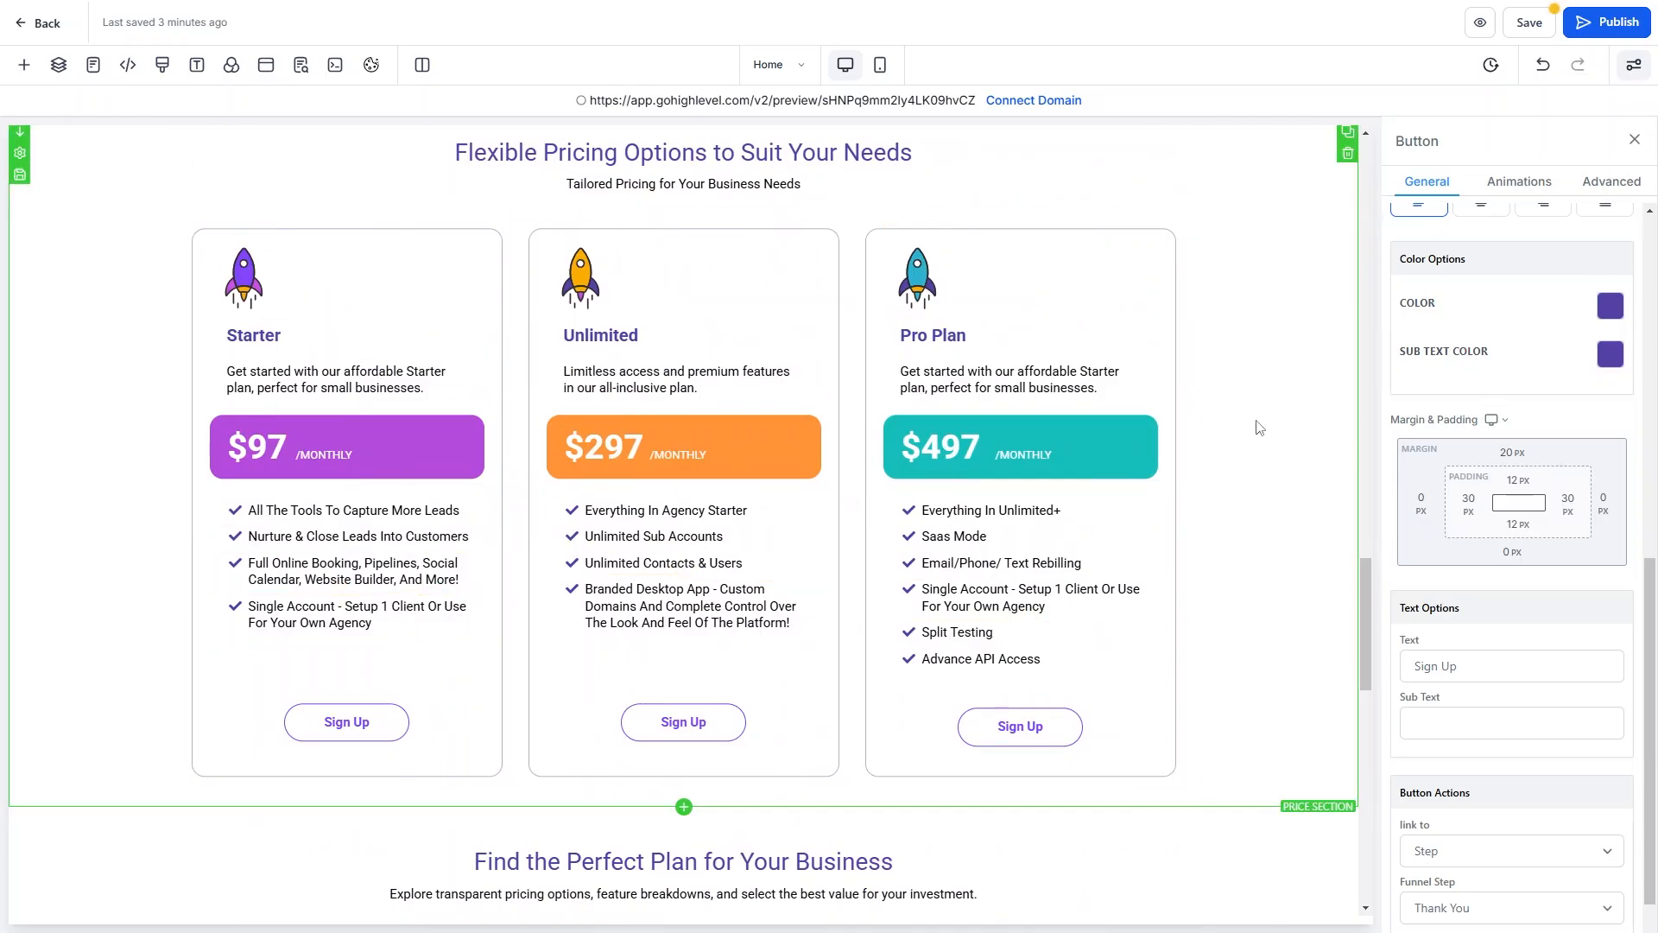
{"action": "scroll", "coordinate": [1259, 427], "scroll_direction": "down", "scroll_amount": 3}
{"action": "scroll", "coordinate": [611, 344], "scroll_direction": "down", "scroll_amount": 5}
{"action": "scroll", "coordinate": [562, 398], "scroll_direction": "down", "scroll_amount": 7}
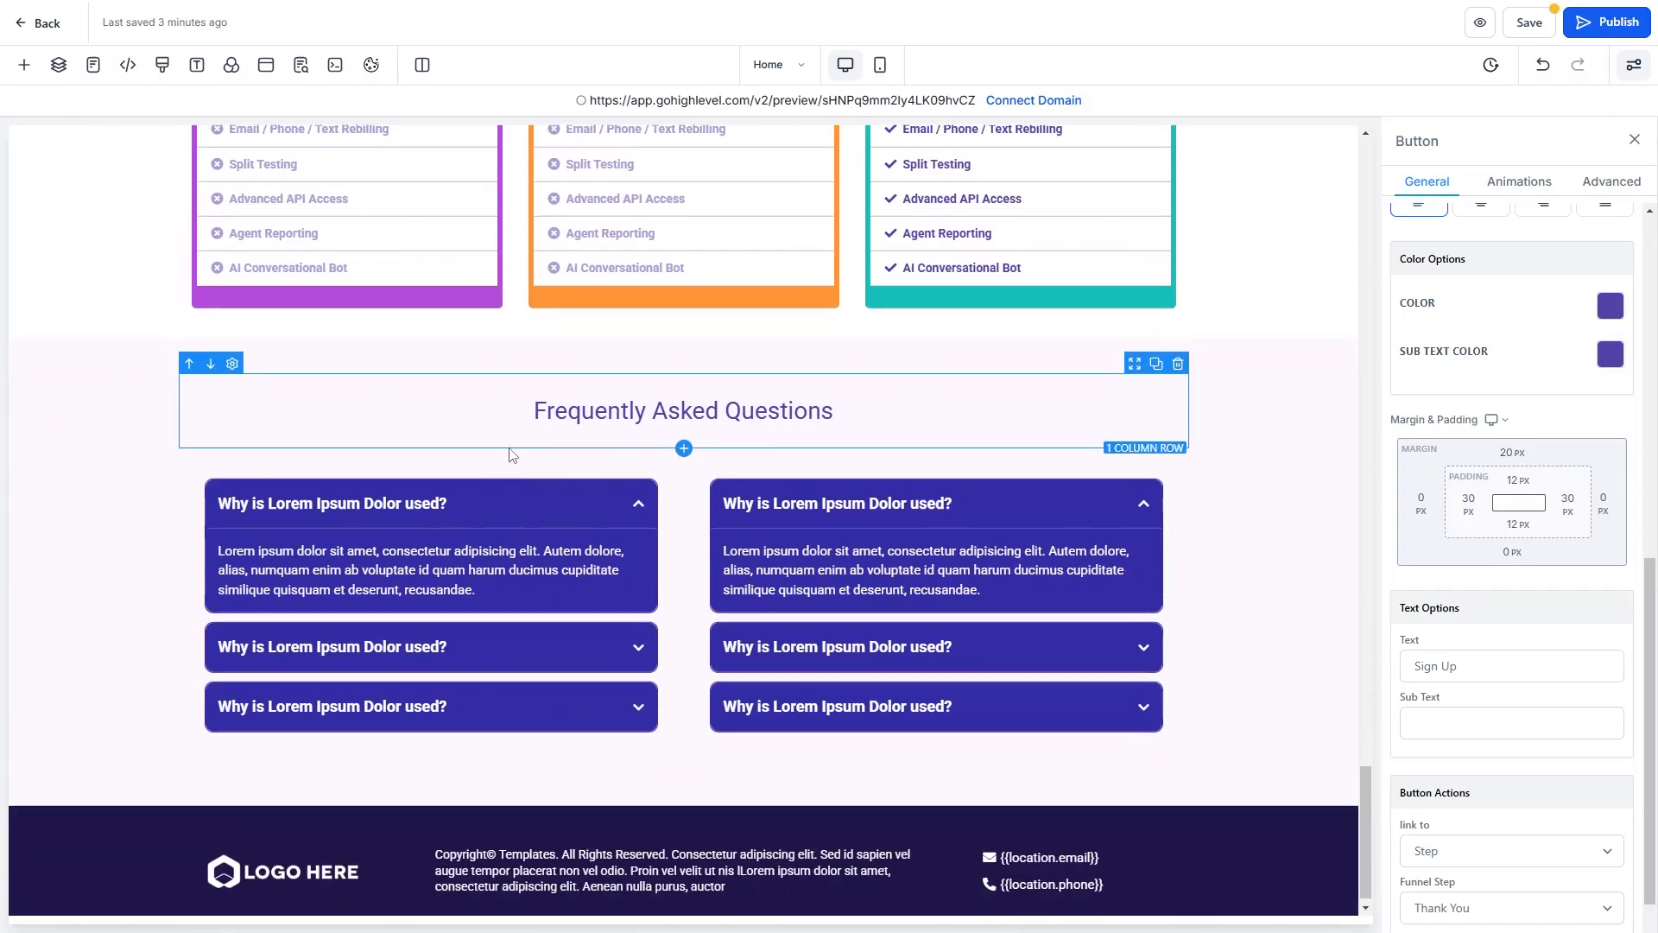
{"action": "scroll", "coordinate": [511, 454], "scroll_direction": "up", "scroll_amount": 15}
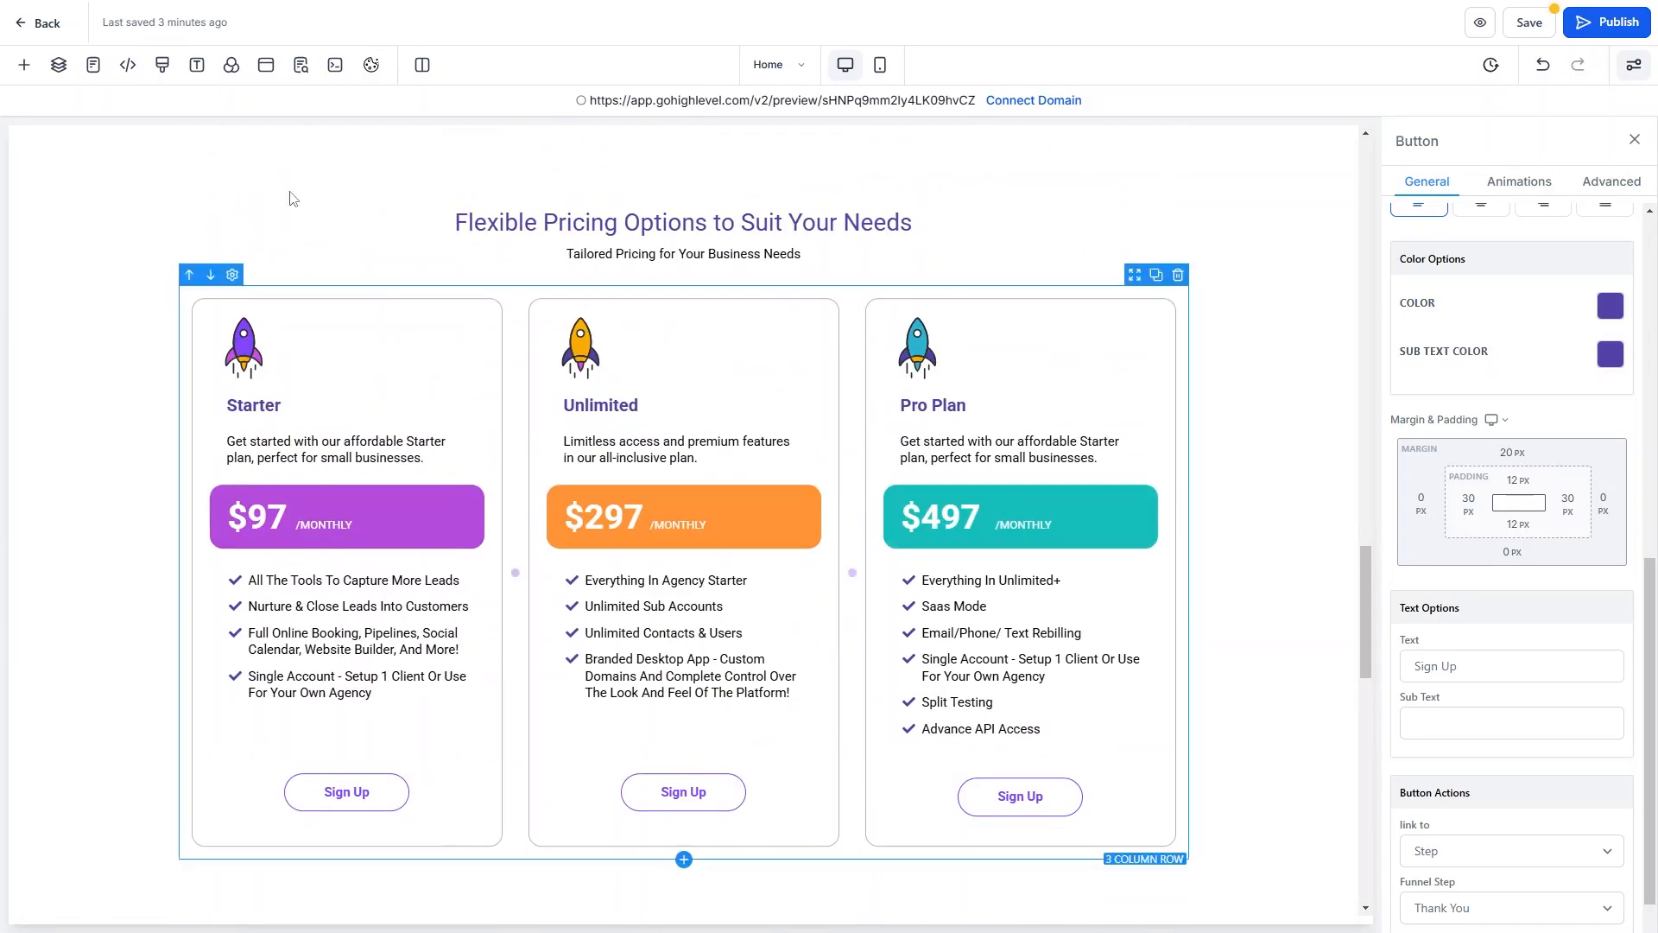
Confirm the pricing section is named Price Section, then select the Sign Up button above it.
{"action": "left_click", "coordinate": [832, 181]}
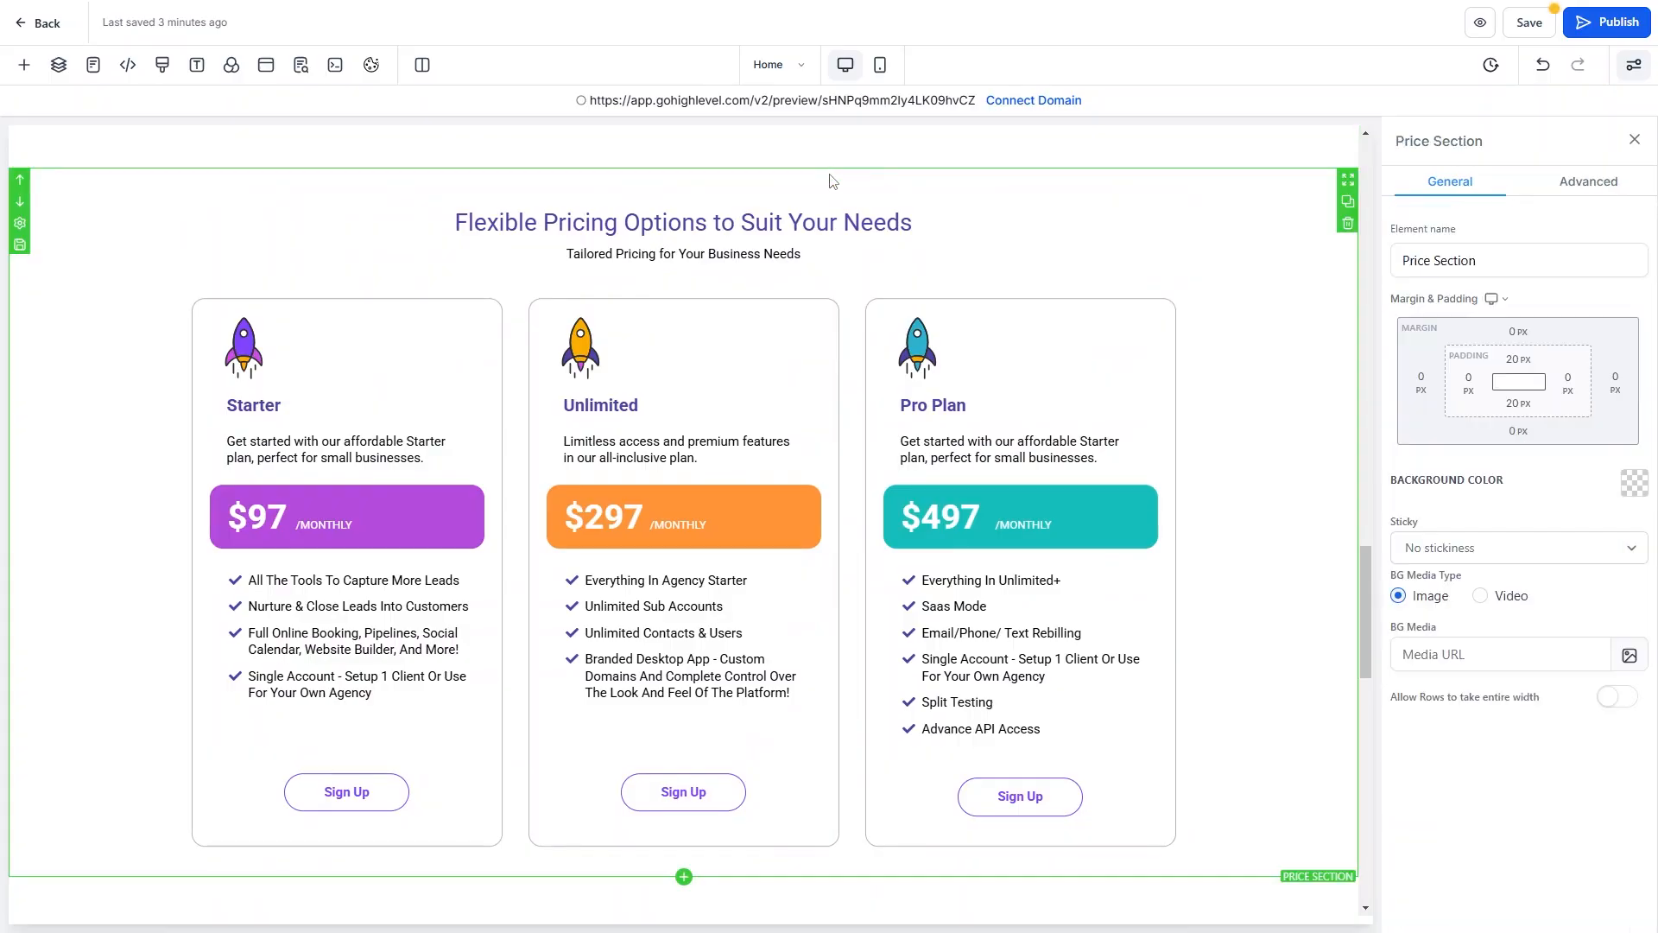
{"action": "scroll", "coordinate": [832, 180], "scroll_direction": "up", "scroll_amount": 20}
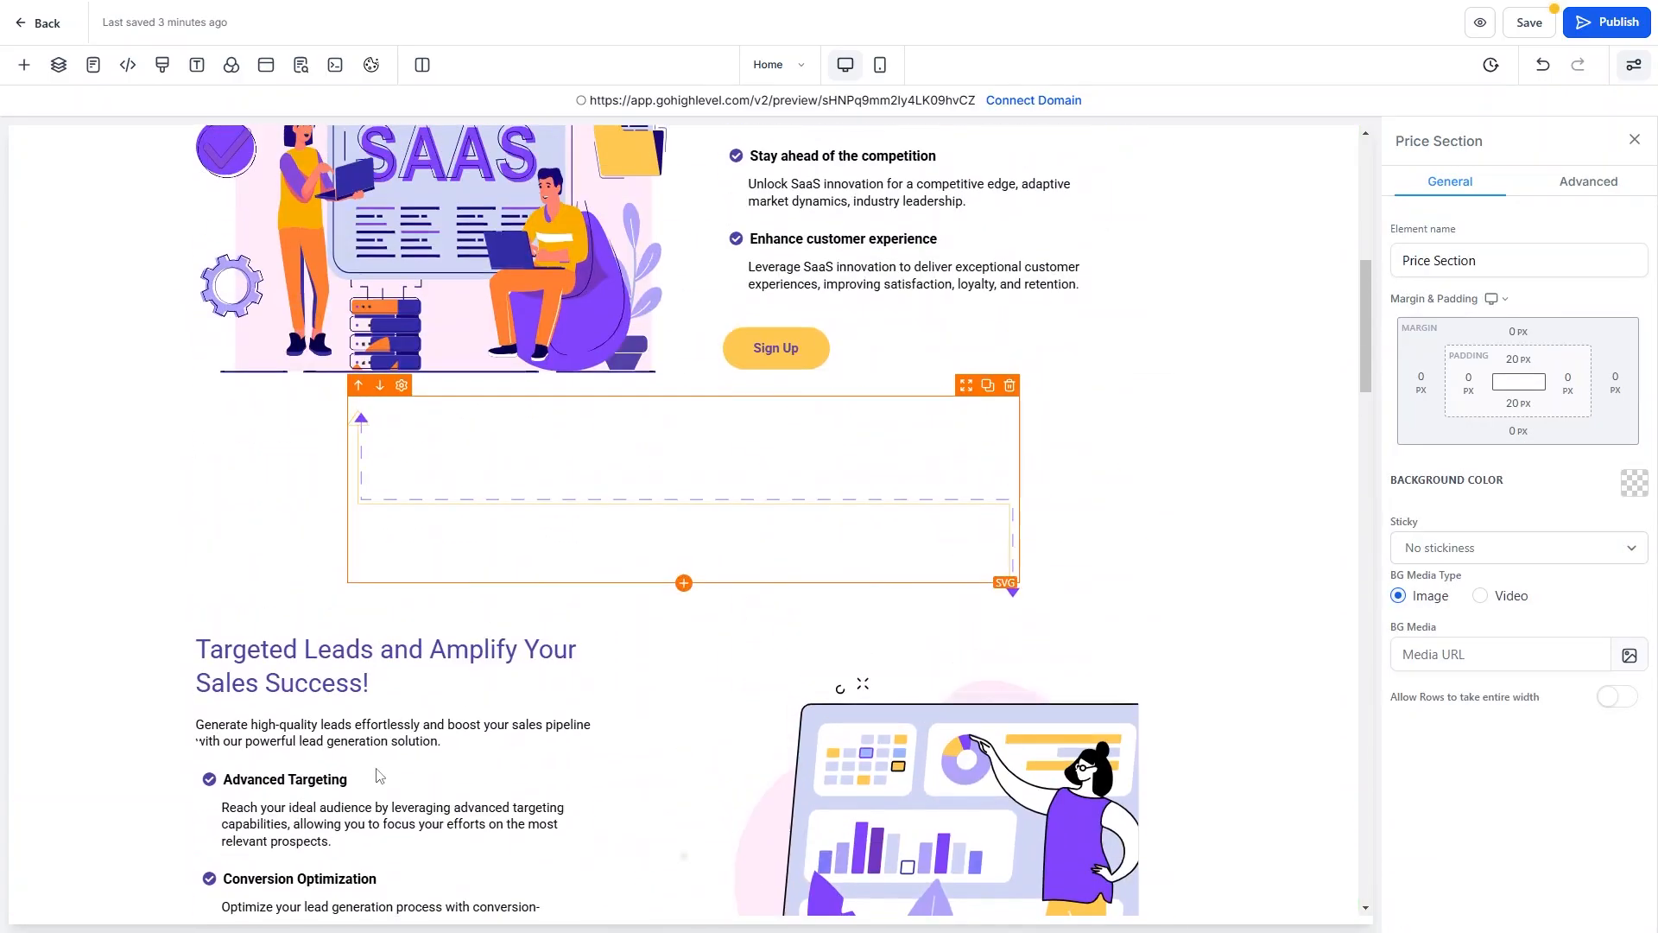
{"action": "scroll", "coordinate": [767, 459], "scroll_direction": "down", "scroll_amount": 15}
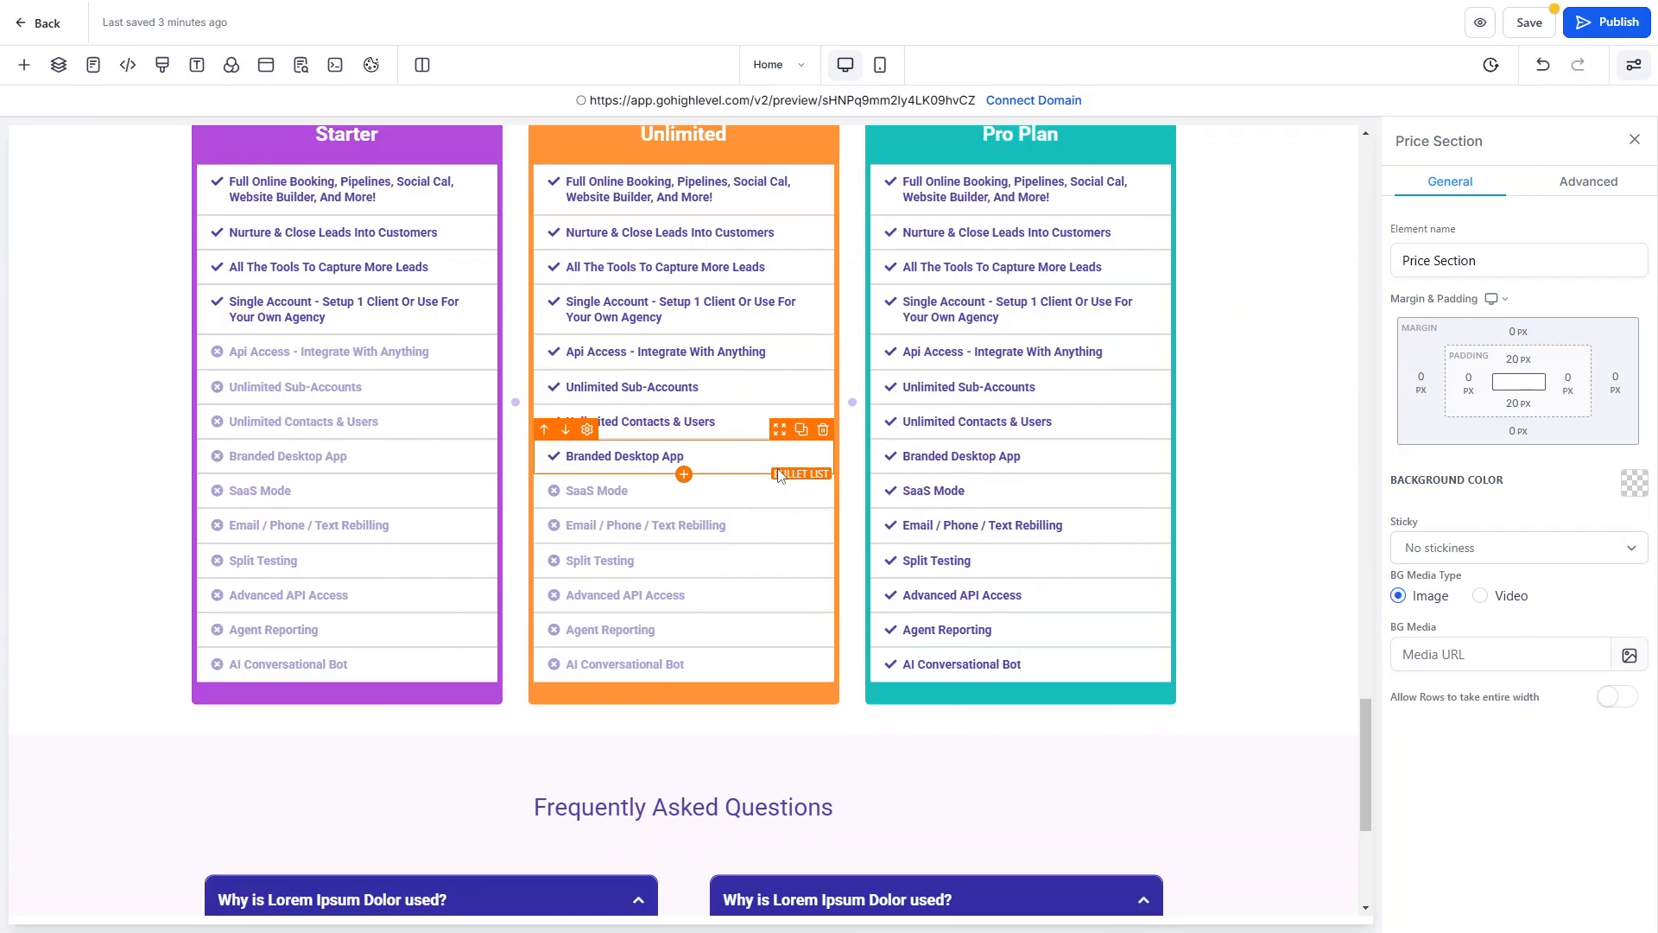
{"action": "scroll", "coordinate": [426, 429], "scroll_direction": "up", "scroll_amount": 10}
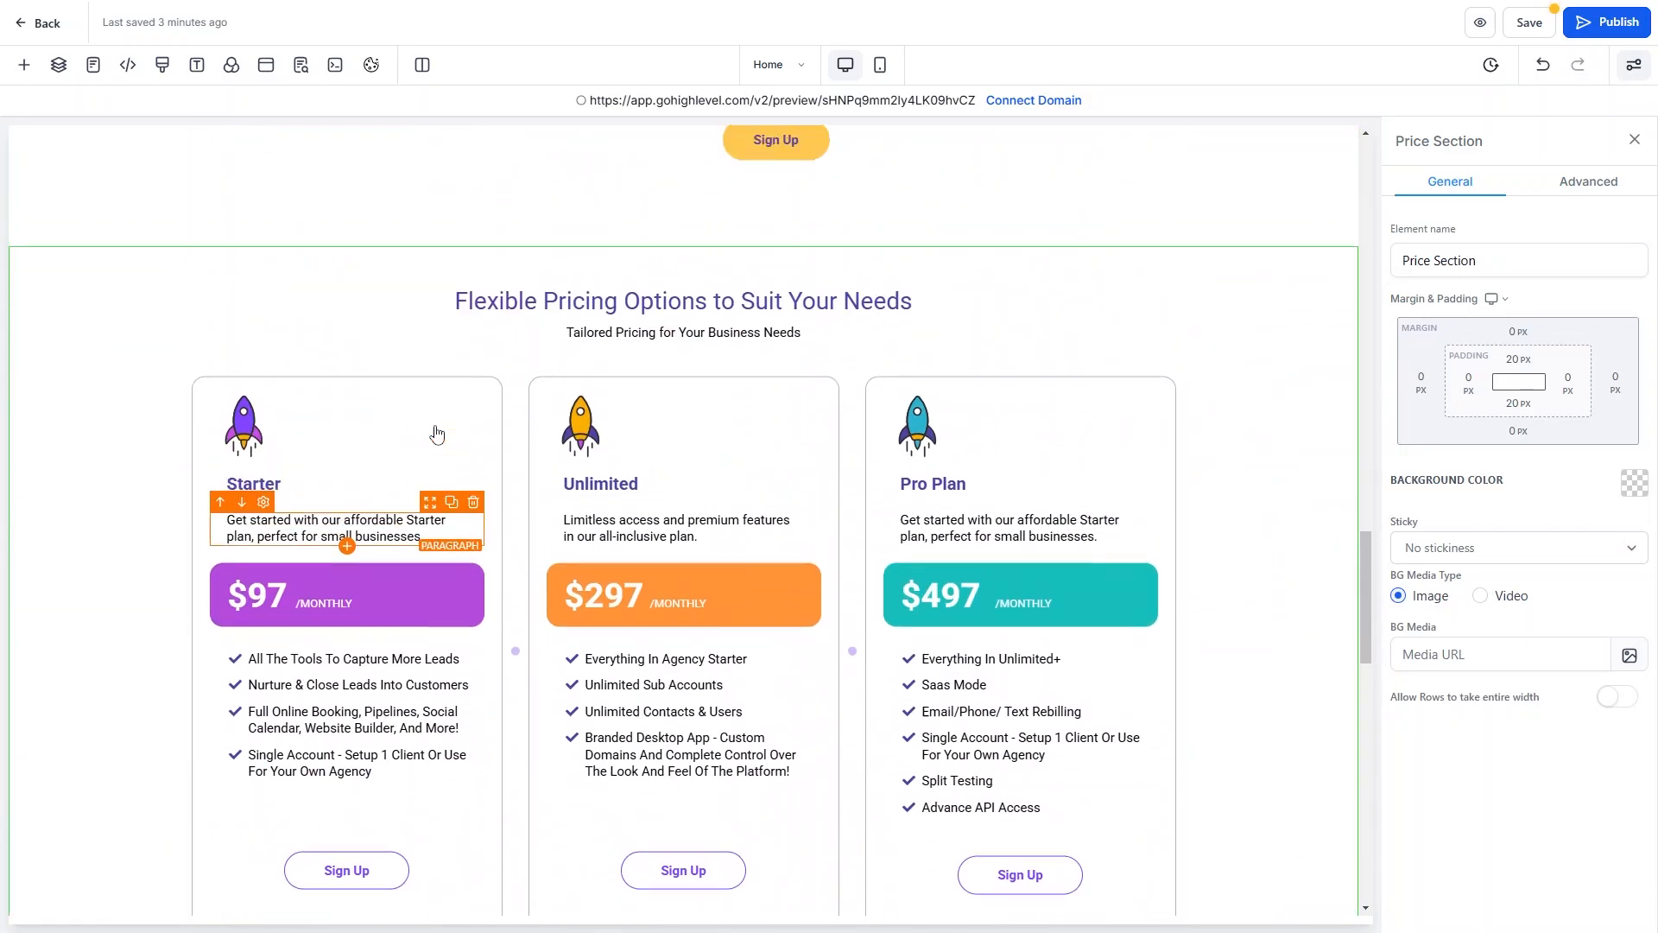
{"action": "left_click", "coordinate": [1479, 260]}
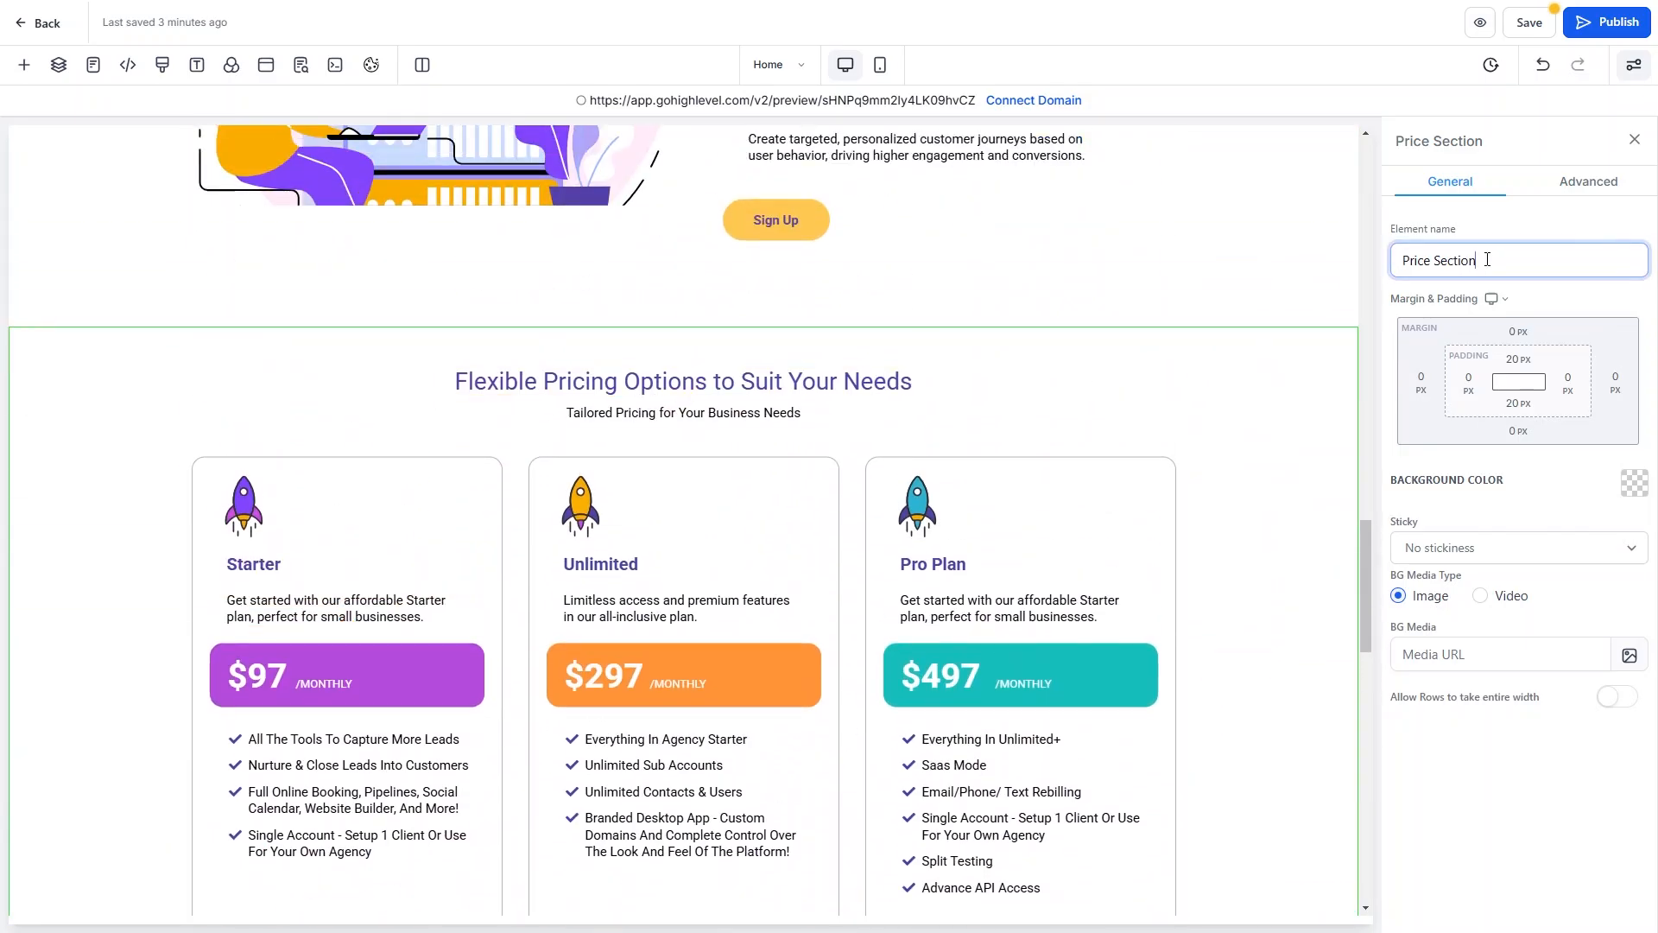
{"action": "left_click", "coordinate": [775, 220]}
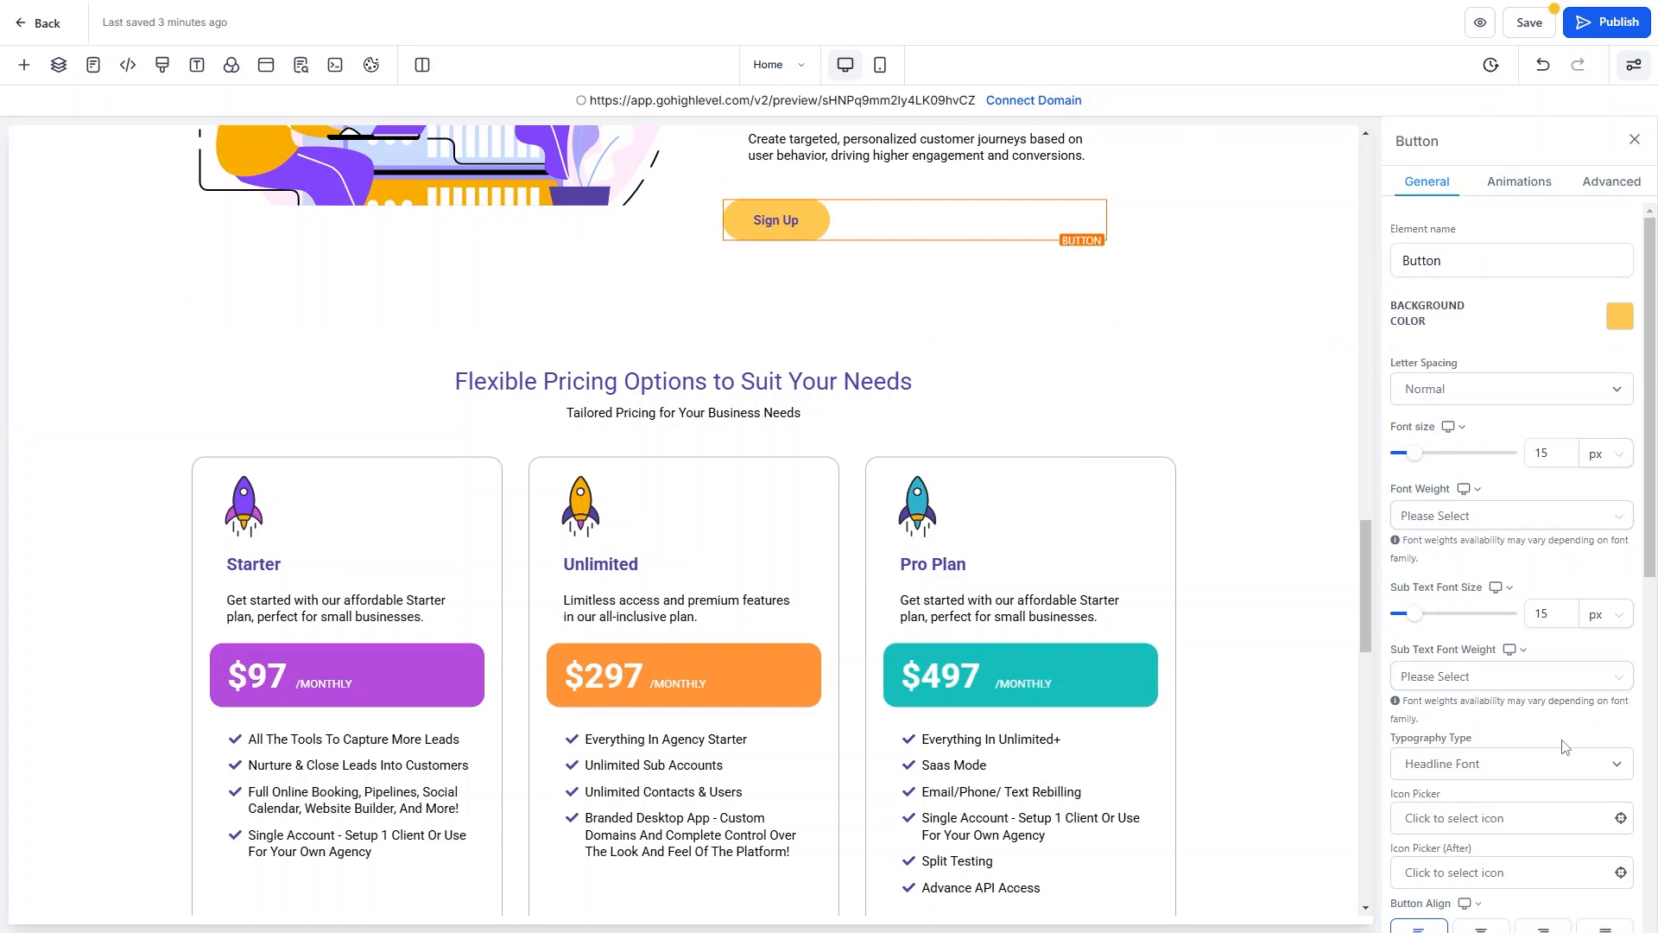
Set the Sign Up button's action to Scroll to Element, targeting the Price Section.
{"action": "scroll", "coordinate": [1564, 743], "scroll_direction": "down", "scroll_amount": 5}
{"action": "scroll", "coordinate": [1563, 743], "scroll_direction": "down", "scroll_amount": 2}
{"action": "left_click", "coordinate": [1484, 849]}
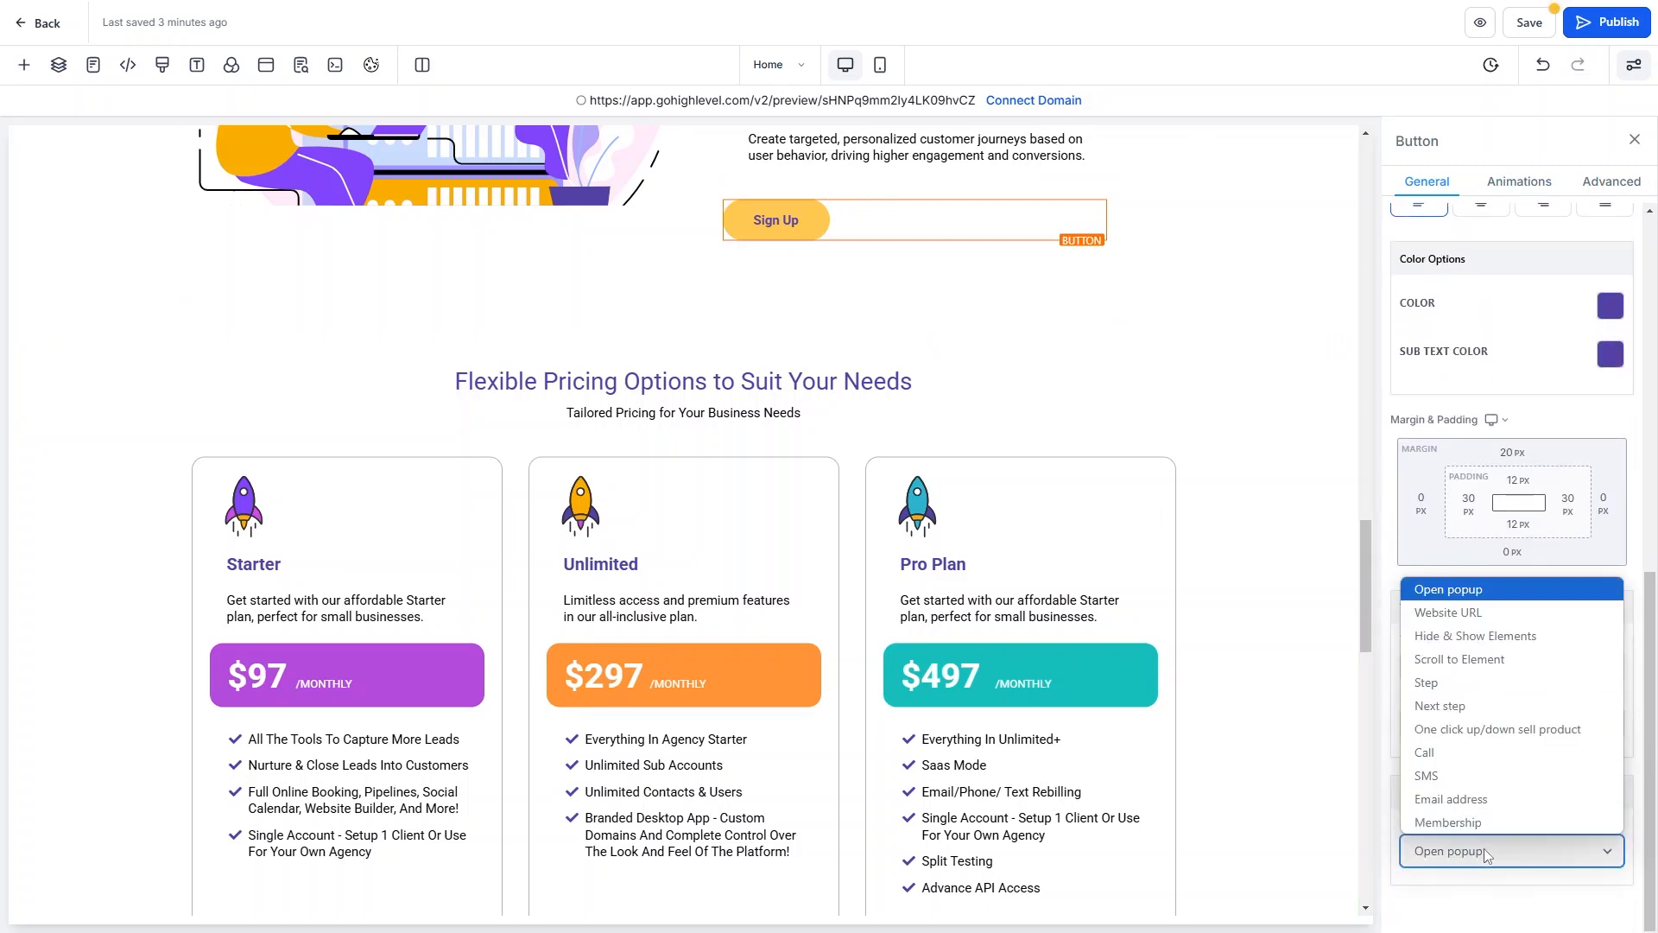
{"action": "left_click", "coordinate": [1460, 659]}
{"action": "scroll", "coordinate": [1488, 851], "scroll_direction": "down", "scroll_amount": 1}
{"action": "left_click", "coordinate": [1487, 851]}
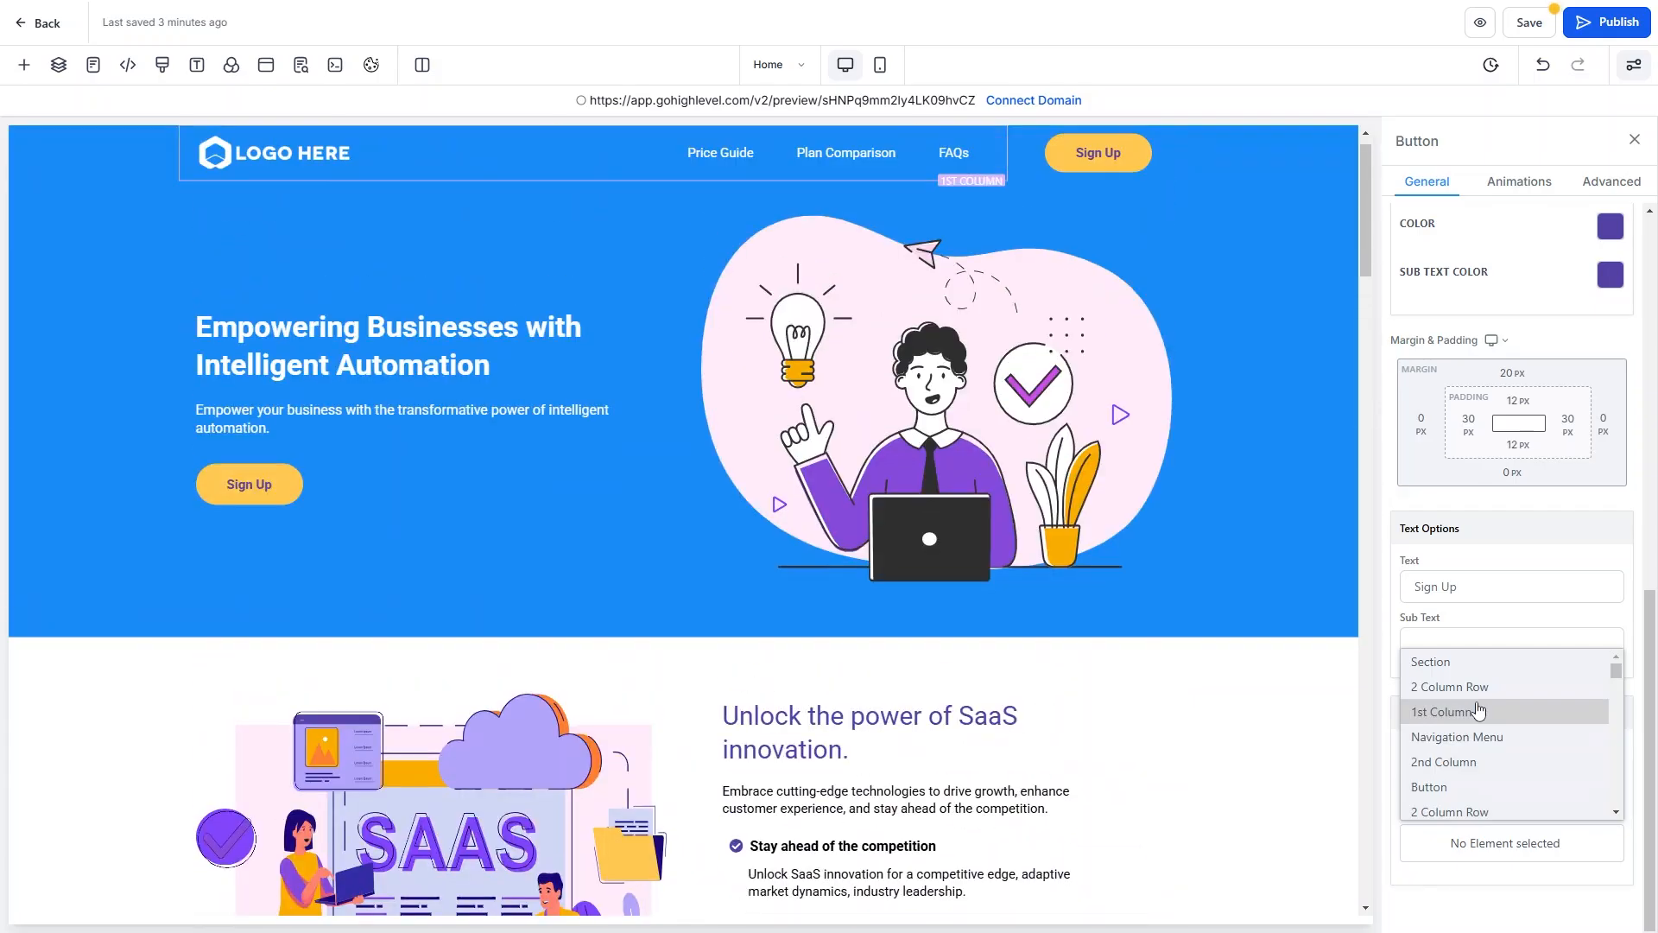
{"action": "scroll", "coordinate": [1479, 710], "scroll_direction": "down", "scroll_amount": 3}
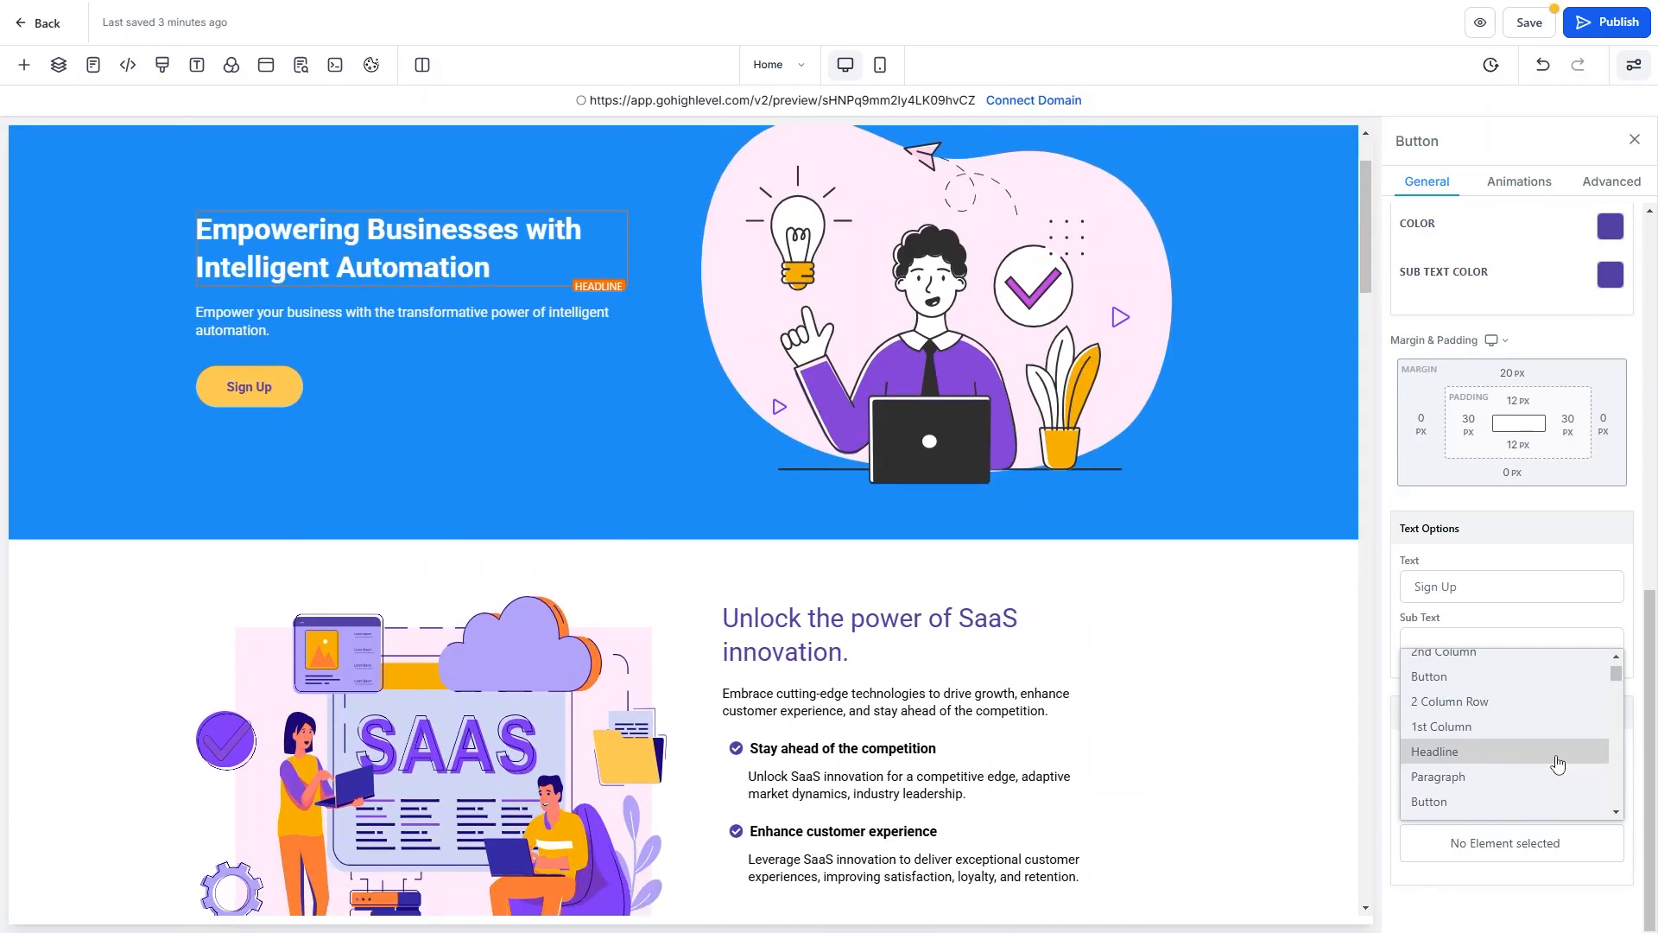
{"action": "scroll", "coordinate": [1555, 760], "scroll_direction": "down", "scroll_amount": 5}
{"action": "scroll", "coordinate": [1558, 765], "scroll_direction": "down", "scroll_amount": 5}
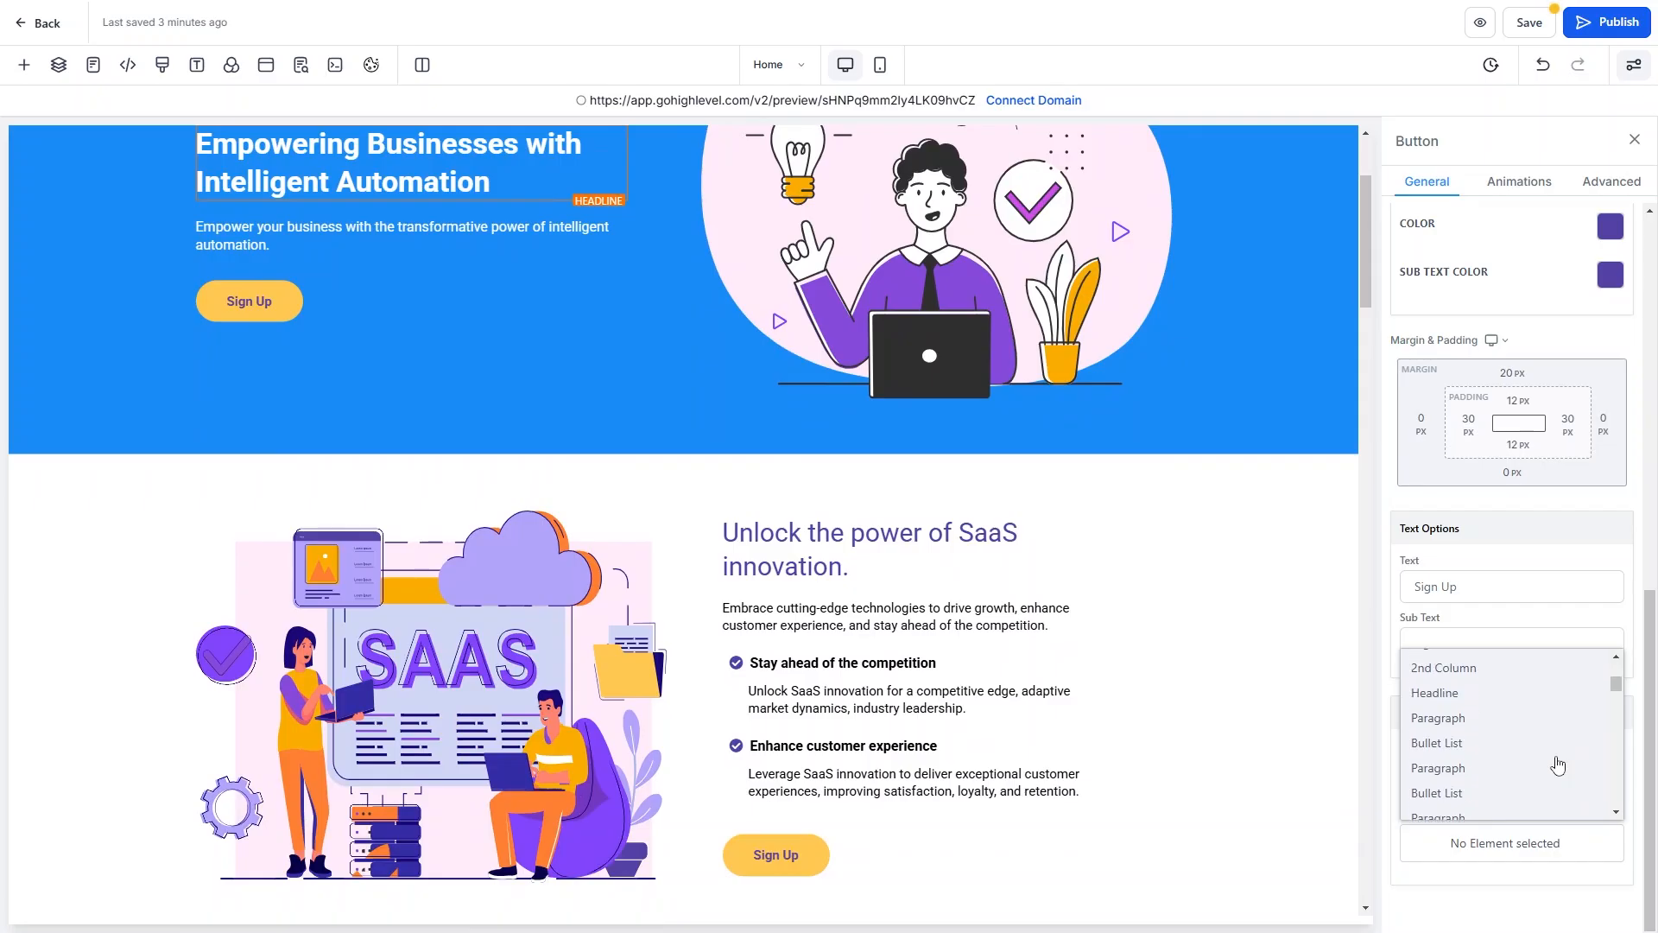
{"action": "scroll", "coordinate": [1559, 765], "scroll_direction": "down", "scroll_amount": 5}
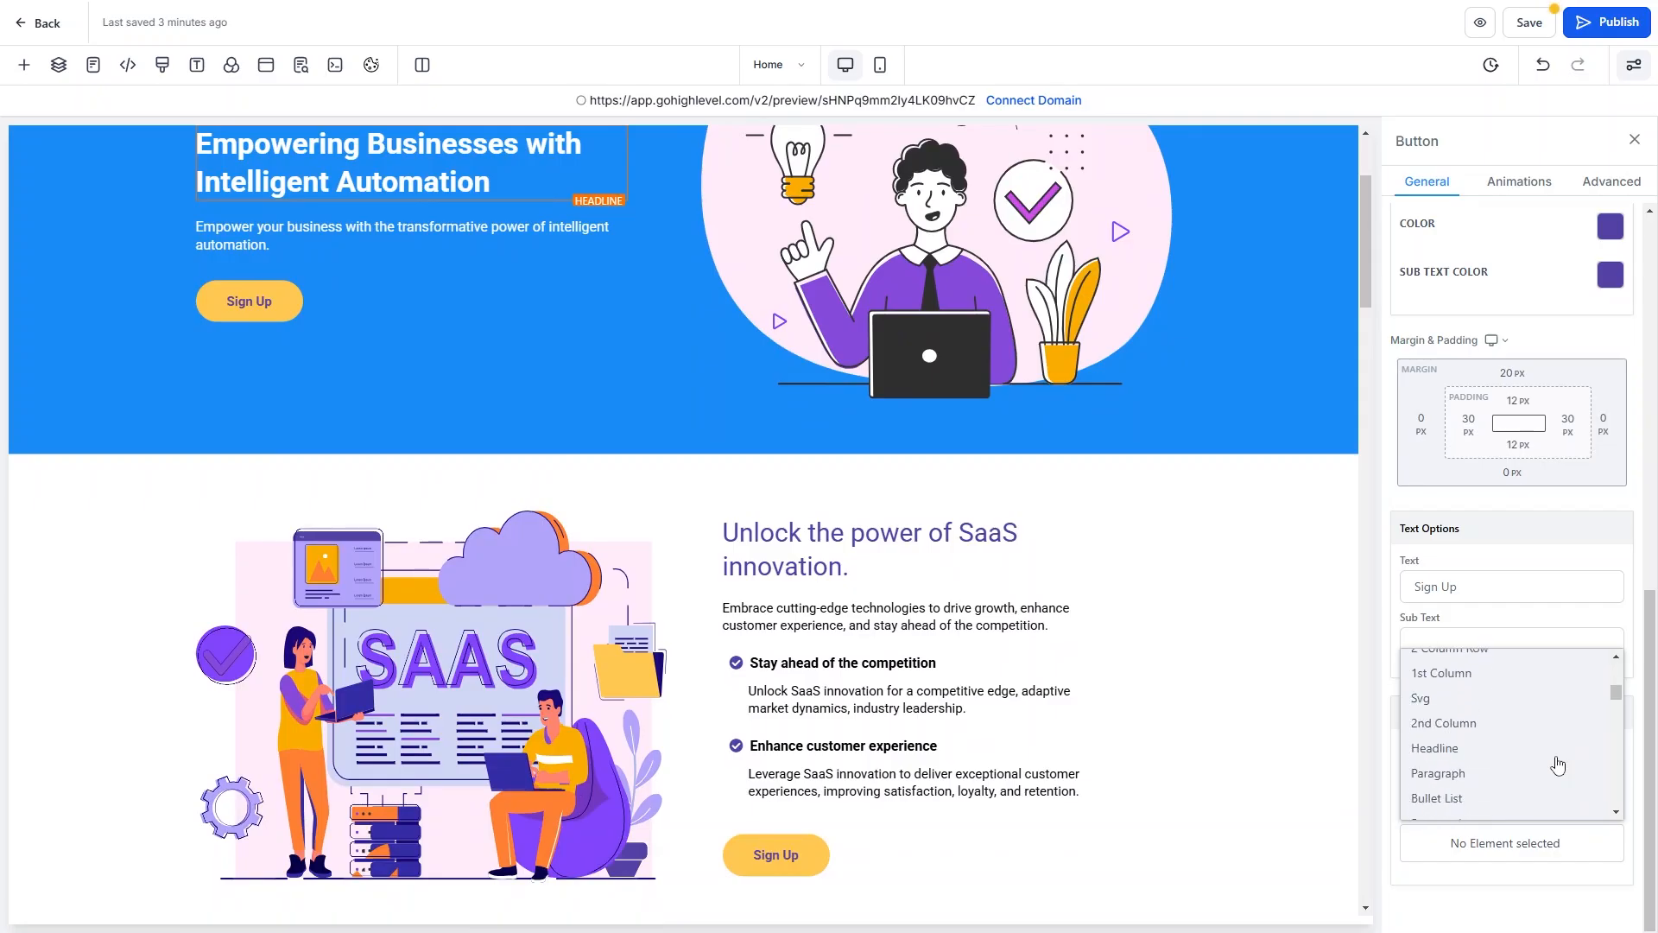
{"action": "scroll", "coordinate": [1557, 767], "scroll_direction": "down", "scroll_amount": 3}
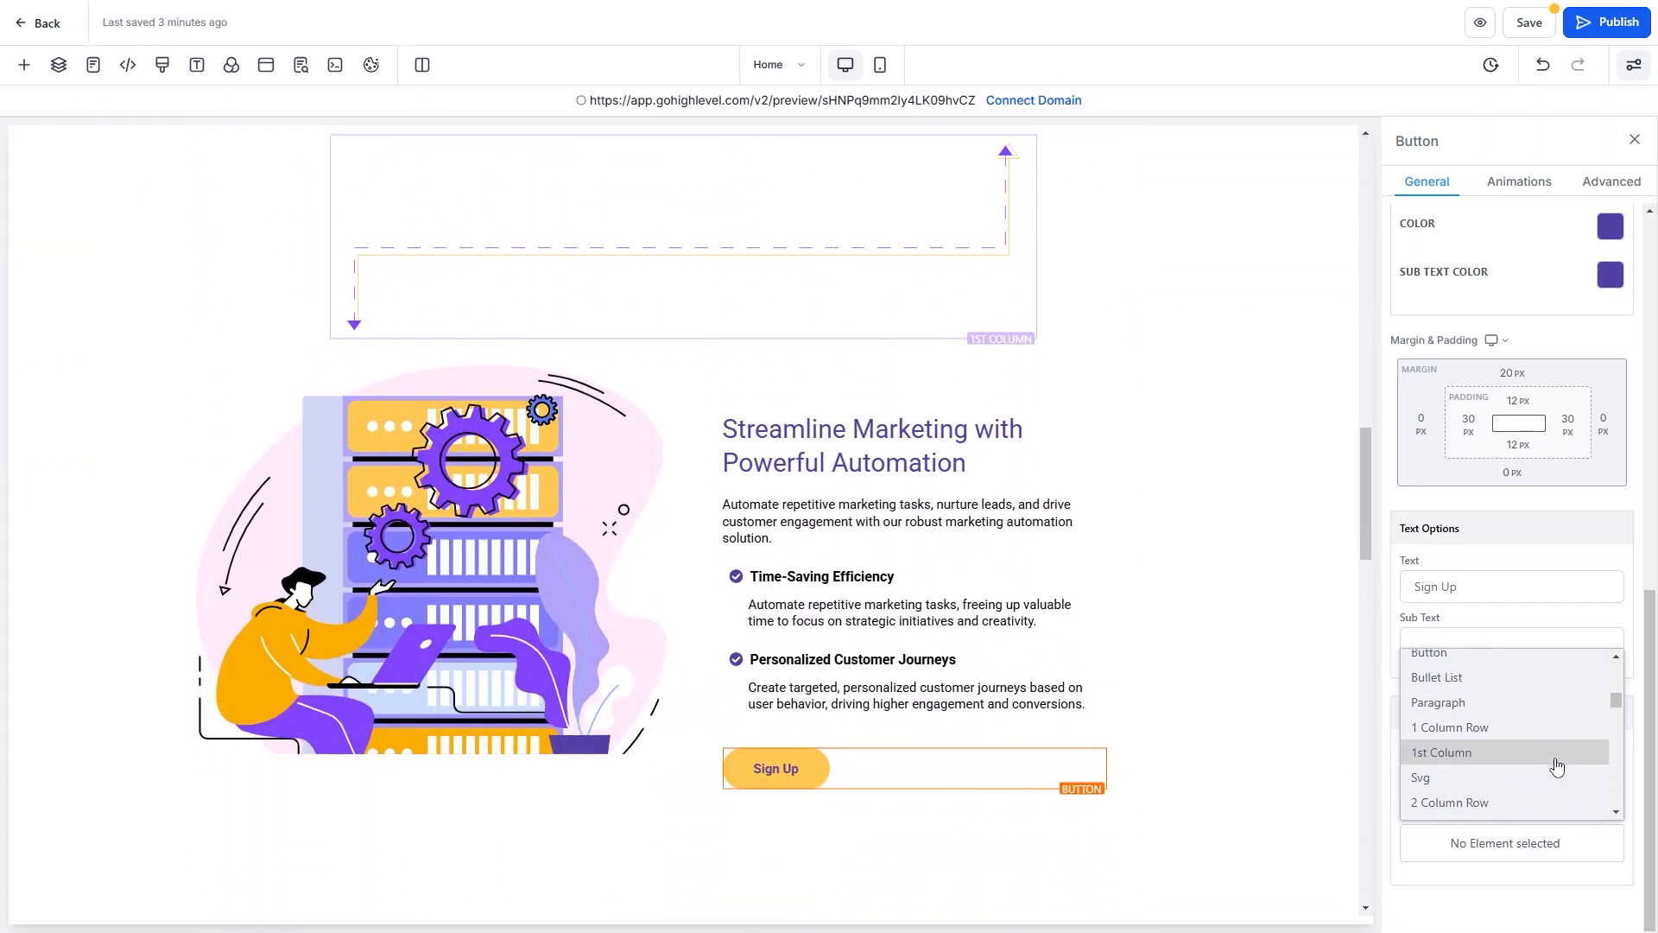
{"action": "scroll", "coordinate": [1557, 767], "scroll_direction": "up", "scroll_amount": 2}
{"action": "scroll", "coordinate": [1557, 767], "scroll_direction": "down", "scroll_amount": 4}
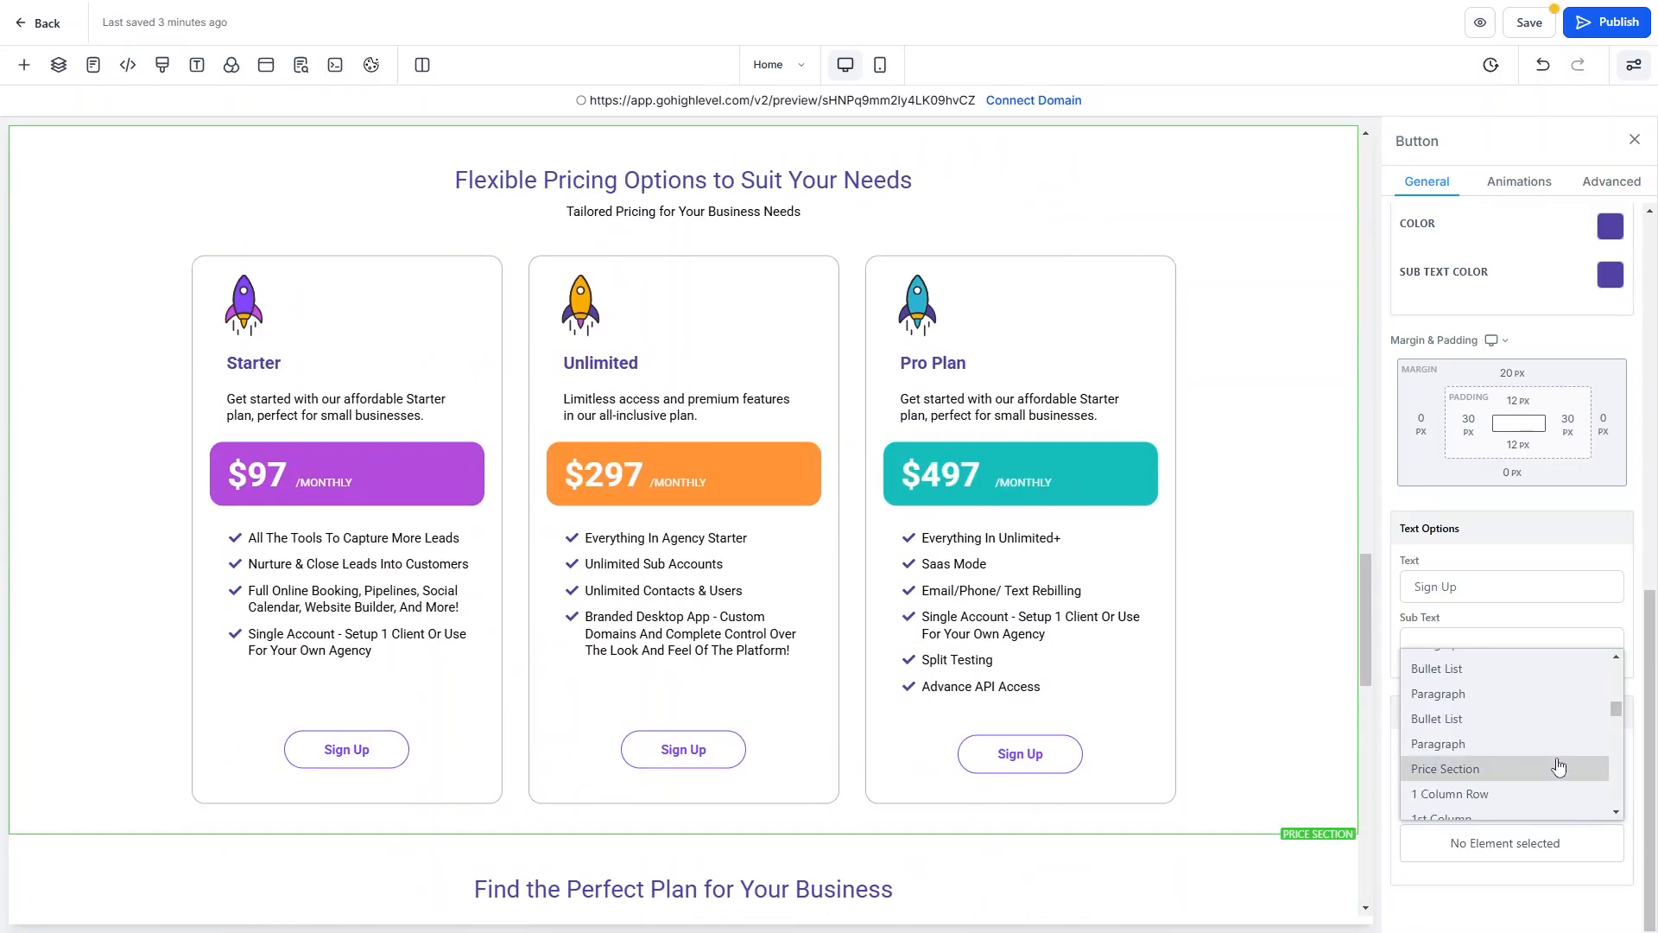
{"action": "left_click", "coordinate": [1558, 769]}
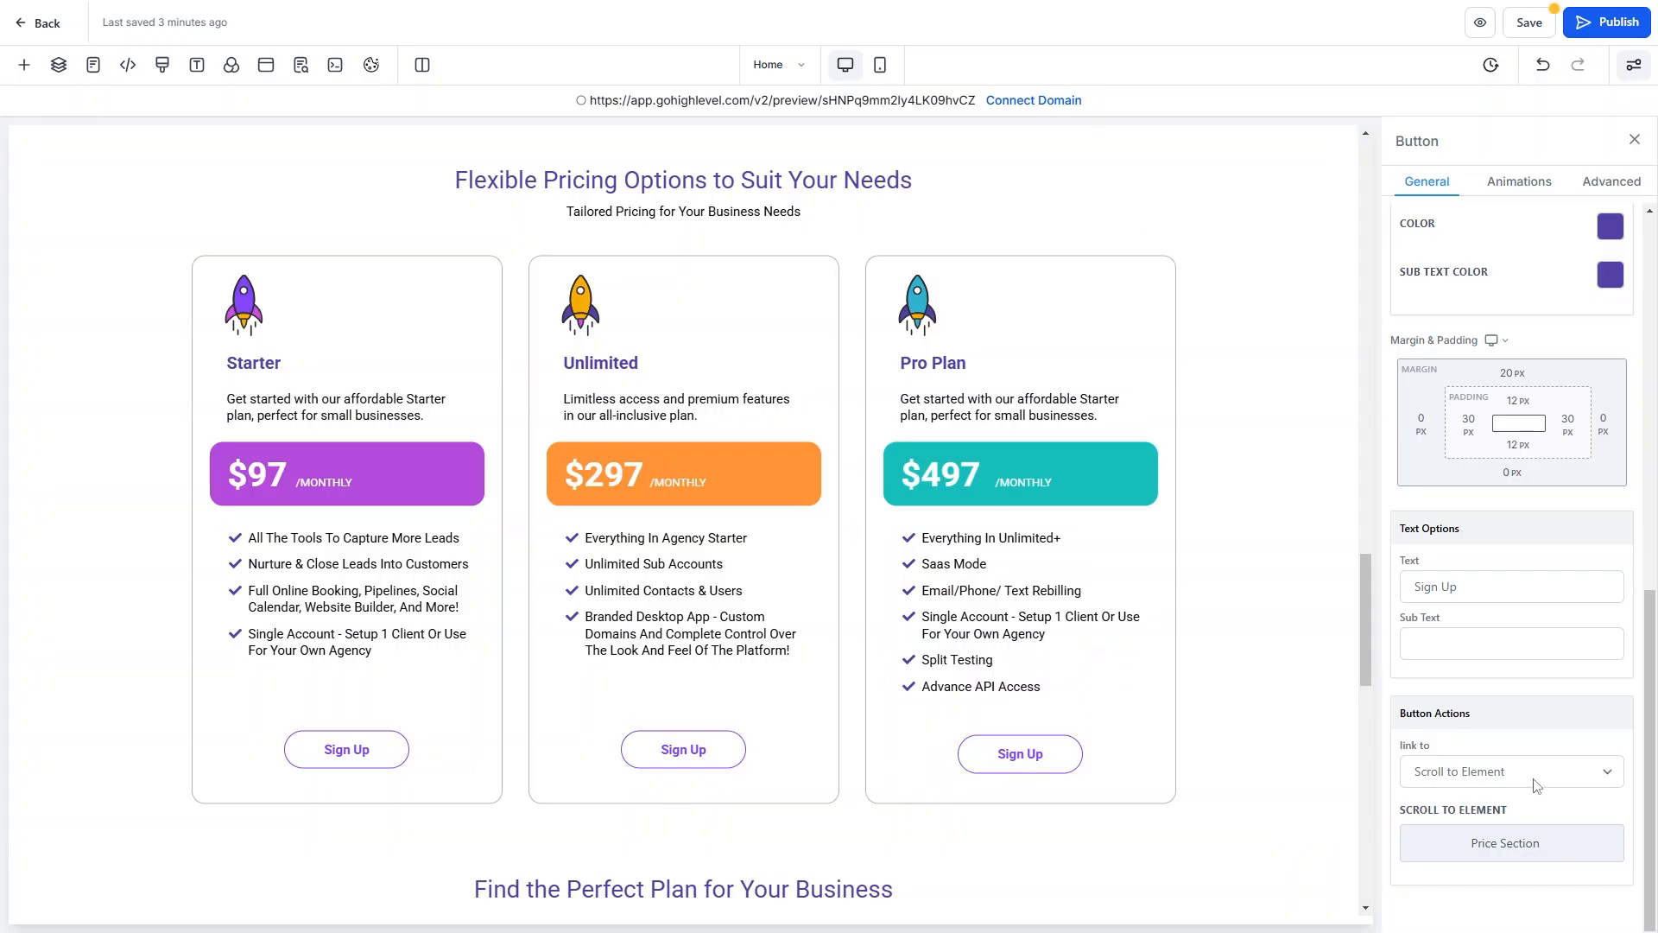
Save the Home page, confirm Update SEO Meta, and exit the builder to the funnel steps.
{"action": "left_click", "coordinate": [1529, 22]}
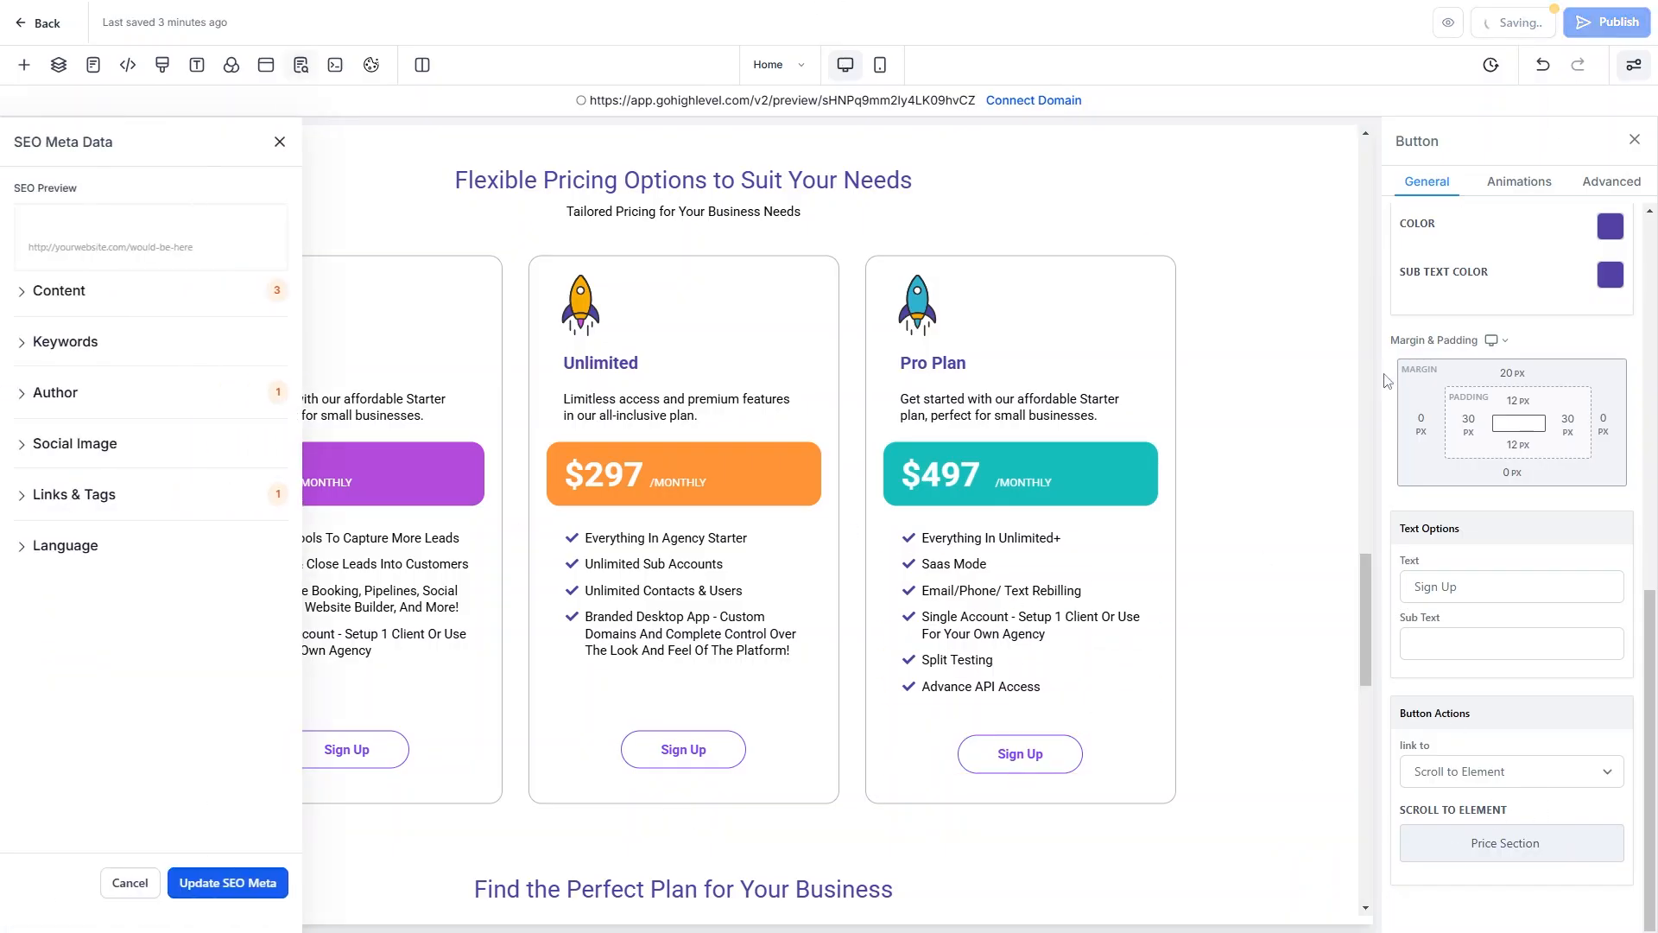
{"action": "left_click", "coordinate": [207, 882]}
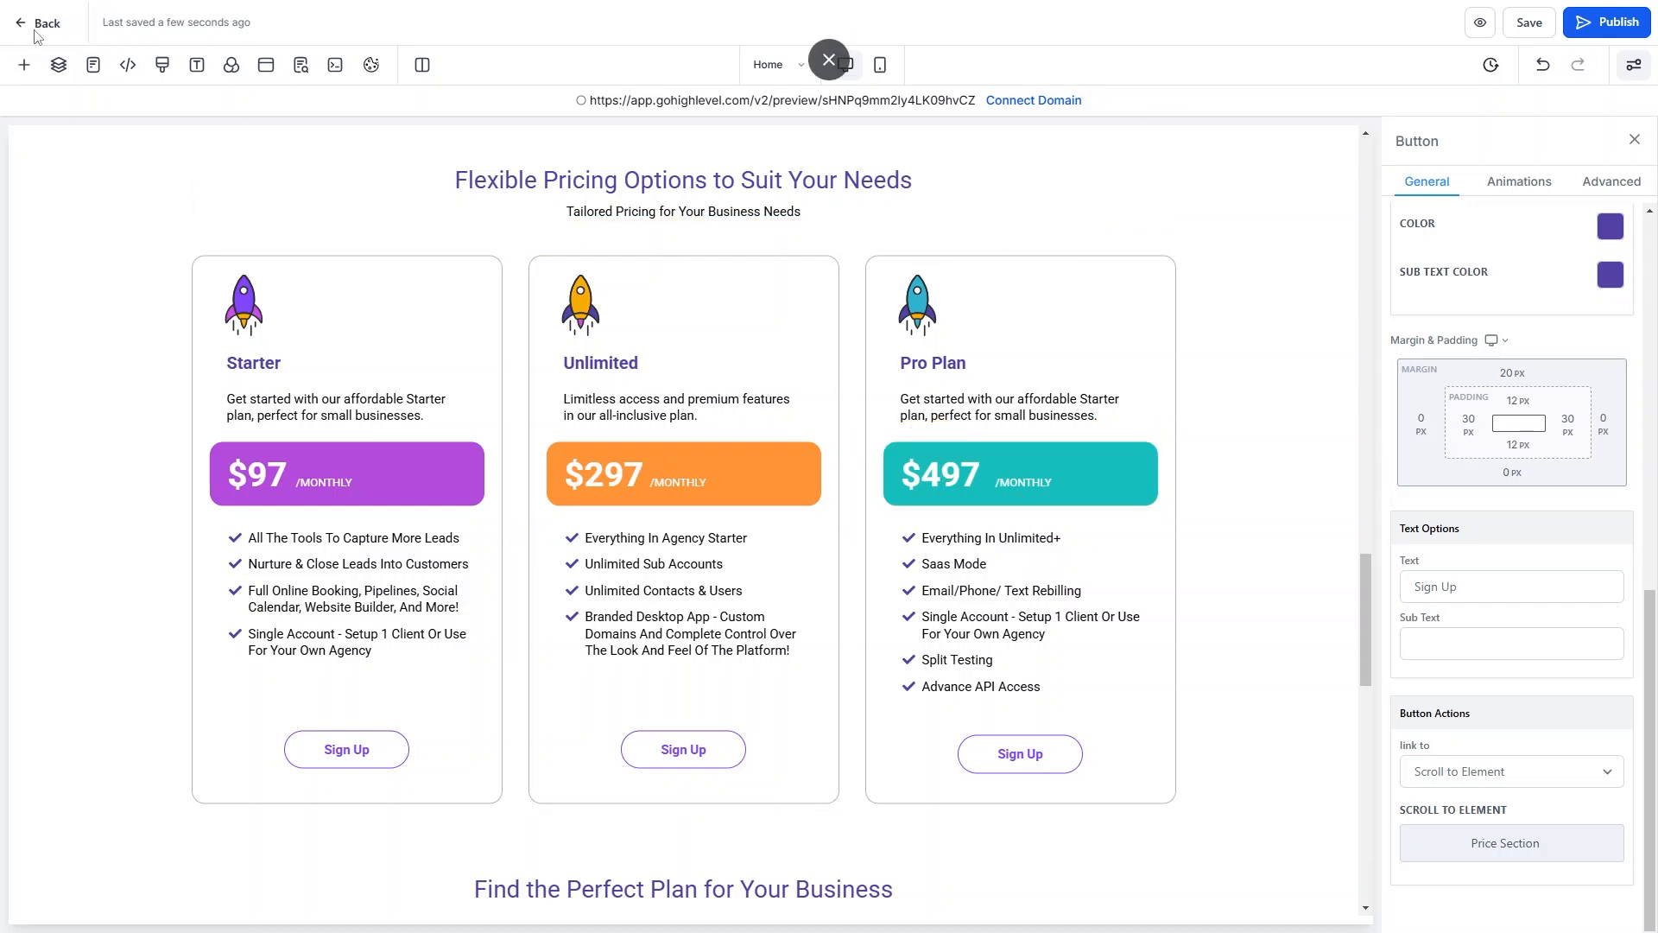
{"action": "left_click", "coordinate": [46, 28]}
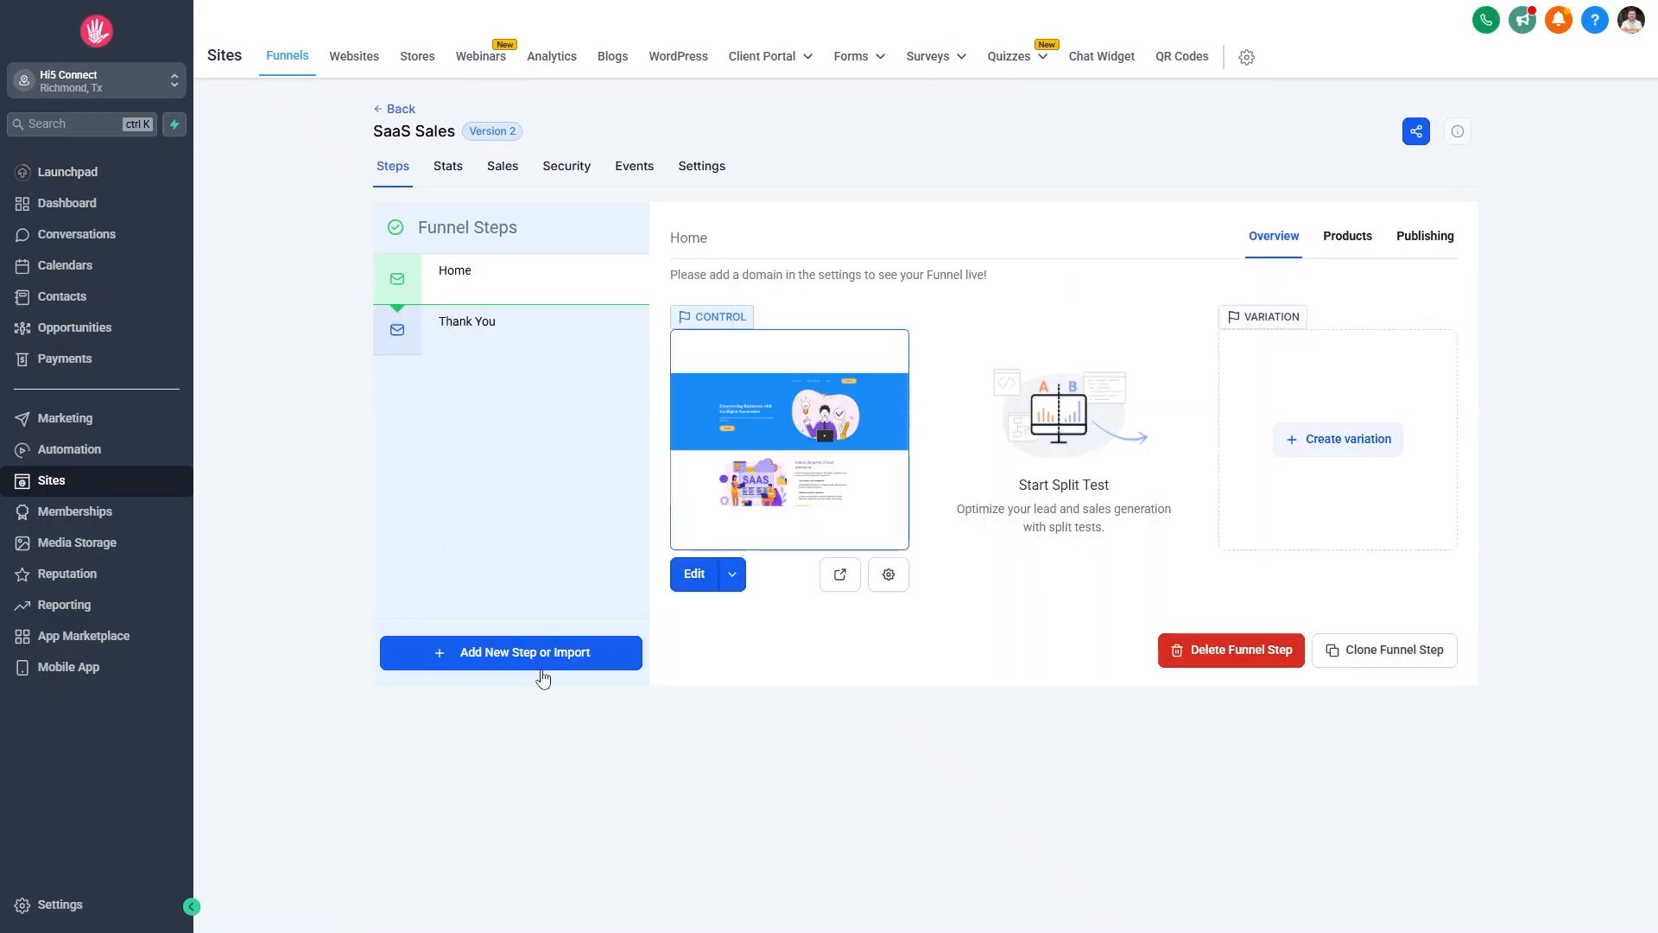
Create a 'Starter Plan' funnel step and drag it between Home and Thank You.
{"action": "left_click", "coordinate": [535, 656]}
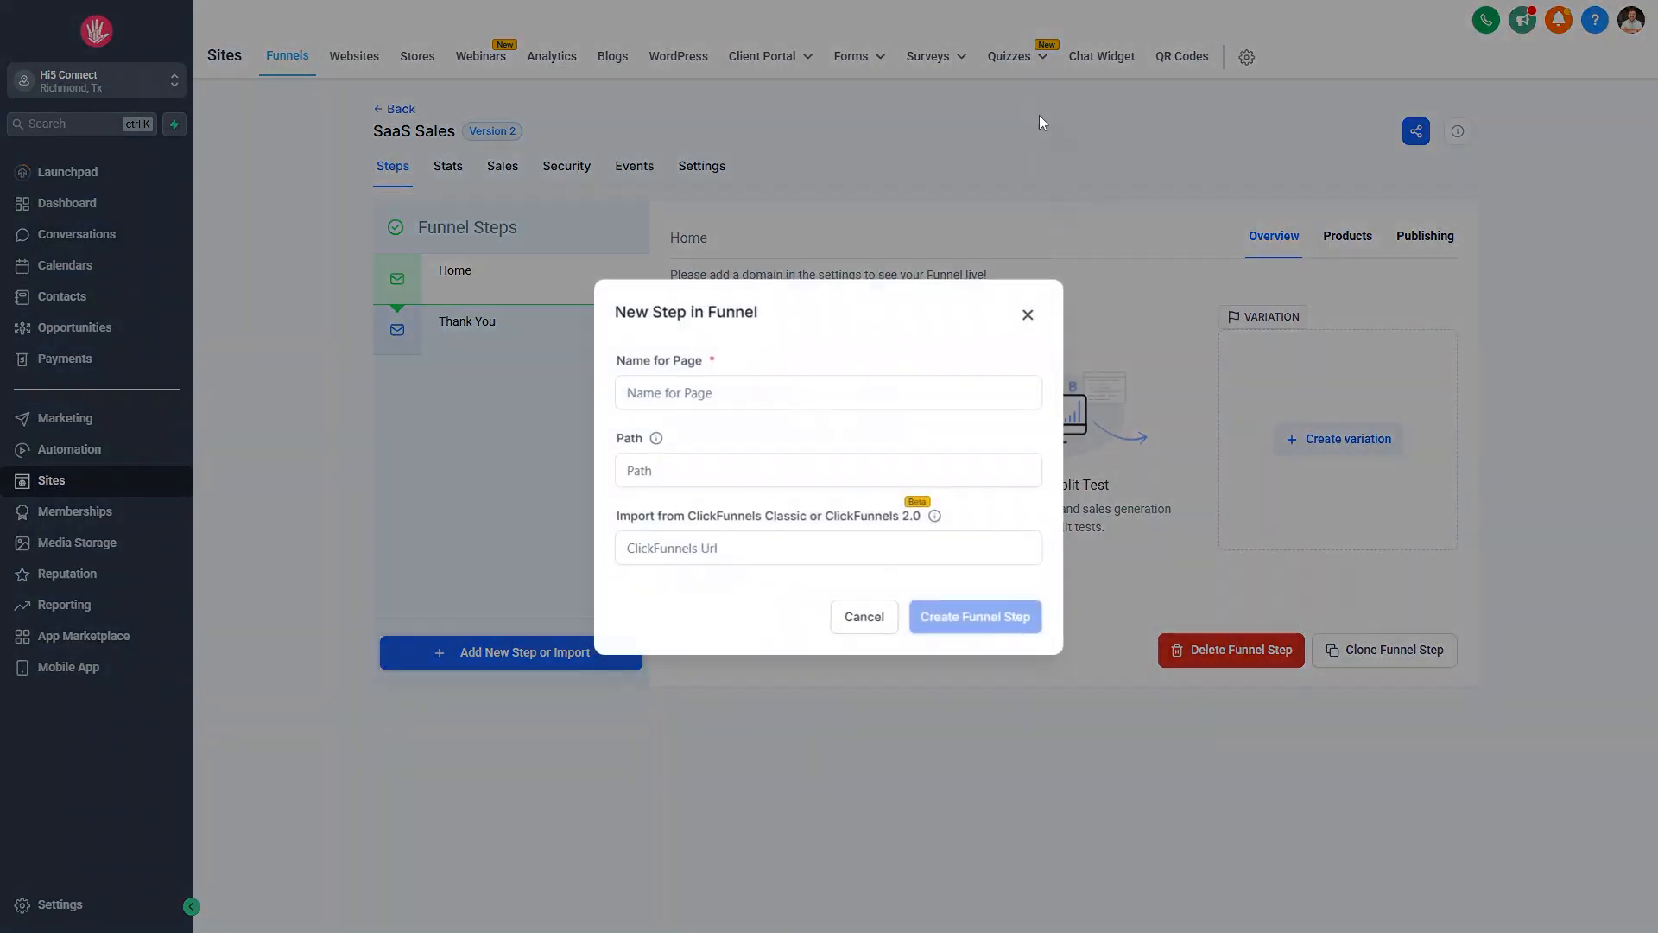
{"action": "left_click", "coordinate": [708, 393]}
{"action": "type", "text": "Starter Plan"}
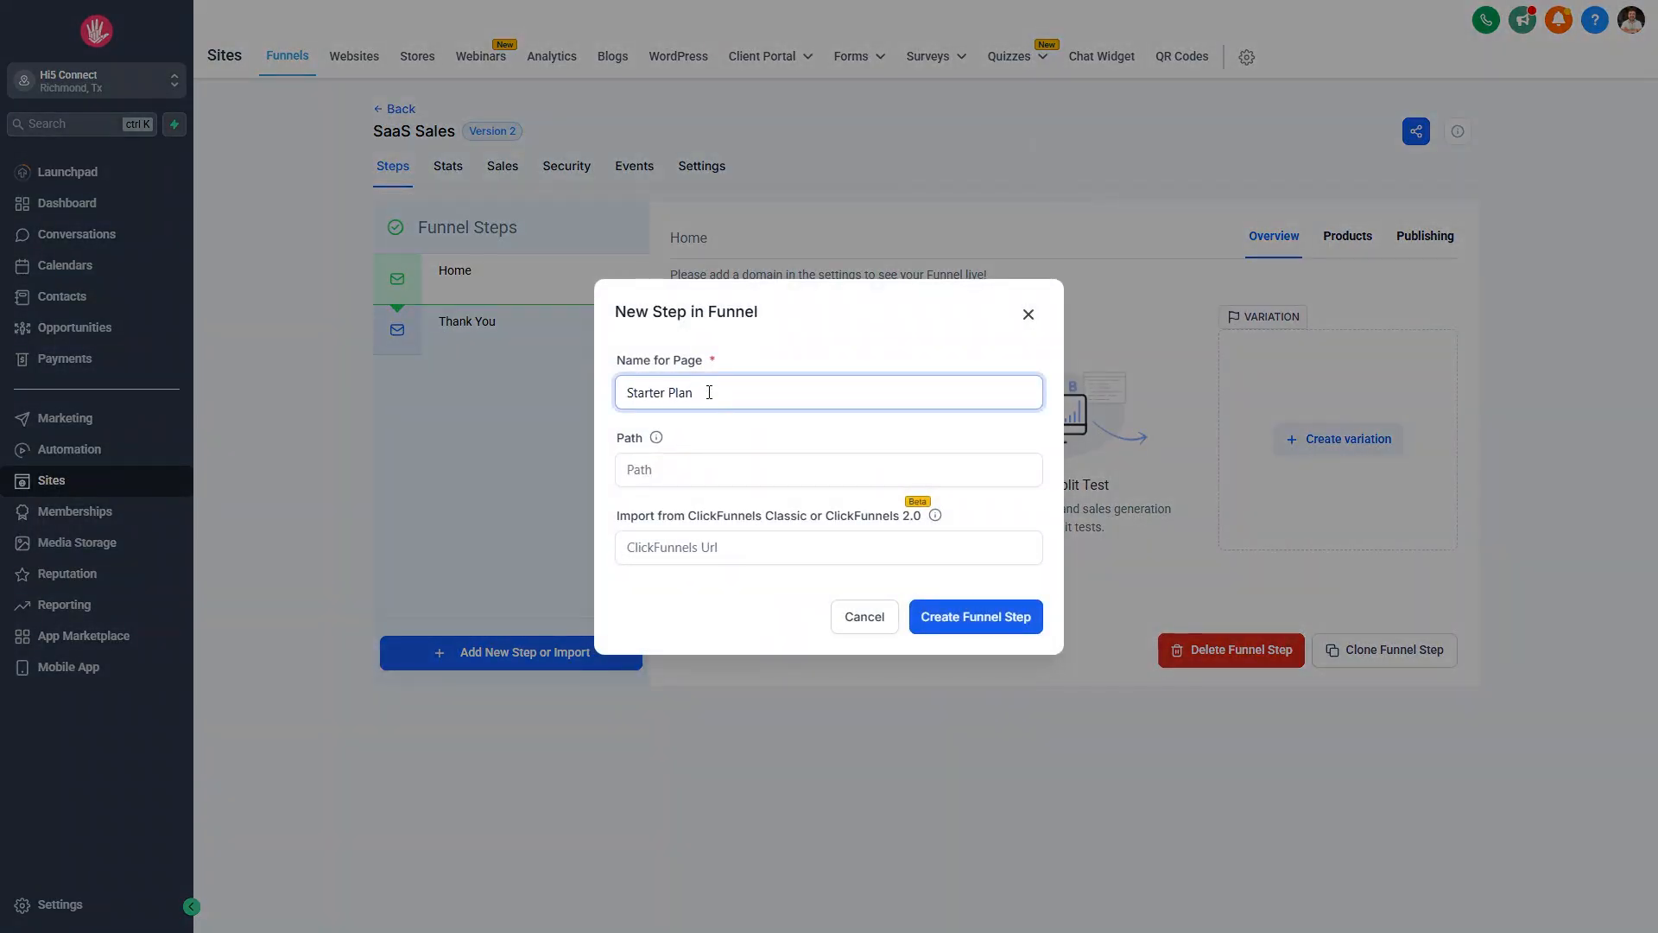
{"action": "left_click", "coordinate": [689, 594]}
{"action": "left_click", "coordinate": [632, 401]}
{"action": "left_click", "coordinate": [960, 620]}
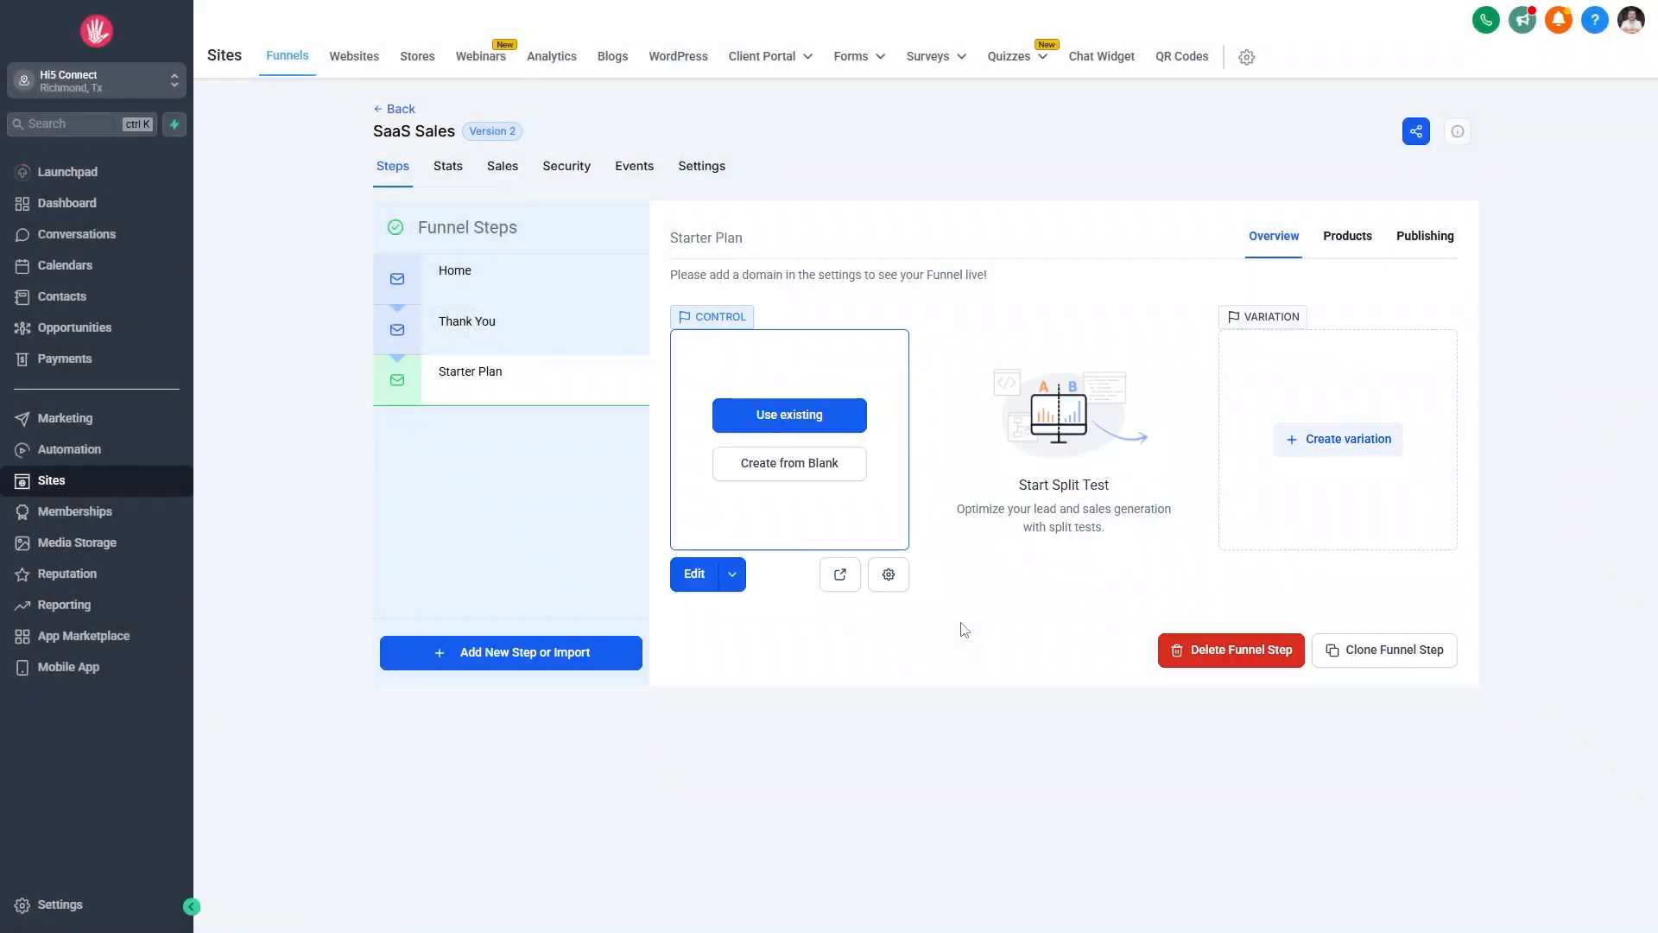
{"action": "left_click_drag", "start_coordinate": [397, 380], "coordinate": [405, 344]}
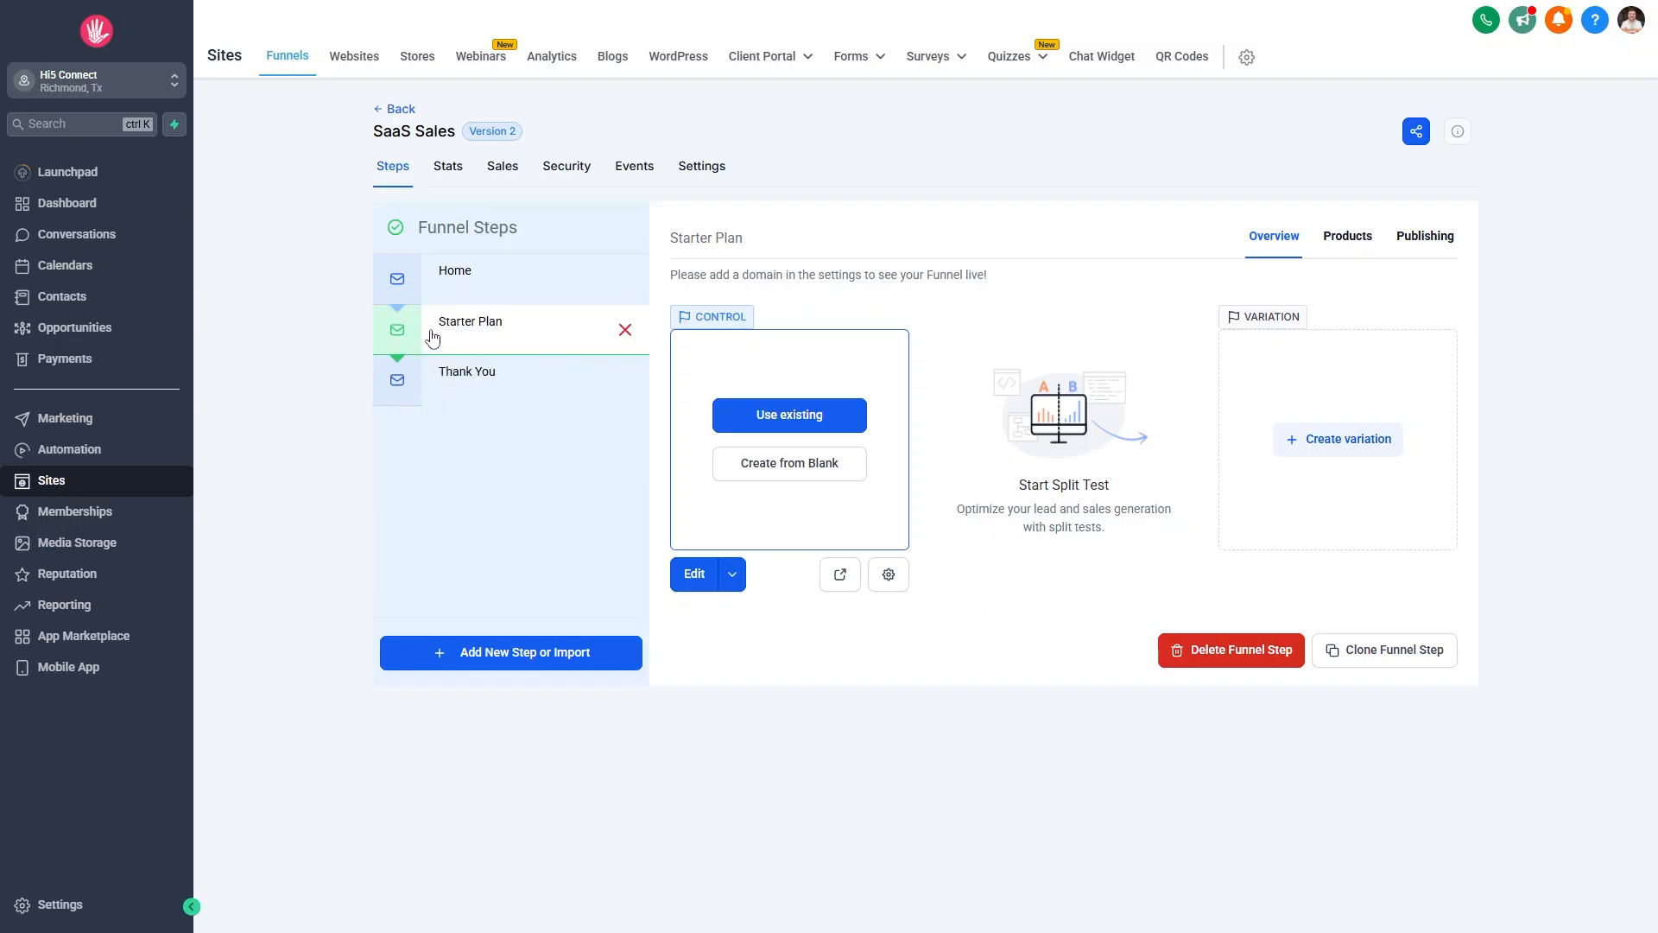
Import the Core Plan funnel's Core Plan Checkout page into the Starter Plan step.
{"action": "left_click", "coordinate": [764, 417]}
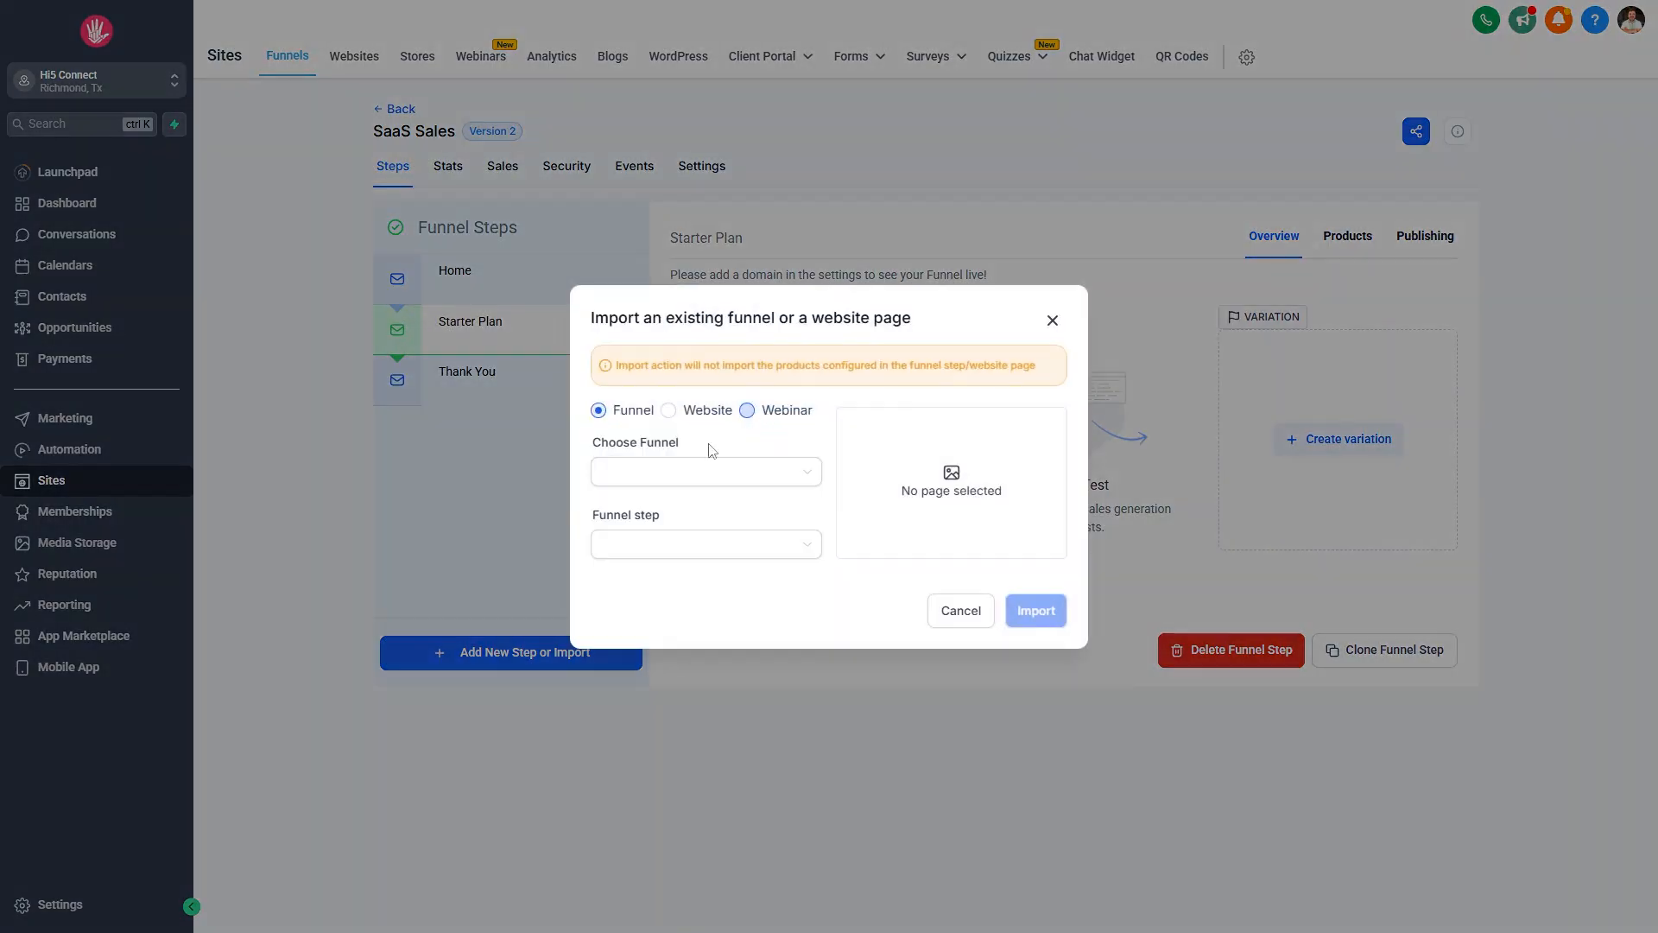
{"action": "left_click", "coordinate": [683, 475]}
{"action": "left_click", "coordinate": [656, 509]}
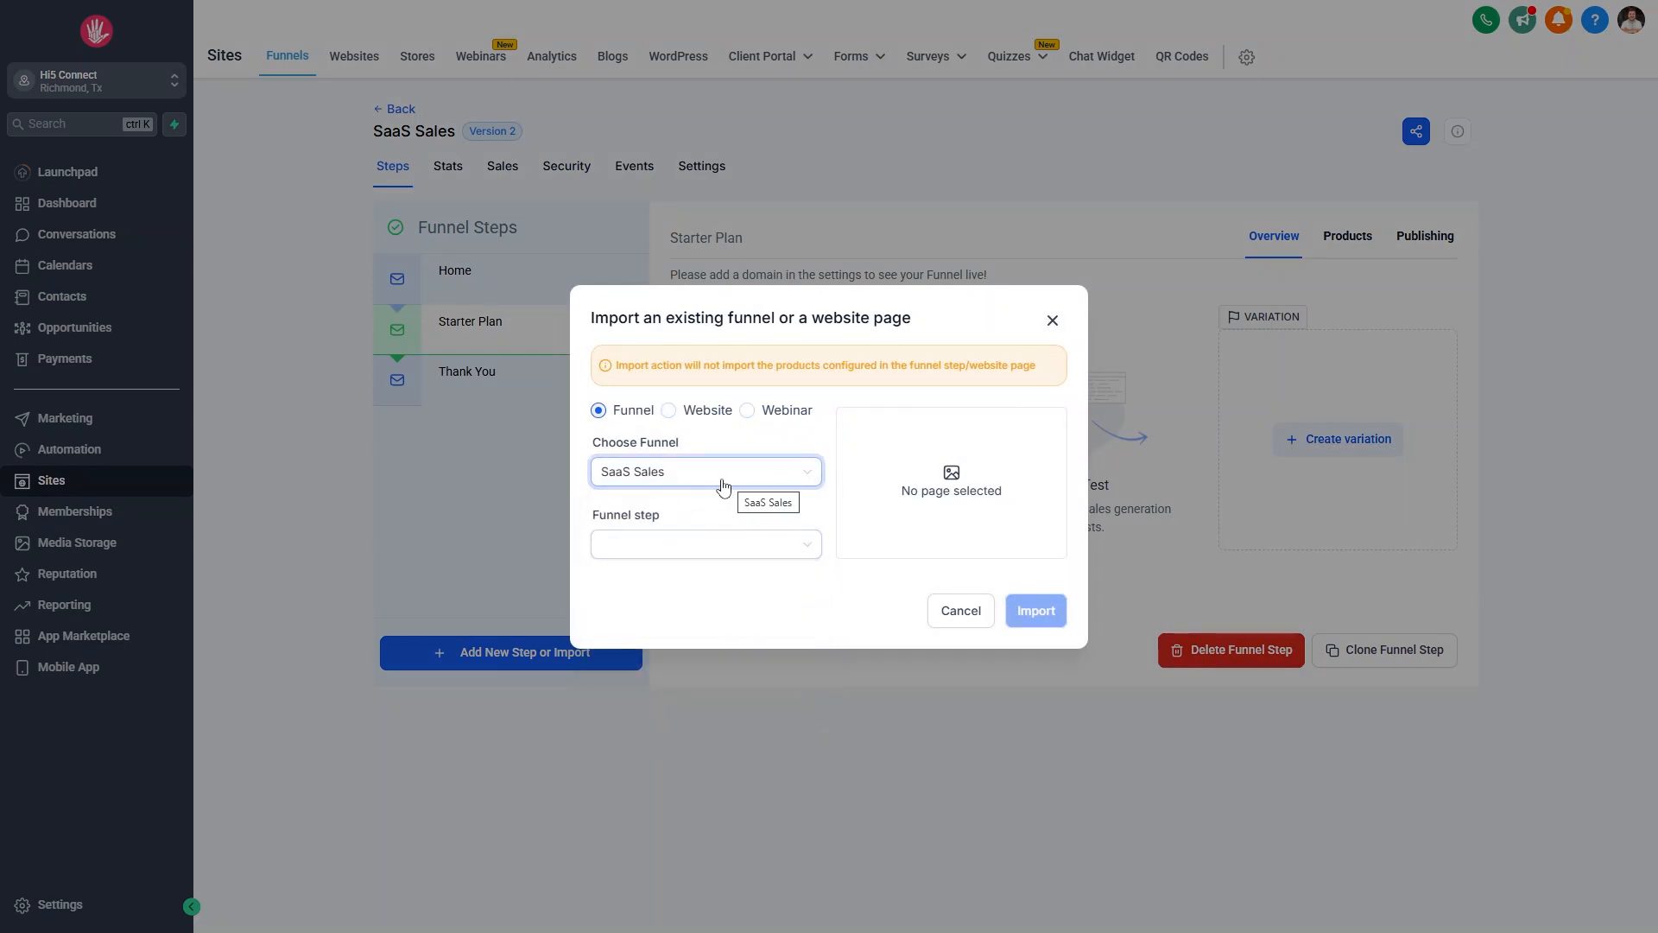
{"action": "left_click", "coordinate": [665, 474]}
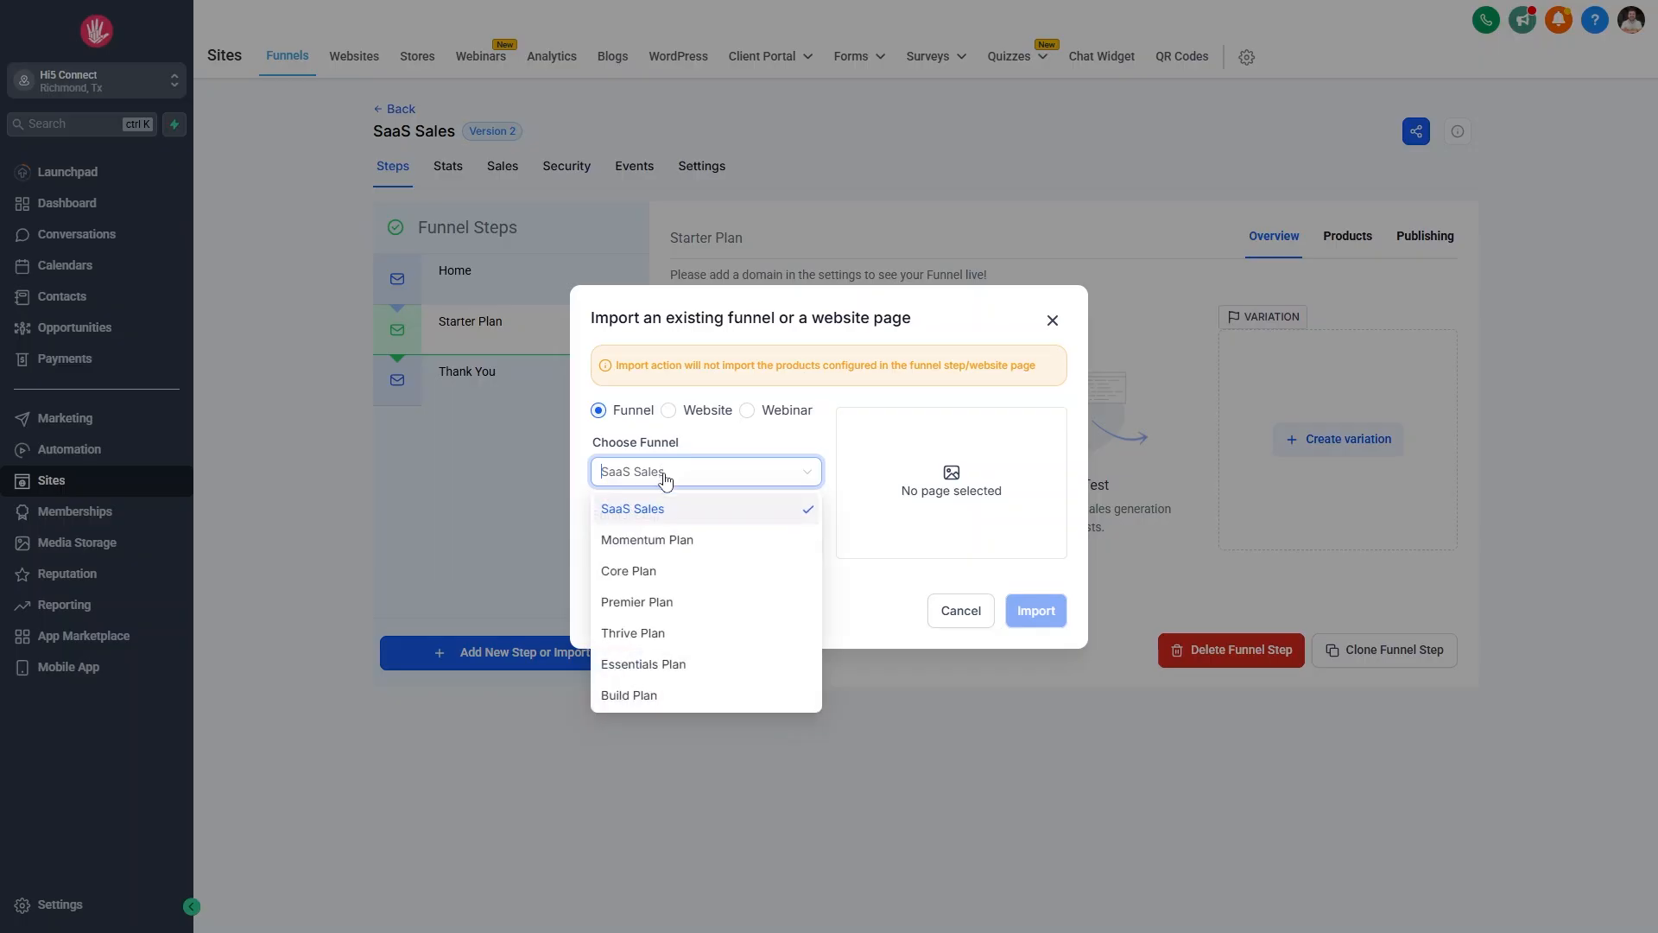
{"action": "left_click", "coordinate": [662, 572]}
{"action": "left_click", "coordinate": [702, 545]}
{"action": "left_click", "coordinate": [666, 580]}
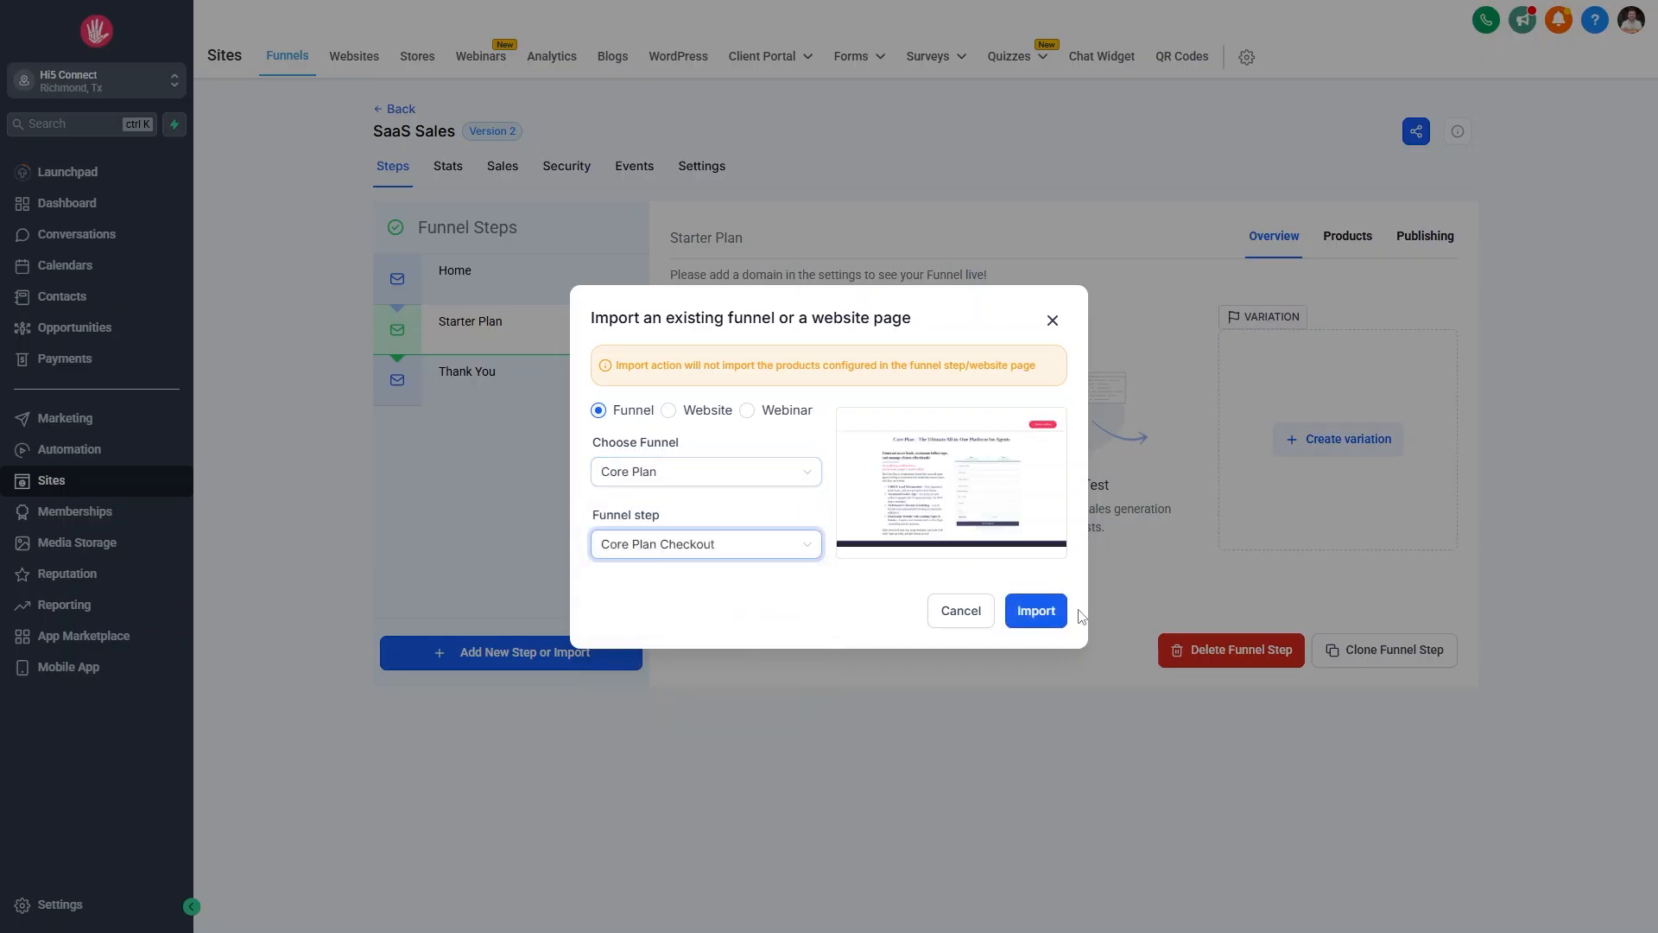
{"action": "left_click", "coordinate": [1041, 612]}
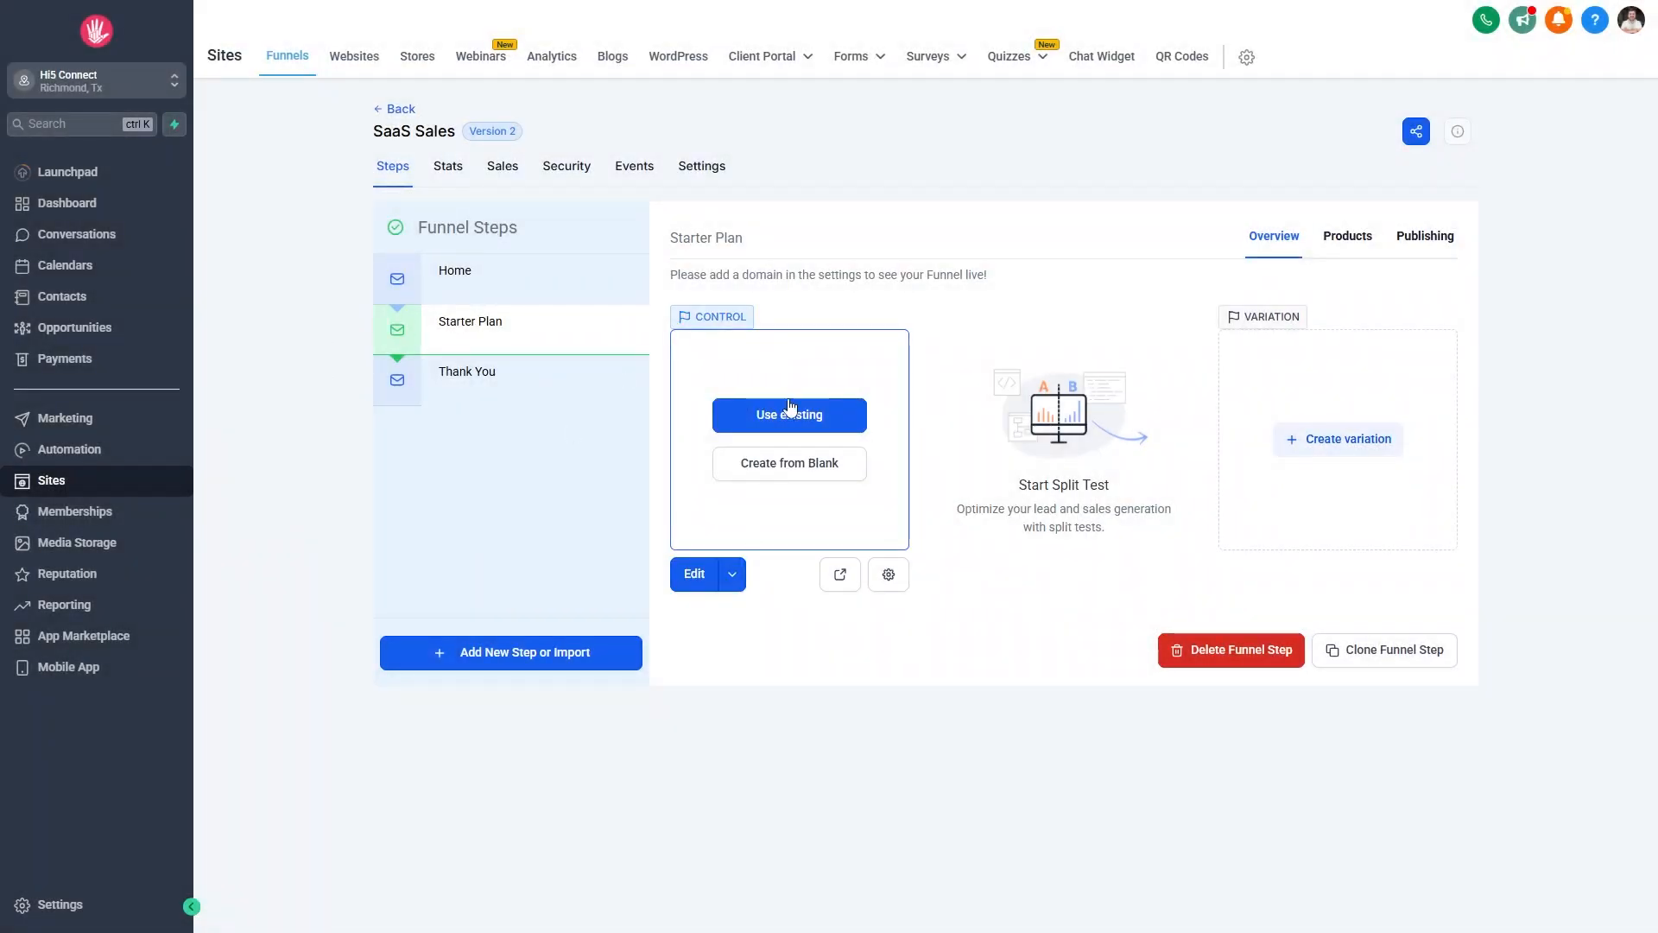
{"action": "left_click", "coordinate": [783, 423]}
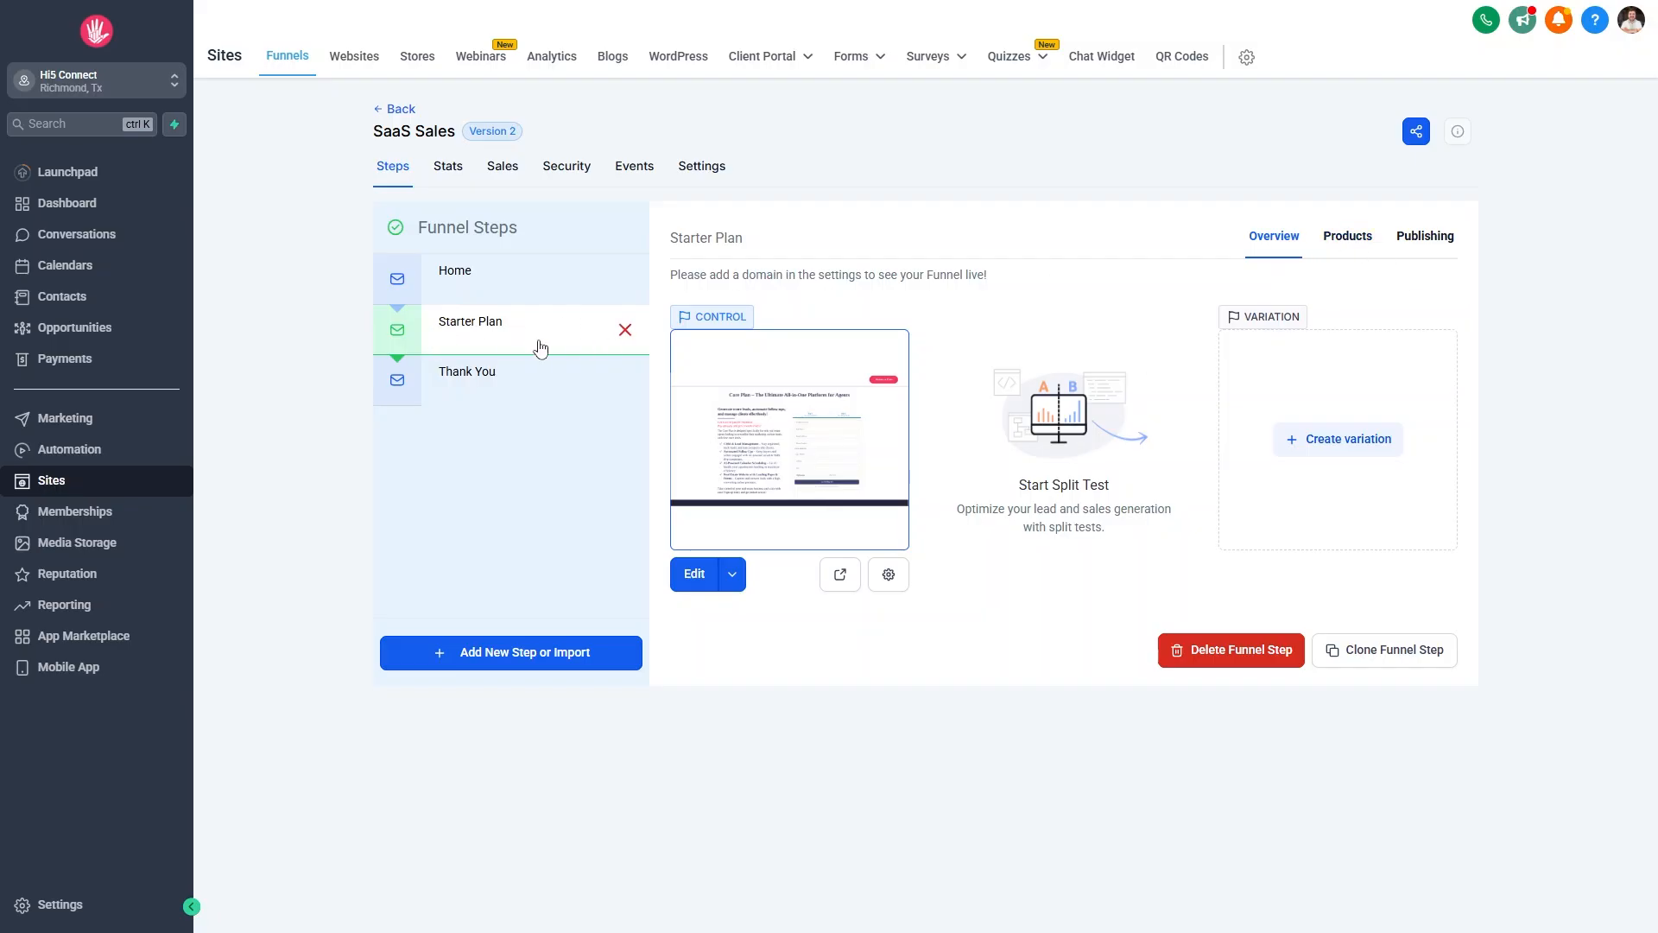
Add the Launch plan's Monthly price ($97) as a product on the Starter Plan step.
{"action": "left_click", "coordinate": [1350, 242]}
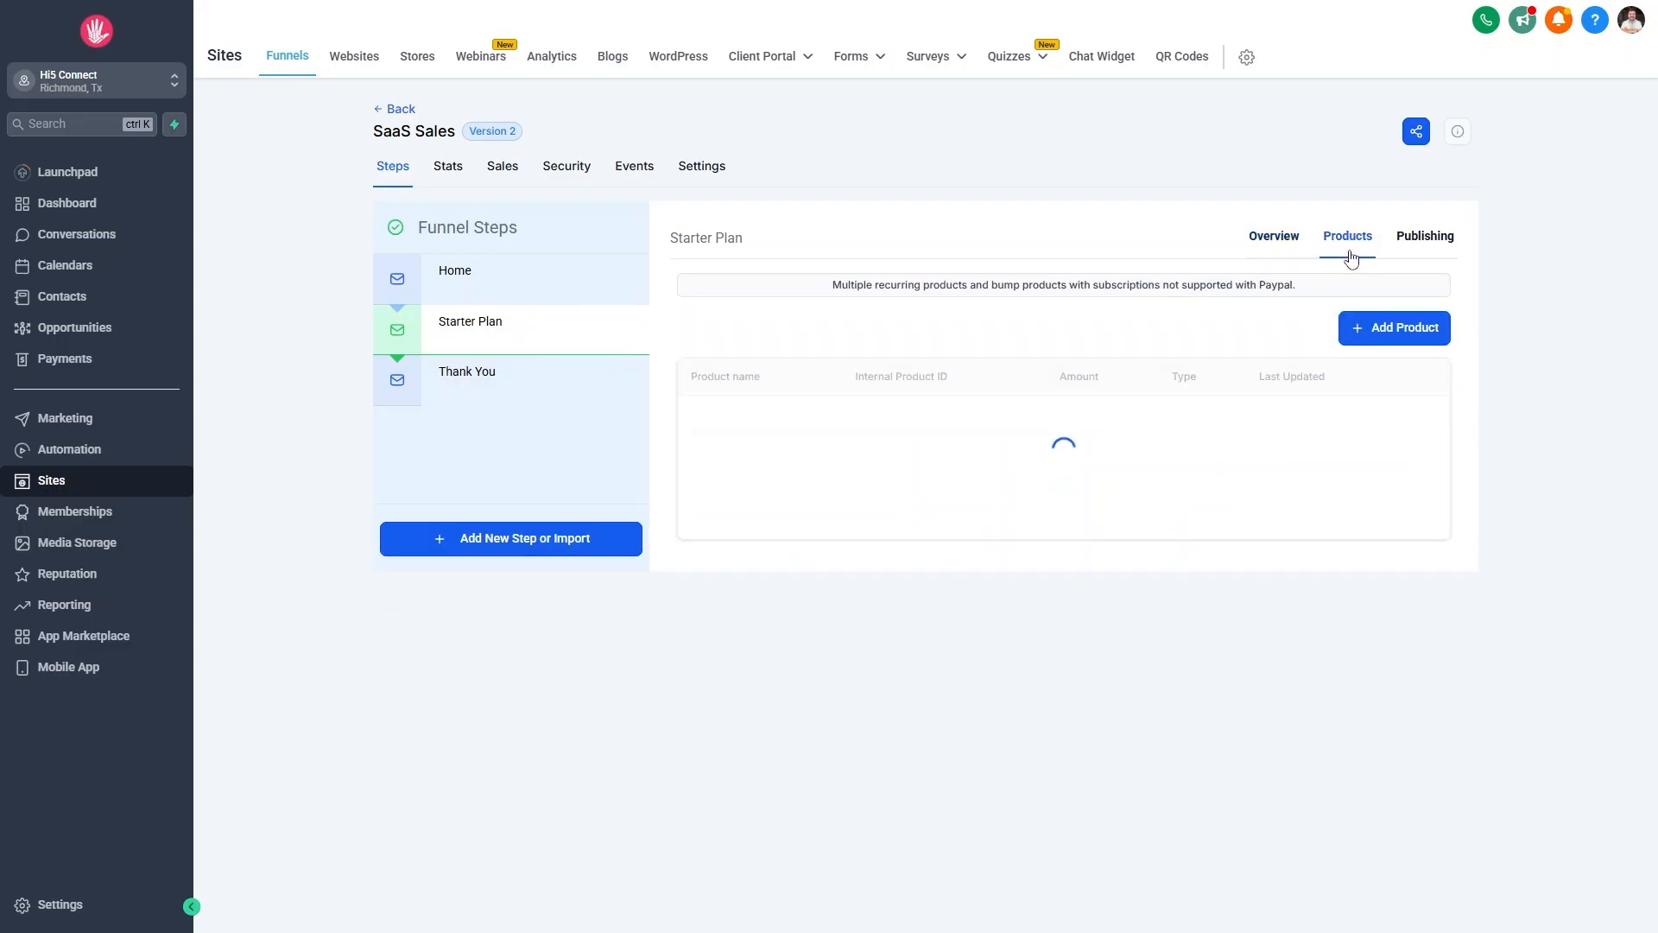
{"action": "left_click", "coordinate": [1428, 336]}
{"action": "scroll", "coordinate": [933, 366], "scroll_direction": "down", "scroll_amount": 1}
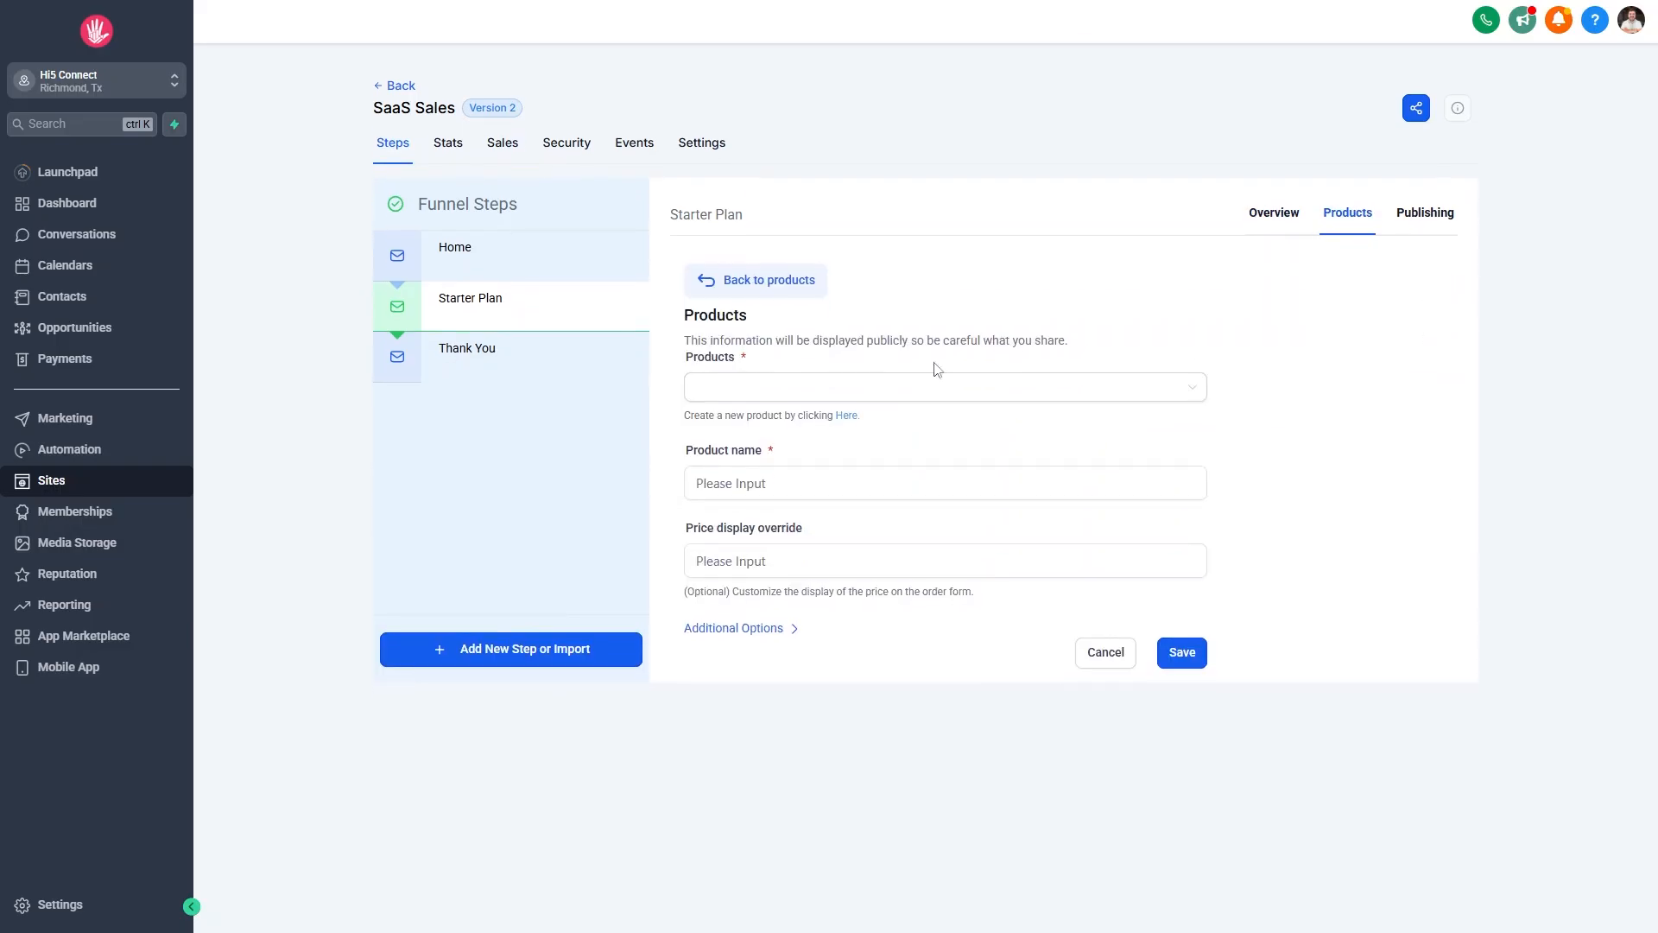
{"action": "left_click", "coordinate": [718, 395]}
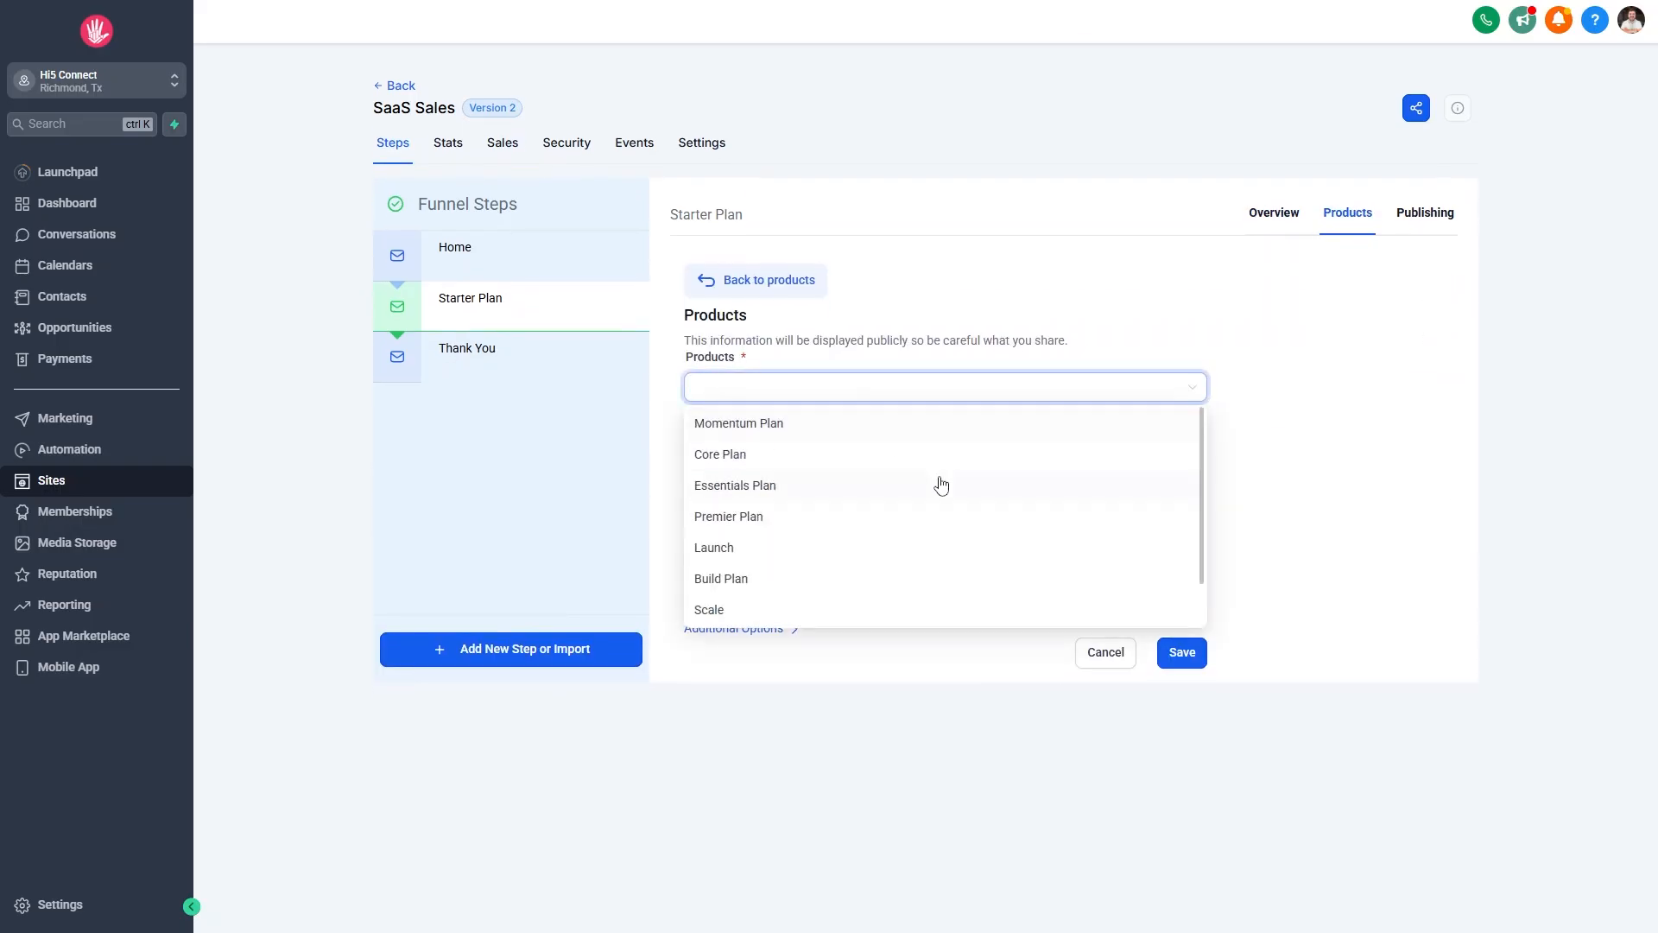
{"action": "scroll", "coordinate": [939, 484], "scroll_direction": "down", "scroll_amount": 1}
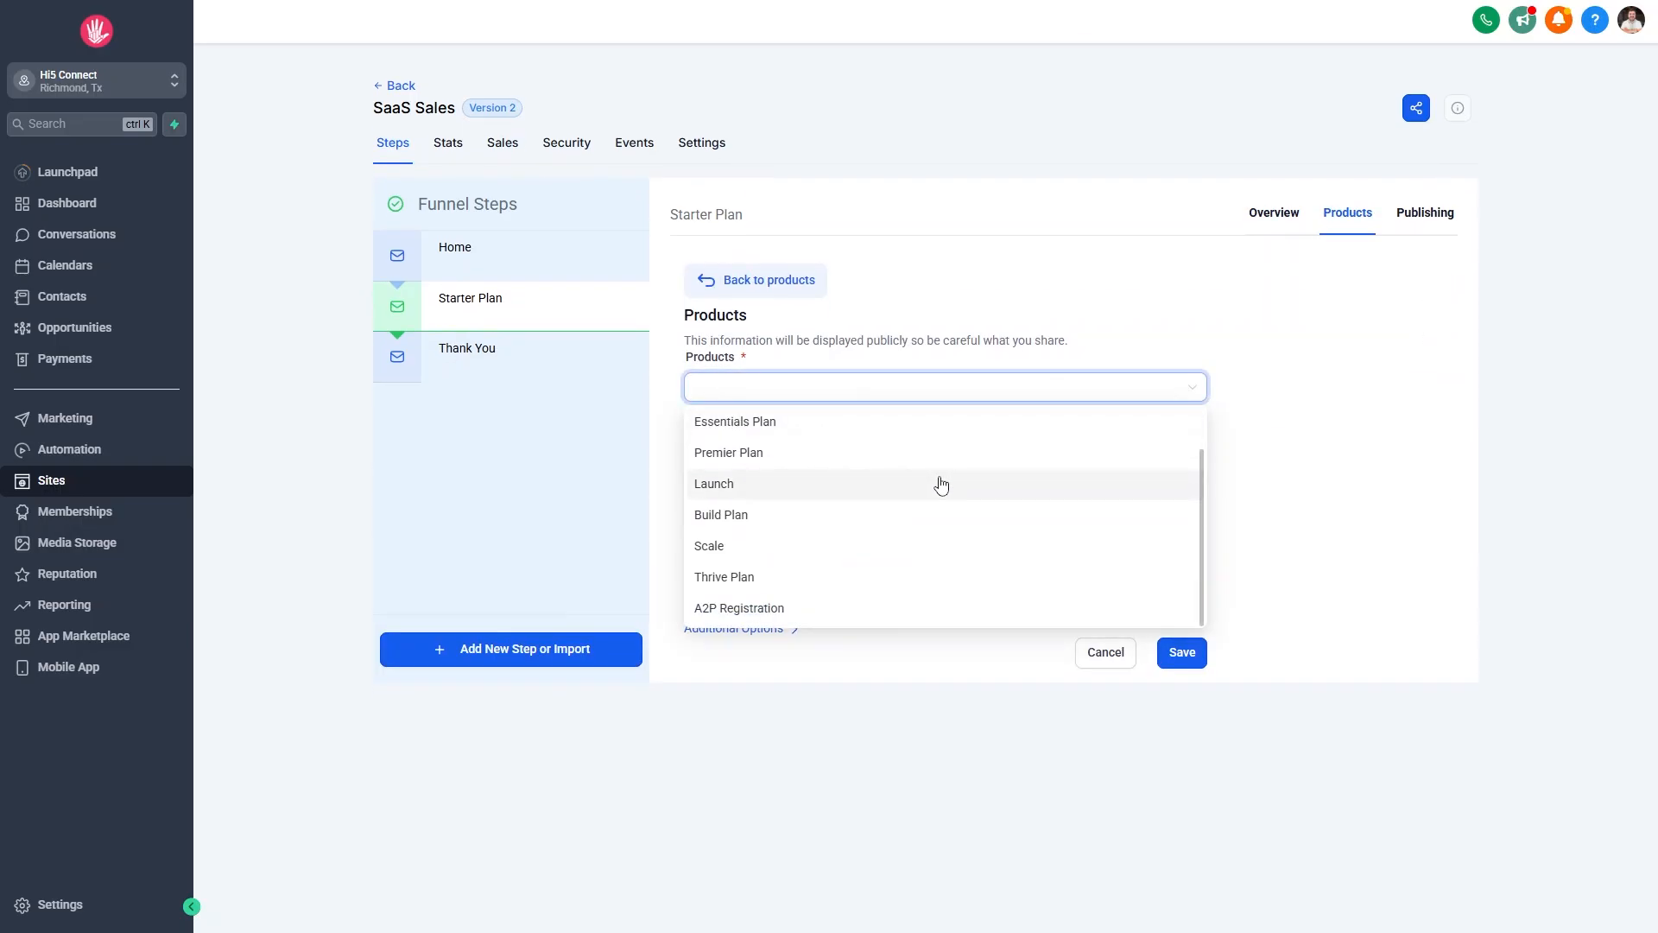
{"action": "left_click", "coordinate": [764, 482]}
{"action": "left_click", "coordinate": [786, 488]}
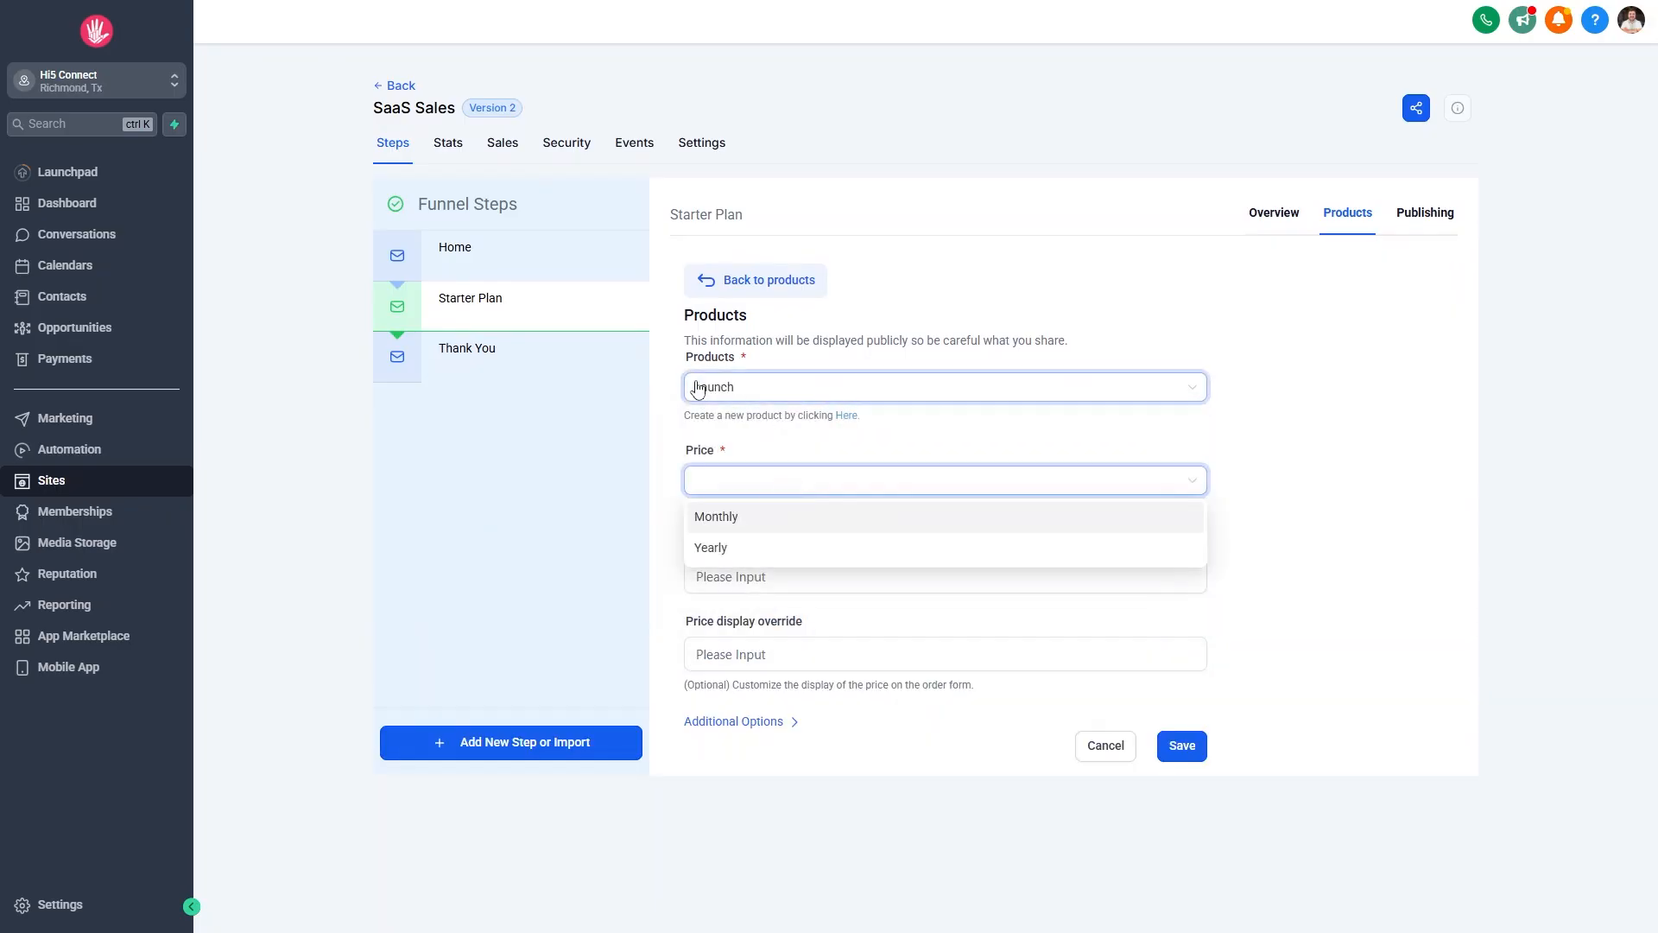
{"action": "left_click", "coordinate": [724, 518]}
{"action": "left_click", "coordinate": [743, 577]}
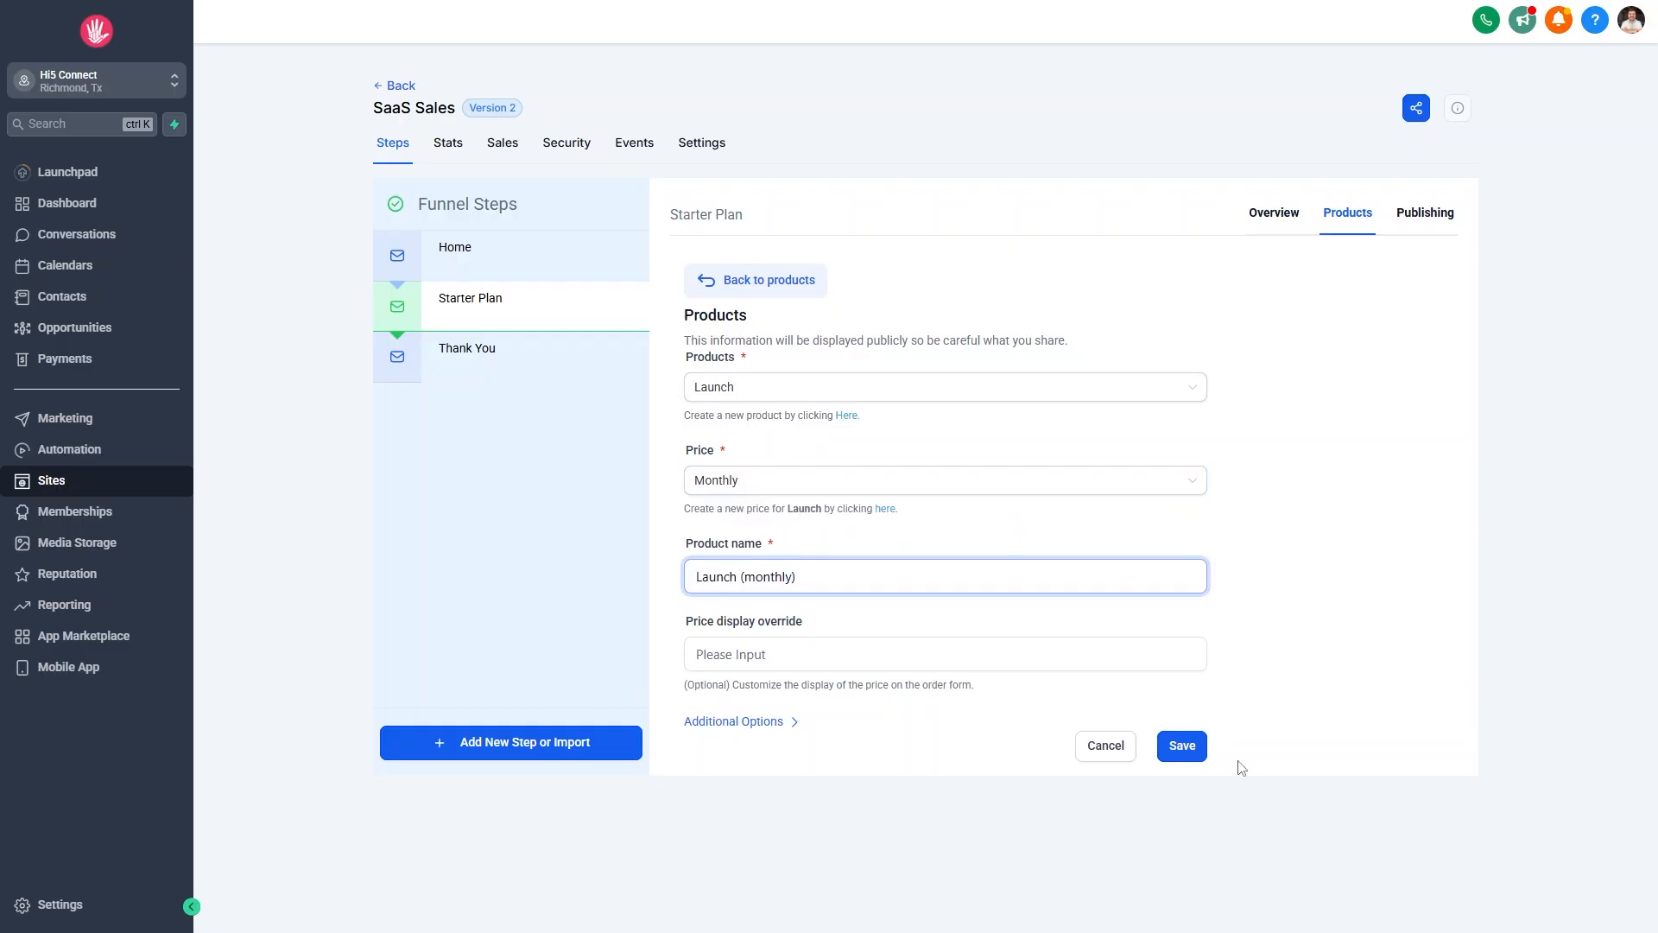
{"action": "left_click", "coordinate": [1183, 747]}
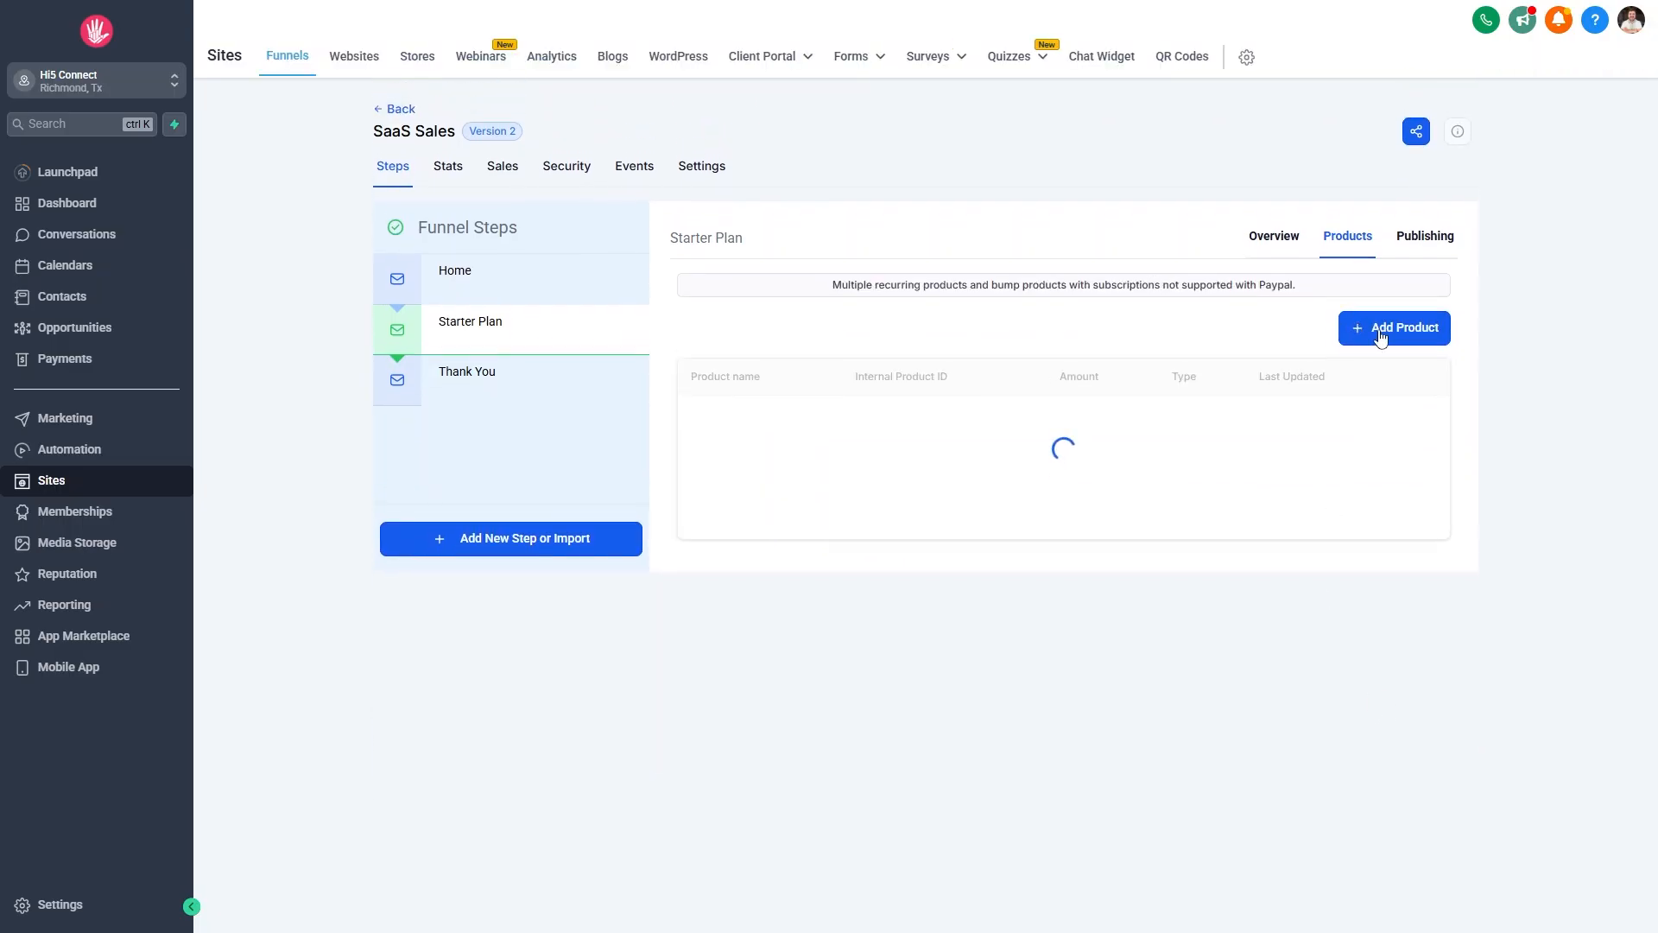
Add the Launch plan's Yearly price ($970) as a second product.
{"action": "left_click", "coordinate": [1382, 335]}
{"action": "left_click", "coordinate": [795, 389]}
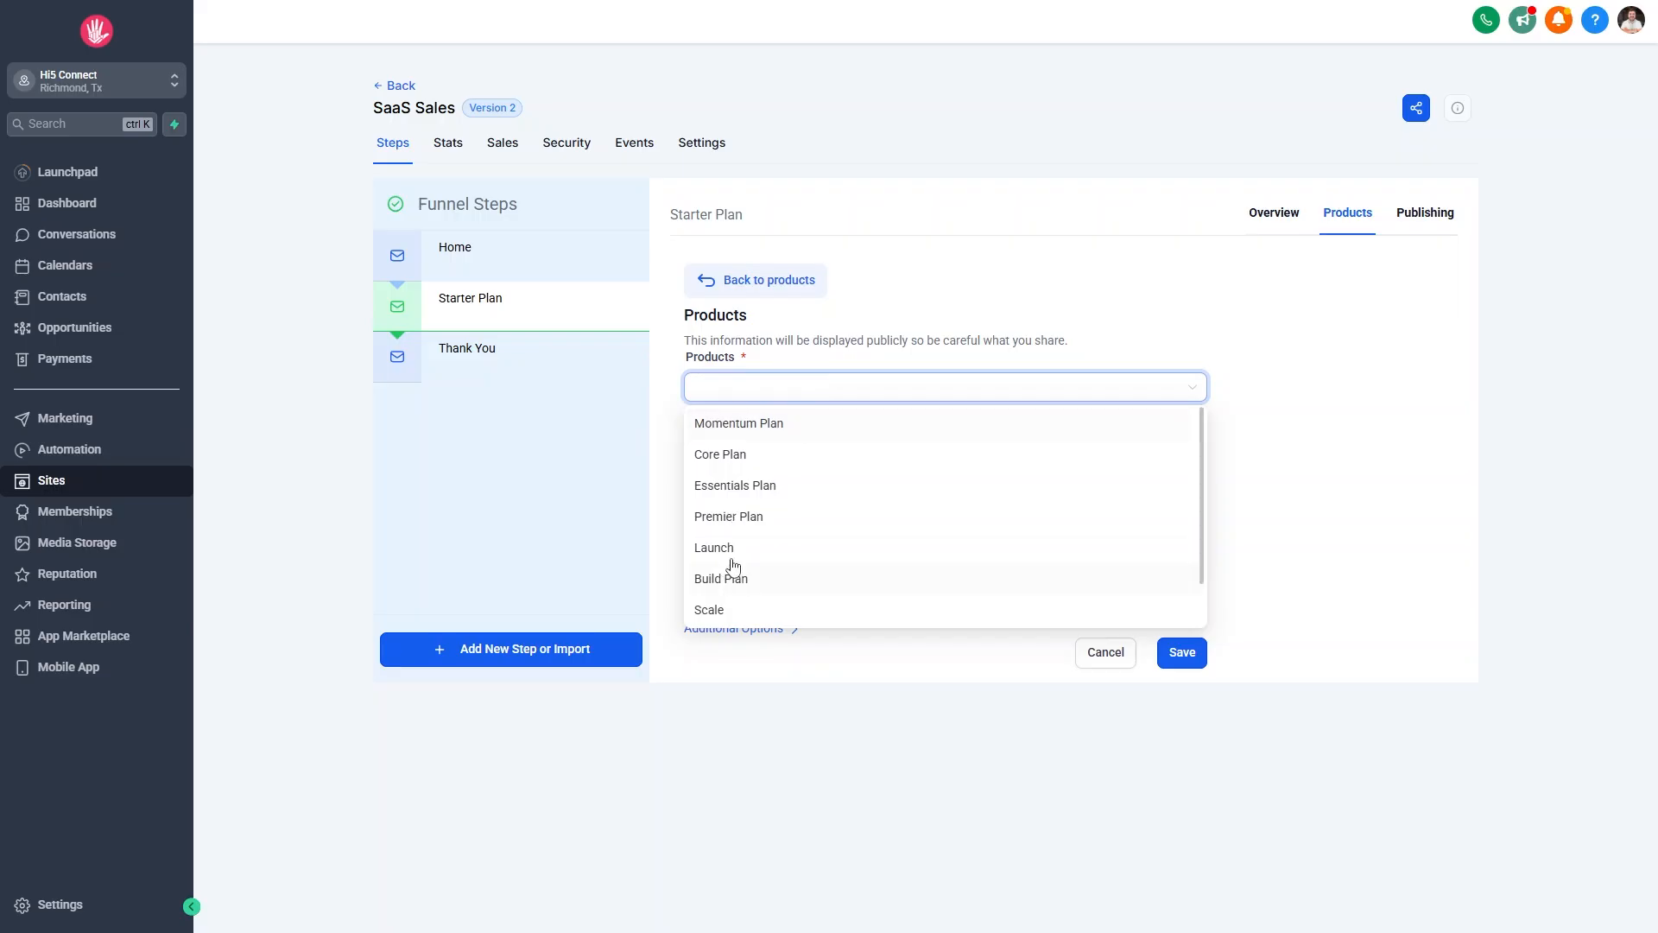
{"action": "left_click", "coordinate": [717, 612]}
{"action": "left_click", "coordinate": [755, 389]}
{"action": "left_click", "coordinate": [737, 548]}
{"action": "left_click", "coordinate": [799, 576]}
{"action": "left_click", "coordinate": [758, 478]}
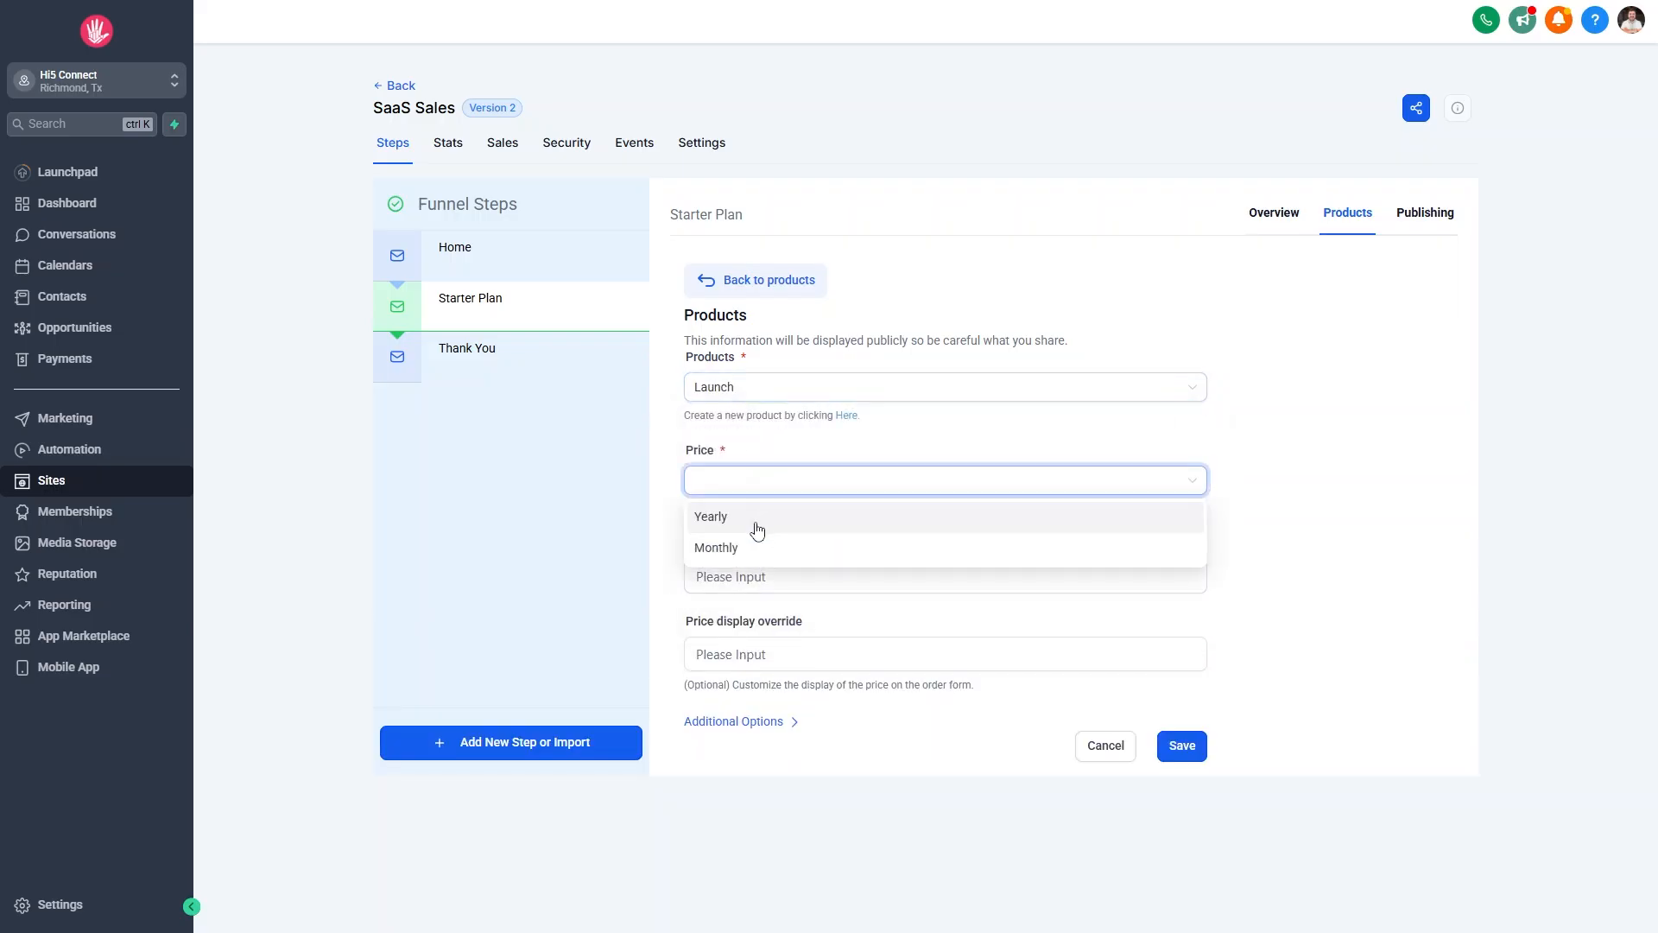
{"action": "left_click", "coordinate": [747, 521]}
{"action": "left_click", "coordinate": [774, 574]}
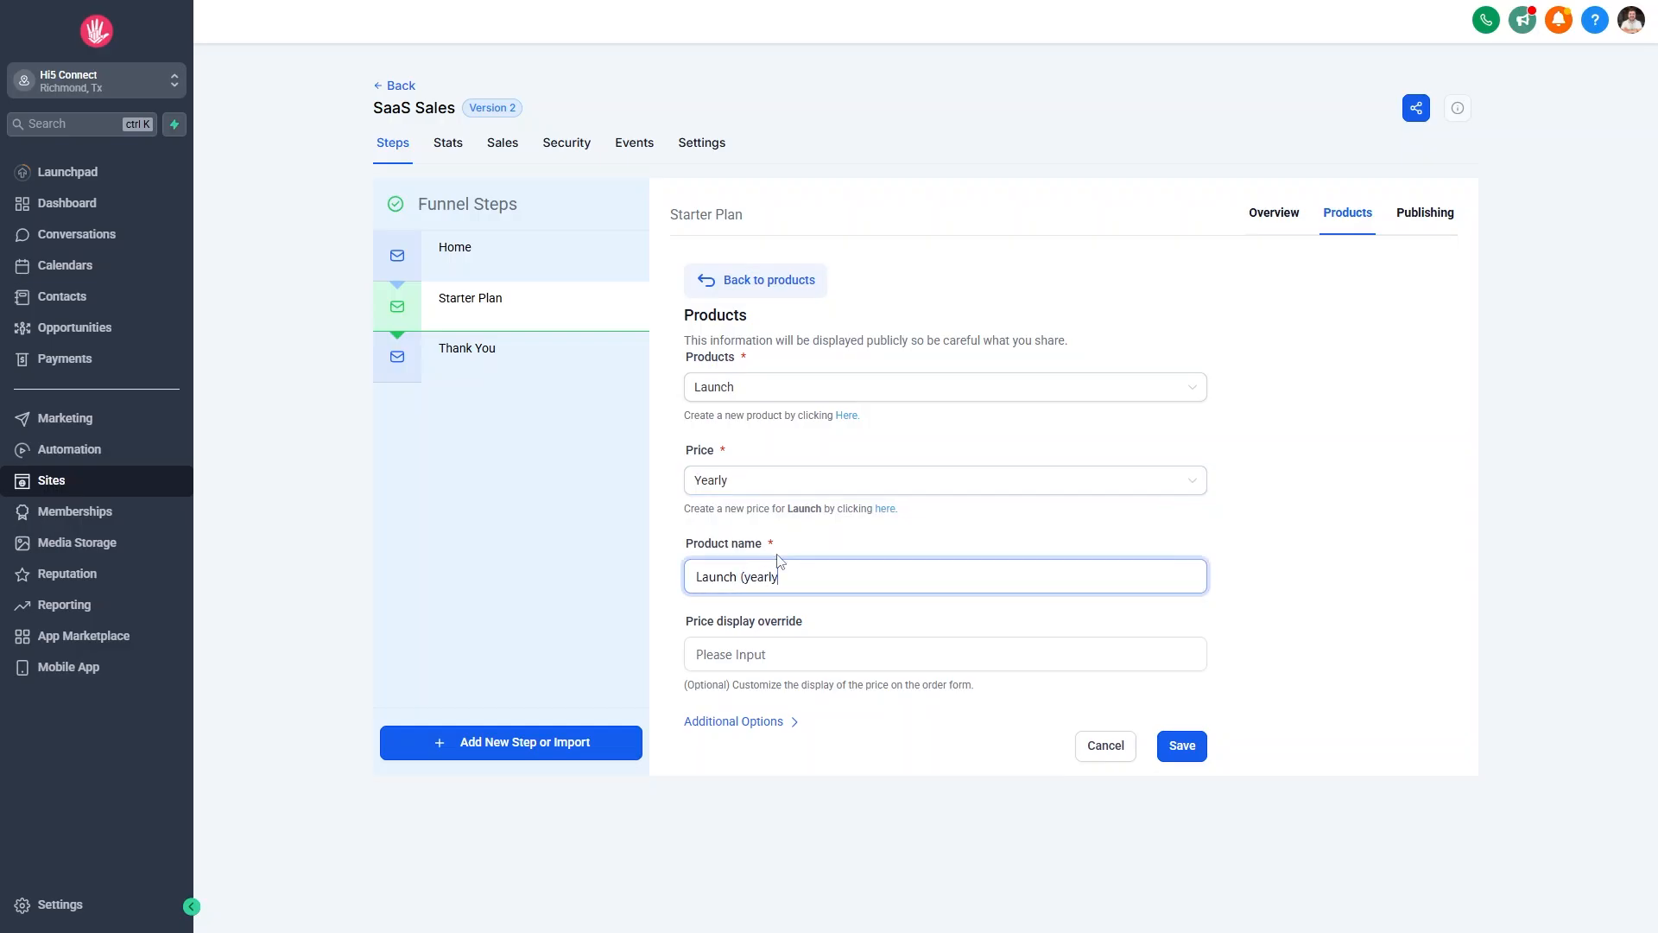
{"action": "left_click", "coordinate": [1184, 745]}
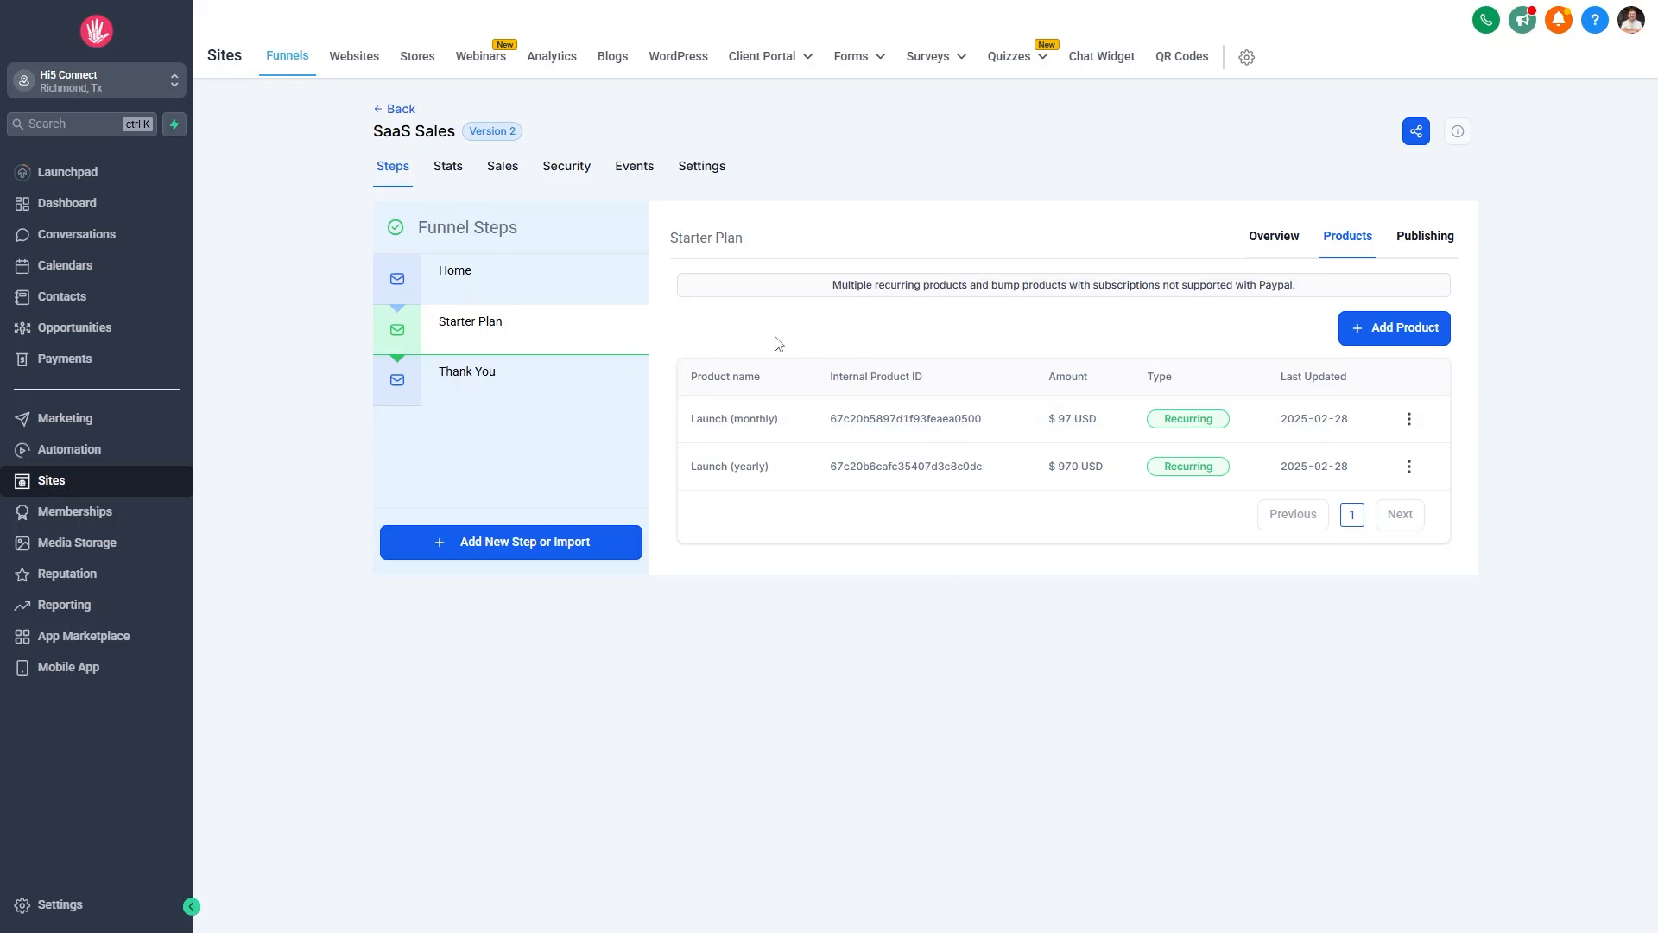
{"action": "left_click", "coordinate": [1269, 241]}
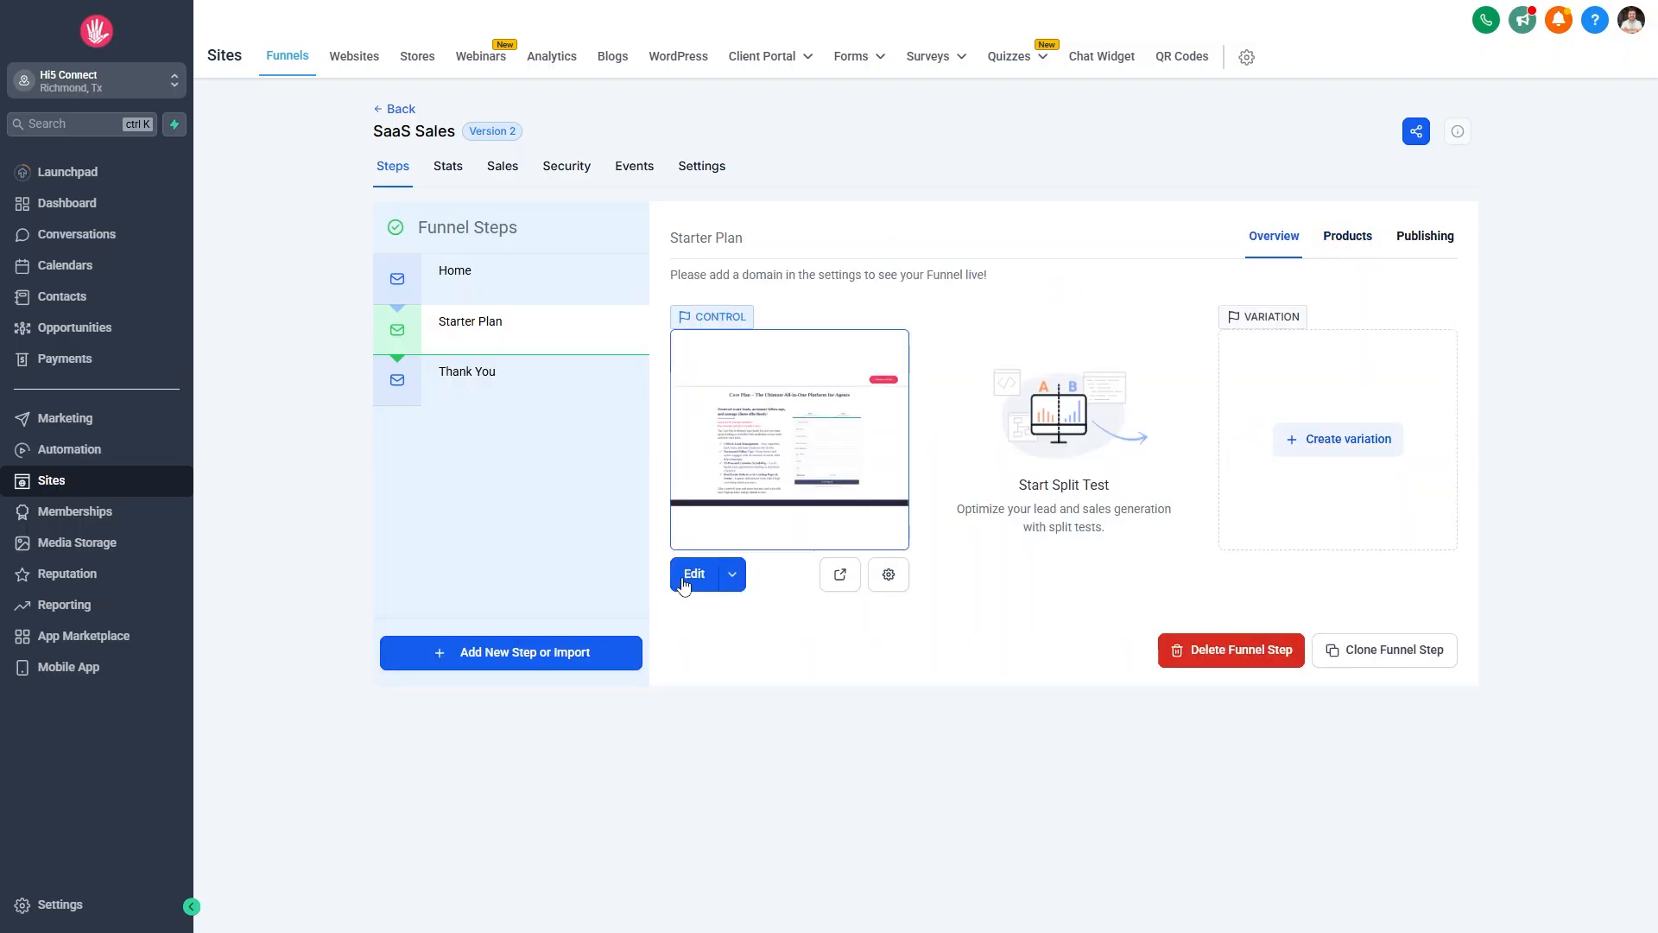
Open the Starter Plan page in the builder via Edit in a New Tab.
{"action": "left_click", "coordinate": [735, 576]}
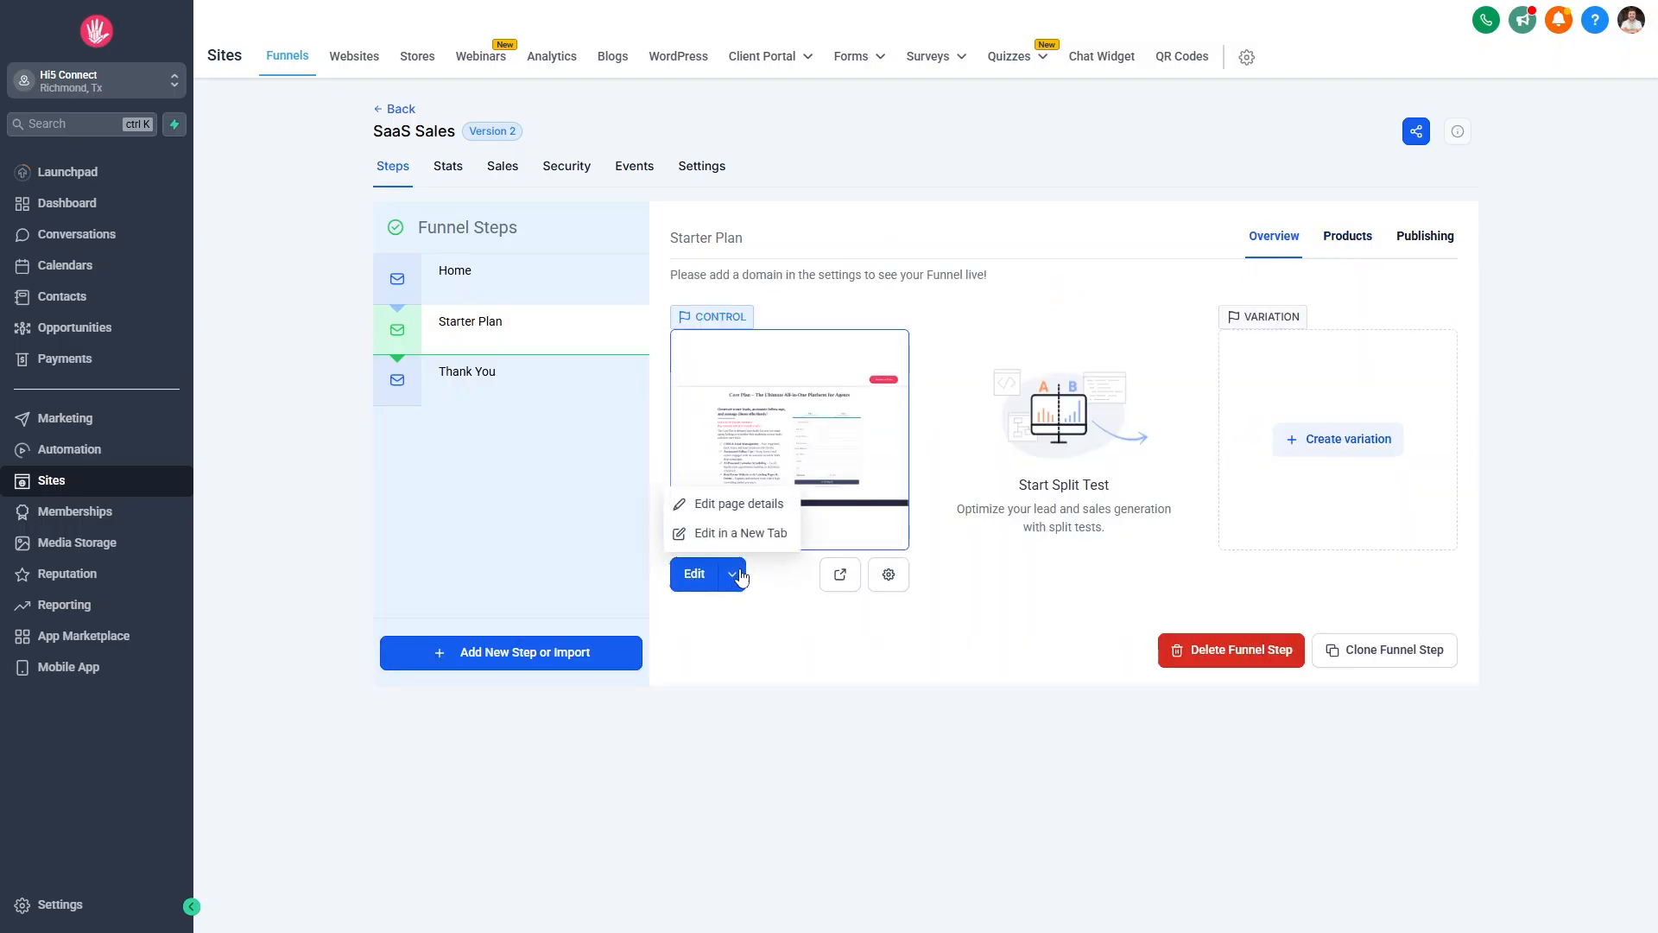
{"action": "left_click", "coordinate": [756, 534]}
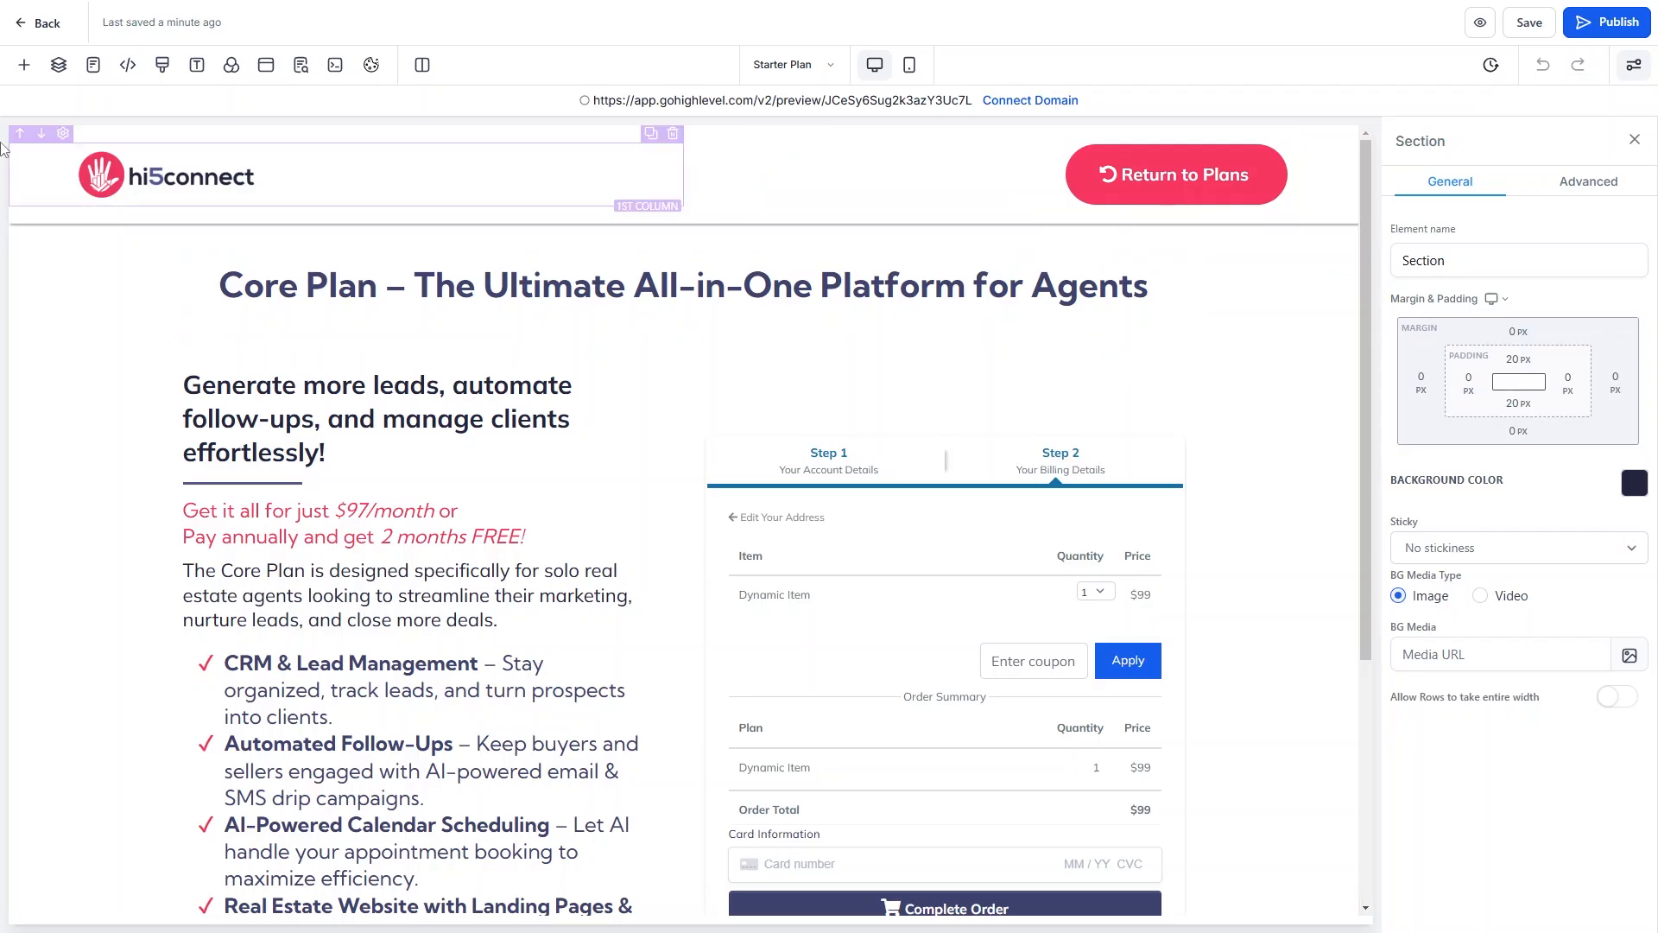
Drag a Full Width section onto the Starter Plan page, just above the footer.
{"action": "scroll", "coordinate": [346, 311], "scroll_direction": "down", "scroll_amount": 3}
{"action": "scroll", "coordinate": [329, 299], "scroll_direction": "up", "scroll_amount": 3}
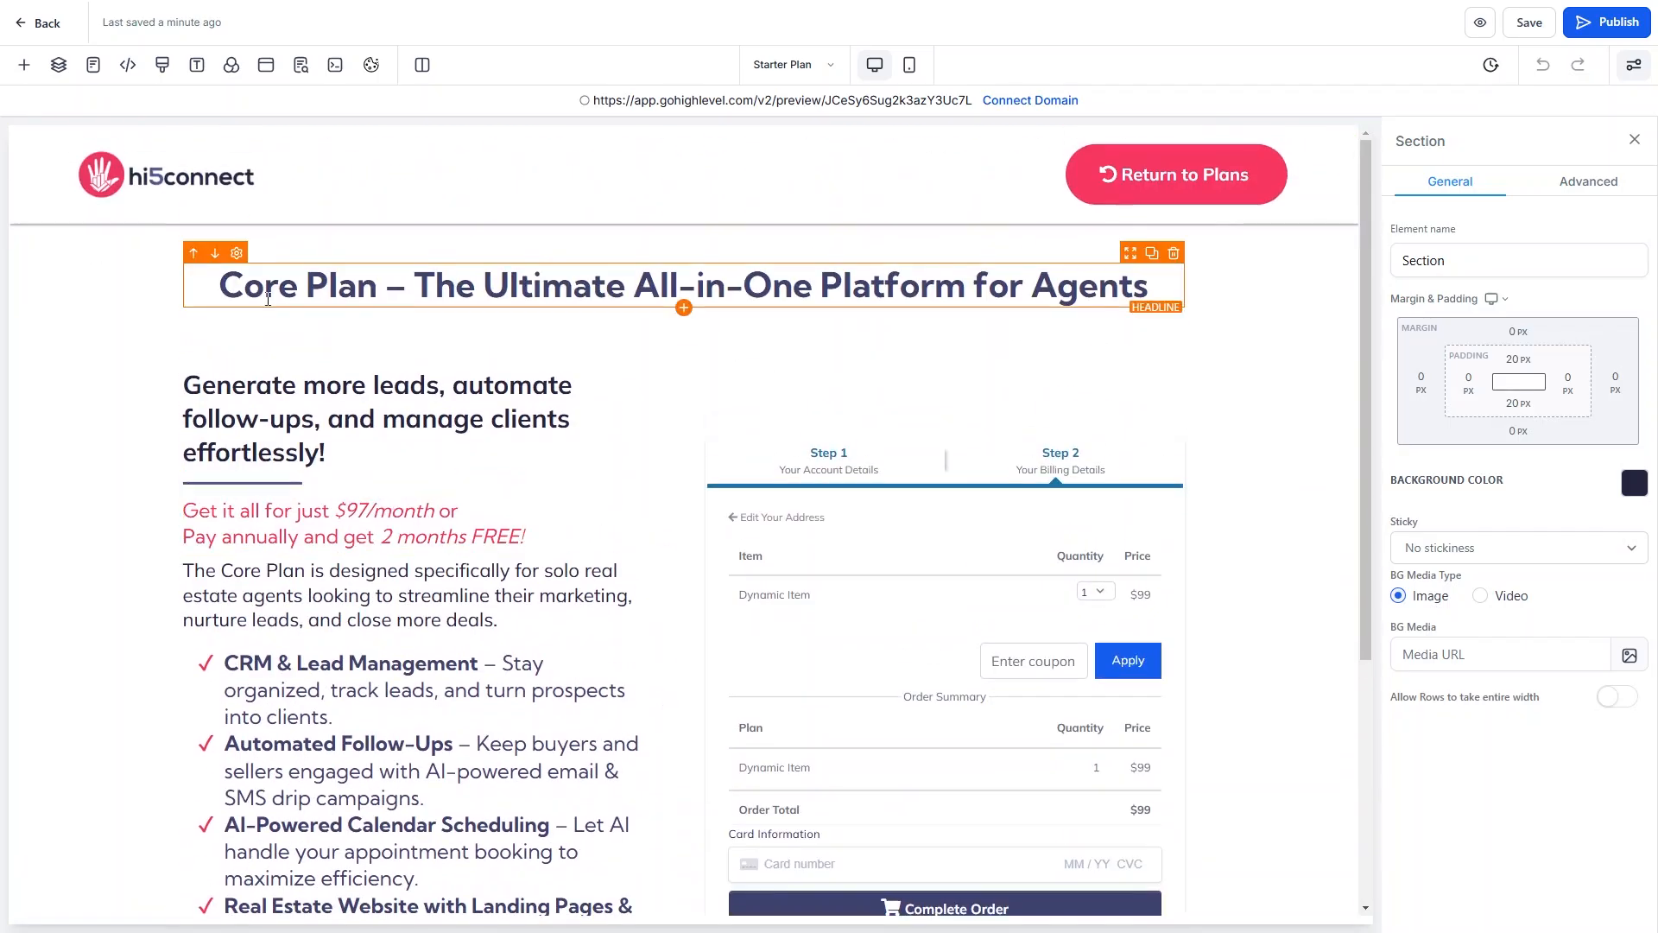
{"action": "scroll", "coordinate": [1033, 298], "scroll_direction": "down", "scroll_amount": 3}
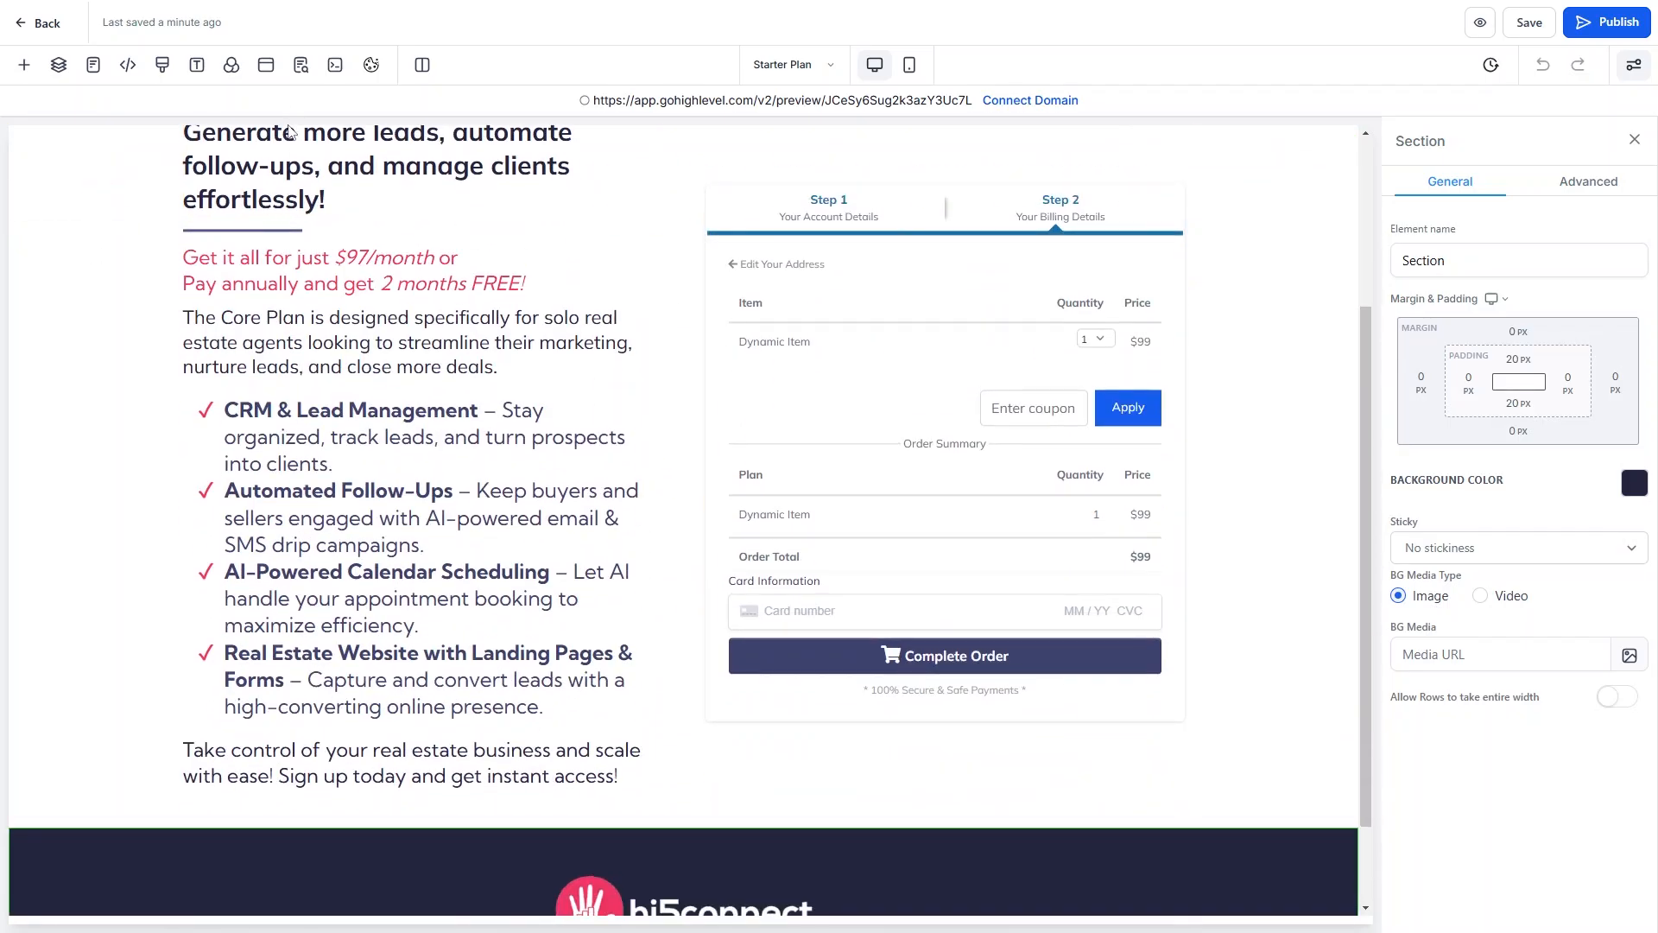
{"action": "scroll", "coordinate": [265, 295], "scroll_direction": "up", "scroll_amount": 3}
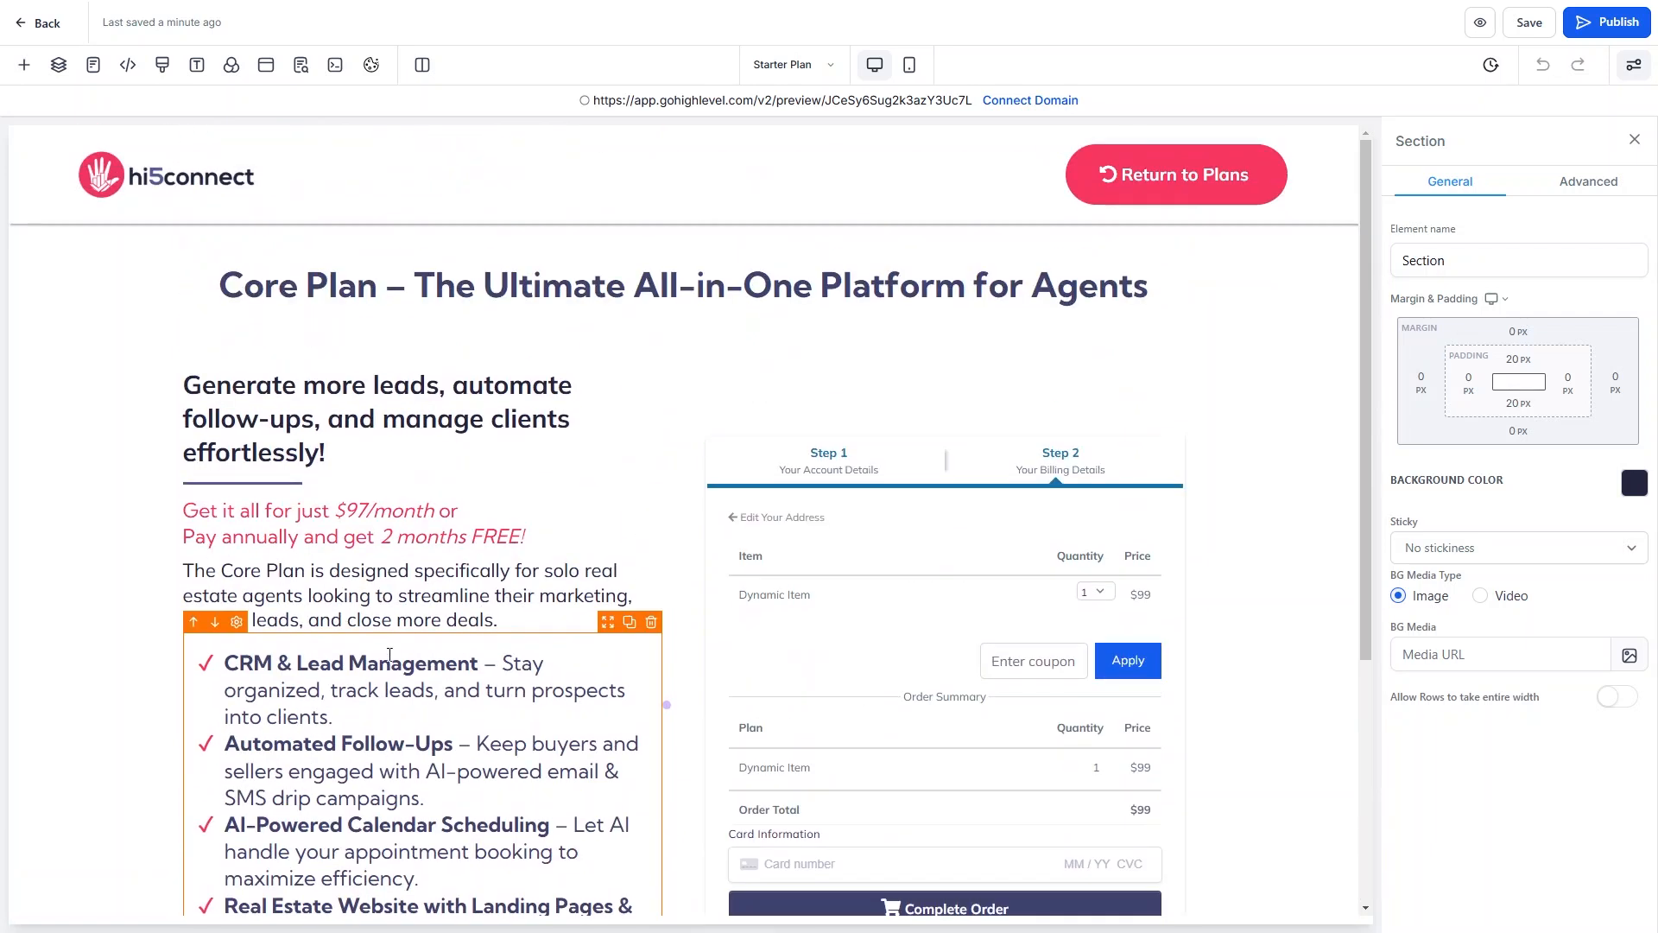
{"action": "left_click", "coordinate": [25, 64]}
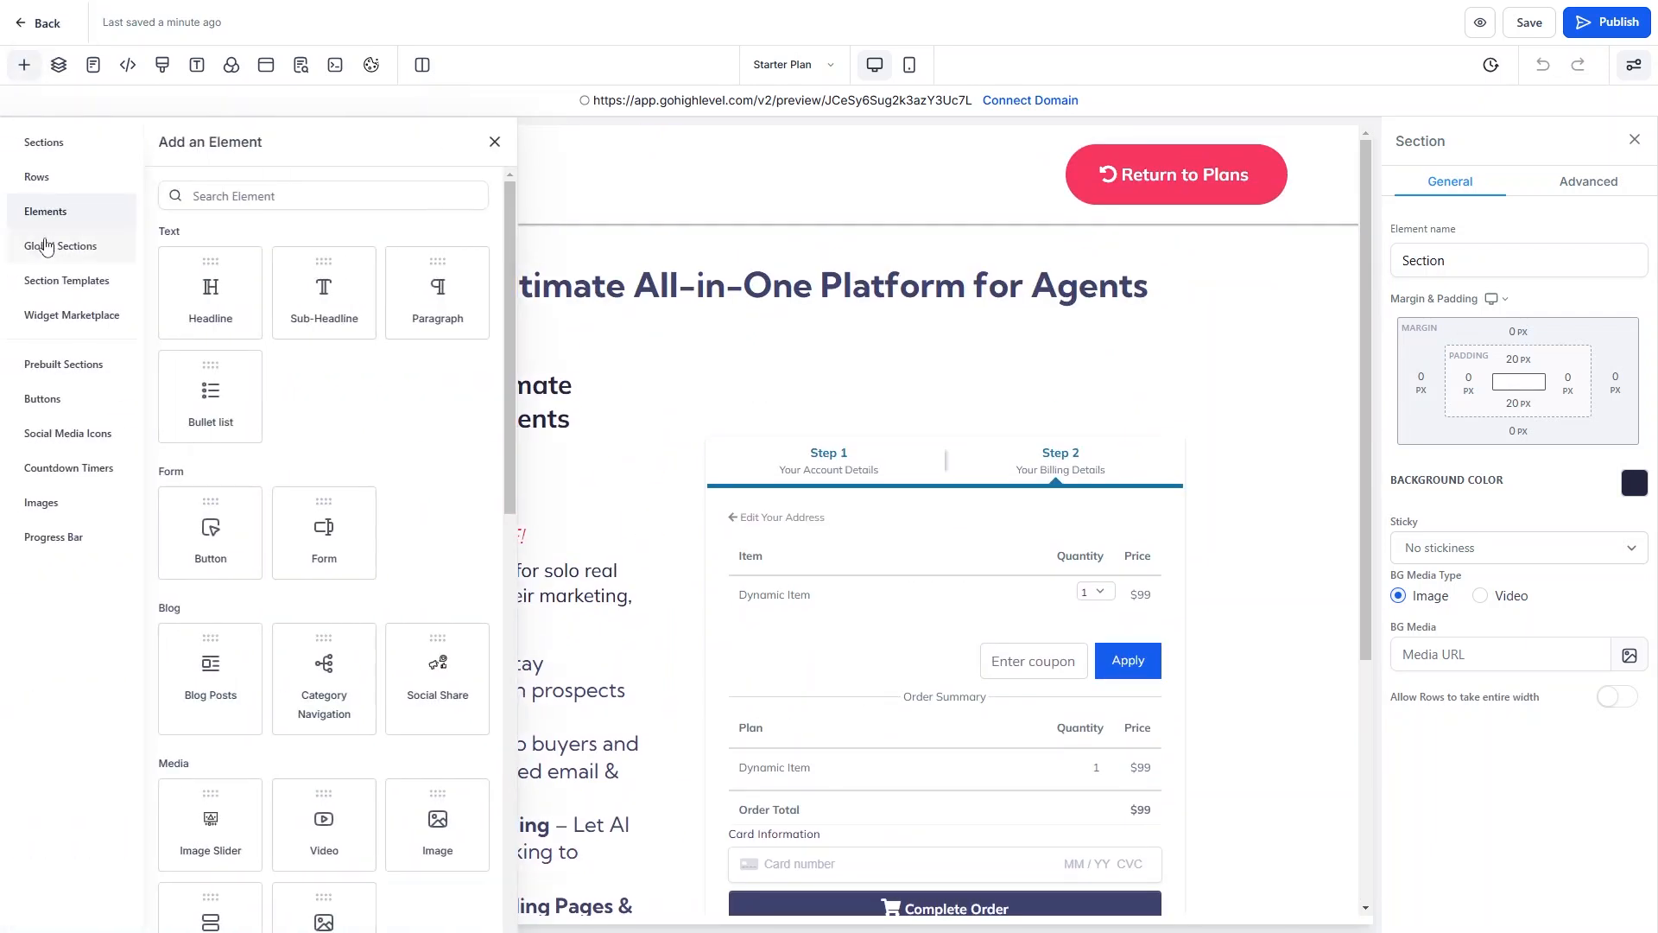
{"action": "scroll", "coordinate": [1121, 382], "scroll_direction": "down", "scroll_amount": 4}
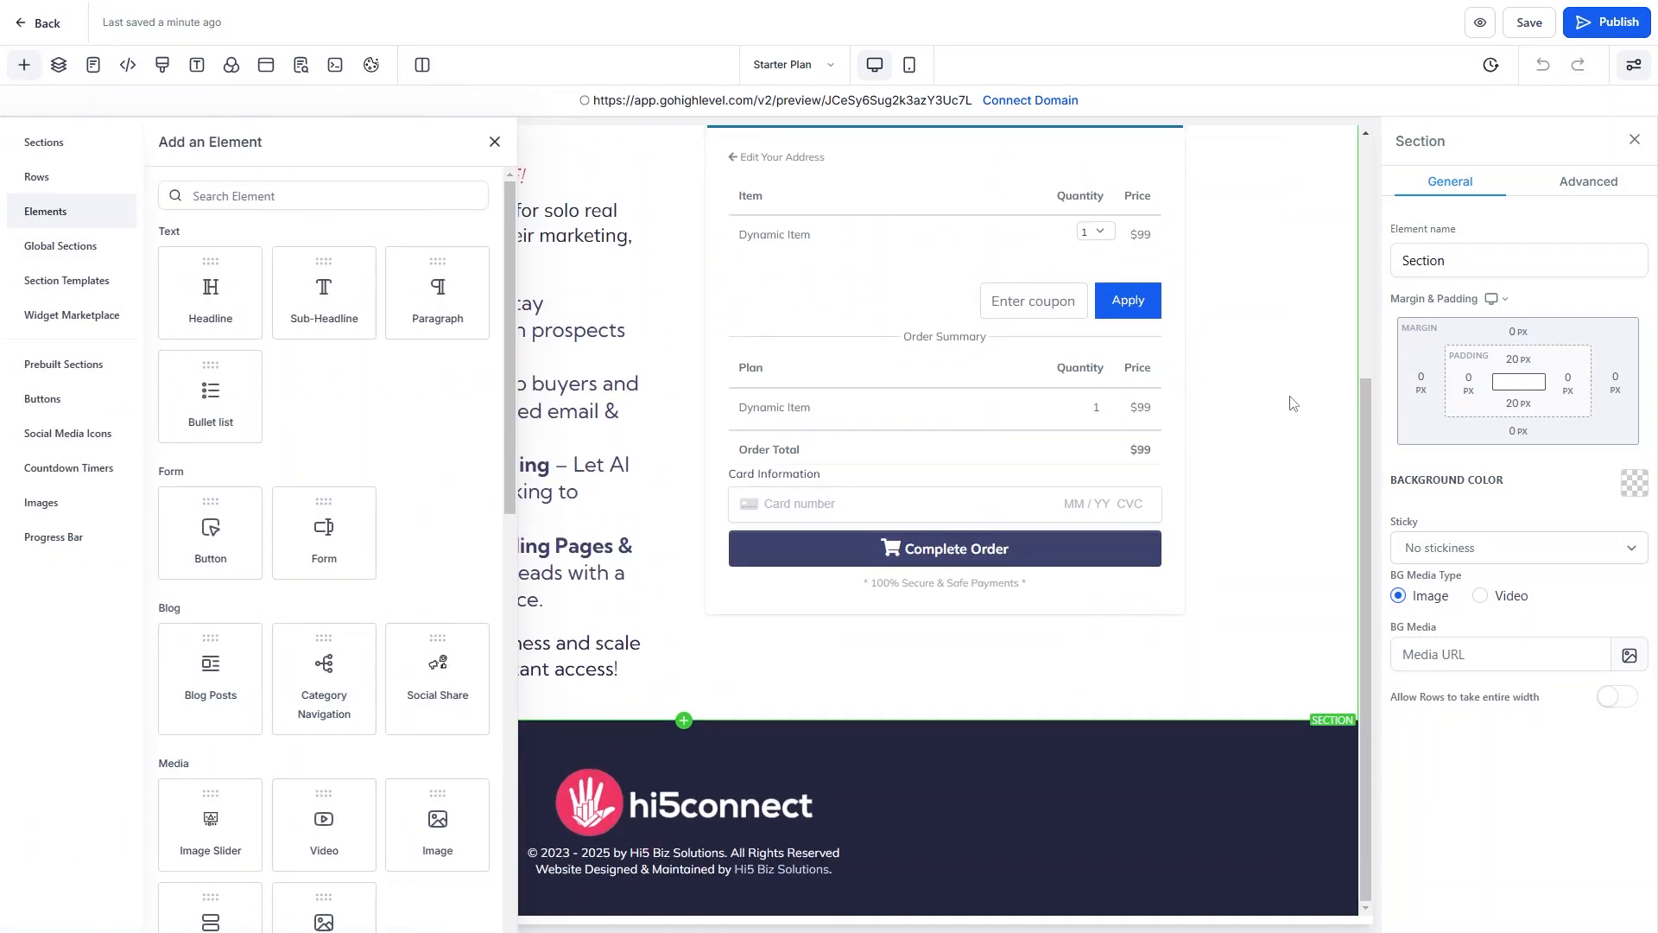
{"action": "left_click", "coordinate": [494, 143]}
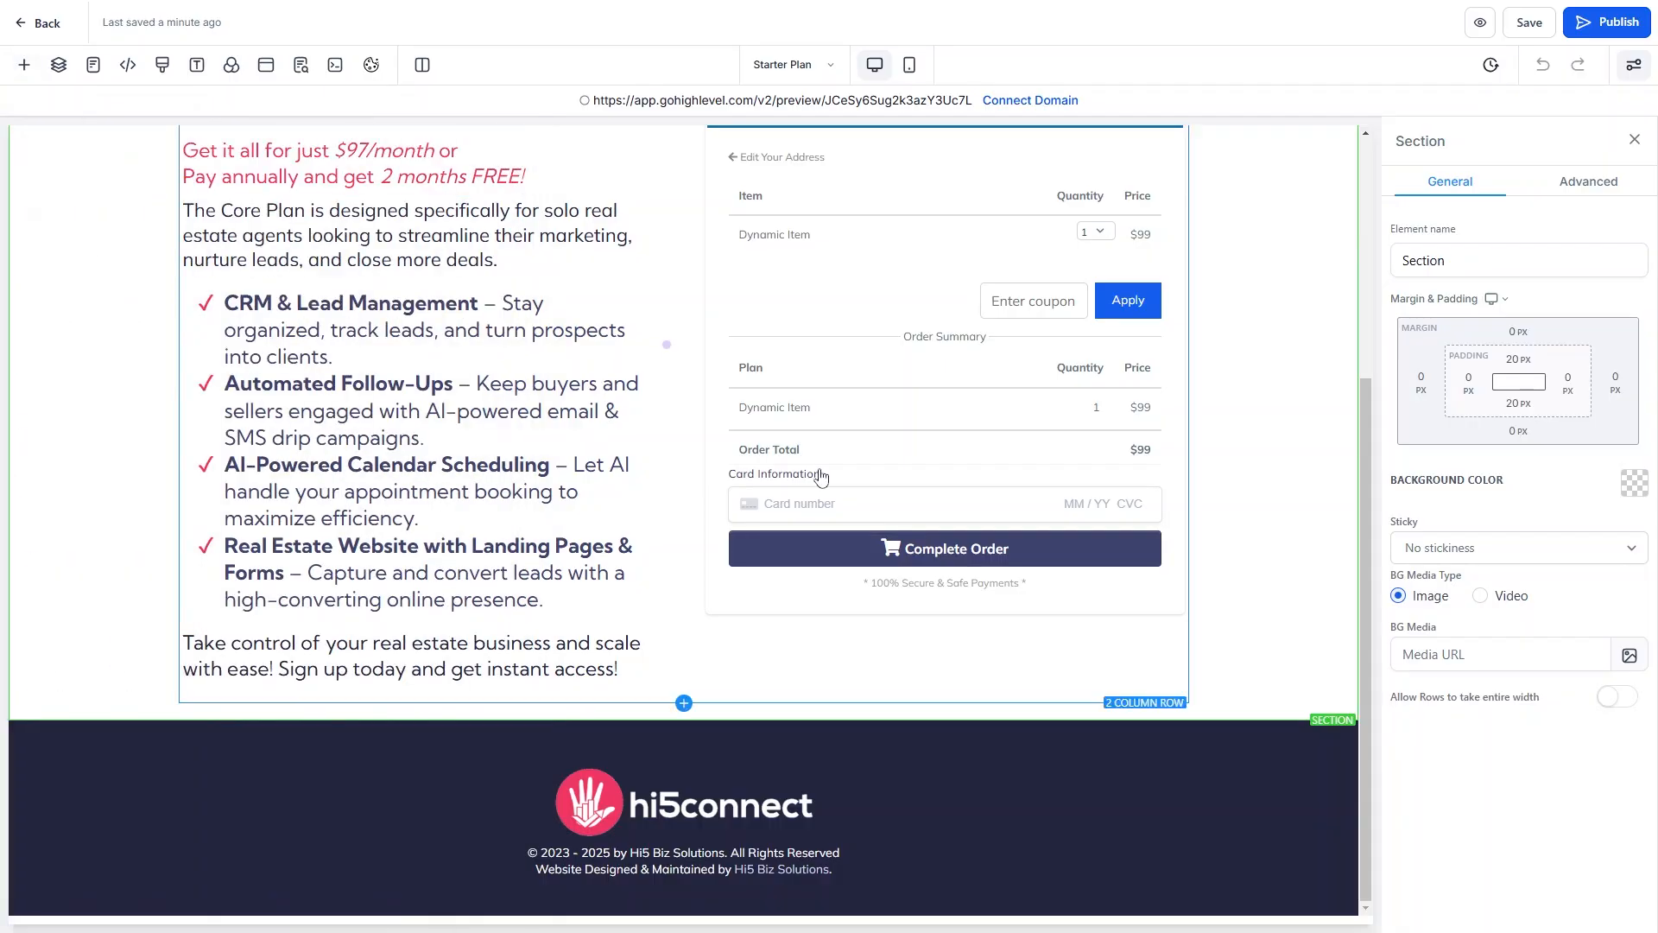
{"action": "left_click", "coordinate": [24, 65]}
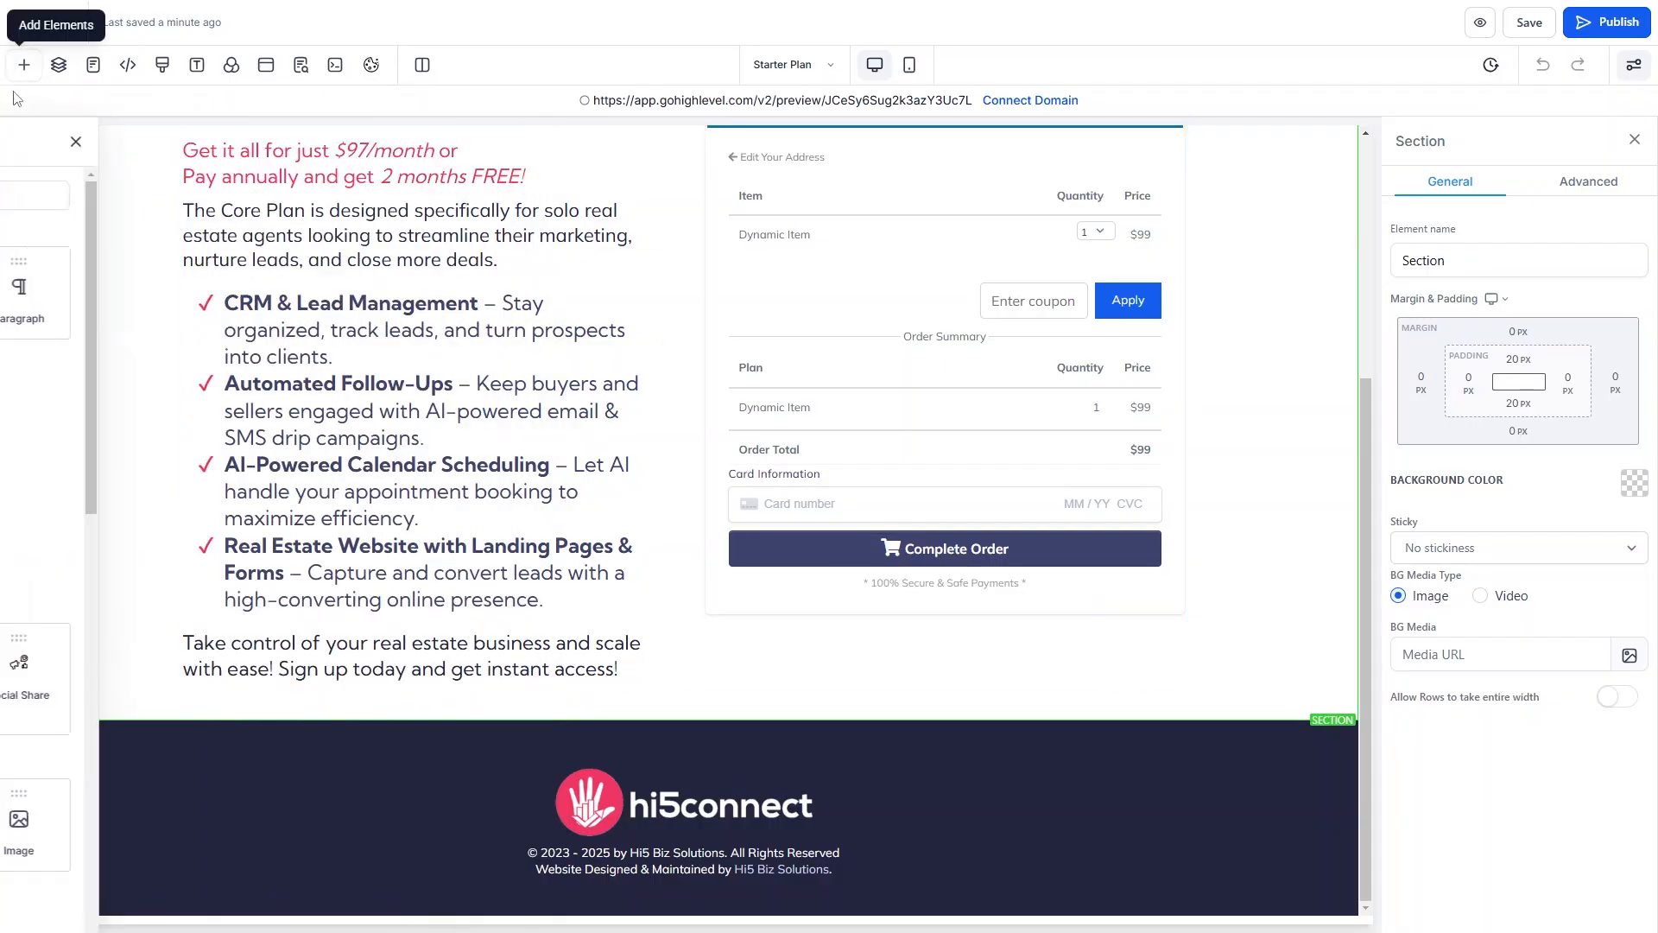
{"action": "left_click", "coordinate": [53, 141]}
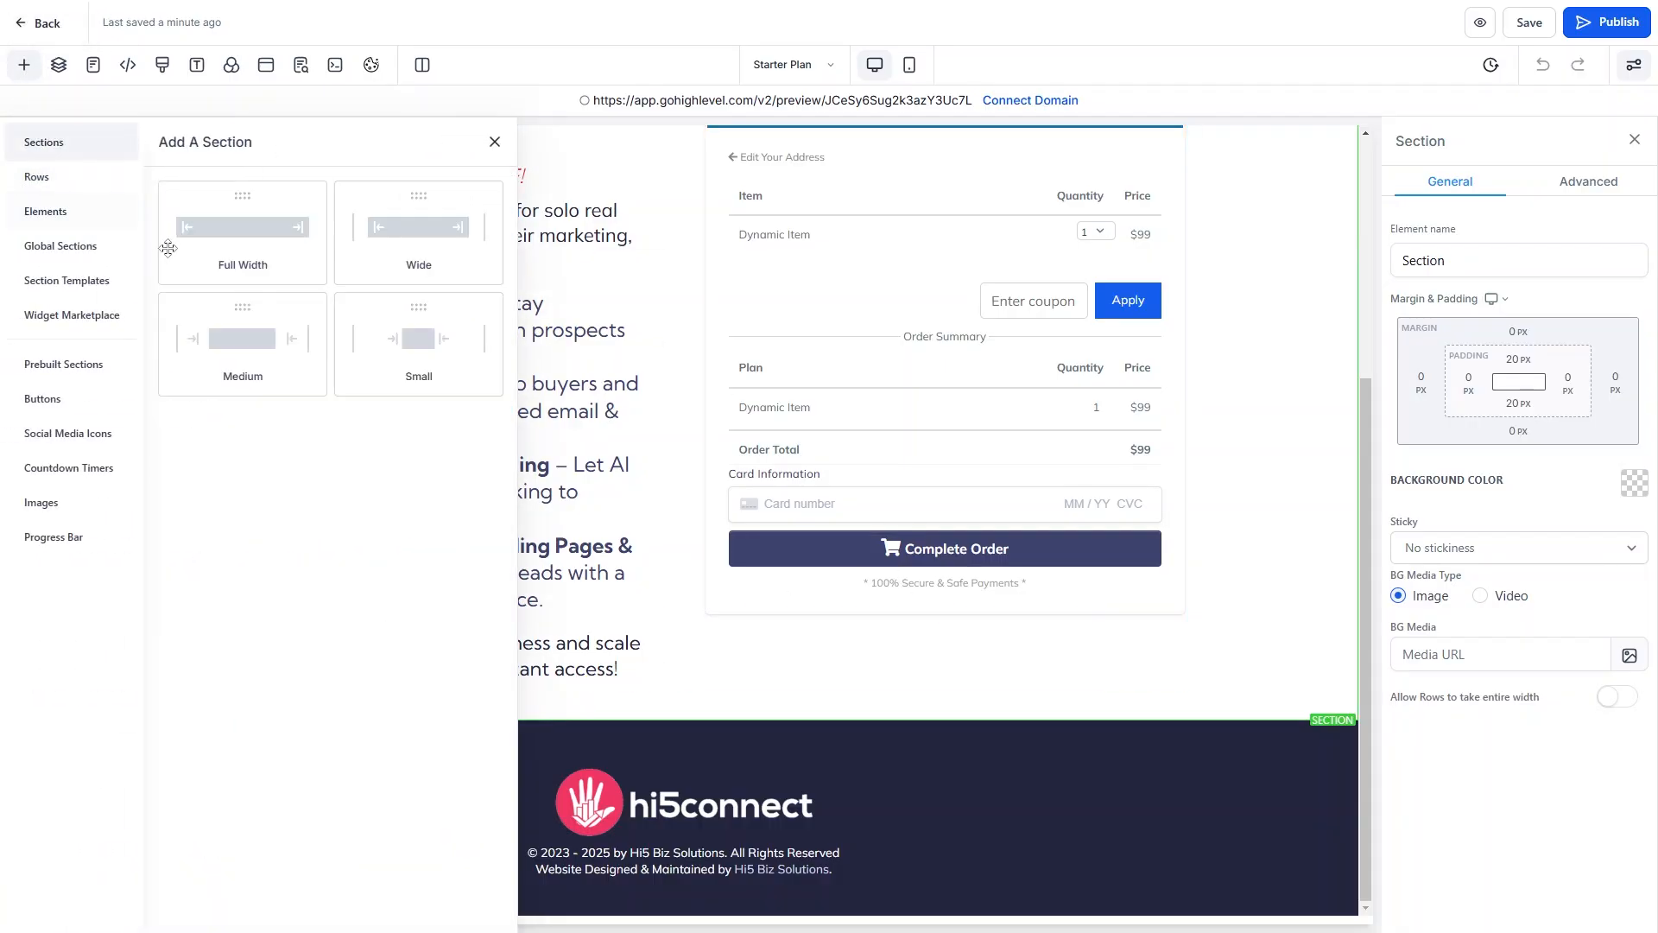
{"action": "left_click_drag", "start_coordinate": [242, 229], "coordinate": [796, 756]}
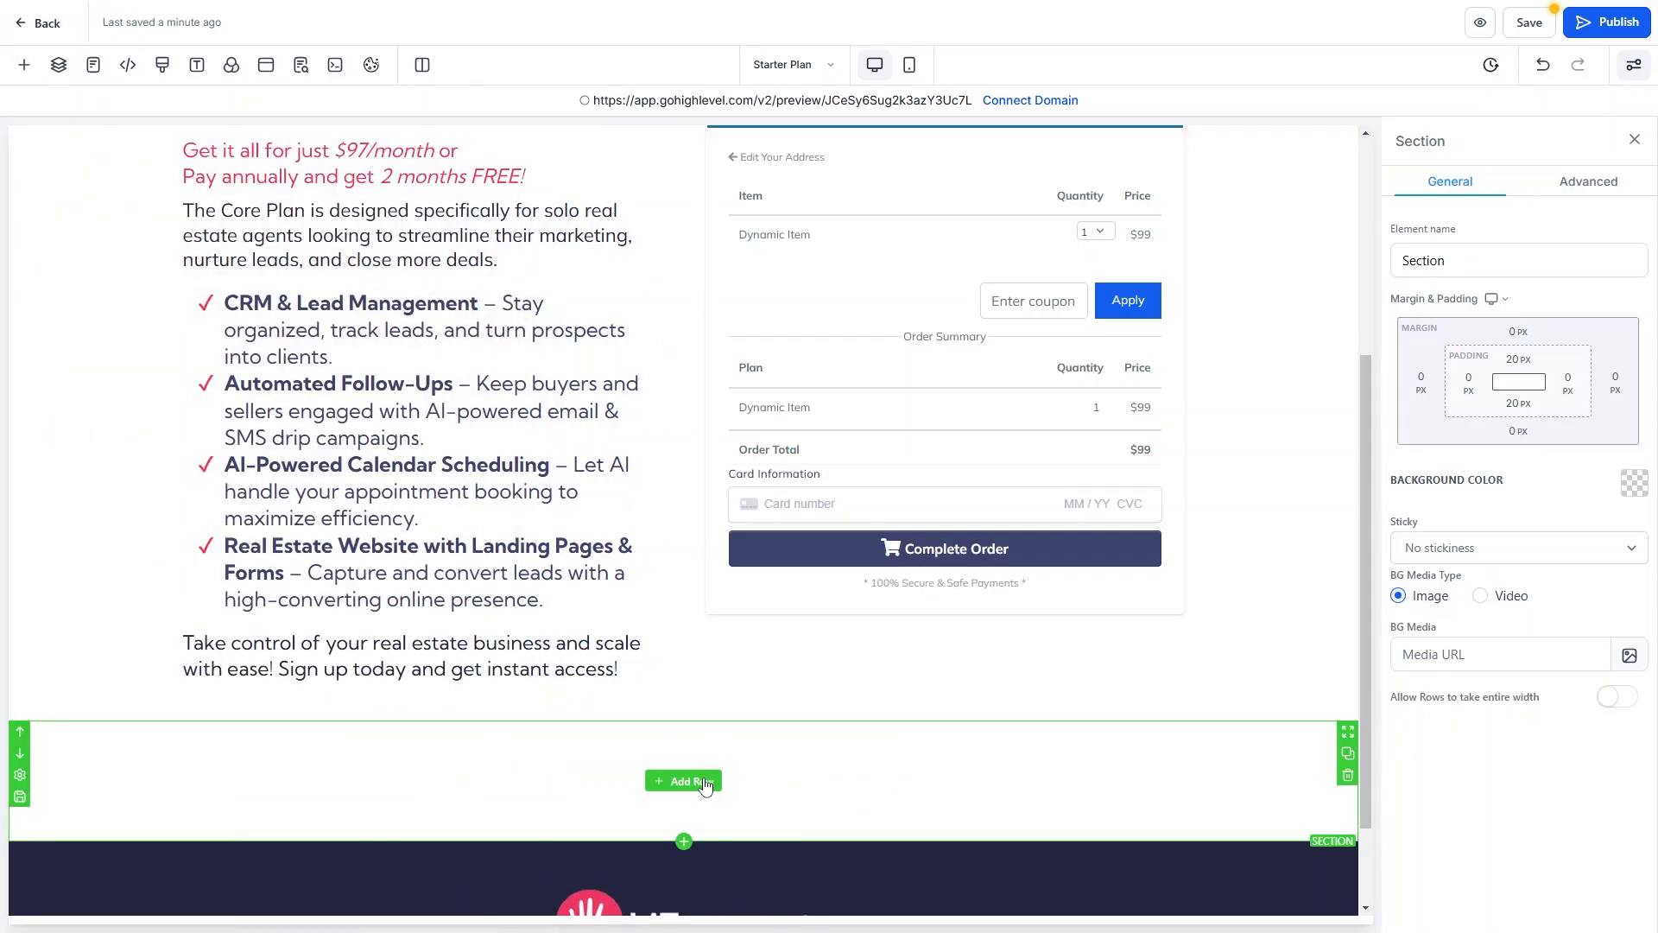
{"action": "left_click", "coordinate": [704, 782]}
Add a two-column row to the new section and select the benefits bullet list.
{"action": "left_click", "coordinate": [420, 242]}
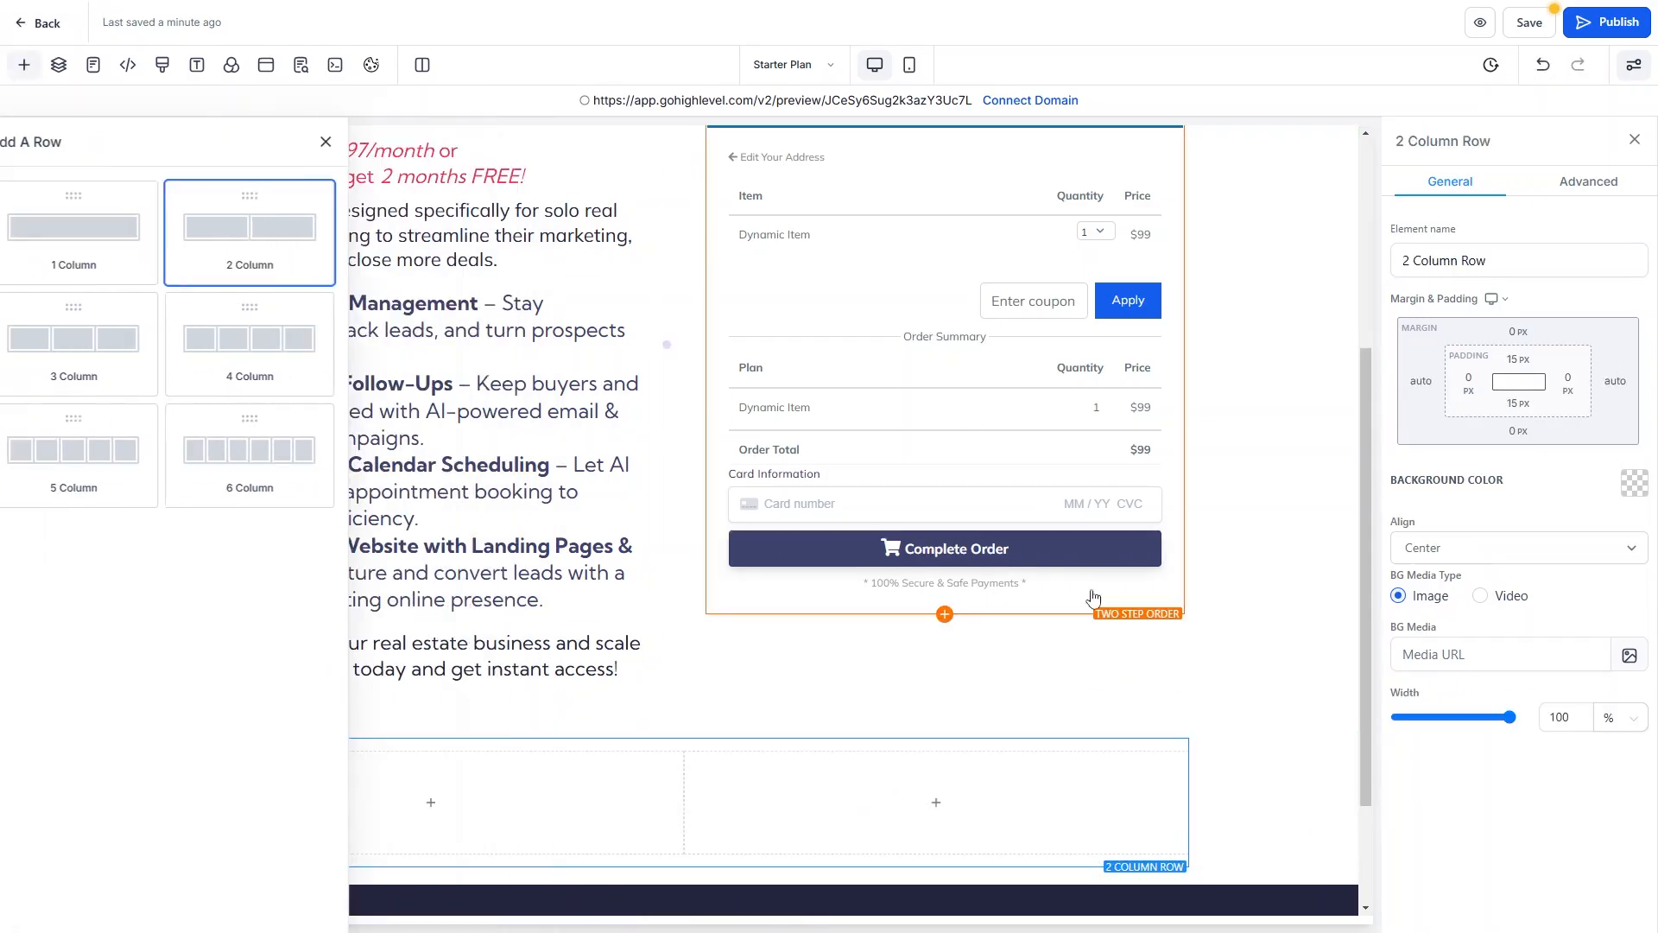
{"action": "scroll", "coordinate": [733, 635], "scroll_direction": "down", "scroll_amount": 2}
{"action": "scroll", "coordinate": [731, 635], "scroll_direction": "up", "scroll_amount": 3}
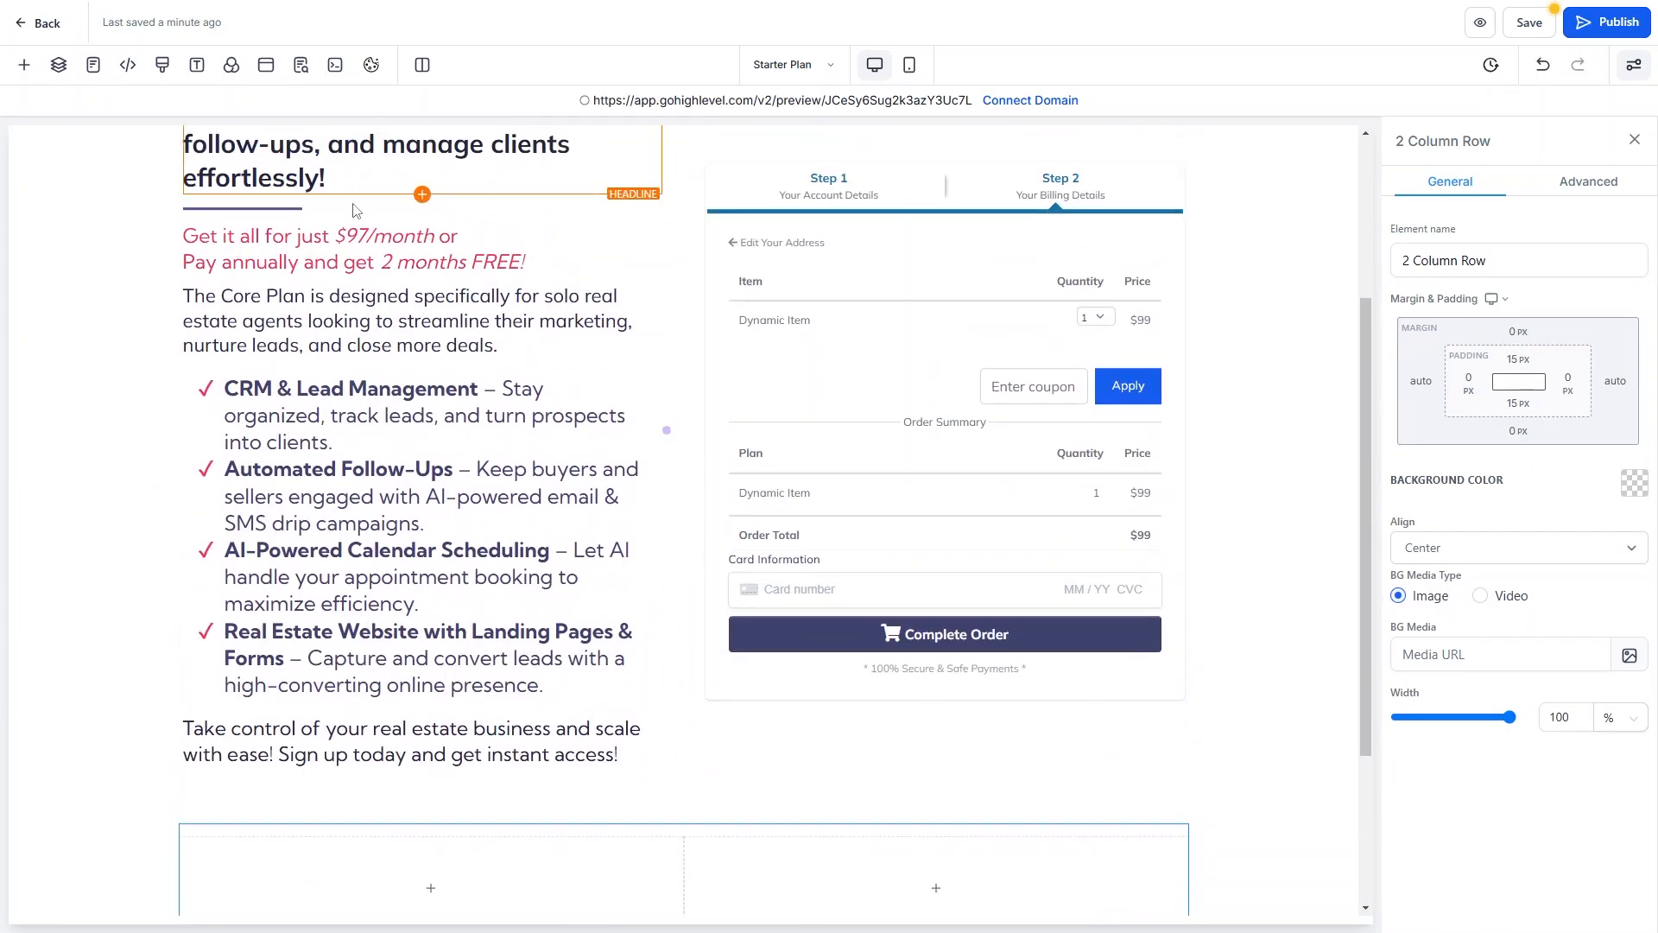
{"action": "left_click", "coordinate": [431, 888]}
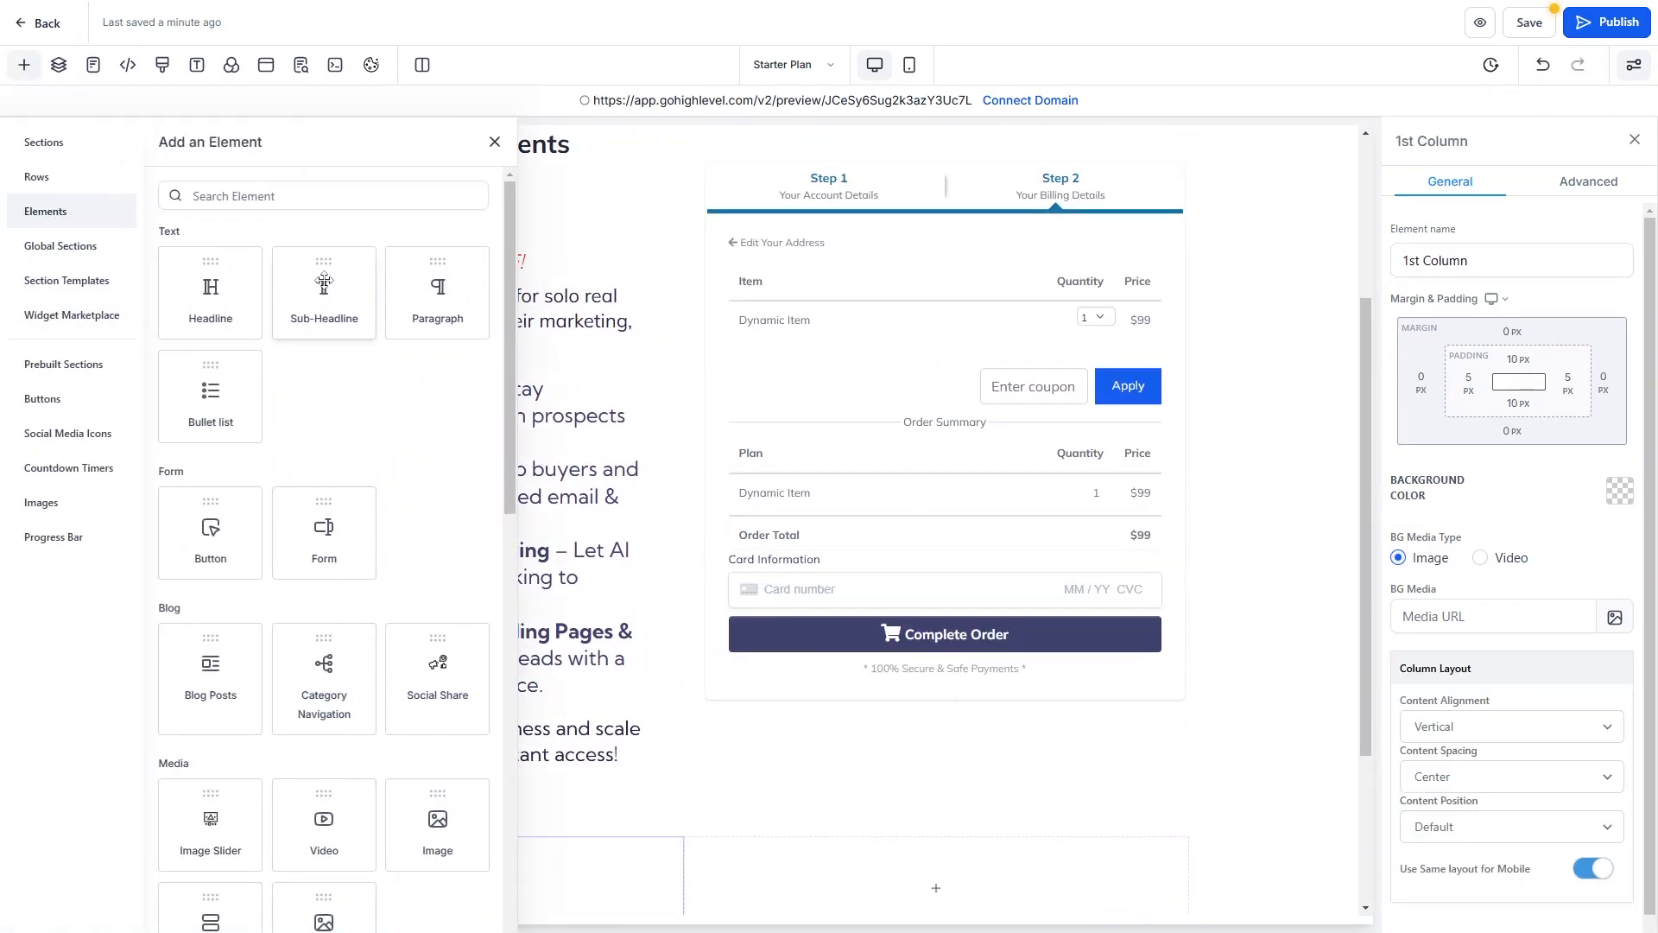
{"action": "scroll", "coordinate": [594, 370], "scroll_direction": "down", "scroll_amount": 3}
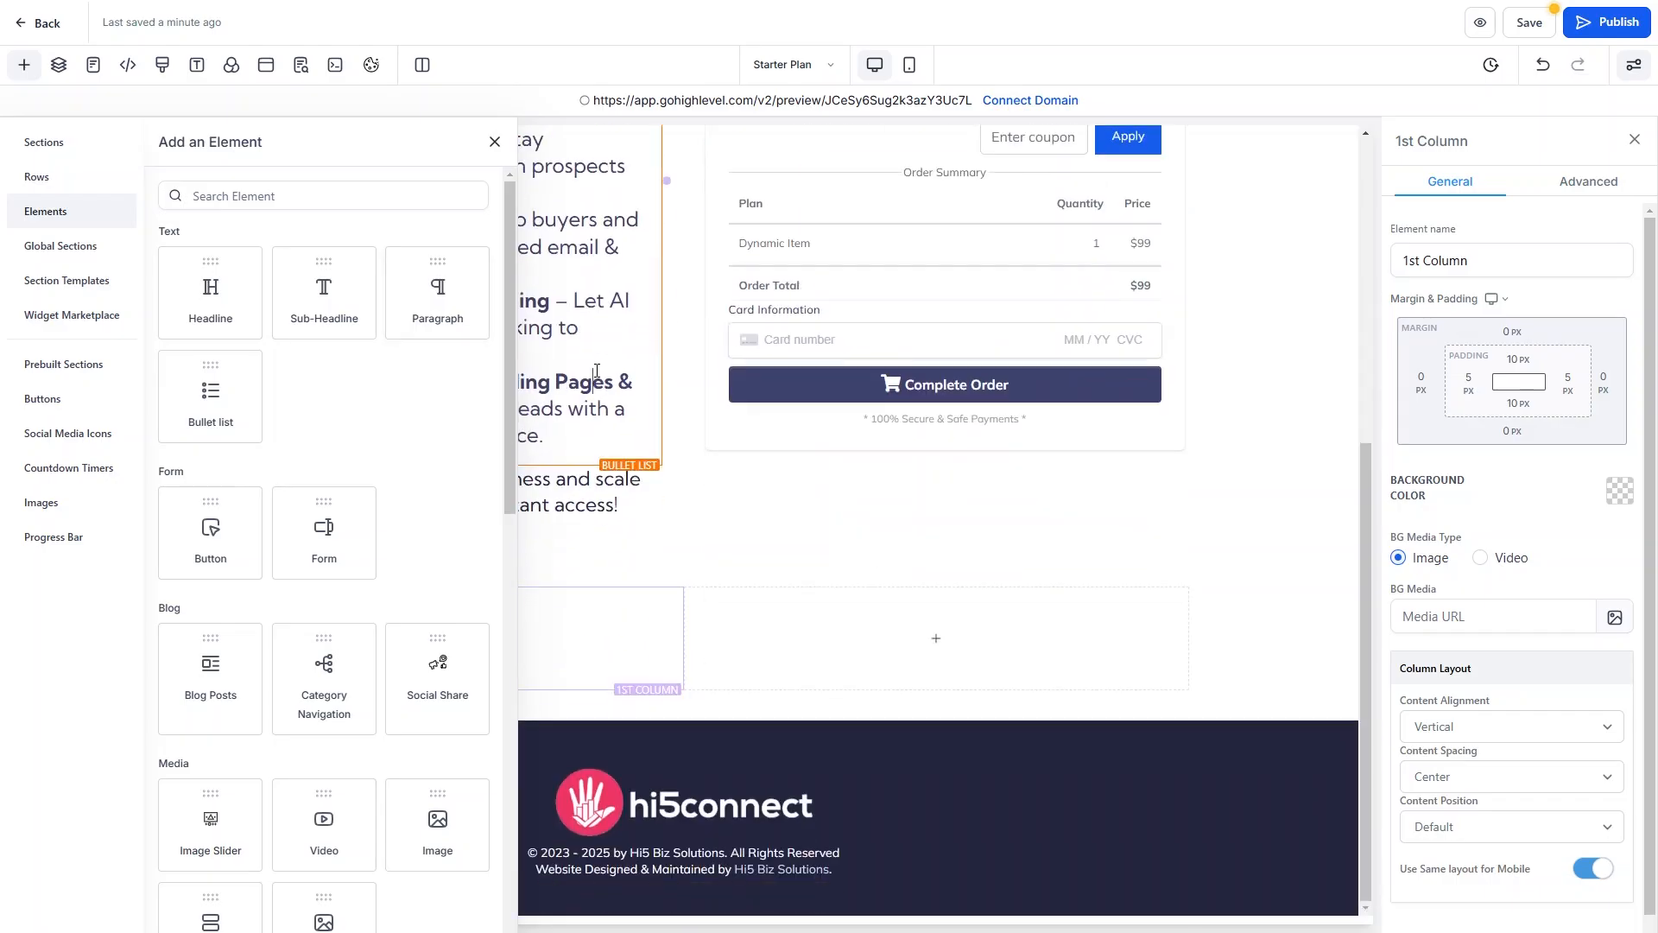
{"action": "left_click", "coordinate": [597, 370]}
{"action": "scroll", "coordinate": [346, 432], "scroll_direction": "up", "scroll_amount": 3}
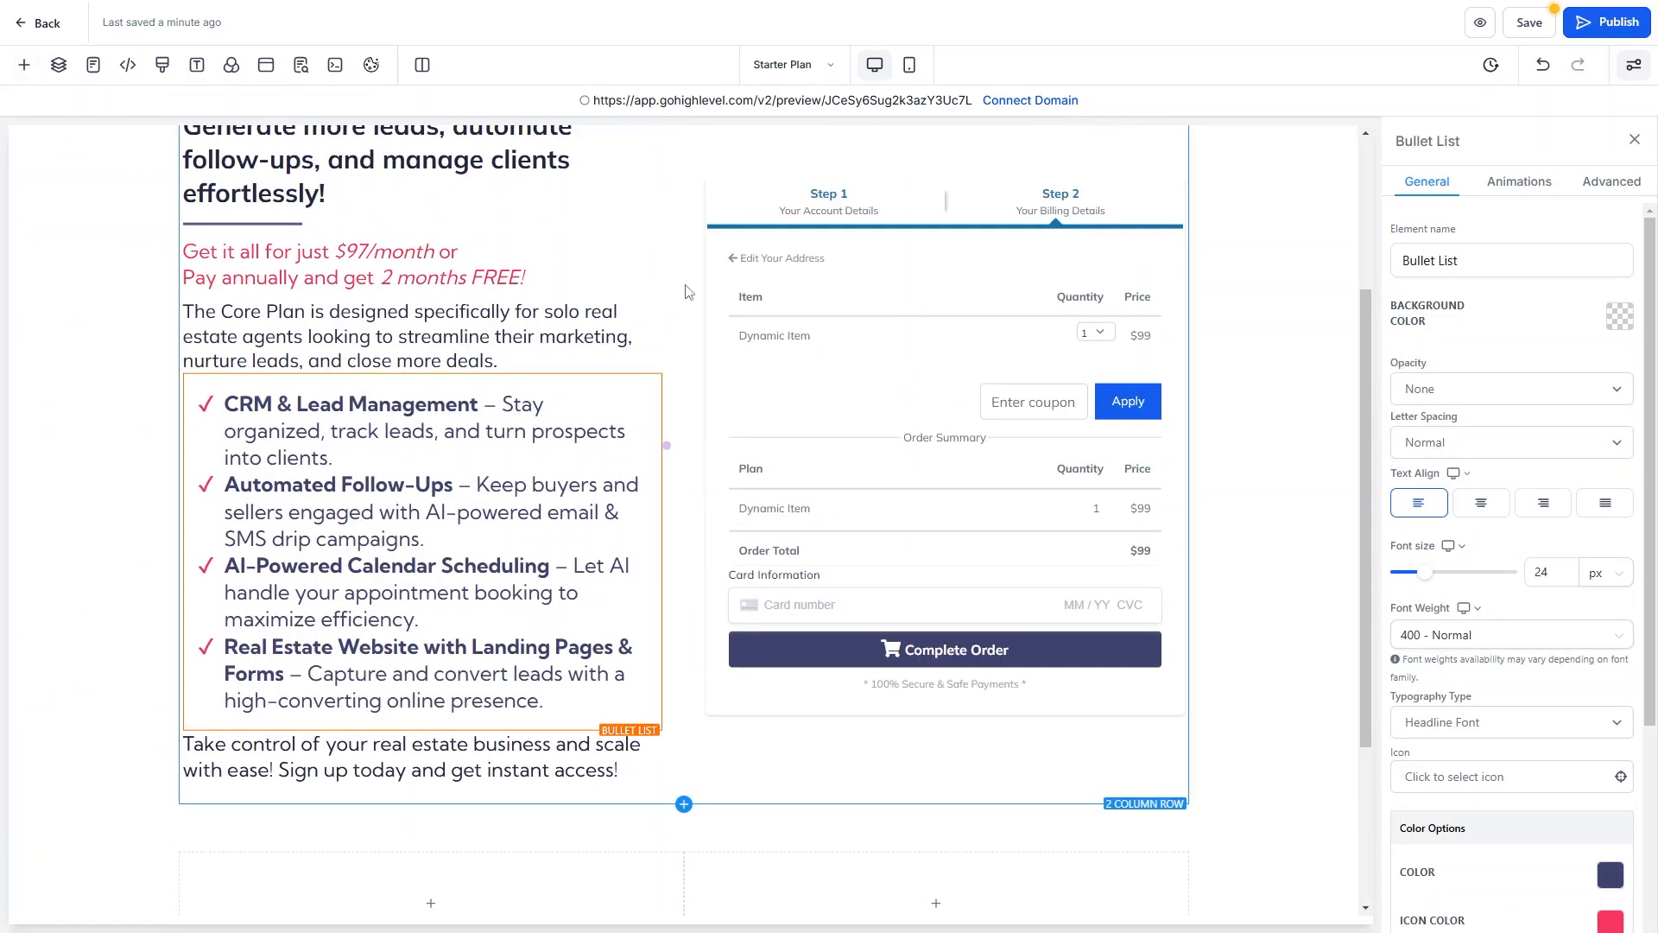
{"action": "scroll", "coordinate": [903, 414], "scroll_direction": "up", "scroll_amount": 2}
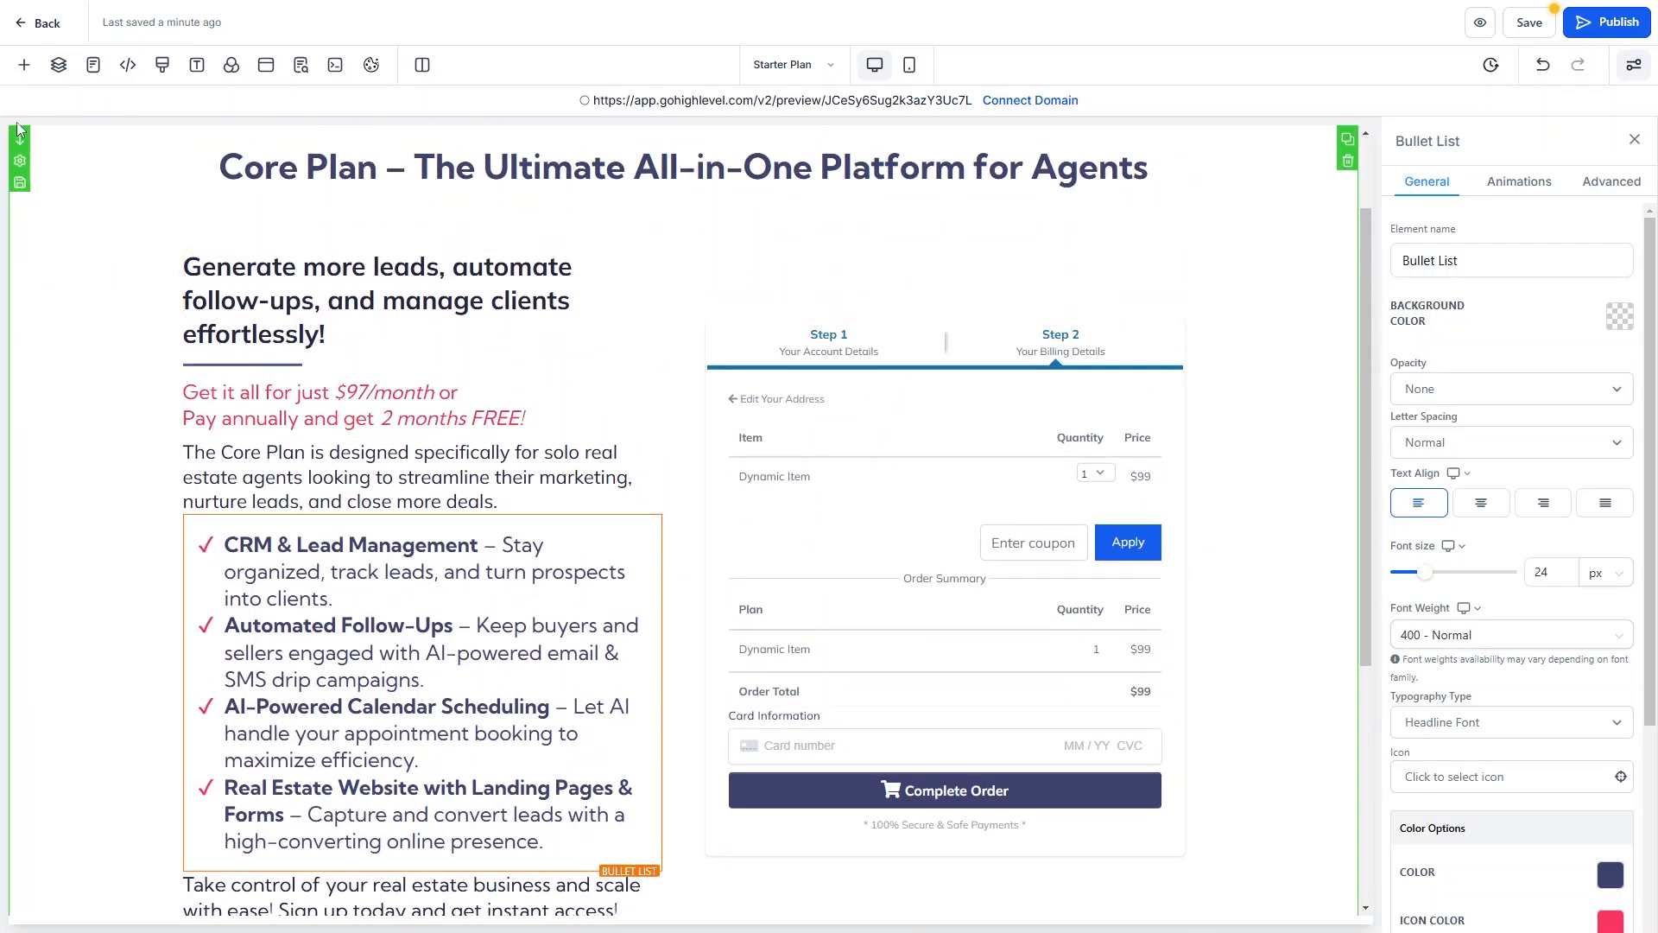
Insert a 2 Step Order form from Order Elements above the existing checkout.
{"action": "left_click", "coordinate": [25, 65]}
{"action": "scroll", "coordinate": [253, 675], "scroll_direction": "down", "scroll_amount": 8}
{"action": "scroll", "coordinate": [253, 675], "scroll_direction": "down", "scroll_amount": 5}
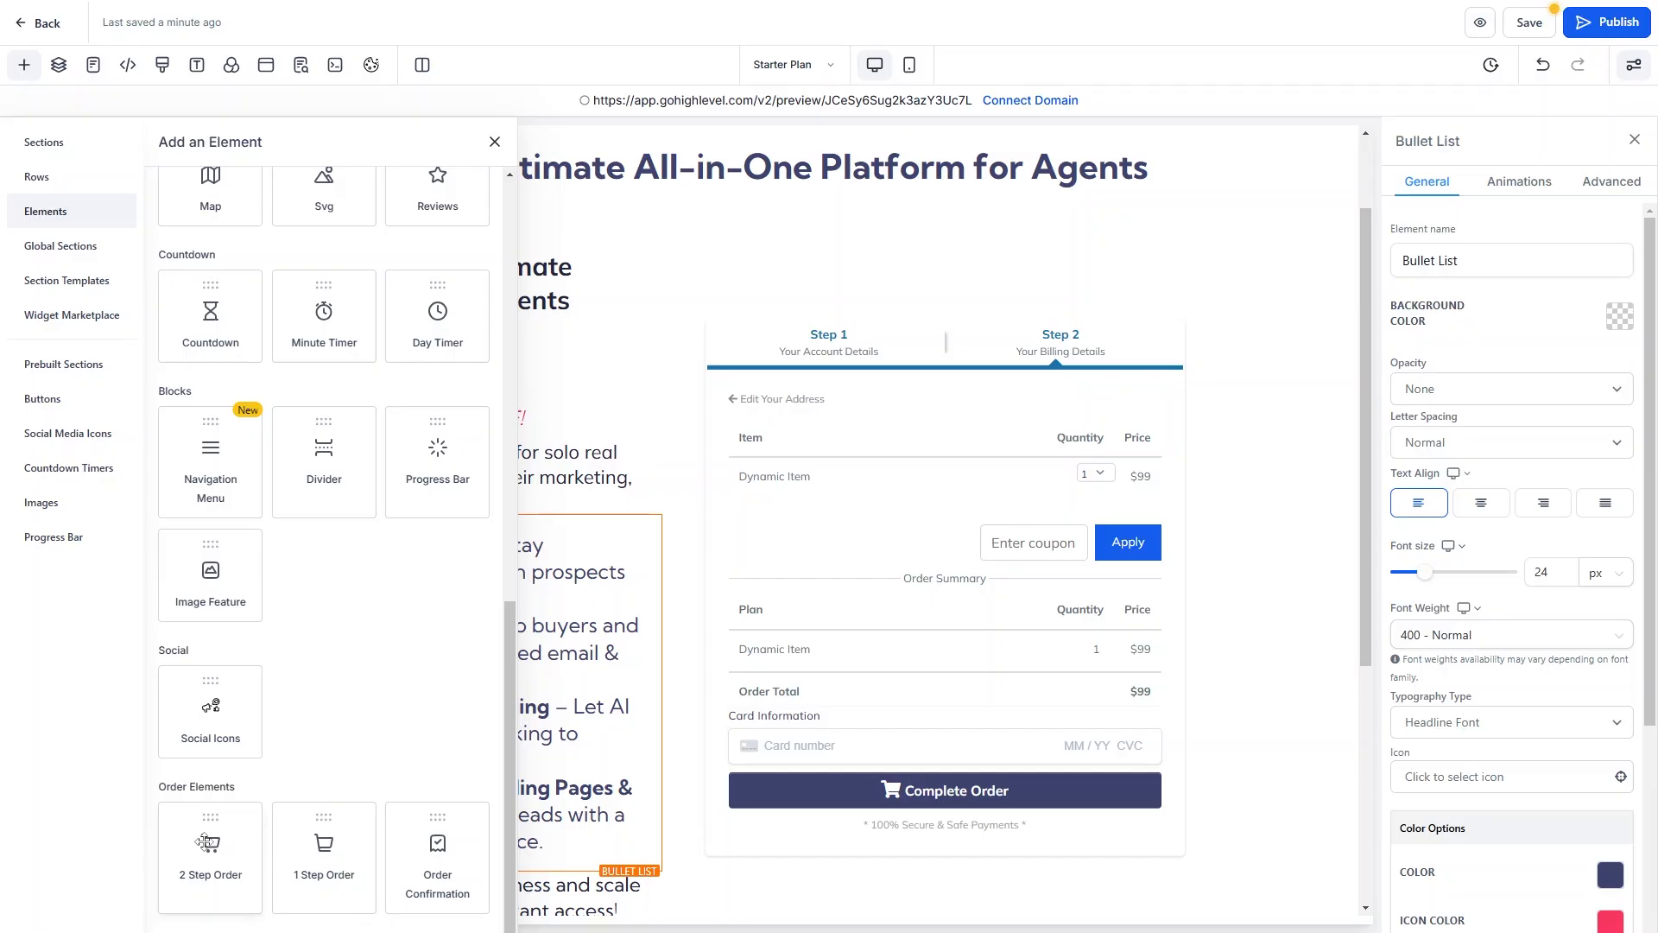
{"action": "left_click_drag", "start_coordinate": [201, 845], "coordinate": [829, 471]}
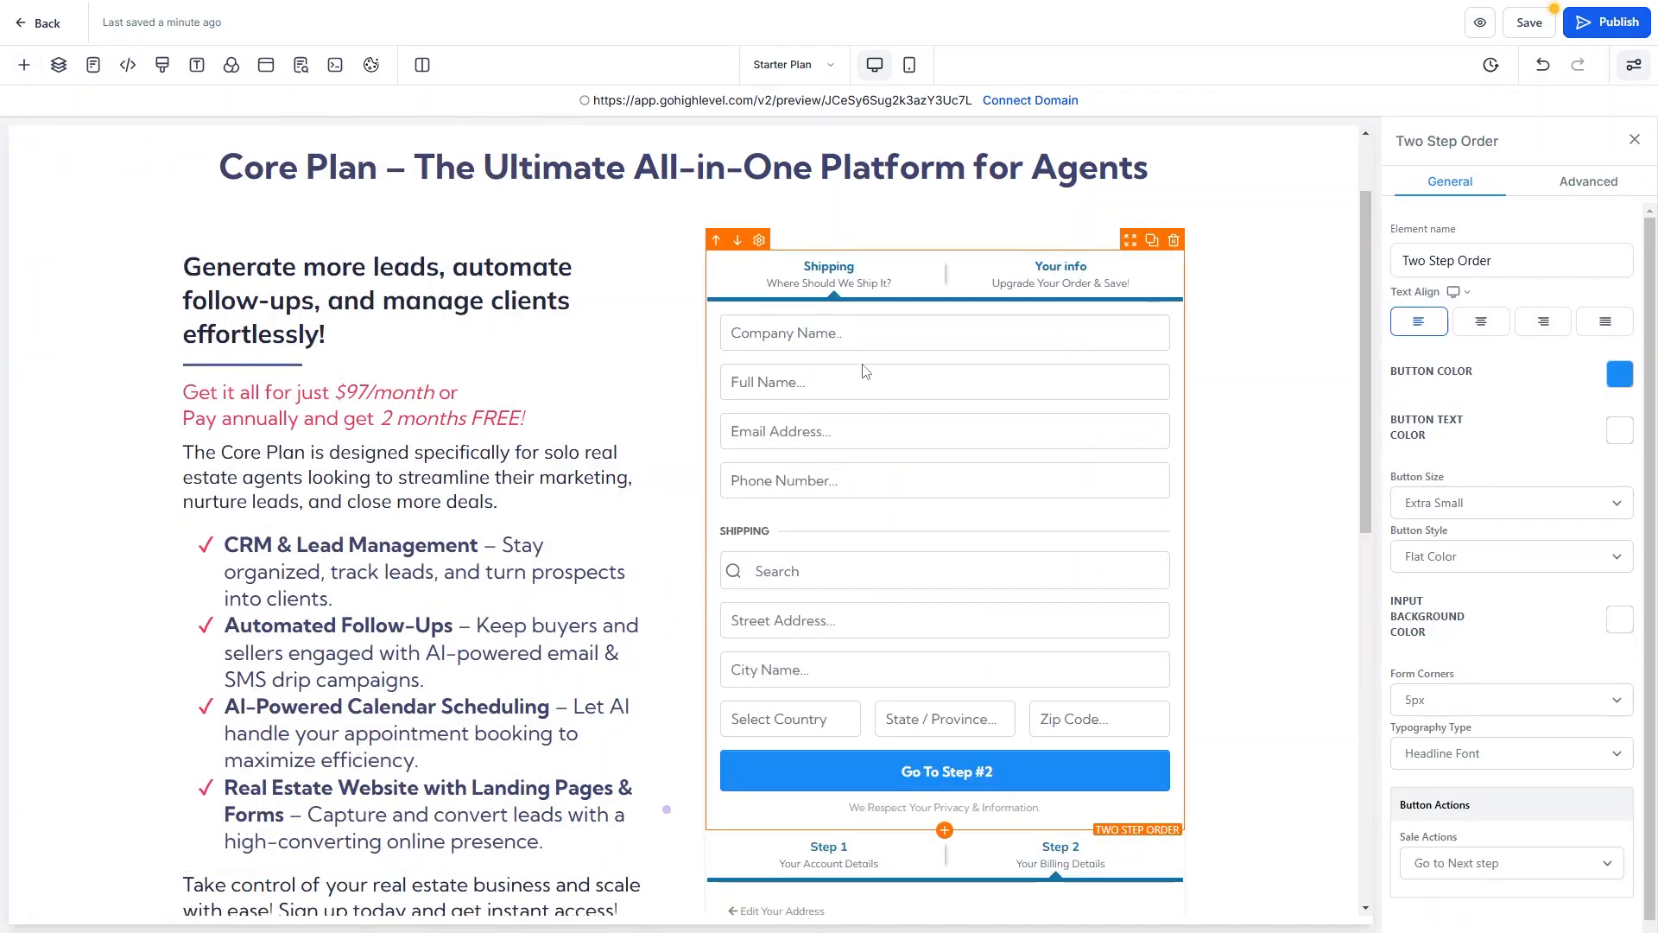
{"action": "scroll", "coordinate": [870, 635], "scroll_direction": "down", "scroll_amount": 4}
{"action": "left_click", "coordinate": [869, 637]}
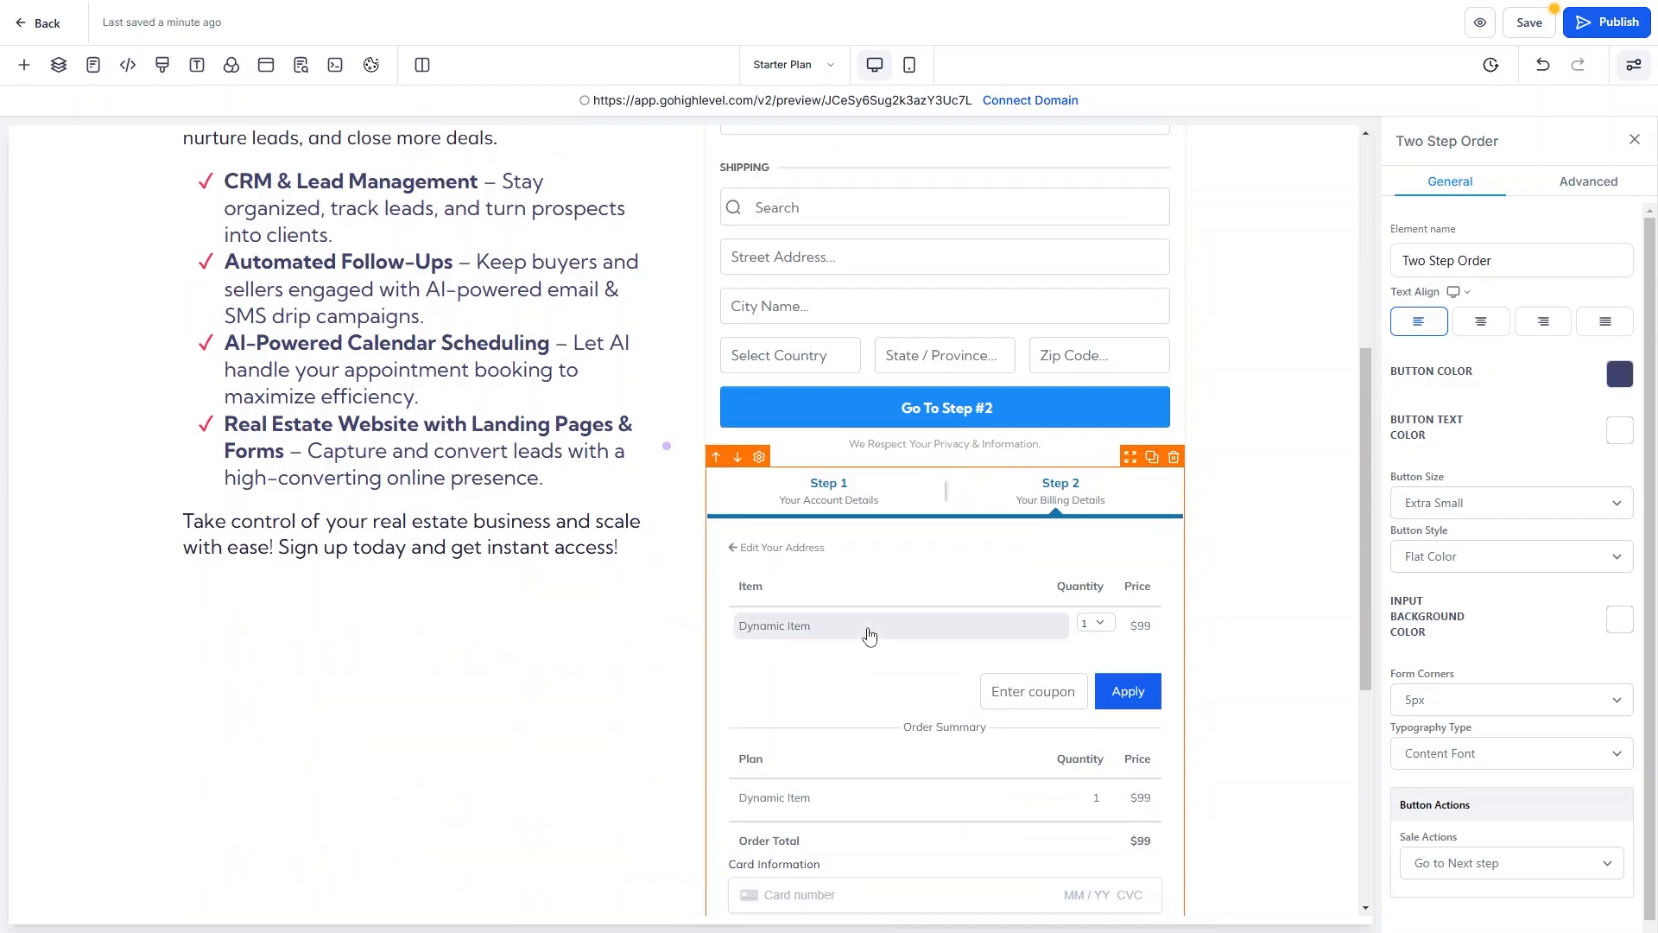
{"action": "left_click", "coordinate": [1173, 457]}
{"action": "scroll", "coordinate": [1040, 671], "scroll_direction": "up", "scroll_amount": 2}
{"action": "scroll", "coordinate": [1041, 671], "scroll_direction": "up", "scroll_amount": 3}
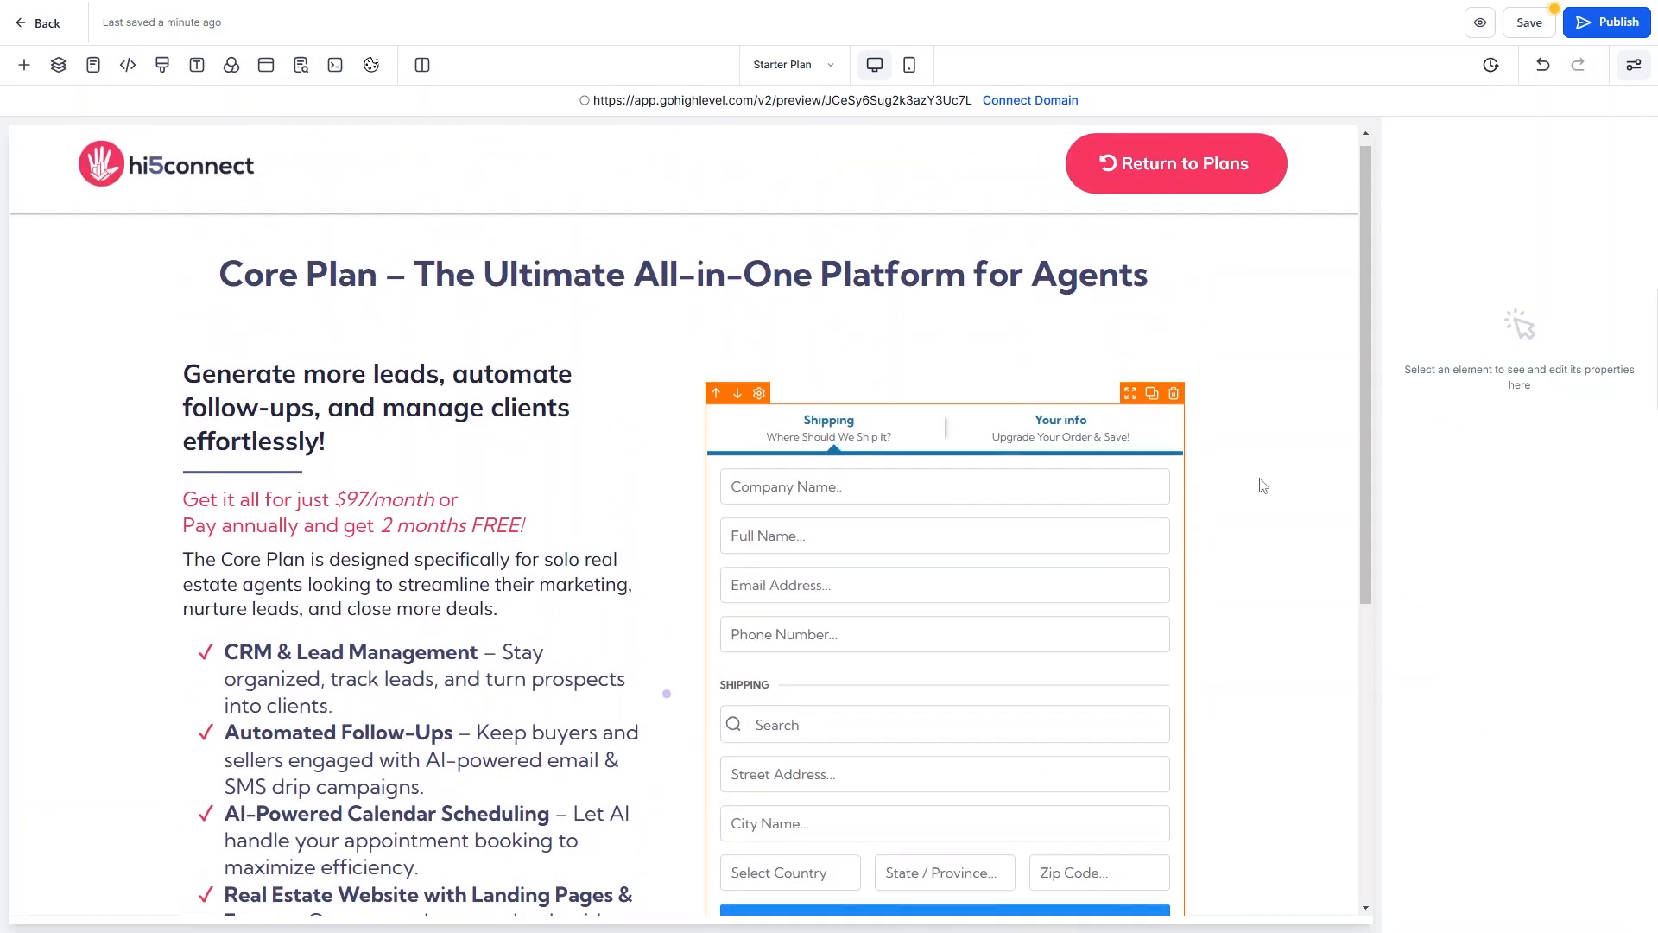
{"action": "left_click", "coordinate": [879, 435]}
{"action": "left_click", "coordinate": [1470, 260]}
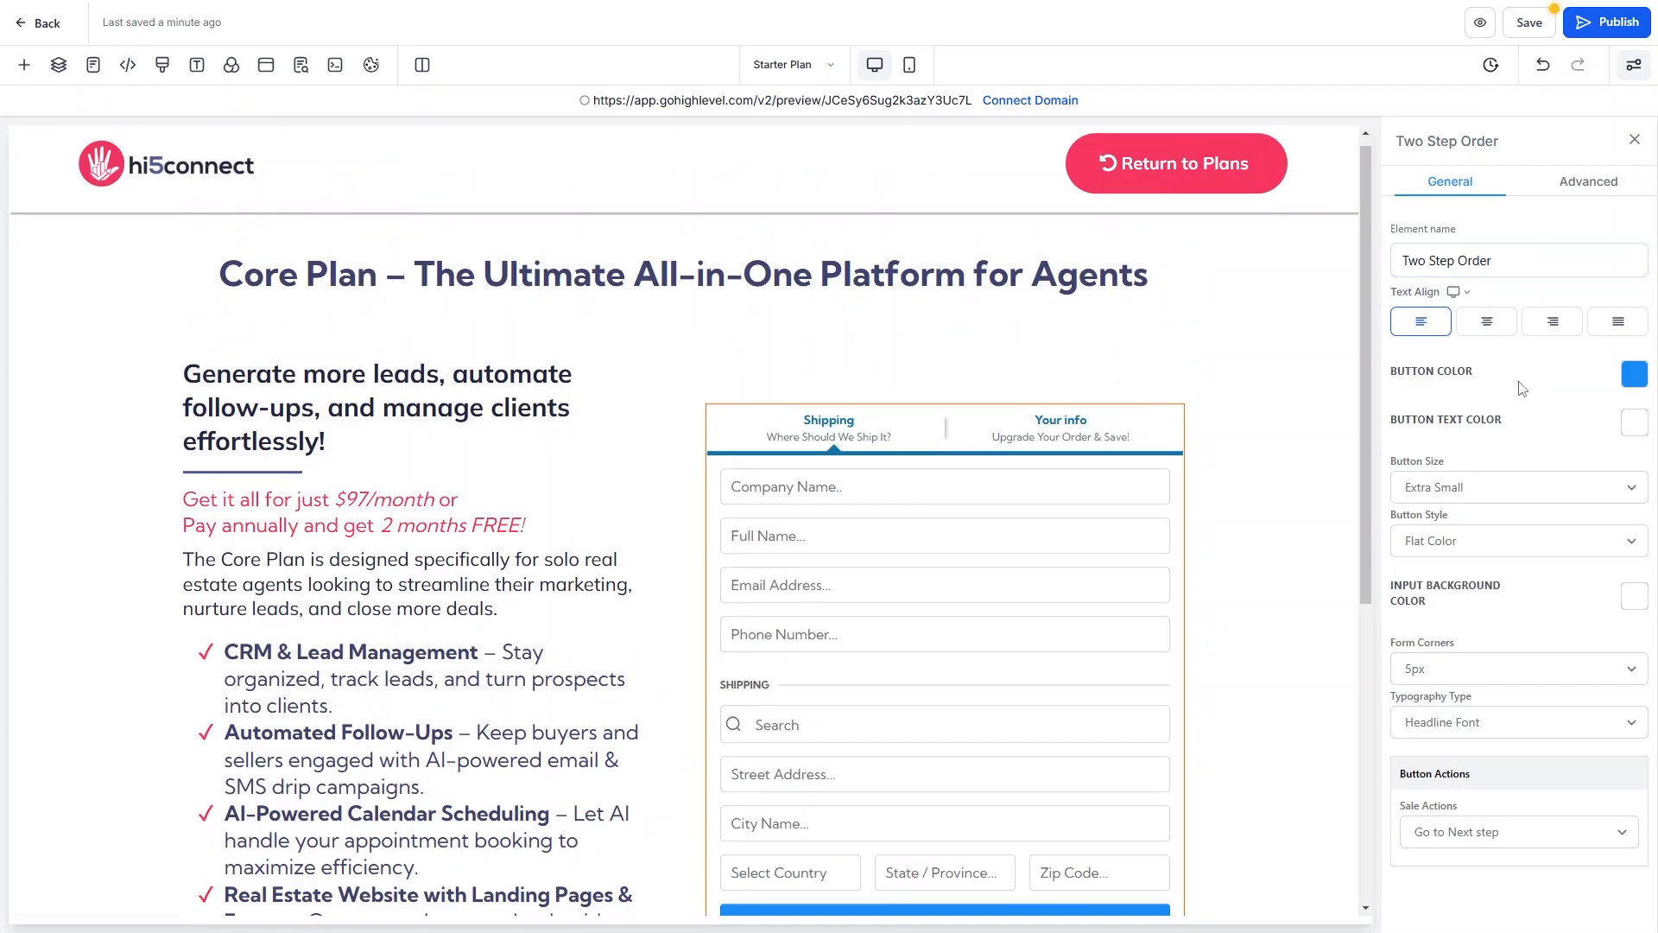
{"action": "left_click", "coordinate": [1635, 378]}
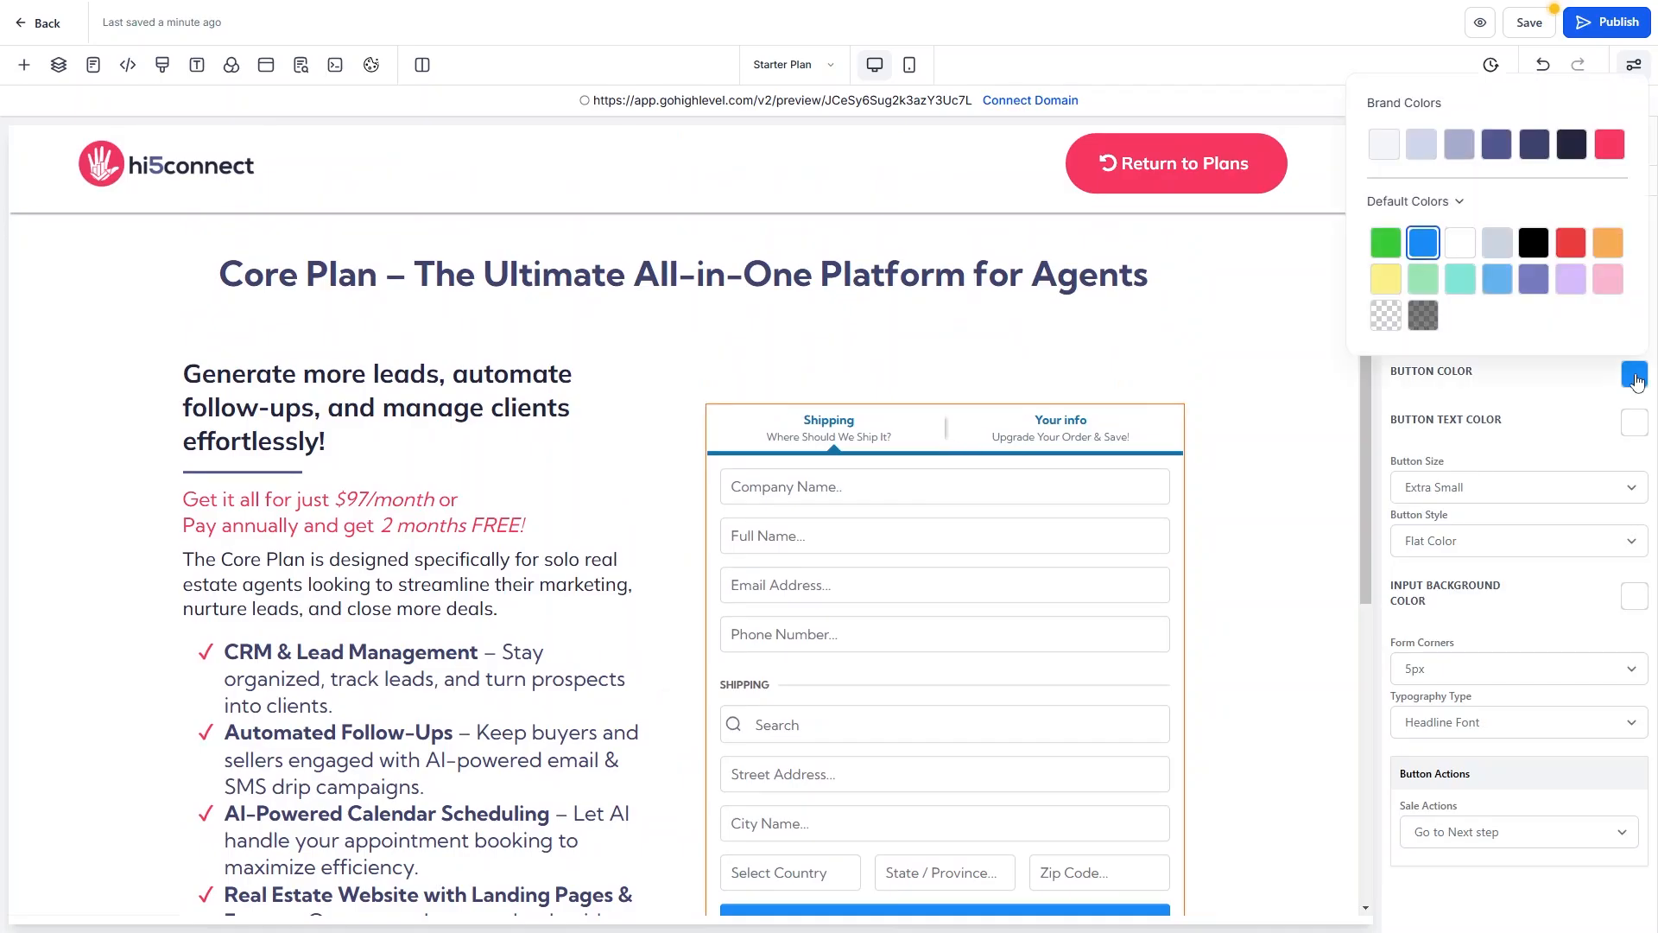
{"action": "left_click", "coordinate": [1610, 147]}
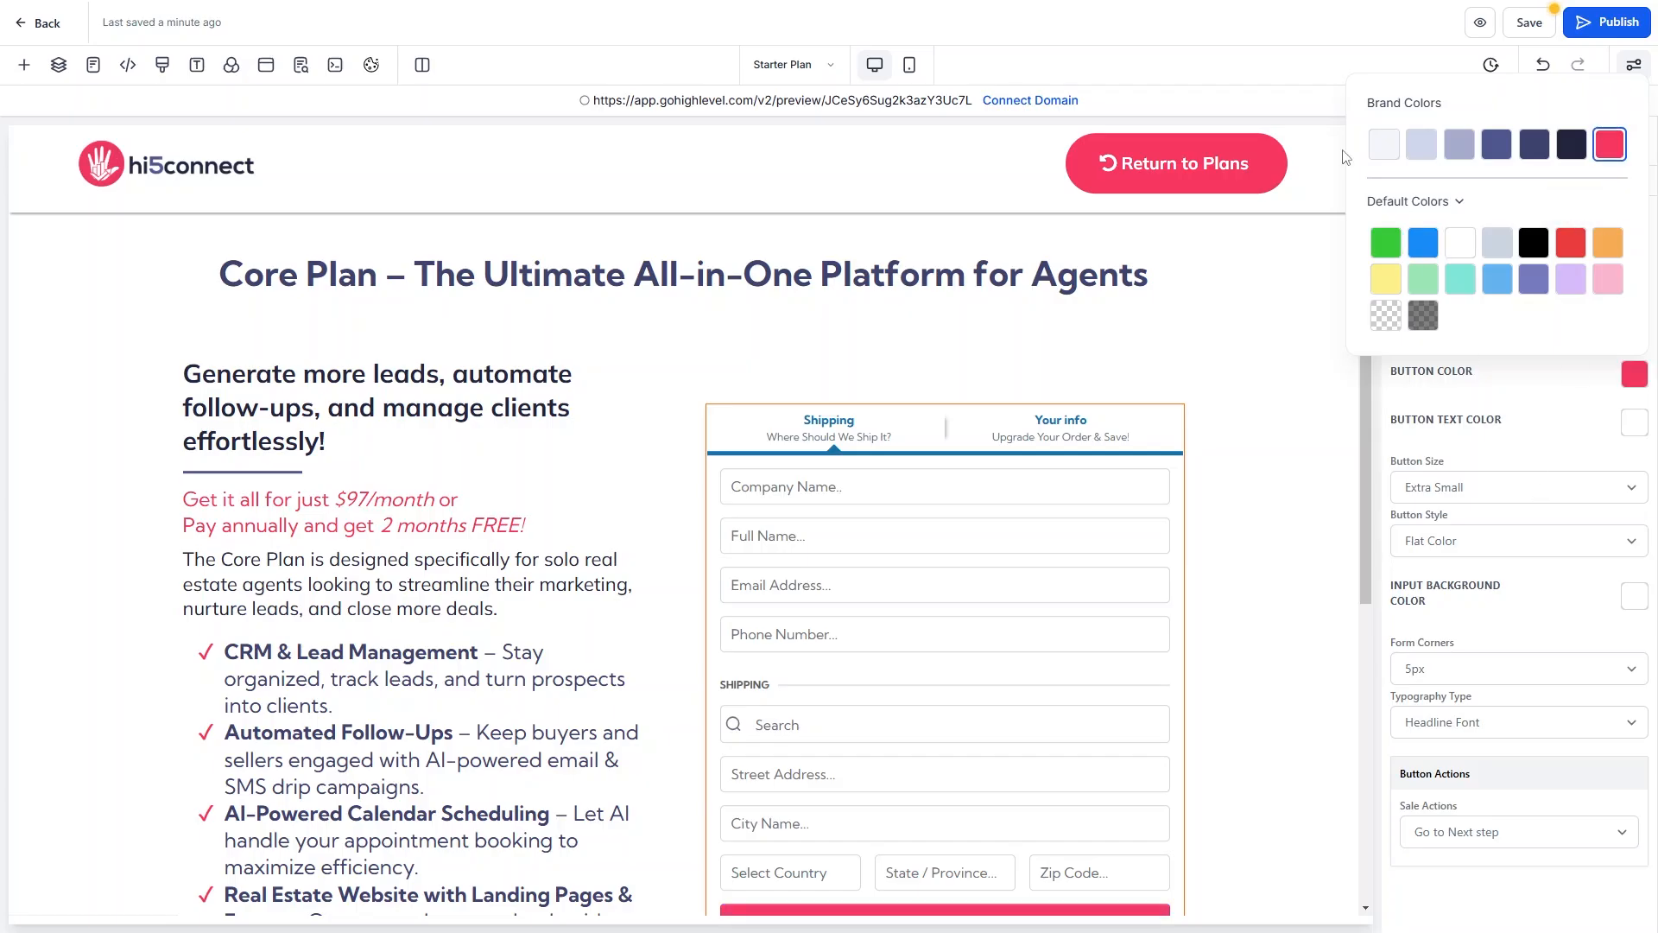
{"action": "left_click_drag", "start_coordinate": [1369, 104], "coordinate": [1455, 109]}
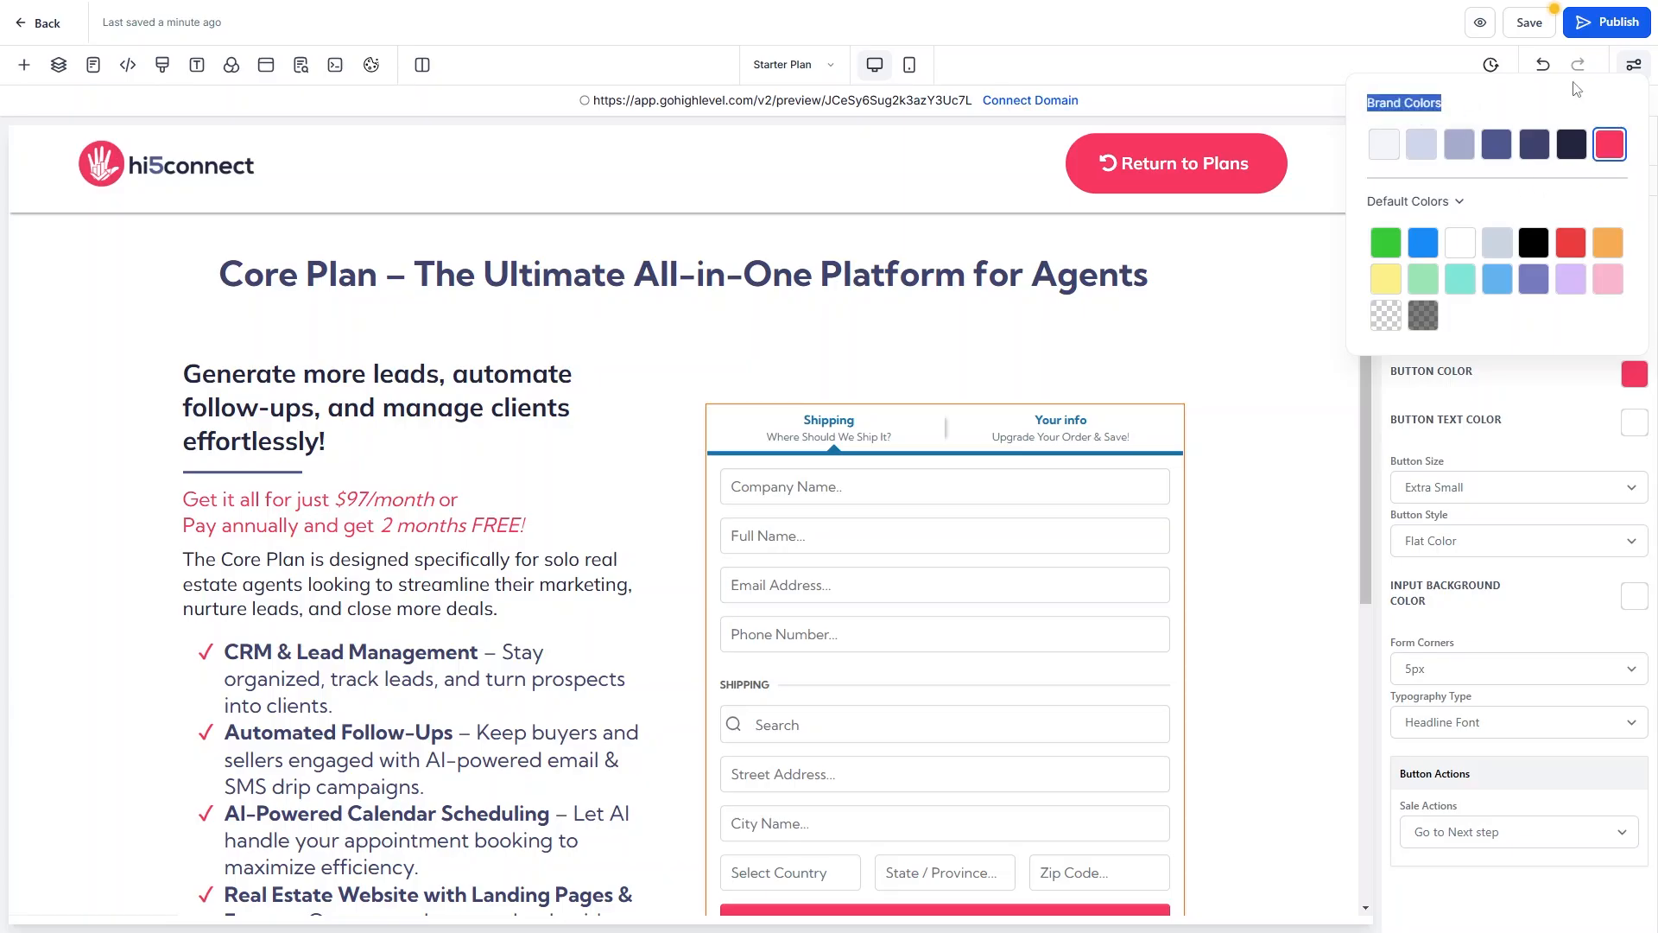
{"action": "left_click", "coordinate": [1424, 243]}
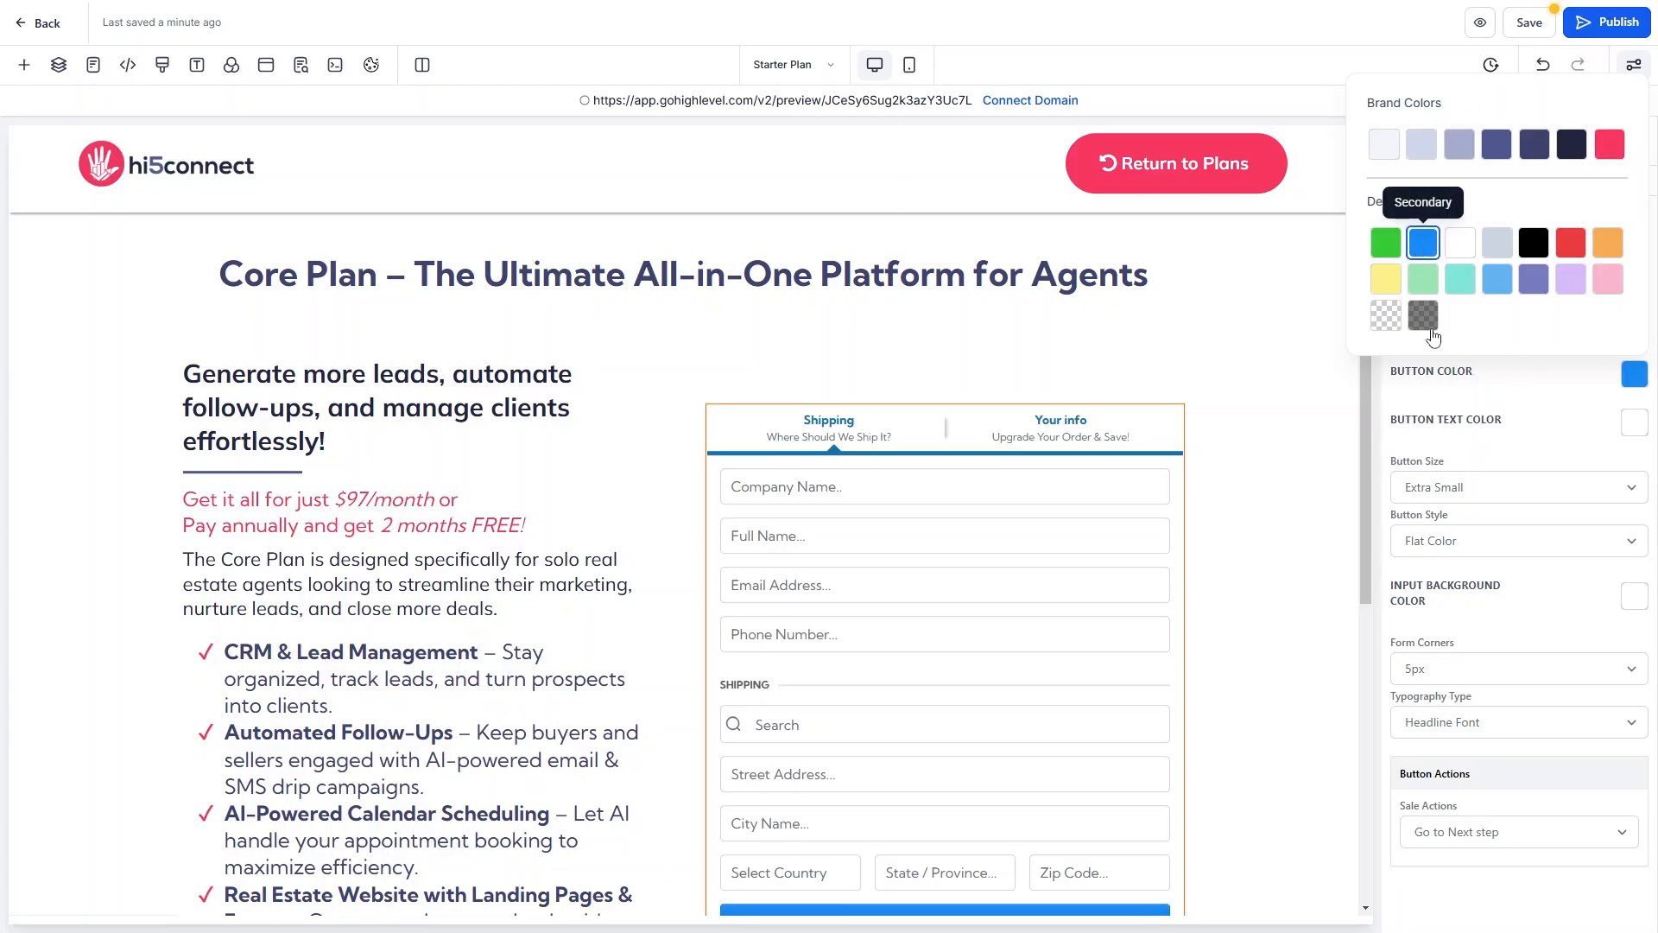
{"action": "left_click", "coordinate": [1521, 419]}
{"action": "scroll", "coordinate": [1078, 454], "scroll_direction": "down", "scroll_amount": 2}
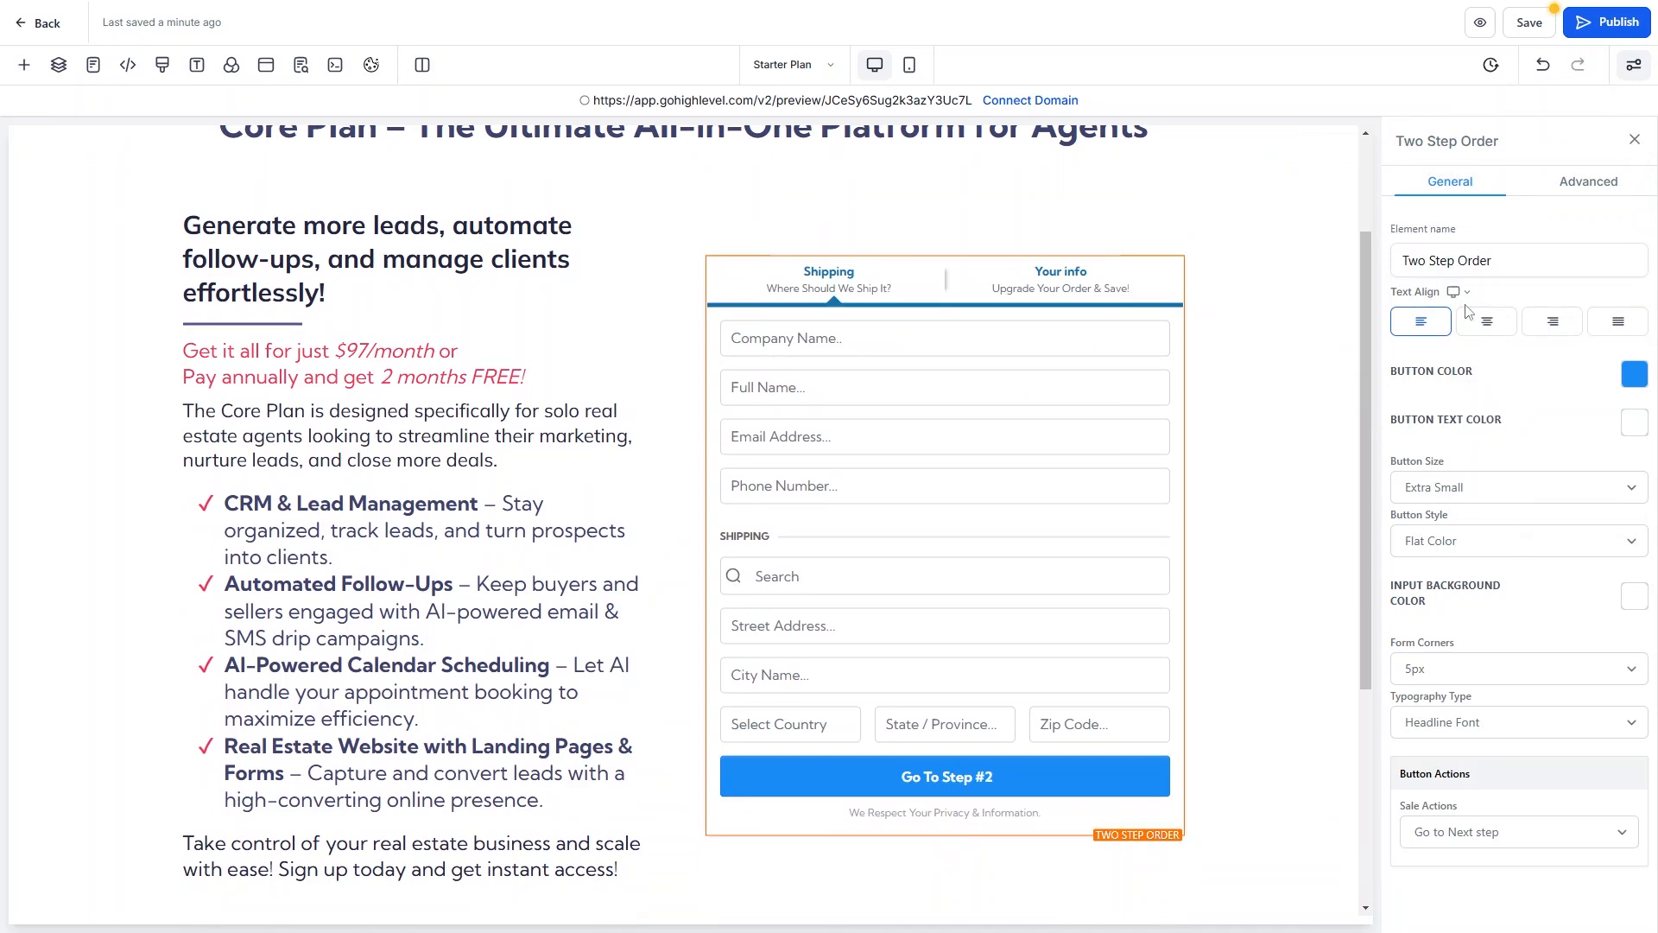
Keep Go to Next Step as sale action, retitle Step #1 'Your Contact Info', clear its sub headline.
{"action": "left_click", "coordinate": [1479, 835]}
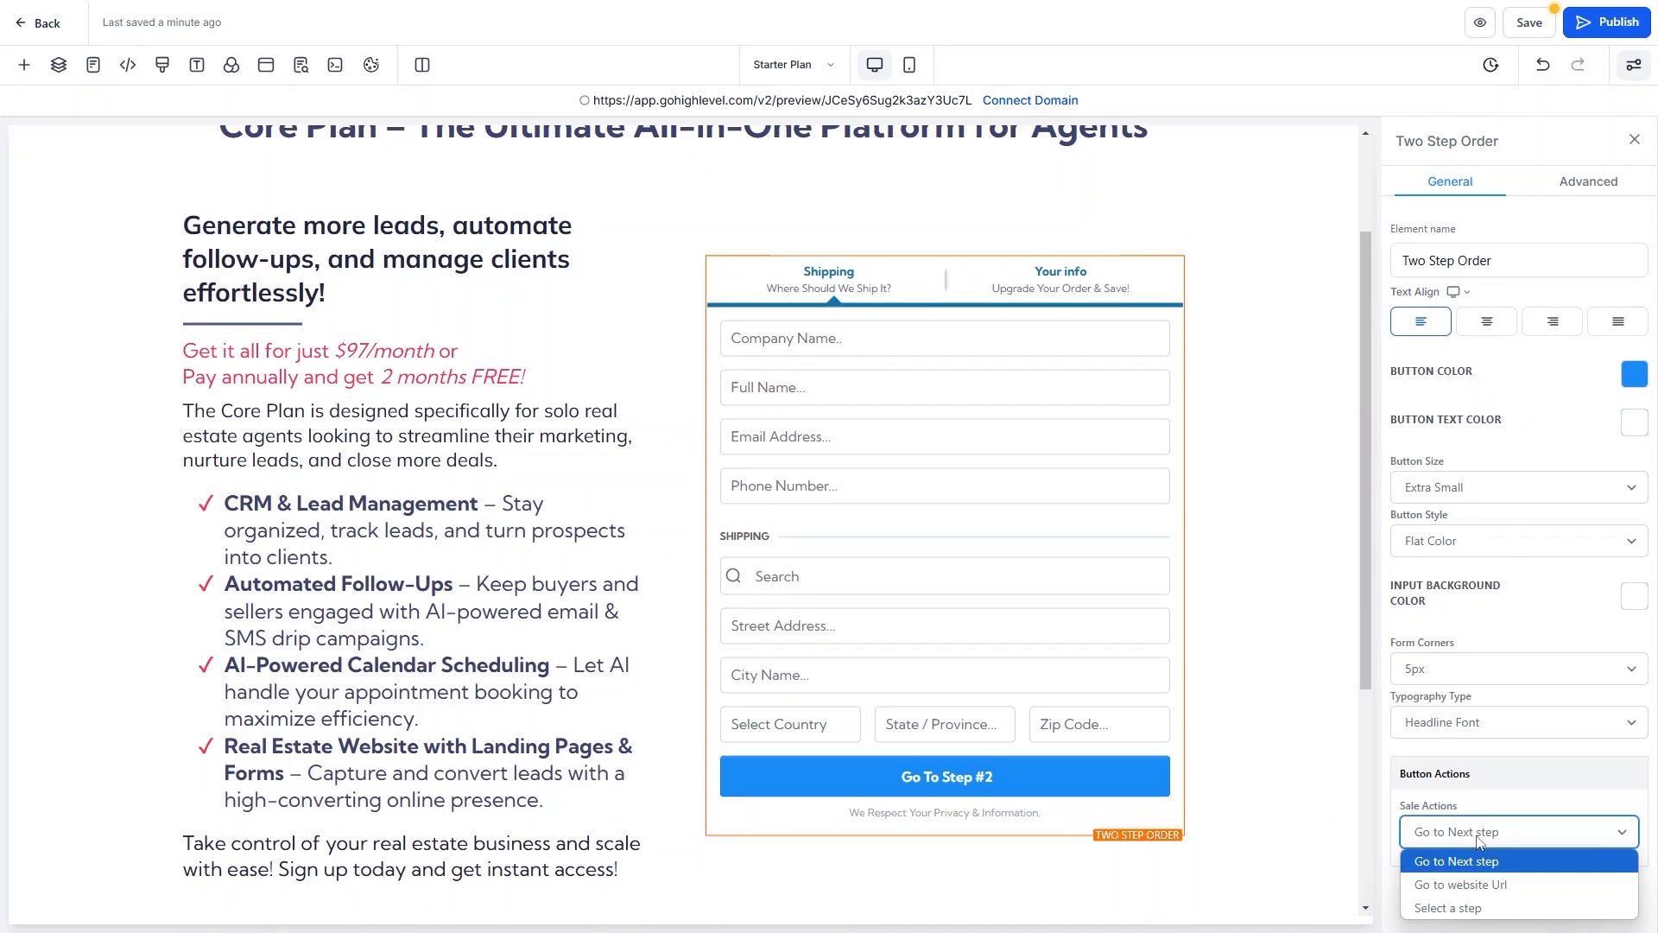
{"action": "left_click", "coordinate": [1469, 861]}
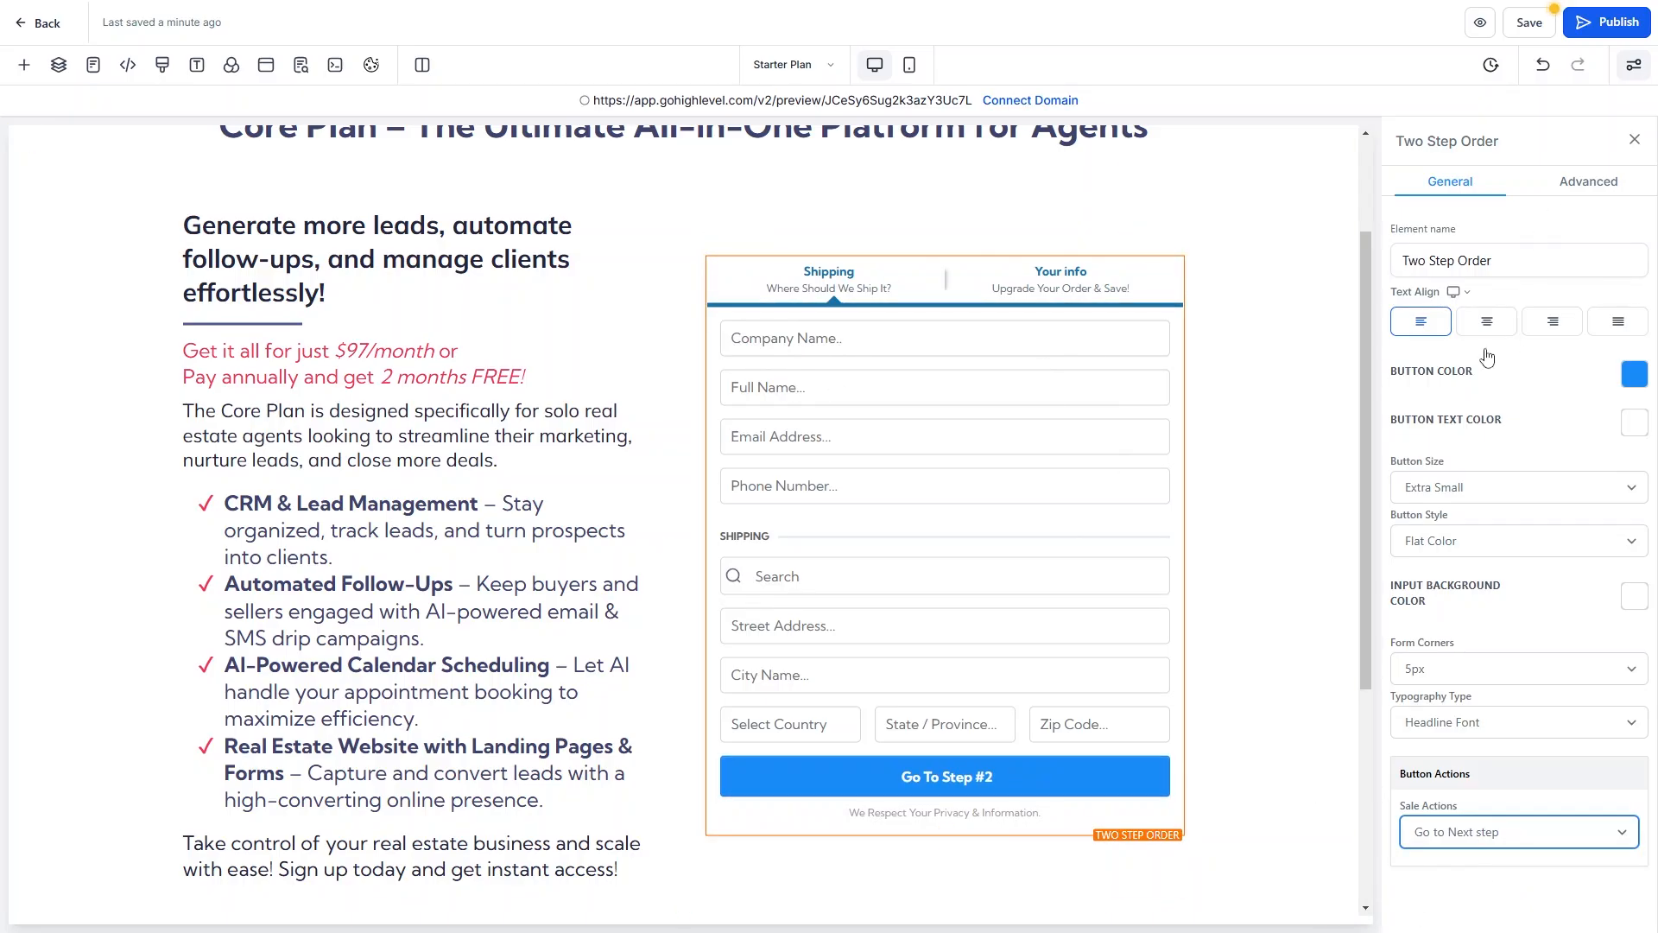
{"action": "left_click", "coordinate": [1584, 184]}
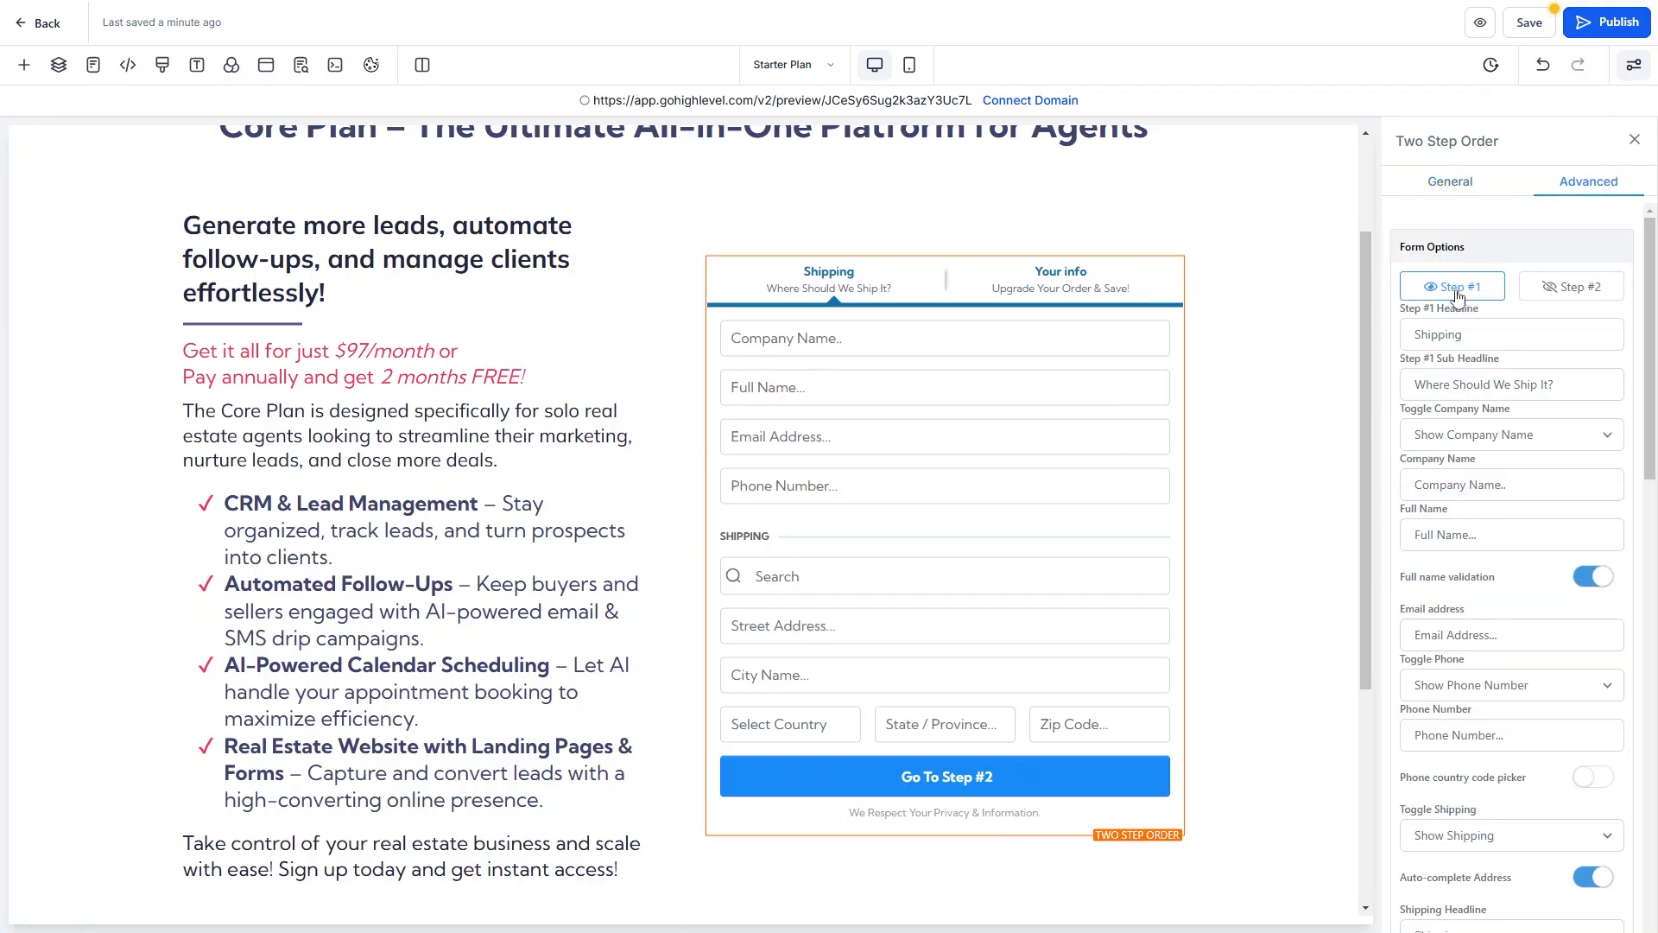
{"action": "double_click", "coordinate": [1471, 340]}
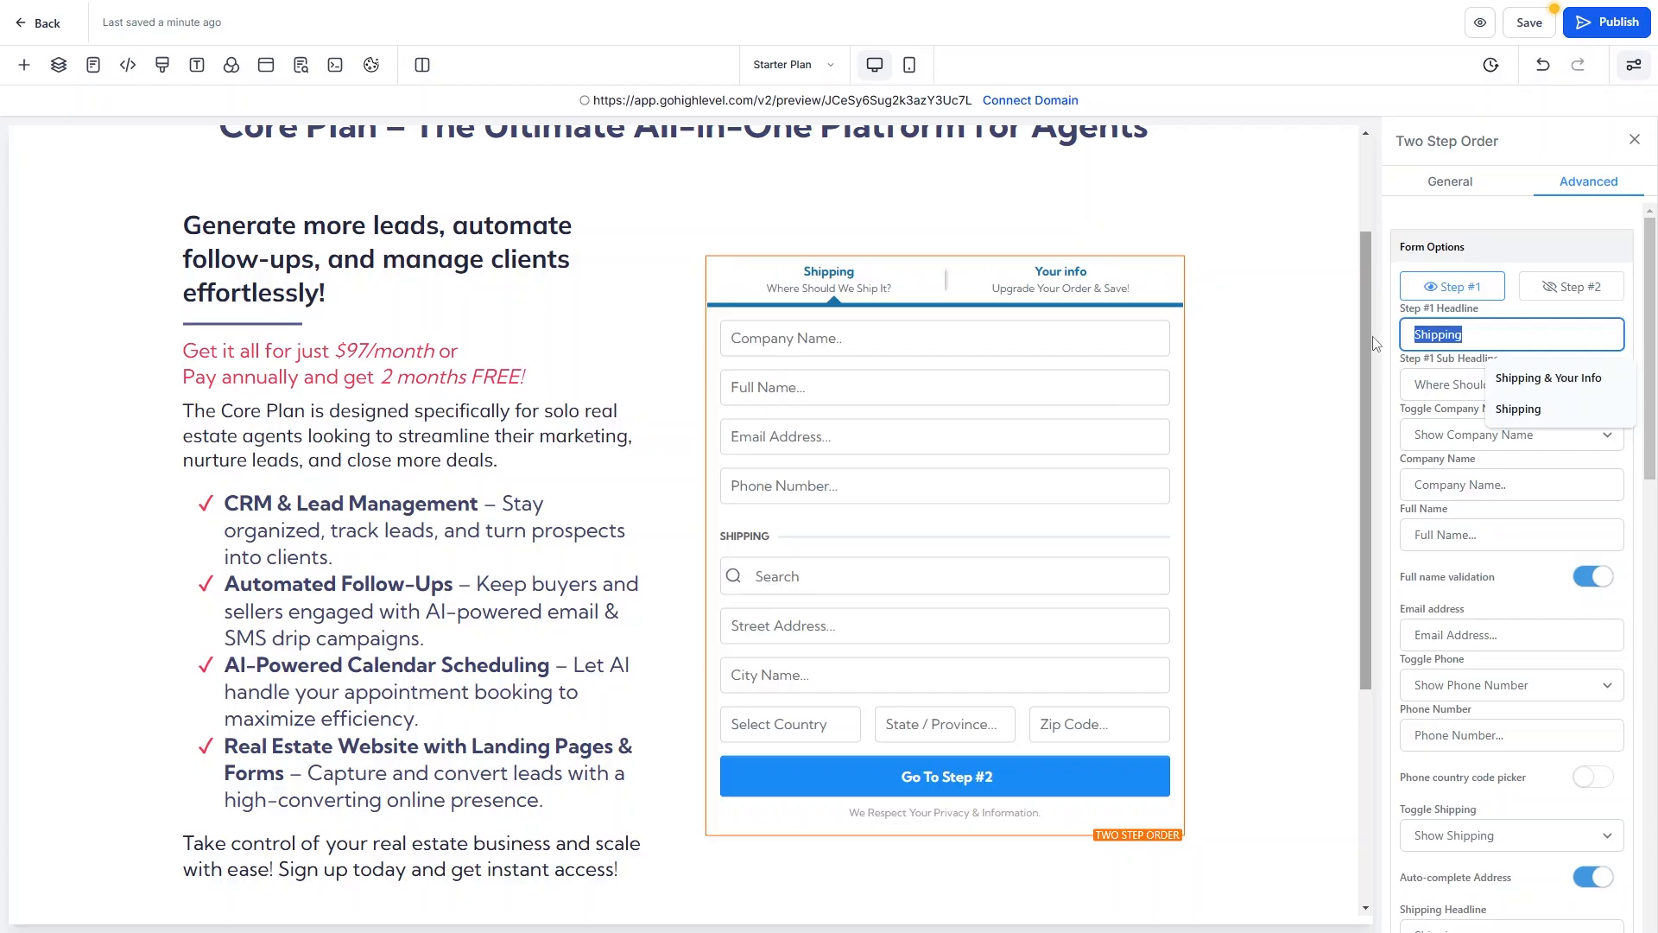
{"action": "type", "text": "Your Contac"}
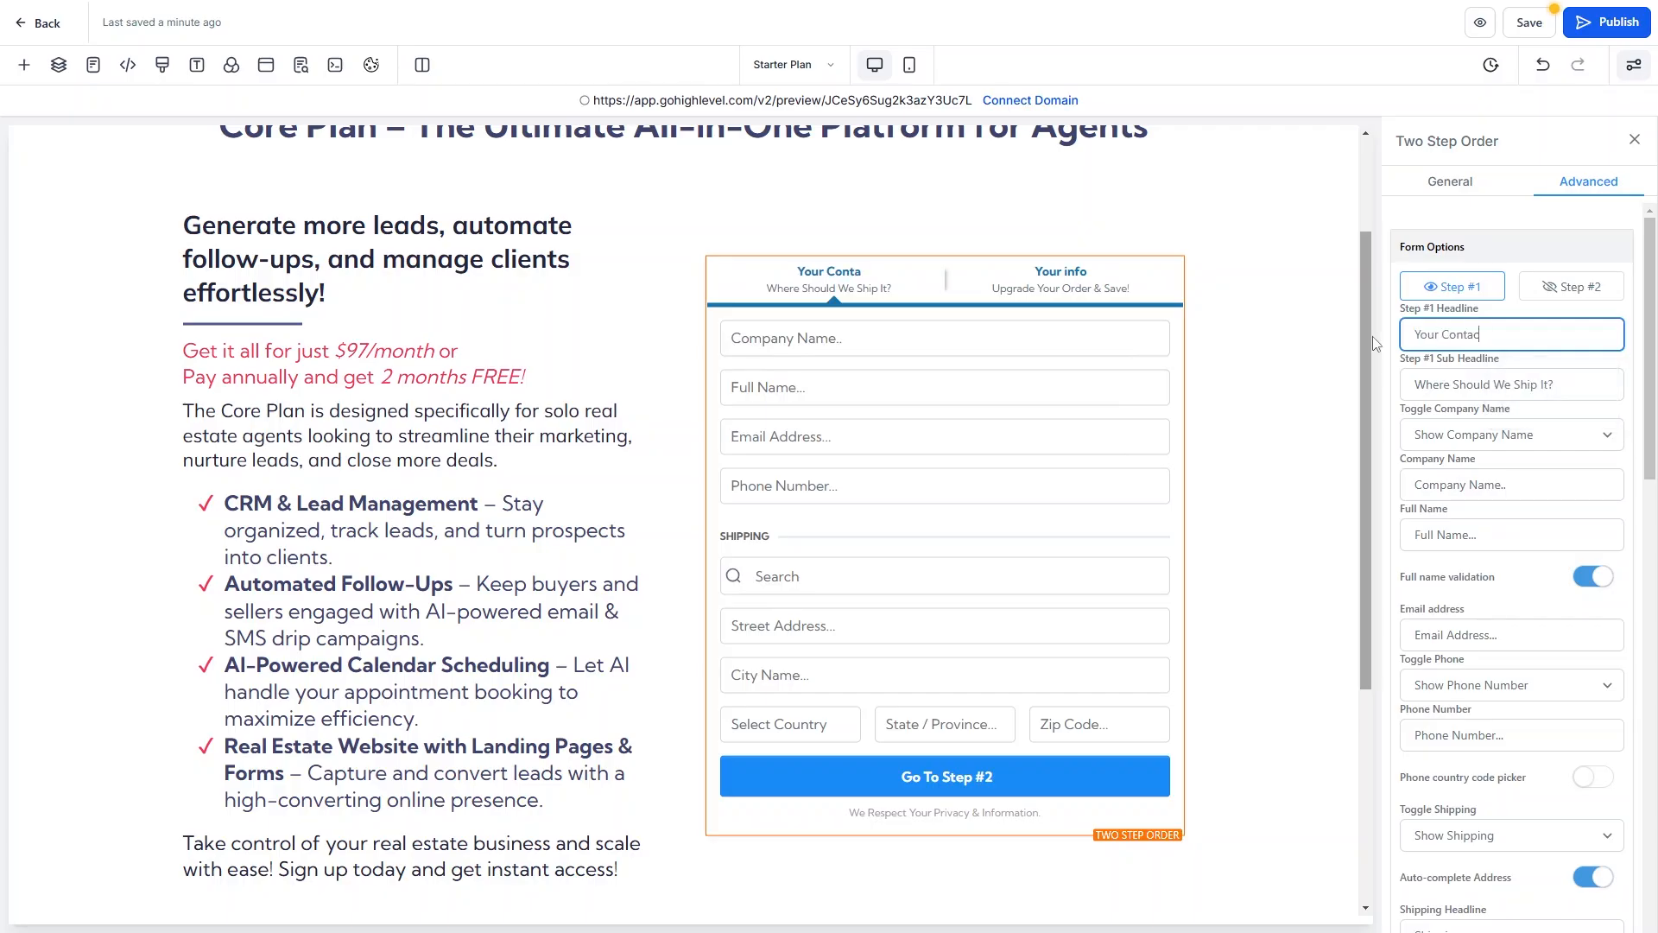
{"action": "type", "text": "t Info"}
{"action": "left_click", "coordinate": [1468, 384]}
{"action": "key", "text": "ctrl+a"}
{"action": "key", "text": "BackSpace"}
Keep the company name field, turn on the phone country code picker, and hide shipping fields.
{"action": "left_click", "coordinate": [1451, 443]}
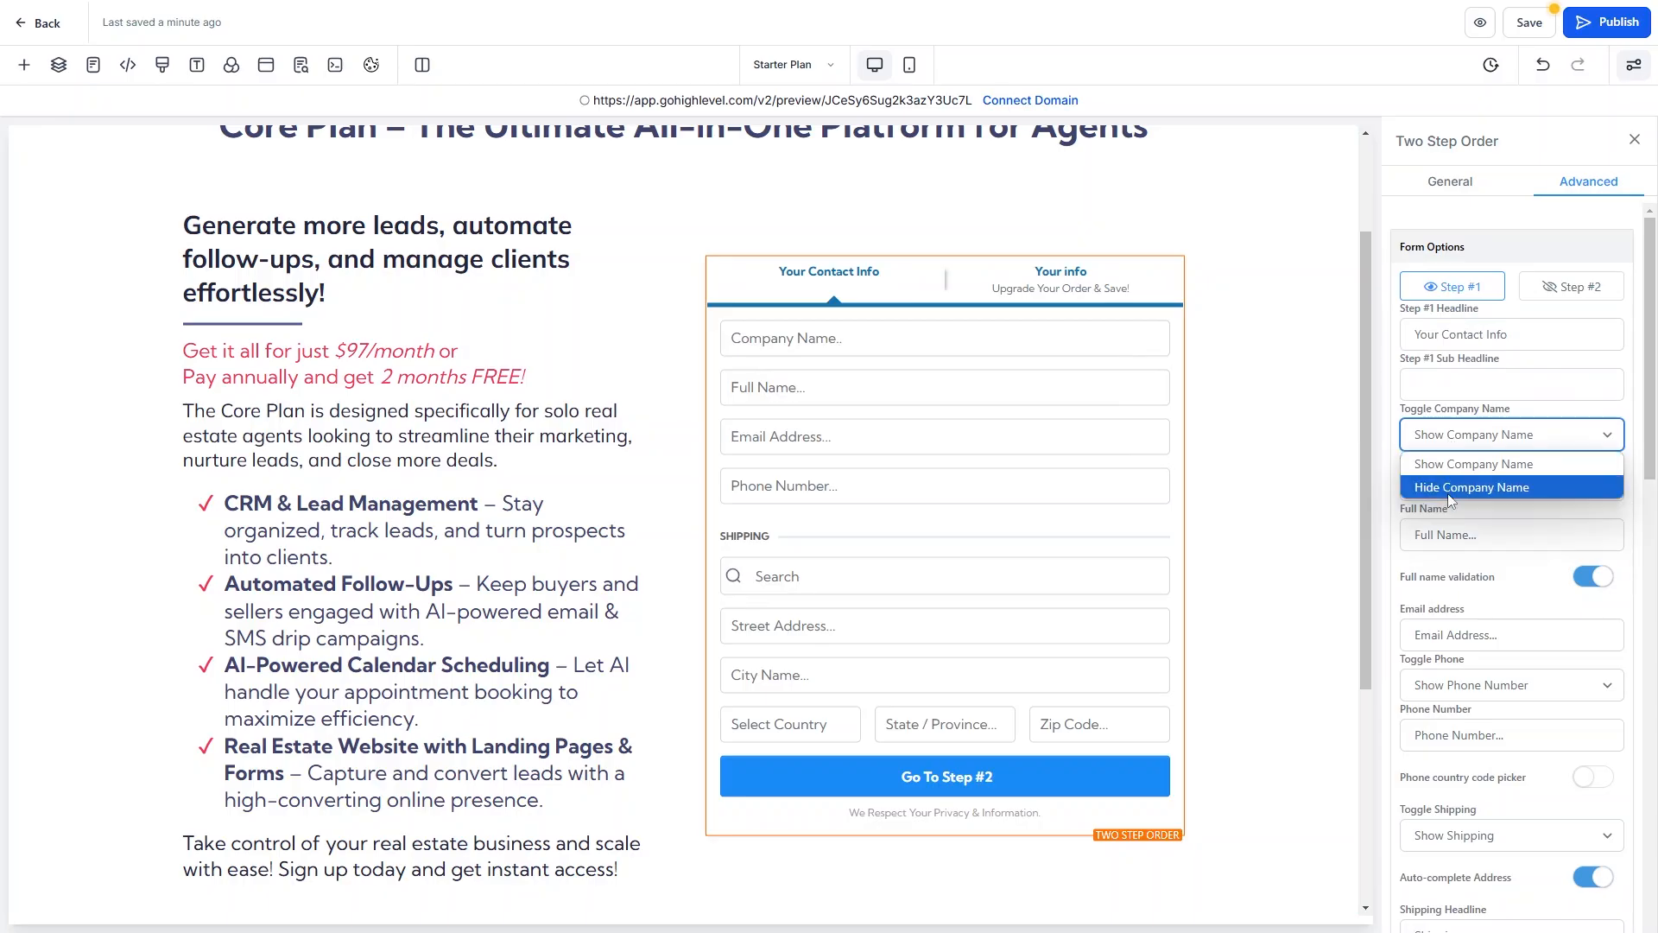
{"action": "left_click", "coordinate": [1504, 448]}
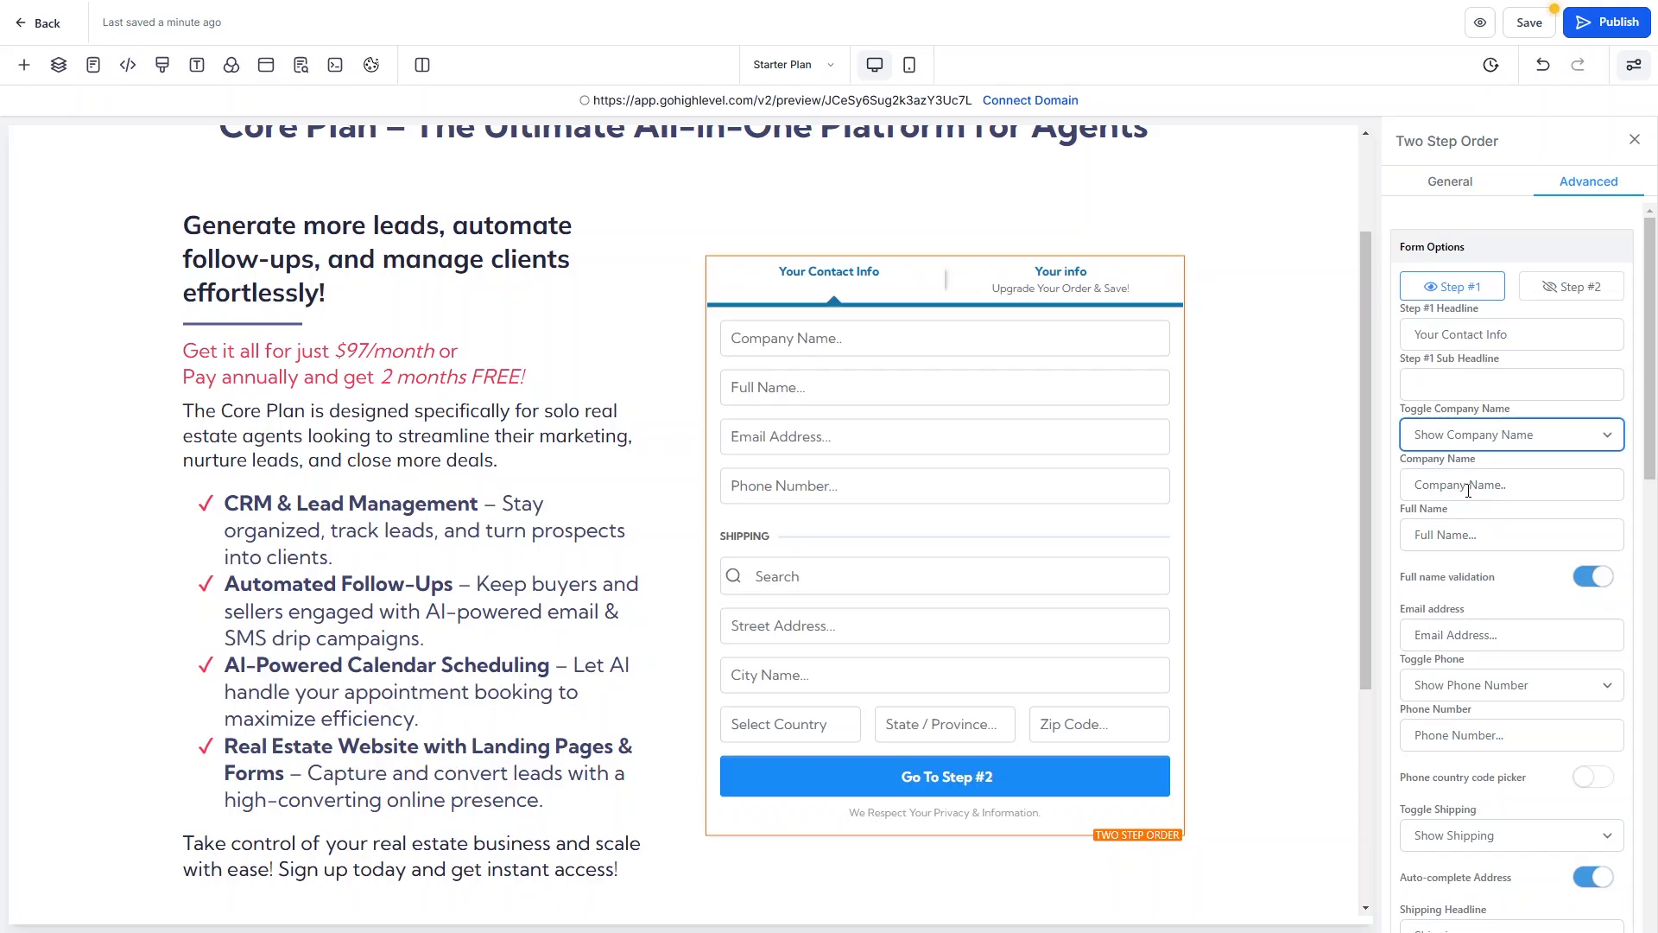
{"action": "scroll", "coordinate": [1469, 491], "scroll_direction": "down", "scroll_amount": 3}
{"action": "scroll", "coordinate": [1495, 381], "scroll_direction": "down", "scroll_amount": 3}
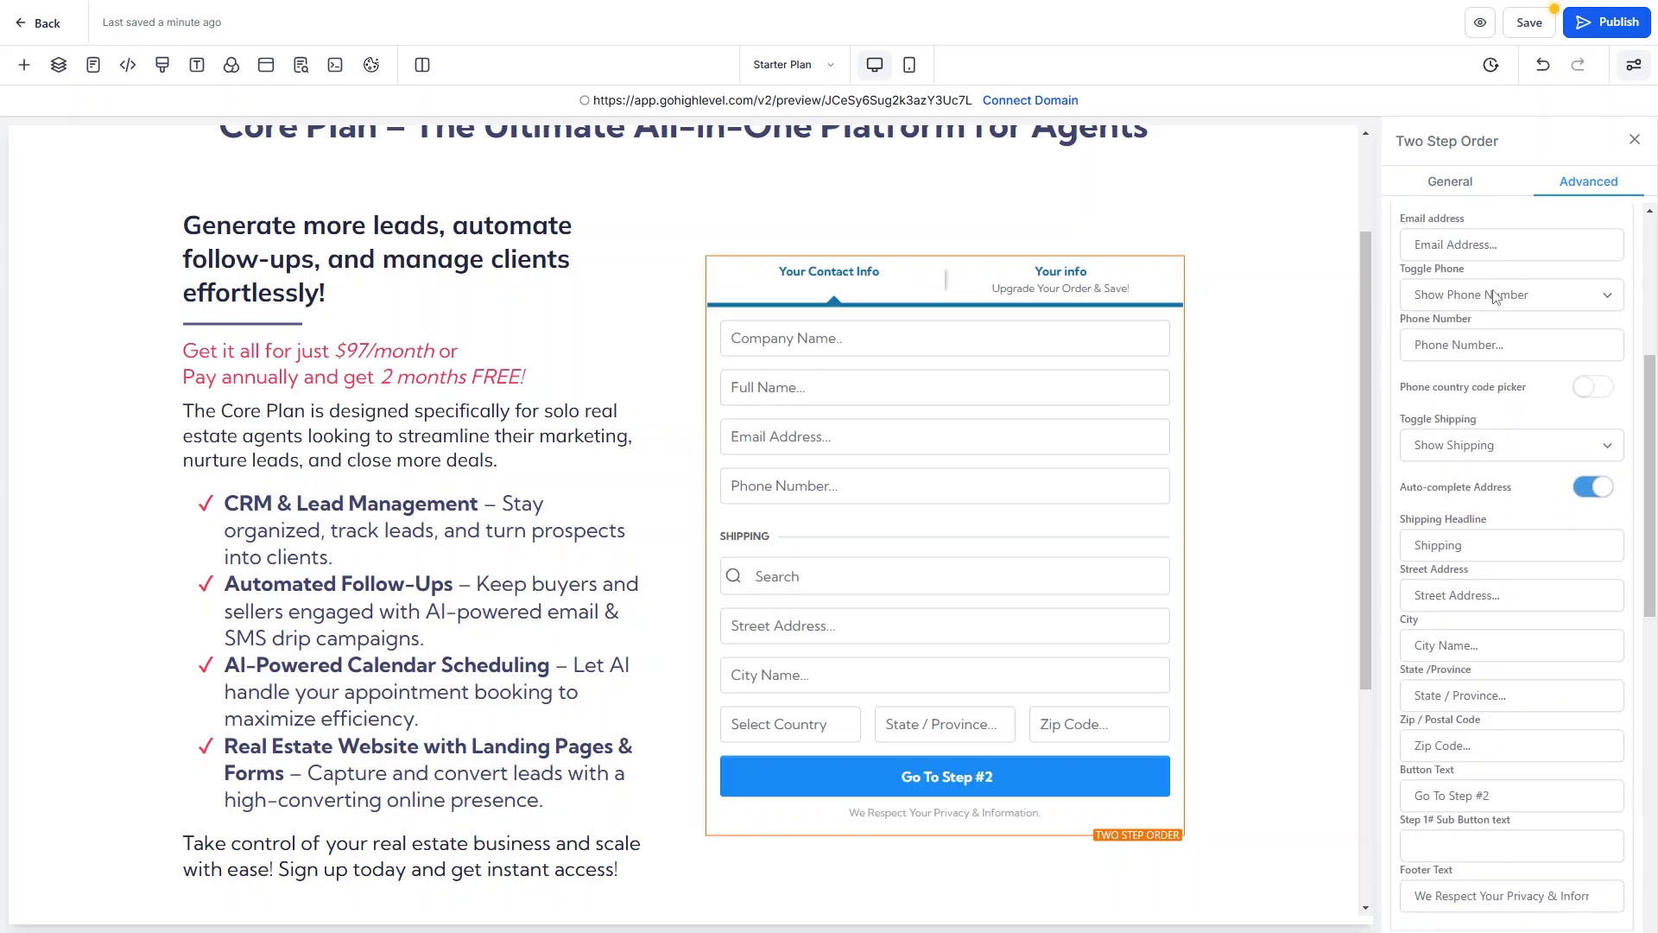
{"action": "left_click", "coordinate": [1607, 393]}
{"action": "left_click", "coordinate": [1434, 449]}
{"action": "left_click", "coordinate": [1440, 494]}
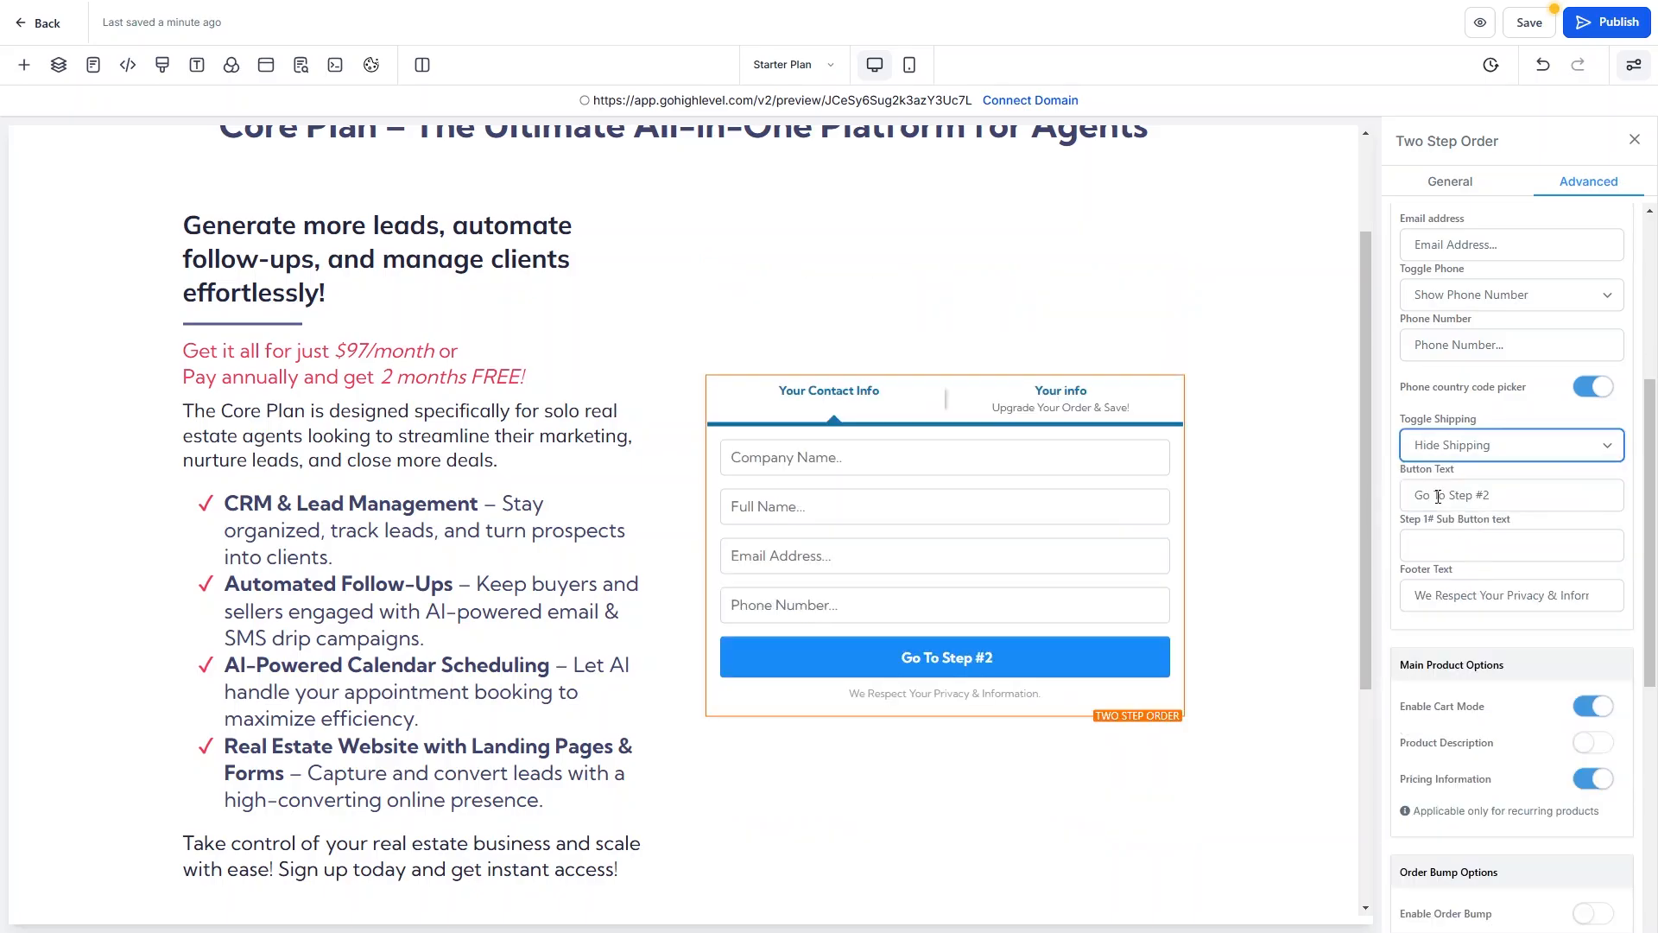
{"action": "scroll", "coordinate": [1496, 519], "scroll_direction": "down", "scroll_amount": 2}
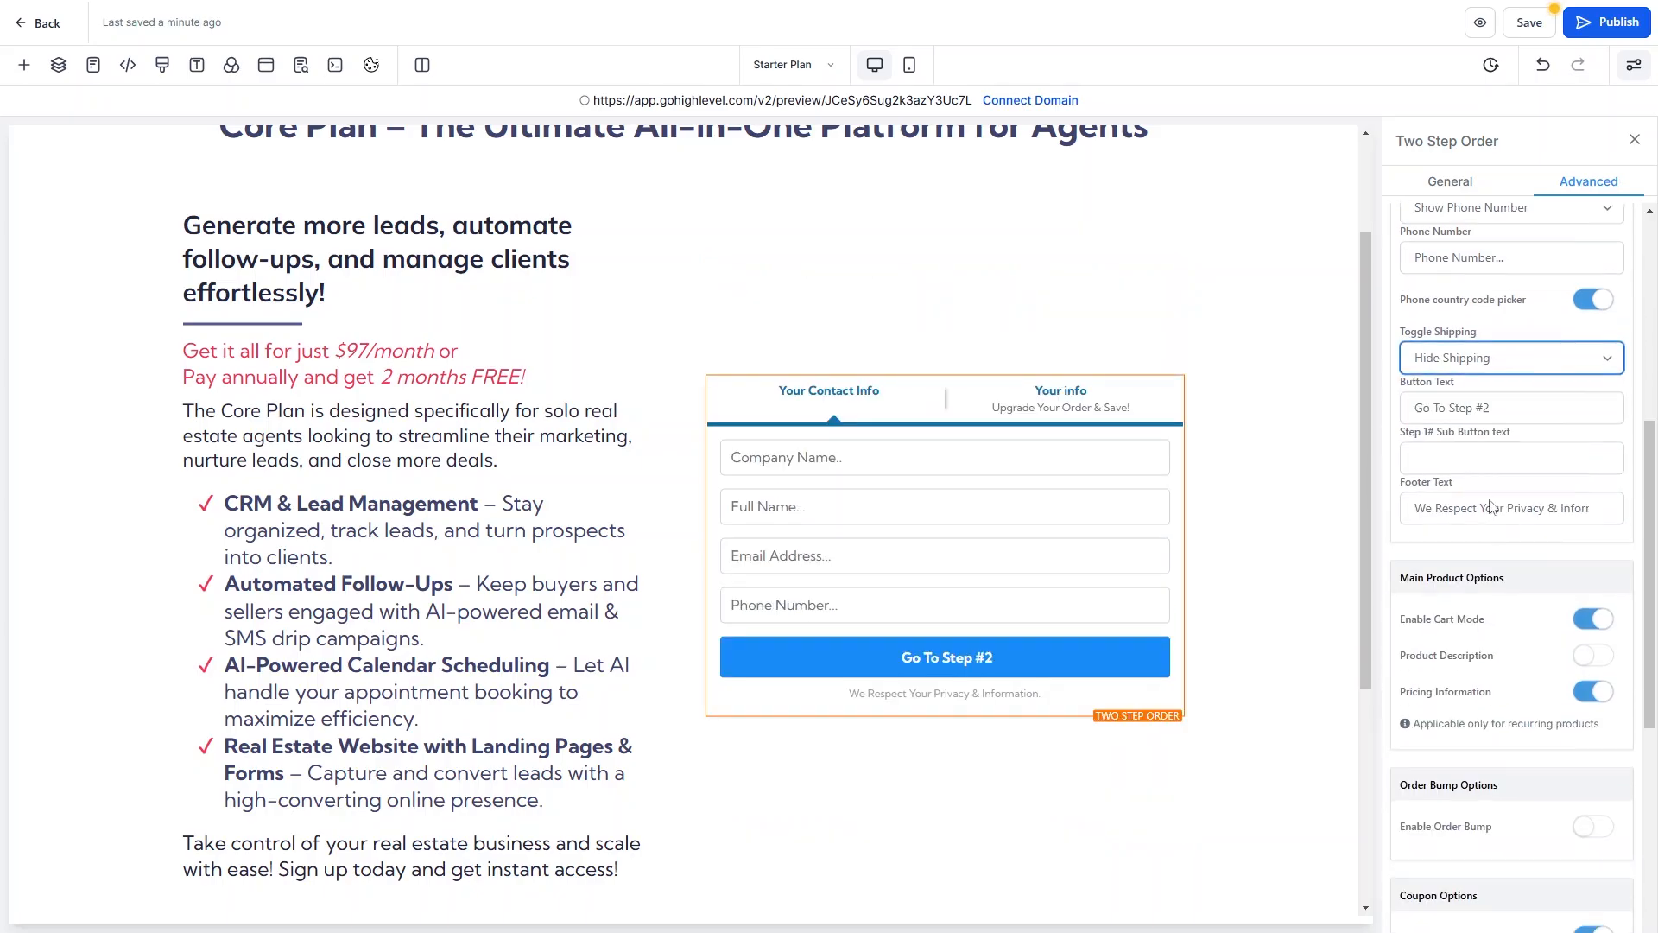
Review the Step #1 button text, leaving it unchanged.
{"action": "left_click", "coordinate": [1492, 339]}
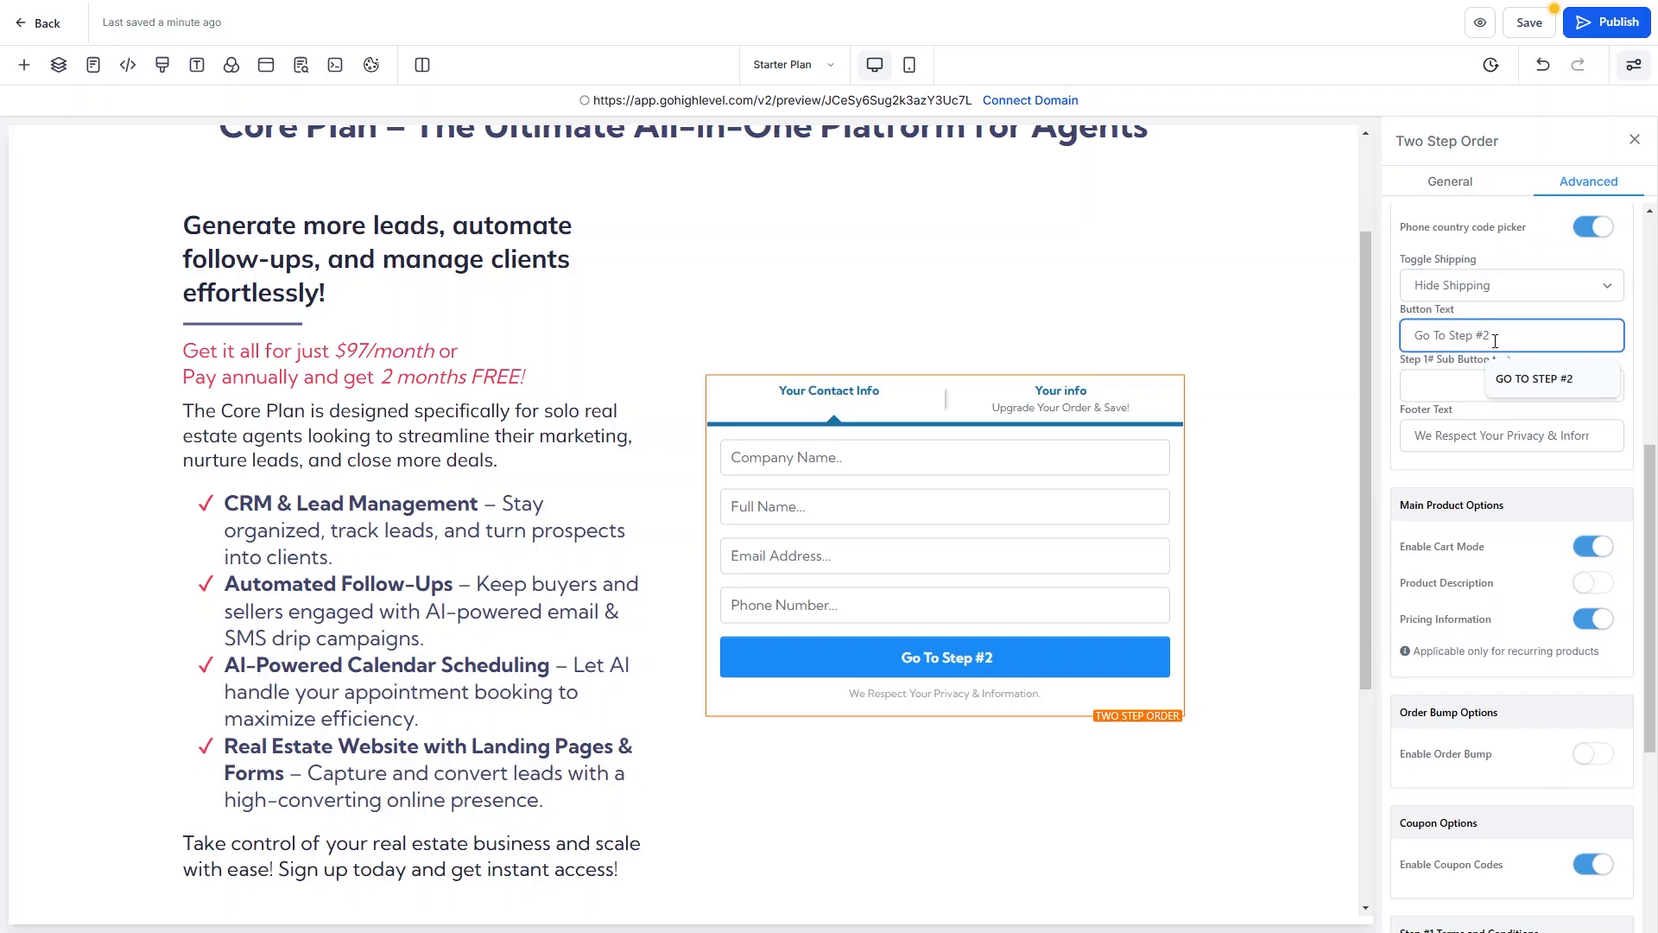
{"action": "left_click", "coordinate": [1436, 464]}
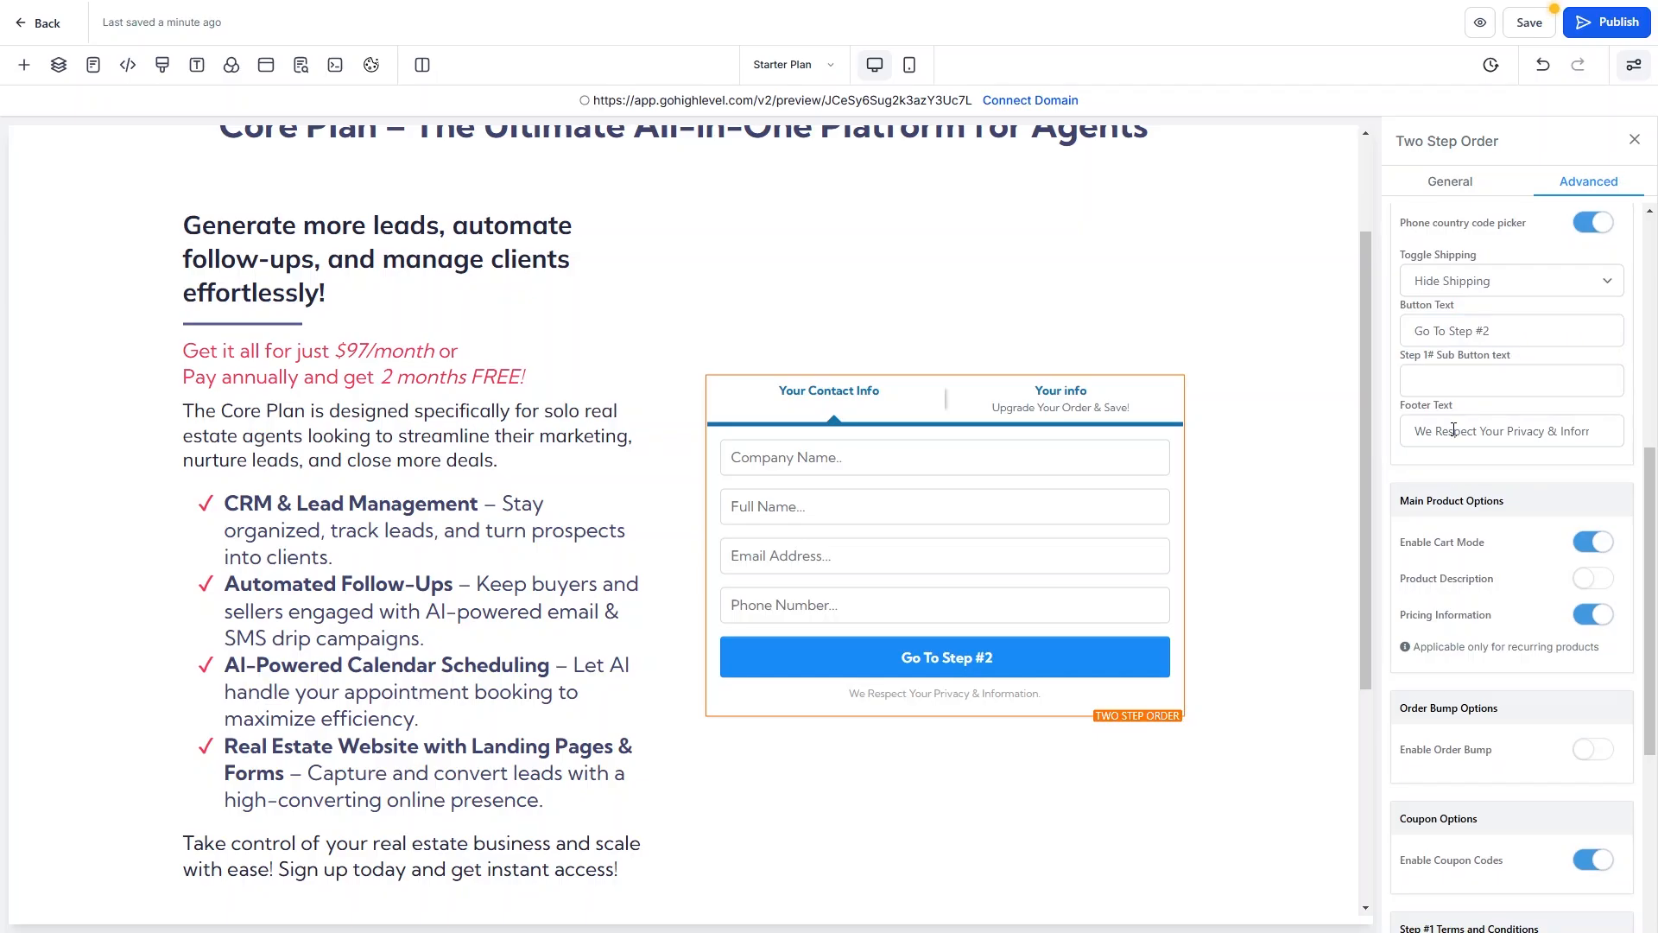
{"action": "scroll", "coordinate": [1454, 430], "scroll_direction": "down", "scroll_amount": 3}
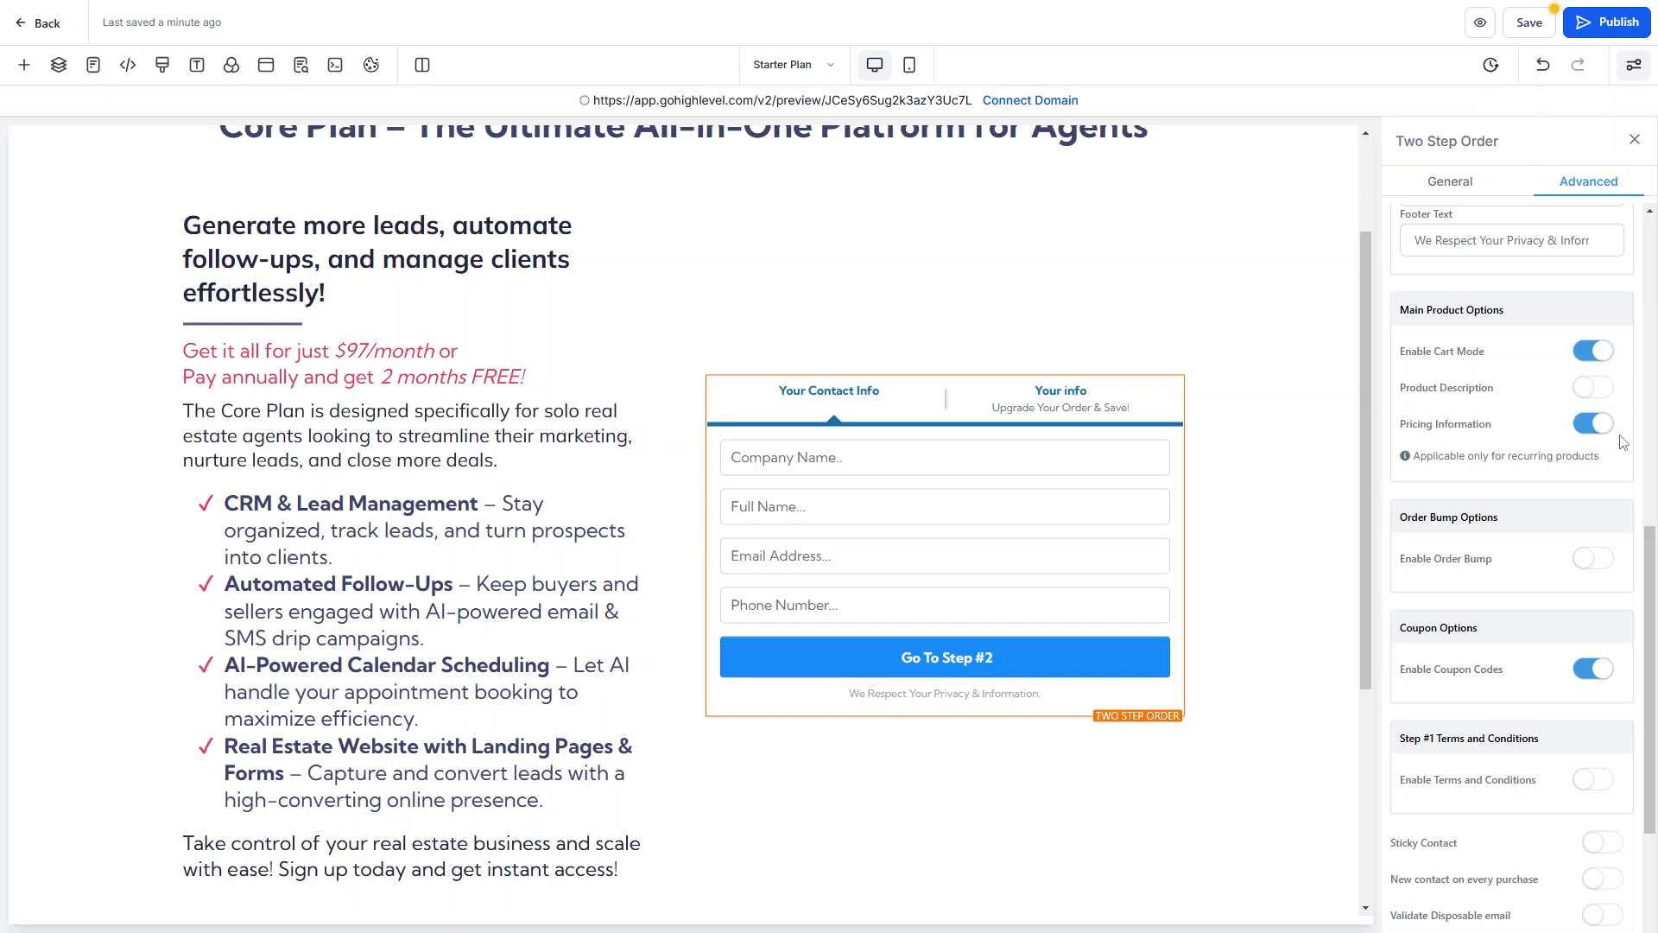
{"action": "scroll", "coordinate": [1610, 436], "scroll_direction": "down", "scroll_amount": 3}
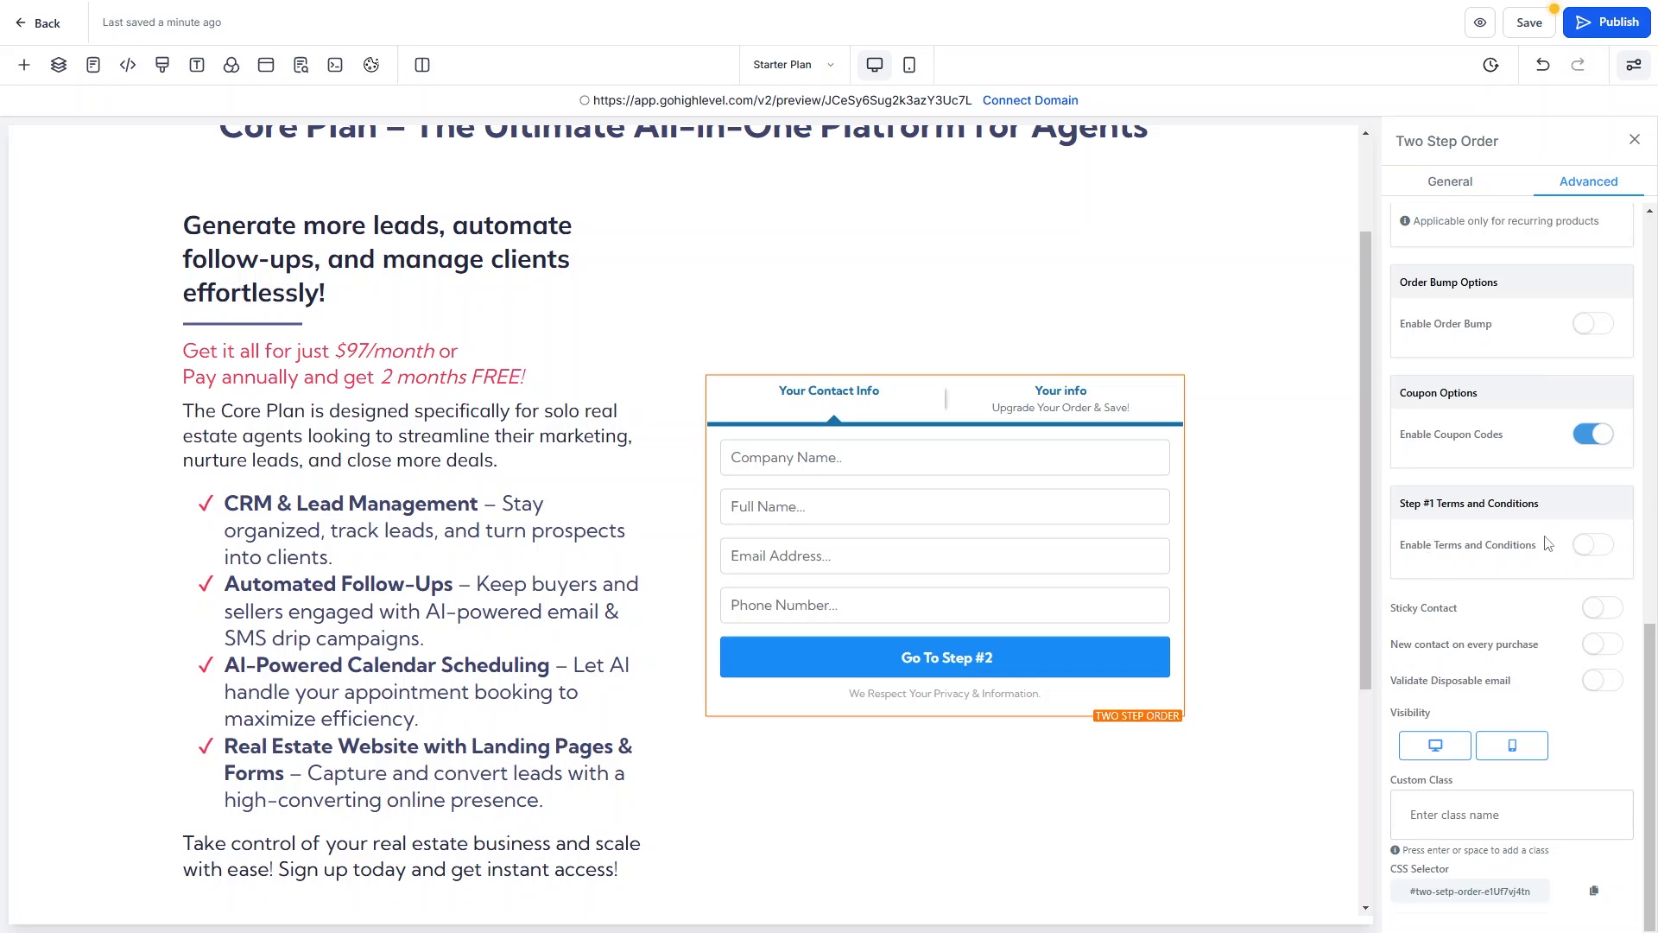
{"action": "scroll", "coordinate": [1547, 542], "scroll_direction": "up", "scroll_amount": 10}
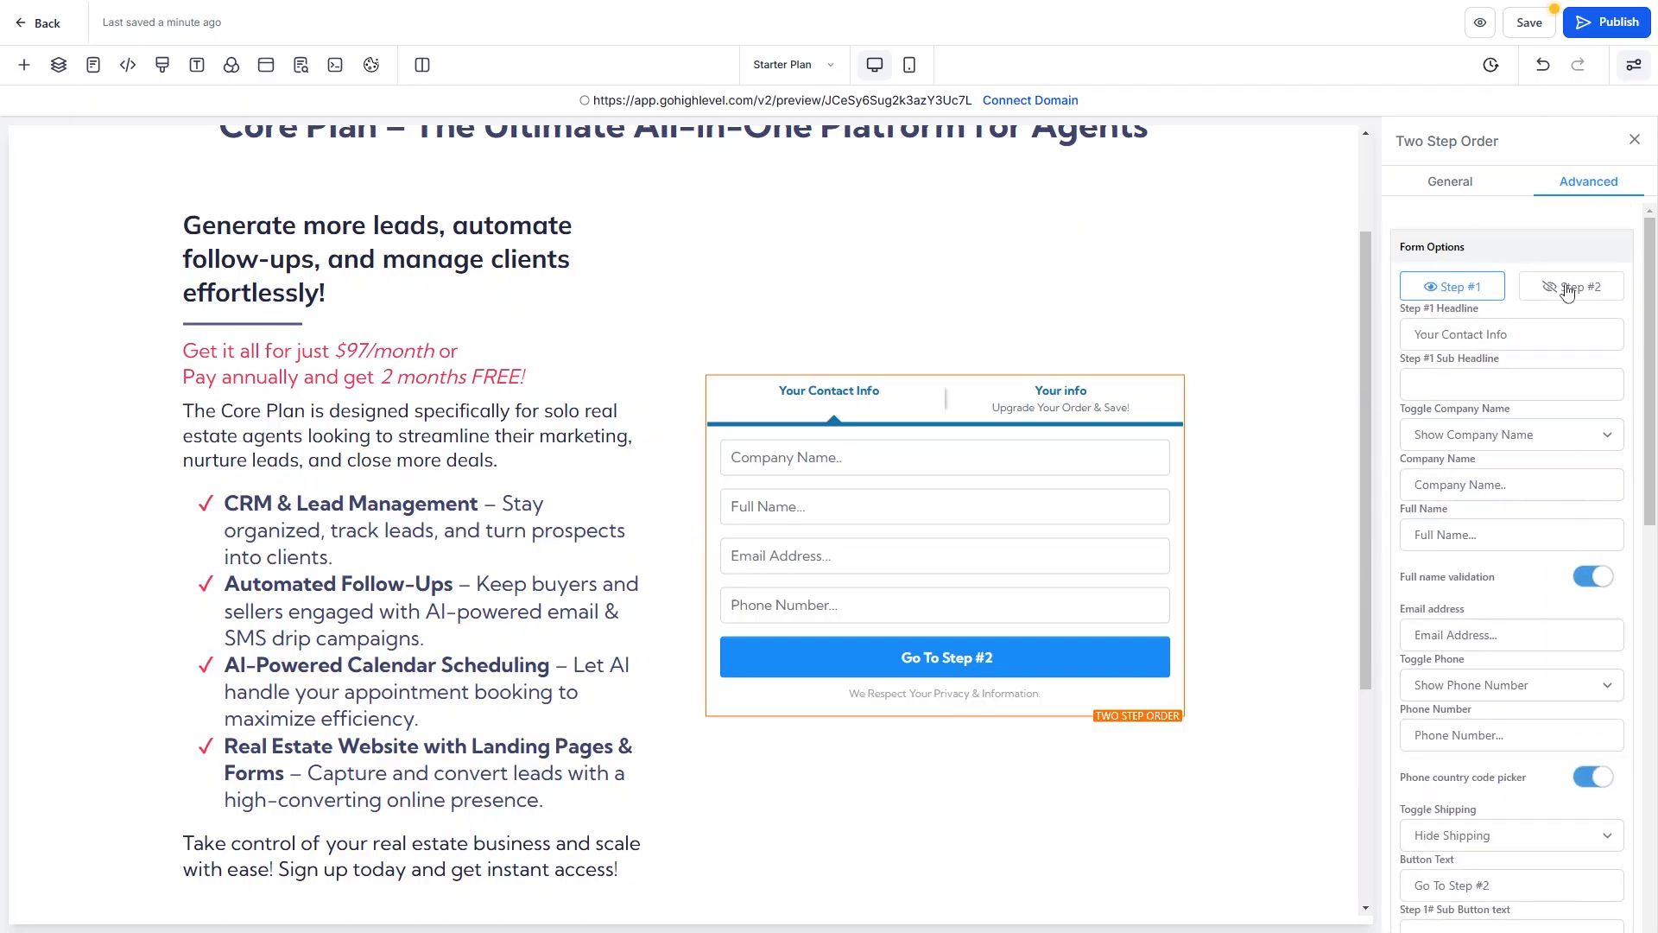
{"action": "left_click", "coordinate": [1559, 289]}
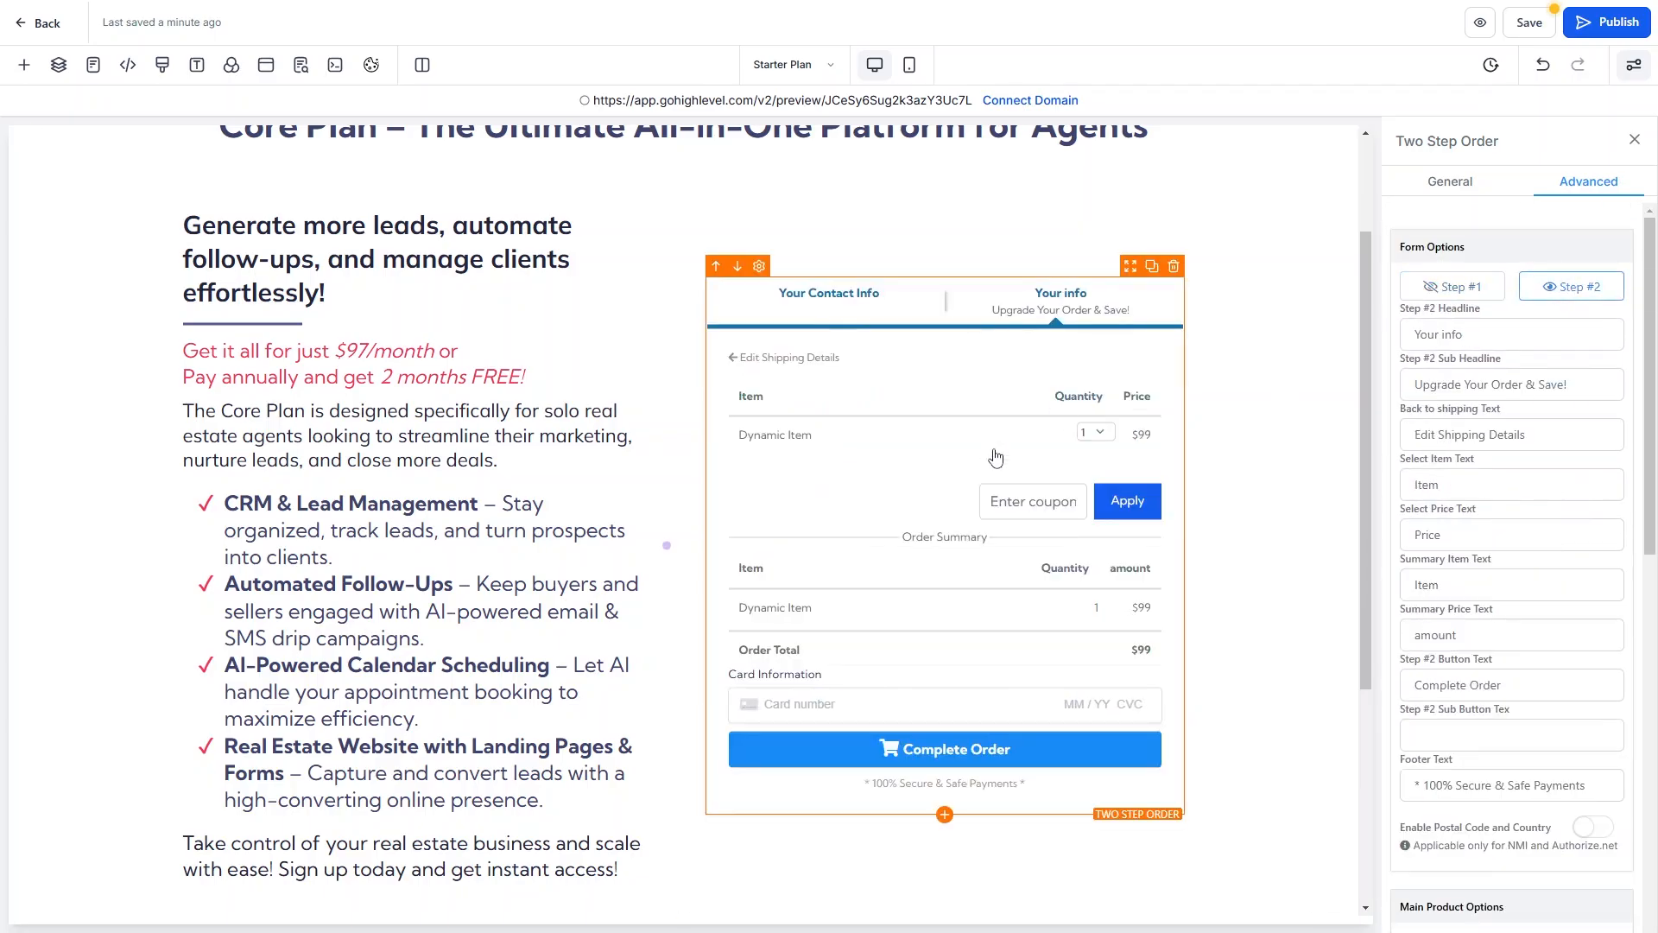
Retitle Step #2 'Your Billing Info', clear its sub headline, and change the back-link to 'Your Contact Info'.
{"action": "triple_click", "coordinate": [1518, 340]}
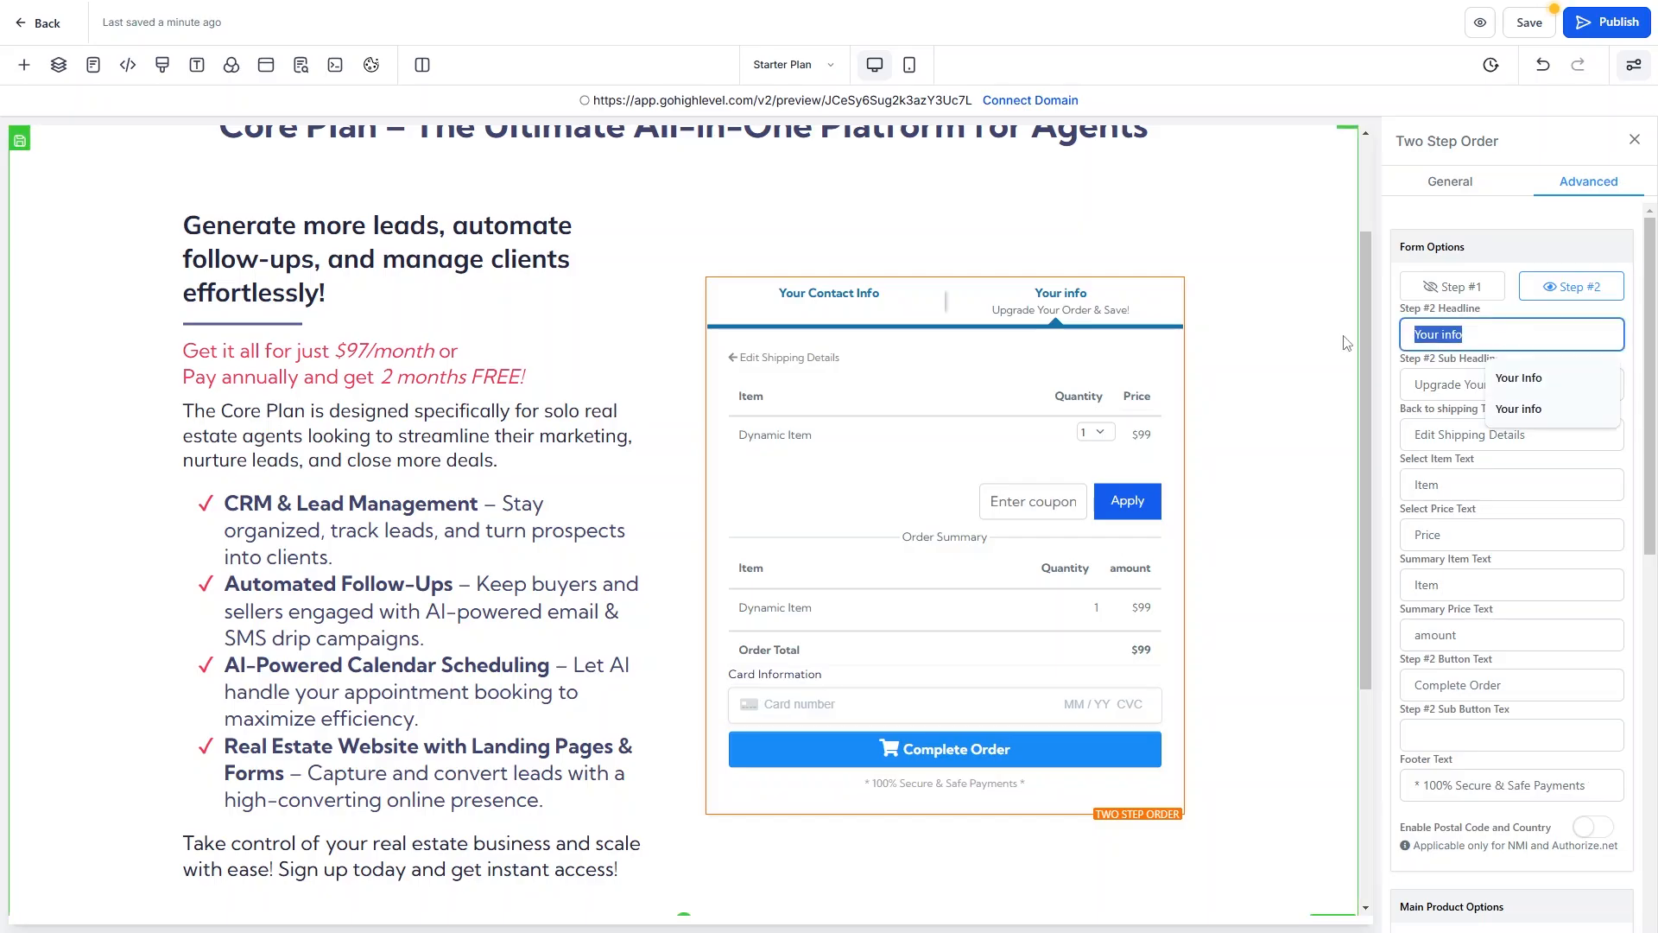
{"action": "type", "text": "Your Bil"}
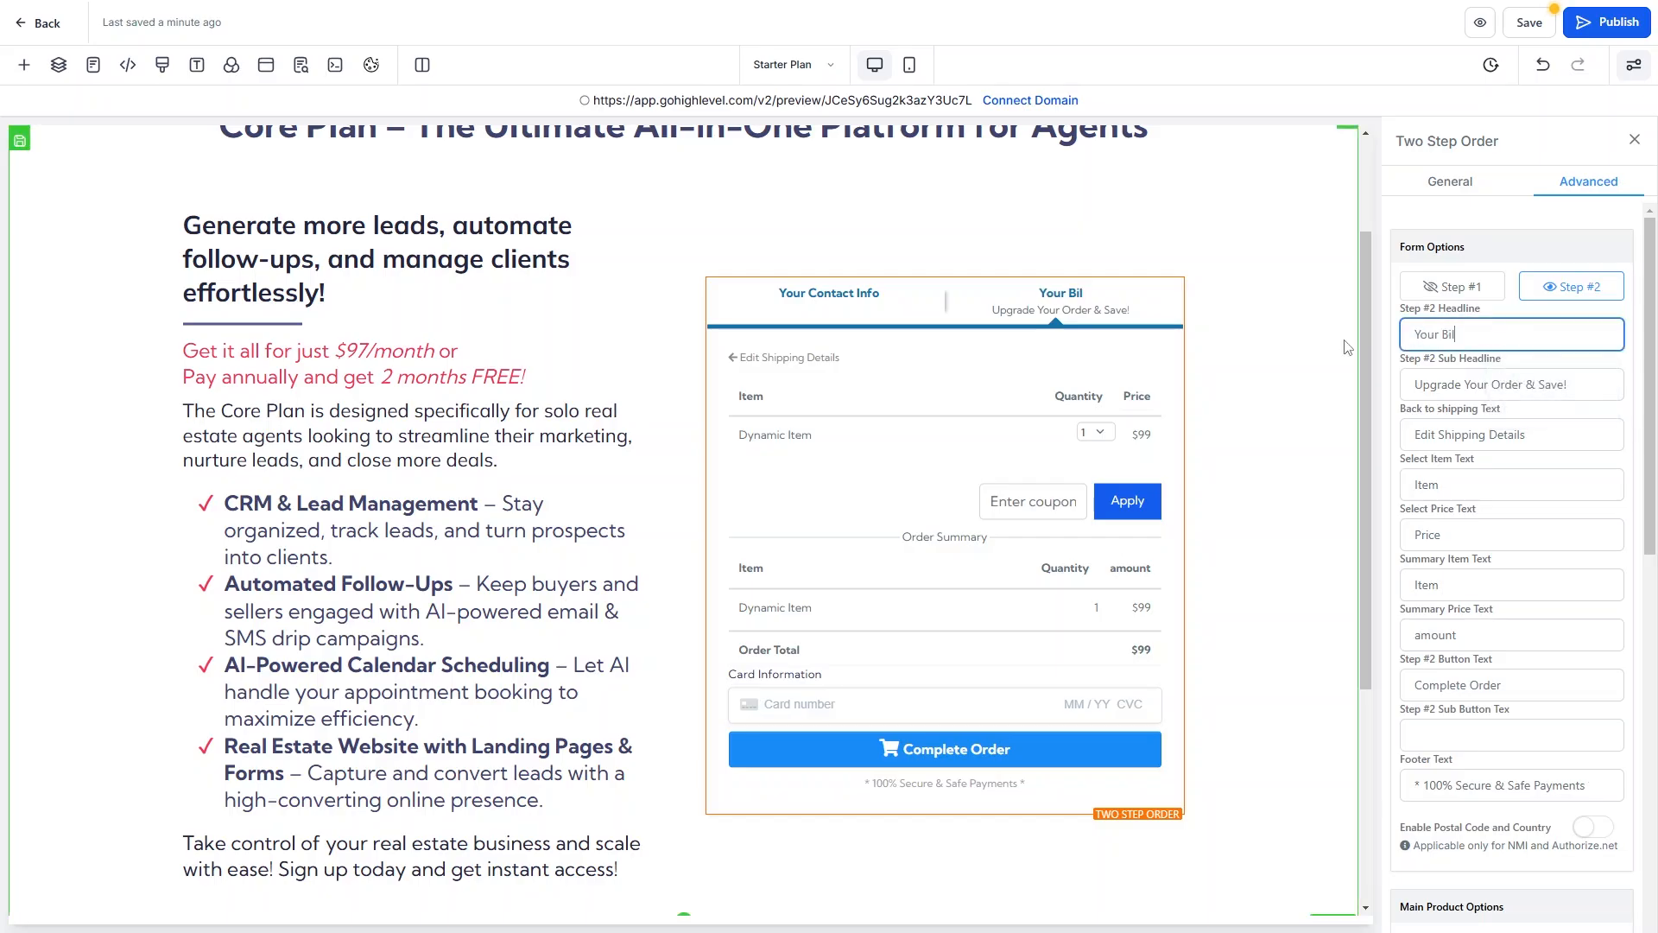
{"action": "type", "text": "ling Info"}
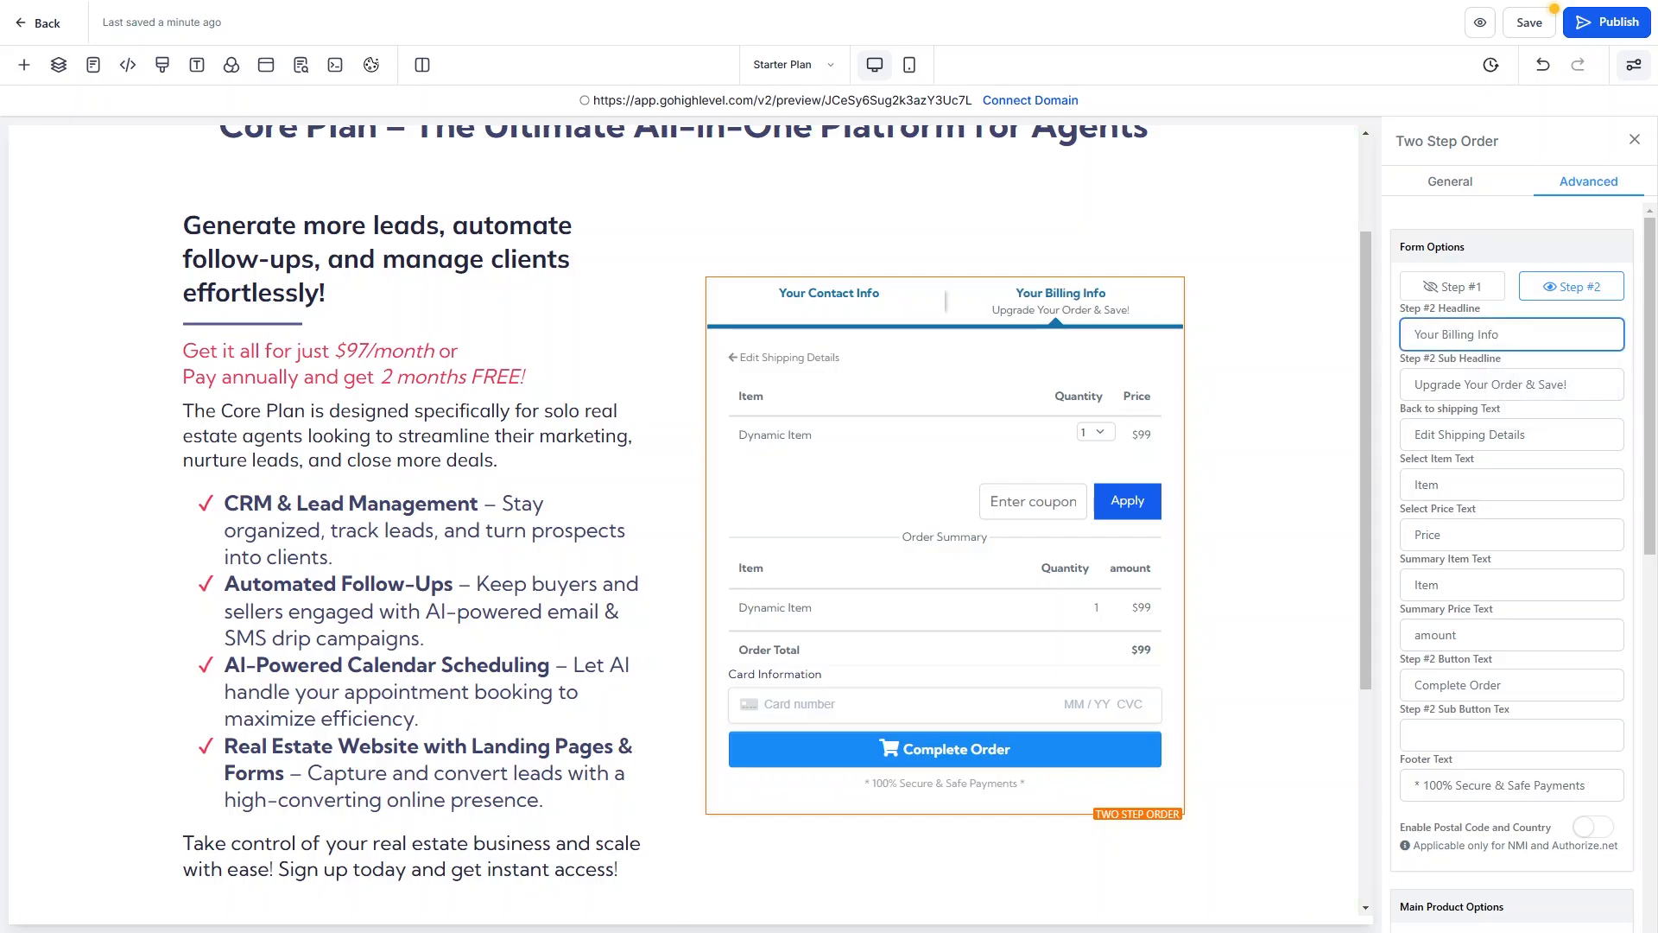
{"action": "triple_click", "coordinate": [1598, 388]}
{"action": "key", "text": "BackSpace"}
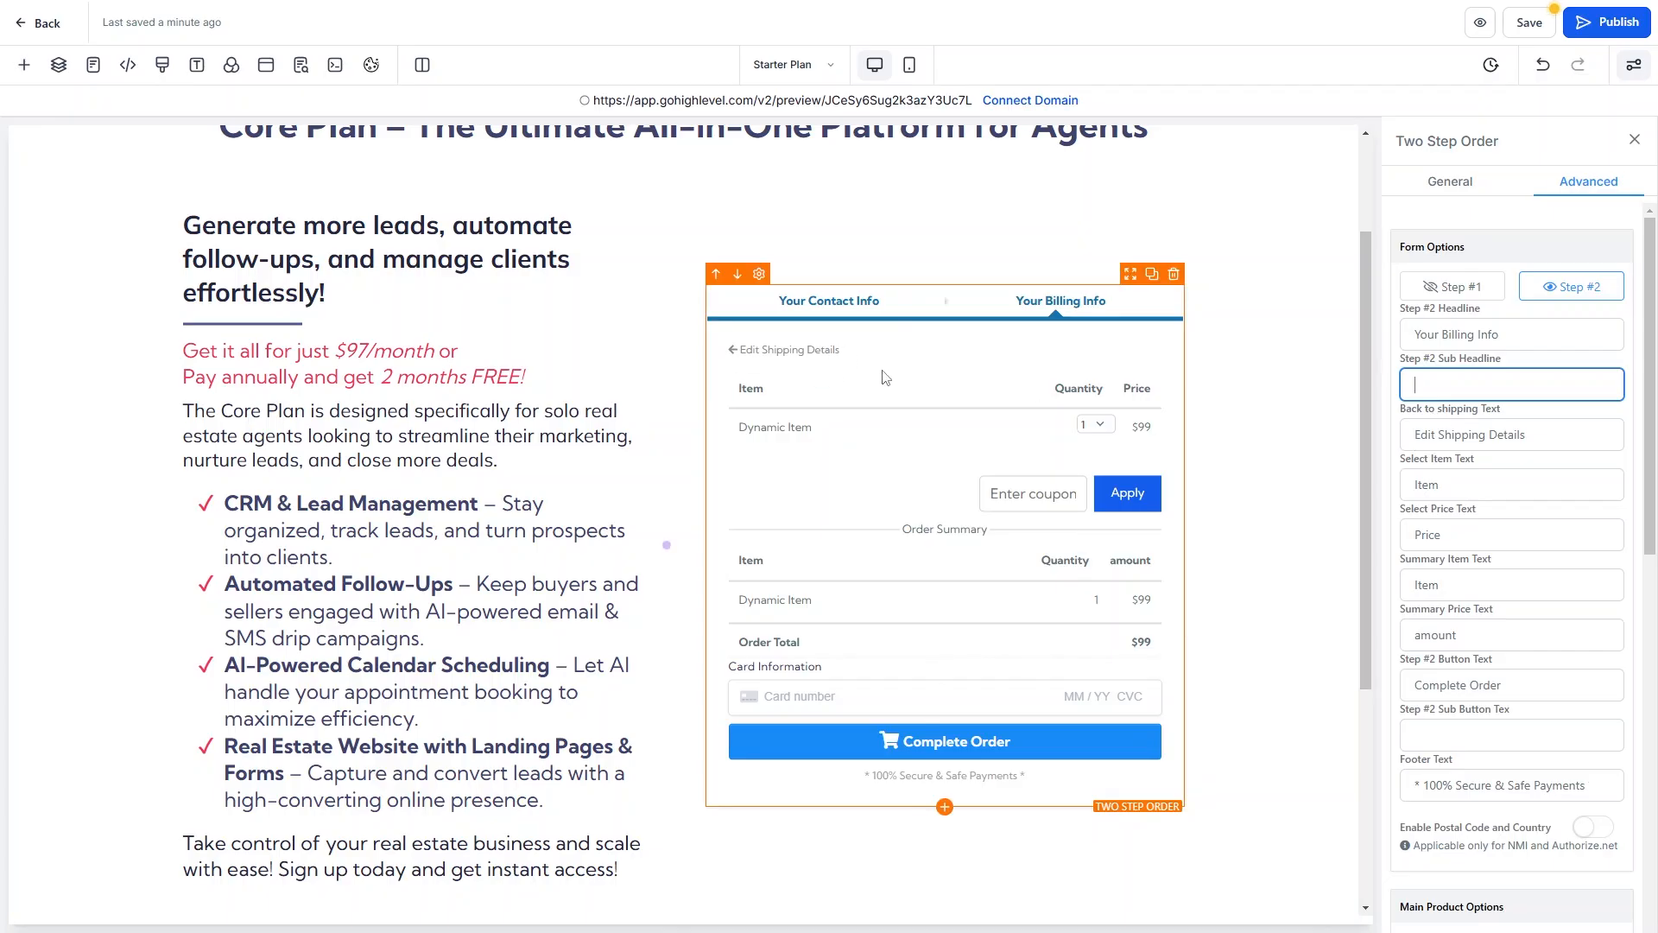
{"action": "left_click_drag", "start_coordinate": [1527, 434], "coordinate": [1442, 435]}
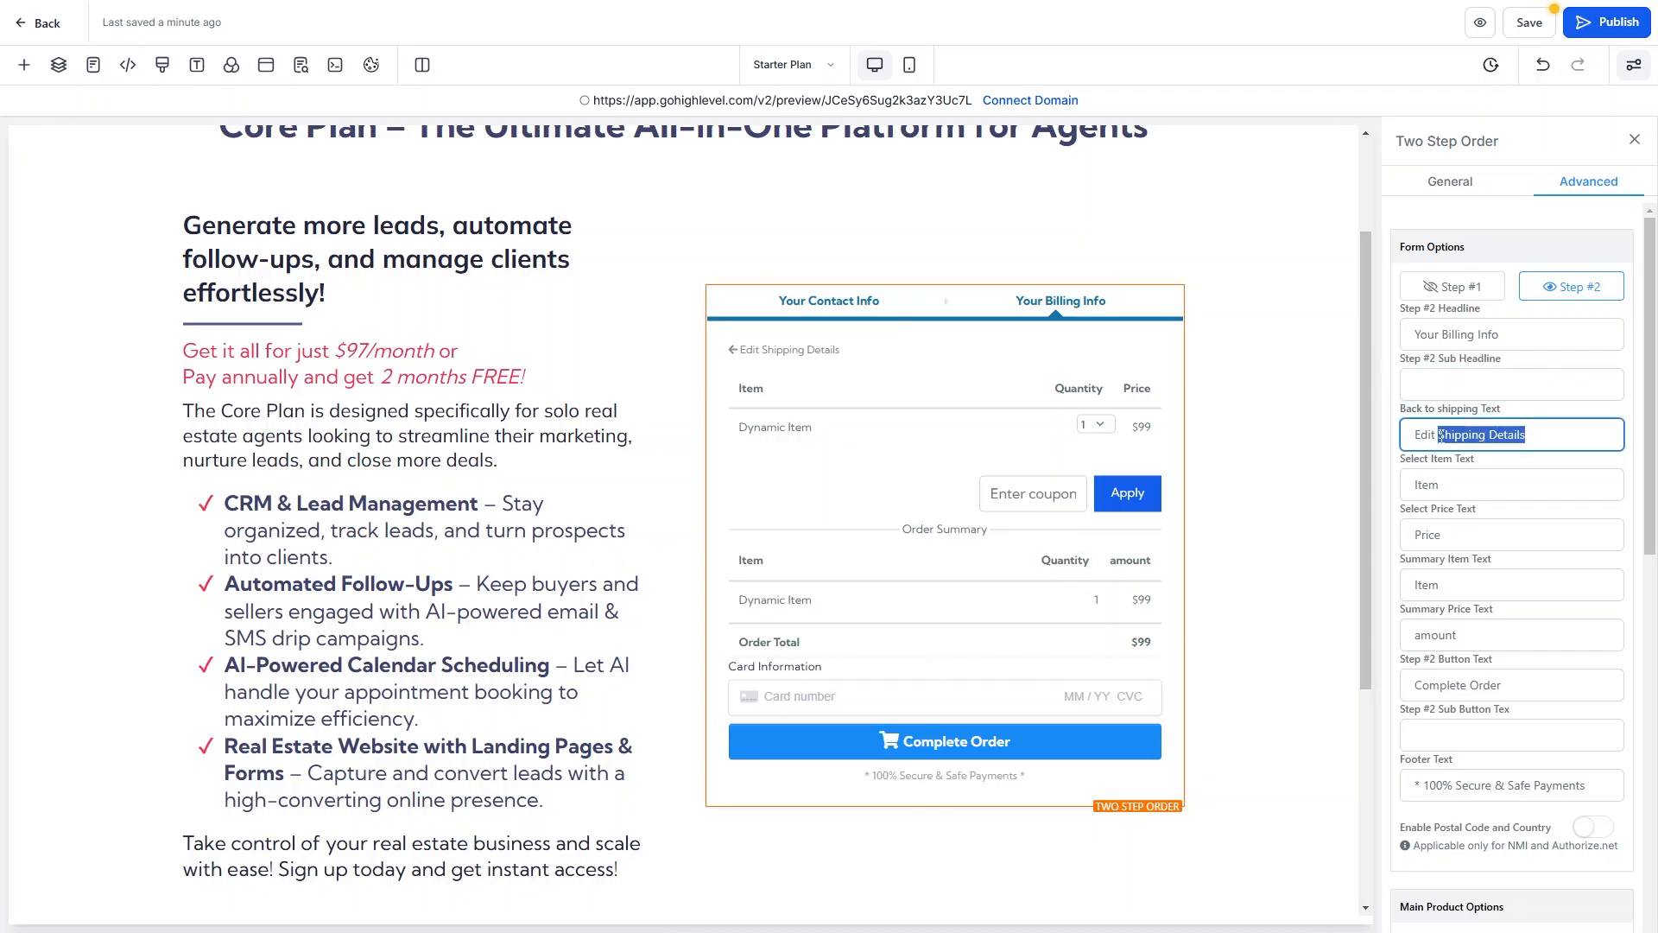
{"action": "type", "text": "Your O"}
{"action": "type", "text": "On"}
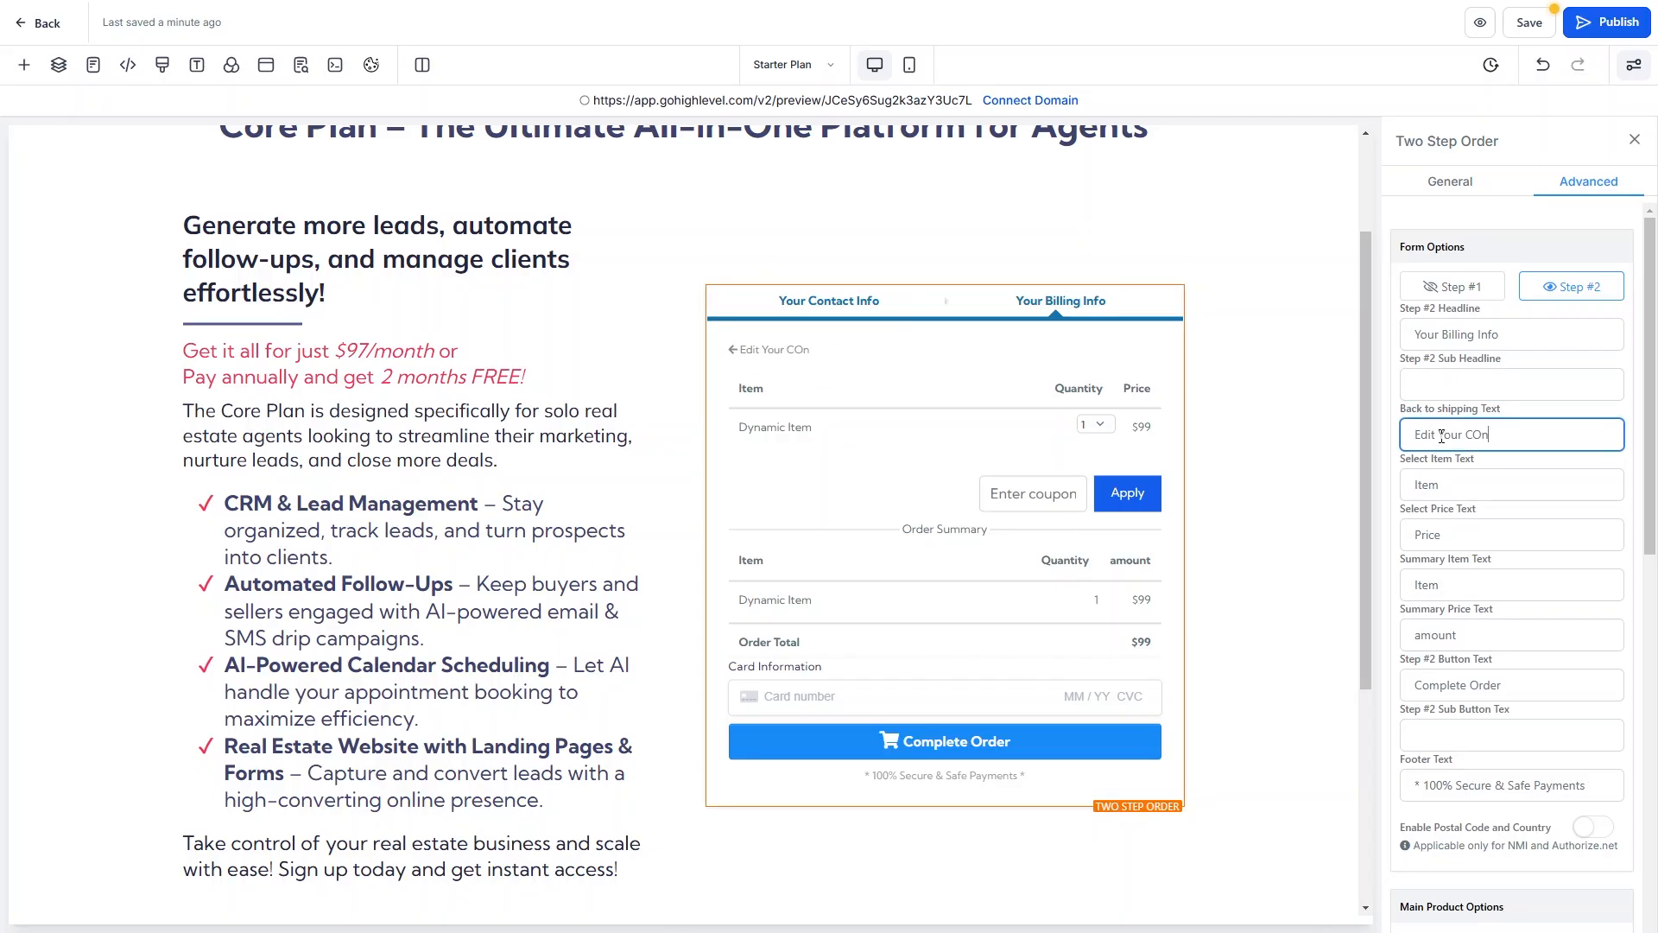
{"action": "key", "text": "BackSpace"}
{"action": "type", "text": "ontact Inf"}
Rename the item column and summary item headers to 'Plan'.
{"action": "left_click", "coordinate": [1441, 487]}
{"action": "key", "text": "BackSpace"}
{"action": "key", "text": "BackSpace"}
{"action": "type", "text": "Plan"}
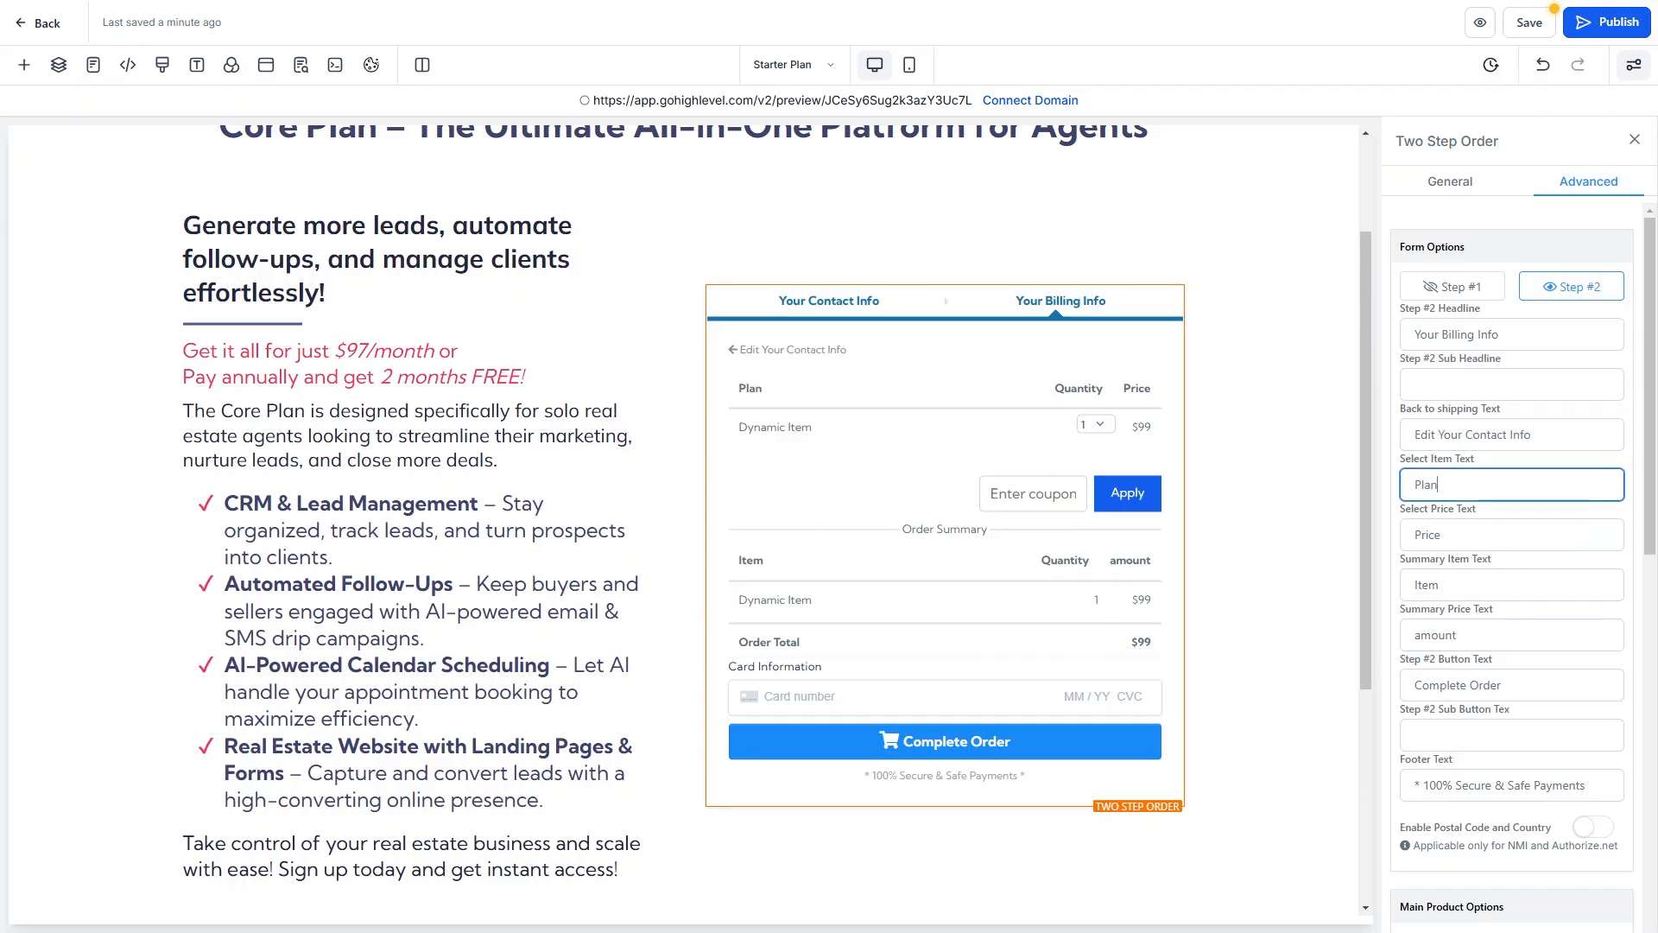
{"action": "double_click", "coordinate": [1444, 587]}
{"action": "type", "text": "Plan"}
Change the Step #2 button text to 'Register Account & Pay', leaving postal code and country off.
{"action": "scroll", "coordinate": [1520, 687], "scroll_direction": "down", "scroll_amount": 3}
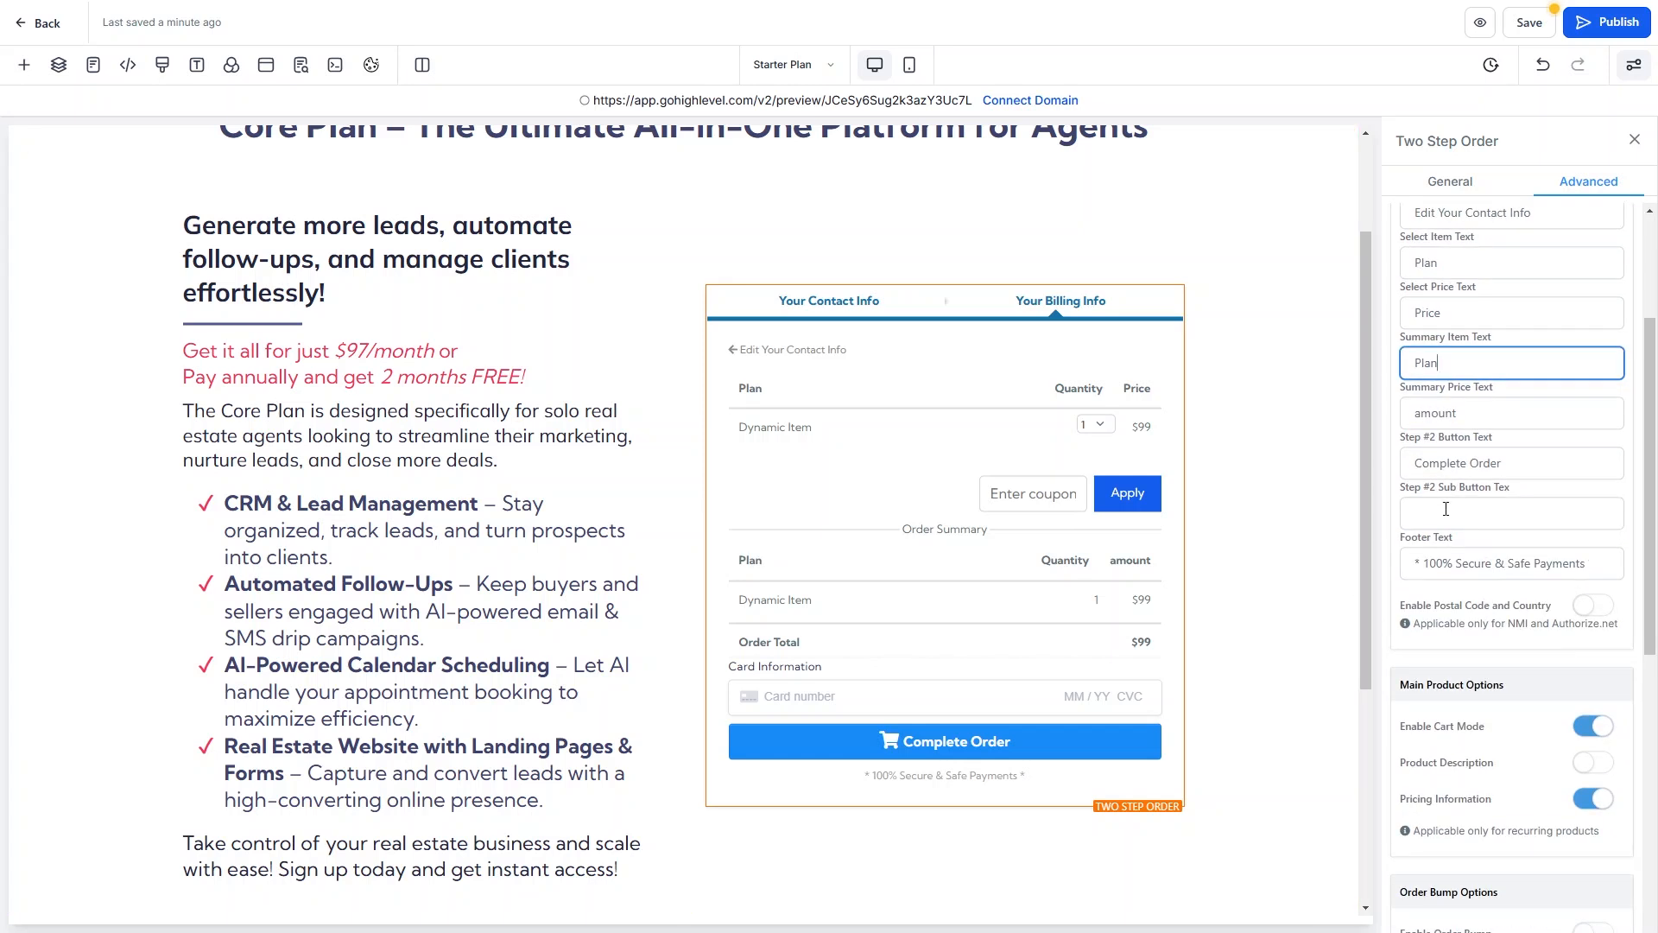
{"action": "left_click_drag", "start_coordinate": [1507, 465], "coordinate": [1385, 480]}
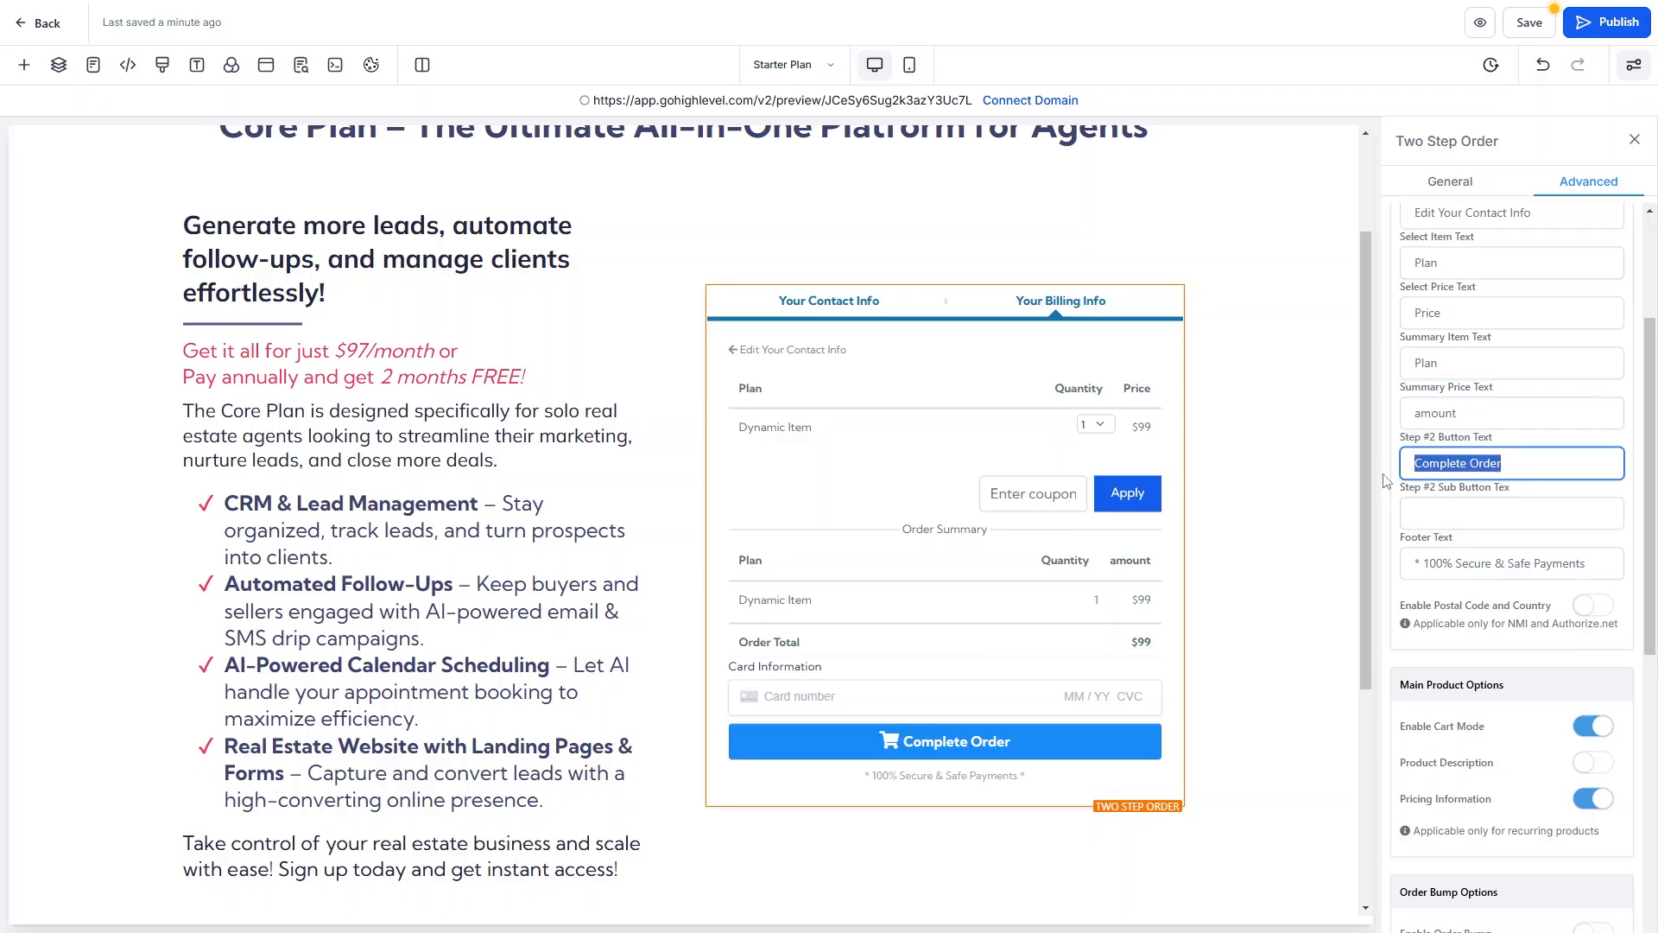
{"action": "type", "text": "Register C"}
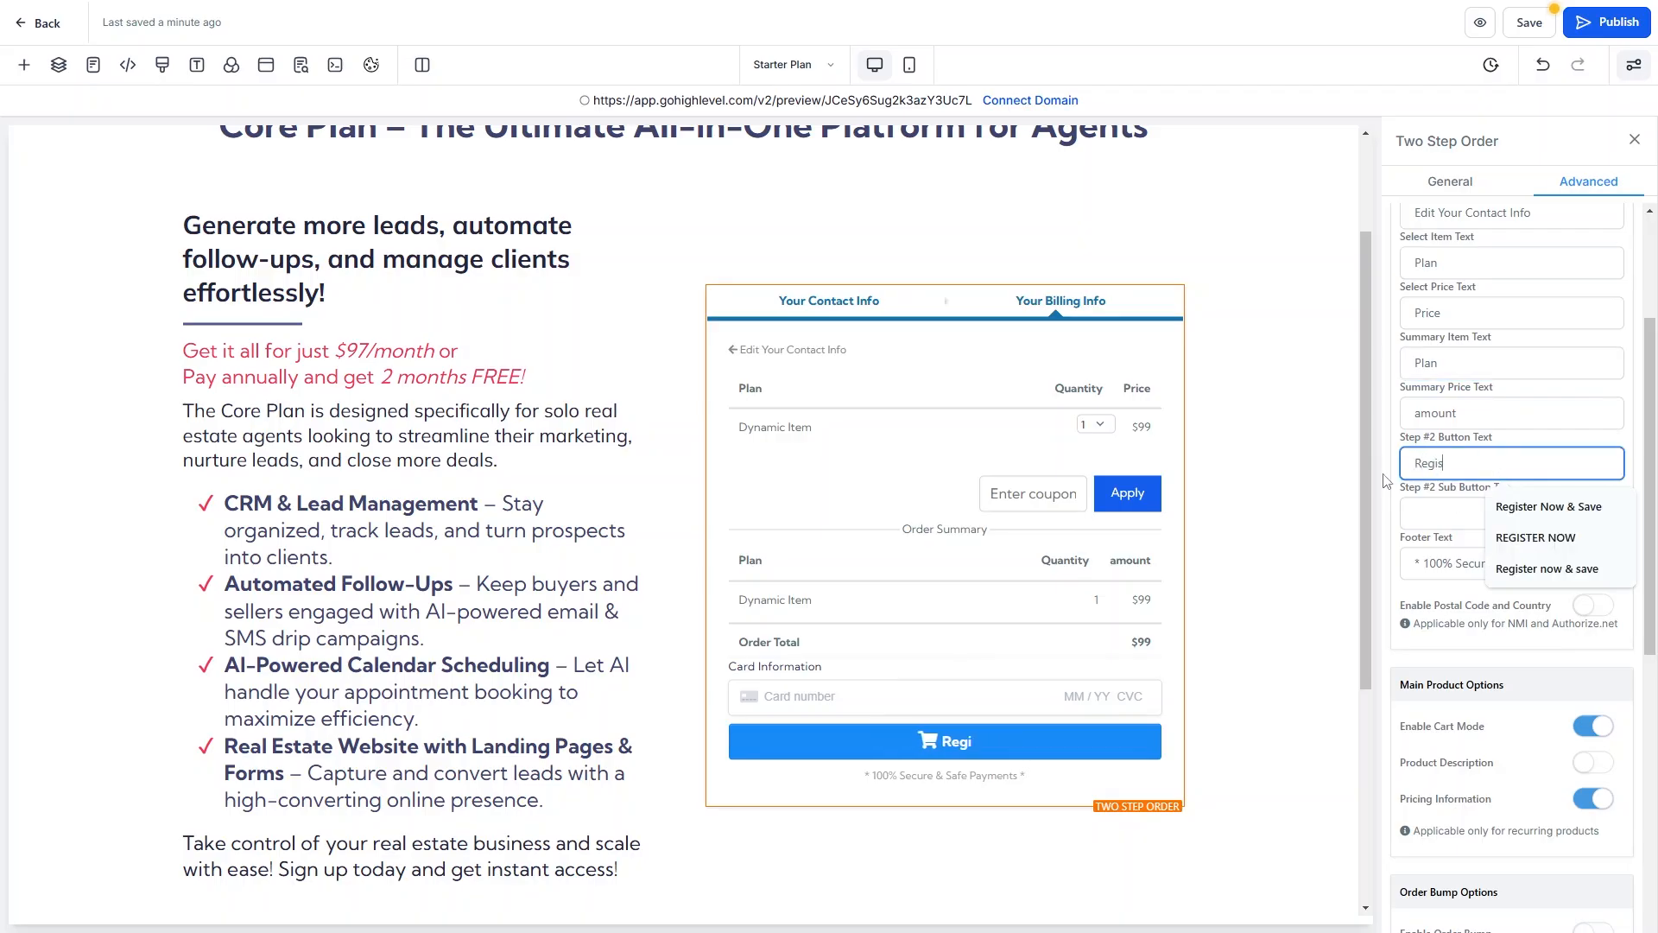
{"action": "key", "text": "BackSpace"}
{"action": "type", "text": "Acc"}
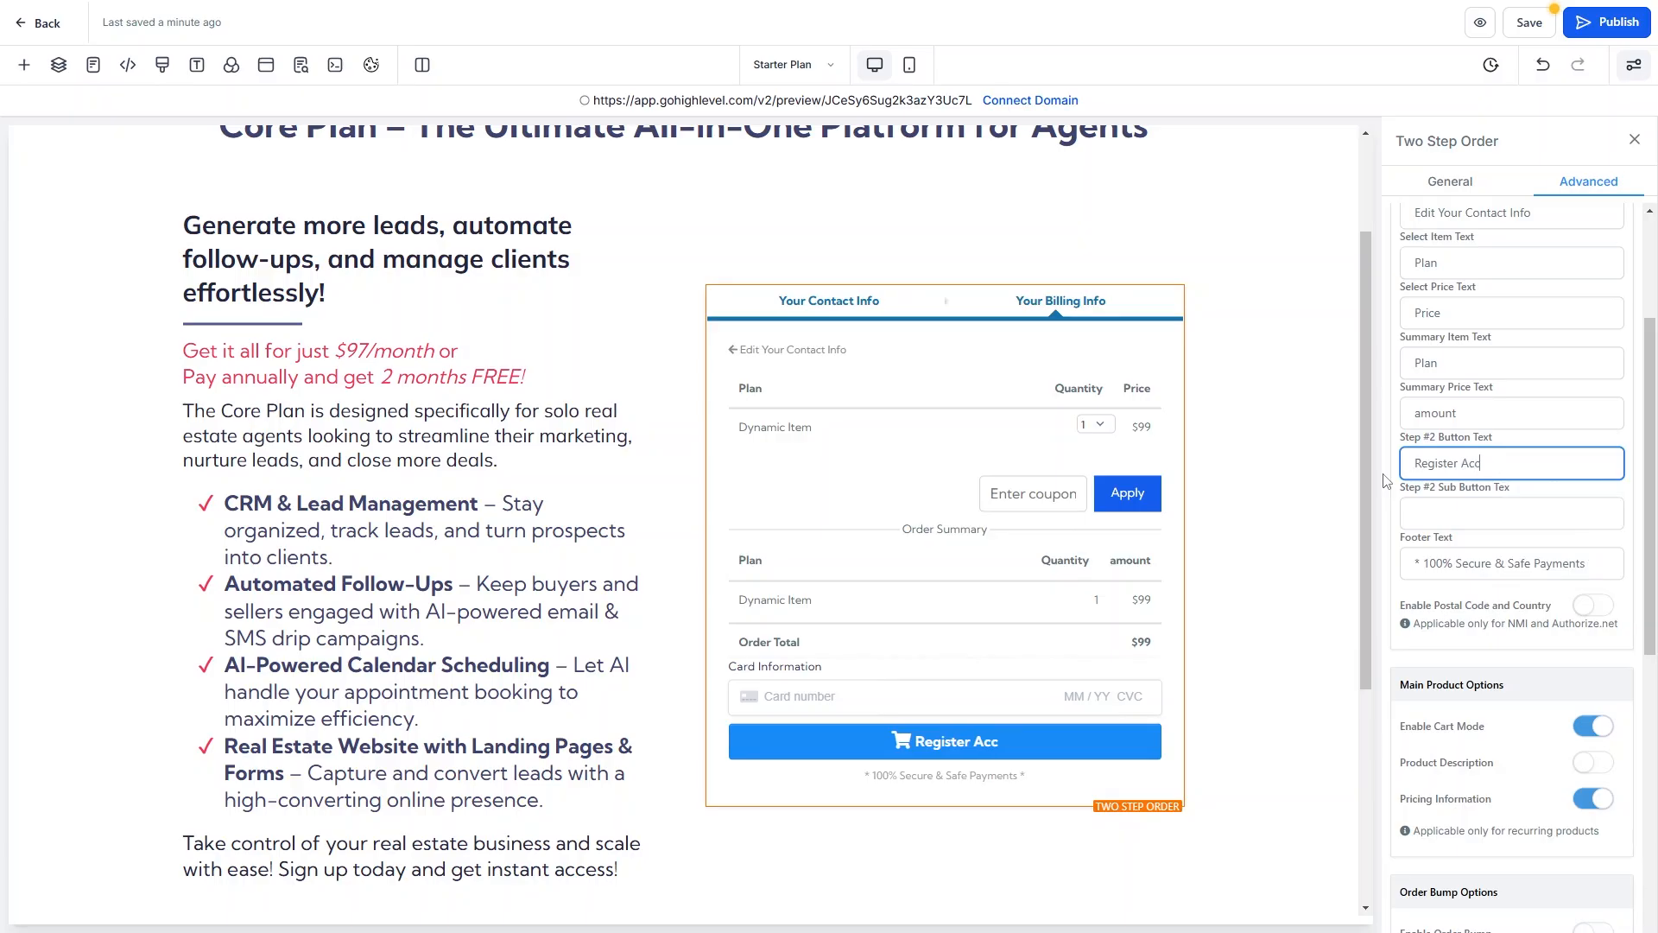
{"action": "type", "text": "ount & Pay"}
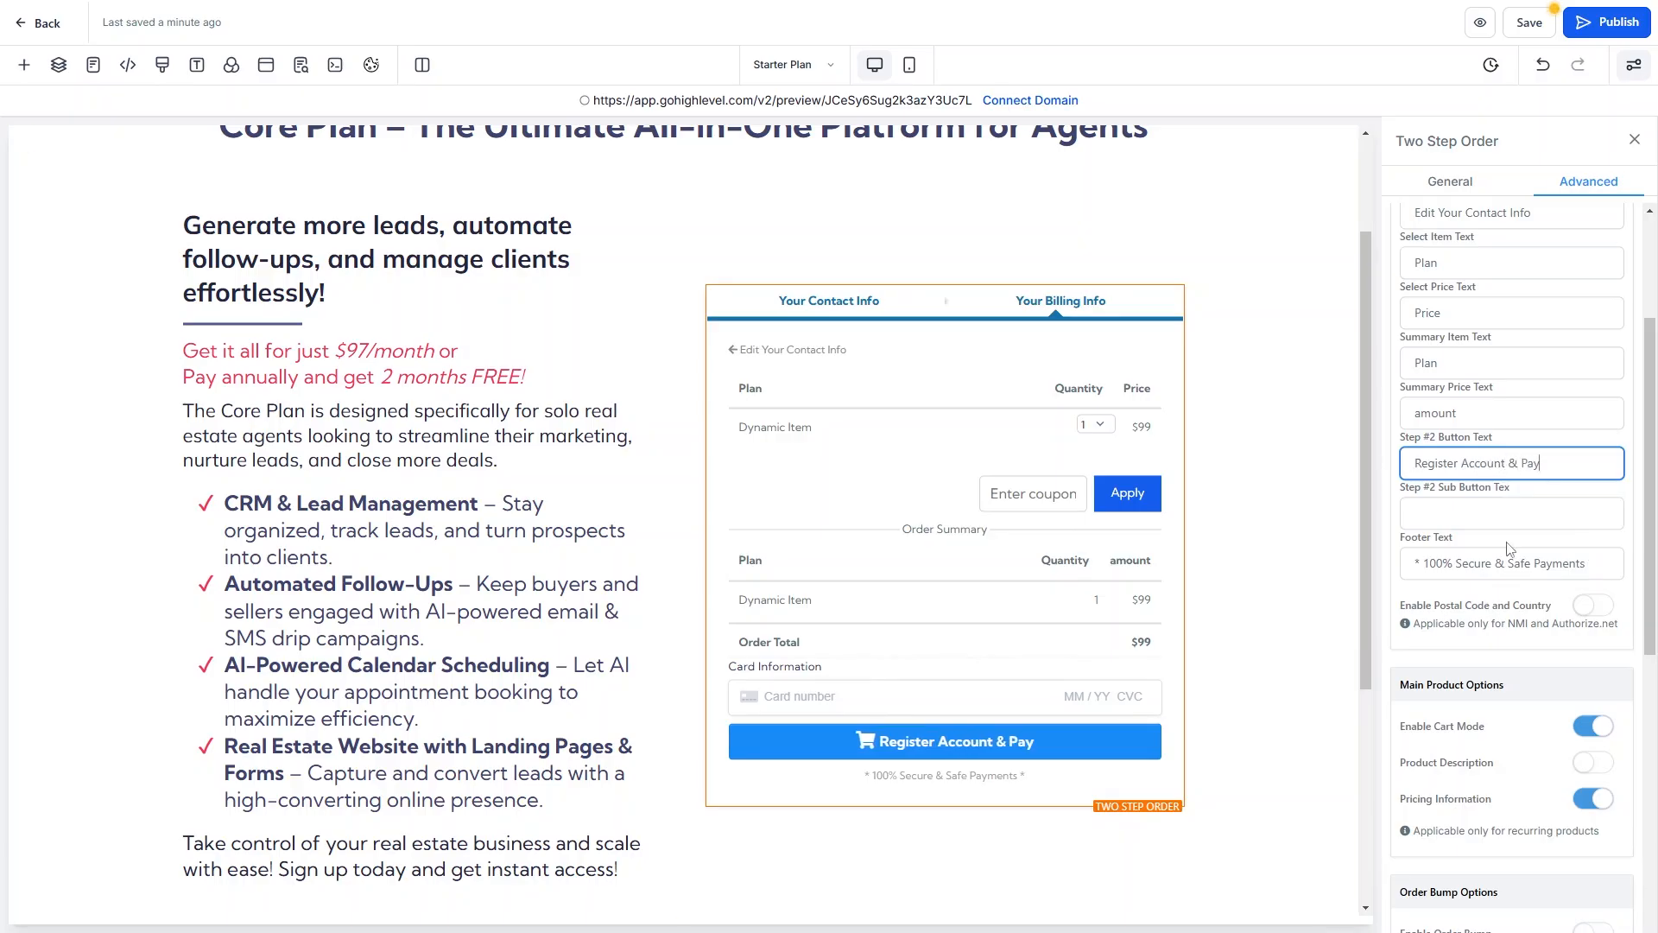
{"action": "scroll", "coordinate": [1542, 553], "scroll_direction": "down", "scroll_amount": 2}
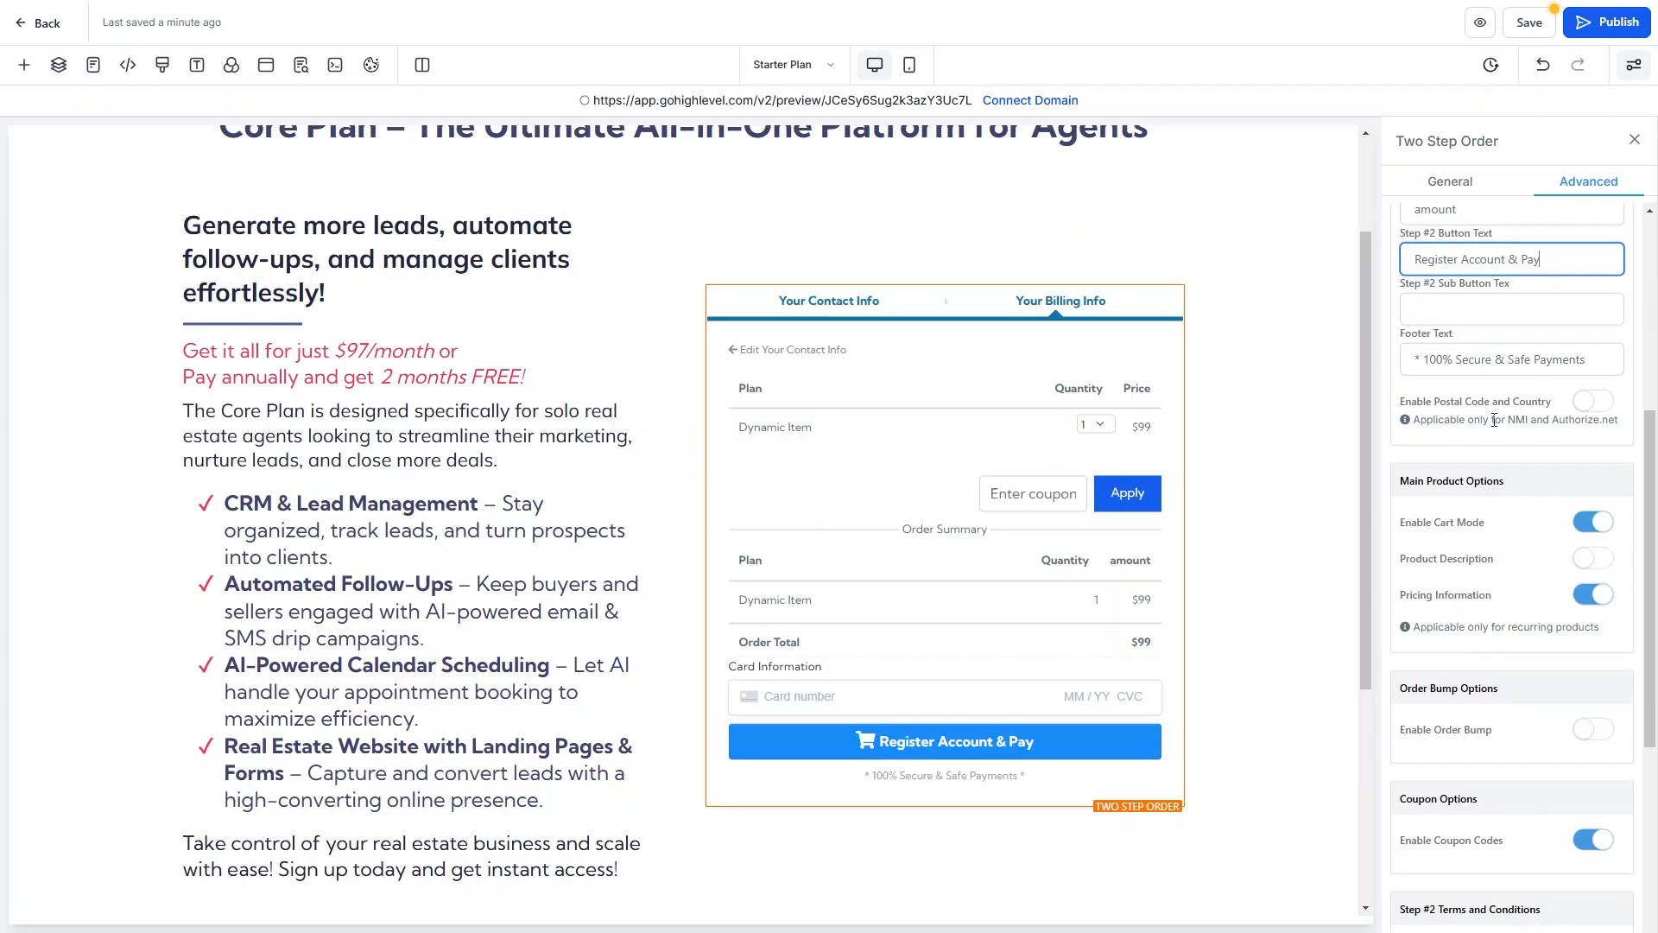
{"action": "left_click", "coordinate": [1587, 404]}
{"action": "left_click", "coordinate": [1588, 407]}
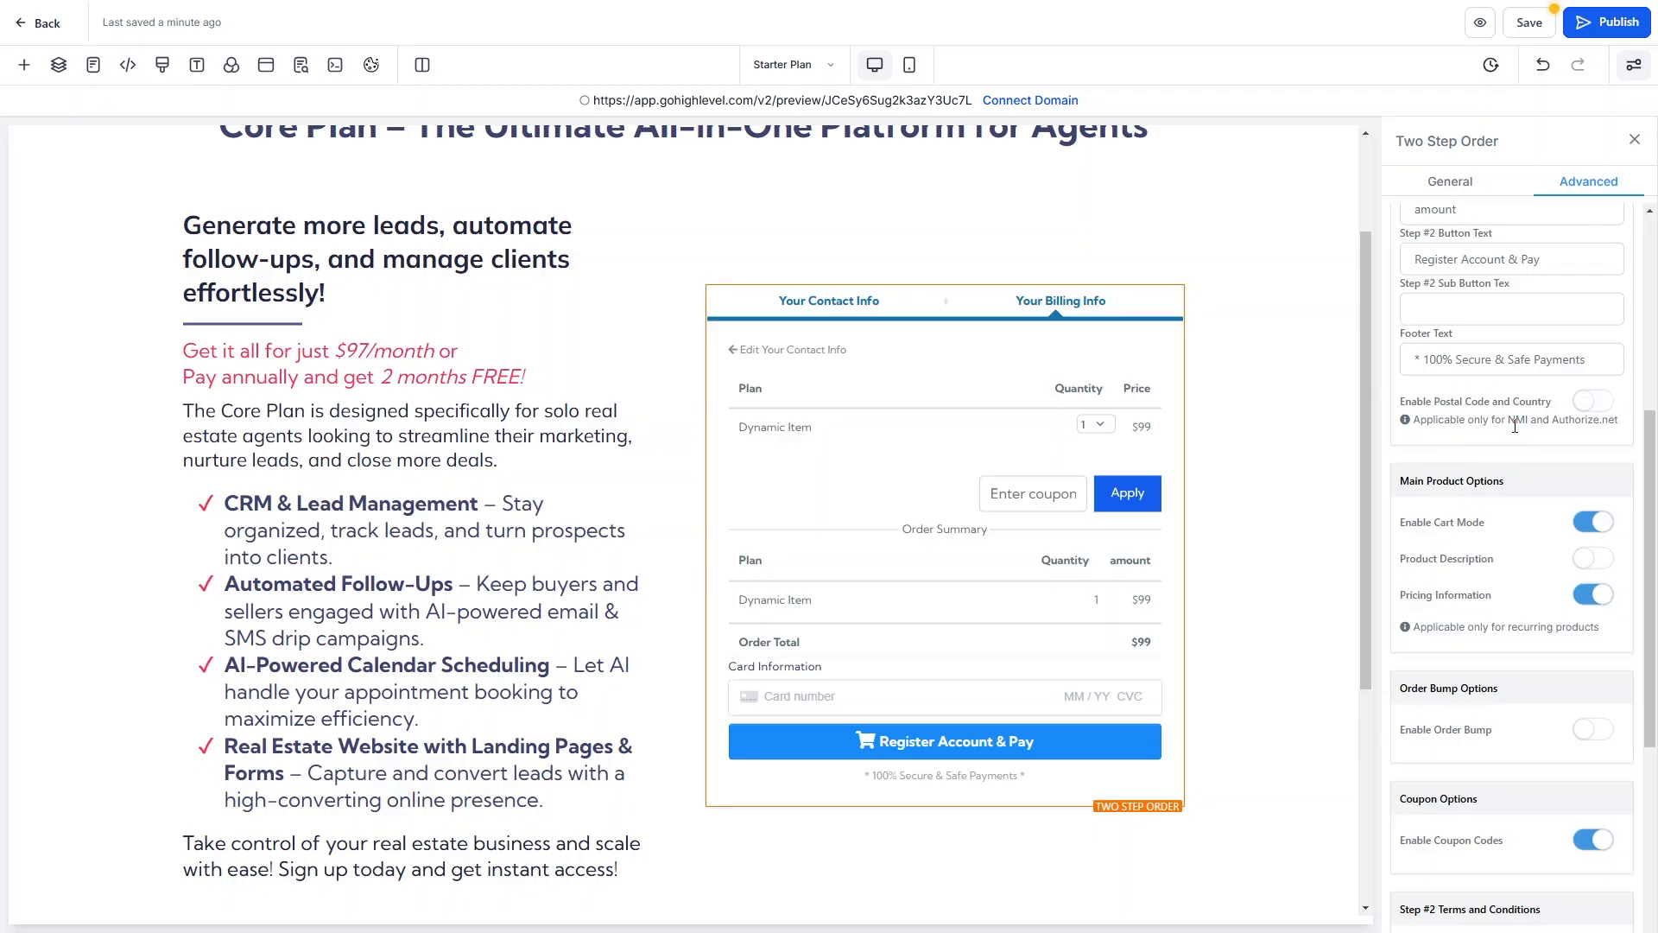
{"action": "scroll", "coordinate": [1604, 445], "scroll_direction": "down", "scroll_amount": 3}
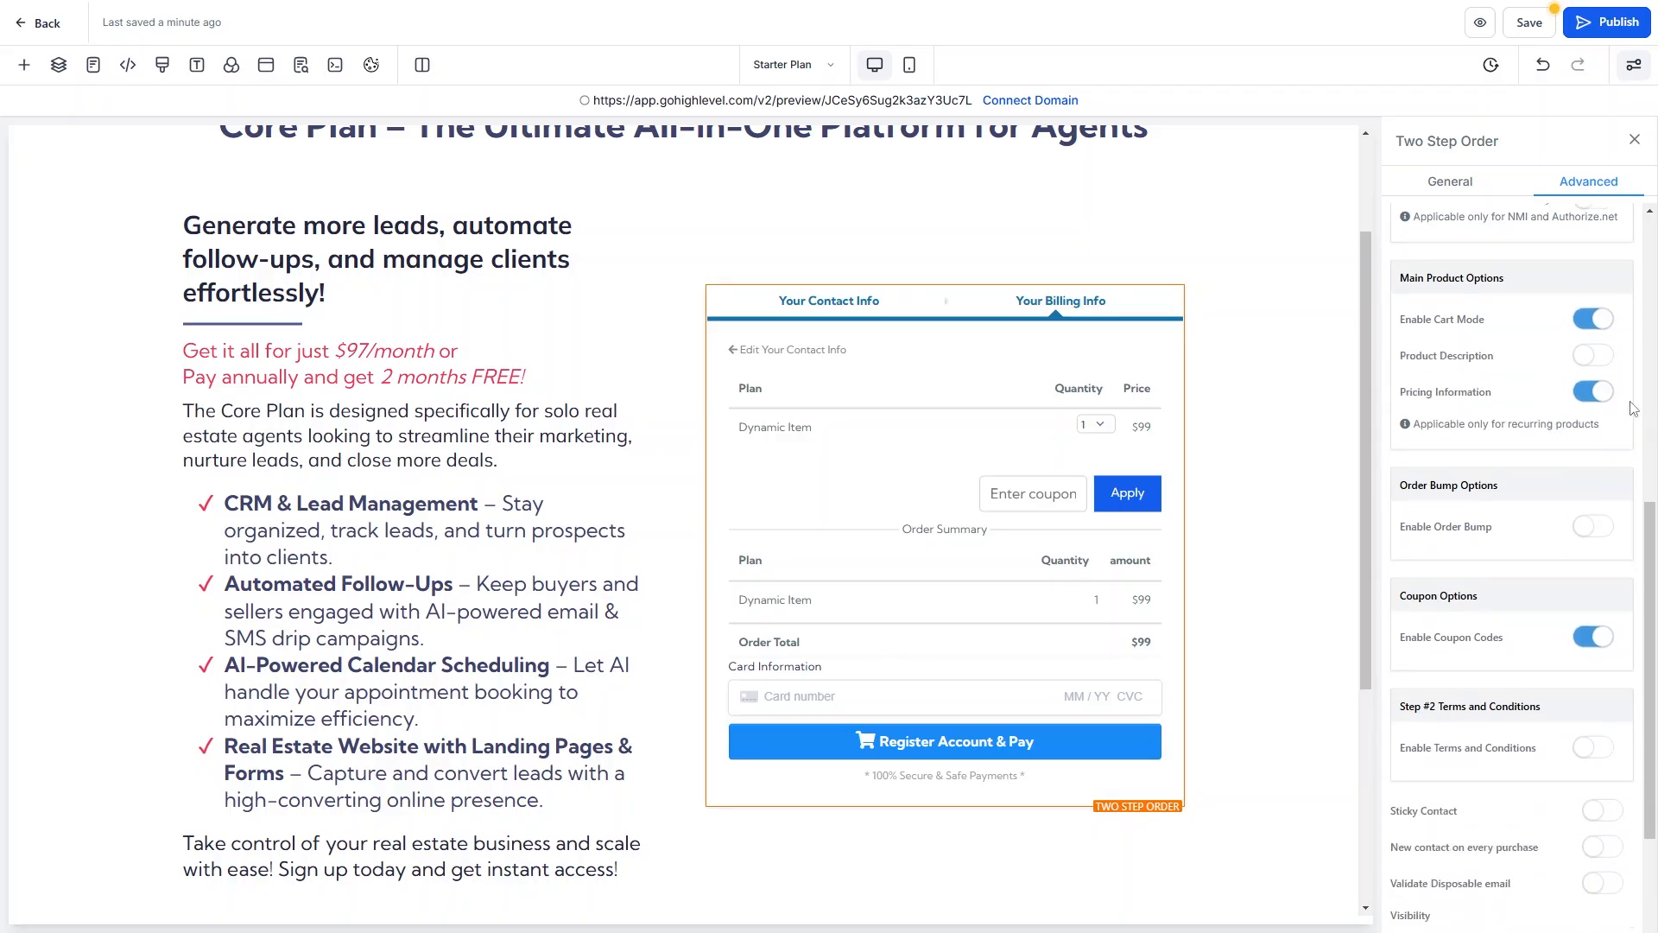
{"action": "scroll", "coordinate": [1566, 285], "scroll_direction": "down", "scroll_amount": 2}
{"action": "scroll", "coordinate": [1510, 518], "scroll_direction": "down", "scroll_amount": 1}
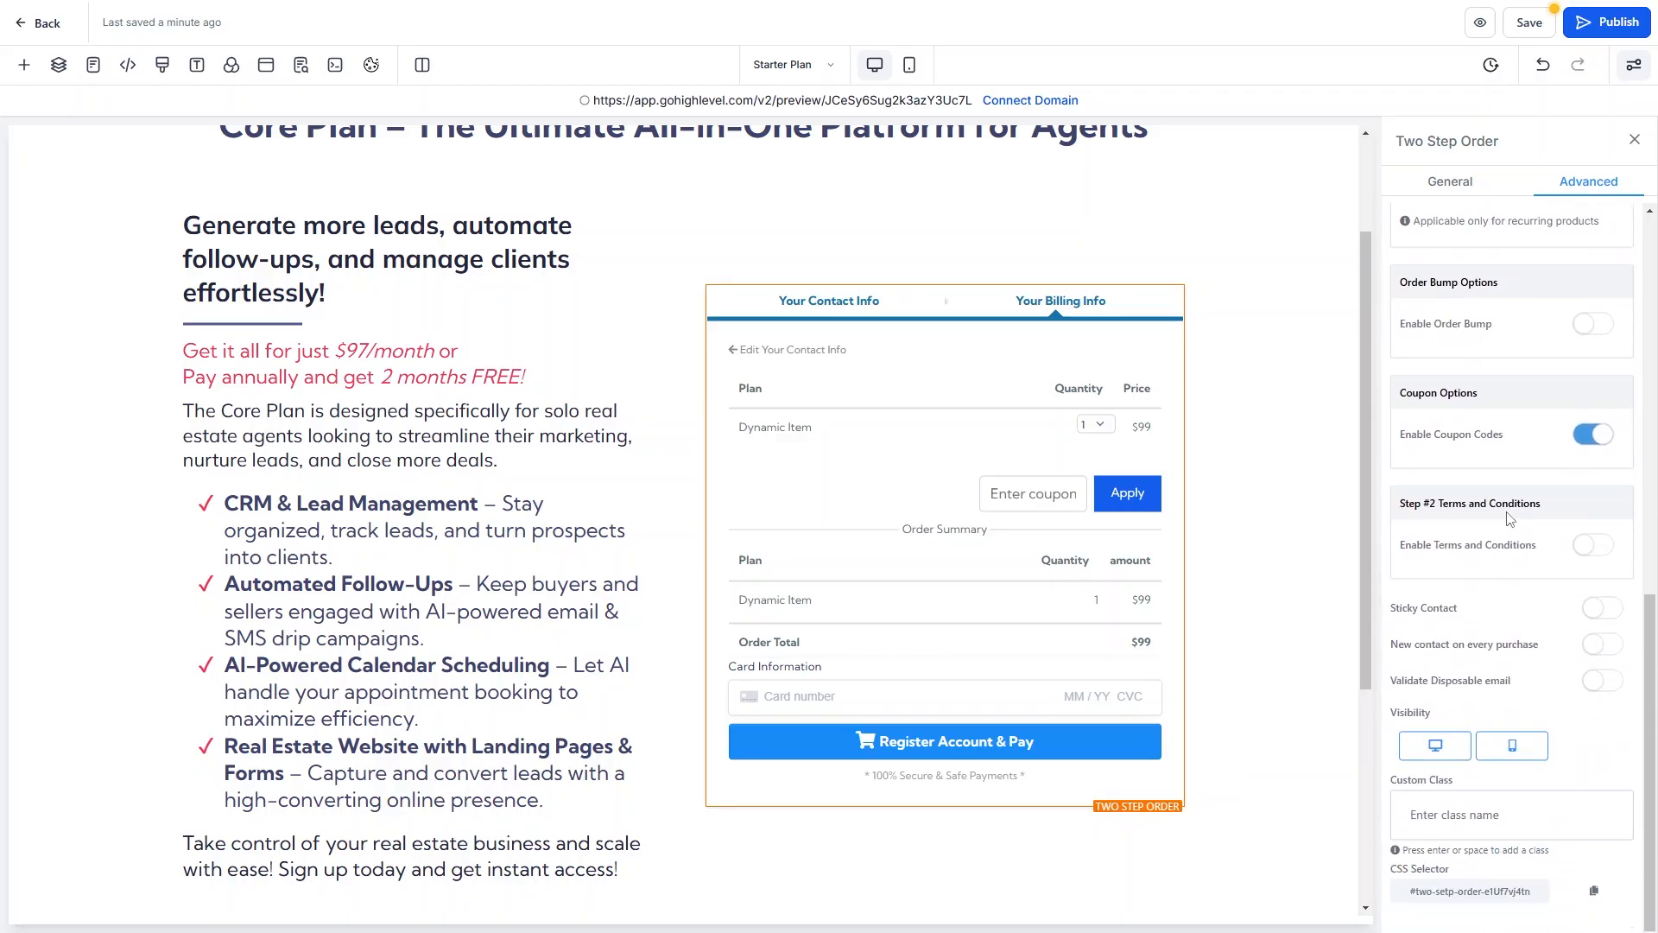
{"action": "scroll", "coordinate": [1510, 516], "scroll_direction": "up", "scroll_amount": 5}
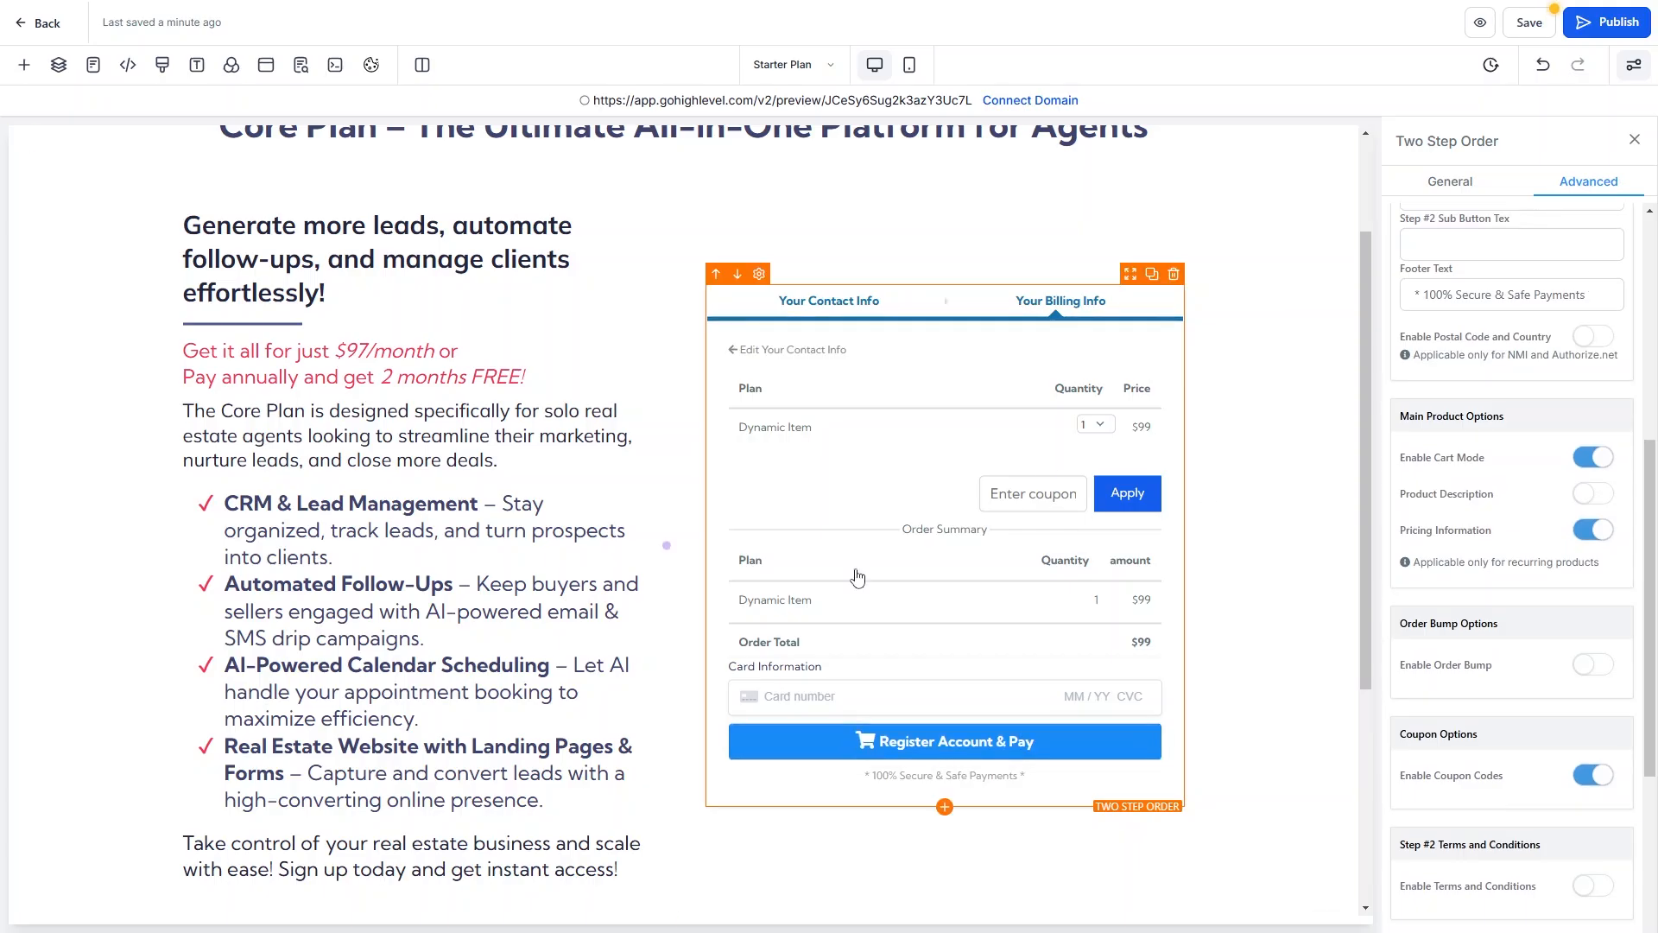
{"action": "scroll", "coordinate": [864, 518], "scroll_direction": "up", "scroll_amount": 2}
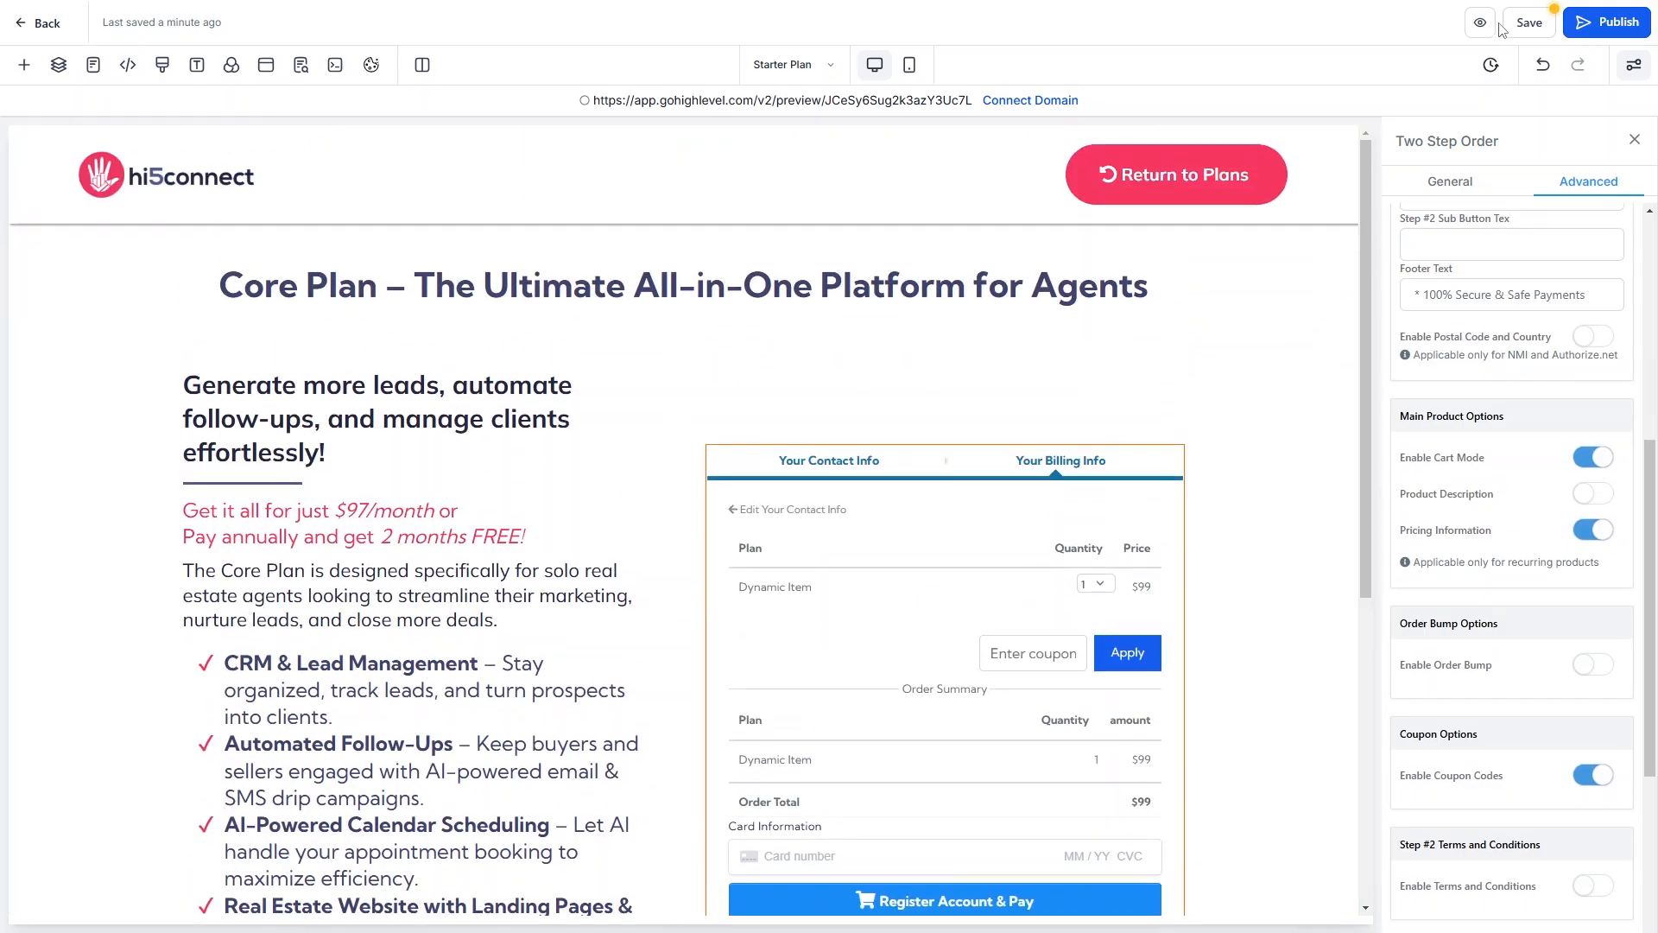
Save the checkout page, then in preview fill in the company name and contact email.
{"action": "left_click", "coordinate": [1527, 26]}
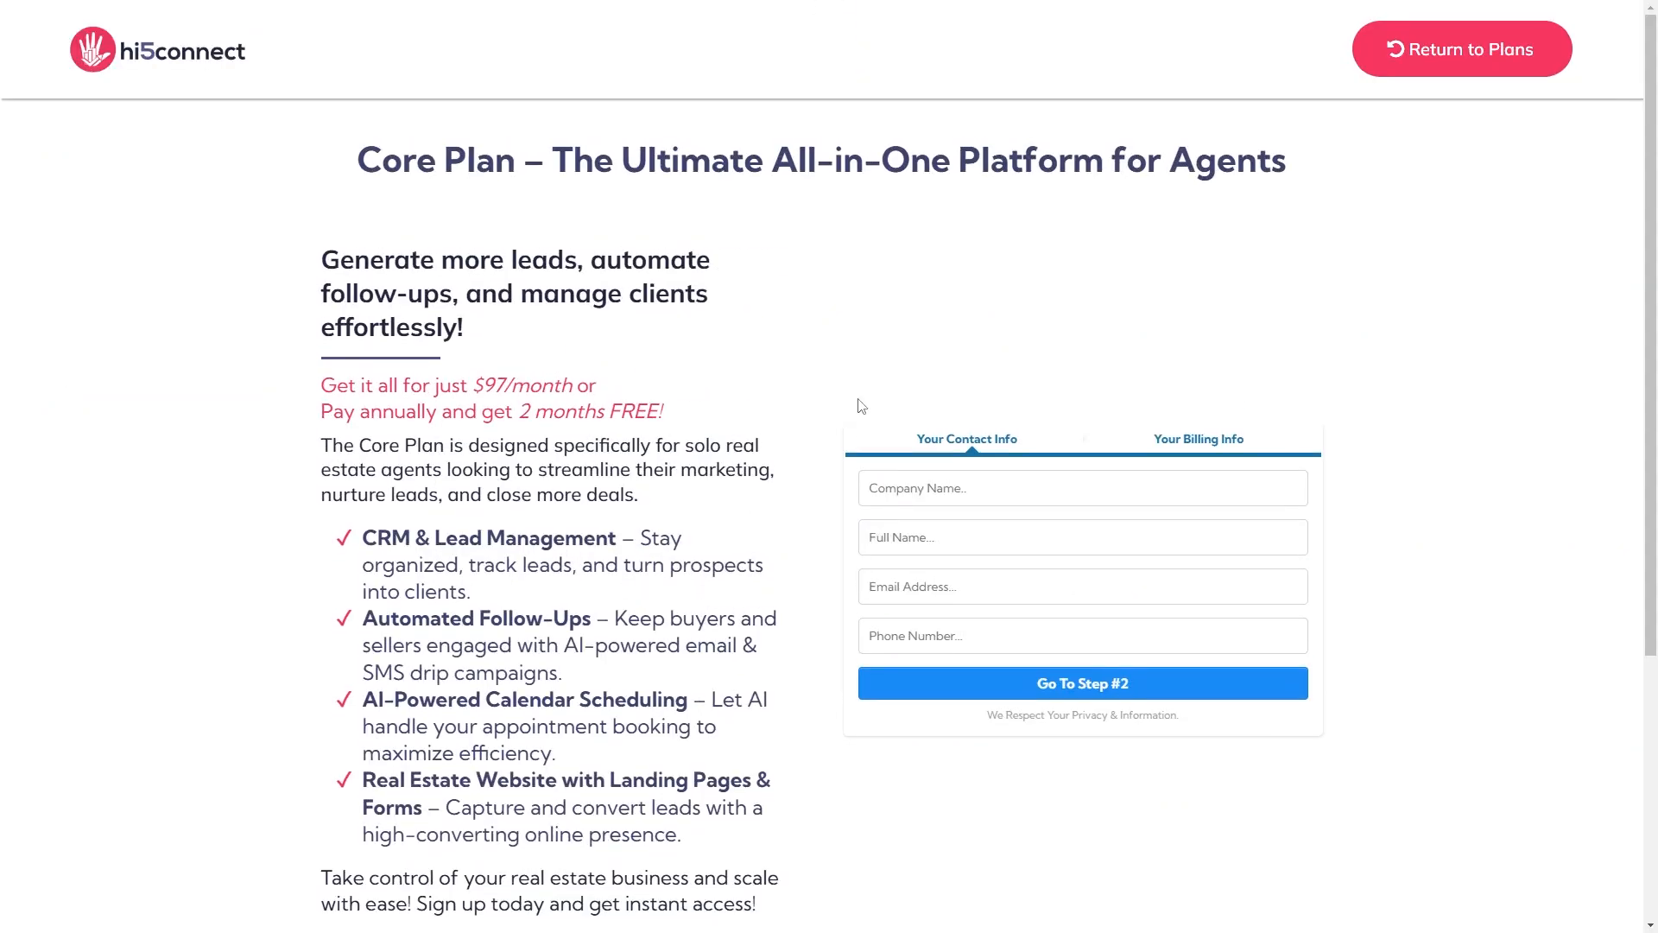
{"action": "left_click", "coordinate": [1019, 489]}
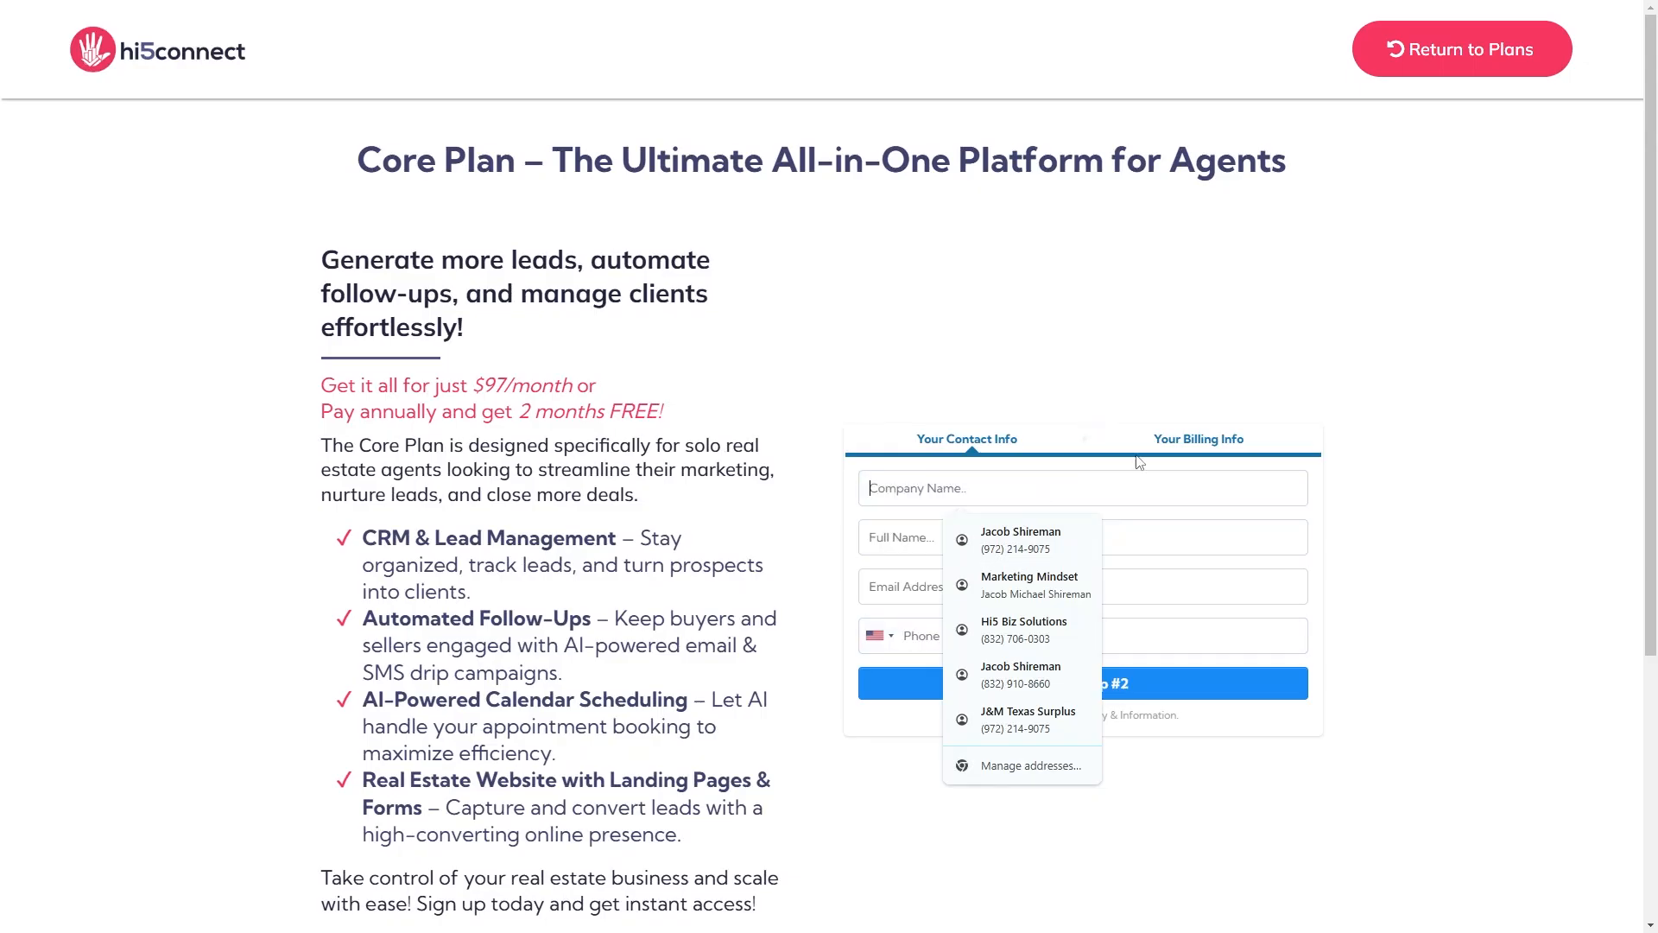
{"action": "left_click", "coordinate": [1024, 630]}
{"action": "left_click", "coordinate": [989, 589]}
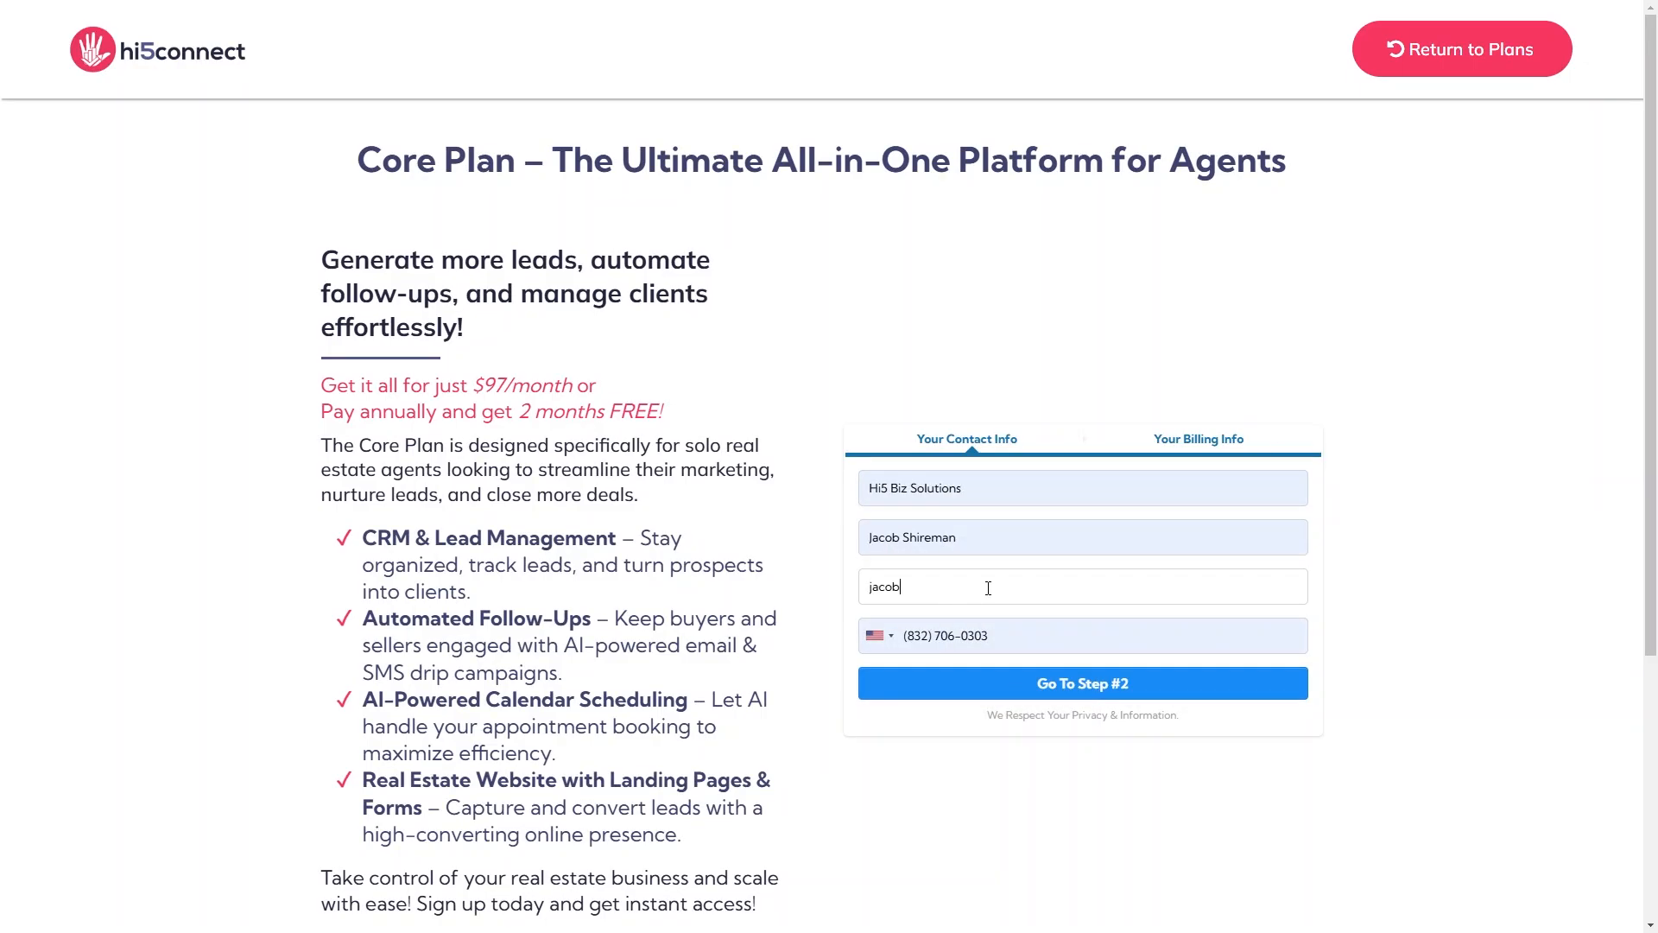
Advance to the billing step and toggle the Launch monthly $97 and yearly $970 plan options.
{"action": "left_click", "coordinate": [996, 691]}
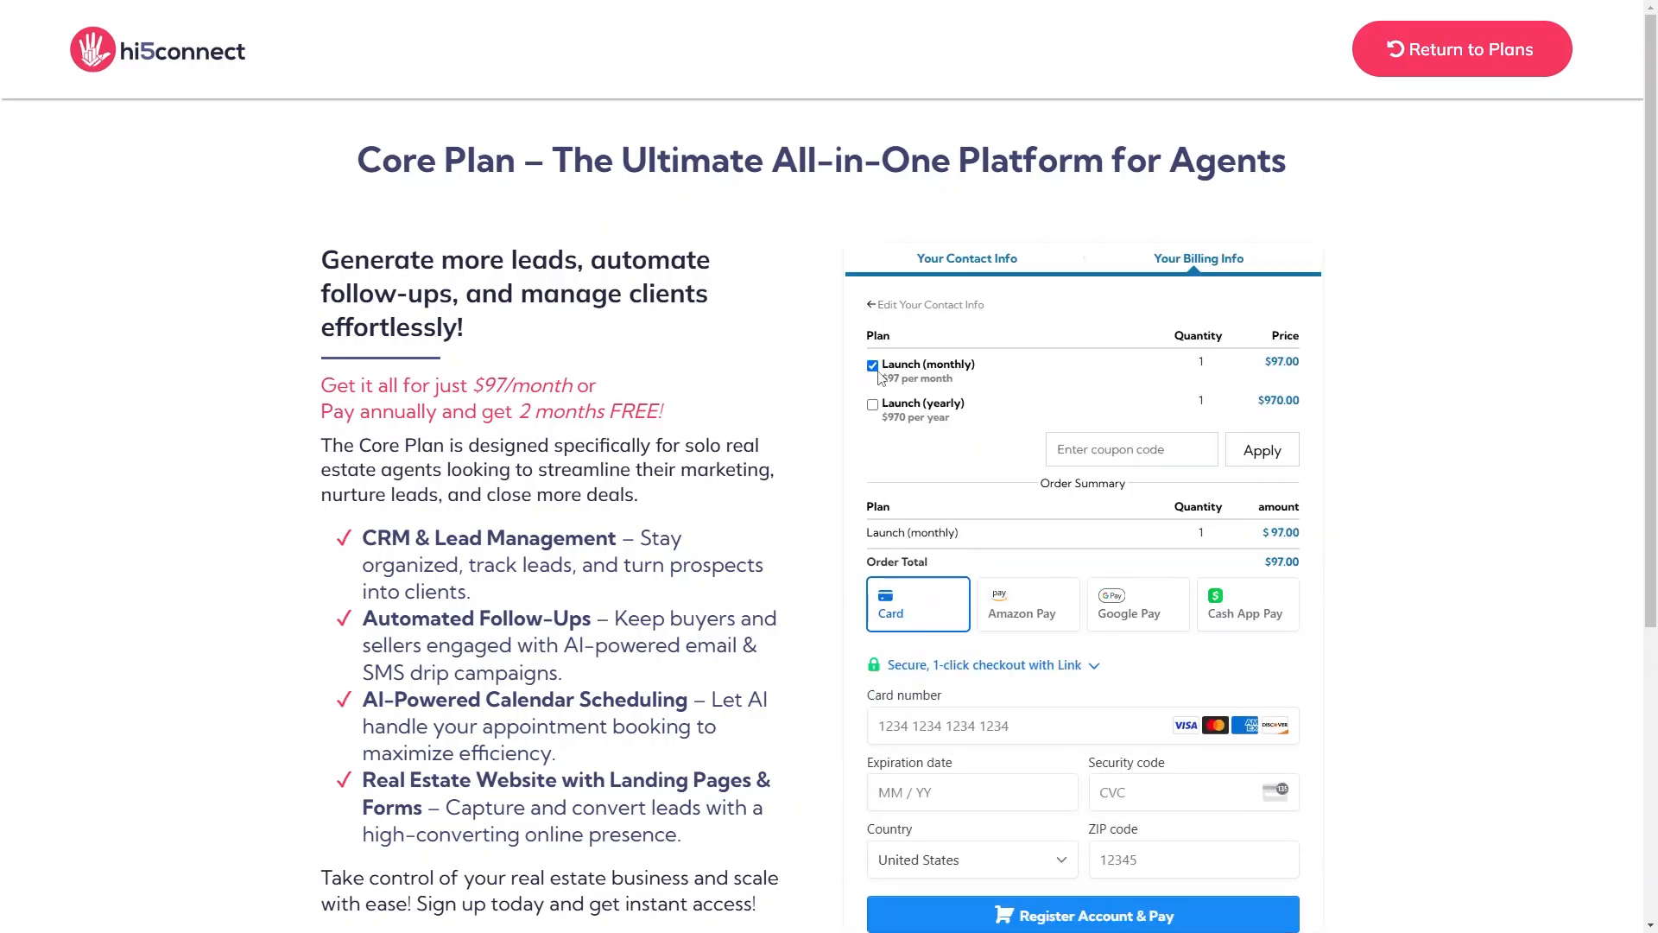
{"action": "left_click", "coordinate": [873, 405]}
{"action": "left_click", "coordinate": [872, 404]}
{"action": "left_click", "coordinate": [872, 366]}
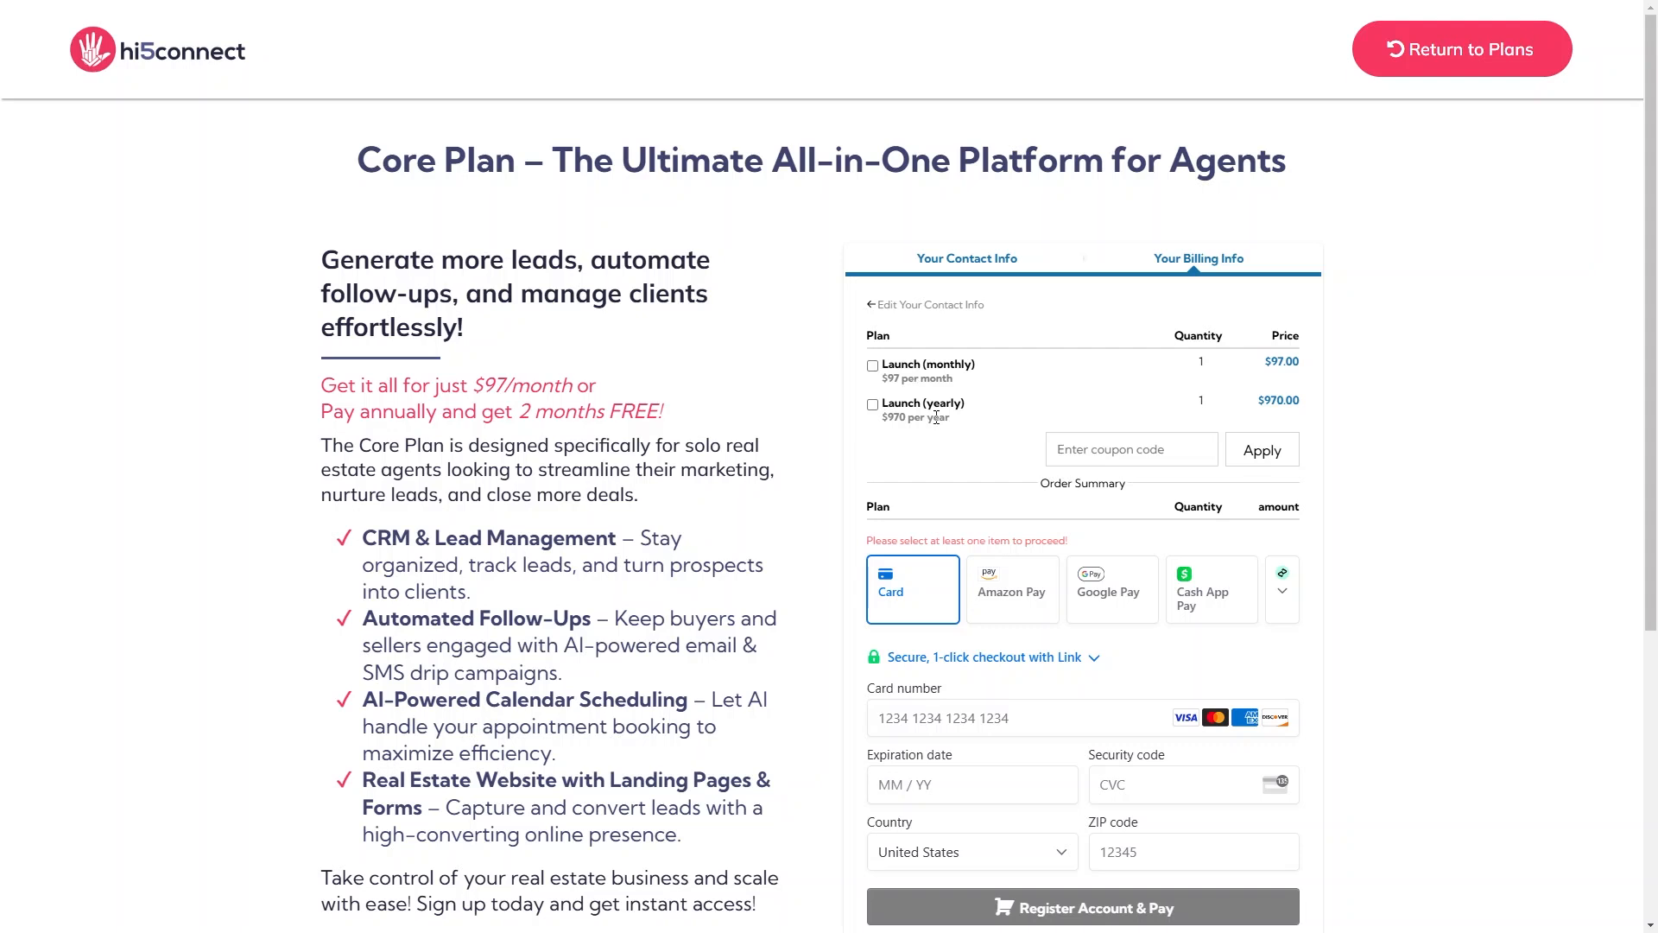
{"action": "scroll", "coordinate": [898, 214], "scroll_direction": "down", "scroll_amount": 5}
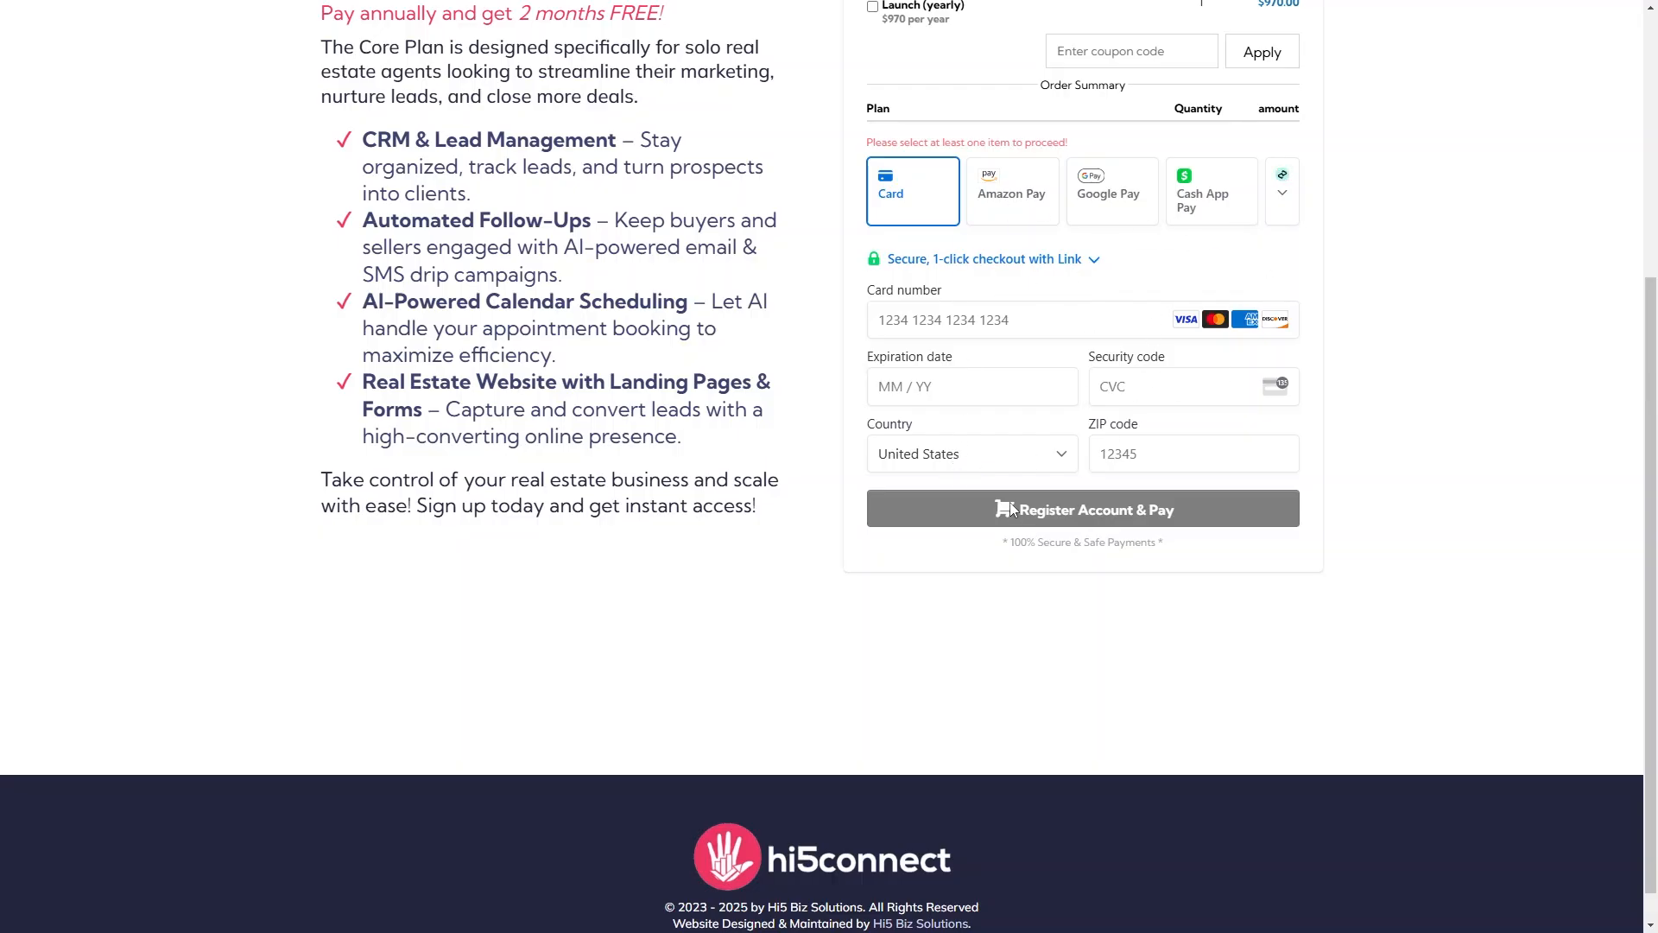
{"action": "scroll", "coordinate": [1009, 501], "scroll_direction": "up", "scroll_amount": 5}
Exit the preview, save the checkout page, and return to the funnel's step list.
{"action": "left_click", "coordinate": [828, 59]}
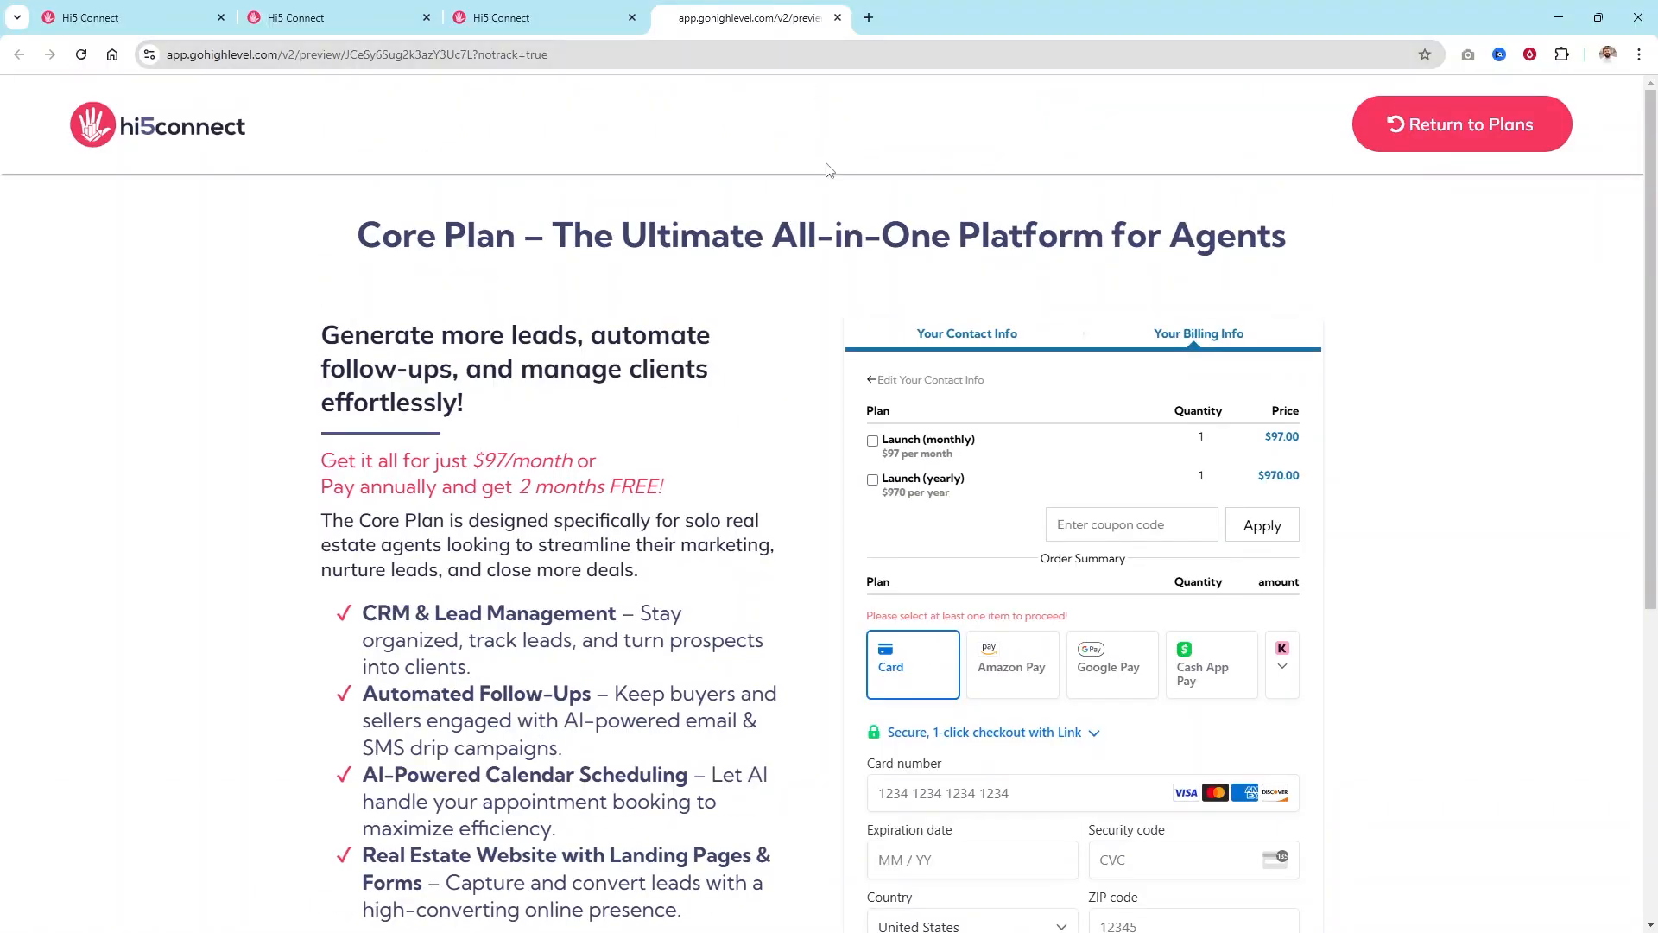
{"action": "left_click", "coordinate": [591, 16]}
{"action": "scroll", "coordinate": [1549, 682], "scroll_direction": "down", "scroll_amount": 3}
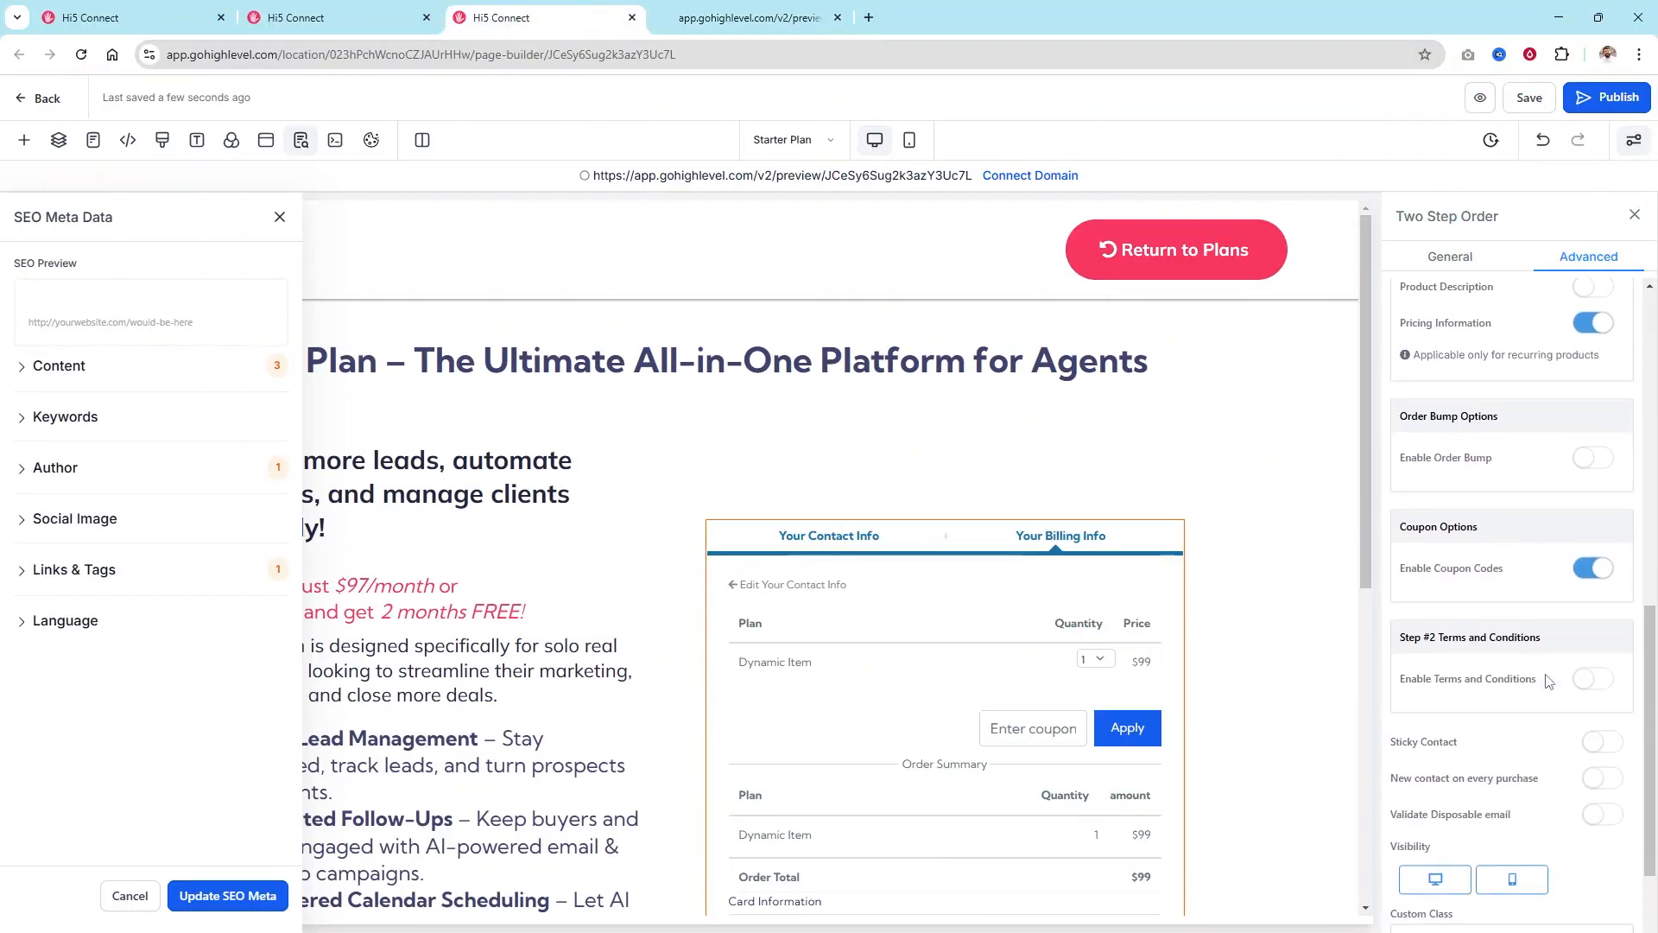
{"action": "scroll", "coordinate": [1546, 681], "scroll_direction": "up", "scroll_amount": 2}
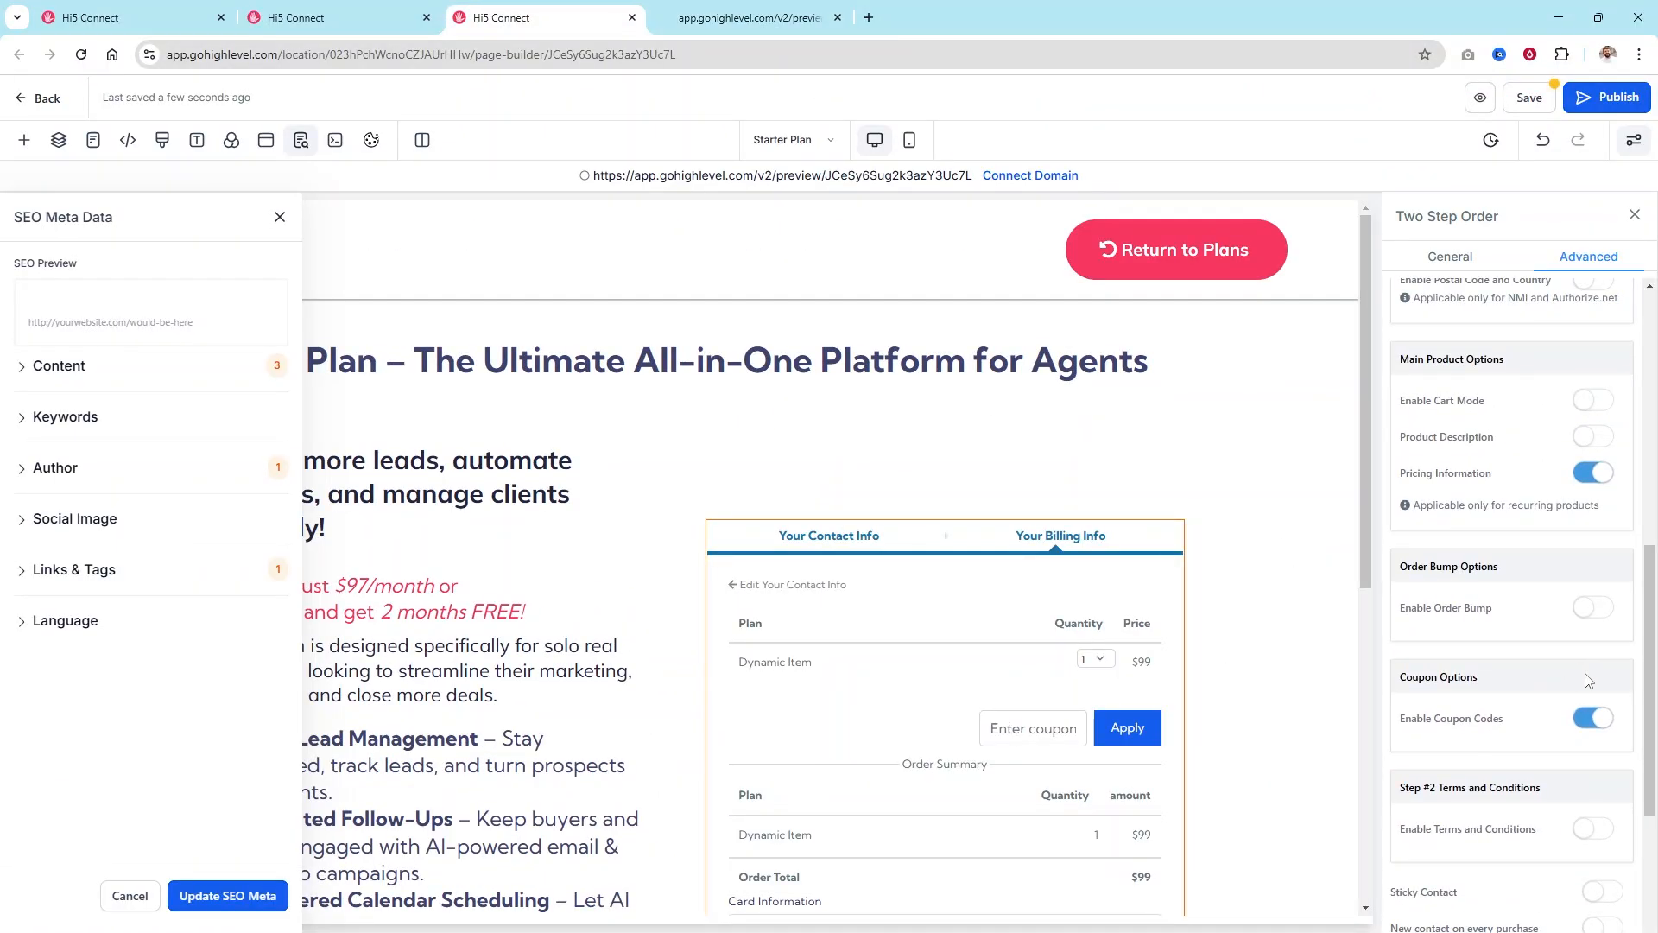
{"action": "scroll", "coordinate": [1586, 680], "scroll_direction": "down", "scroll_amount": 3}
{"action": "left_click", "coordinate": [1536, 97]}
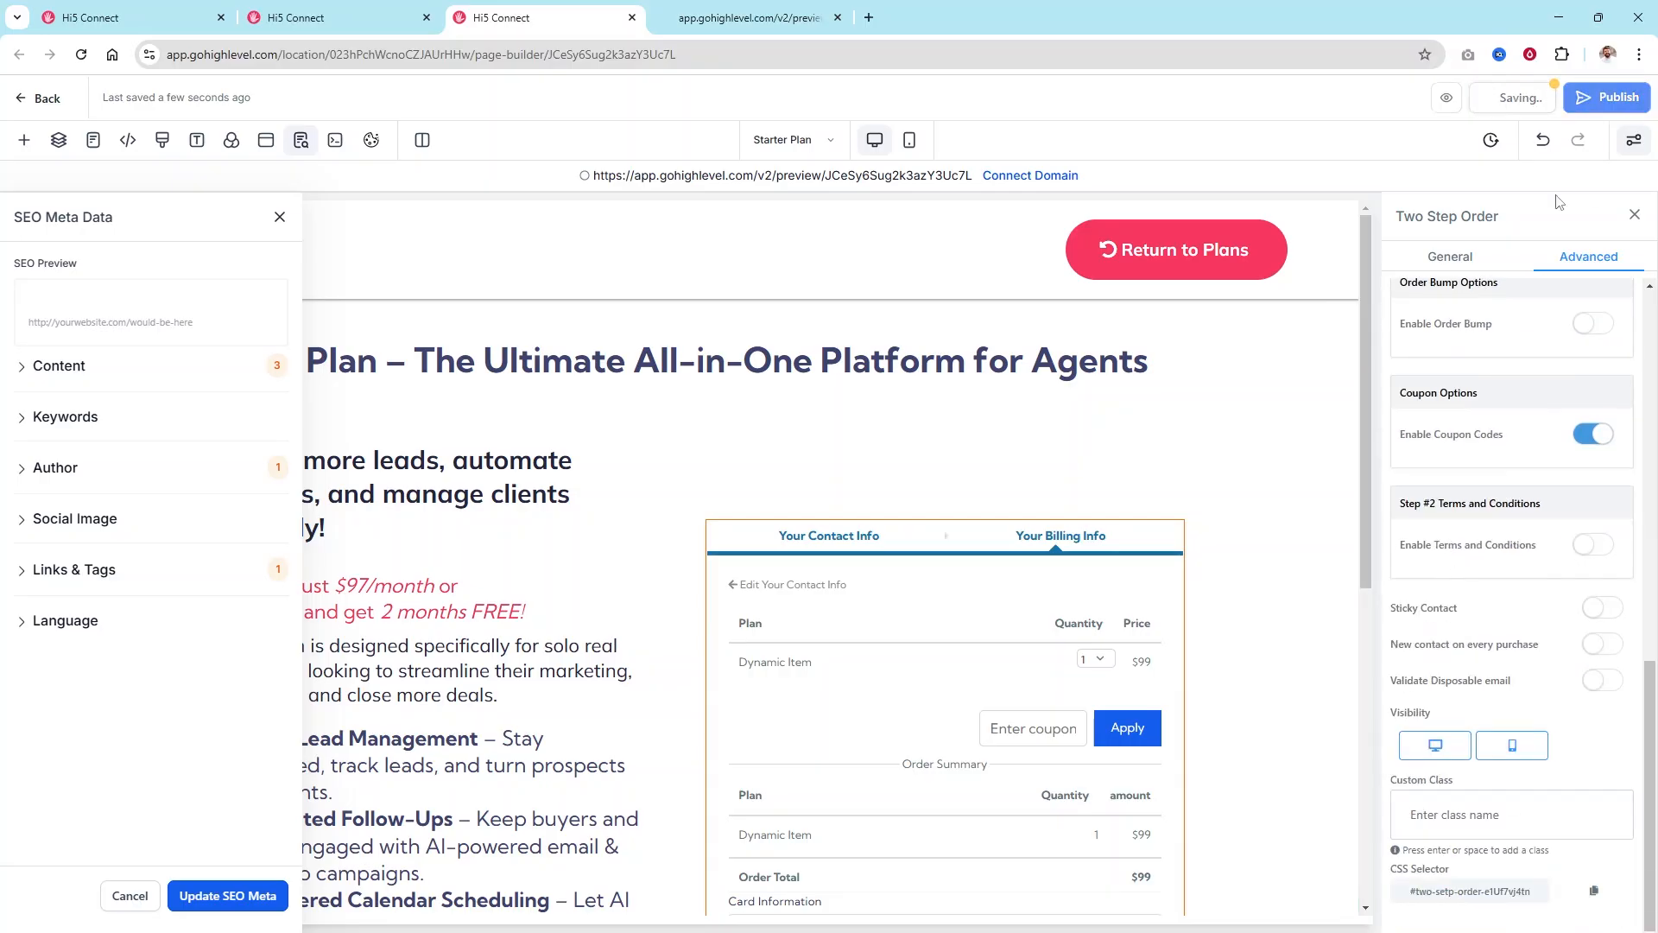
{"action": "left_click", "coordinate": [45, 100]}
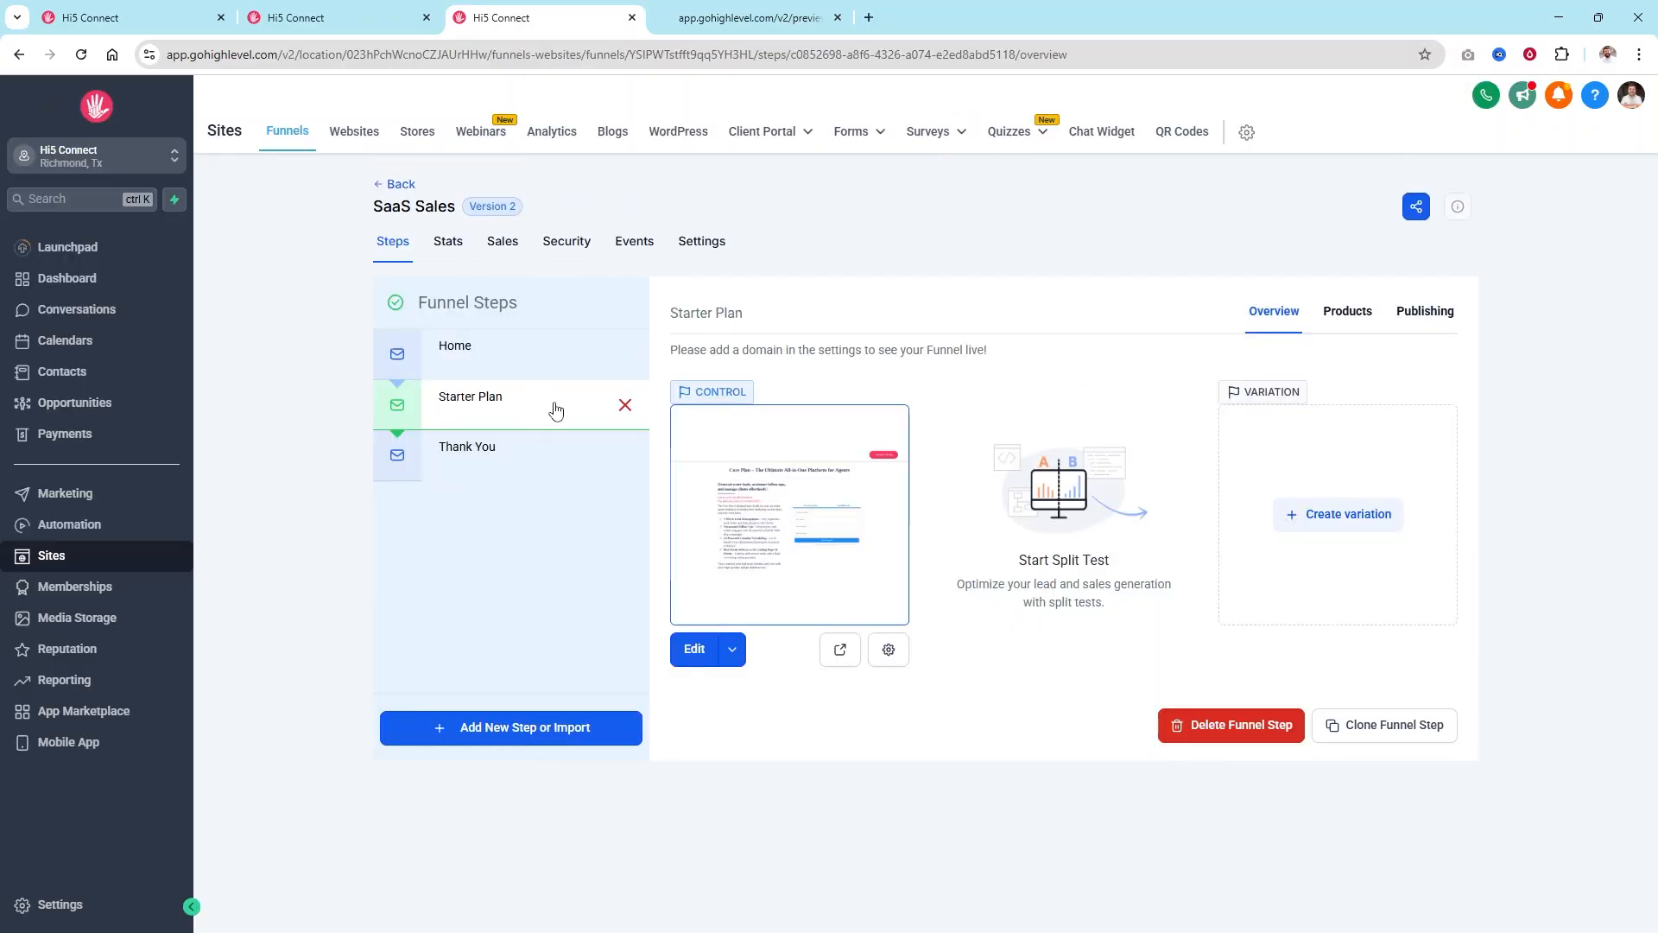
Clone the Starter Plan step within this funnel and move the copy above Thank You.
{"action": "left_click", "coordinate": [1431, 732]}
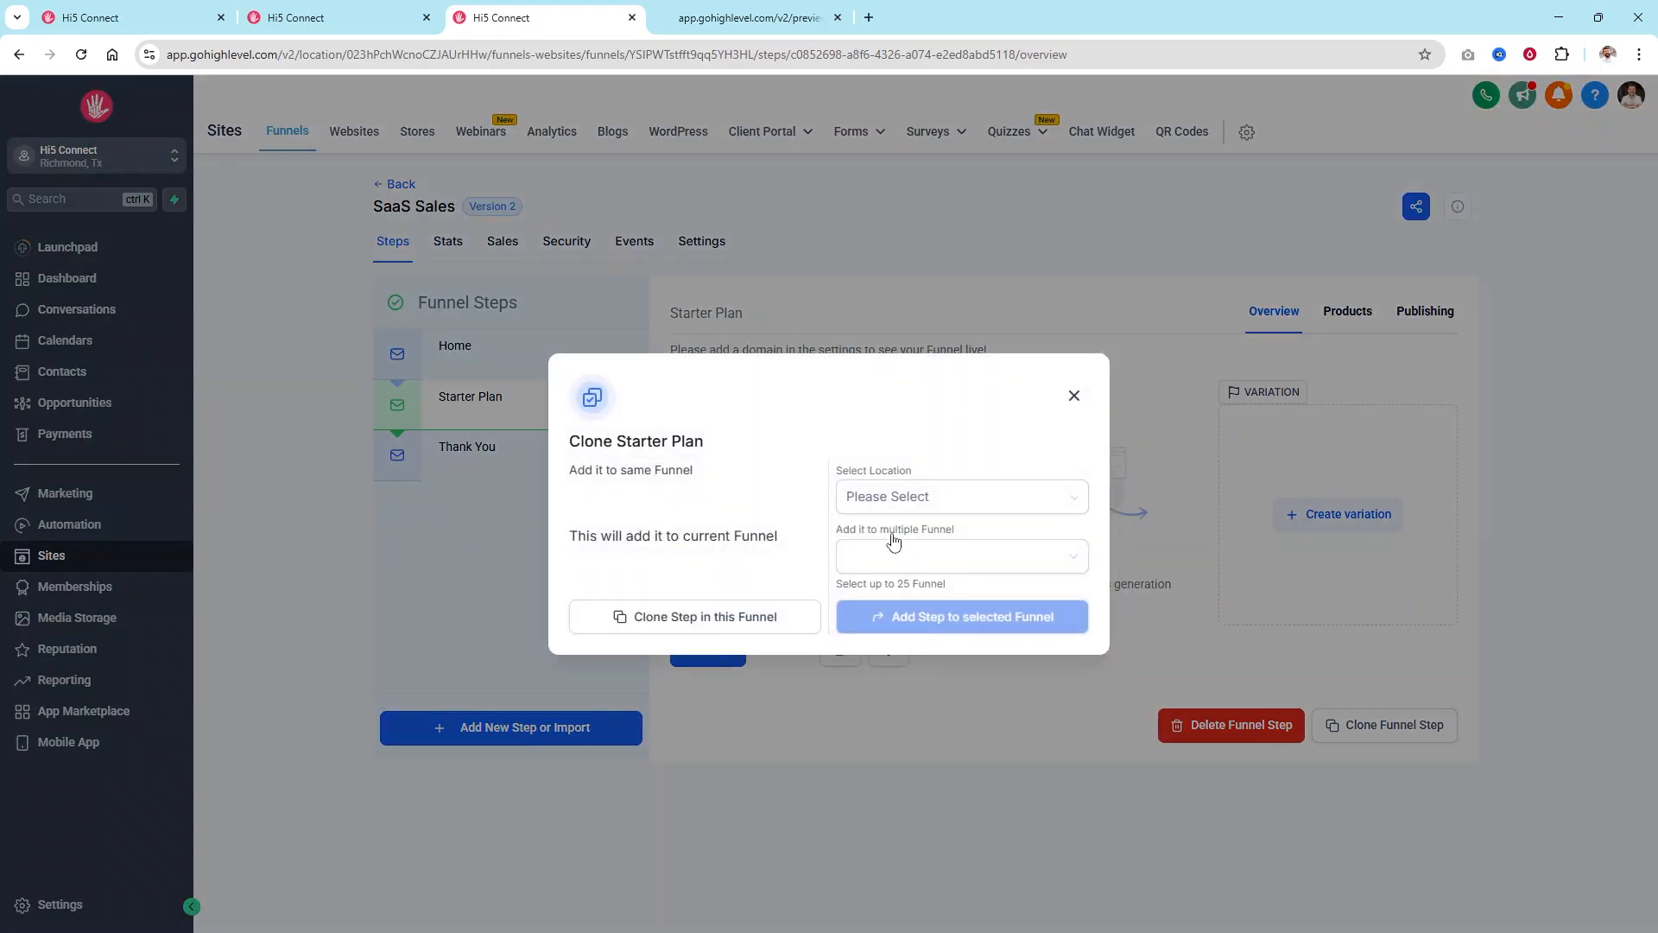
{"action": "left_click", "coordinate": [880, 504]}
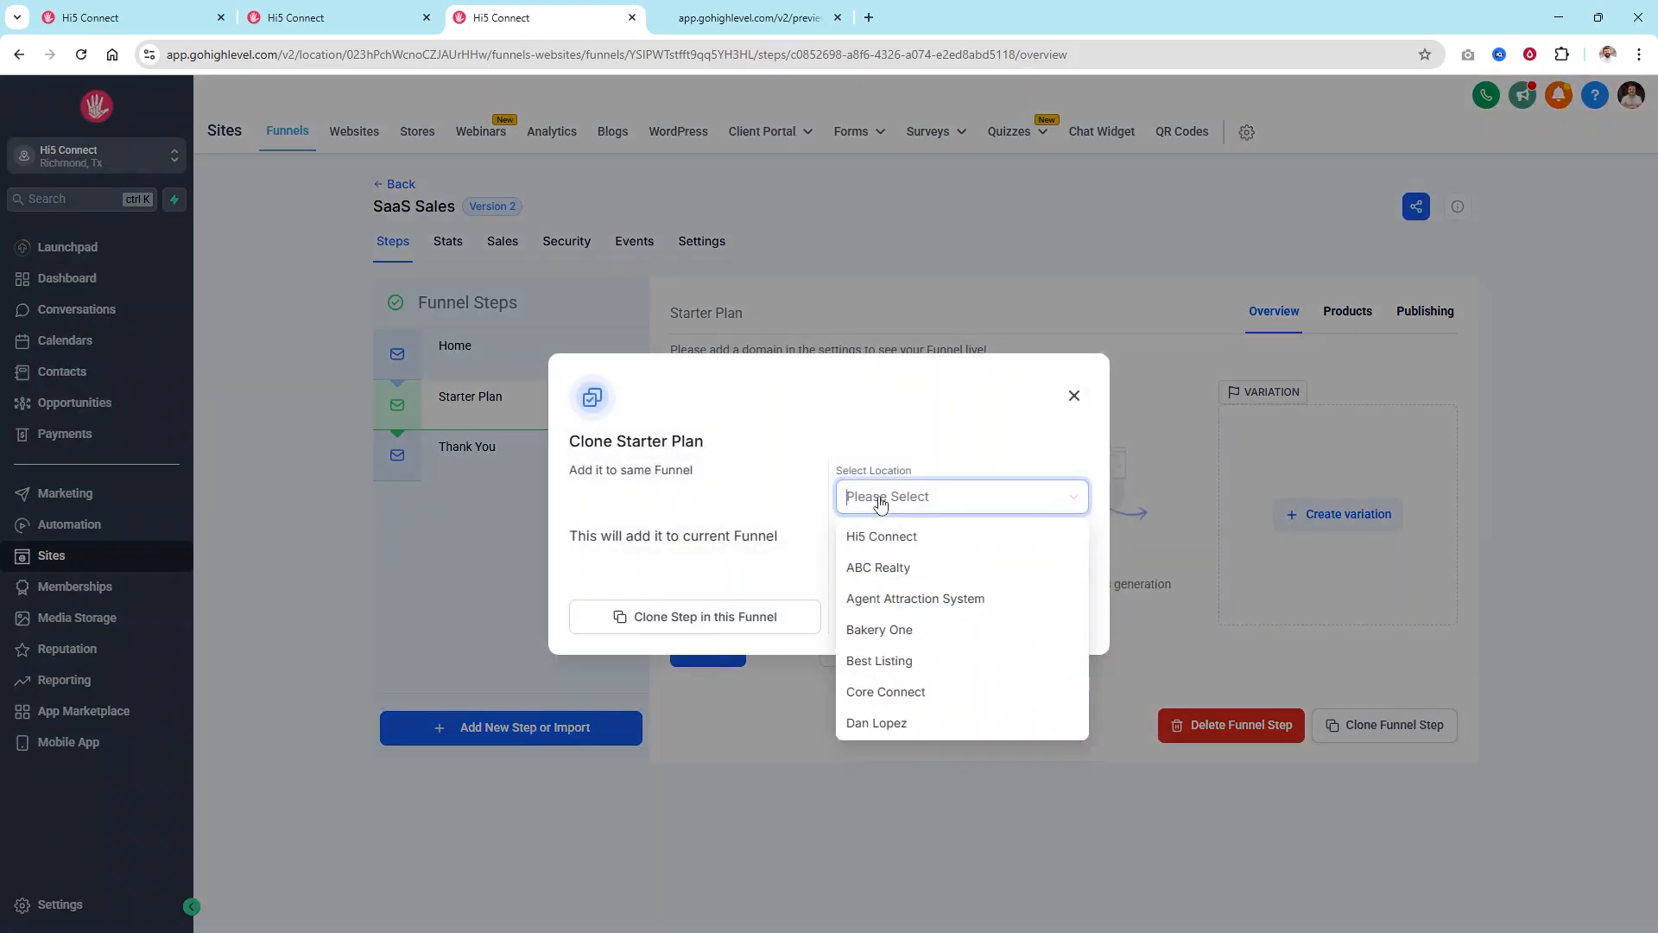
{"action": "left_click", "coordinate": [804, 452]}
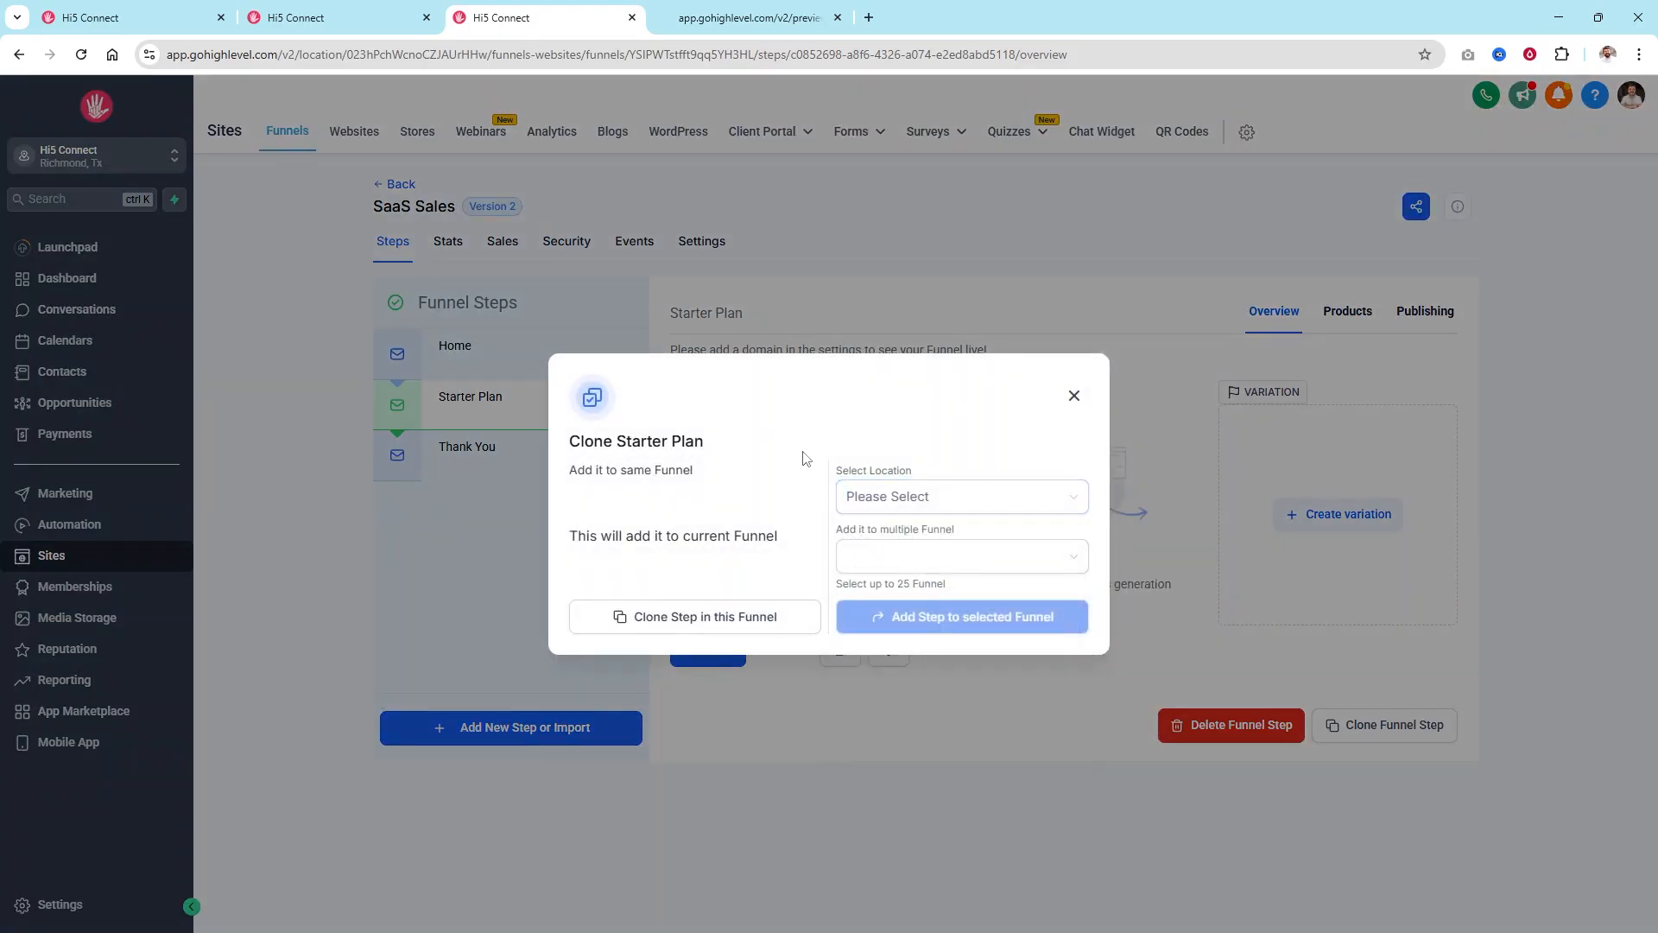
{"action": "left_click", "coordinate": [892, 560]}
{"action": "left_click", "coordinate": [738, 522]}
{"action": "left_click", "coordinate": [709, 625]}
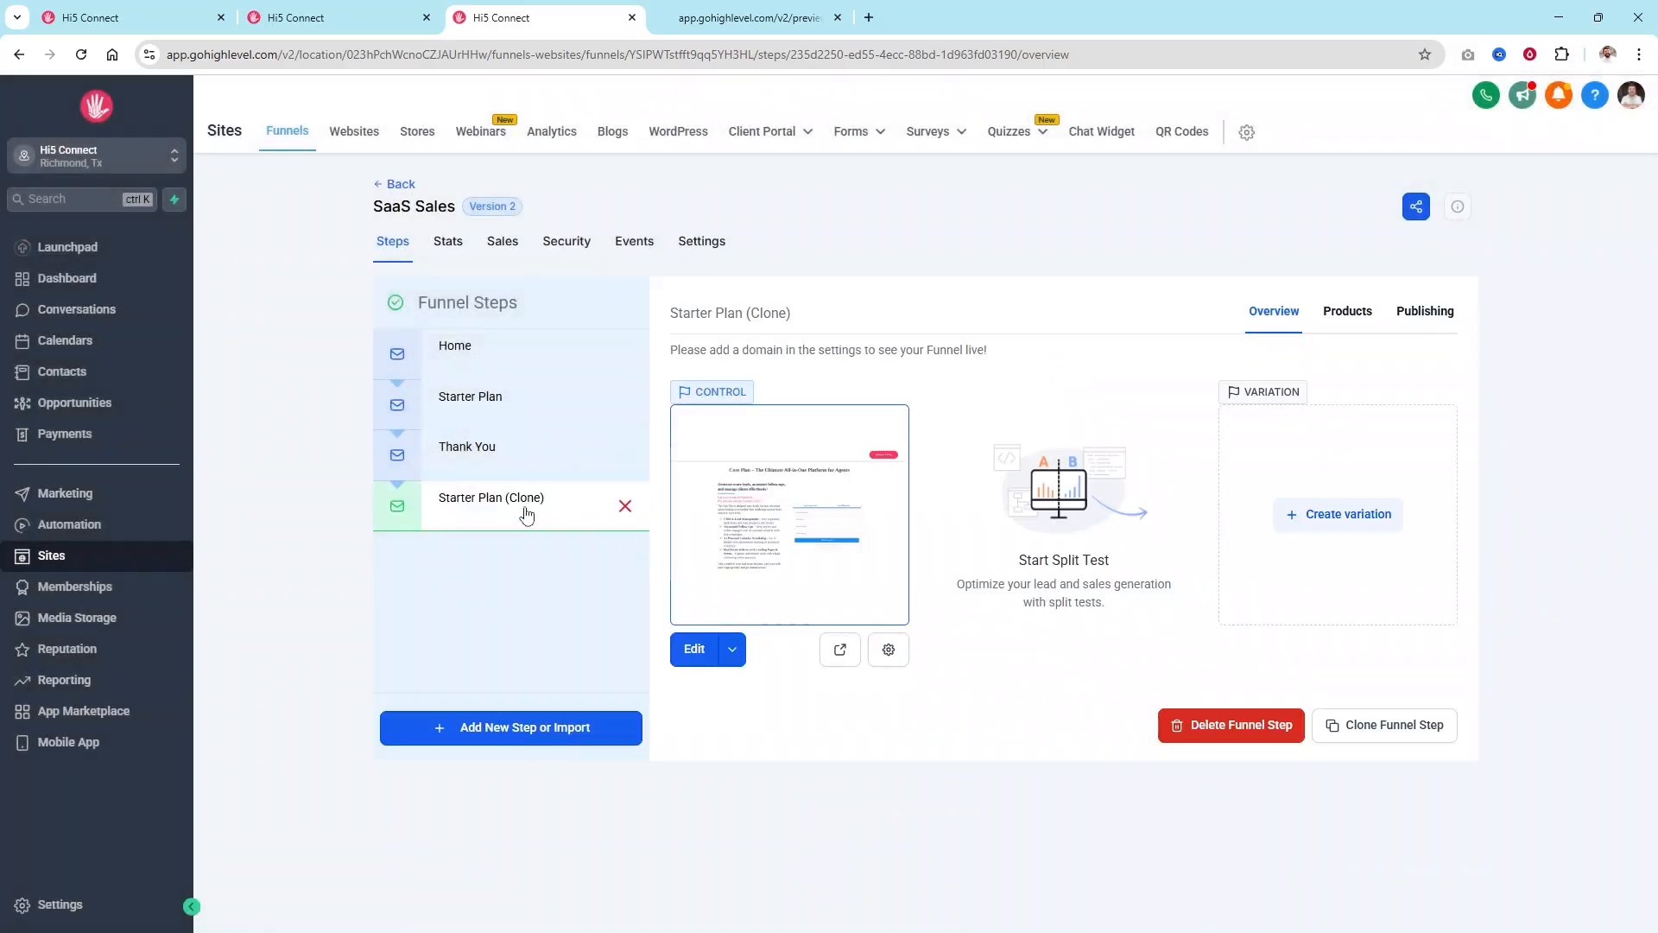
{"action": "mouse_move", "coordinate": [409, 511]}
{"action": "left_mouse_down"}
{"action": "mouse_move", "coordinate": [401, 445]}
{"action": "mouse_move", "coordinate": [504, 477]}
{"action": "mouse_move", "coordinate": [556, 448]}
{"action": "left_mouse_up"}
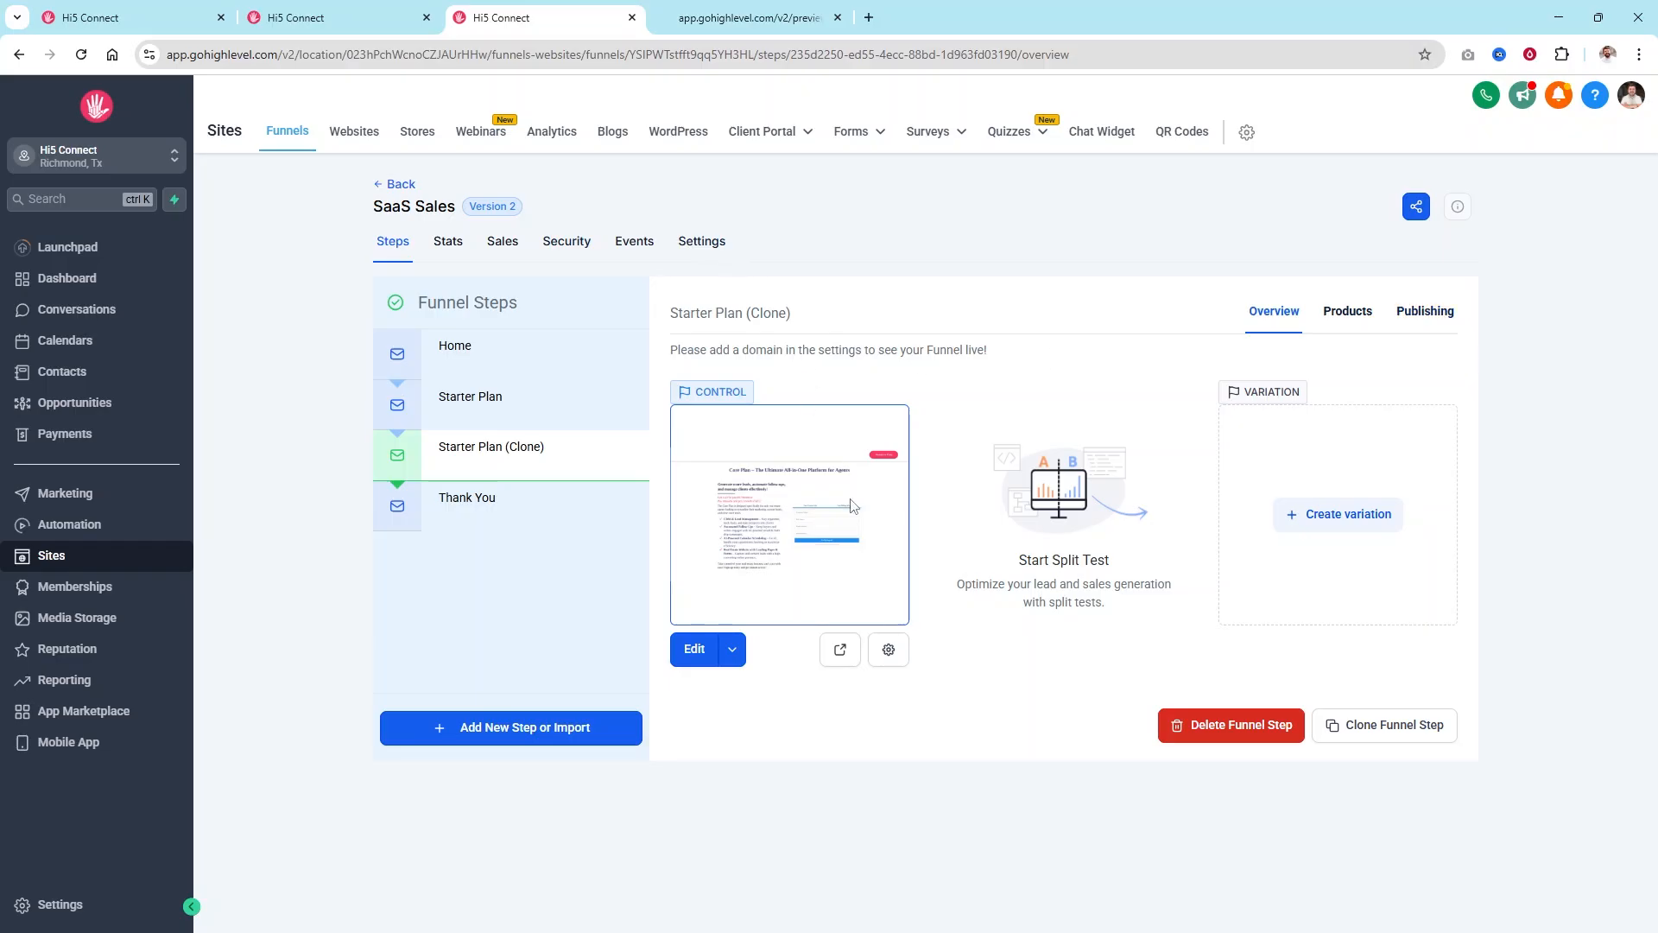
Rename the cloned page to Unlimited Plan with path /unlimited-plan-page and save the details.
{"action": "left_click", "coordinate": [888, 650]}
{"action": "left_click", "coordinate": [730, 481]}
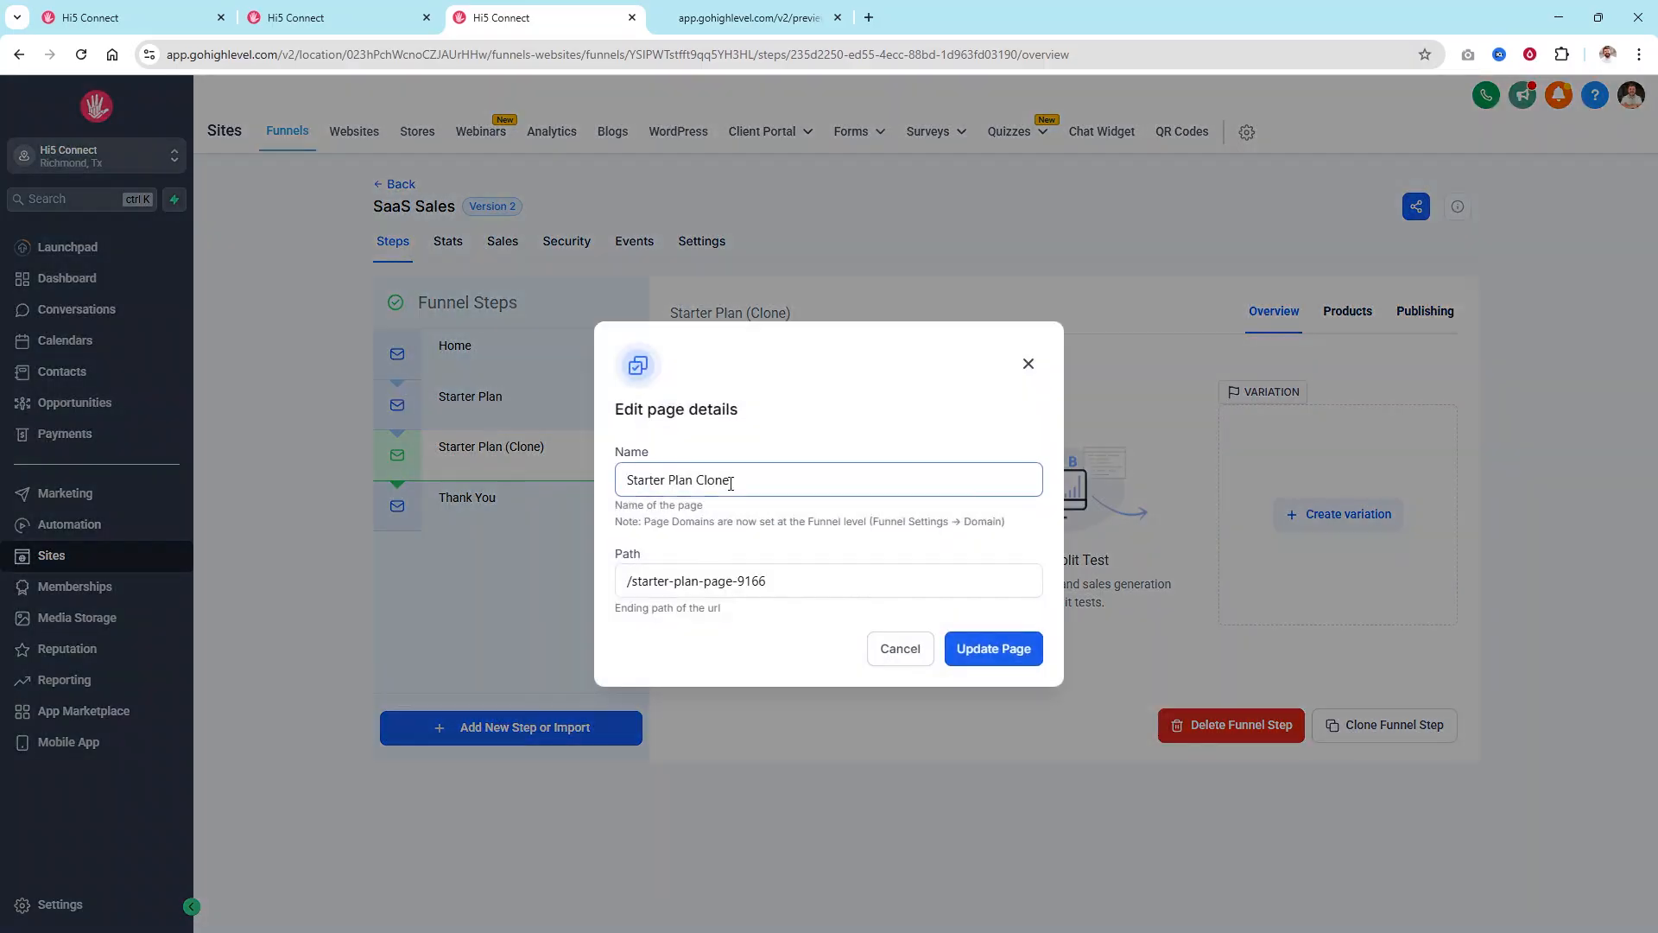
{"action": "left_click_drag", "start_coordinate": [748, 481], "coordinate": [590, 506]}
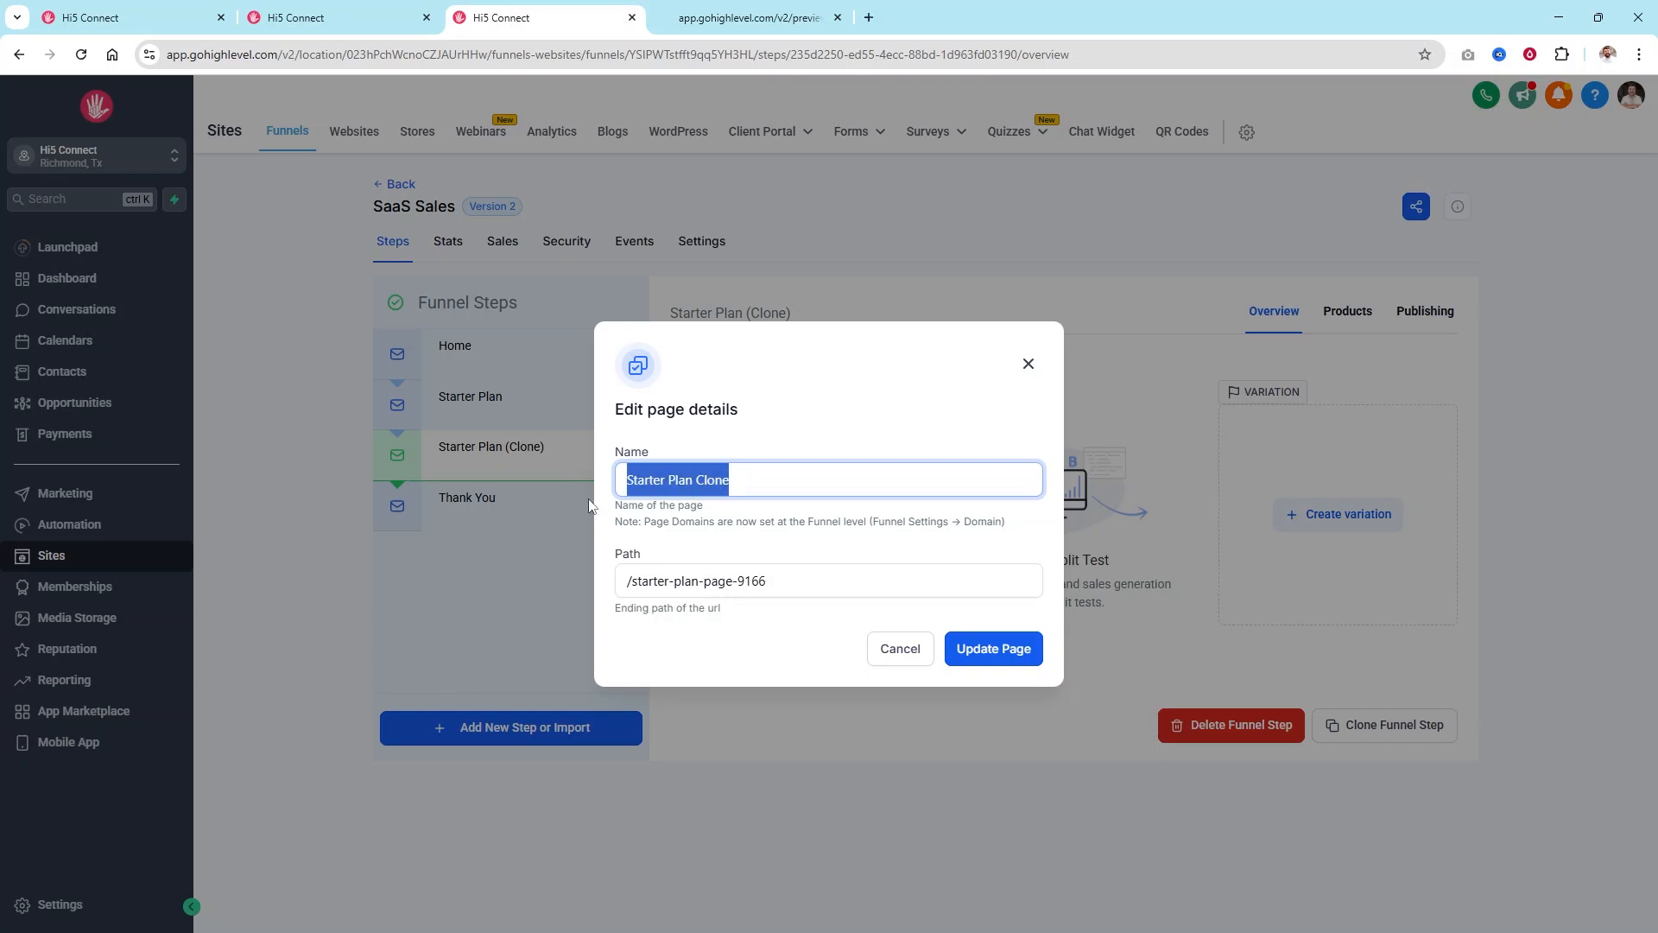
{"action": "type", "text": "Unlimited Plan"}
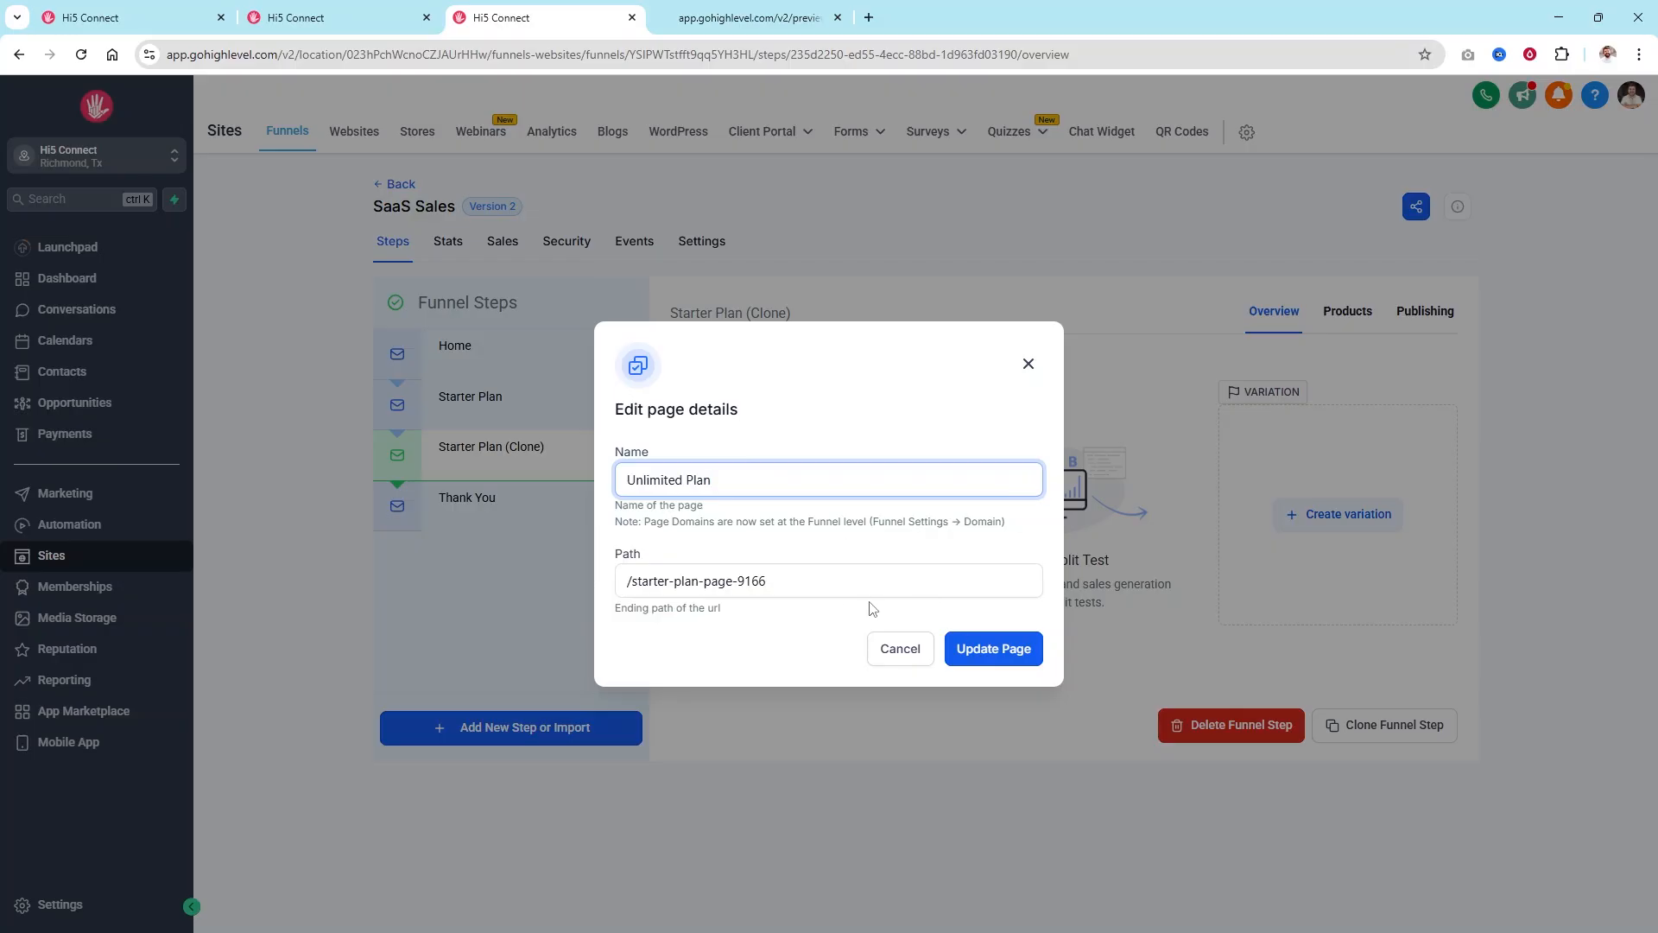
{"action": "left_click_drag", "start_coordinate": [766, 581], "coordinate": [628, 587]}
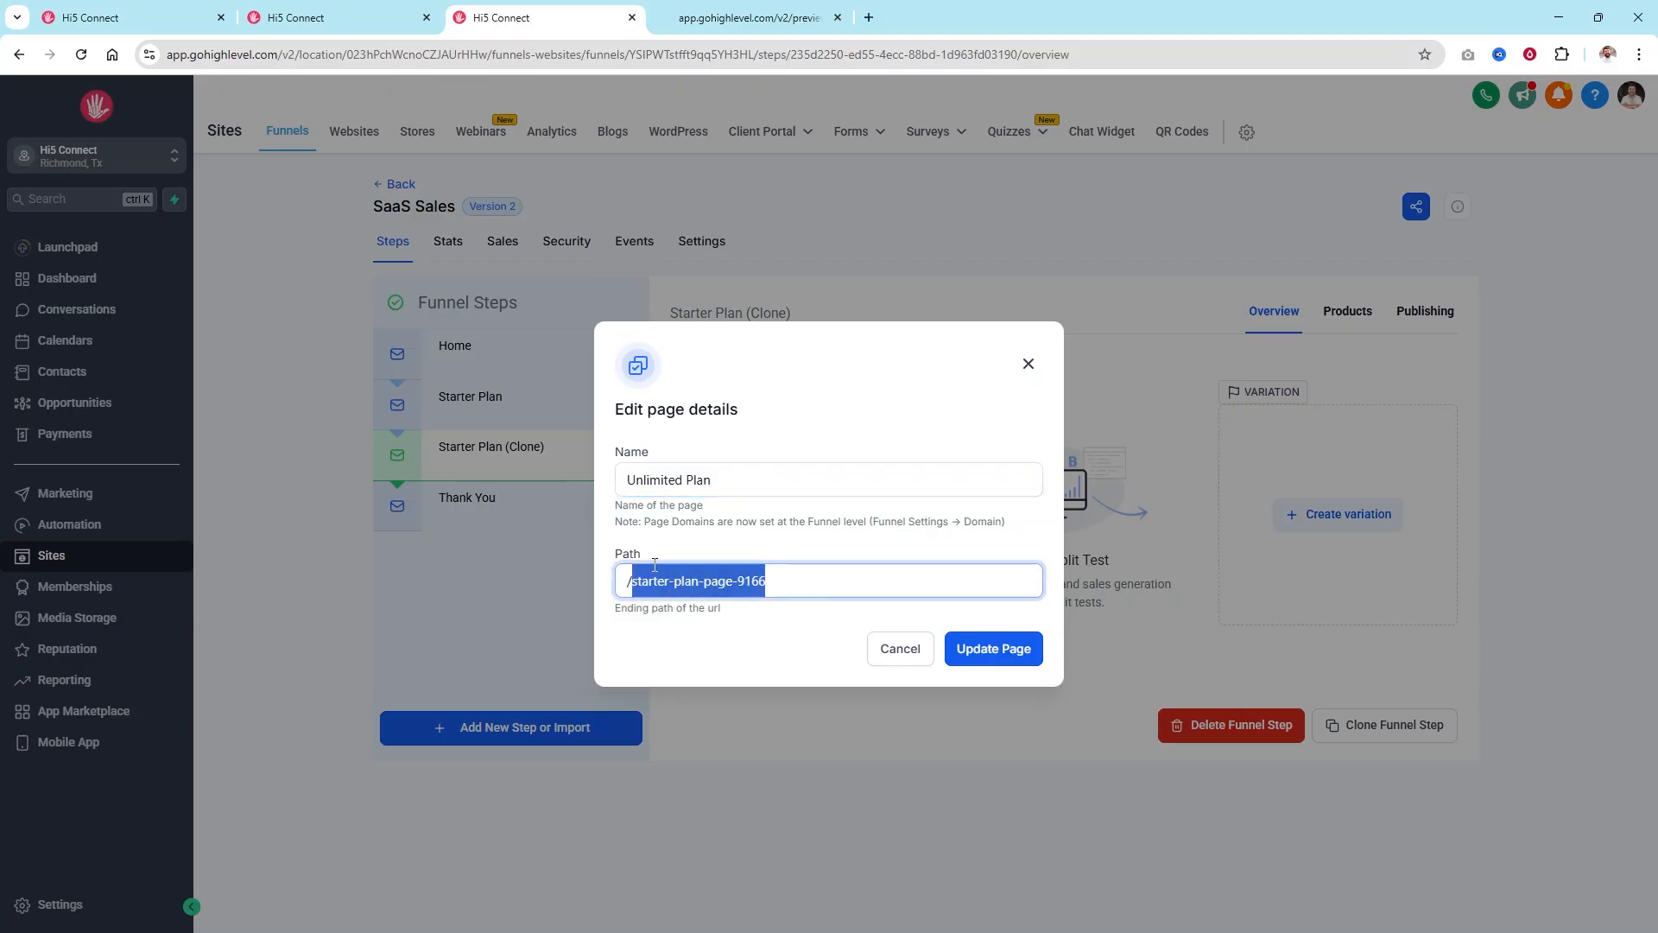
{"action": "type", "text": "unlimited"}
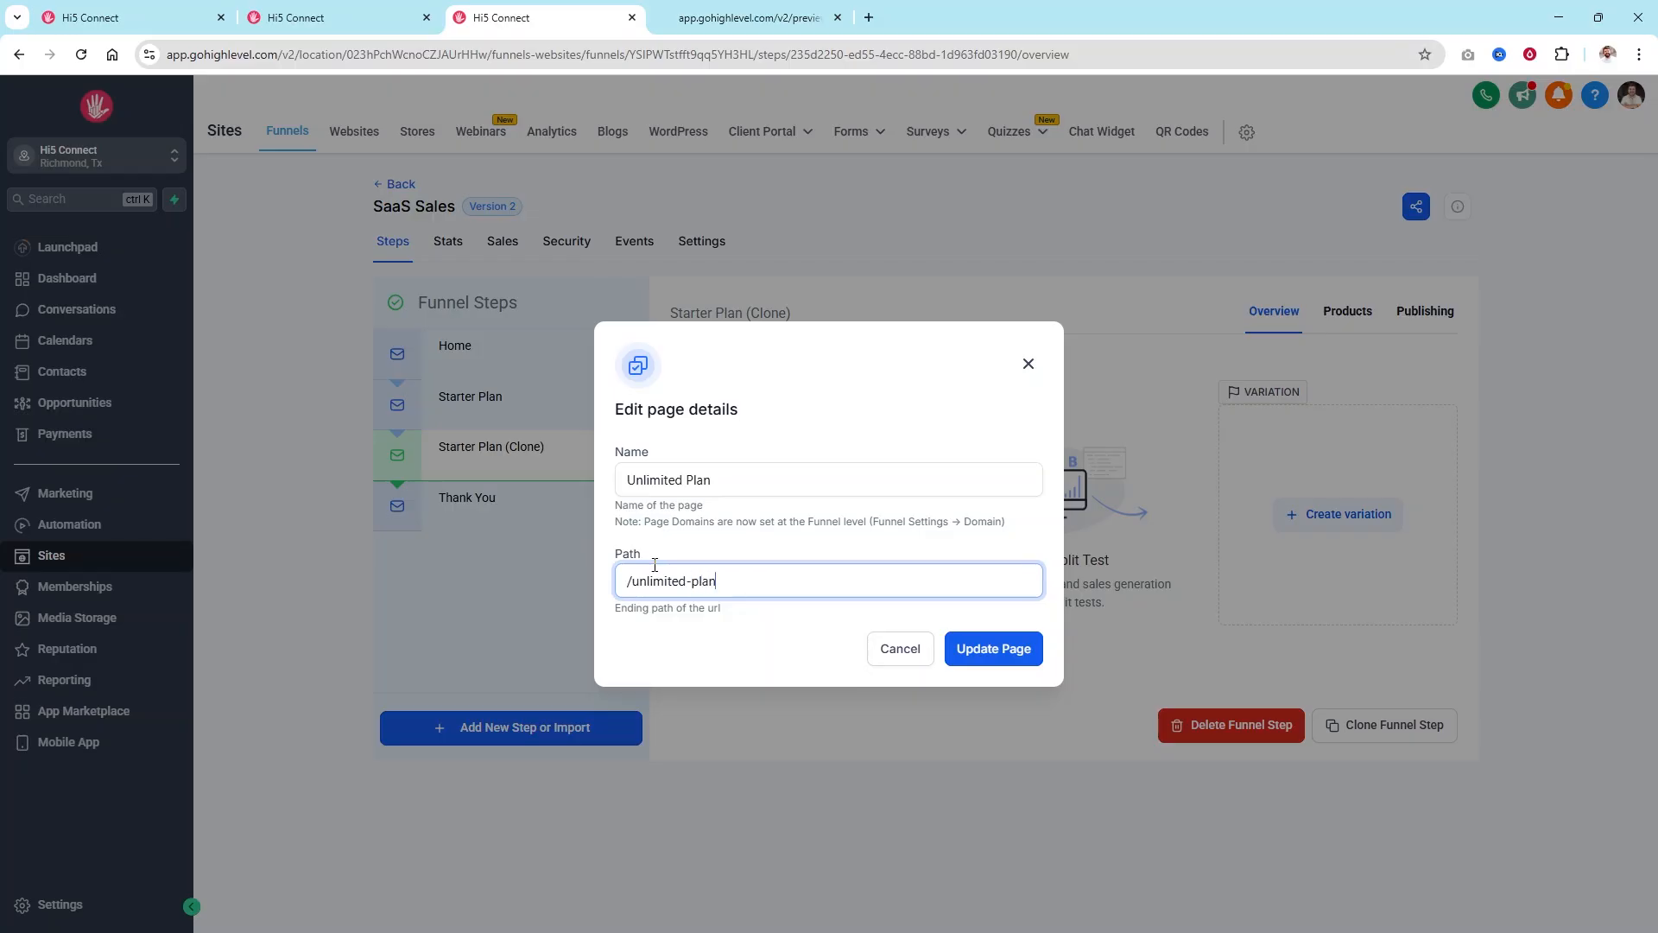
{"action": "left_click", "coordinate": [1005, 663]}
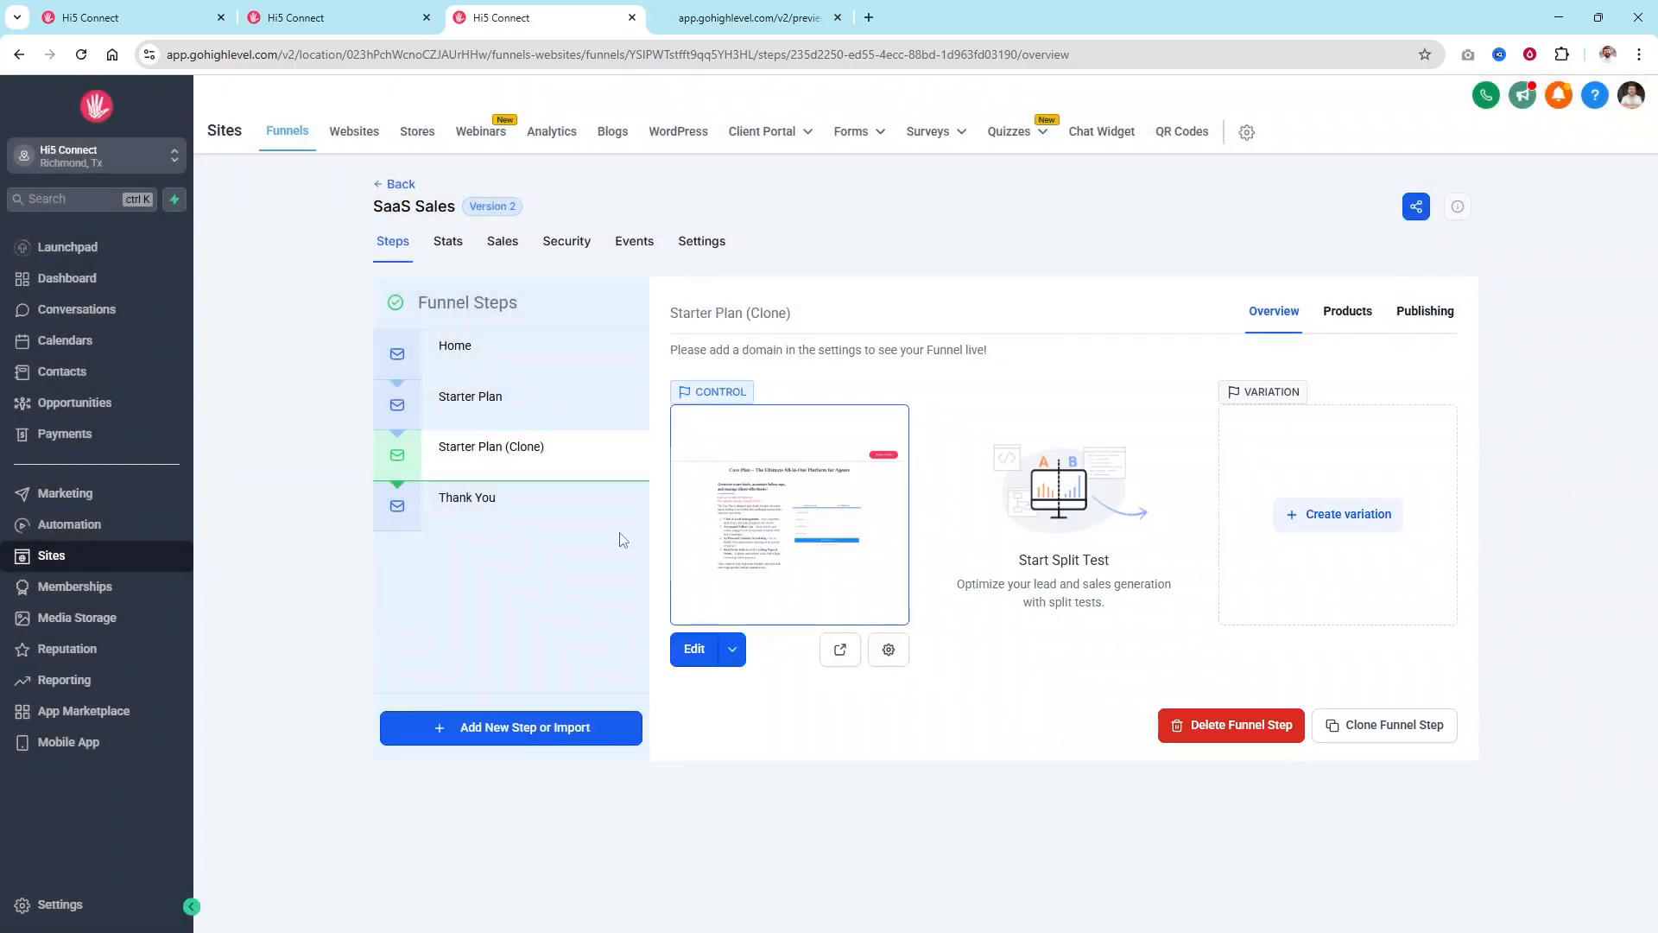
{"action": "left_click", "coordinate": [503, 499]}
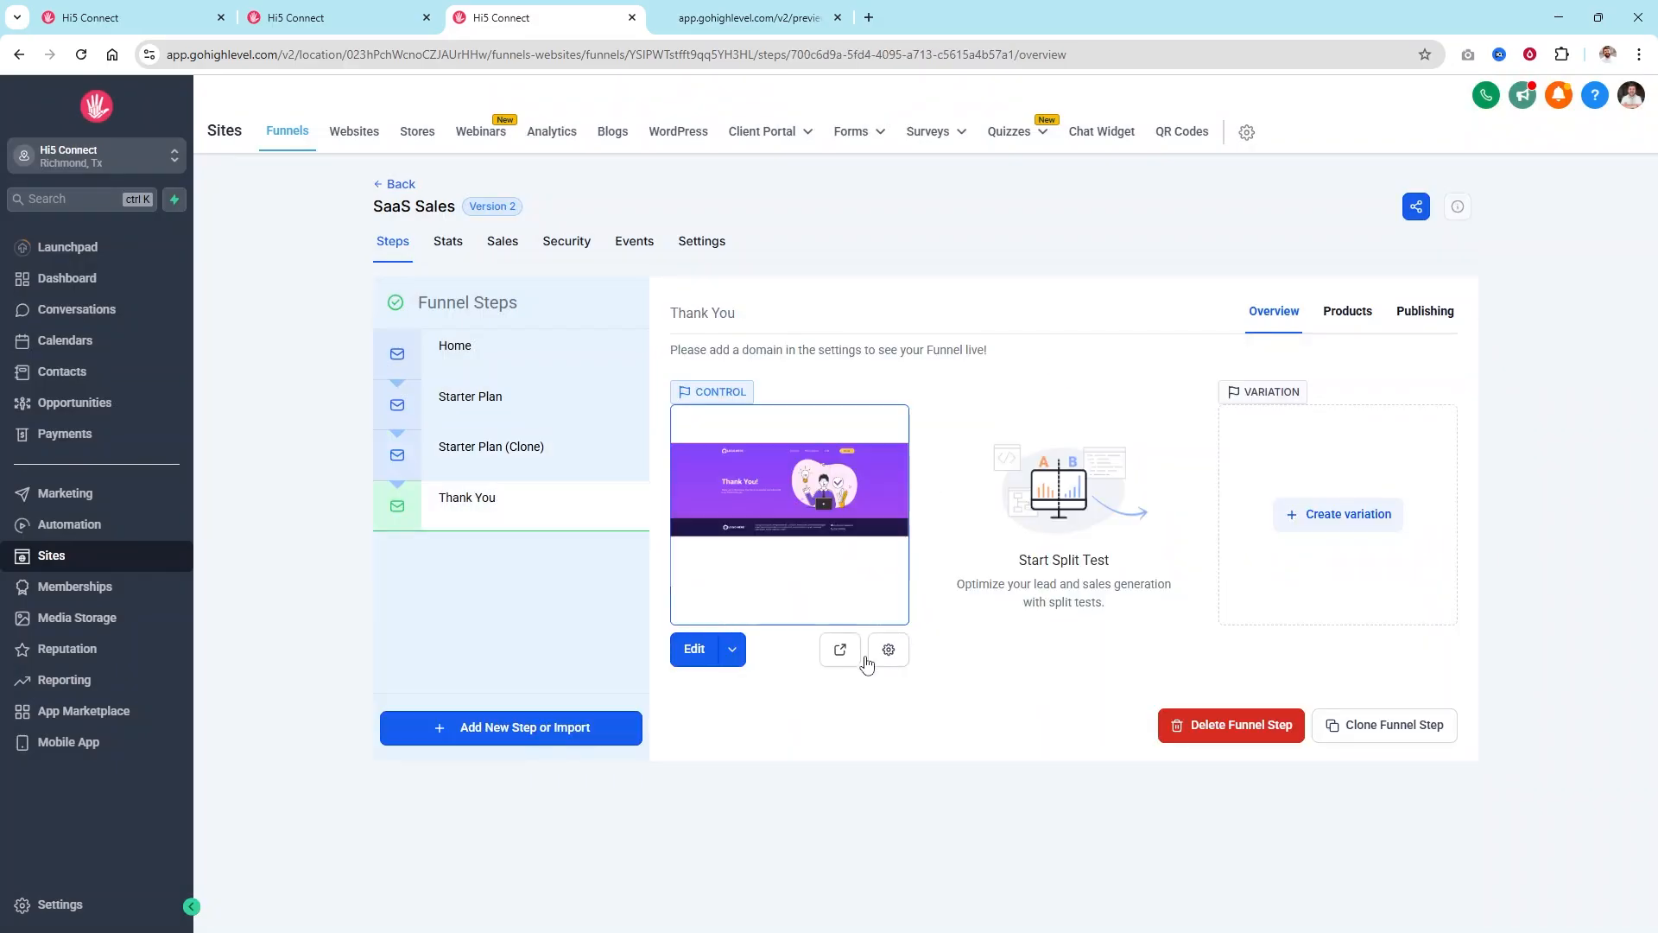
Open the Thank You page in the builder in a new tab and close the preview tab.
{"action": "left_click", "coordinate": [732, 654]}
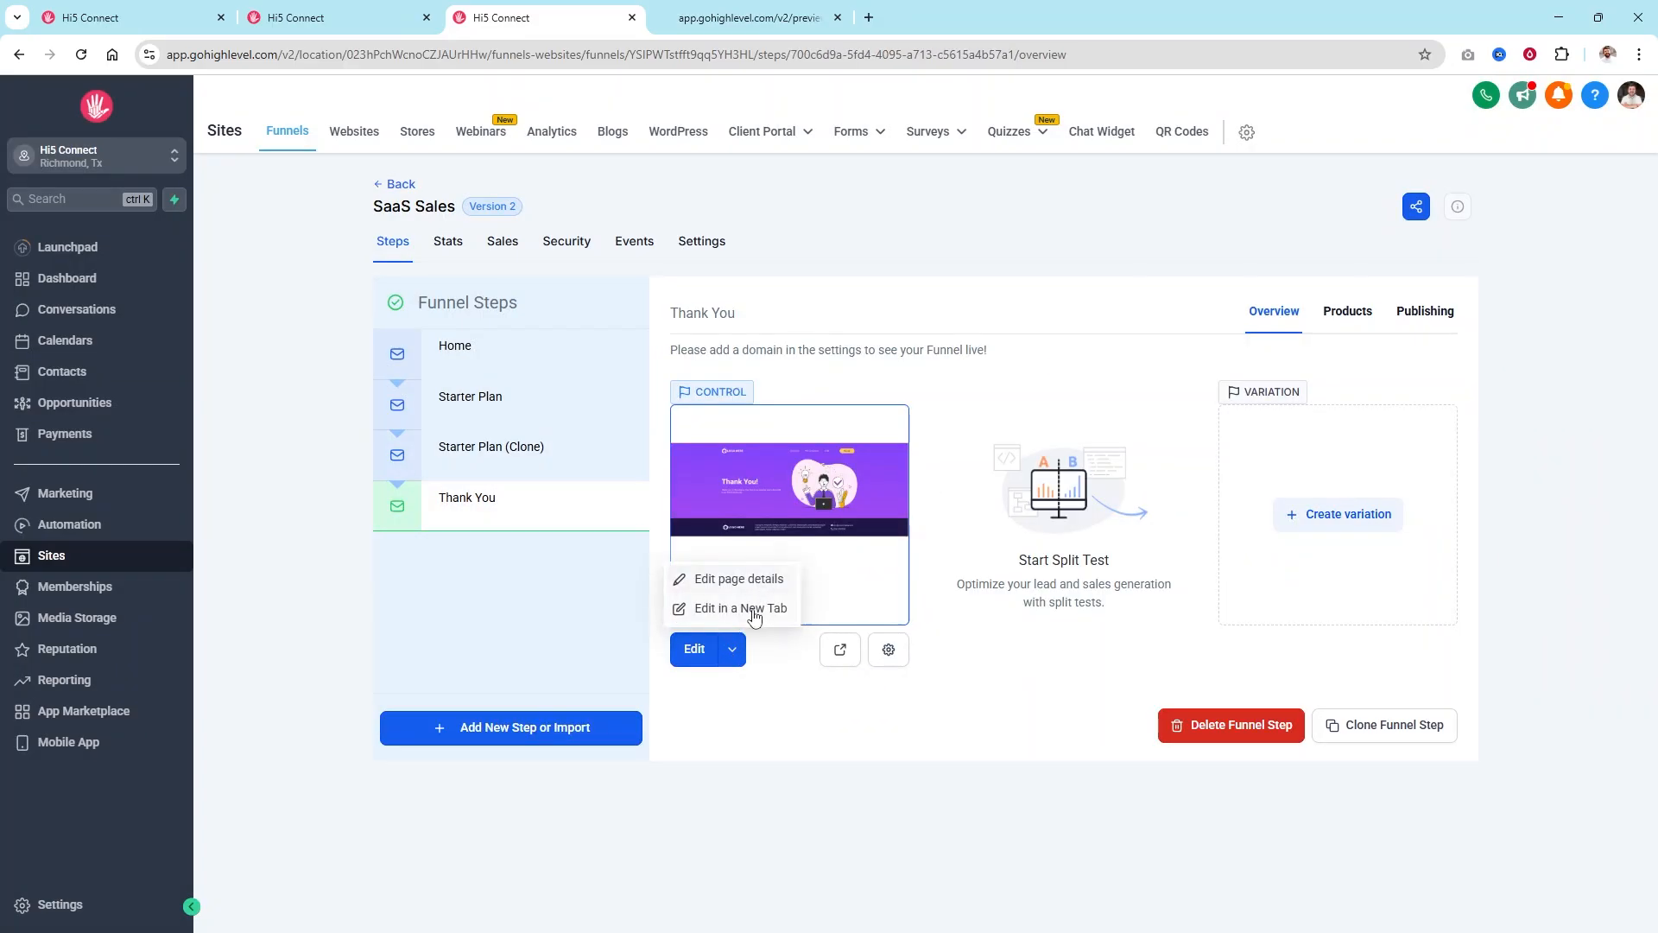
{"action": "left_click", "coordinate": [748, 610]}
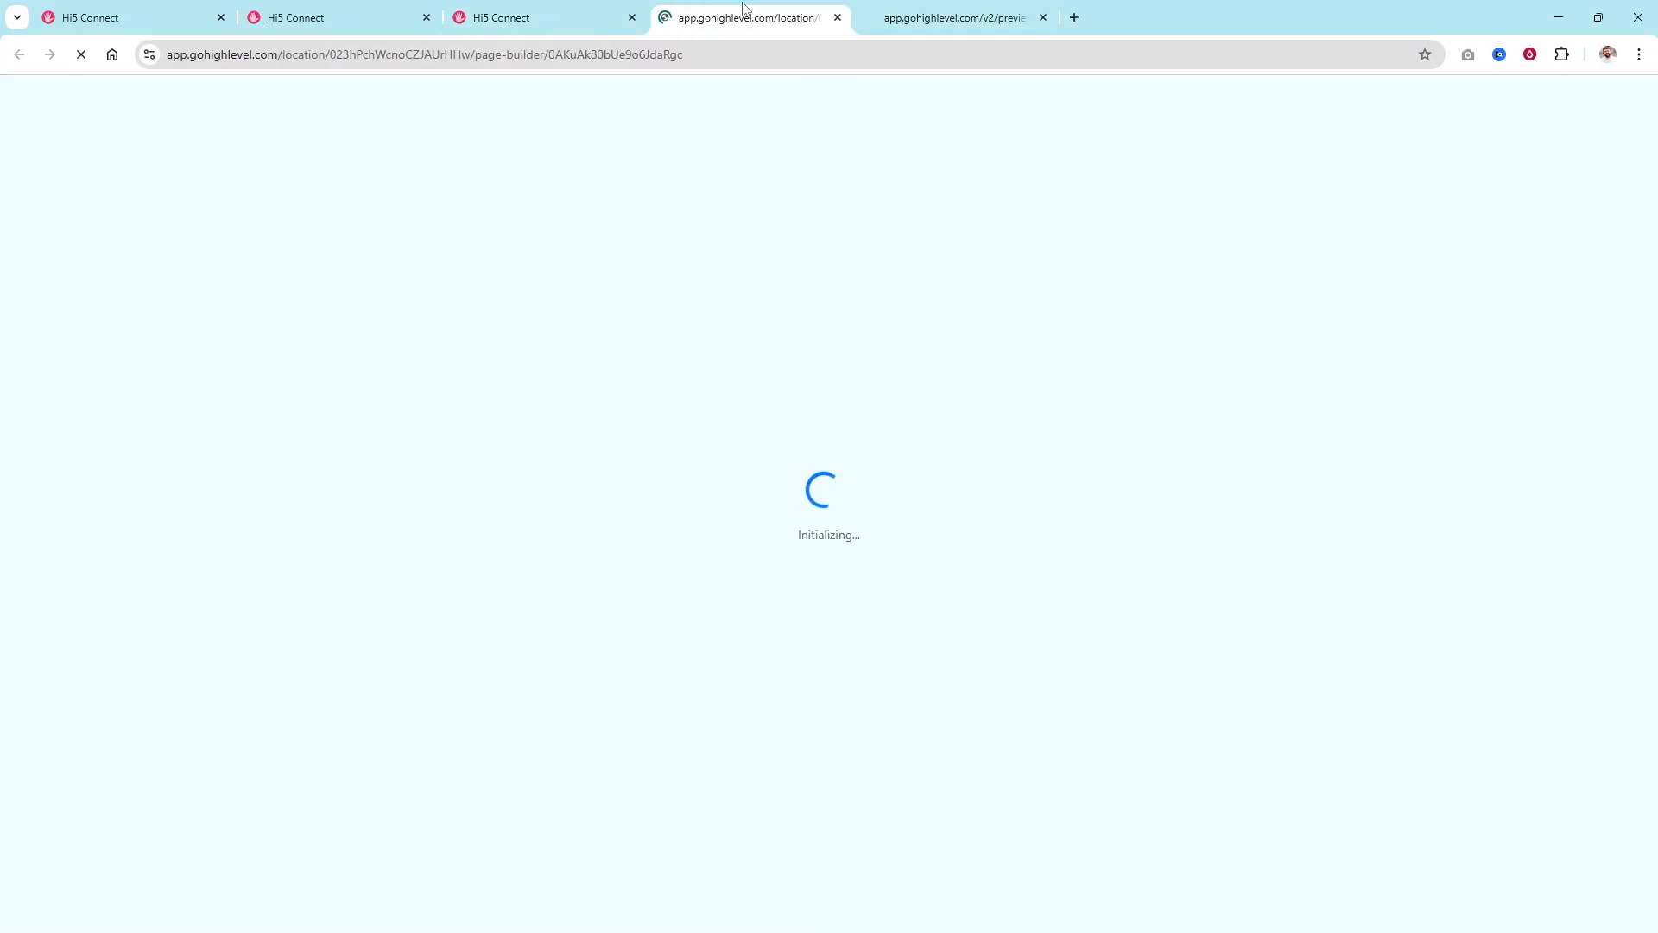
{"action": "left_click", "coordinate": [1044, 17]}
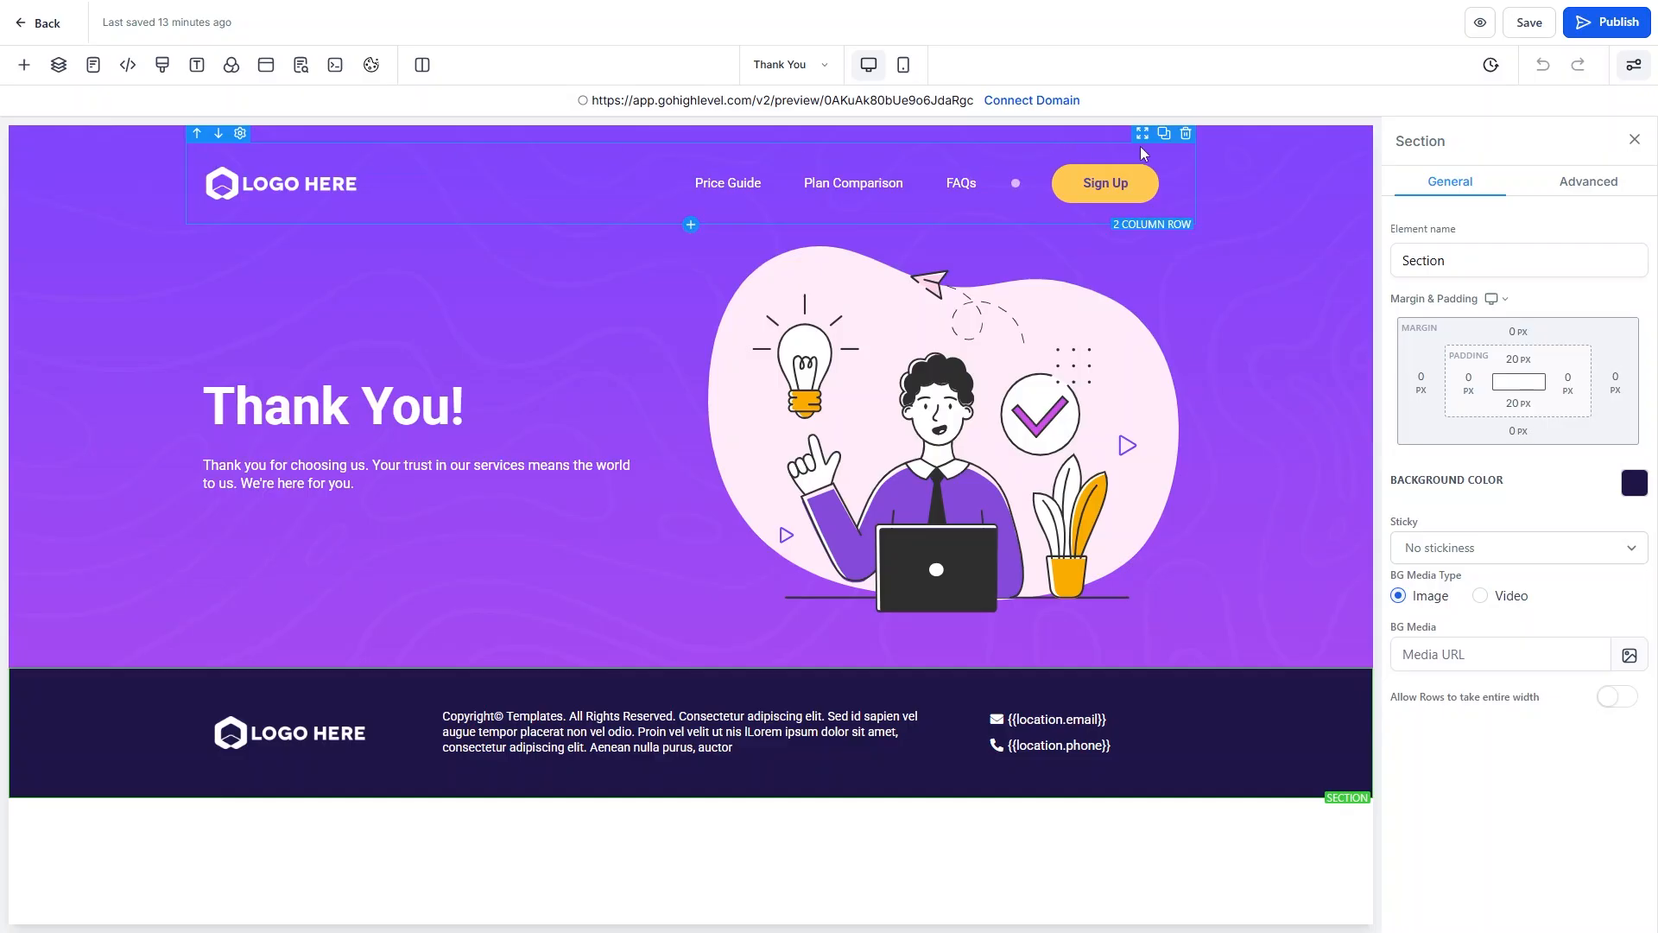
Delete the header navigation row and change the headline to 'Congrats!'.
{"action": "left_click", "coordinate": [1185, 135]}
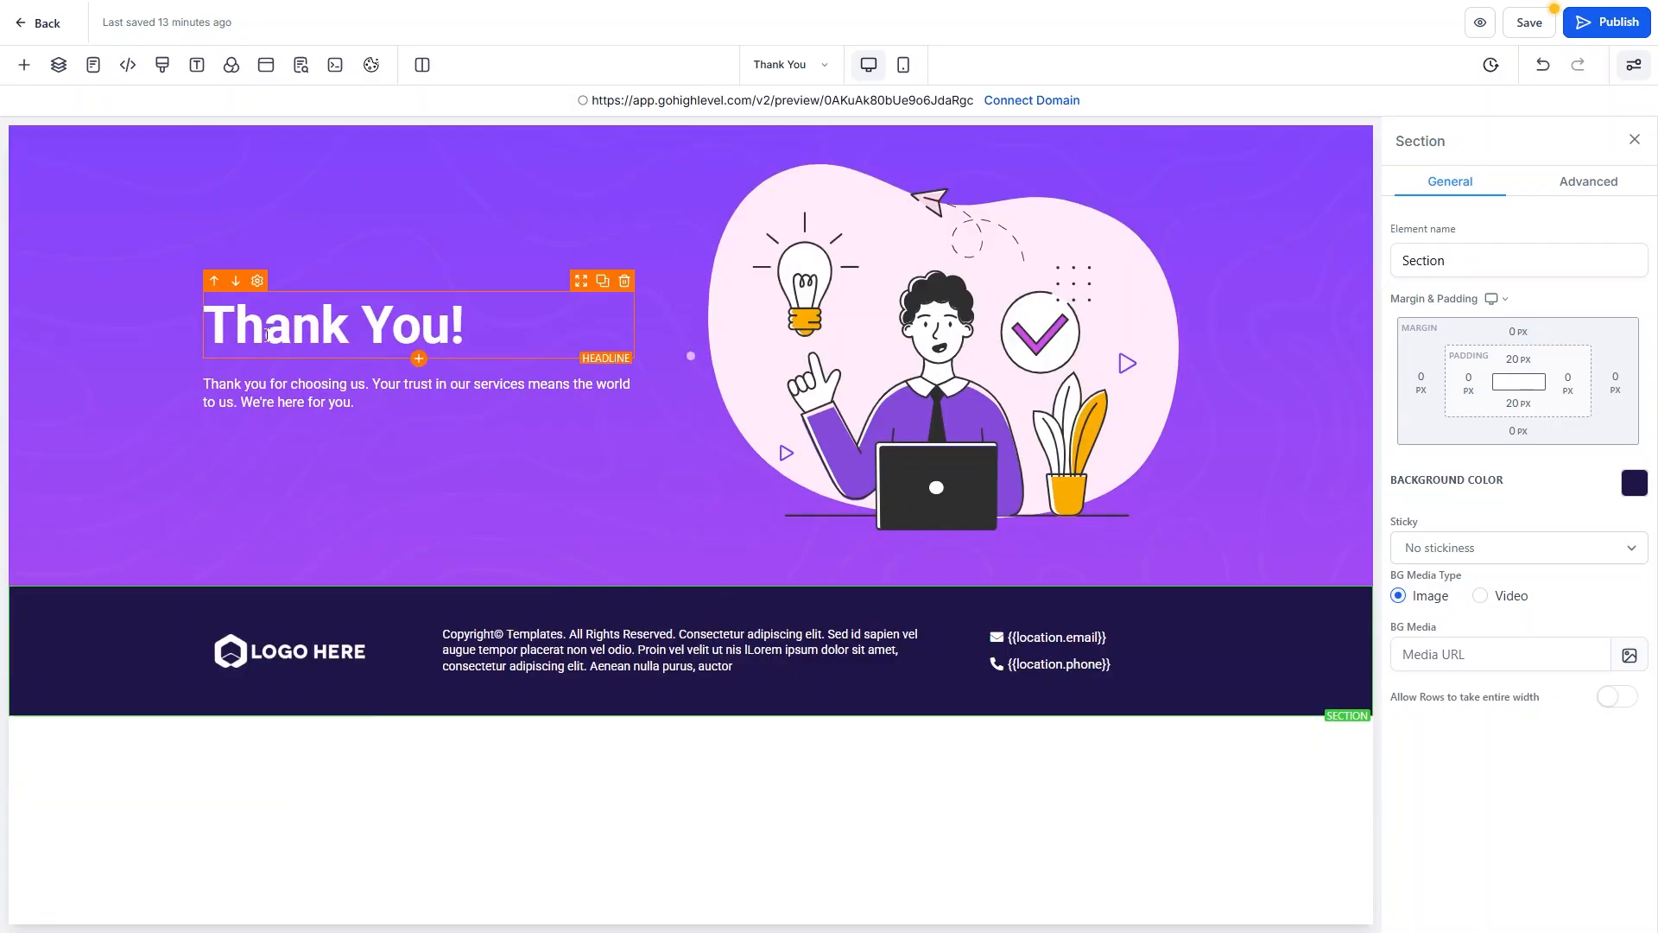
{"action": "left_click", "coordinate": [328, 333]}
{"action": "left_click_drag", "start_coordinate": [494, 322], "coordinate": [217, 321]}
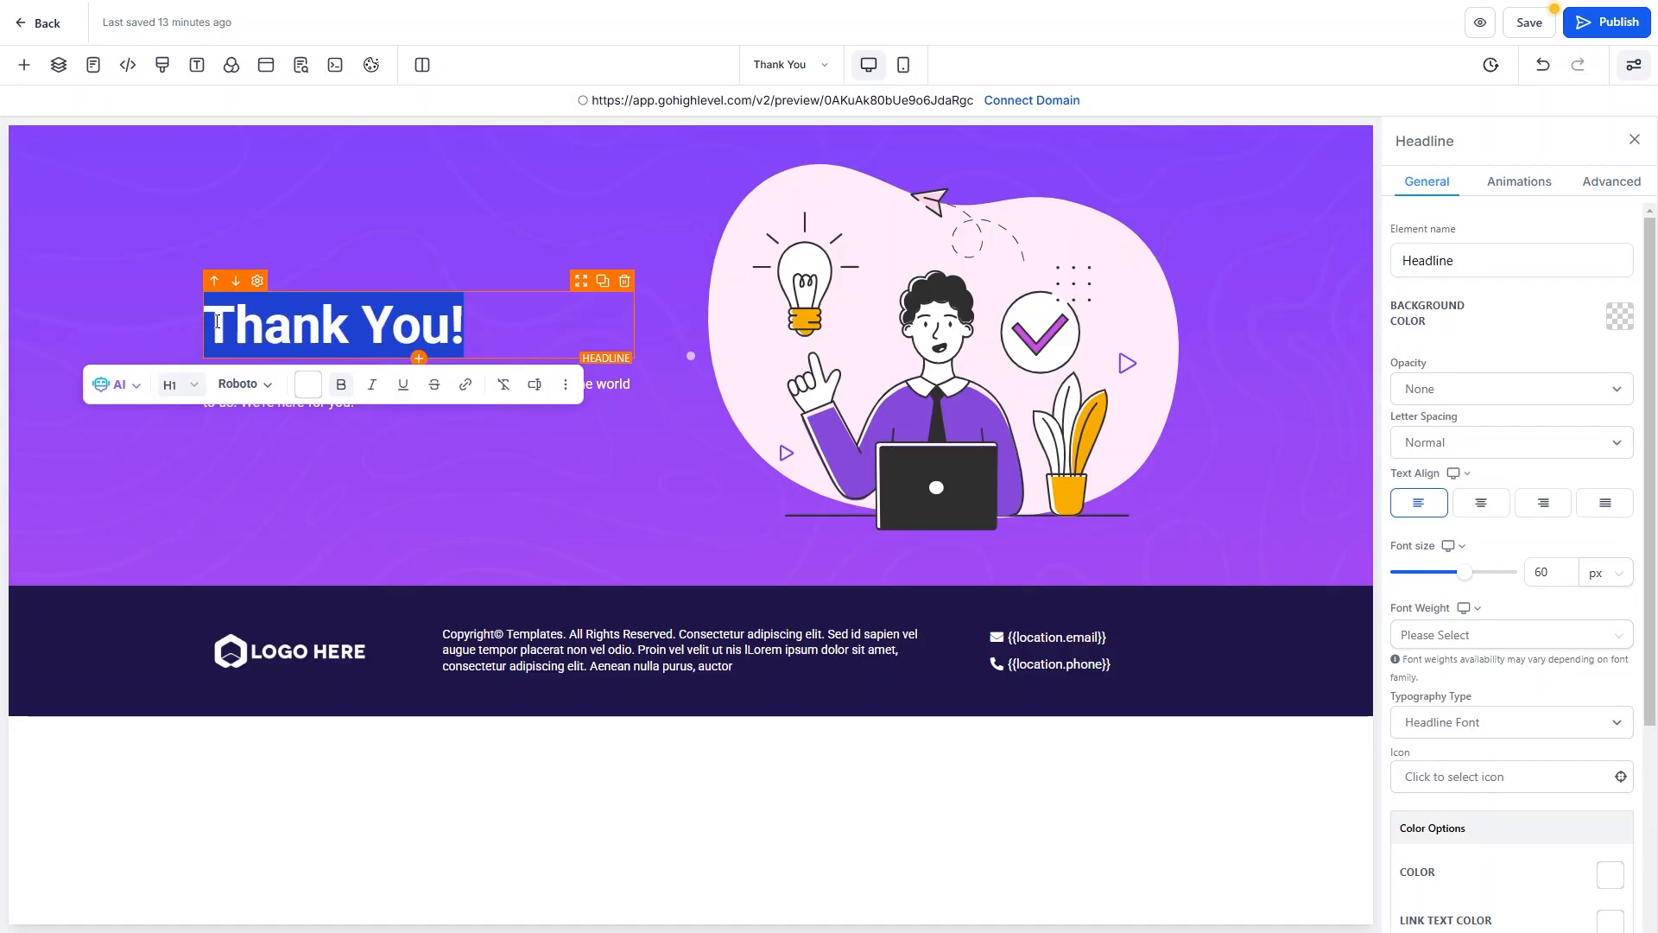
{"action": "type", "text": "Ord"}
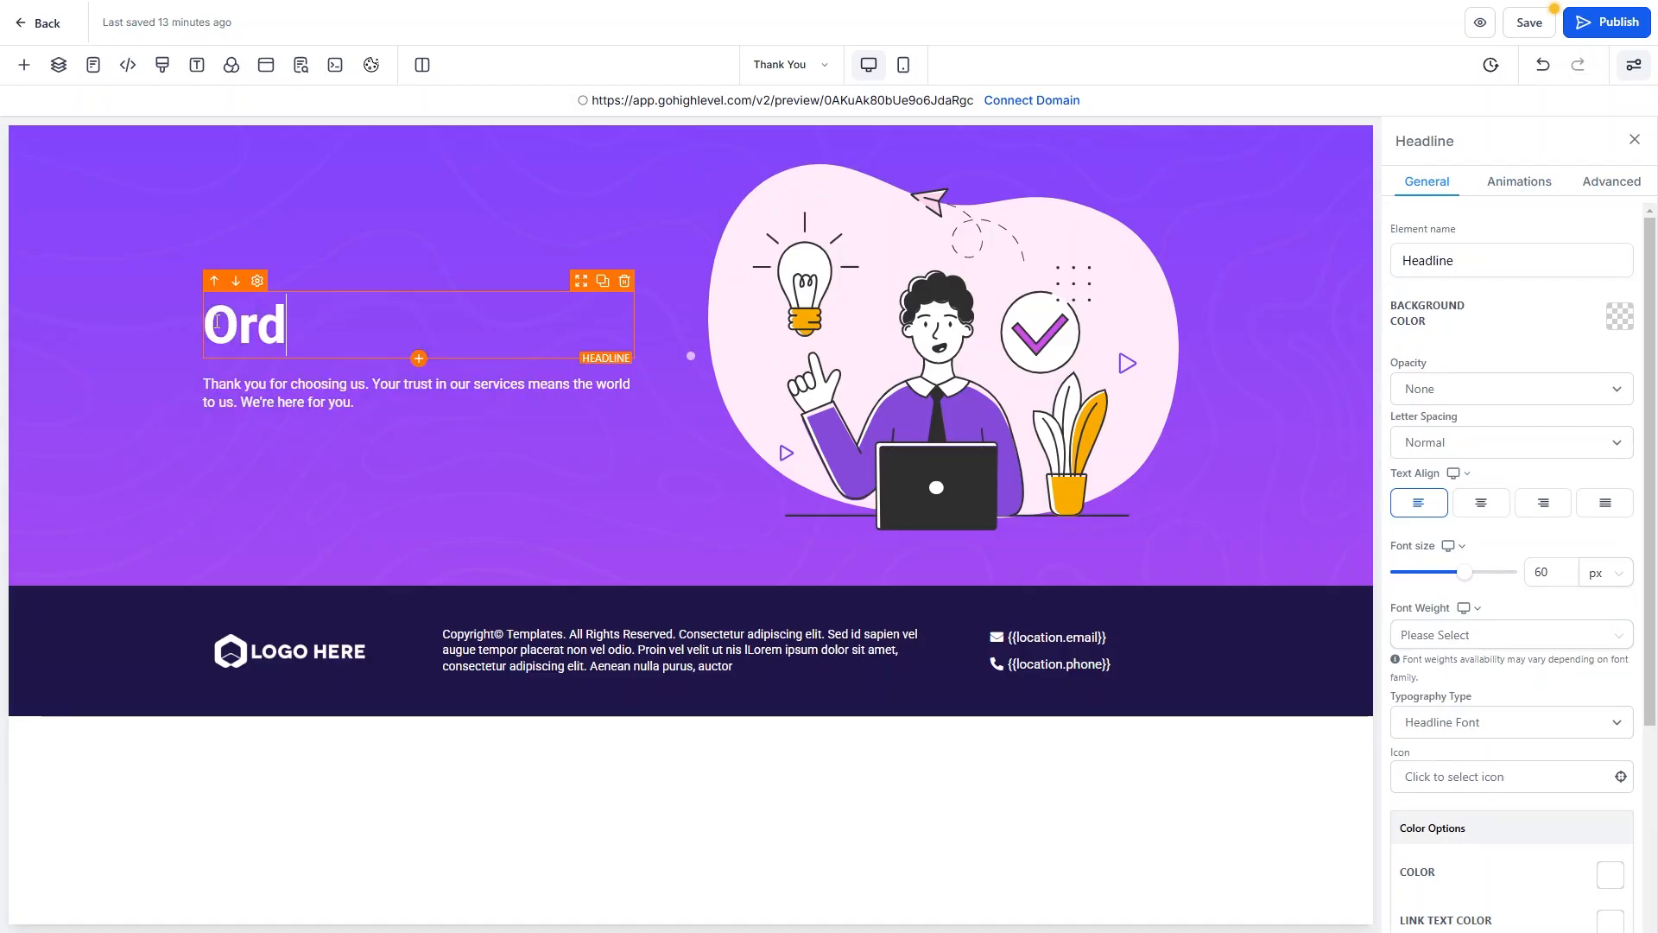
{"action": "key", "text": "BackSpace"}
{"action": "key", "text": "BackSpace"}
{"action": "type", "text": "Congrats!"}
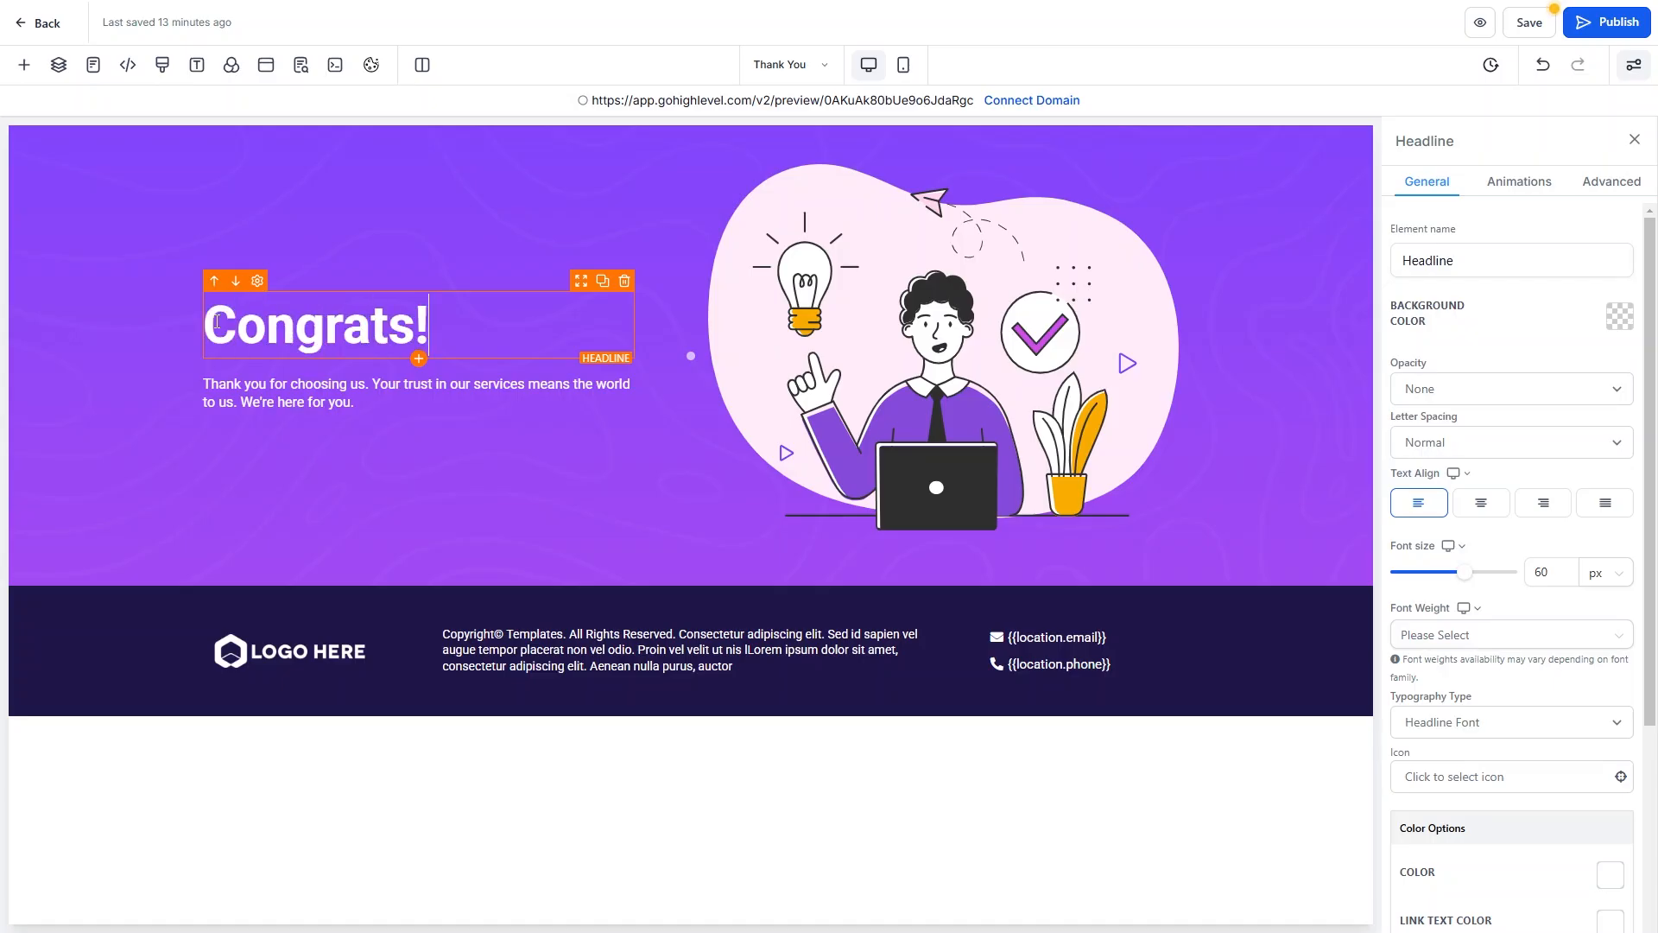
Replace the paragraph with the 'Your account has been registered, please check your email…' message.
{"action": "left_click", "coordinate": [328, 386]}
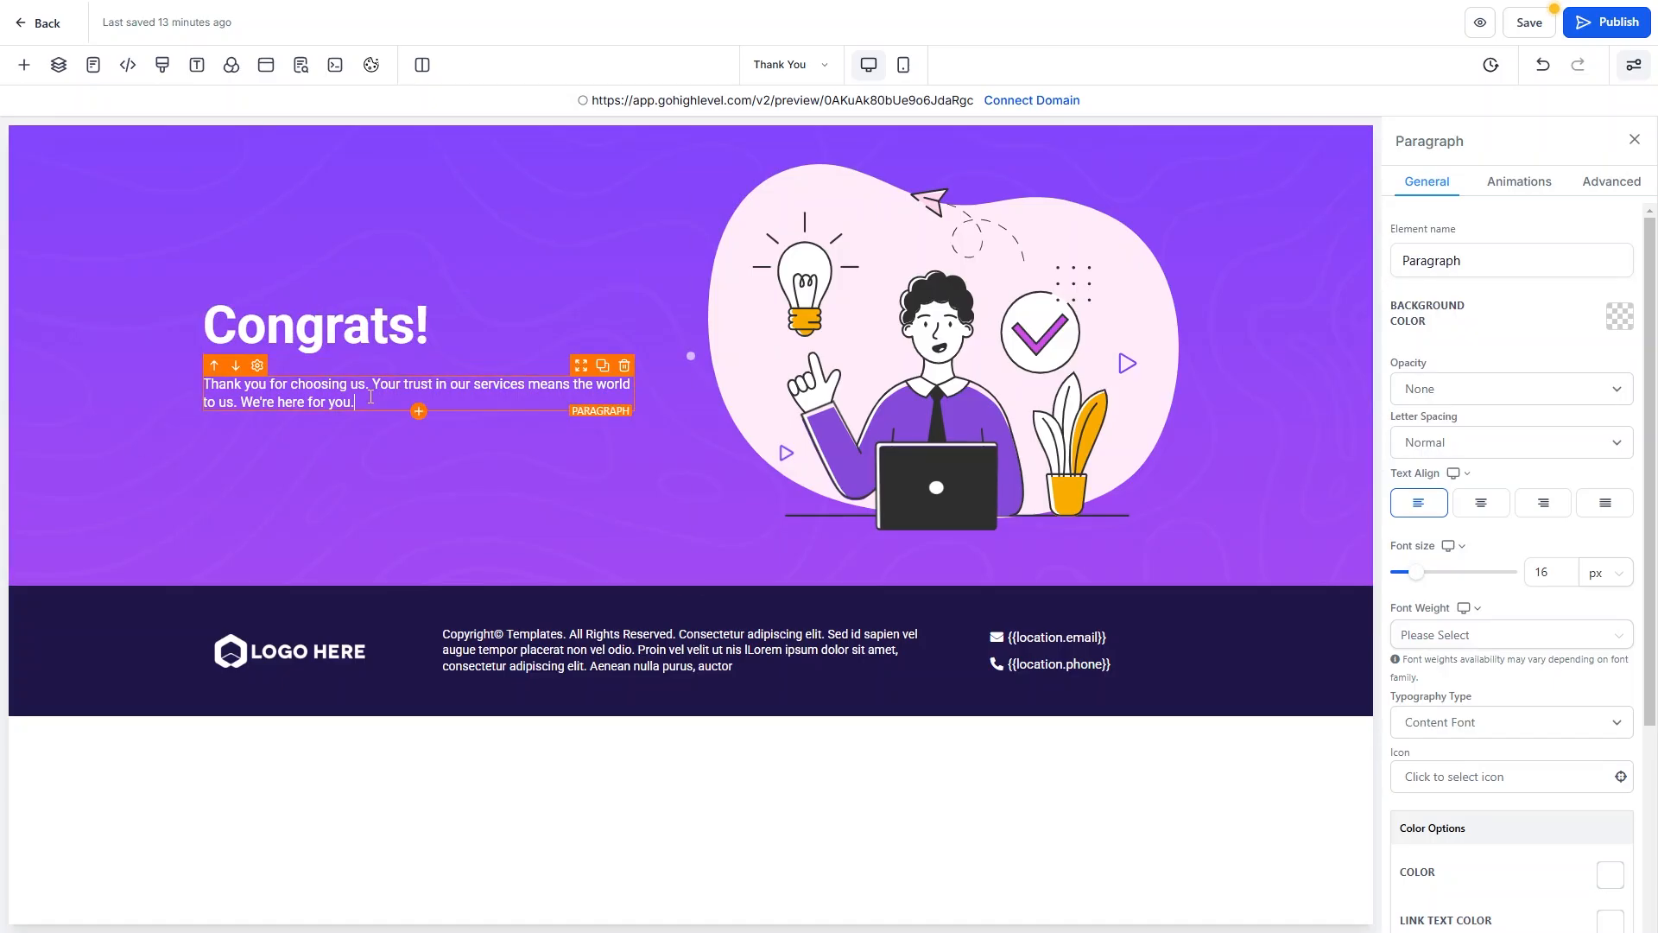
{"action": "left_click_drag", "start_coordinate": [356, 402], "coordinate": [215, 386]}
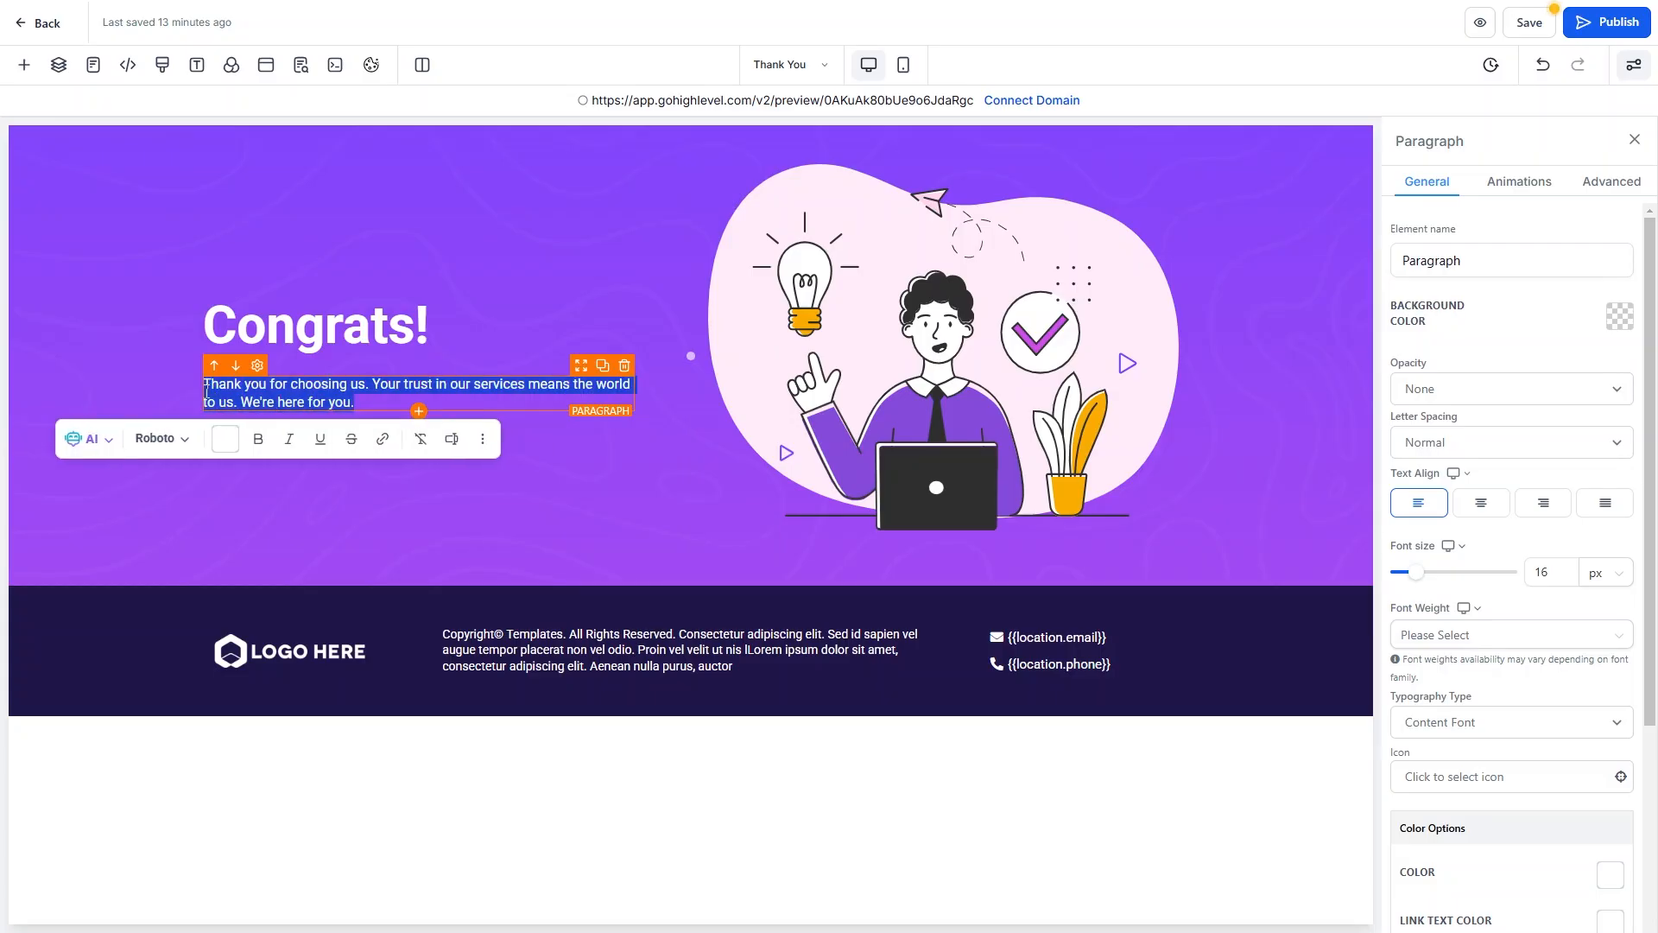
{"action": "type", "text": "To"}
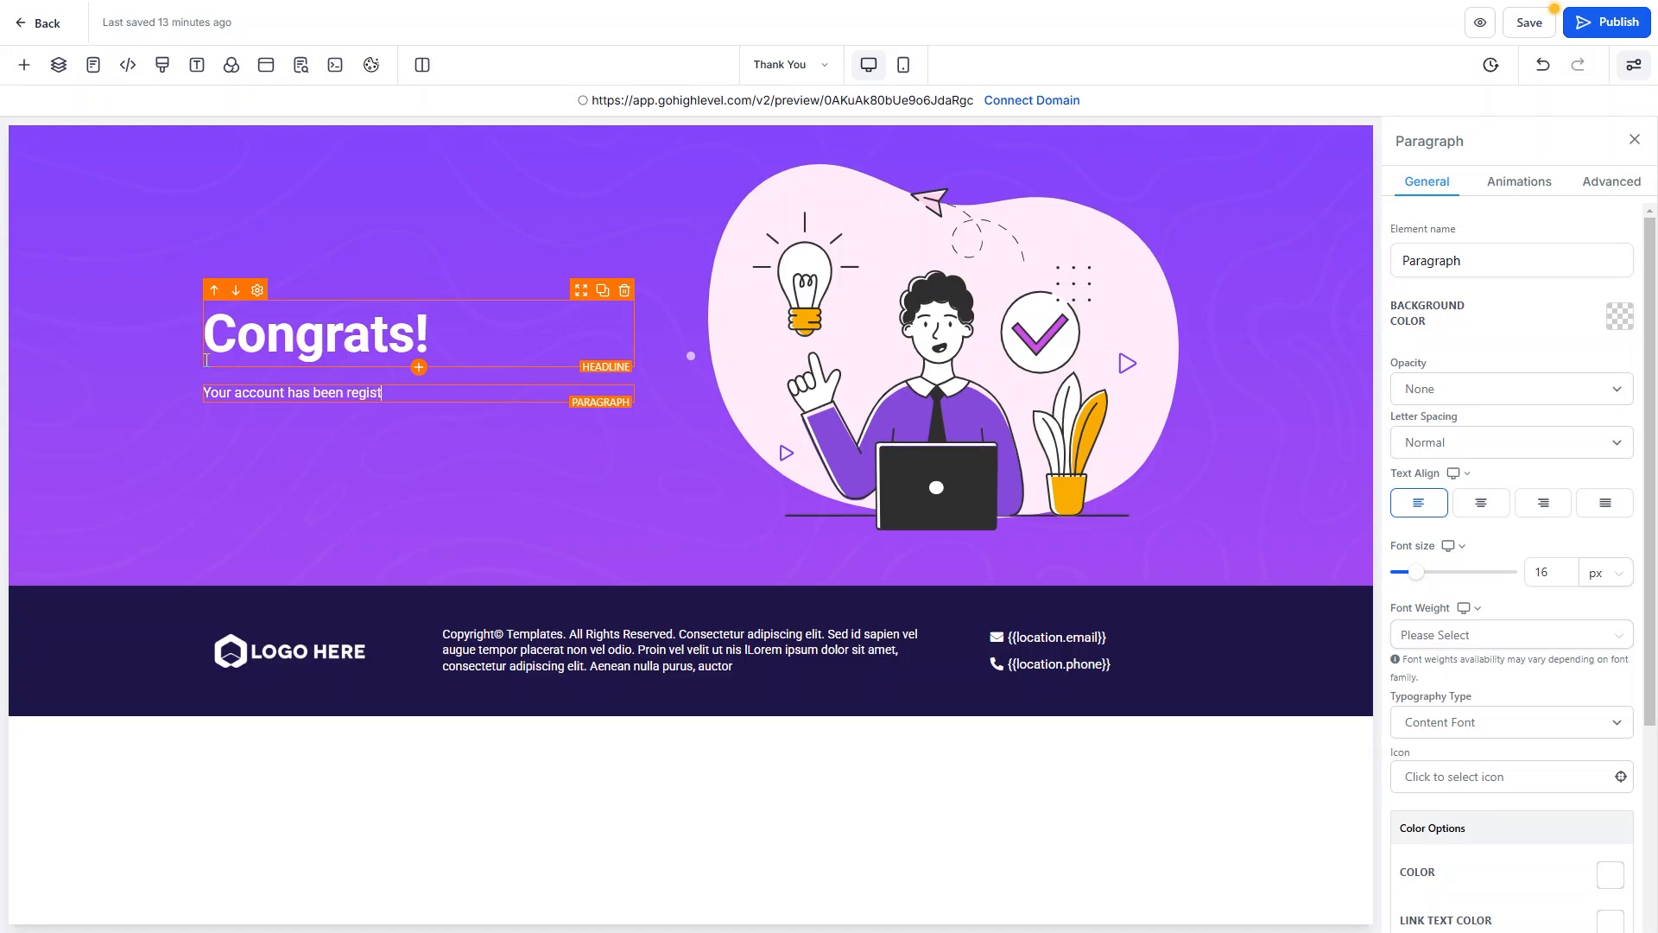
{"action": "key", "text": "BackSpace"}
{"action": "type", "text": "ed, please check your email for"}
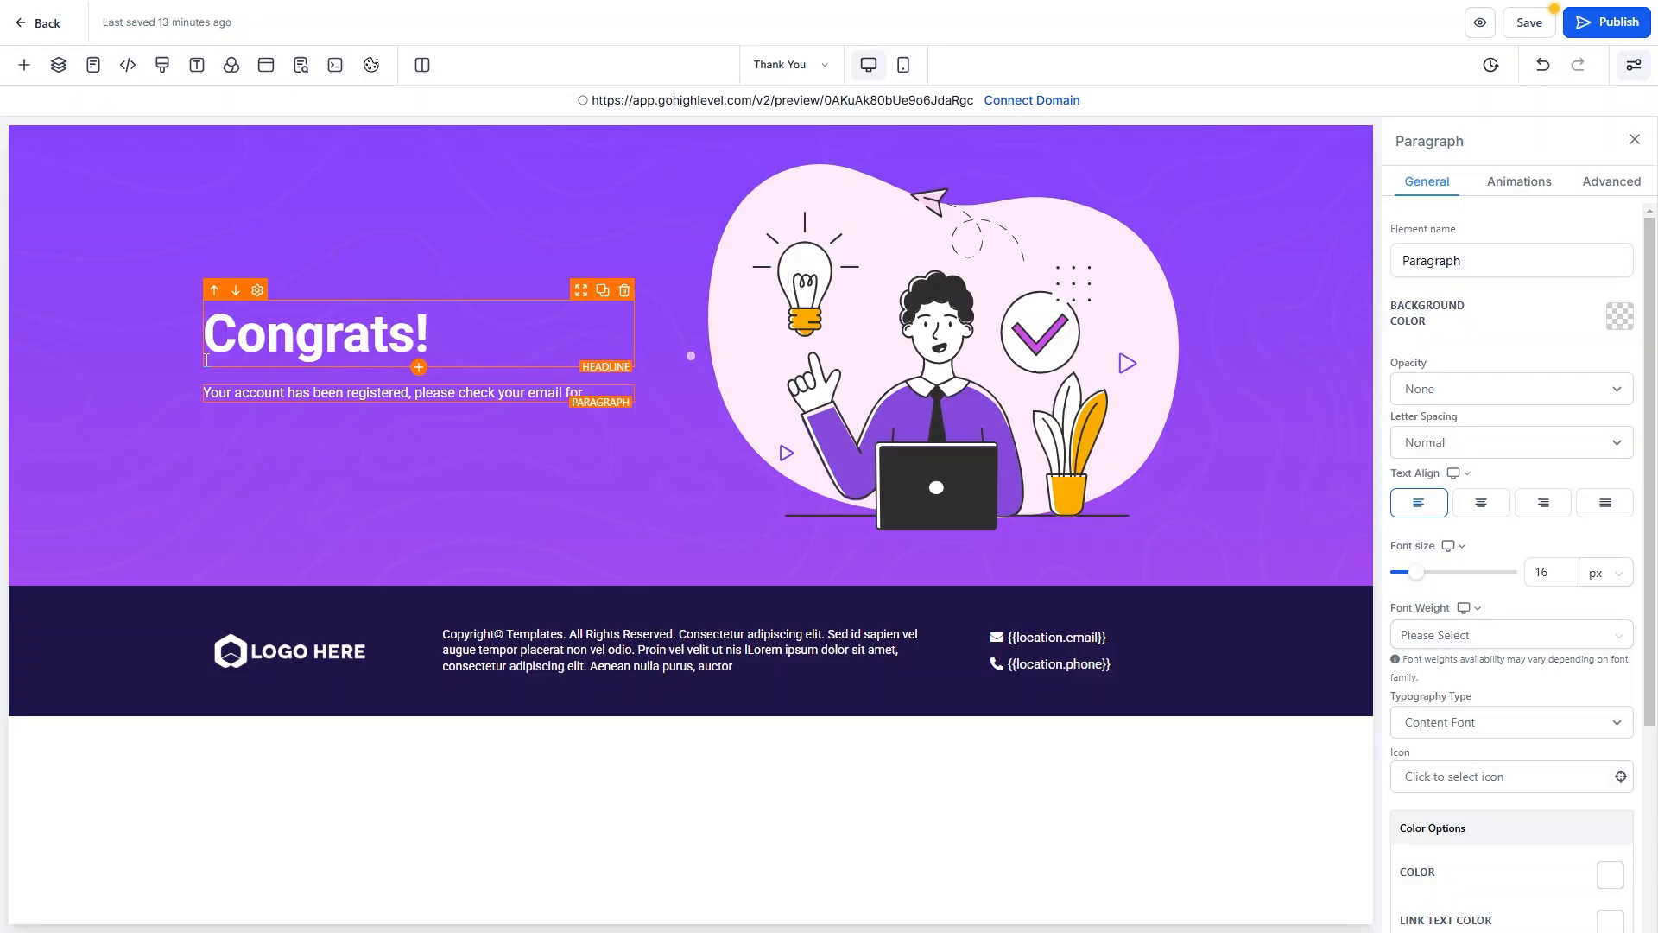
{"action": "type", "text": " more infor"}
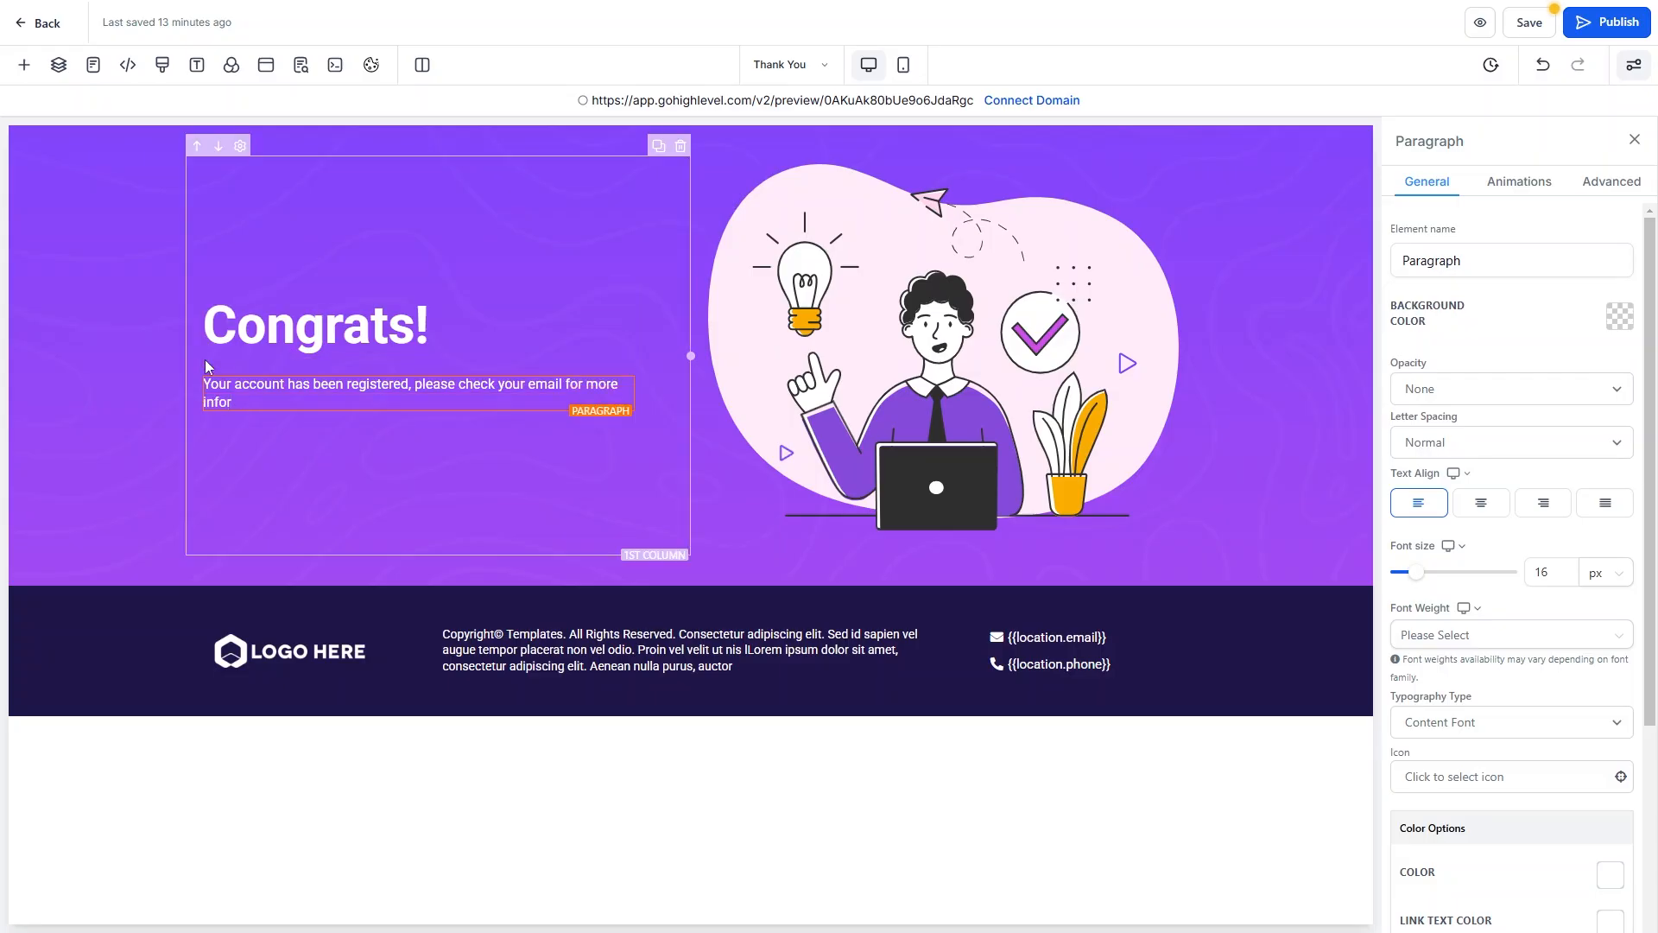
{"action": "type", "text": "mation regarding your account and for a receipt."}
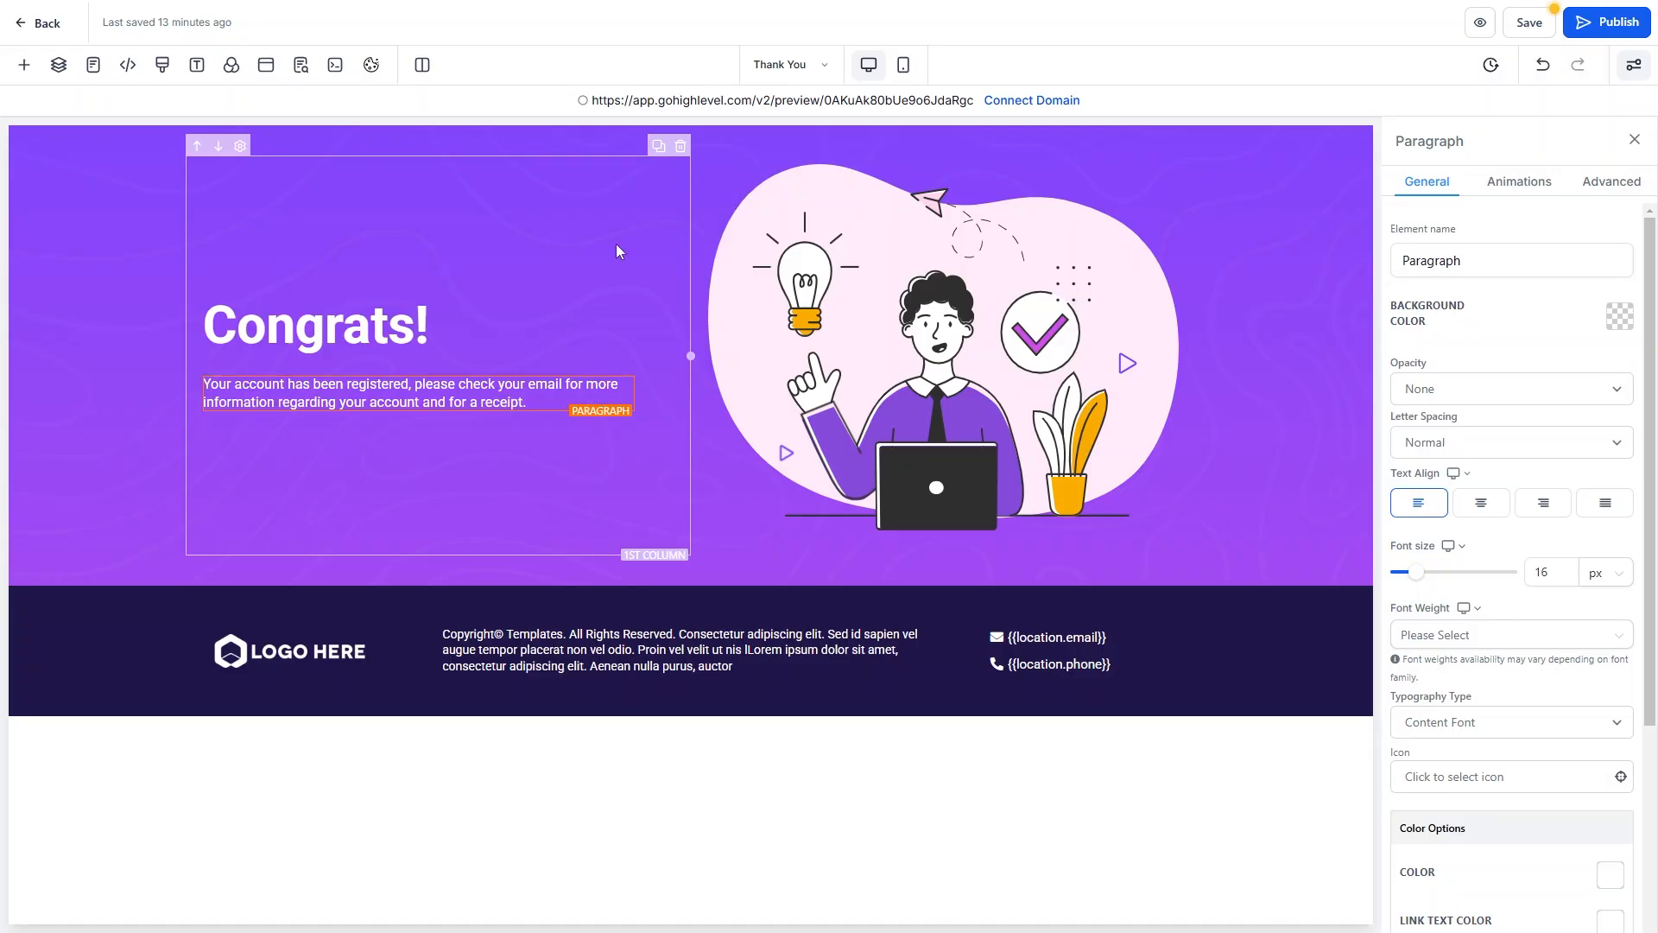
Clear the hero section's background image URL and set its background colour to blue.
{"action": "left_click", "coordinate": [1009, 290]}
{"action": "left_click", "coordinate": [1283, 212]}
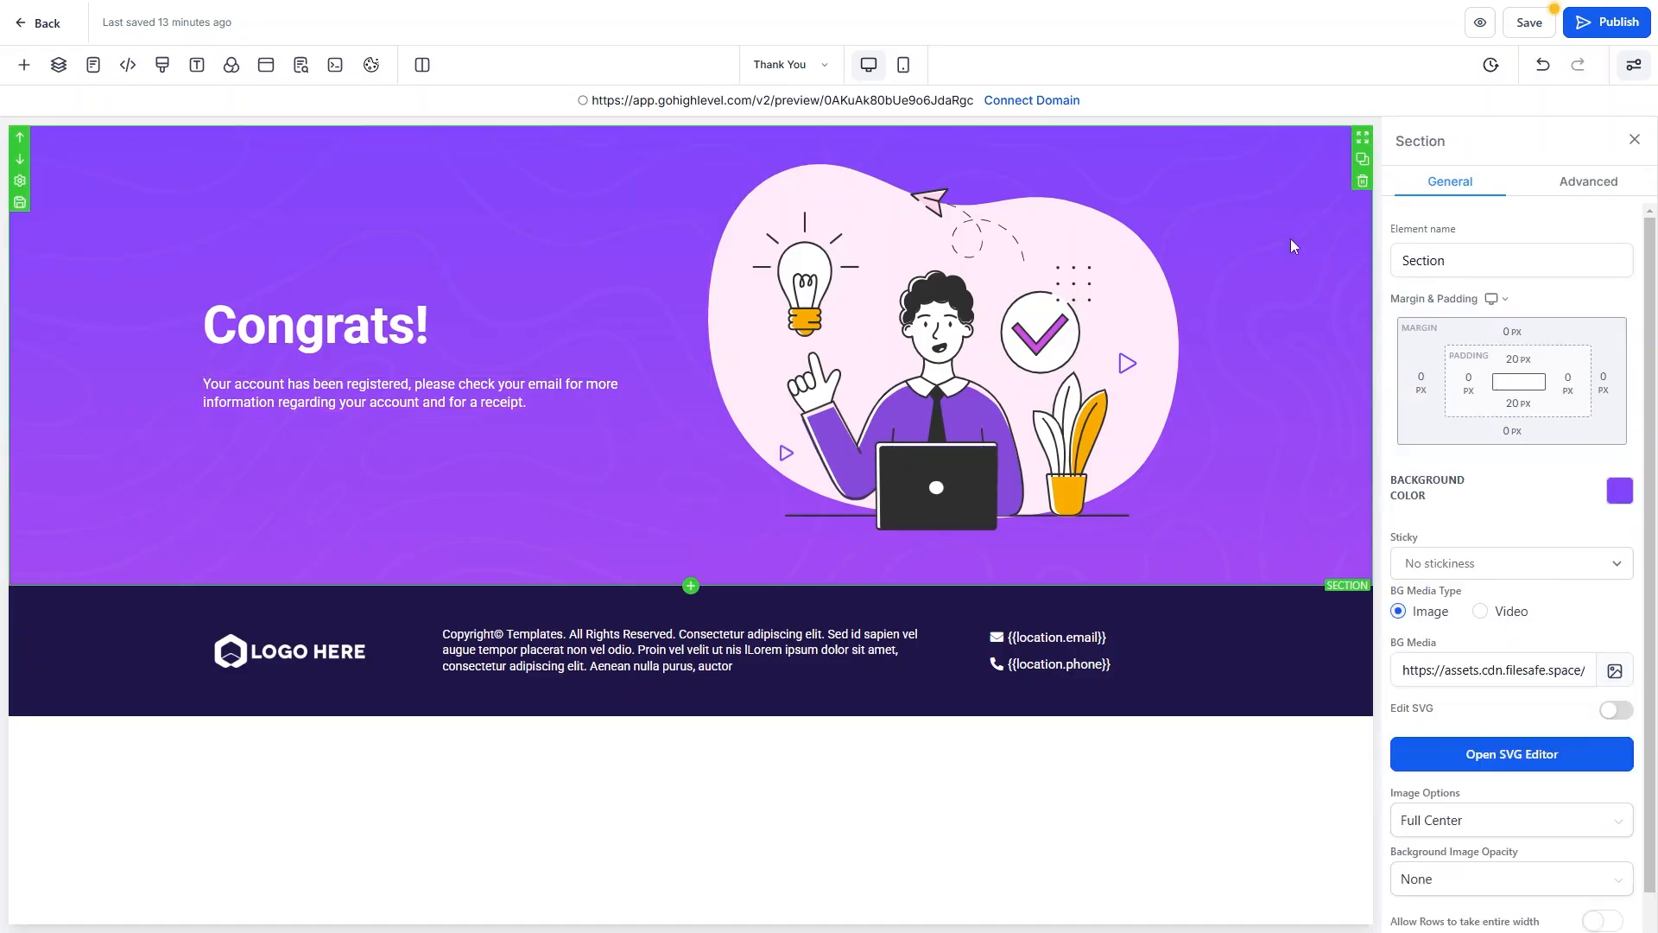
{"action": "left_click", "coordinate": [1503, 671]}
{"action": "key", "text": "ctrl+a"}
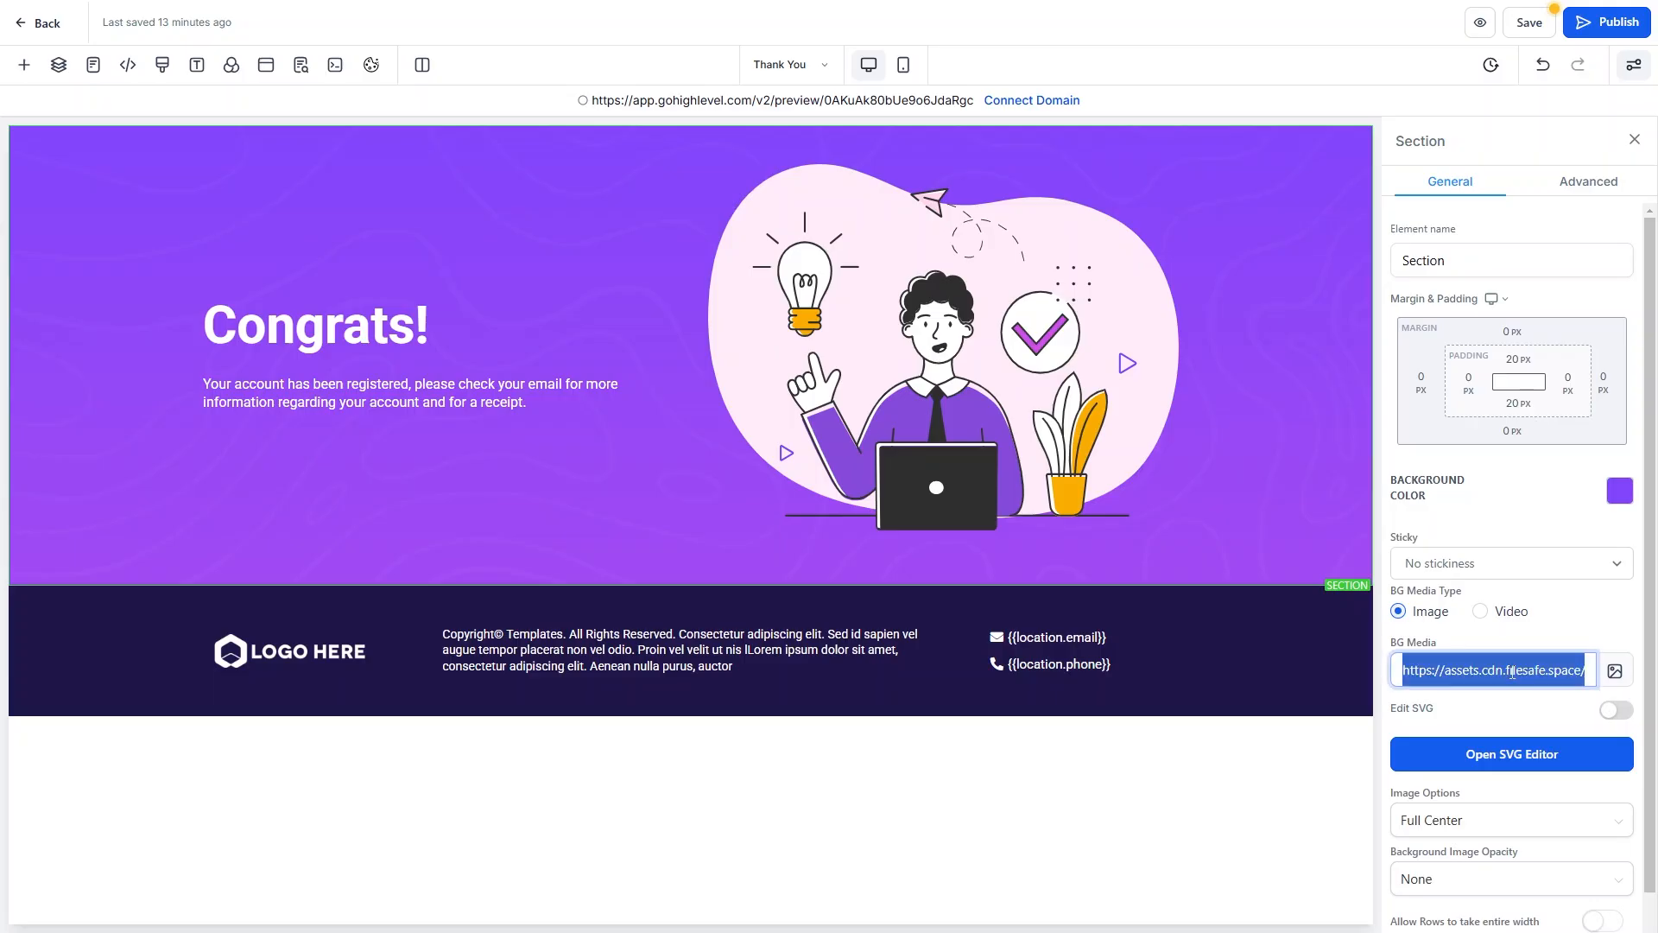
{"action": "key", "text": "BackSpace"}
{"action": "left_click", "coordinate": [1624, 485]}
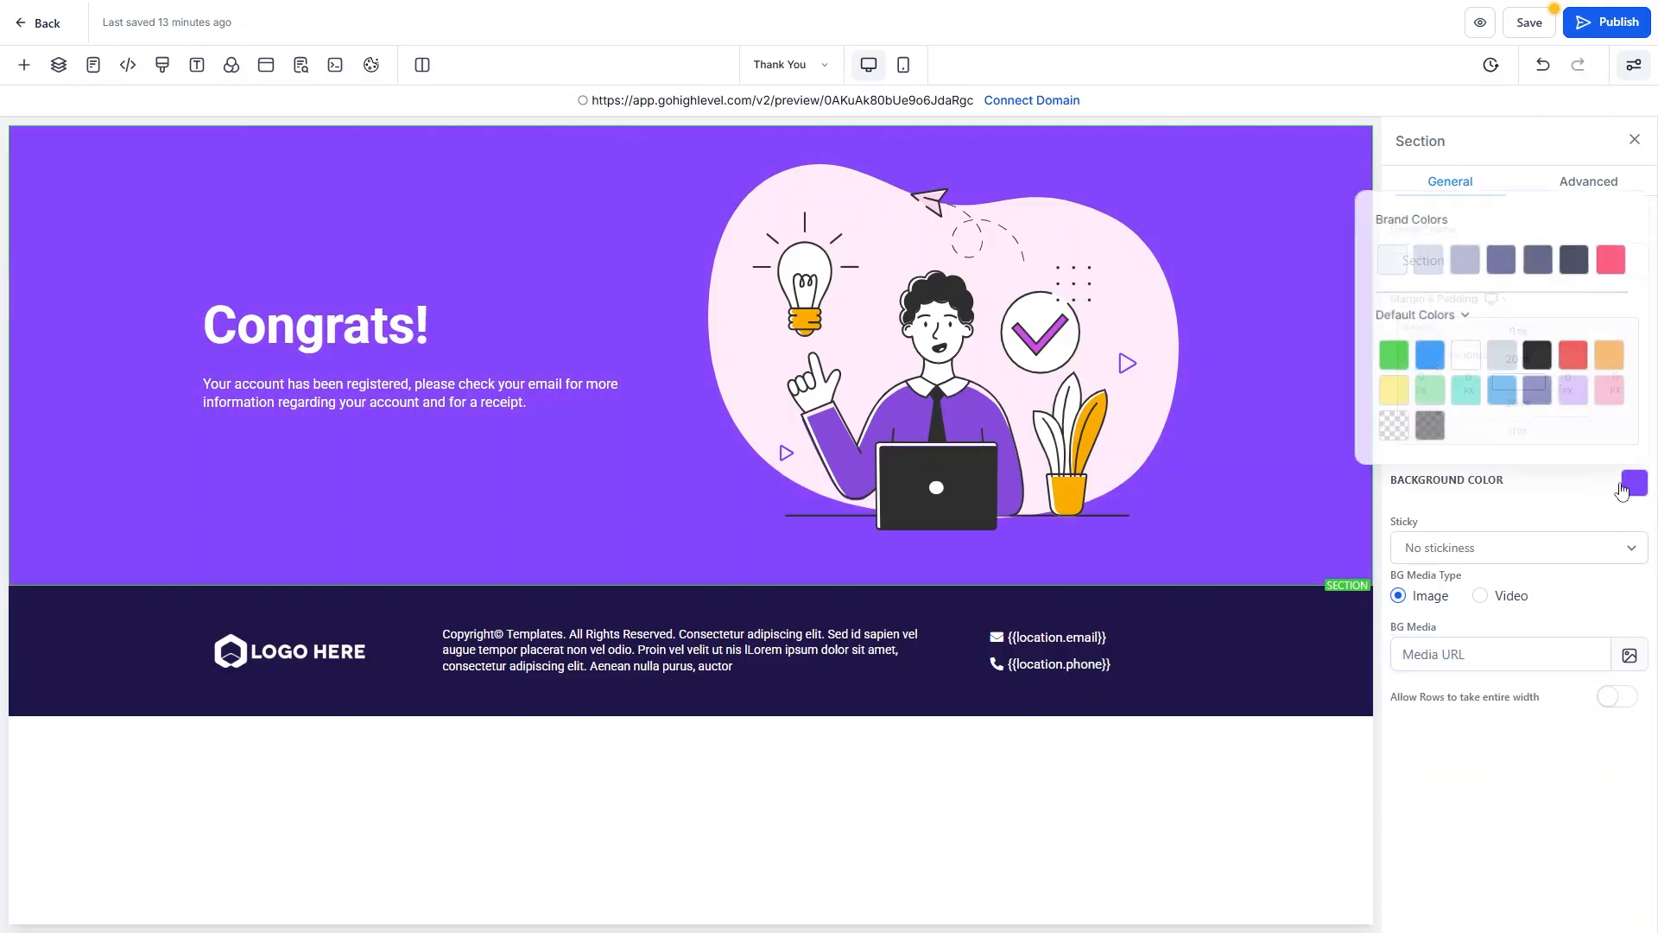
{"action": "left_click", "coordinate": [1423, 351]}
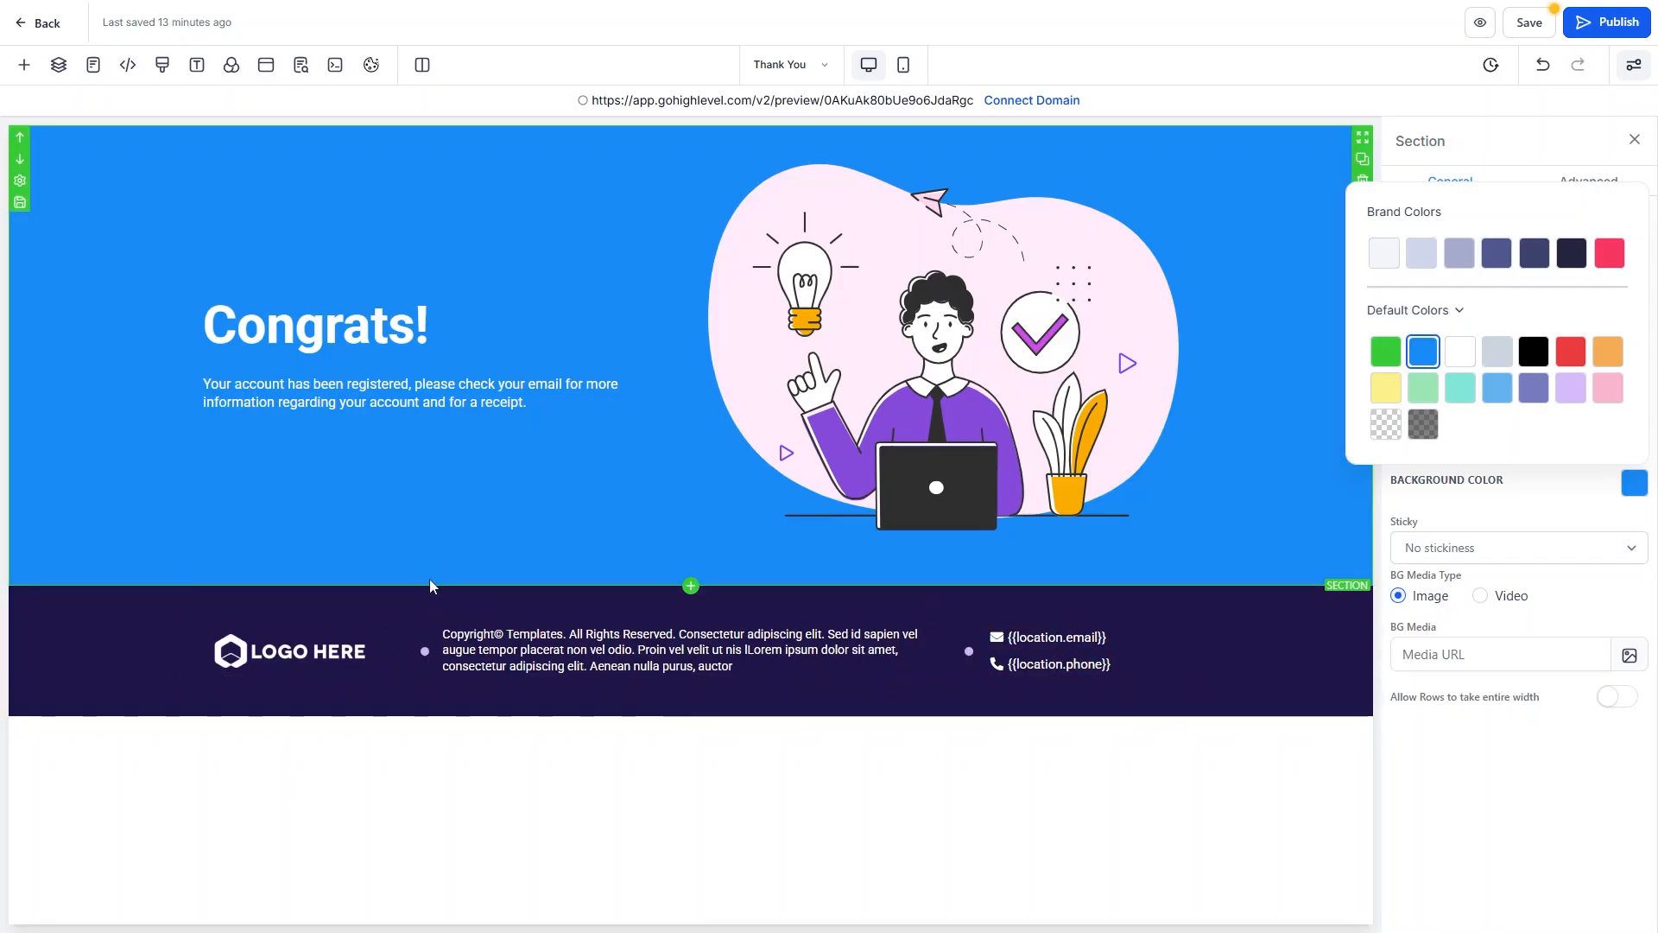
{"action": "left_click", "coordinate": [26, 66]}
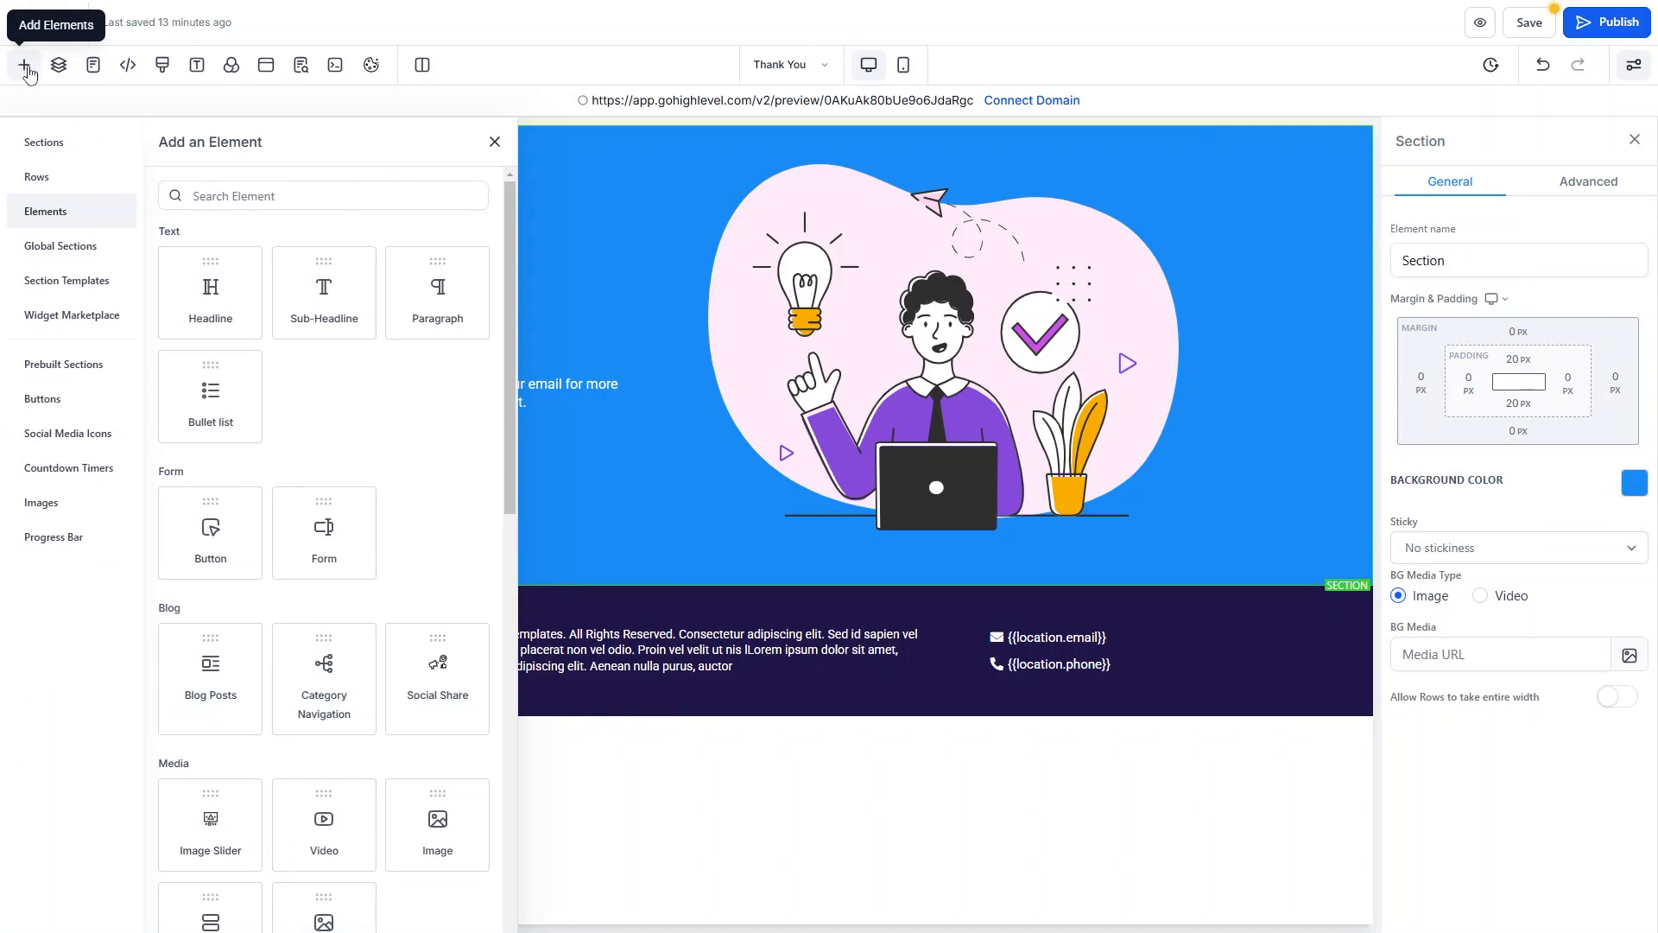
Undo a misplaced Order Confirmation block and add an empty full-width section above the footer.
{"action": "scroll", "coordinate": [317, 473], "scroll_direction": "down", "scroll_amount": 10}
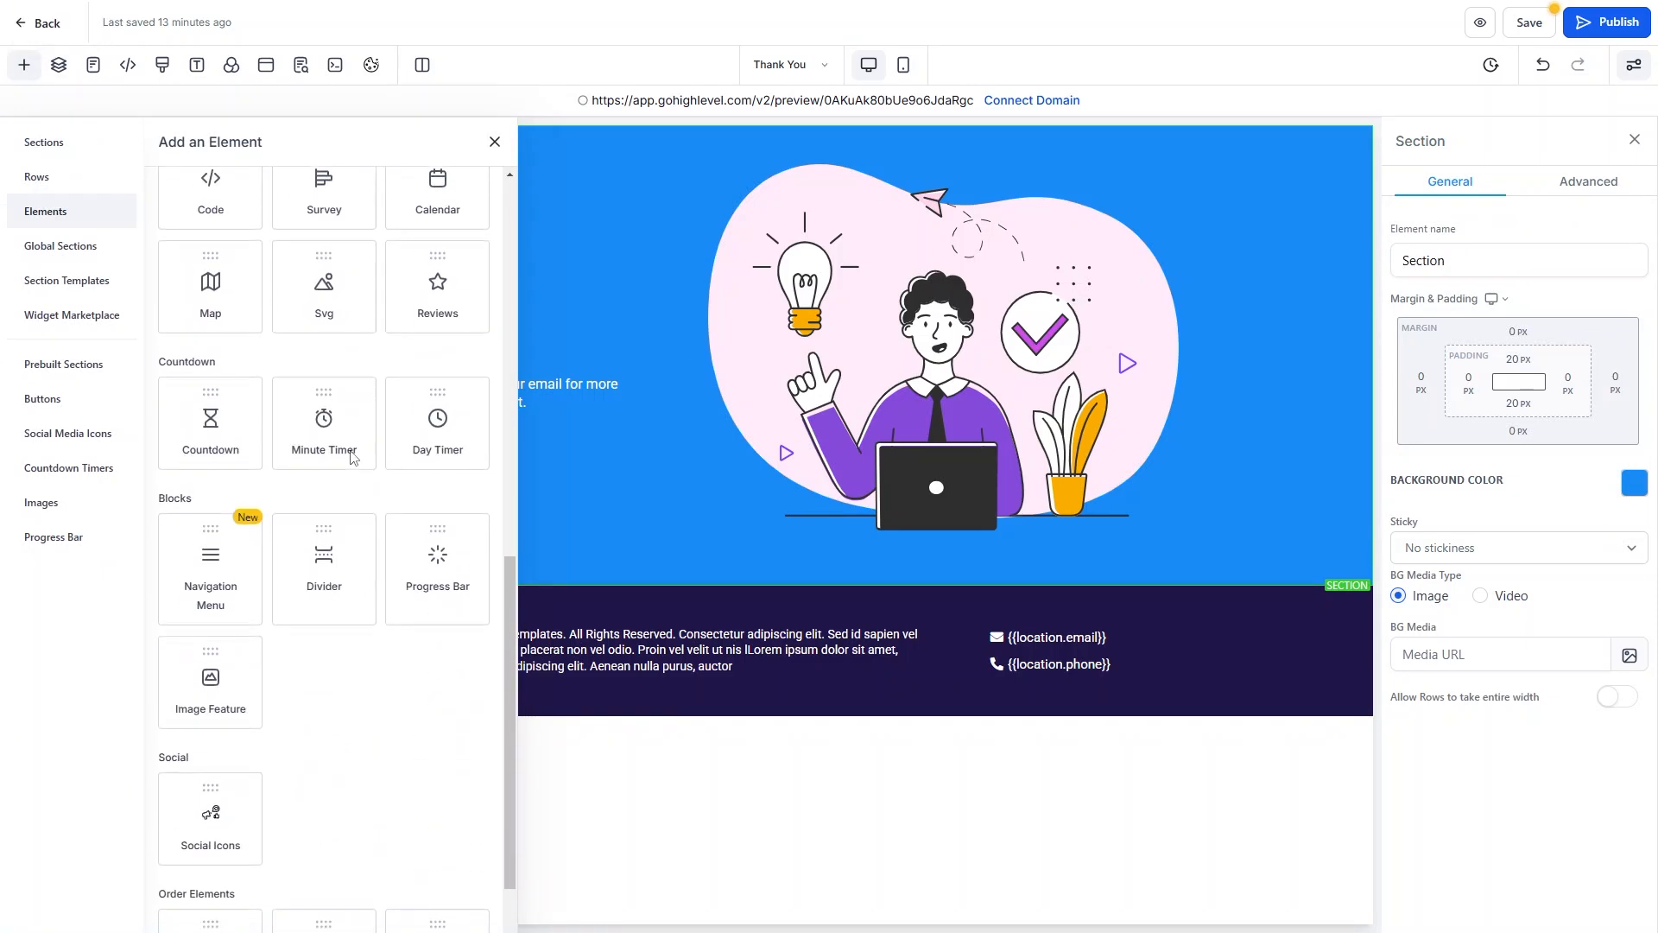
{"action": "left_click_drag", "start_coordinate": [422, 841], "coordinate": [35, 65]}
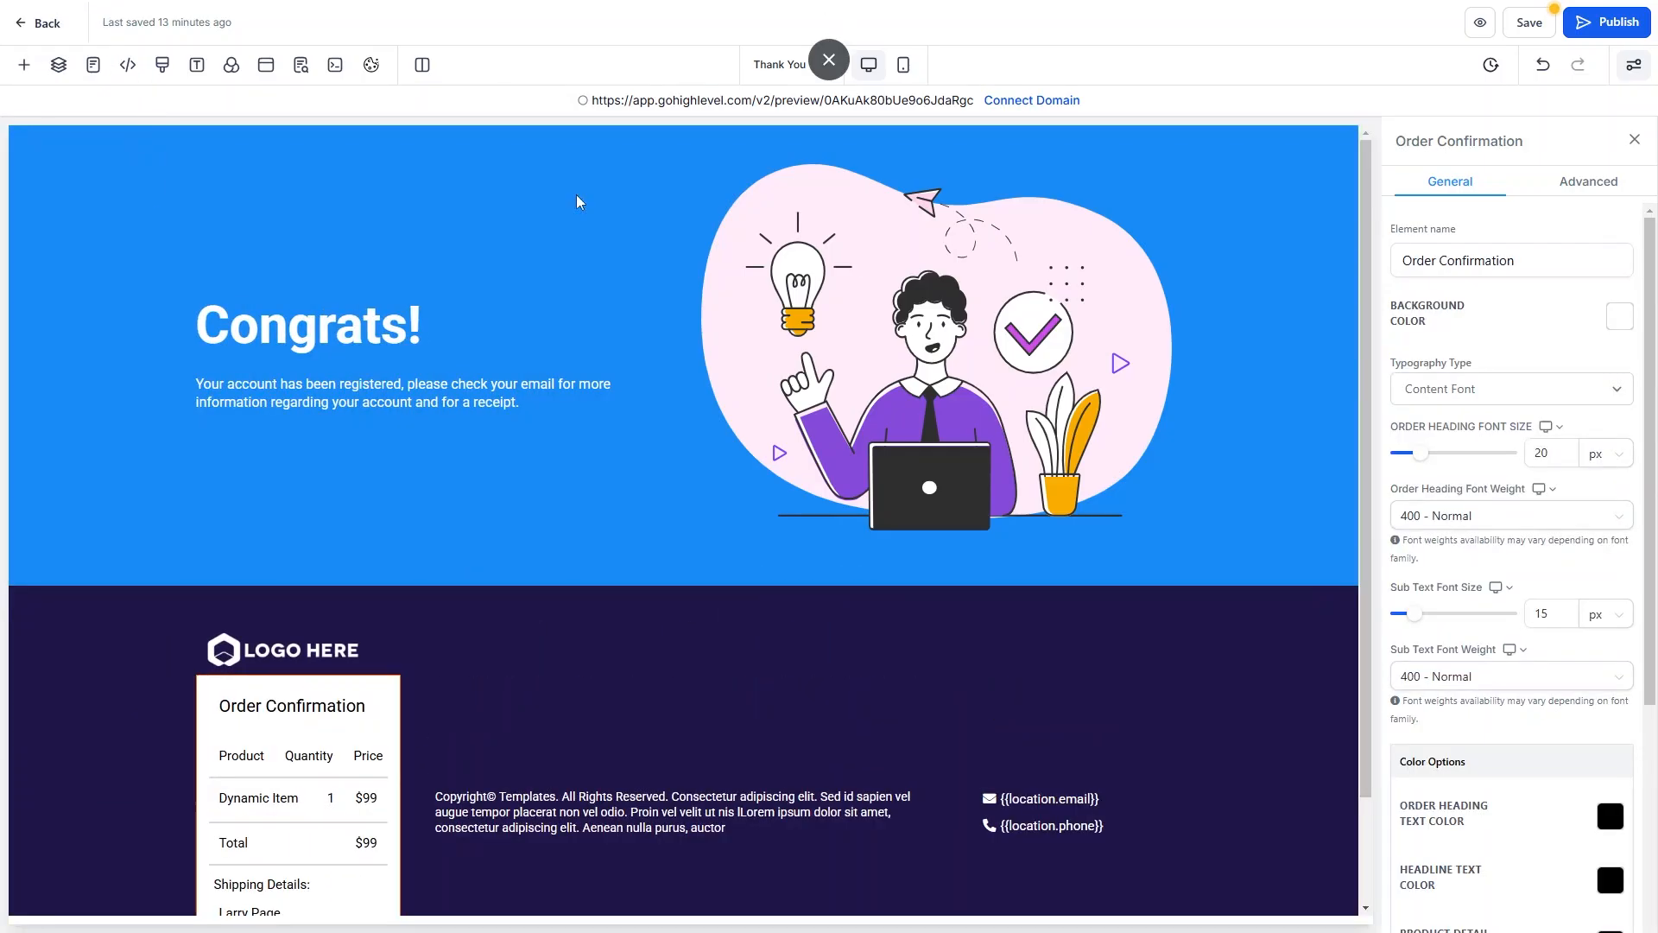
{"action": "left_click", "coordinate": [1542, 66]}
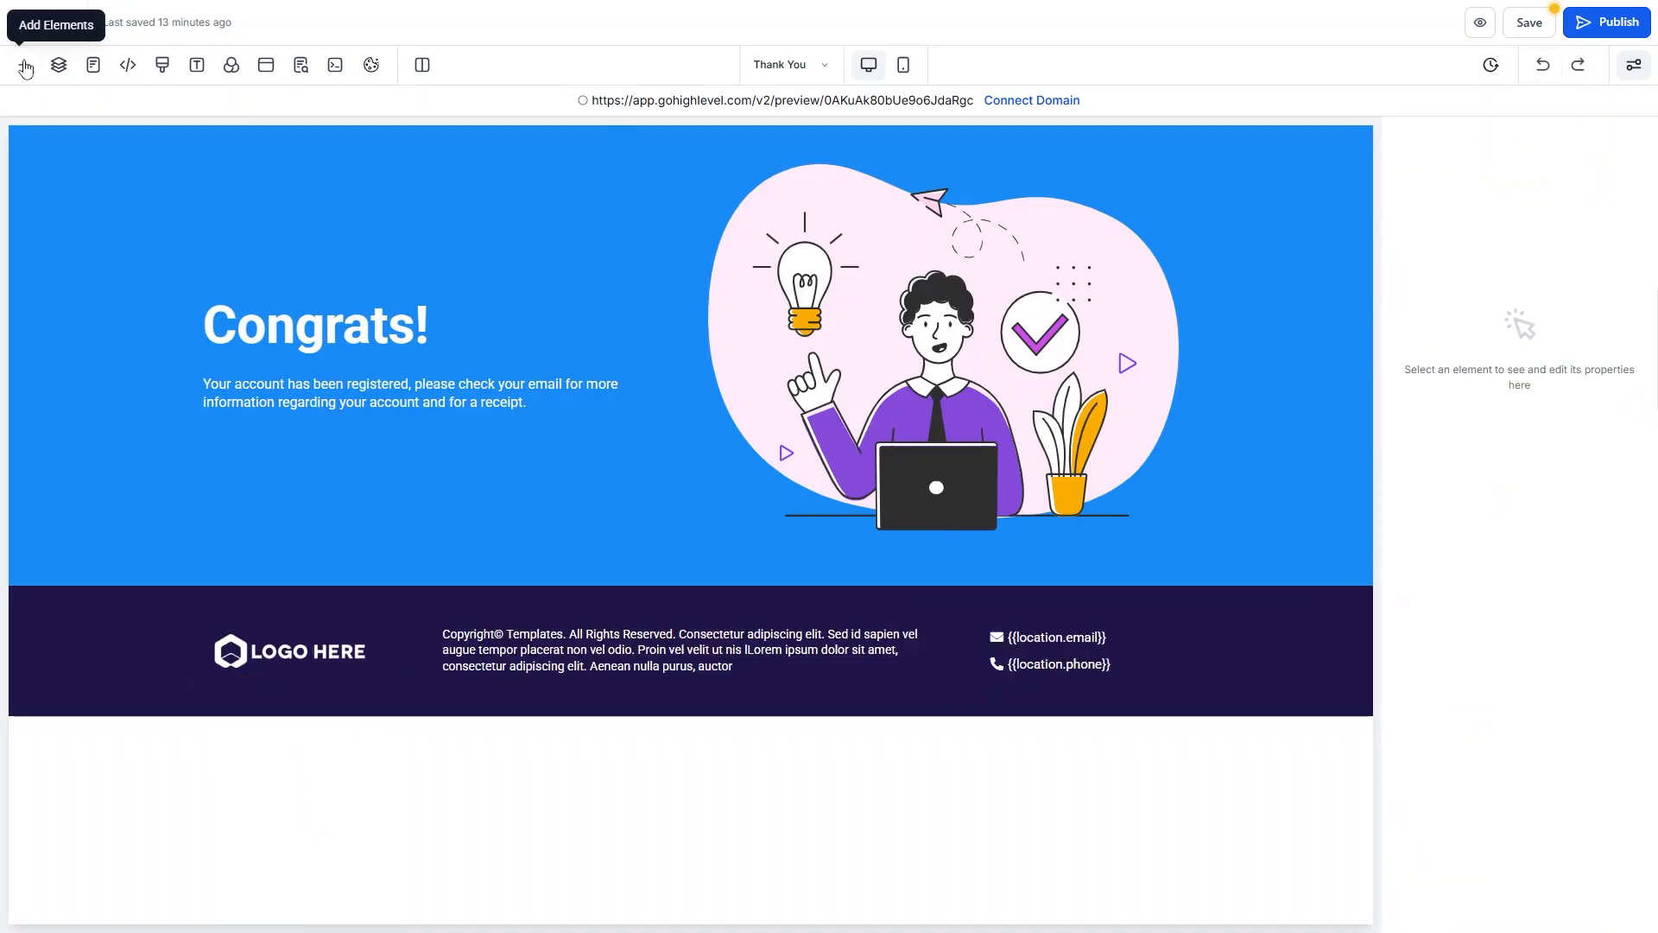
{"action": "left_click", "coordinate": [24, 65]}
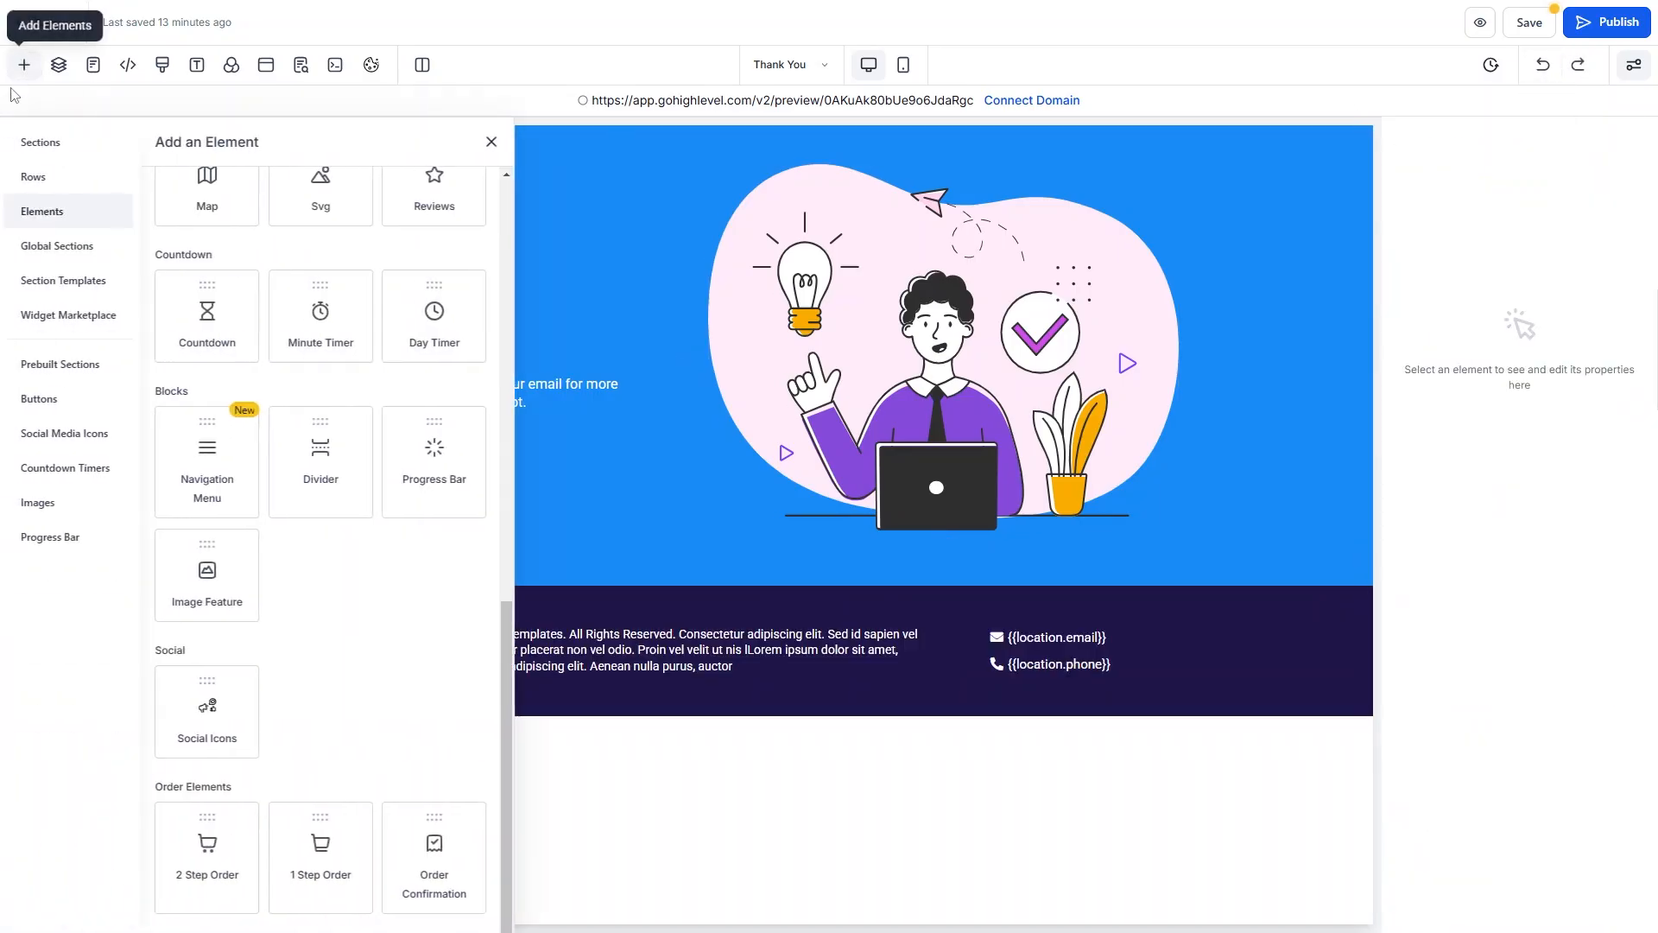
{"action": "left_click", "coordinate": [44, 142]}
{"action": "left_click", "coordinate": [243, 226]}
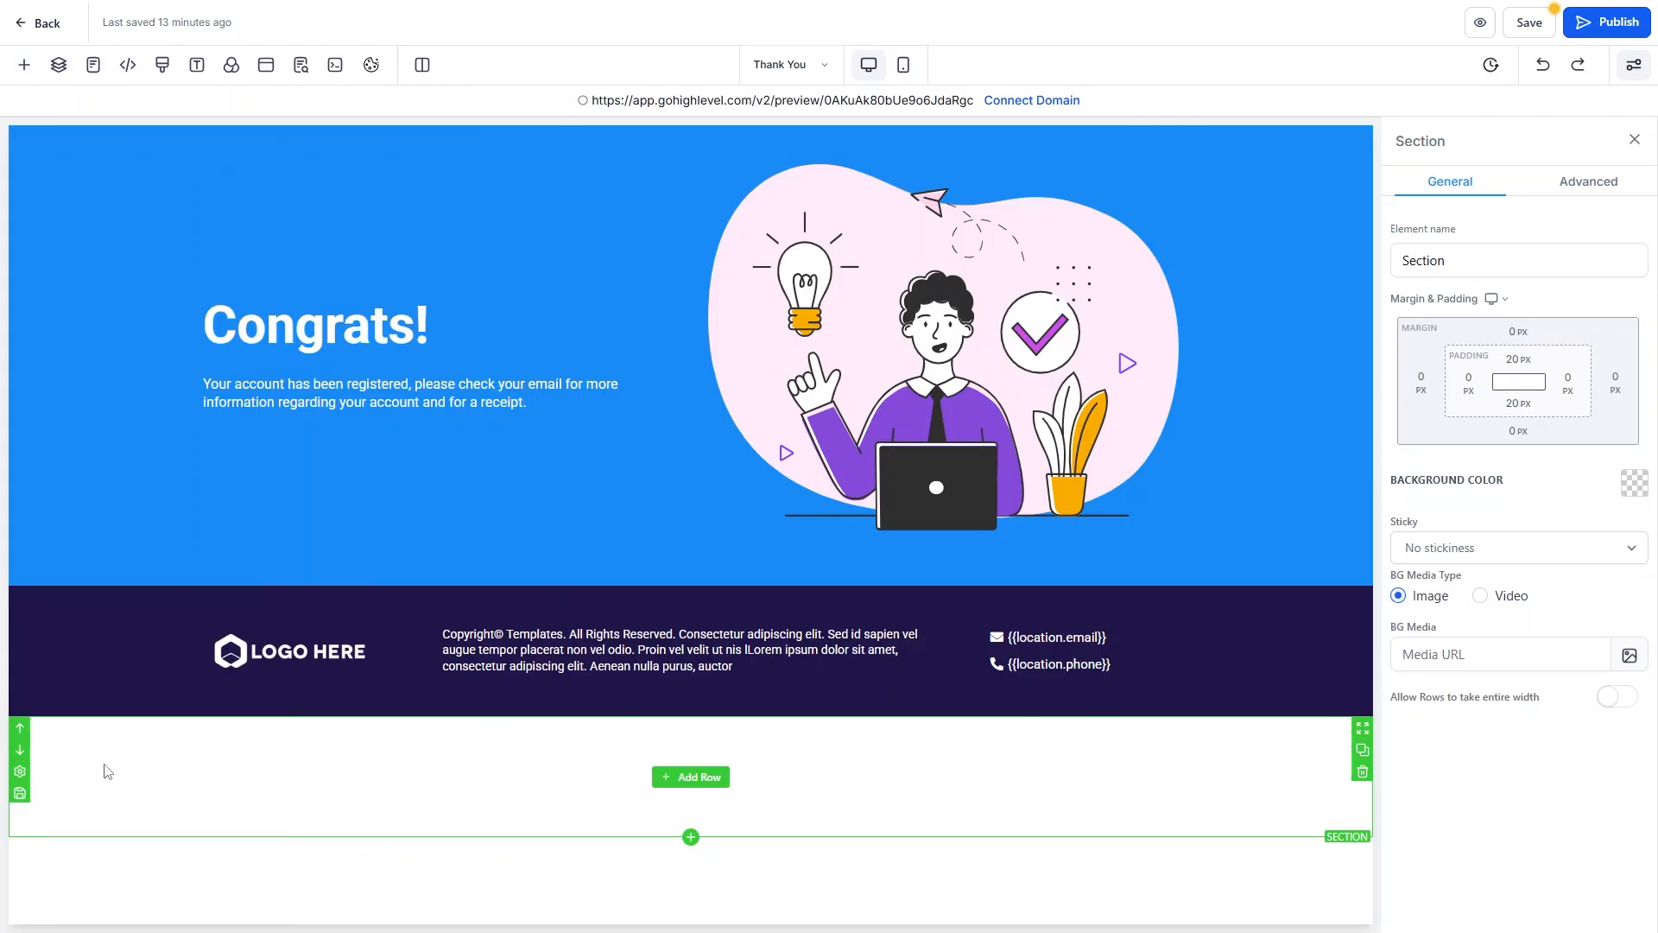
{"action": "left_click", "coordinate": [20, 732]}
Add a single-column row to the new section and place an Order Confirmation element in it.
{"action": "left_click", "coordinate": [691, 647]}
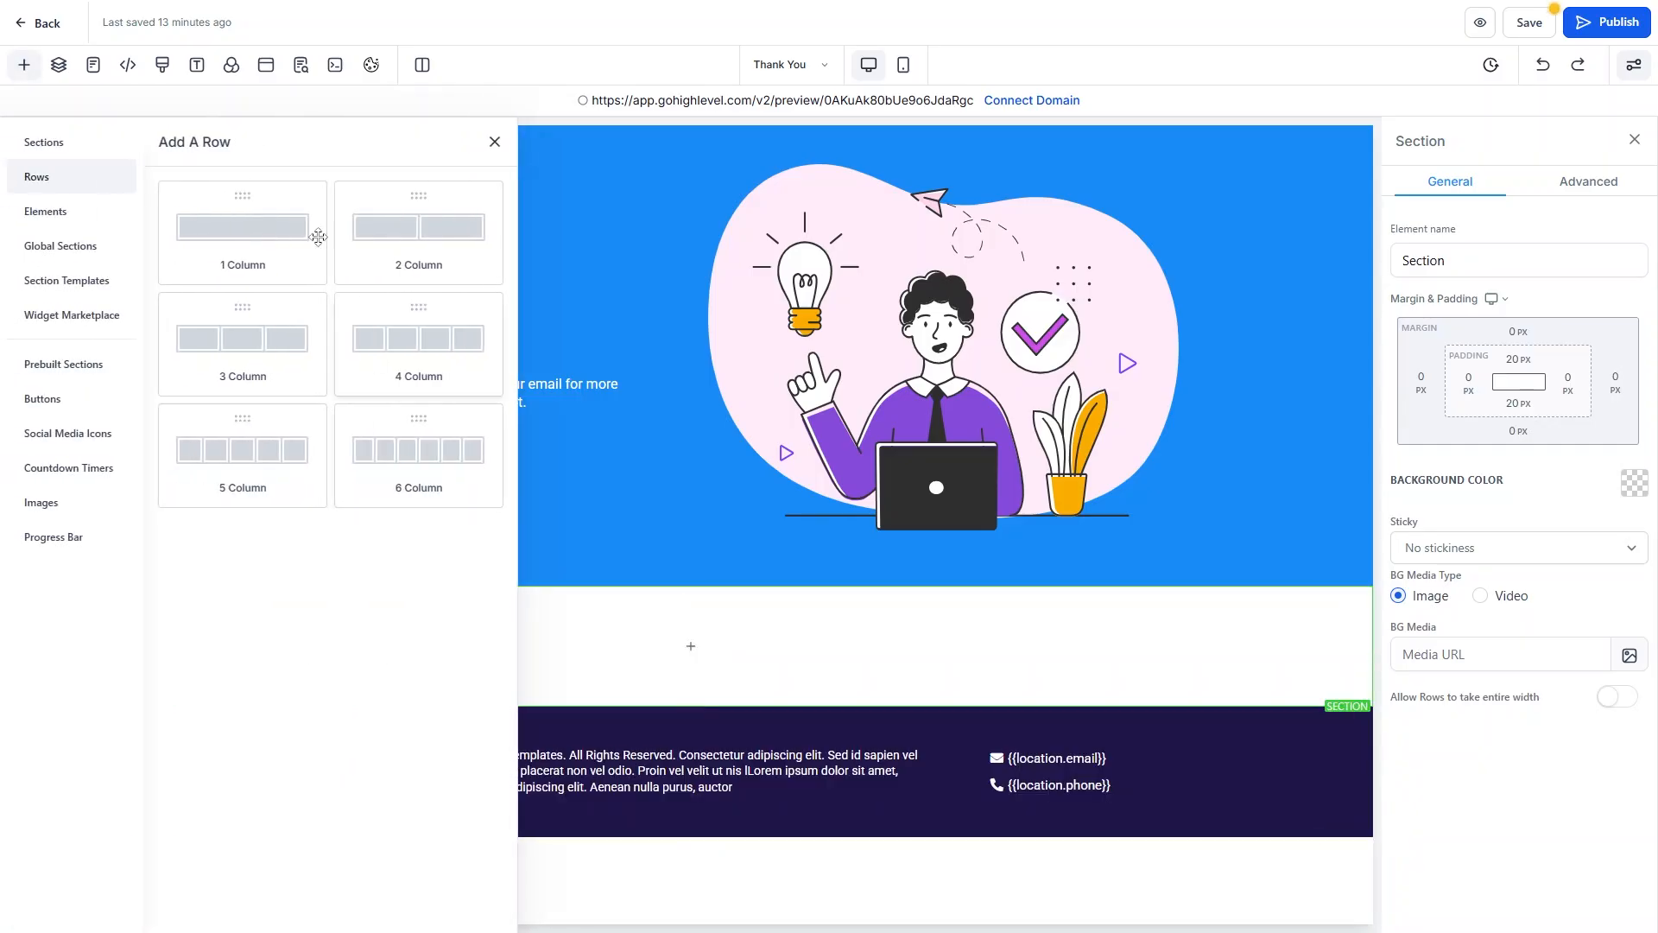
{"action": "left_click", "coordinate": [250, 238]}
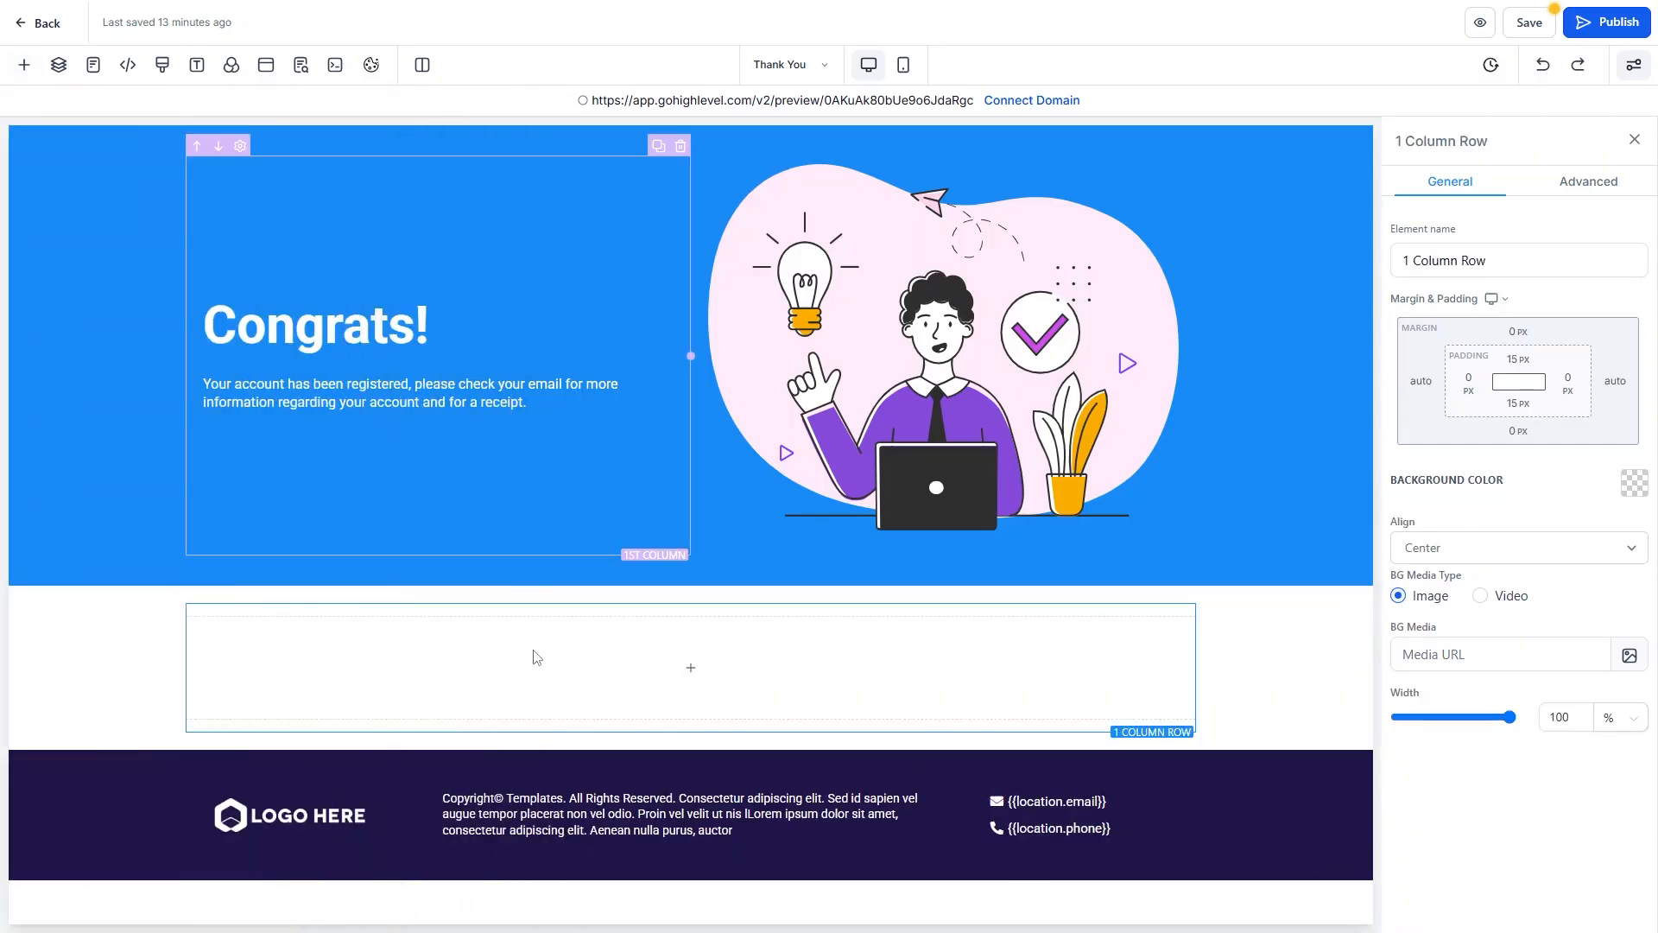
{"action": "left_click", "coordinate": [691, 667]}
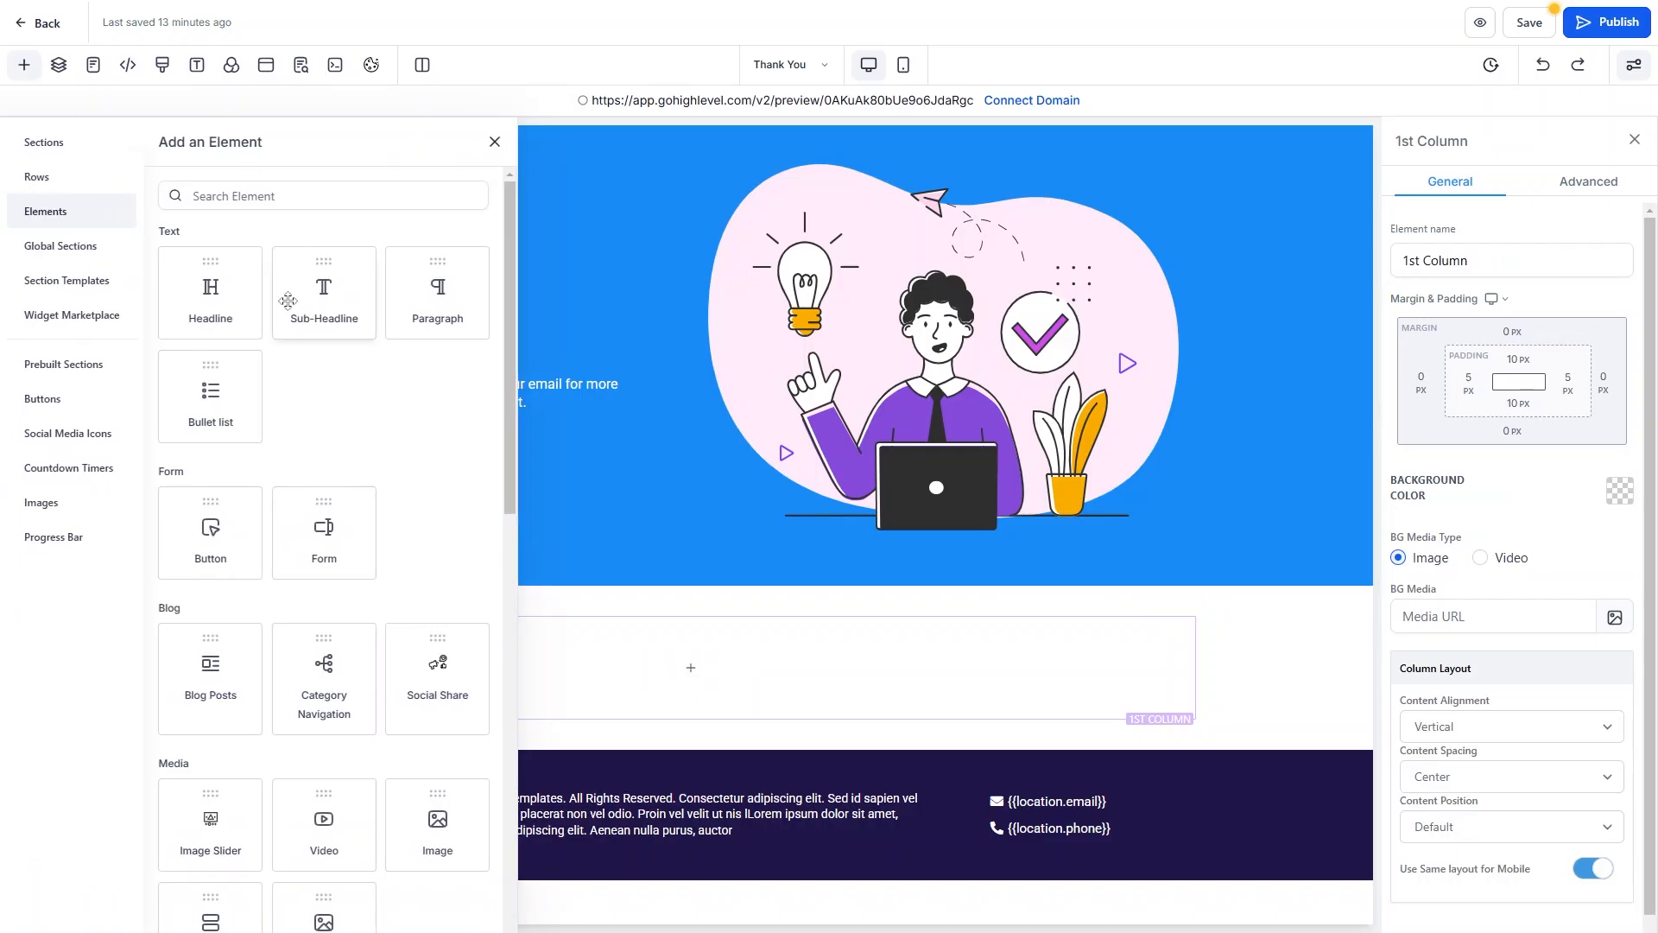
{"action": "scroll", "coordinate": [288, 302], "scroll_direction": "down", "scroll_amount": 10}
{"action": "left_click", "coordinate": [480, 850]}
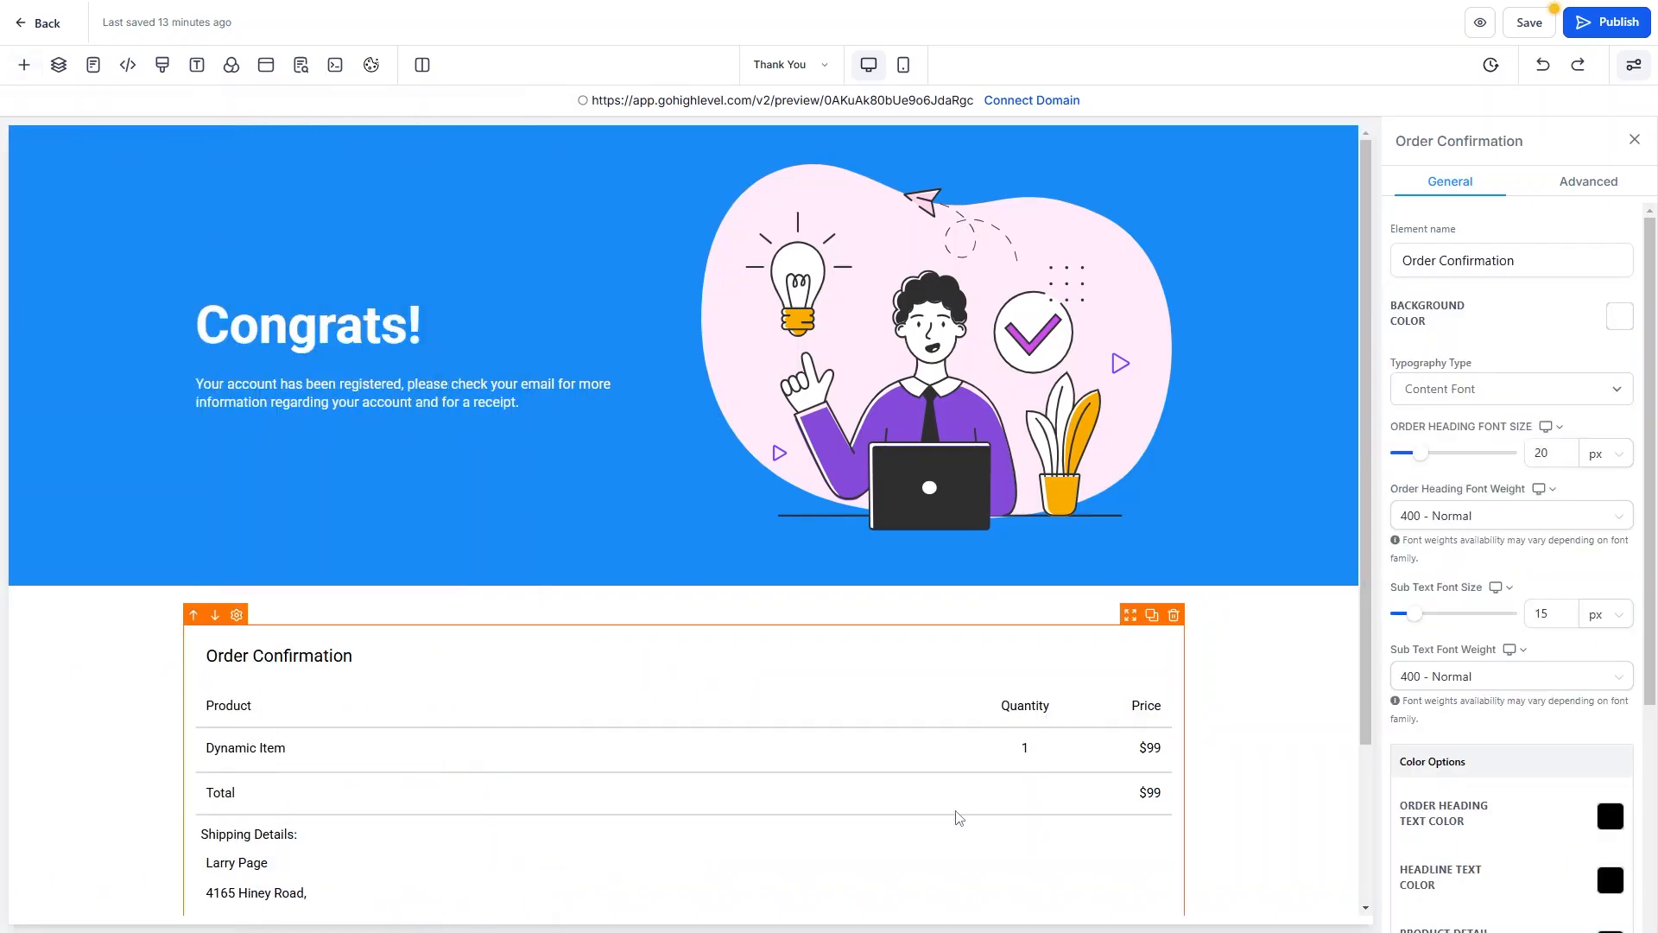
{"action": "scroll", "coordinate": [956, 813], "scroll_direction": "down", "scroll_amount": 3}
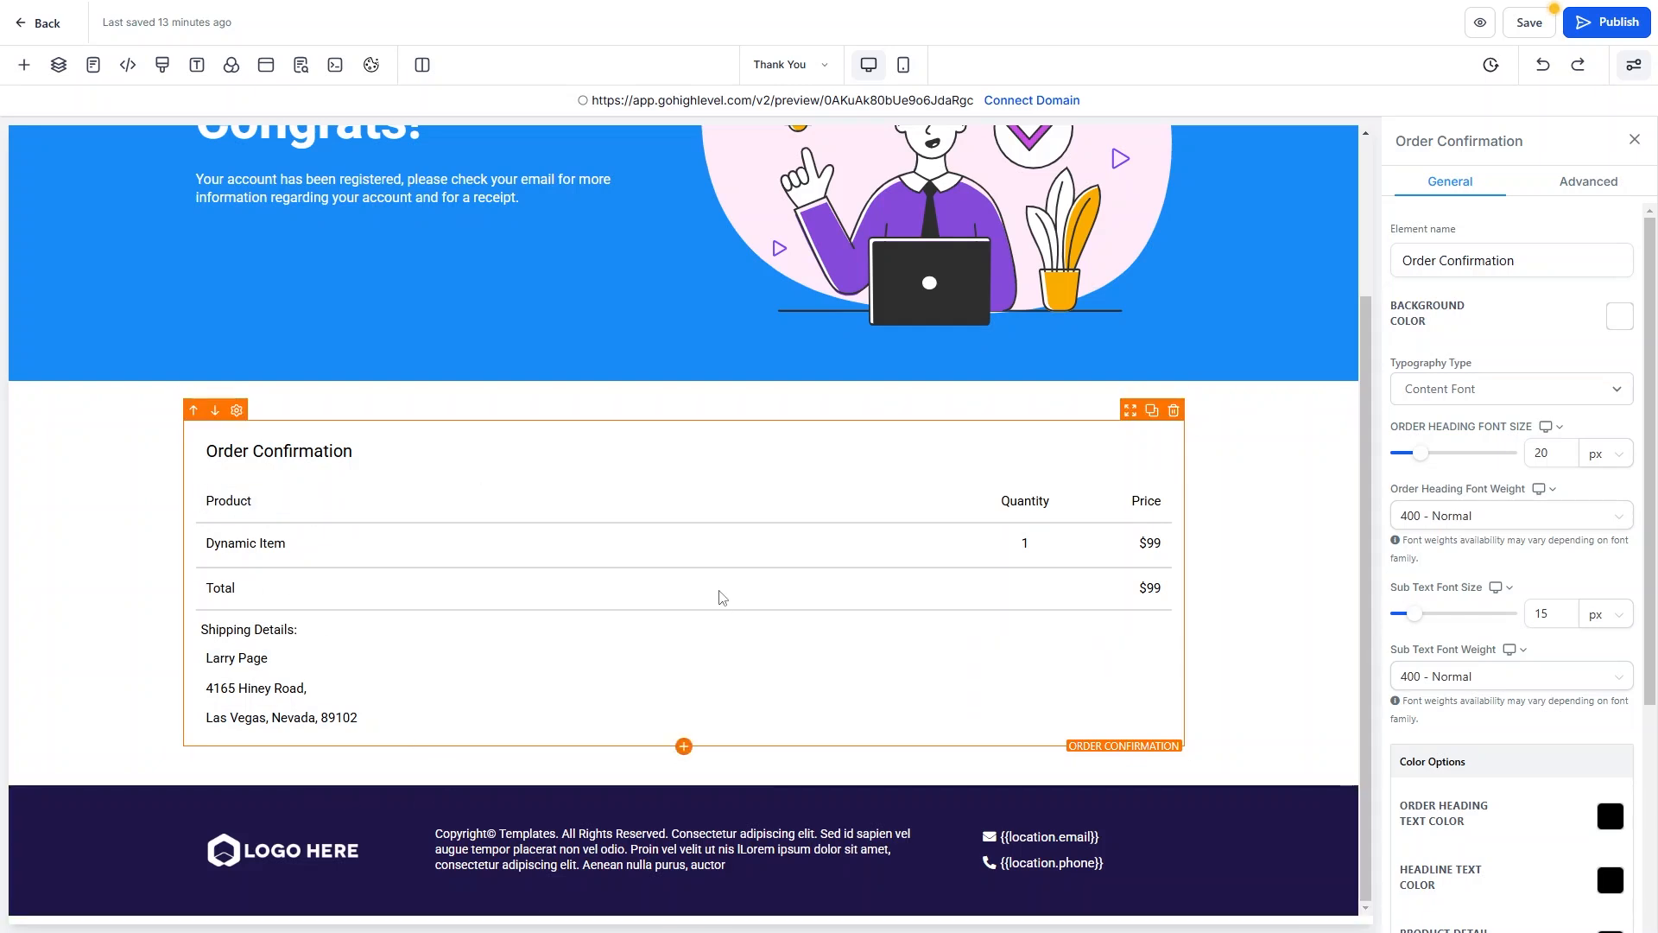
{"action": "scroll", "coordinate": [731, 591], "scroll_direction": "up", "scroll_amount": 3}
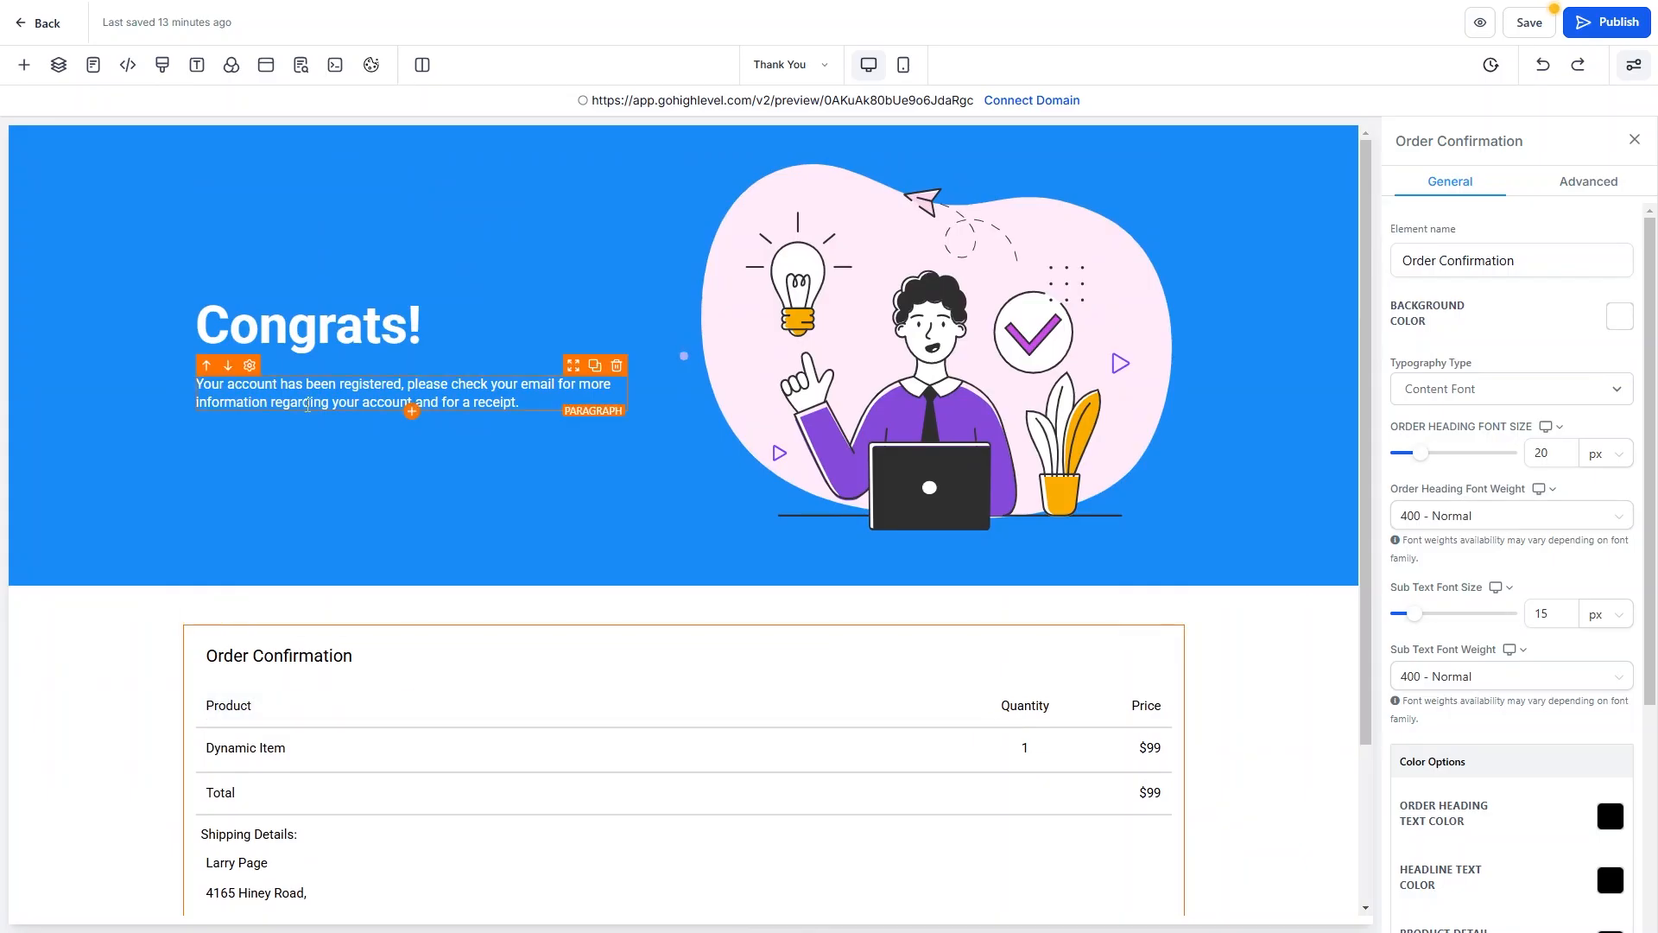
Add a 'Click to Sign Up' button below the paragraph with white background and black text.
{"action": "left_click", "coordinate": [413, 412]}
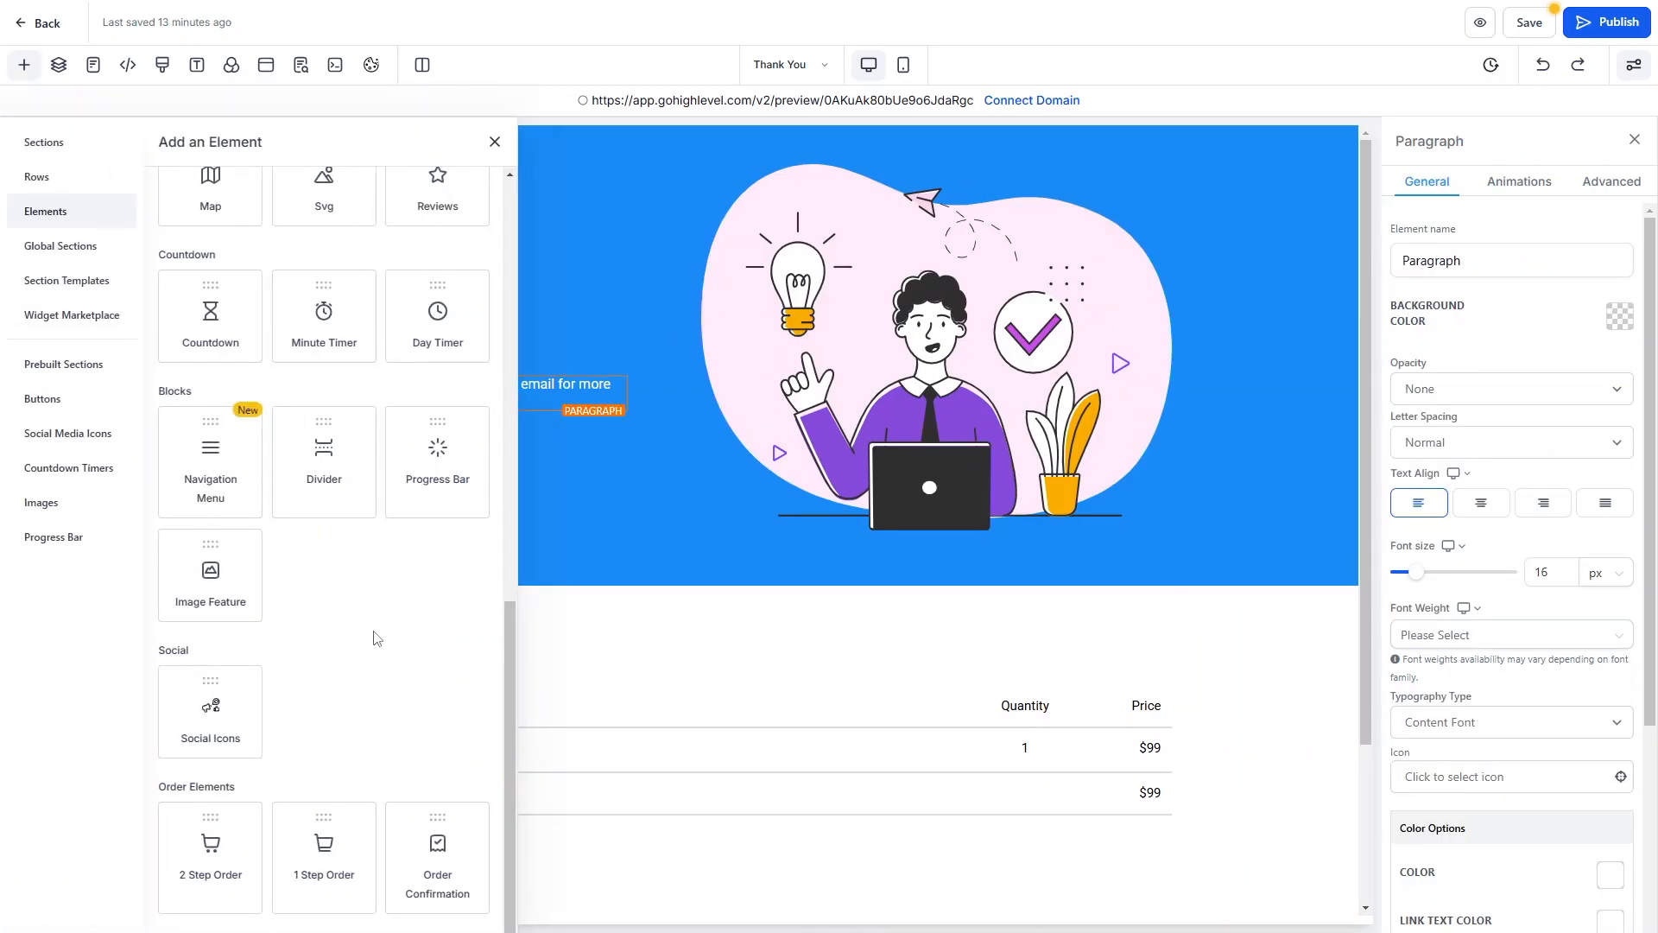
{"action": "scroll", "coordinate": [371, 722], "scroll_direction": "up", "scroll_amount": 10}
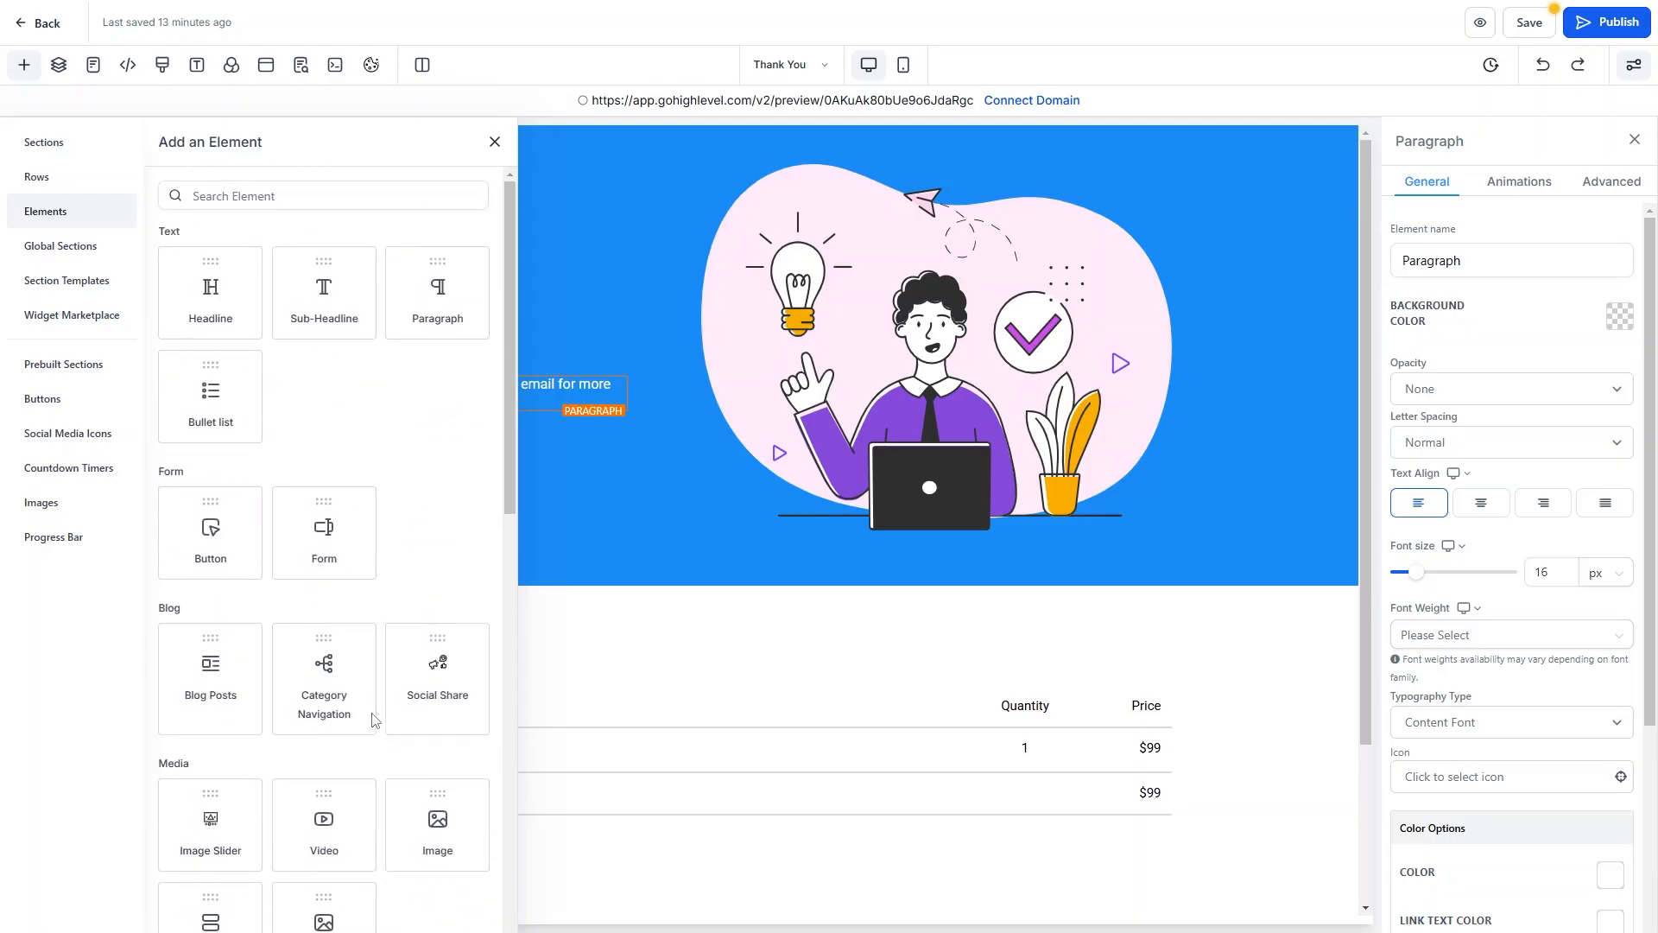
{"action": "left_click", "coordinate": [230, 538]}
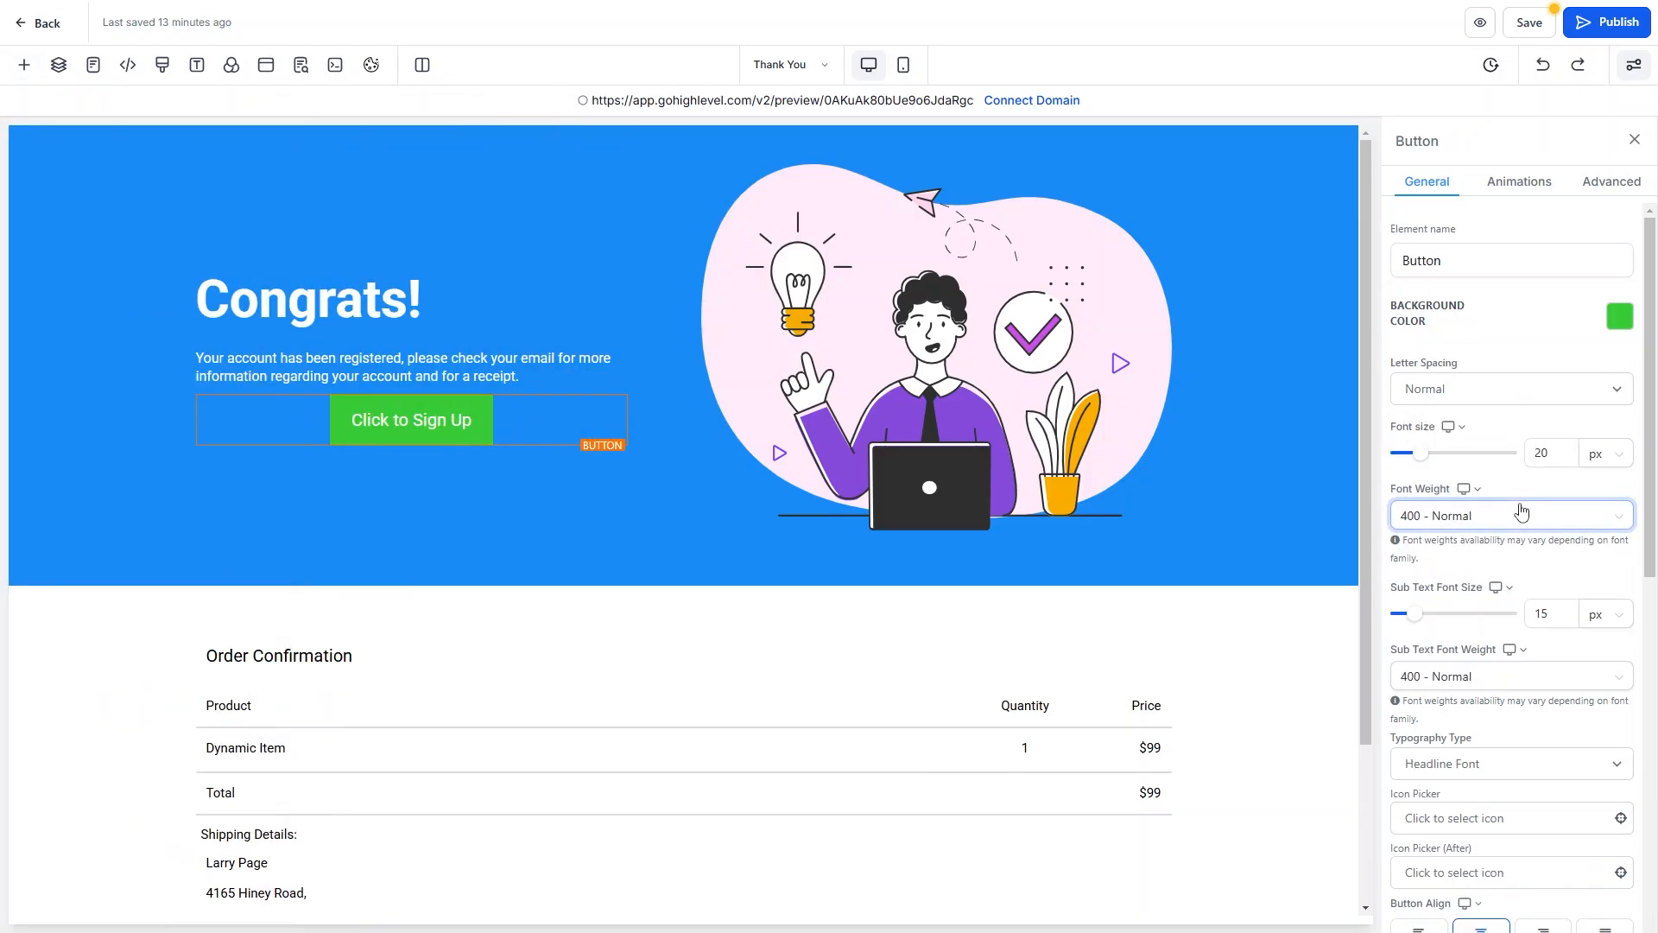
{"action": "left_click", "coordinate": [1622, 320]}
{"action": "left_click", "coordinate": [1447, 185]}
{"action": "scroll", "coordinate": [1564, 622], "scroll_direction": "down", "scroll_amount": 5}
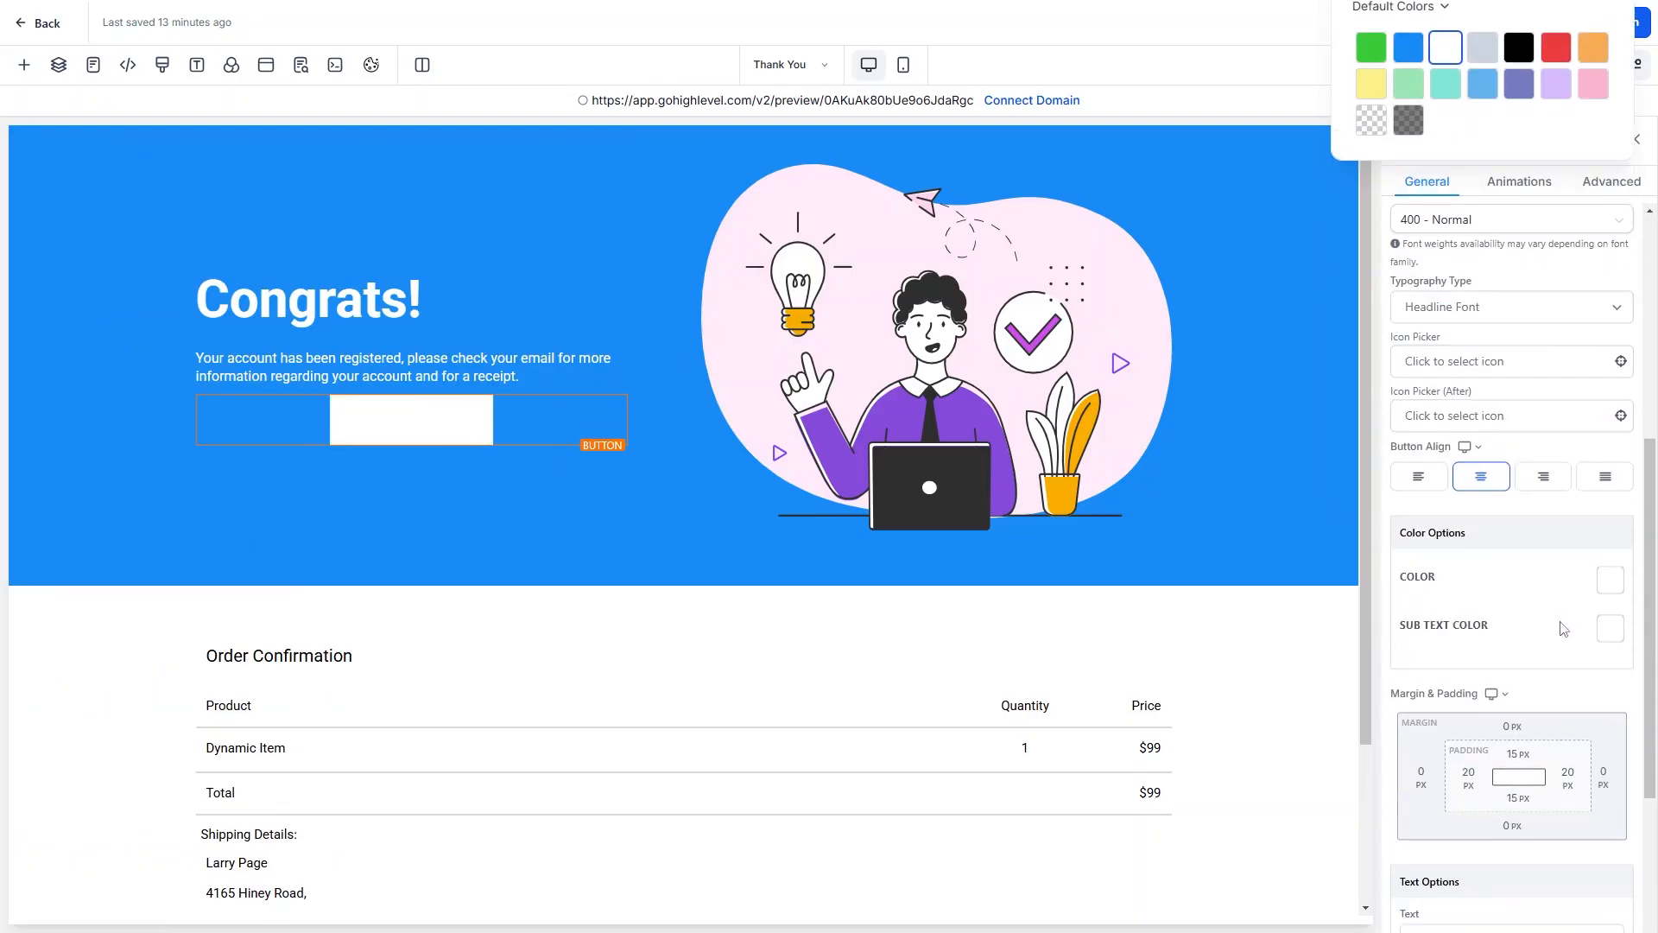
{"action": "scroll", "coordinate": [1563, 628], "scroll_direction": "down", "scroll_amount": 3}
{"action": "left_click", "coordinate": [1606, 307]}
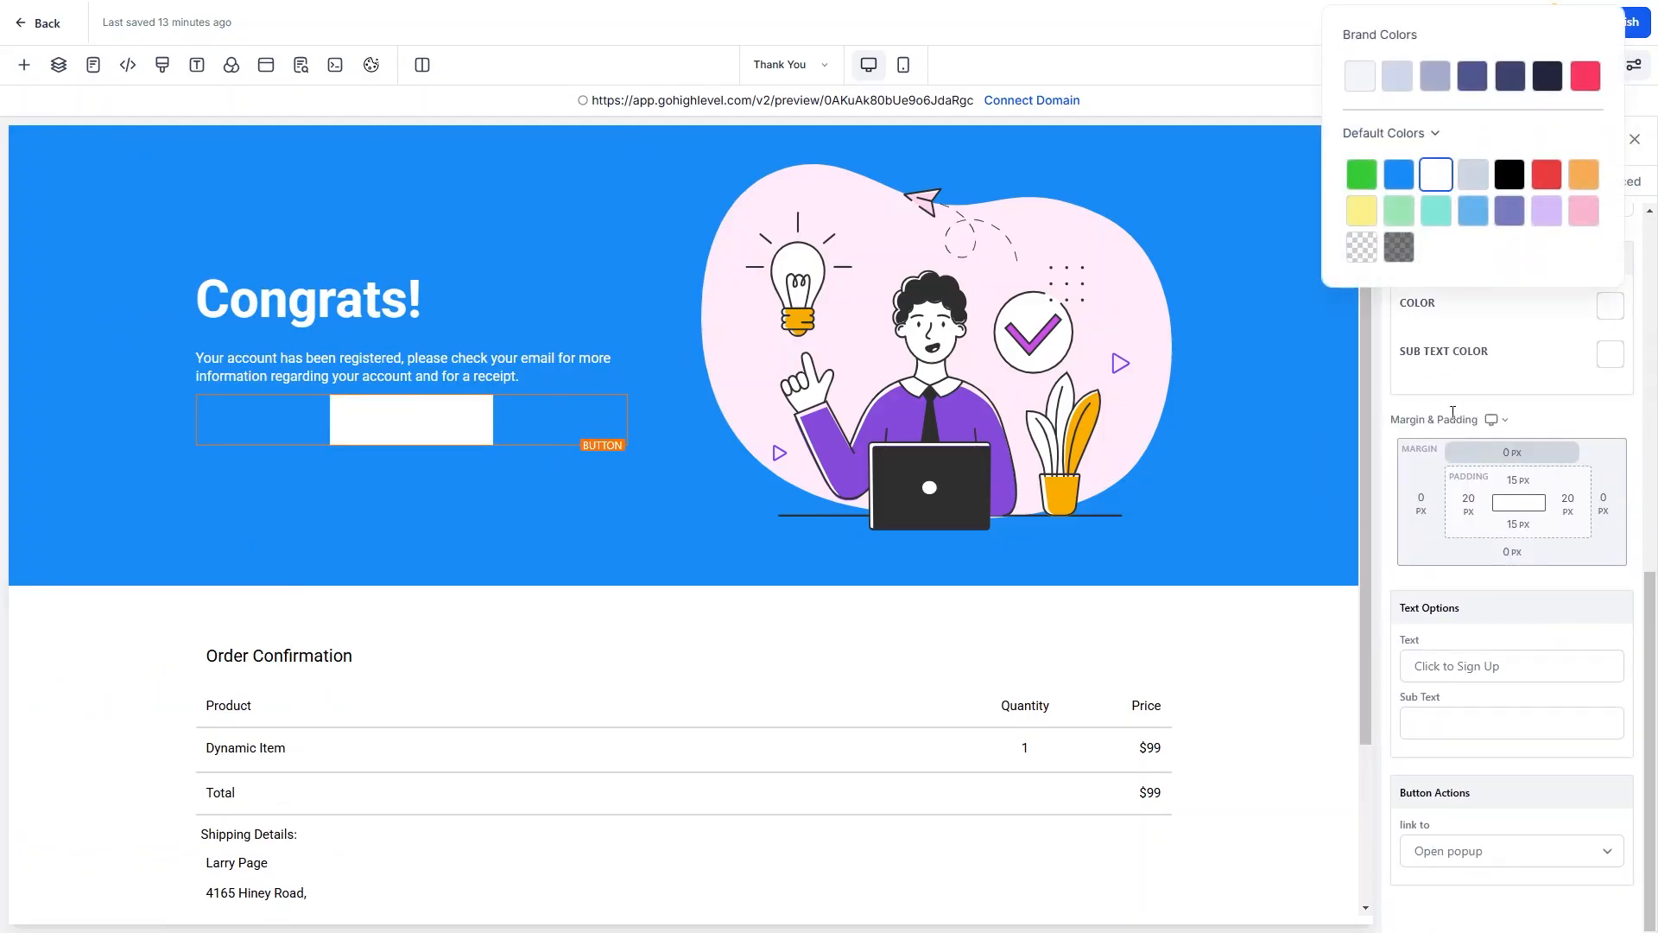
{"action": "left_click", "coordinate": [1400, 174]}
{"action": "left_click", "coordinate": [1510, 174]}
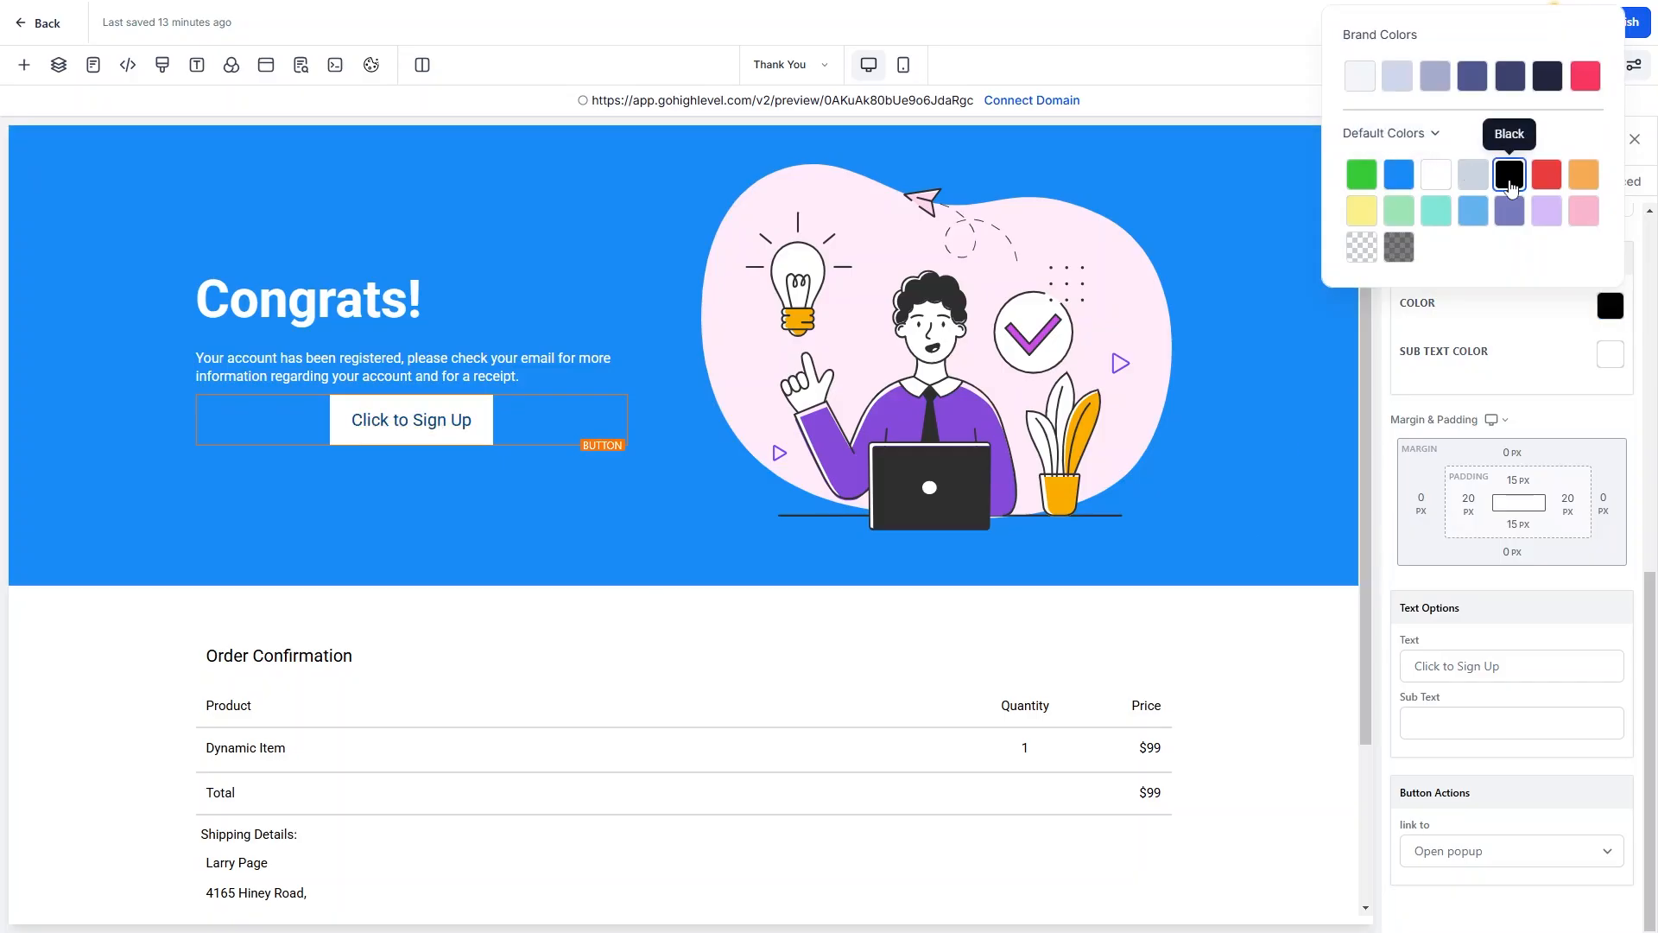
{"action": "scroll", "coordinate": [1414, 534], "scroll_direction": "up", "scroll_amount": 2}
{"action": "scroll", "coordinate": [1414, 533], "scroll_direction": "up", "scroll_amount": 1}
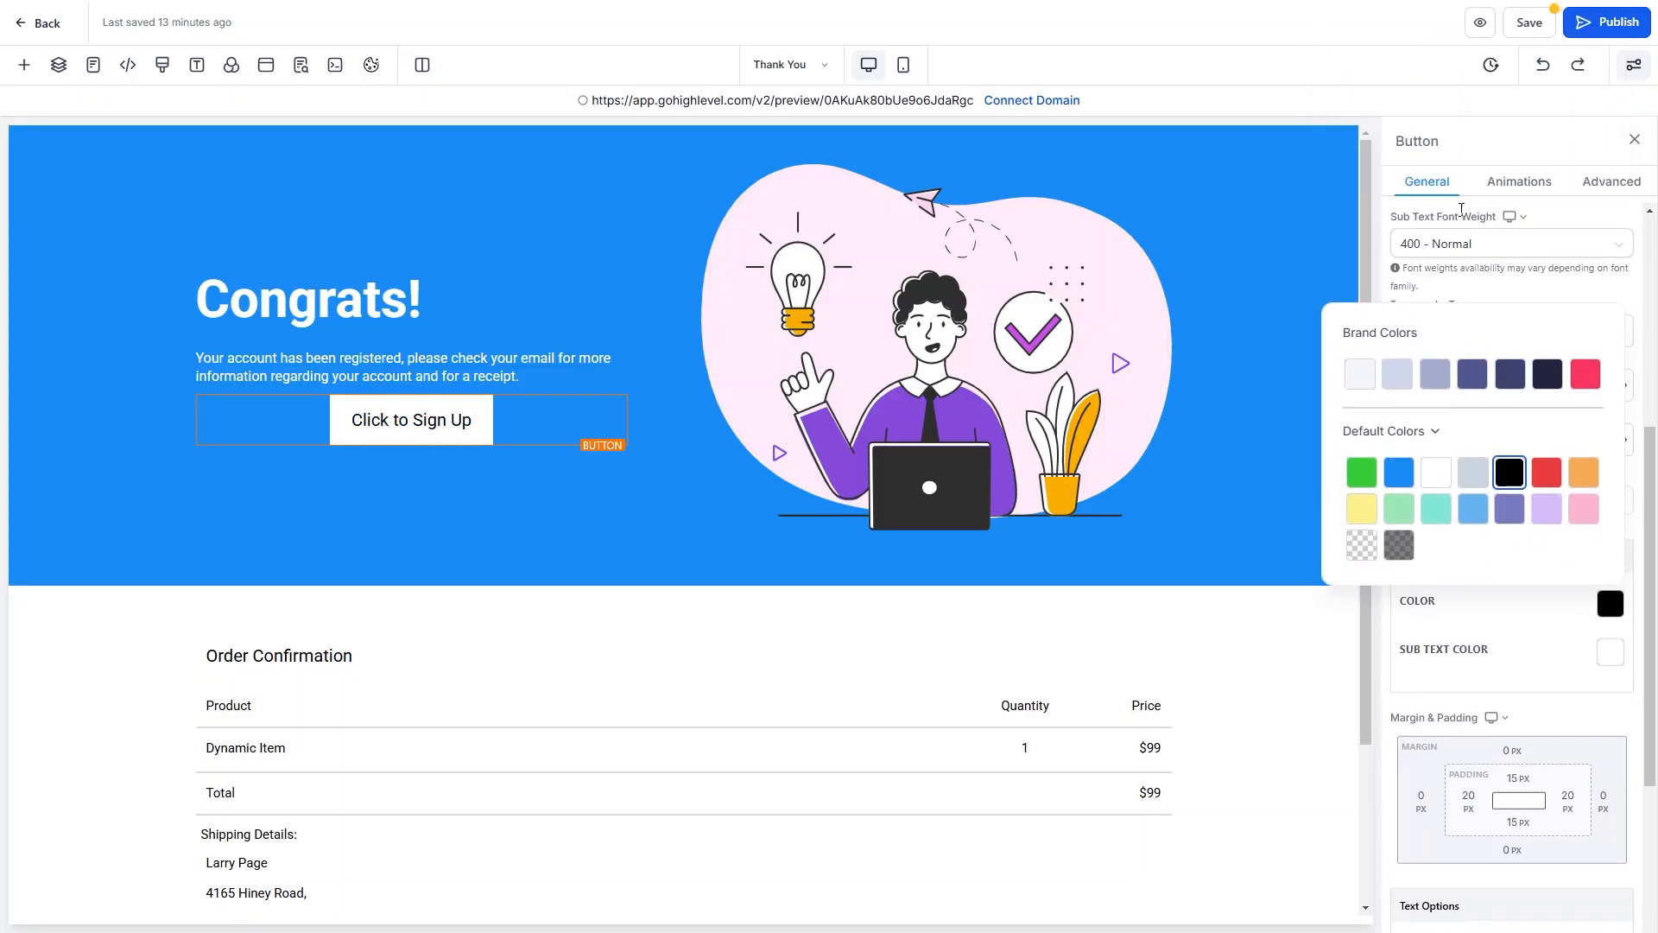
{"action": "left_click", "coordinate": [1573, 212]}
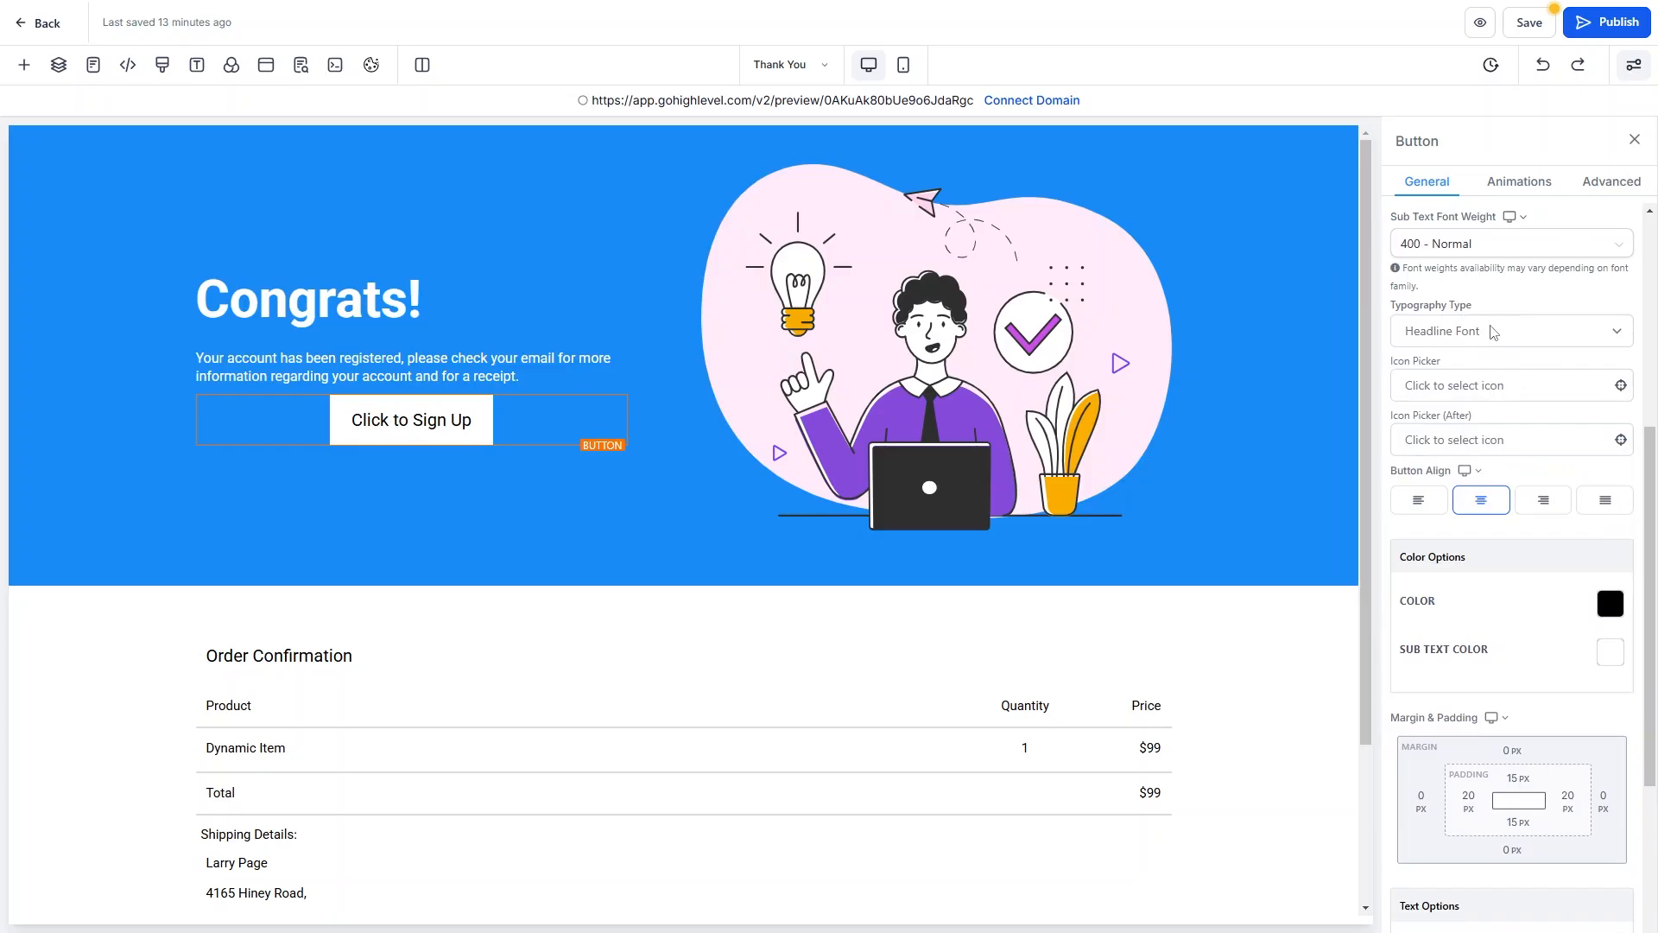
Set the button's link action to a Website URL of '#'.
{"action": "scroll", "coordinate": [1502, 391], "scroll_direction": "down", "scroll_amount": 3}
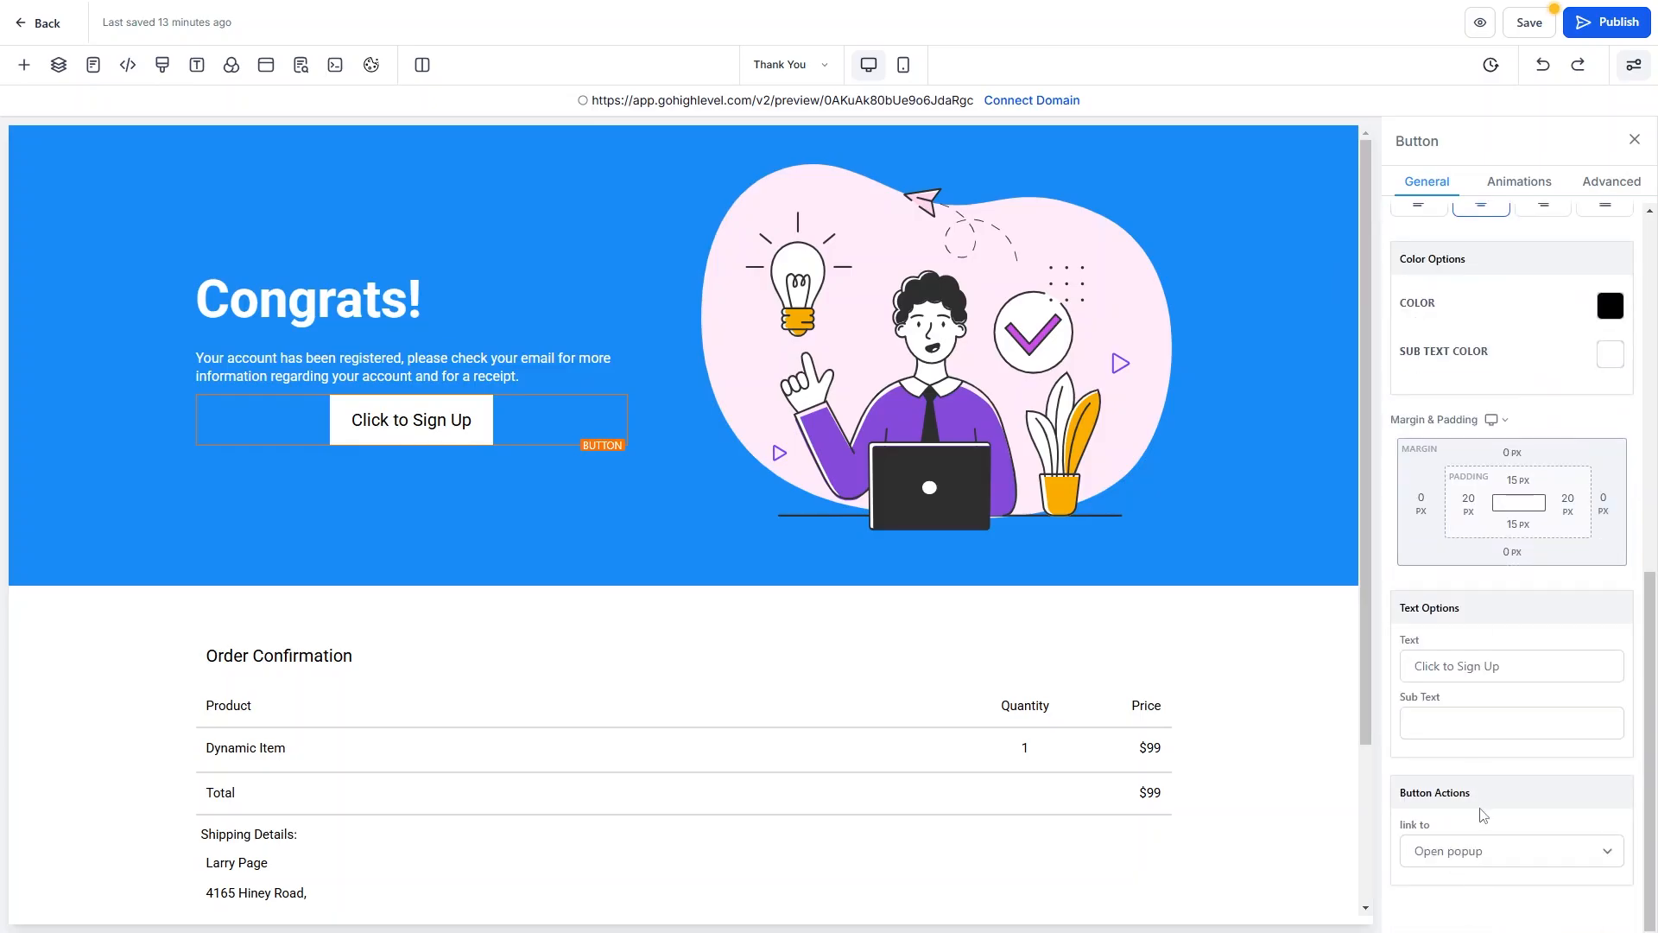
{"action": "left_click", "coordinate": [1479, 851]}
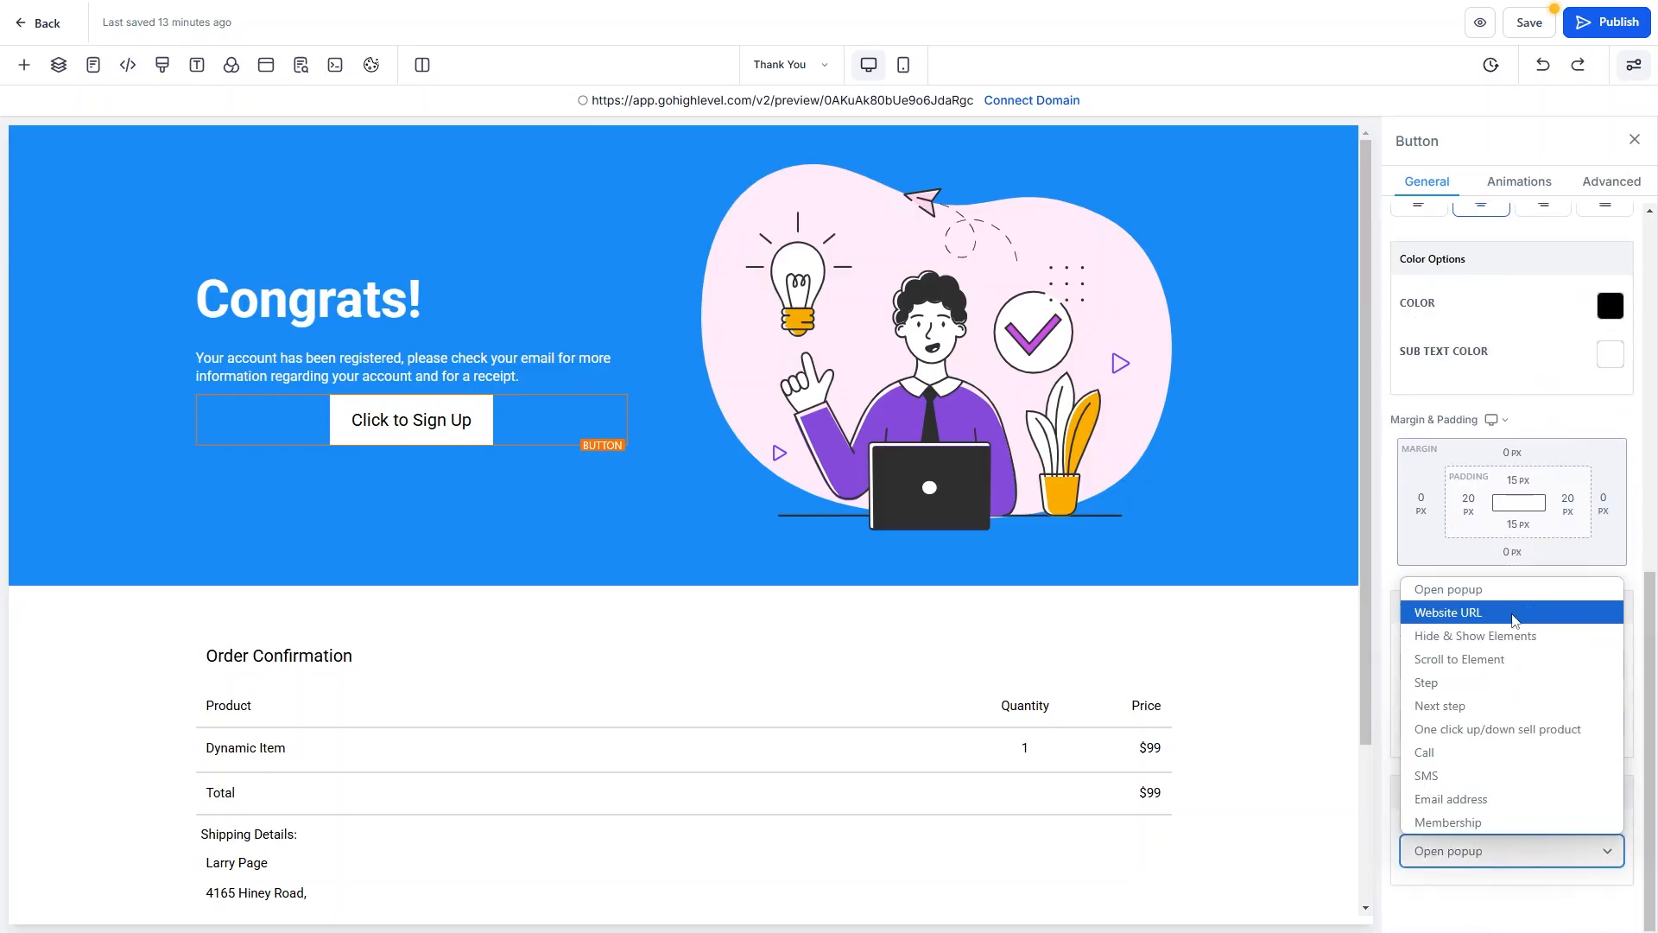
{"action": "left_click", "coordinate": [1469, 610]}
{"action": "left_click", "coordinate": [1496, 722]}
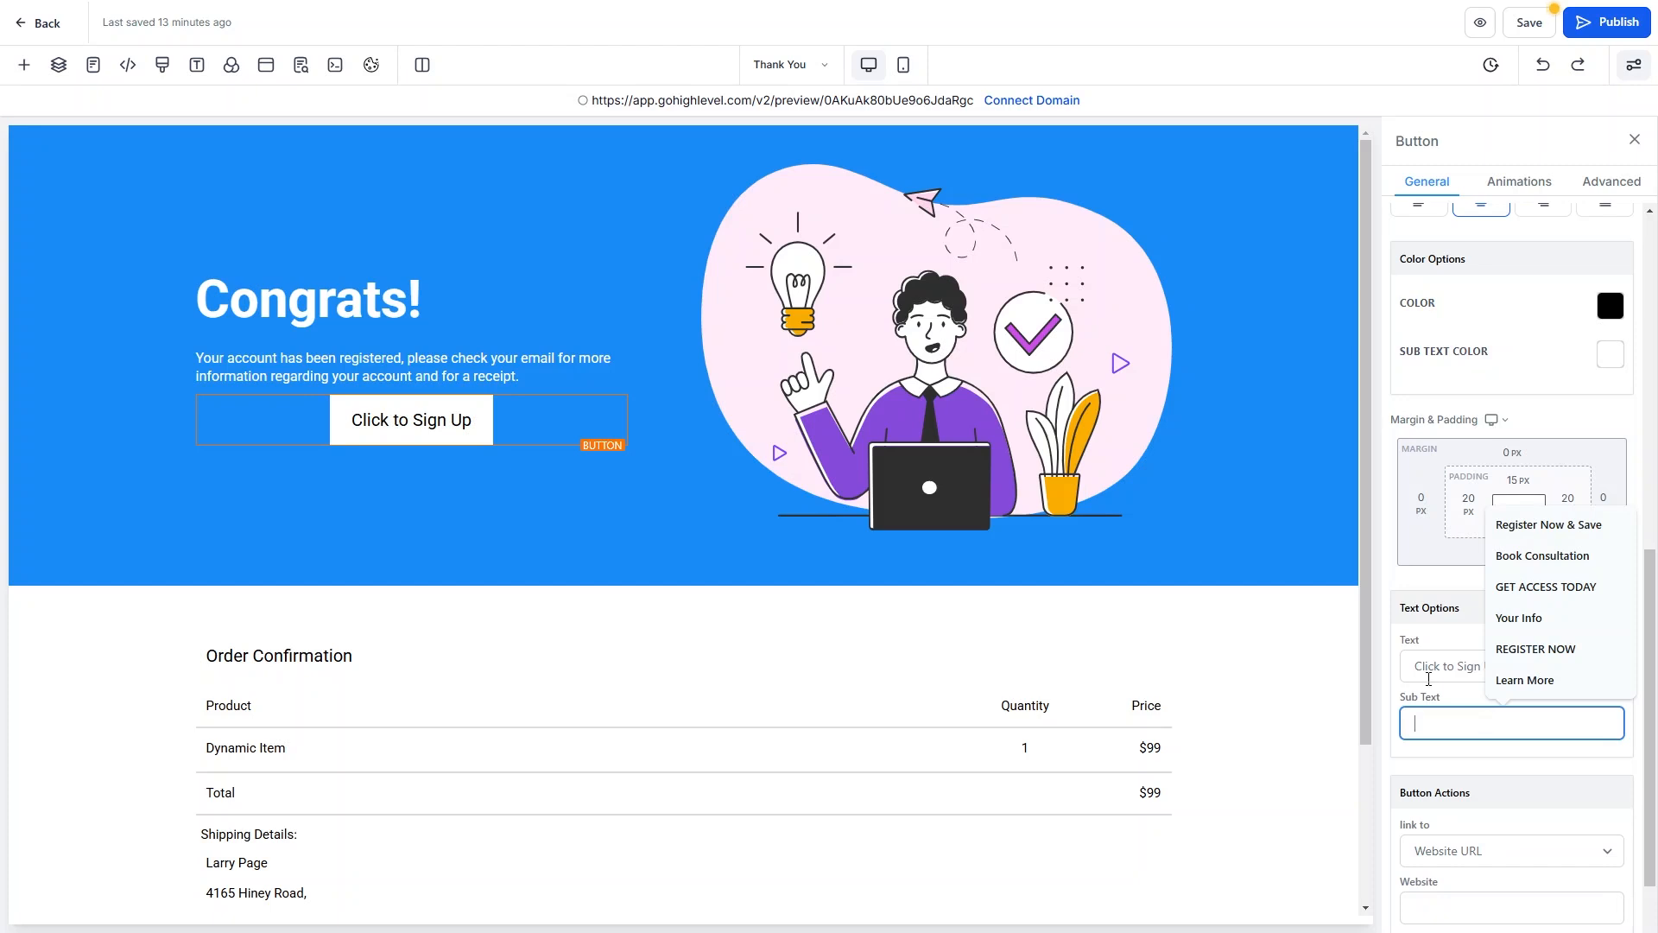
{"action": "left_click", "coordinate": [1439, 899]}
{"action": "type", "text": "#"}
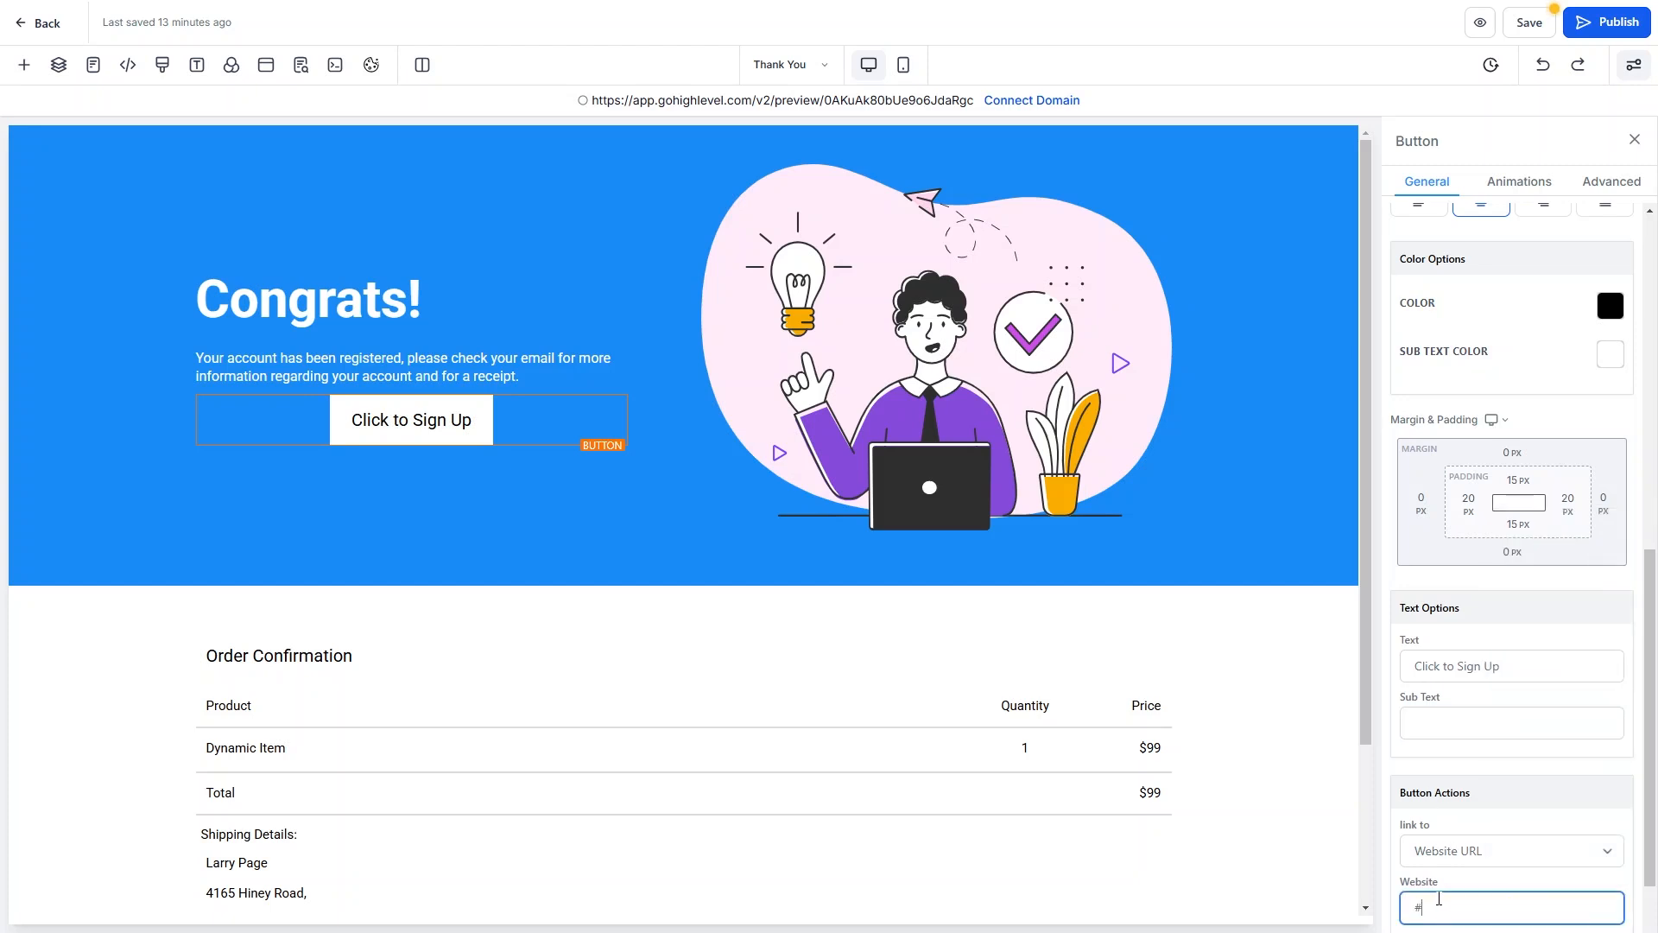
{"action": "left_click", "coordinate": [1440, 775]}
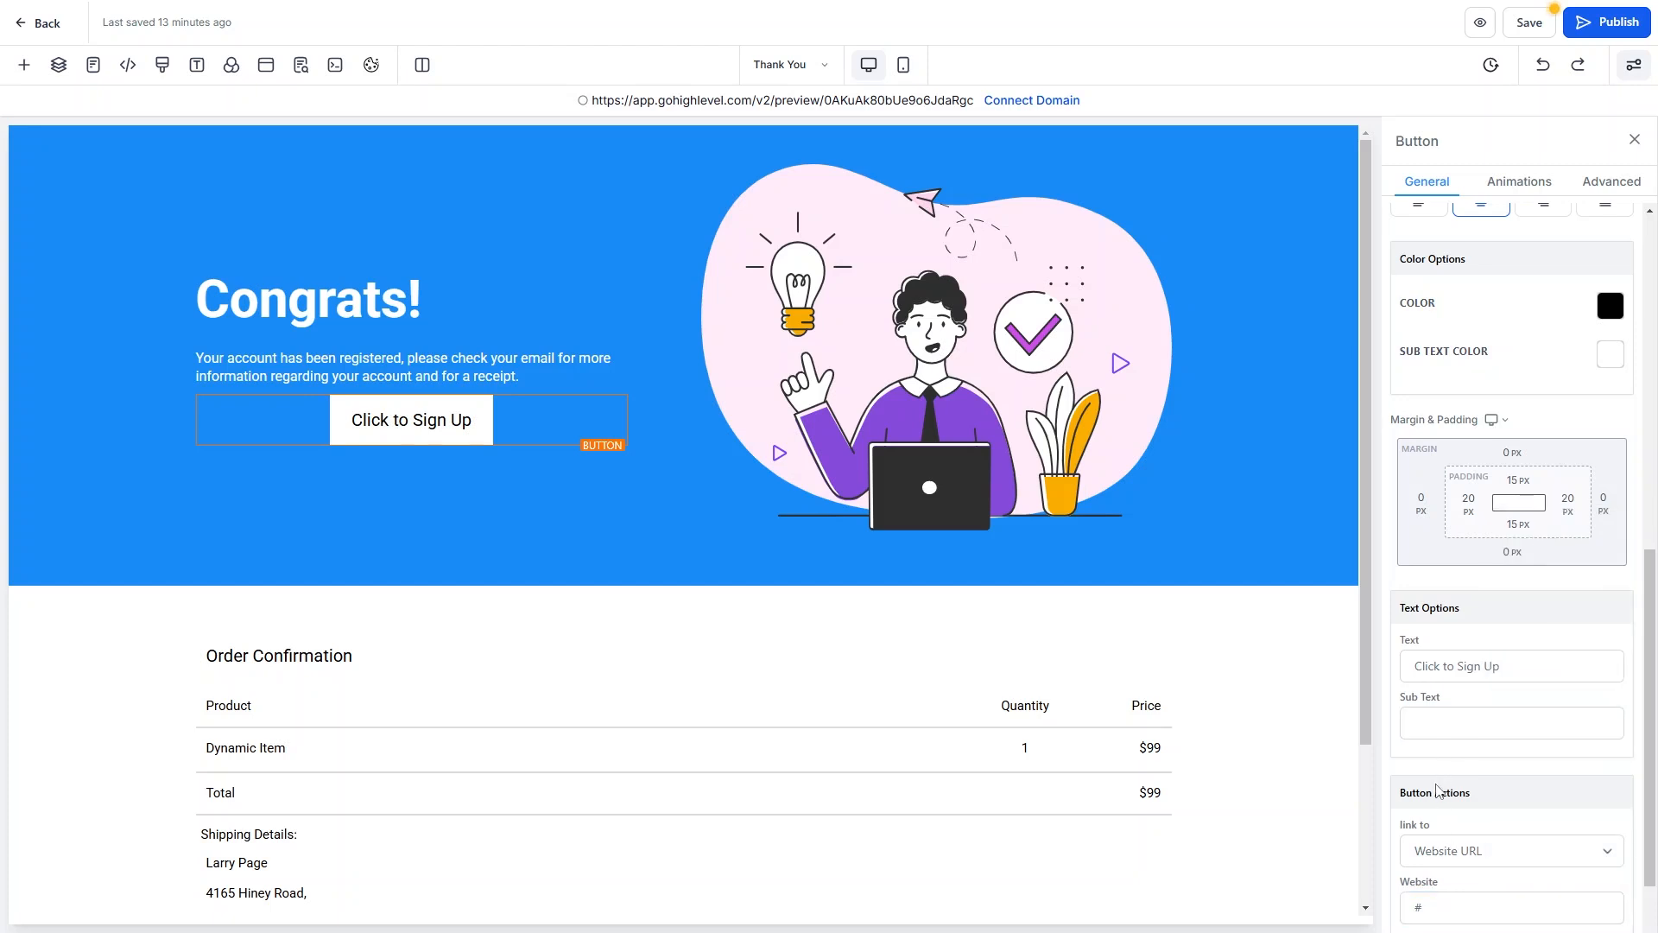
{"action": "scroll", "coordinate": [1466, 635], "scroll_direction": "up", "scroll_amount": 6}
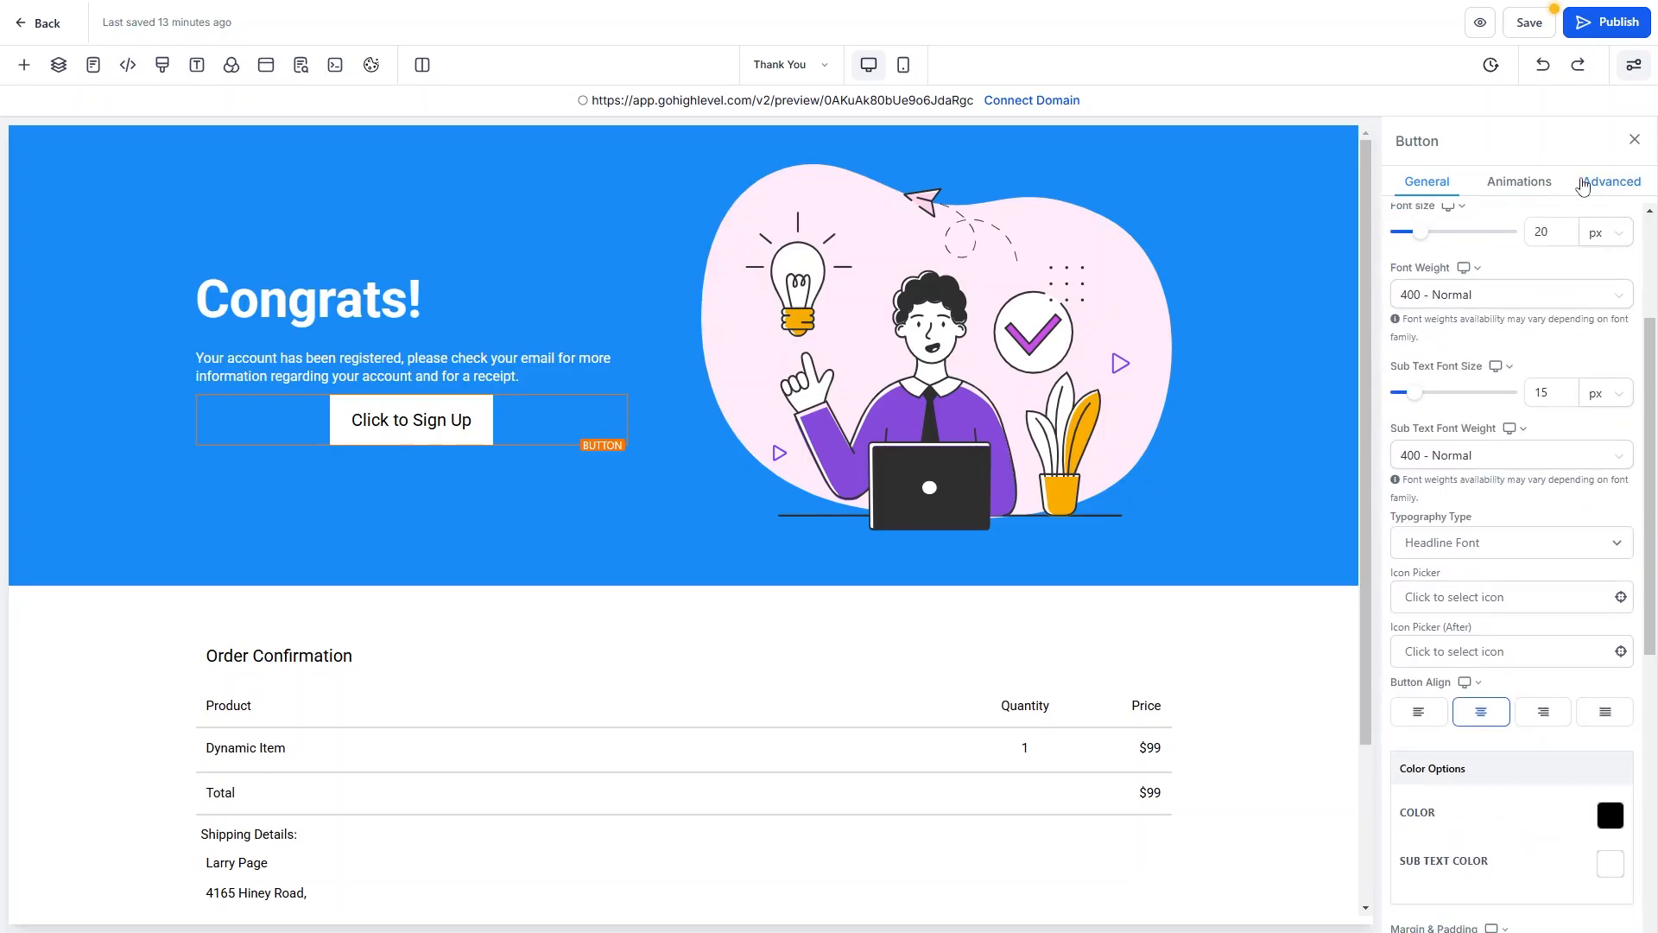
Set the Click to Sign Up button alignment to left and save the Thank You page.
{"action": "left_click", "coordinate": [1598, 190]}
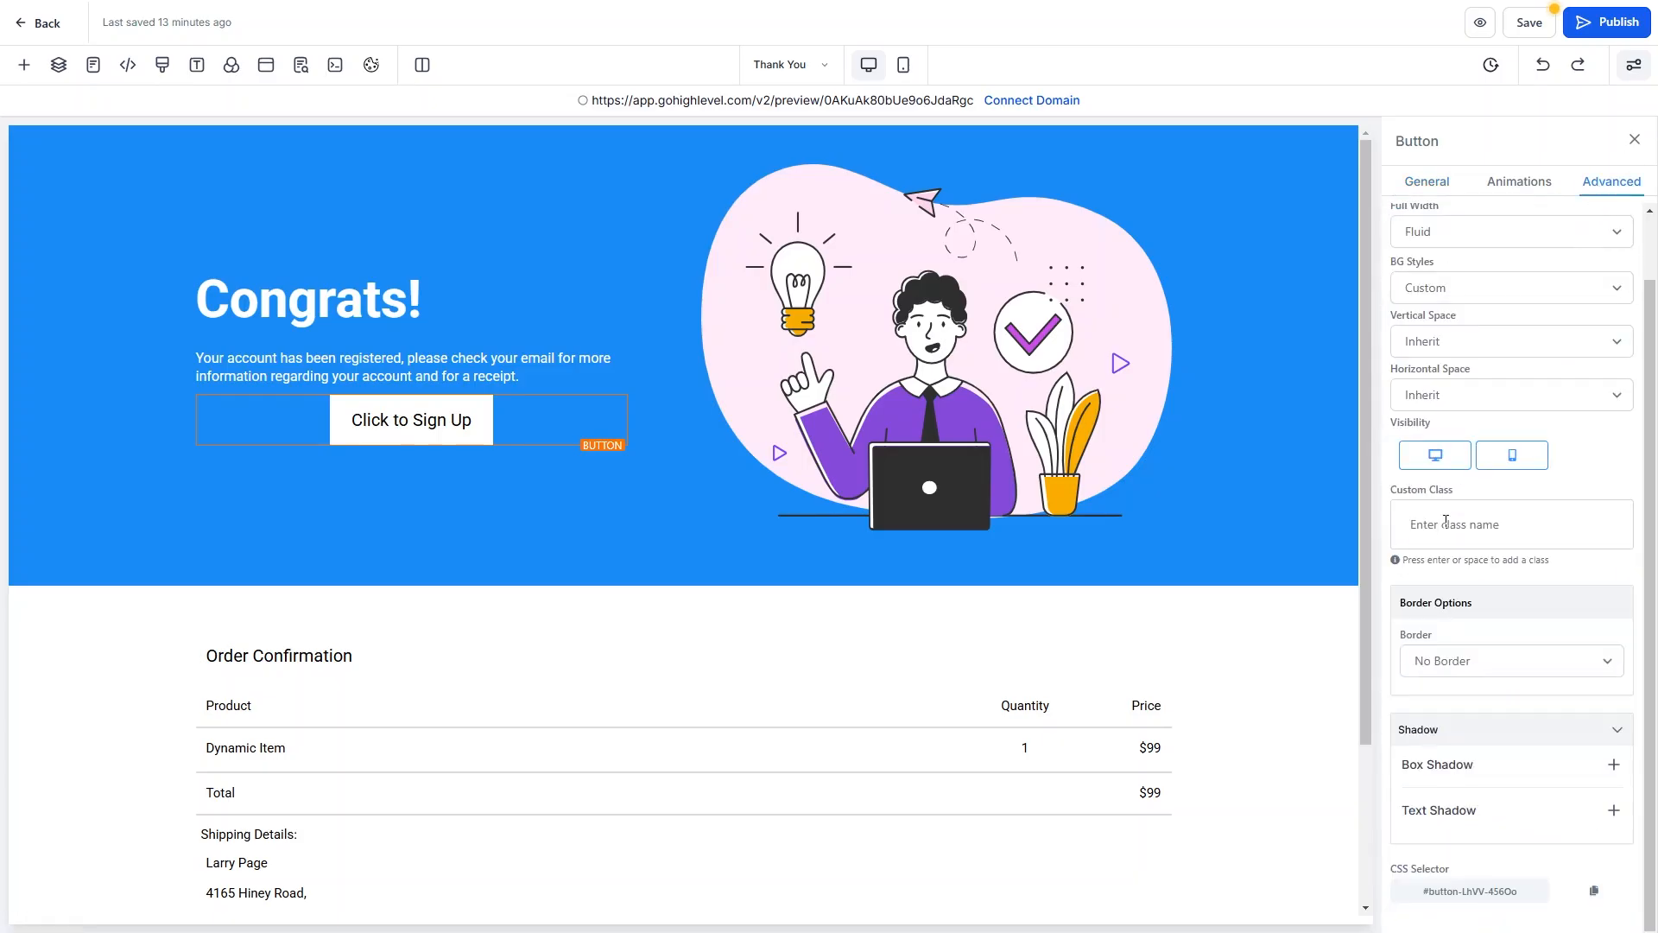
{"action": "left_click", "coordinate": [1434, 190]}
{"action": "scroll", "coordinate": [1486, 534], "scroll_direction": "down", "scroll_amount": 2}
{"action": "scroll", "coordinate": [1404, 743], "scroll_direction": "up", "scroll_amount": 1}
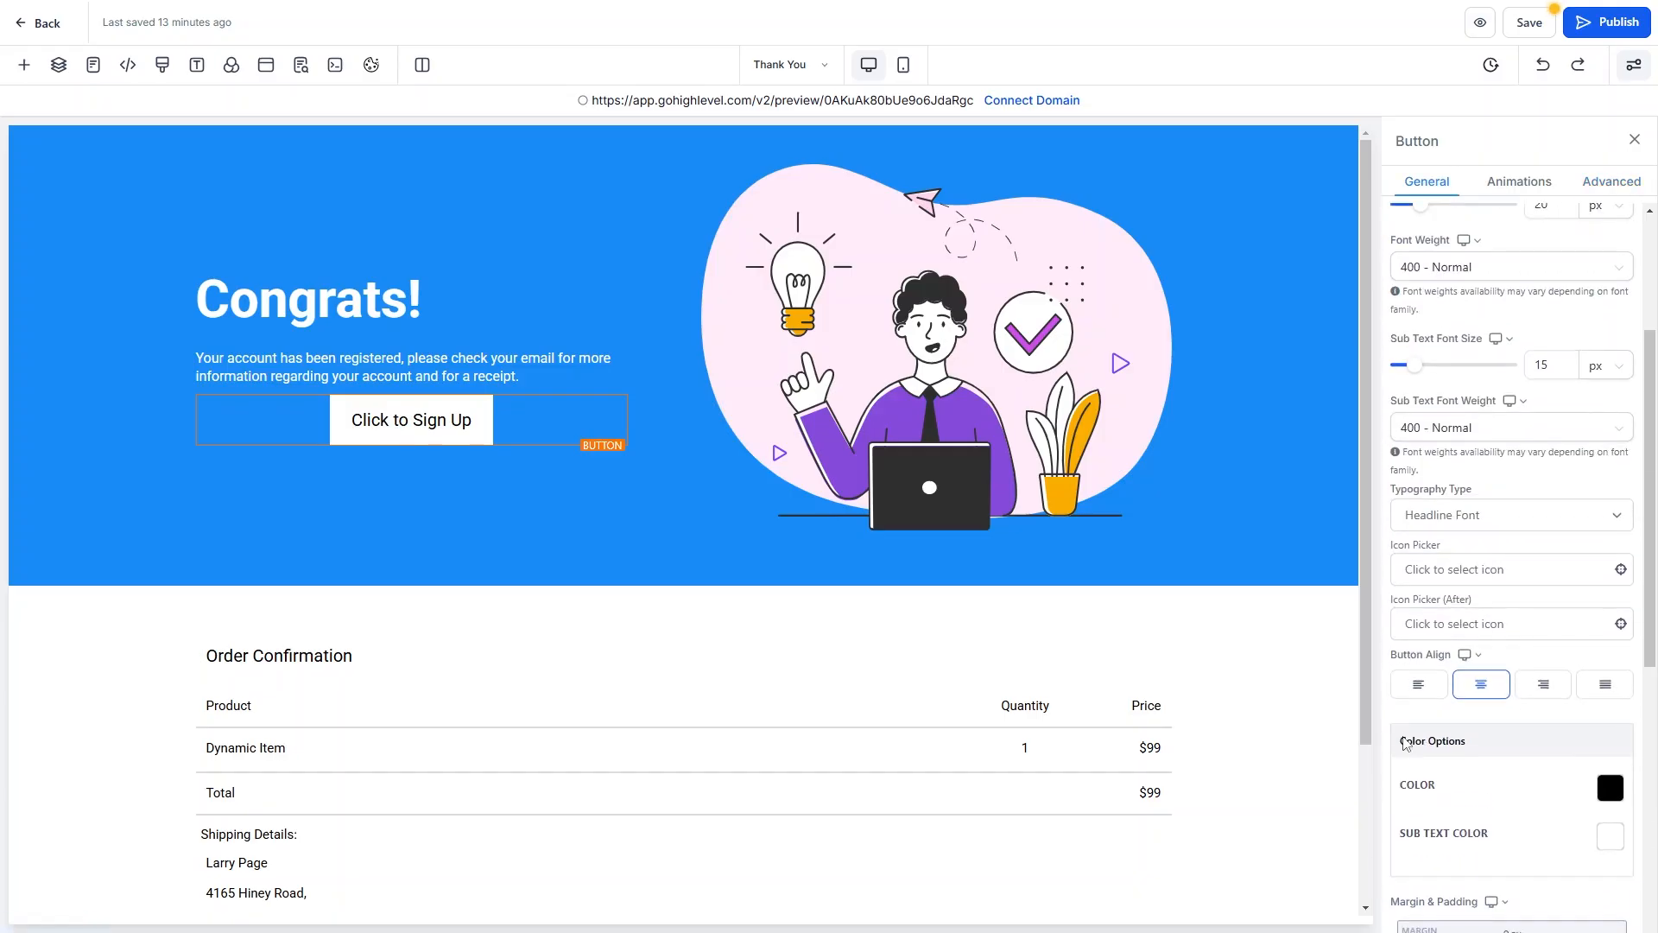
{"action": "left_click", "coordinate": [1420, 689]}
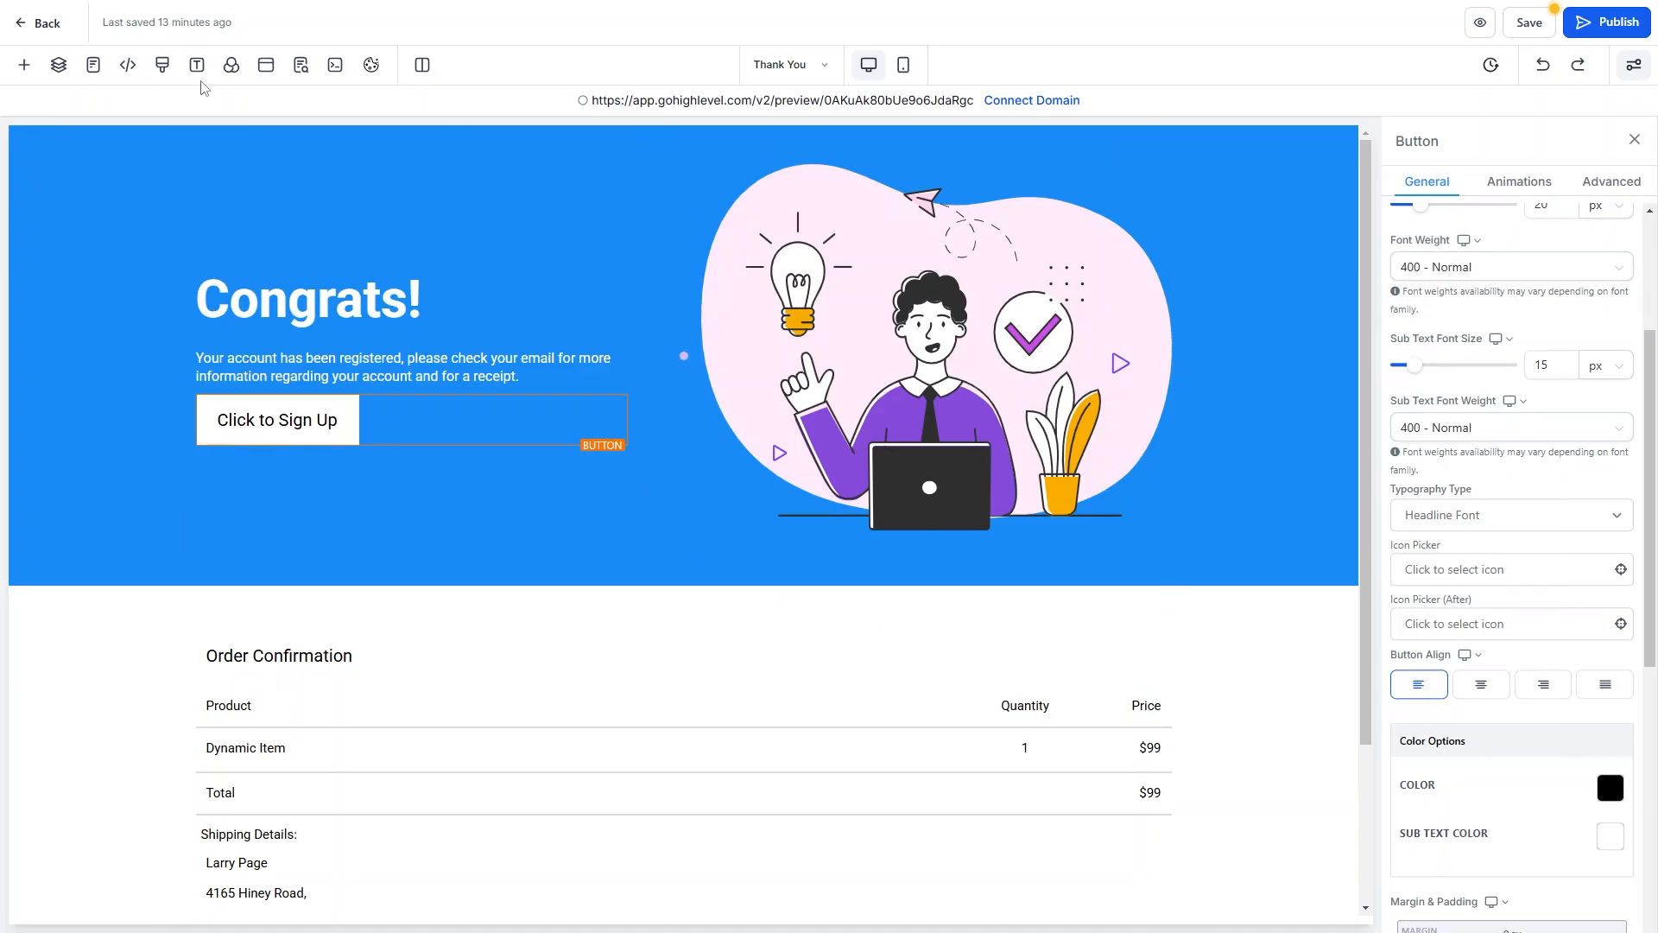
{"action": "left_click", "coordinate": [1545, 18]}
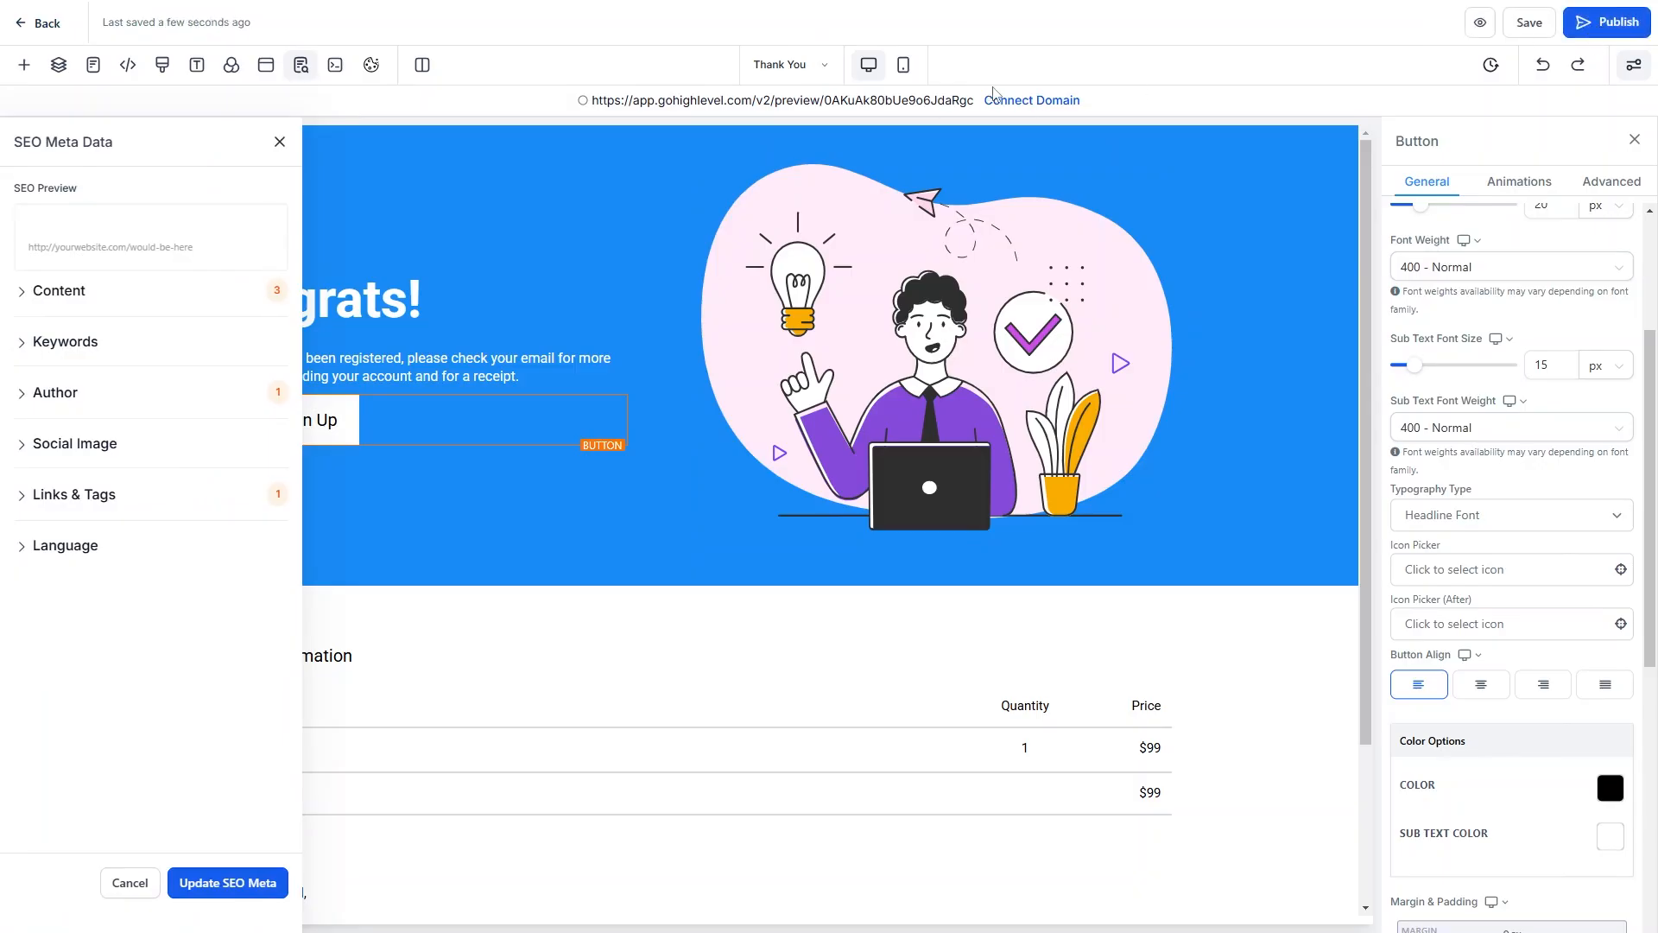
Return to the funnel steps, review Starter Plan (Clone)'s products, and open the Home step's editing options.
{"action": "left_click", "coordinate": [41, 24]}
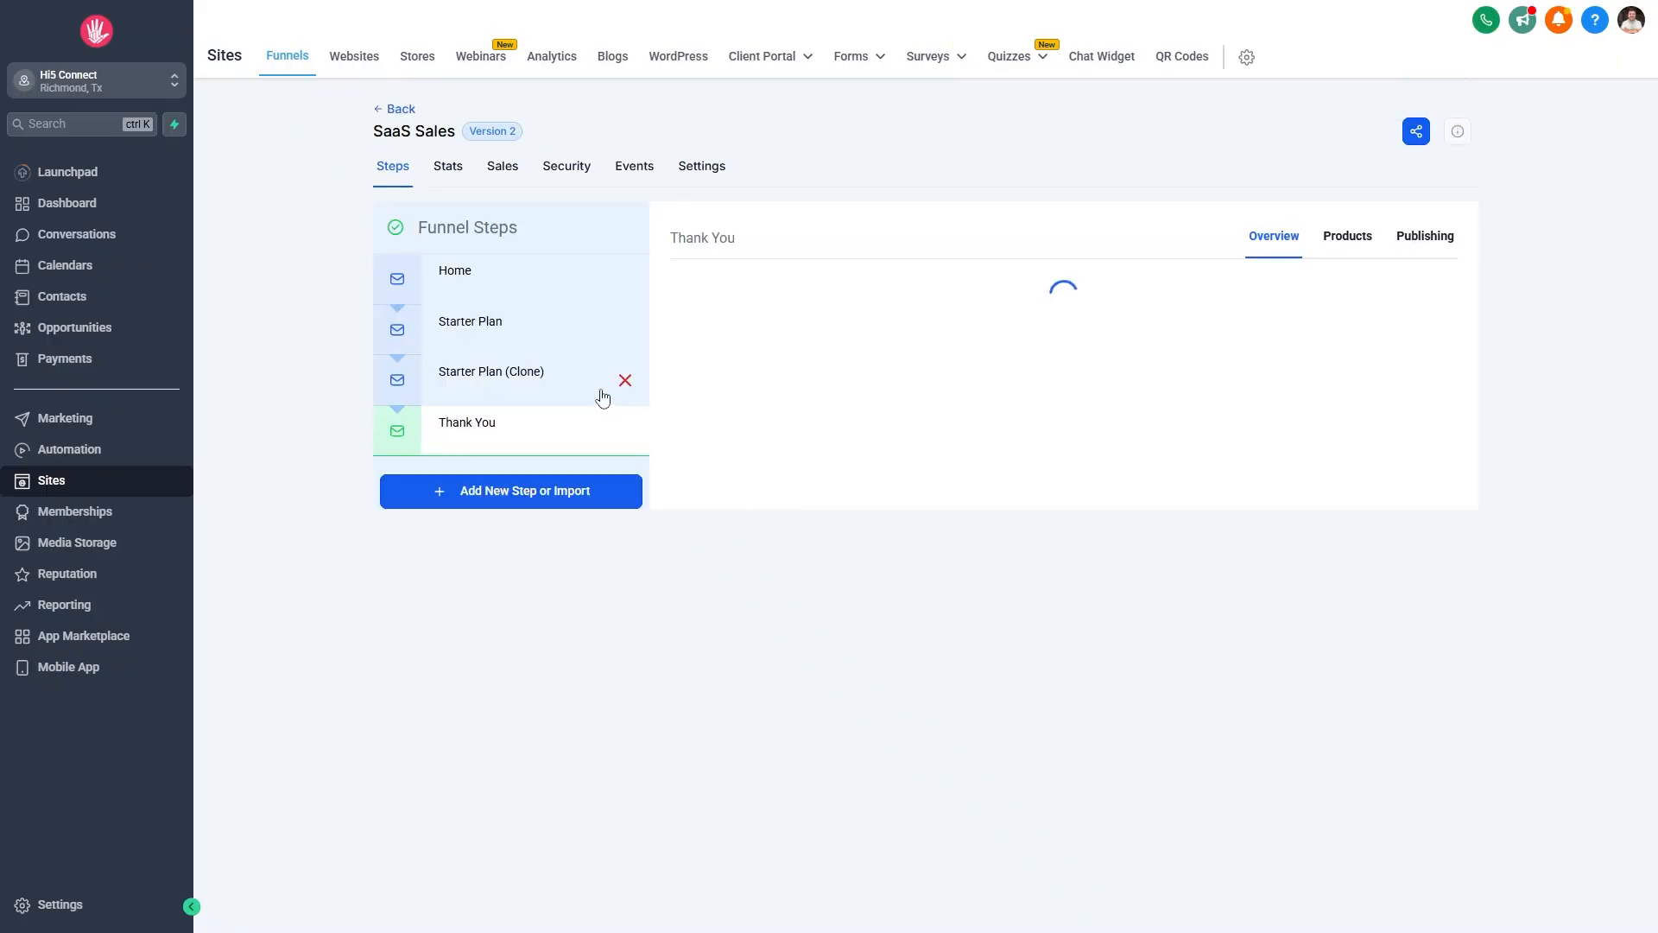
{"action": "left_click", "coordinate": [518, 372]}
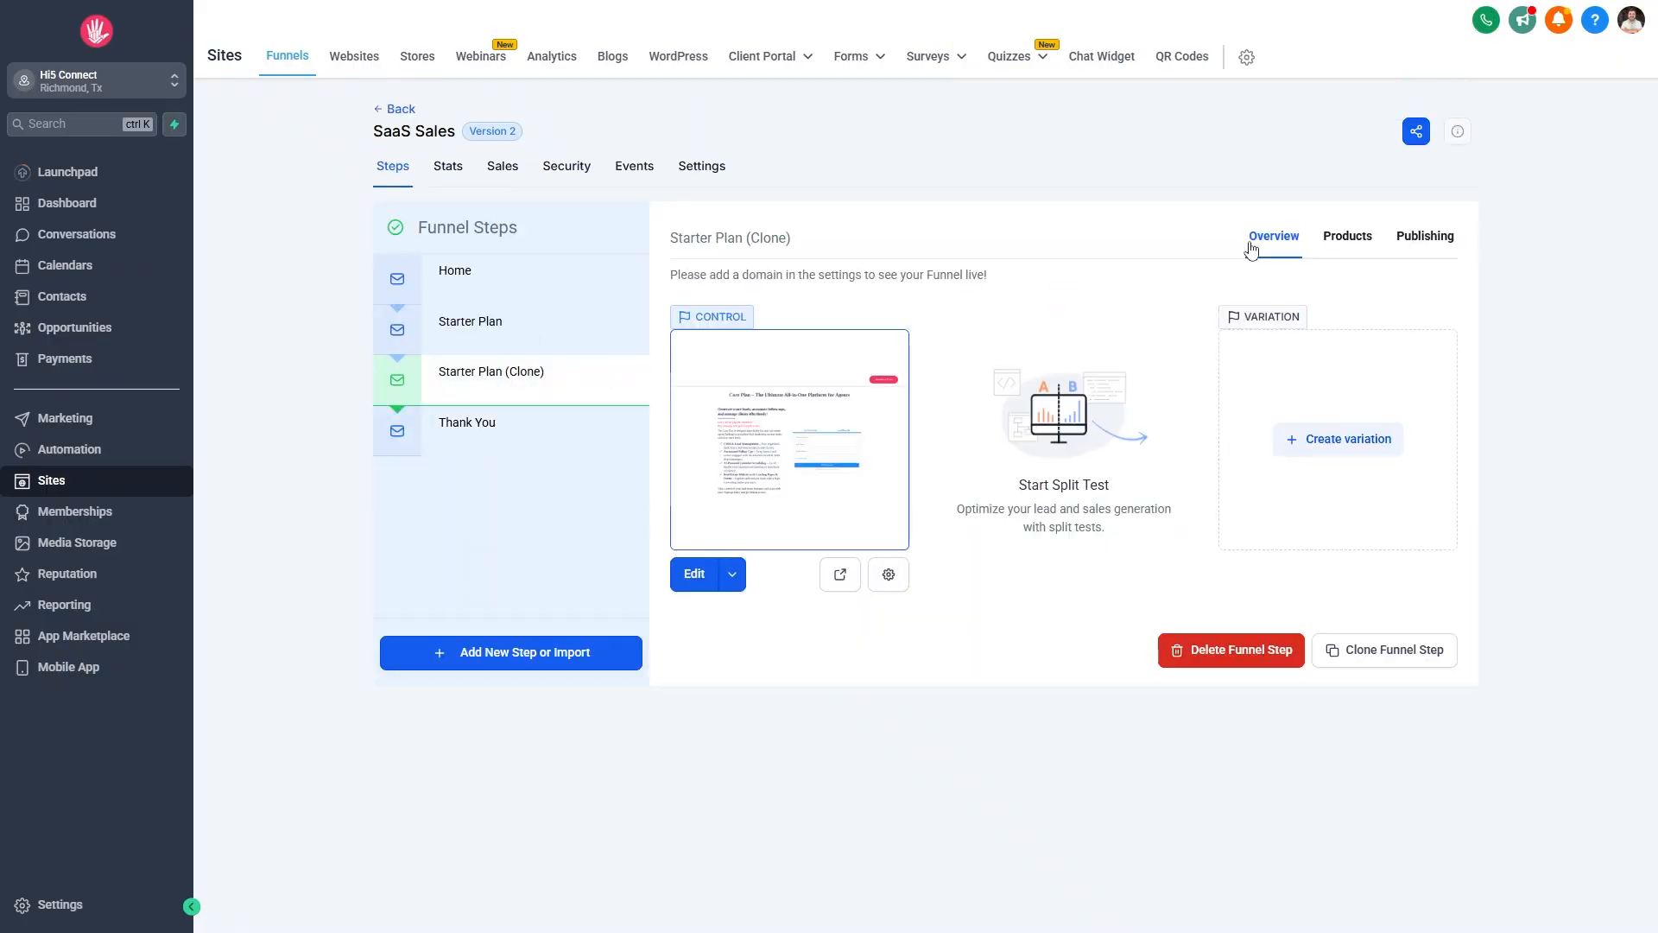
{"action": "left_click", "coordinate": [1347, 241]}
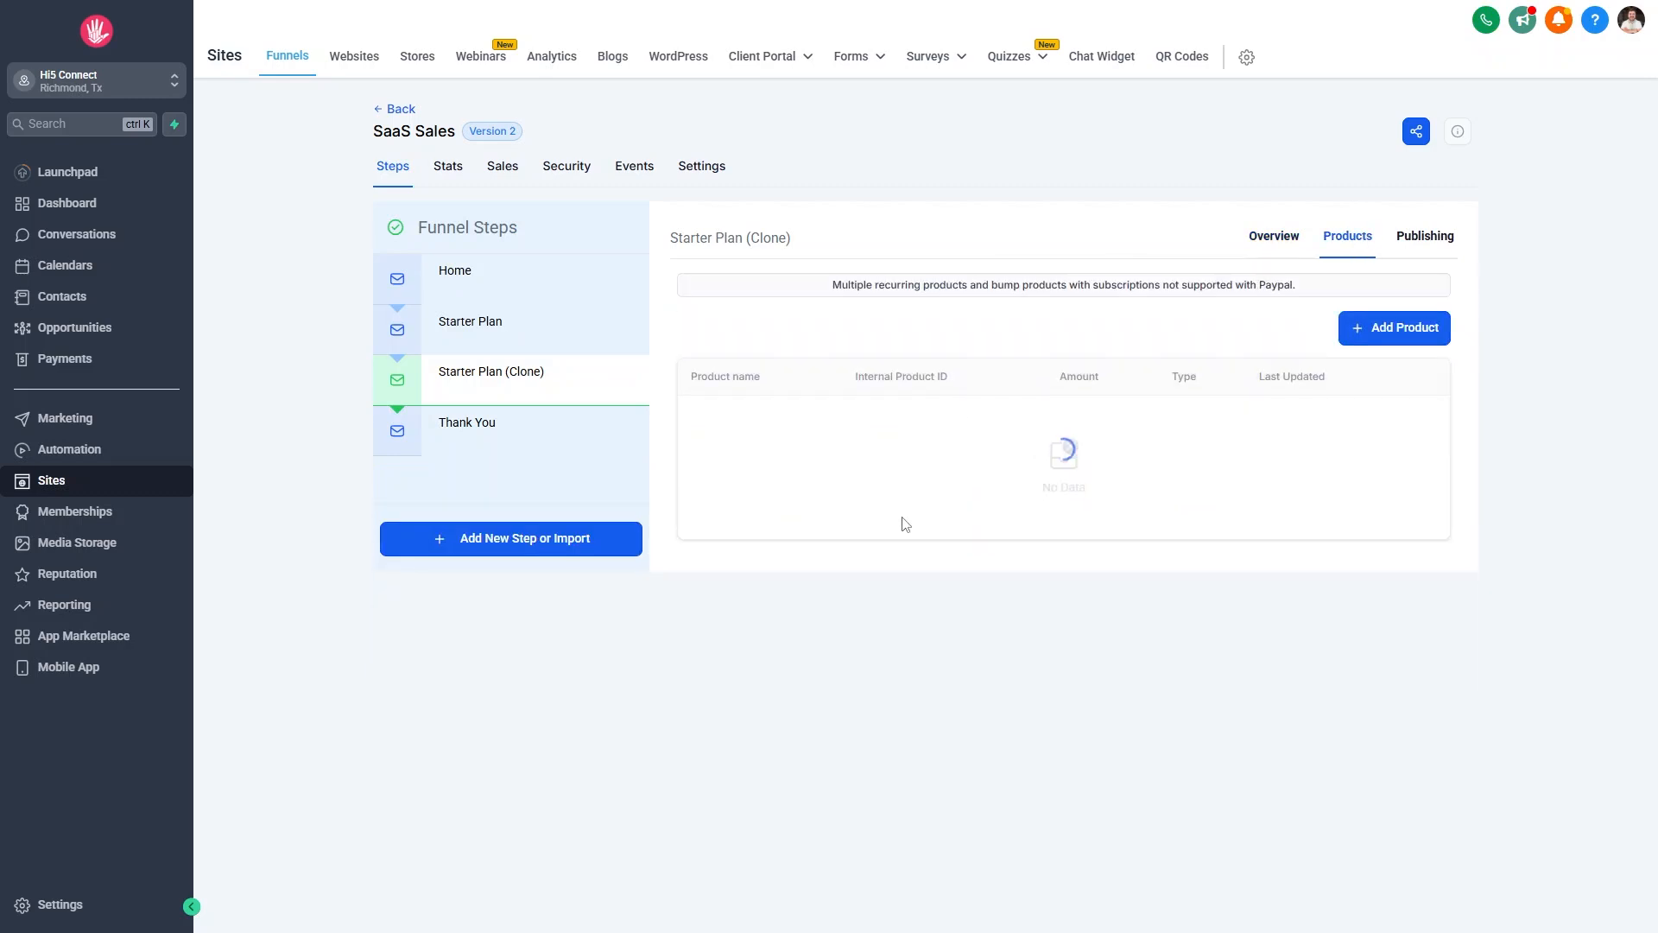
{"action": "left_click", "coordinate": [476, 274]}
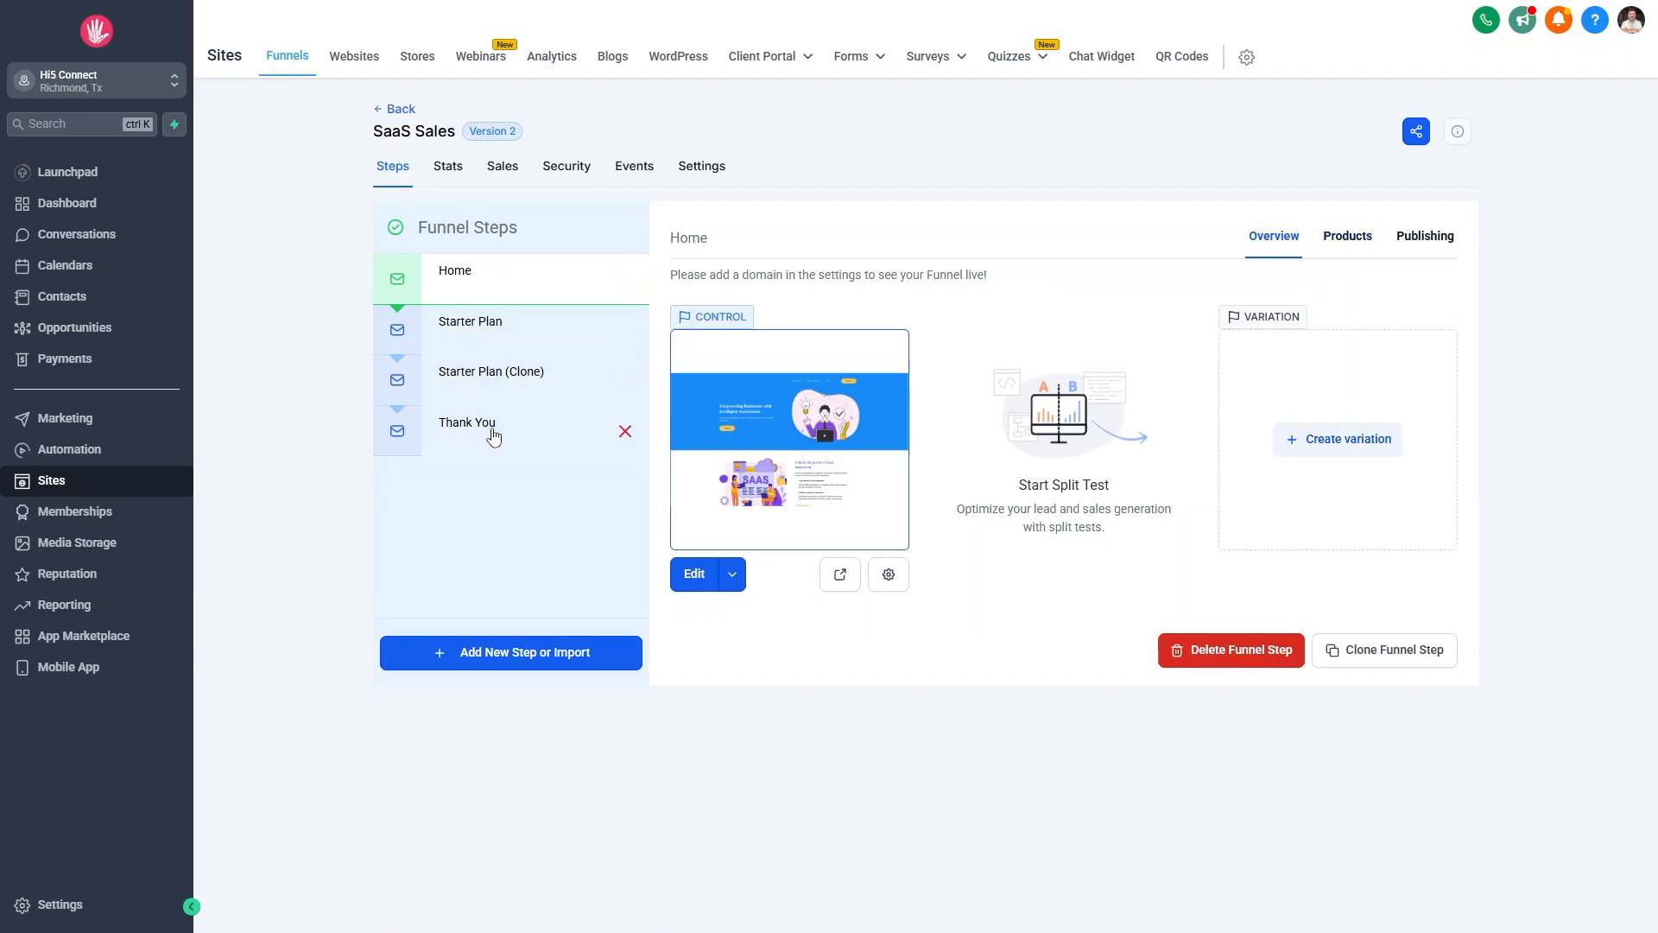
{"action": "left_click", "coordinate": [734, 577]}
Open the Home page editor in a new tab and scroll down to the $97/$297/$497 pricing cards.
{"action": "left_click", "coordinate": [734, 535]}
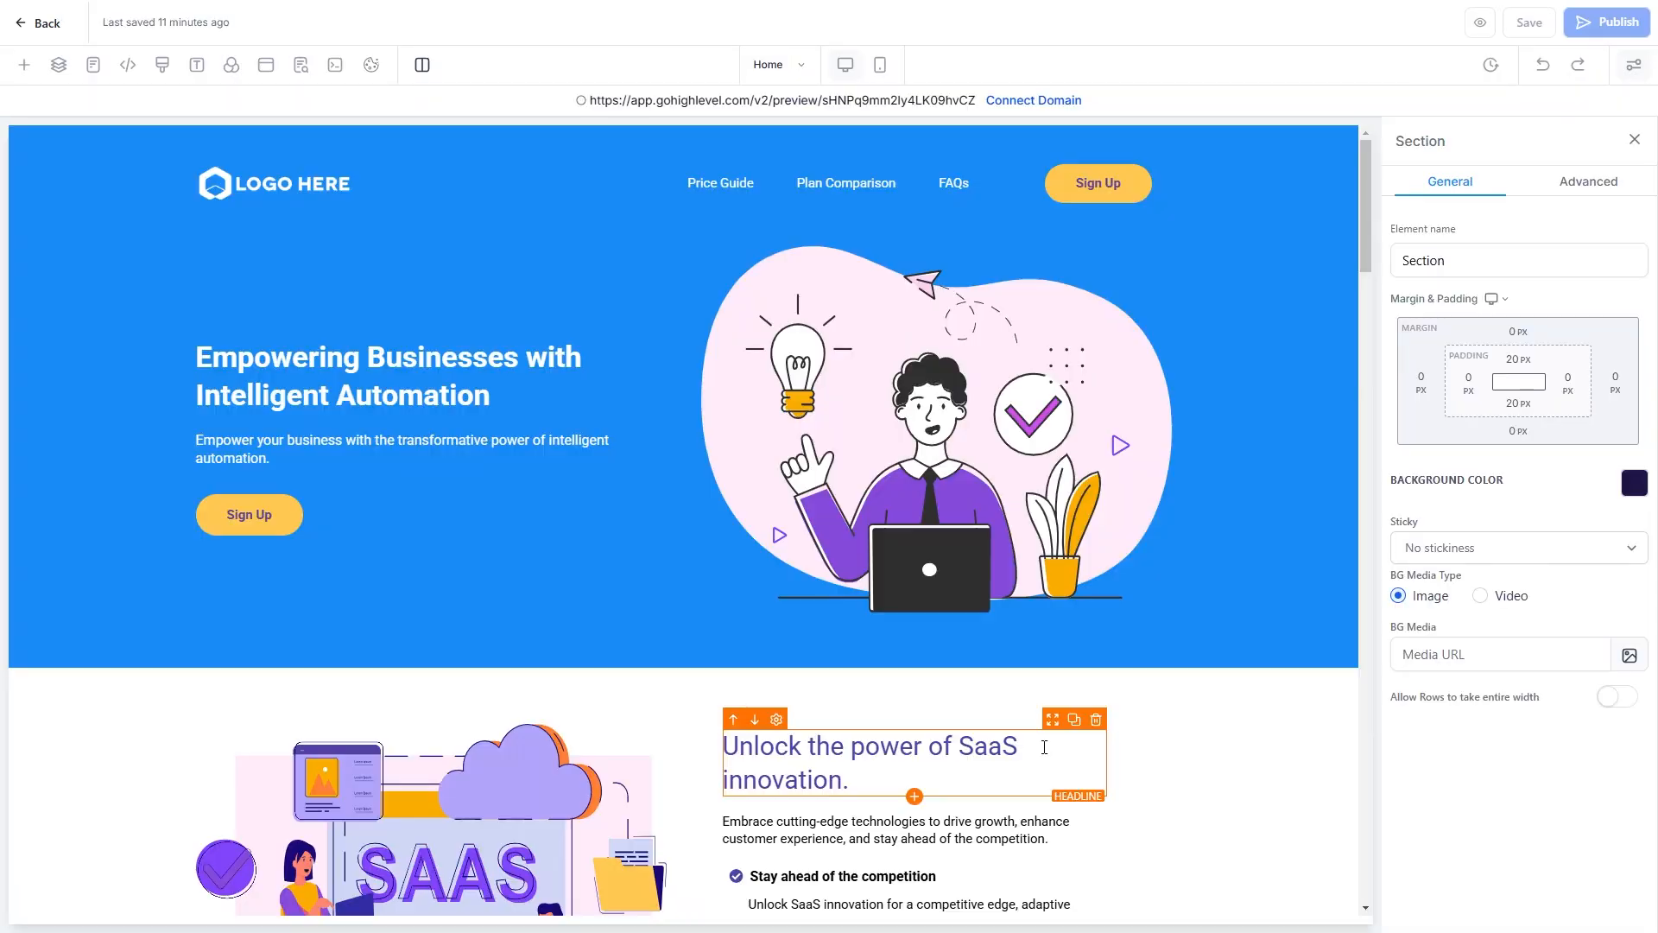
{"action": "scroll", "coordinate": [691, 672], "scroll_direction": "down", "scroll_amount": 5}
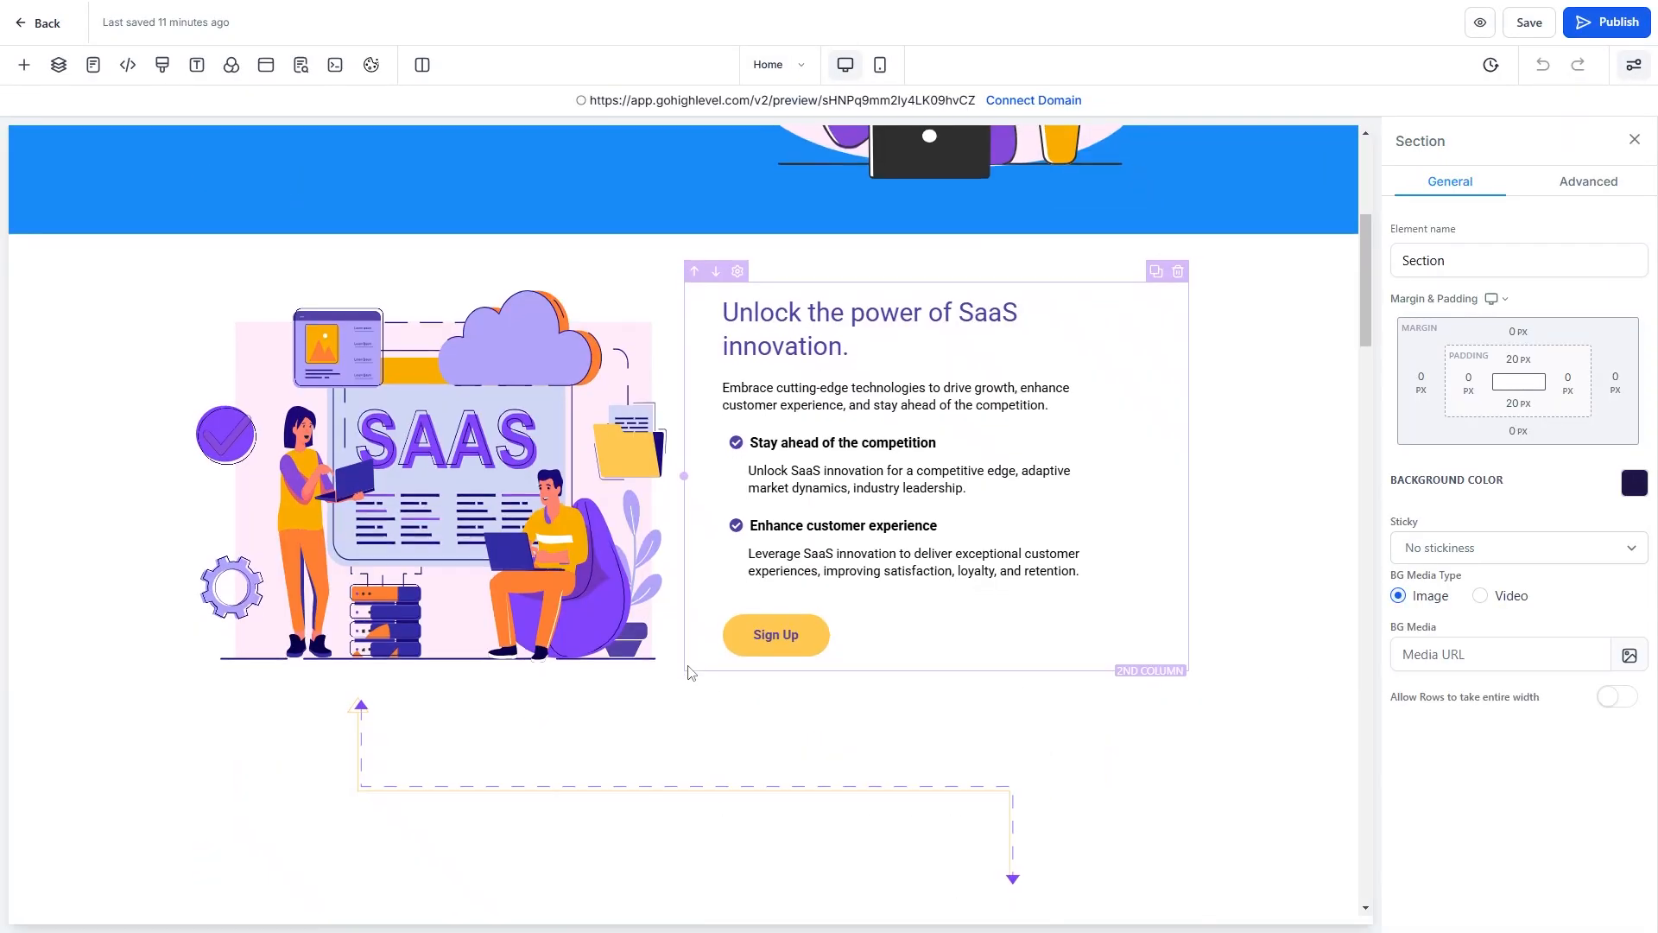
{"action": "scroll", "coordinate": [691, 672], "scroll_direction": "down", "scroll_amount": 15}
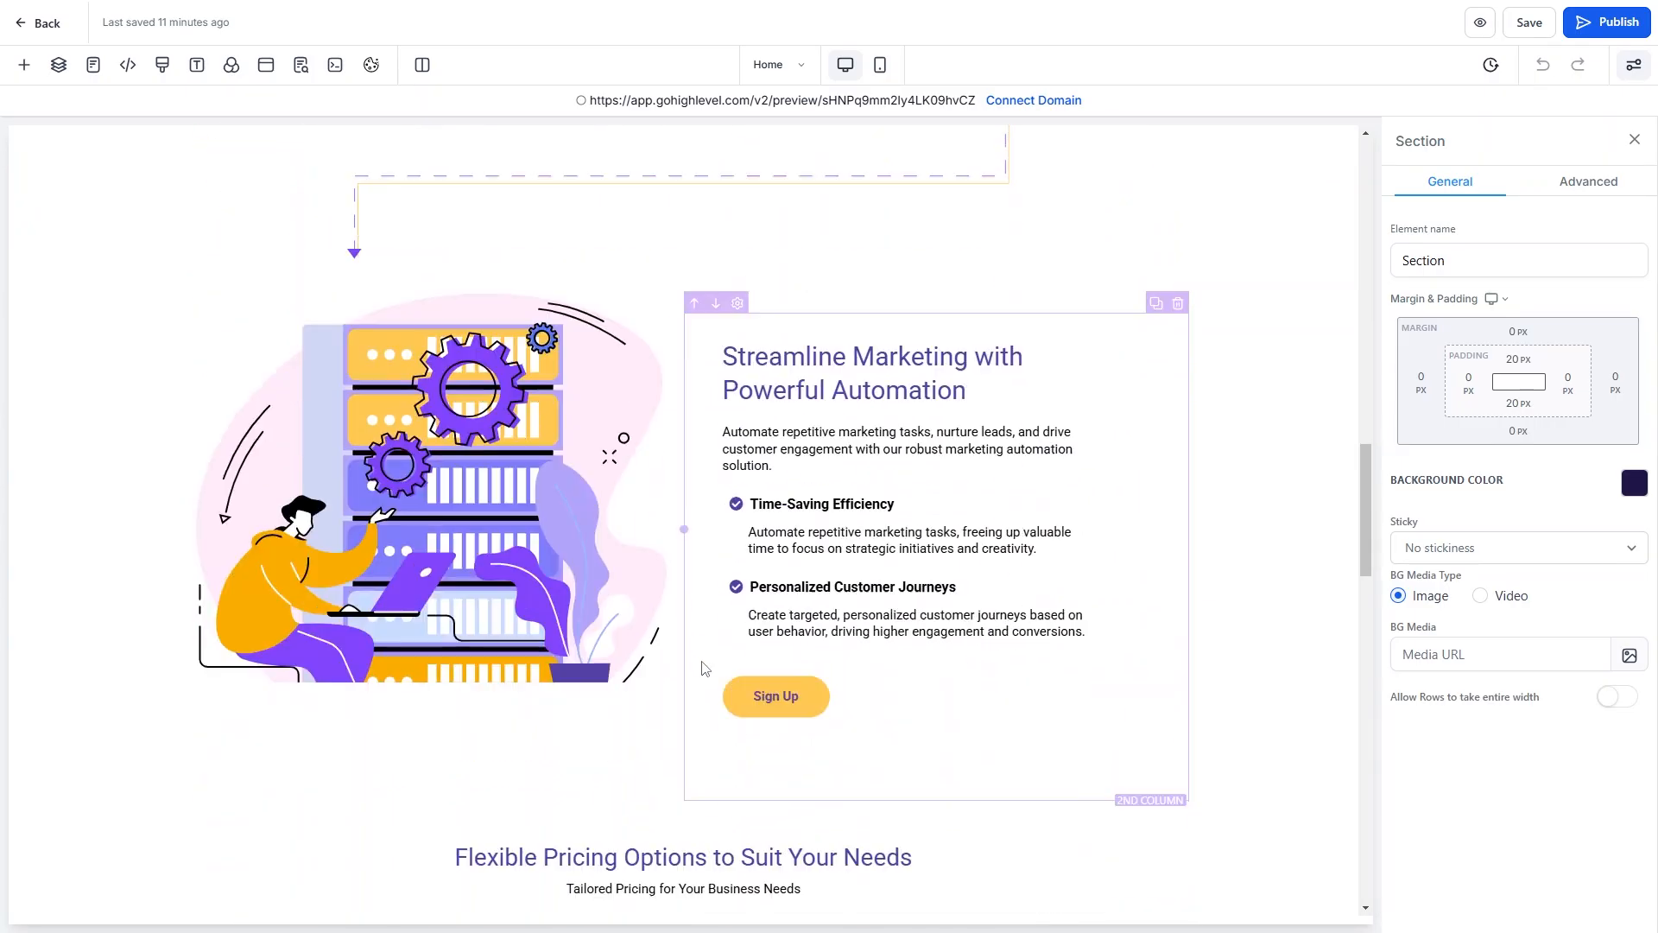
{"action": "scroll", "coordinate": [704, 668], "scroll_direction": "down", "scroll_amount": 5}
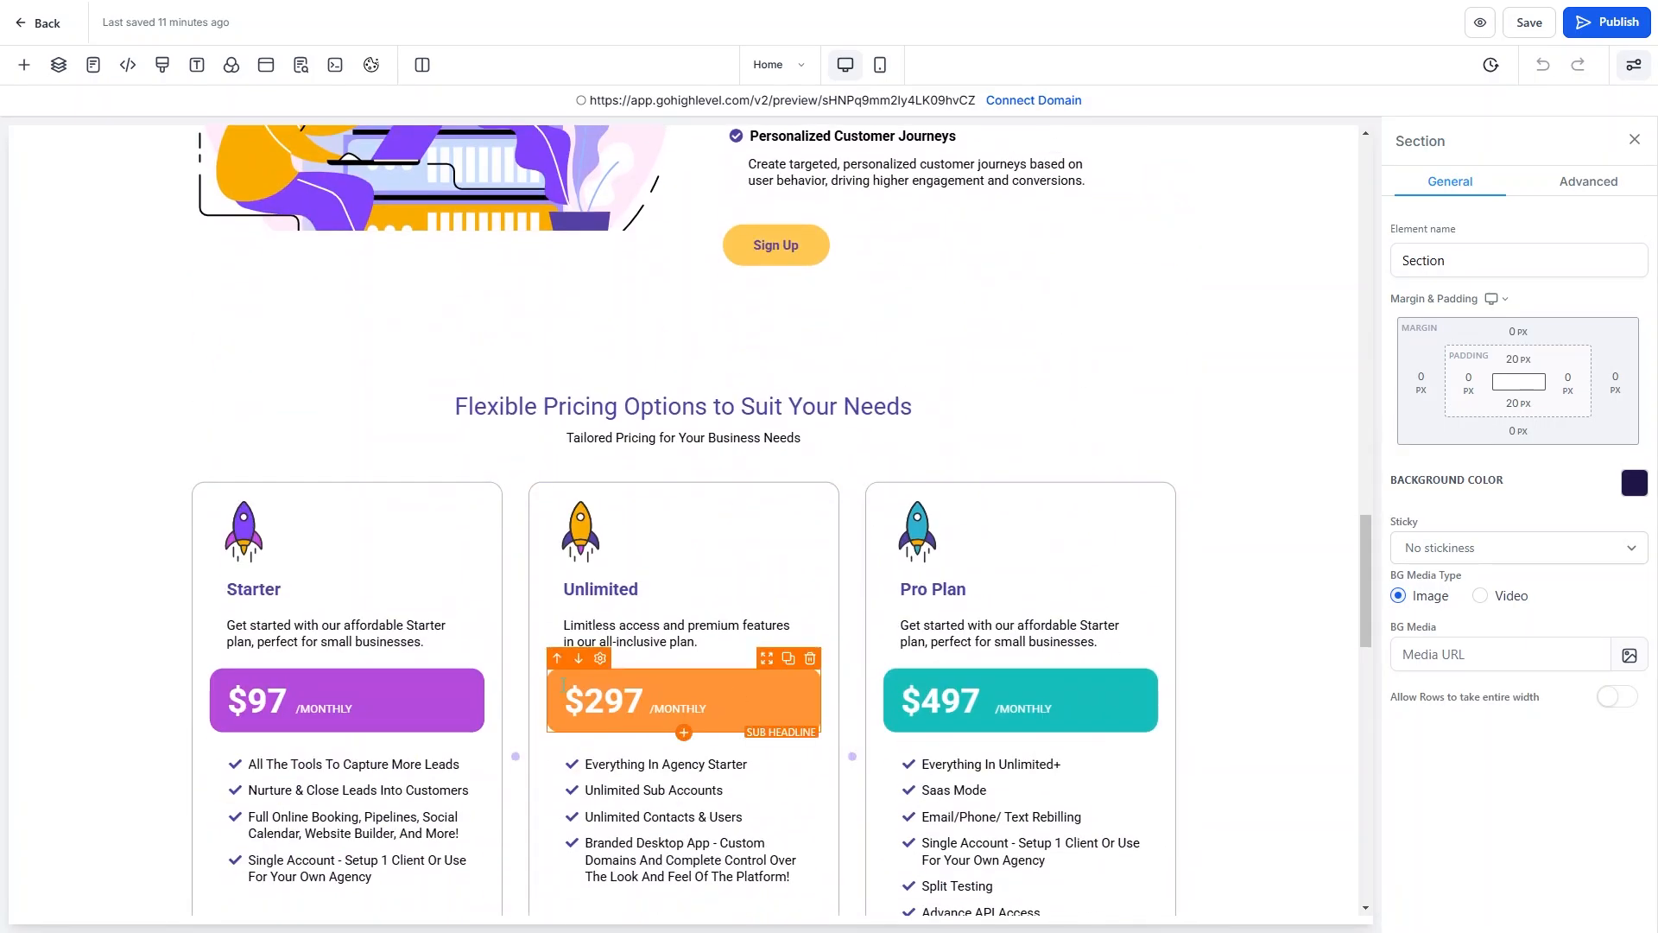
{"action": "scroll", "coordinate": [683, 676], "scroll_direction": "down", "scroll_amount": 4}
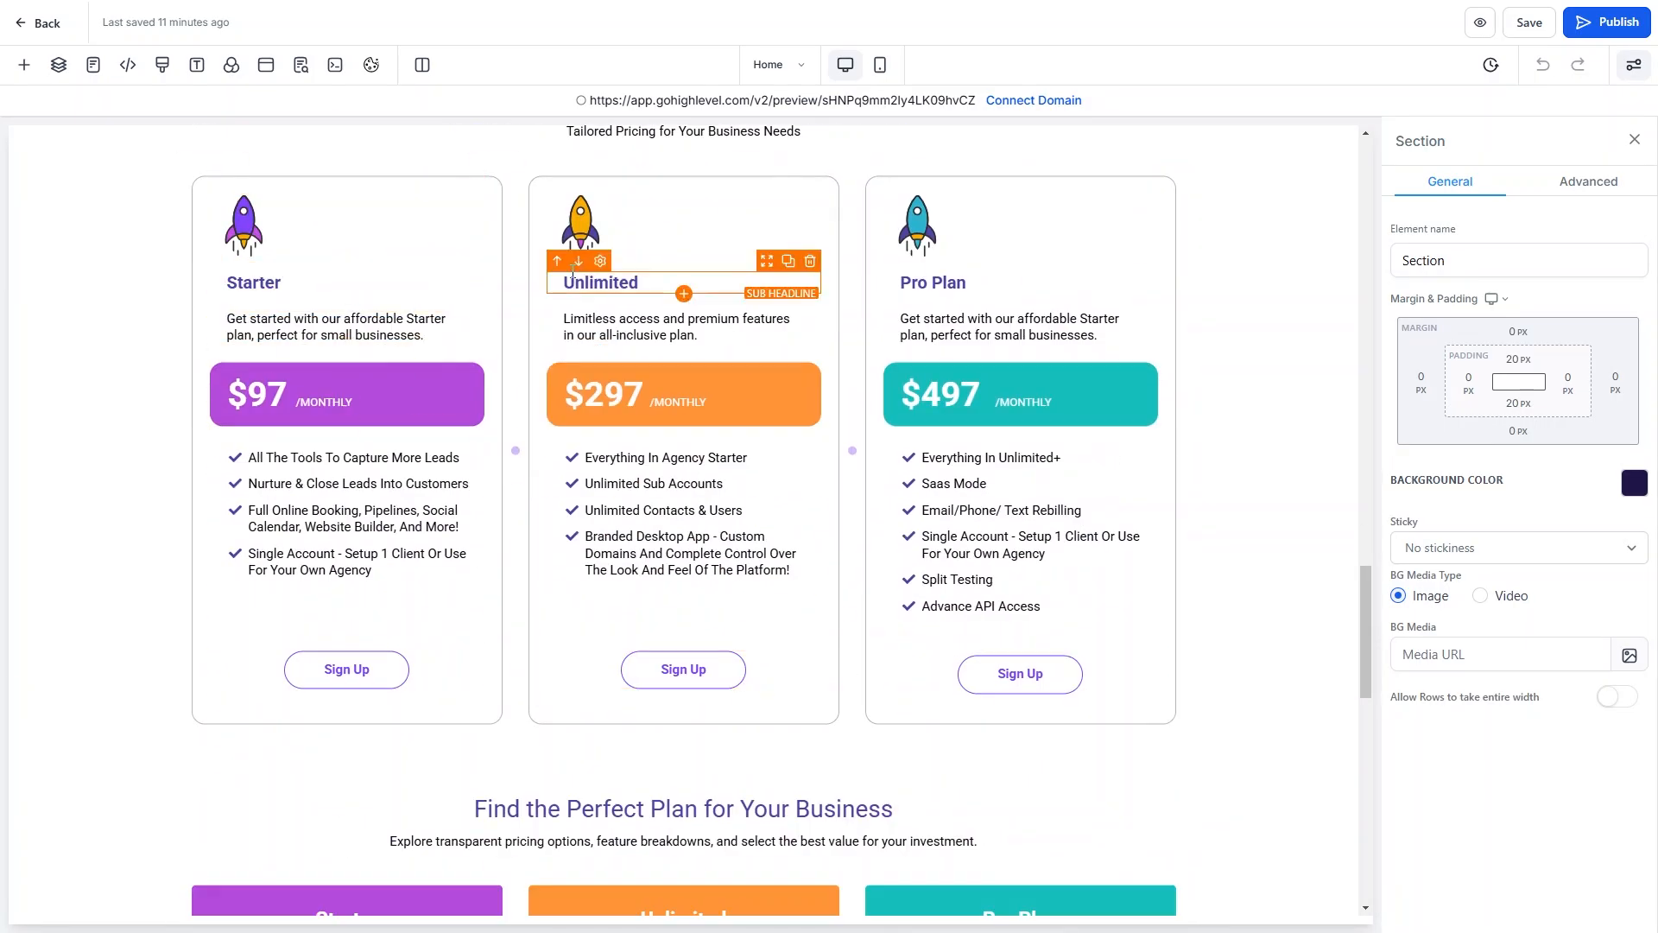
Link the Starter card's Sign Up button to the Starter Plan funnel step.
{"action": "left_click", "coordinate": [337, 674]}
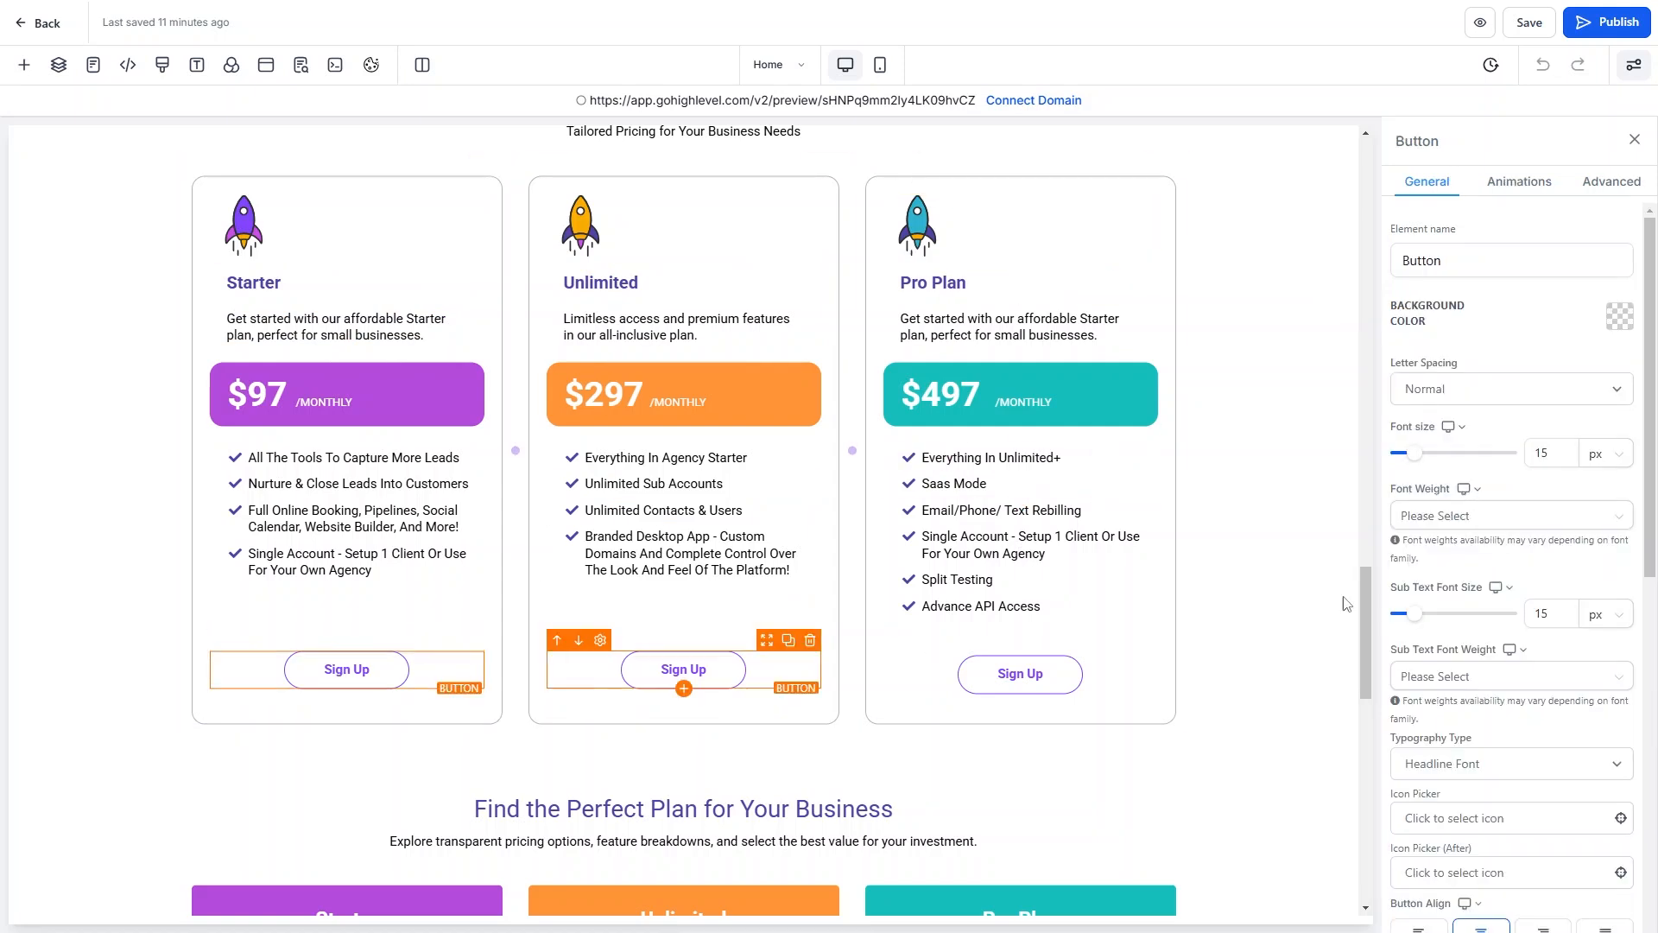
{"action": "scroll", "coordinate": [1565, 514], "scroll_direction": "down", "scroll_amount": 5}
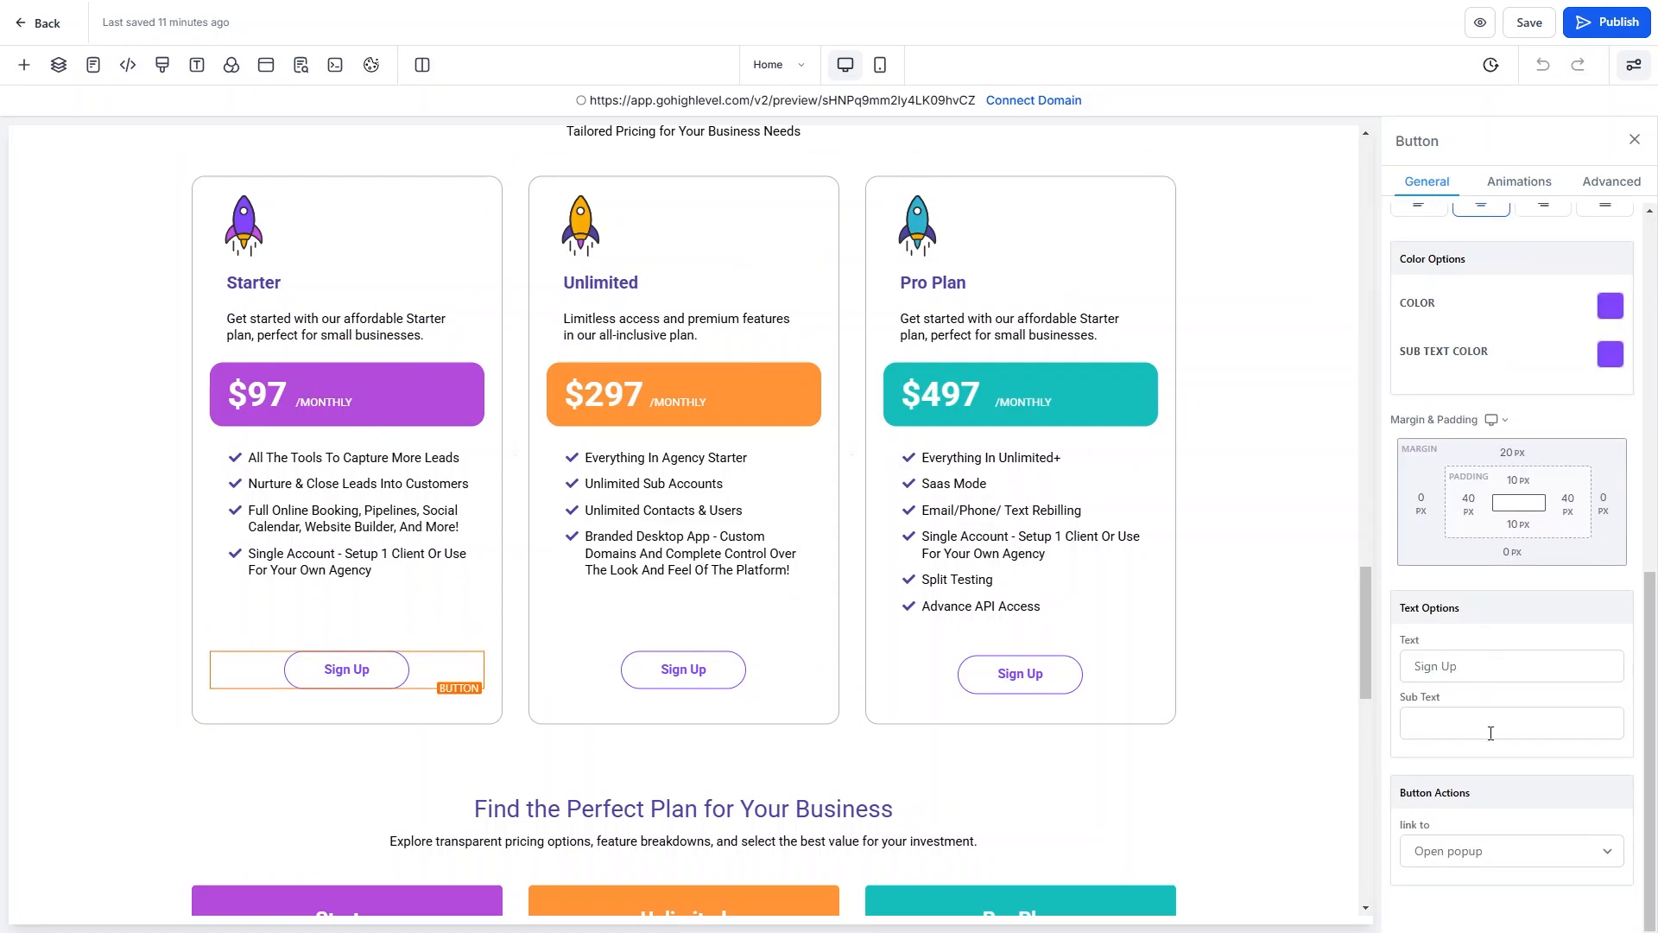
{"action": "left_click_drag", "start_coordinate": [1394, 794], "coordinate": [1503, 793]}
{"action": "left_click", "coordinate": [1479, 861]}
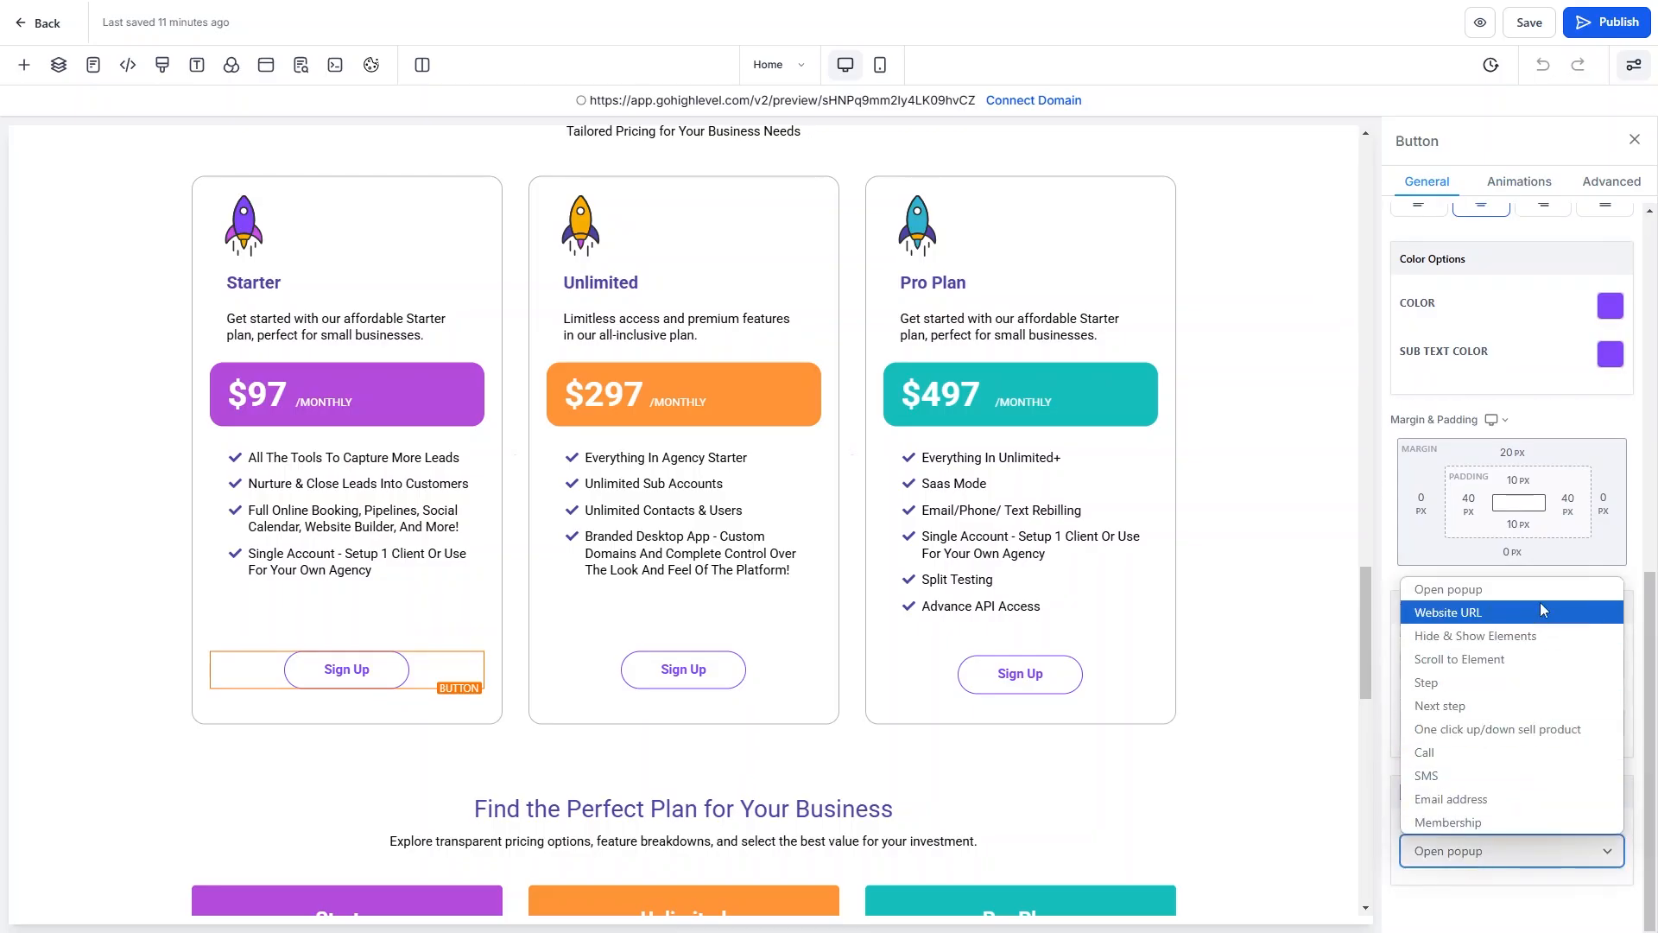
{"action": "left_click", "coordinate": [1461, 682]}
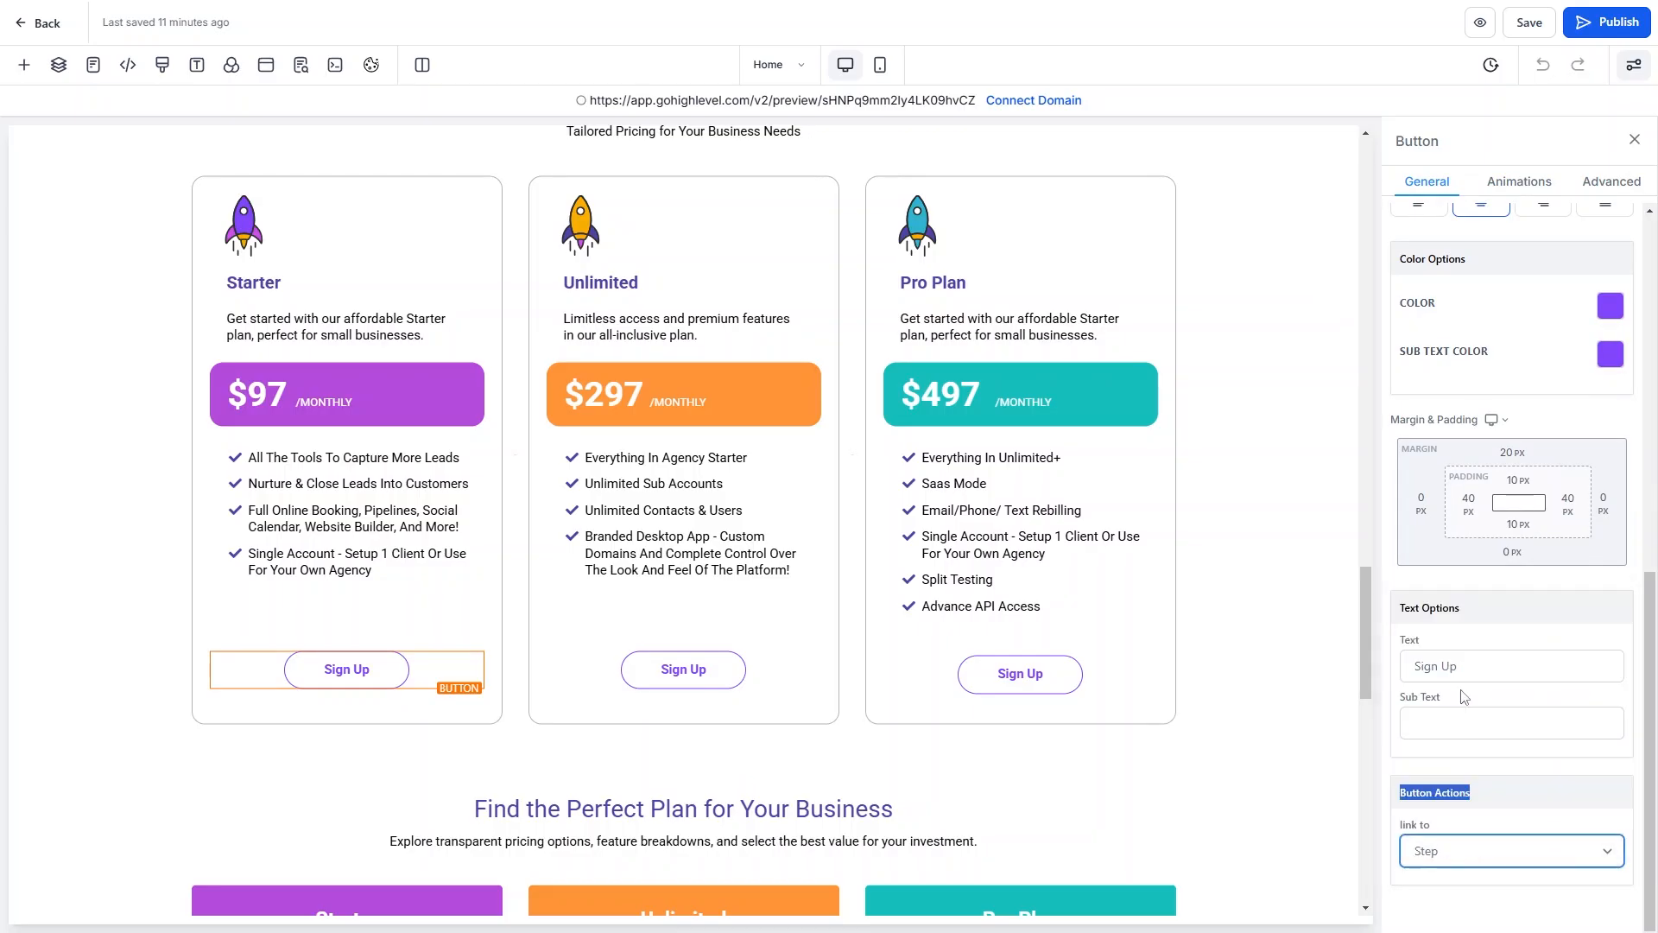
Link the Unlimited card's Sign Up button to the Starter Plan (Clone) step and save the page.
{"action": "scroll", "coordinate": [1458, 862], "scroll_direction": "down", "scroll_amount": 1}
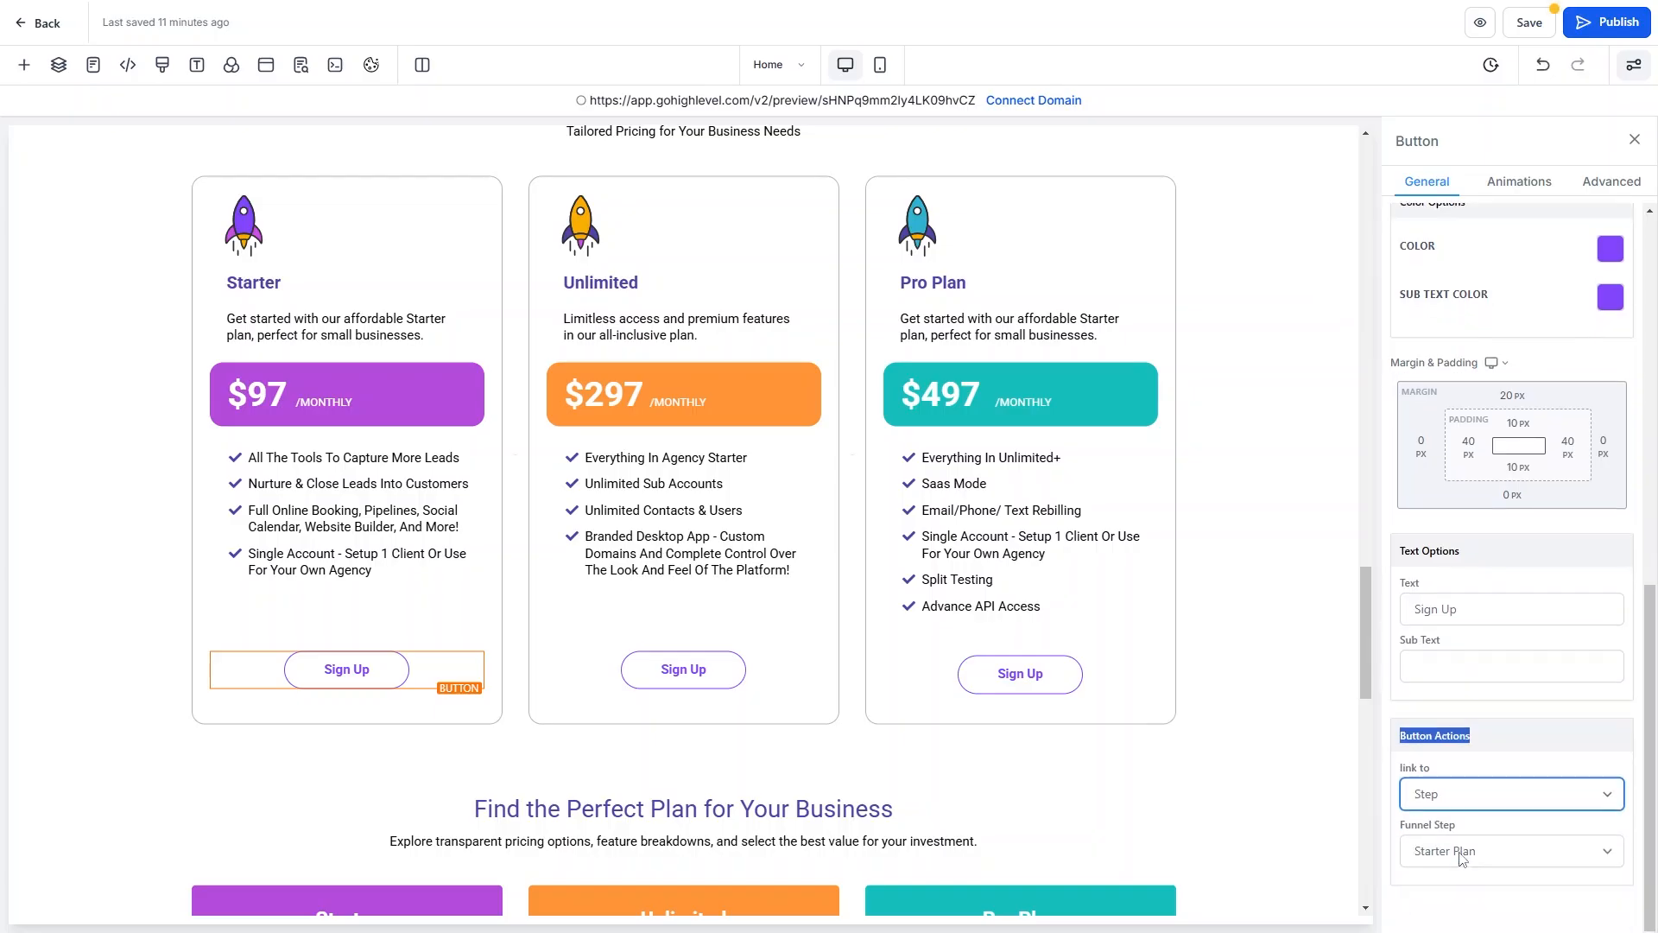
{"action": "left_click", "coordinate": [679, 670]}
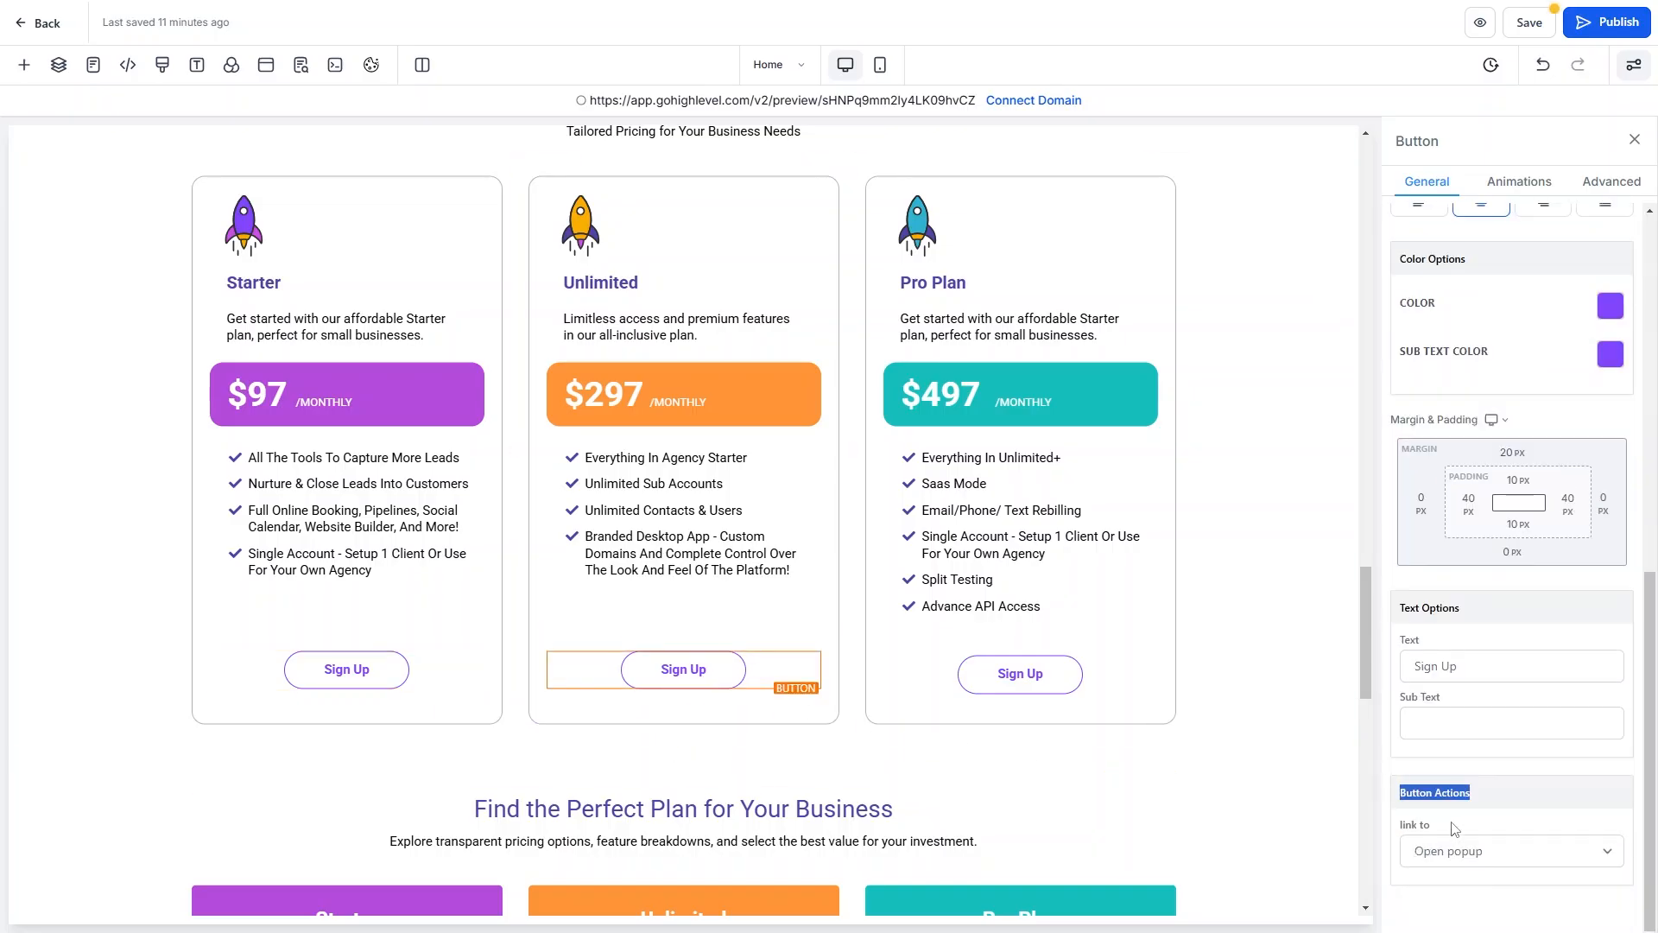
{"action": "left_click", "coordinate": [1455, 850]}
{"action": "left_click", "coordinate": [1451, 693]}
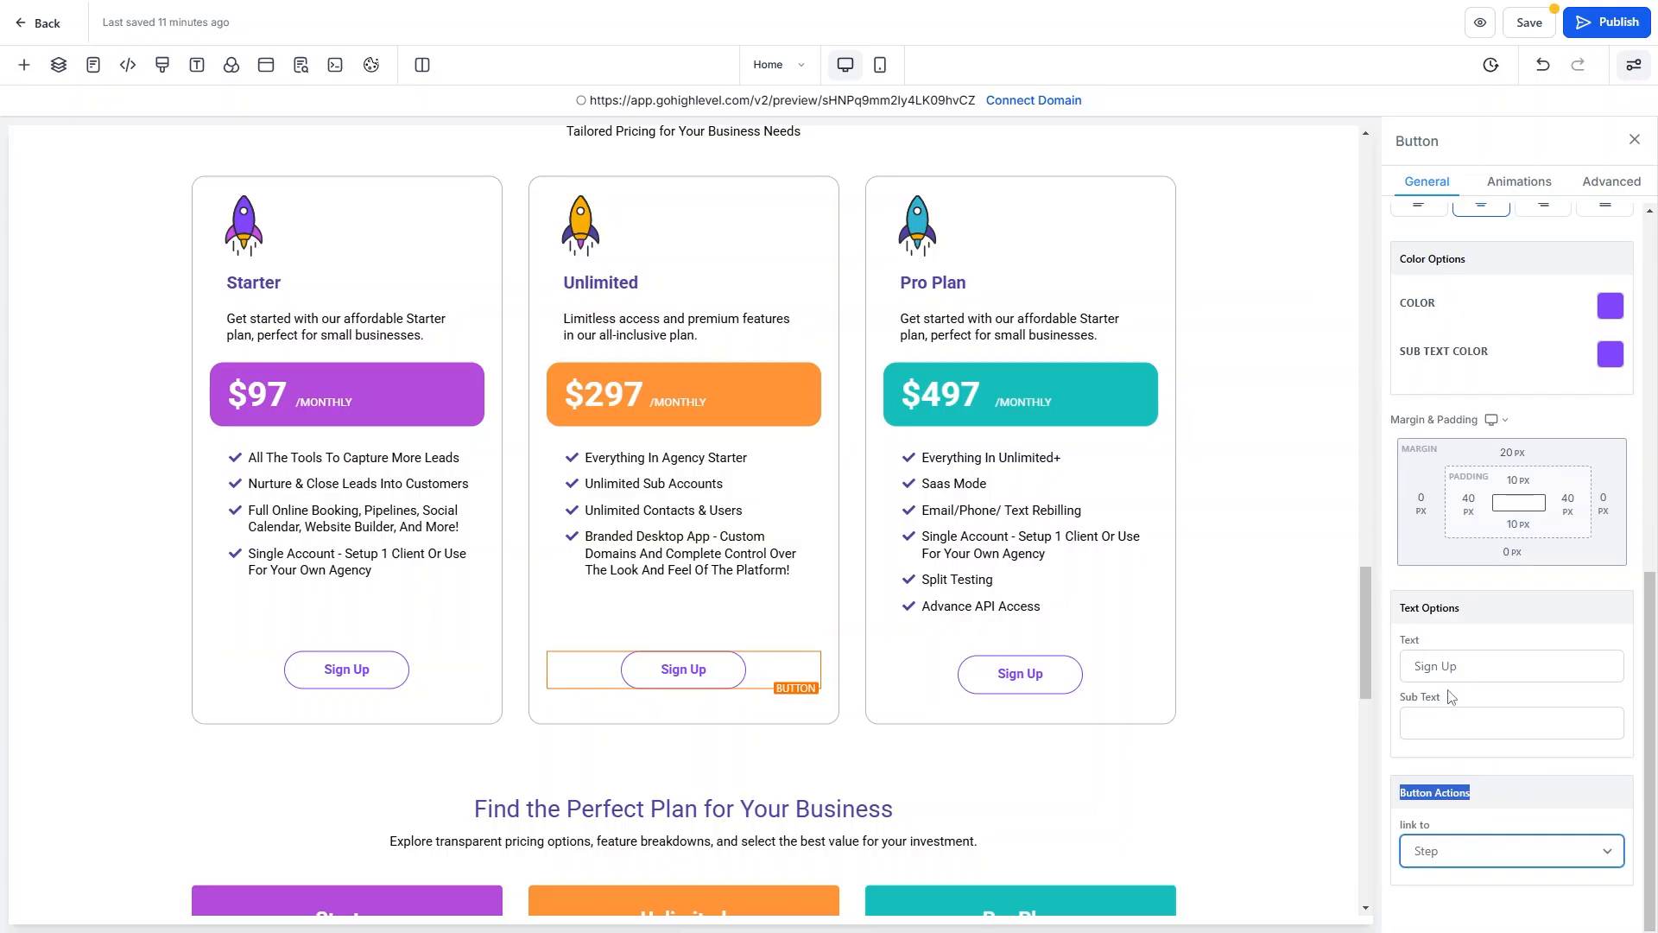
{"action": "left_click", "coordinate": [1516, 912]}
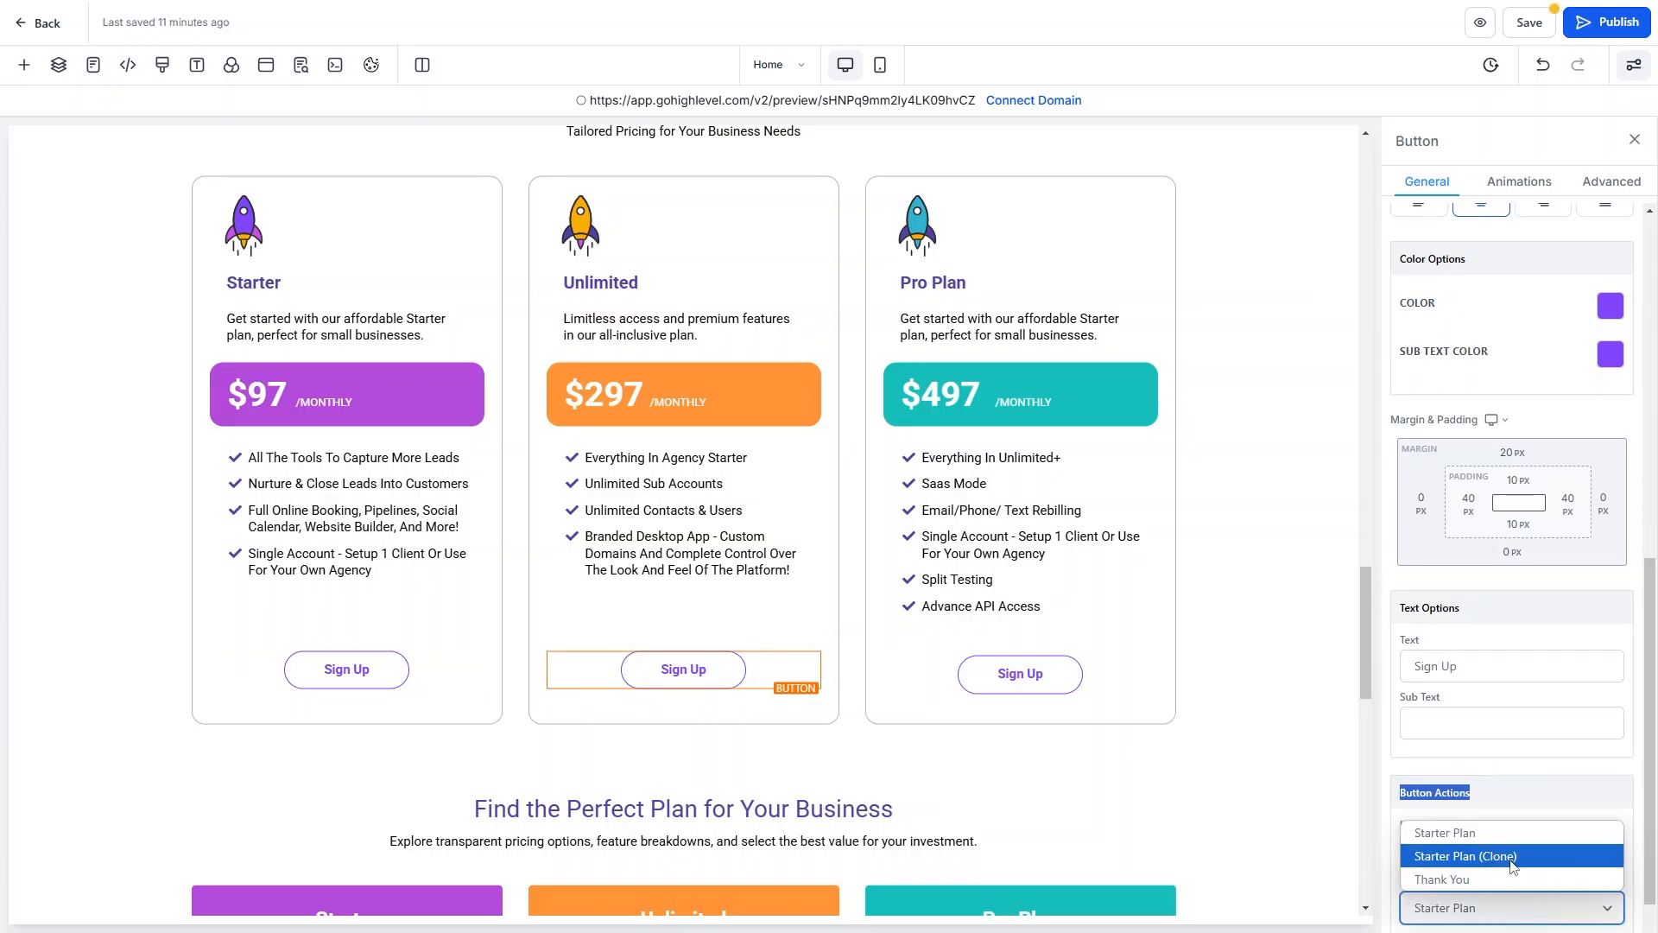
{"action": "left_click", "coordinate": [1515, 858]}
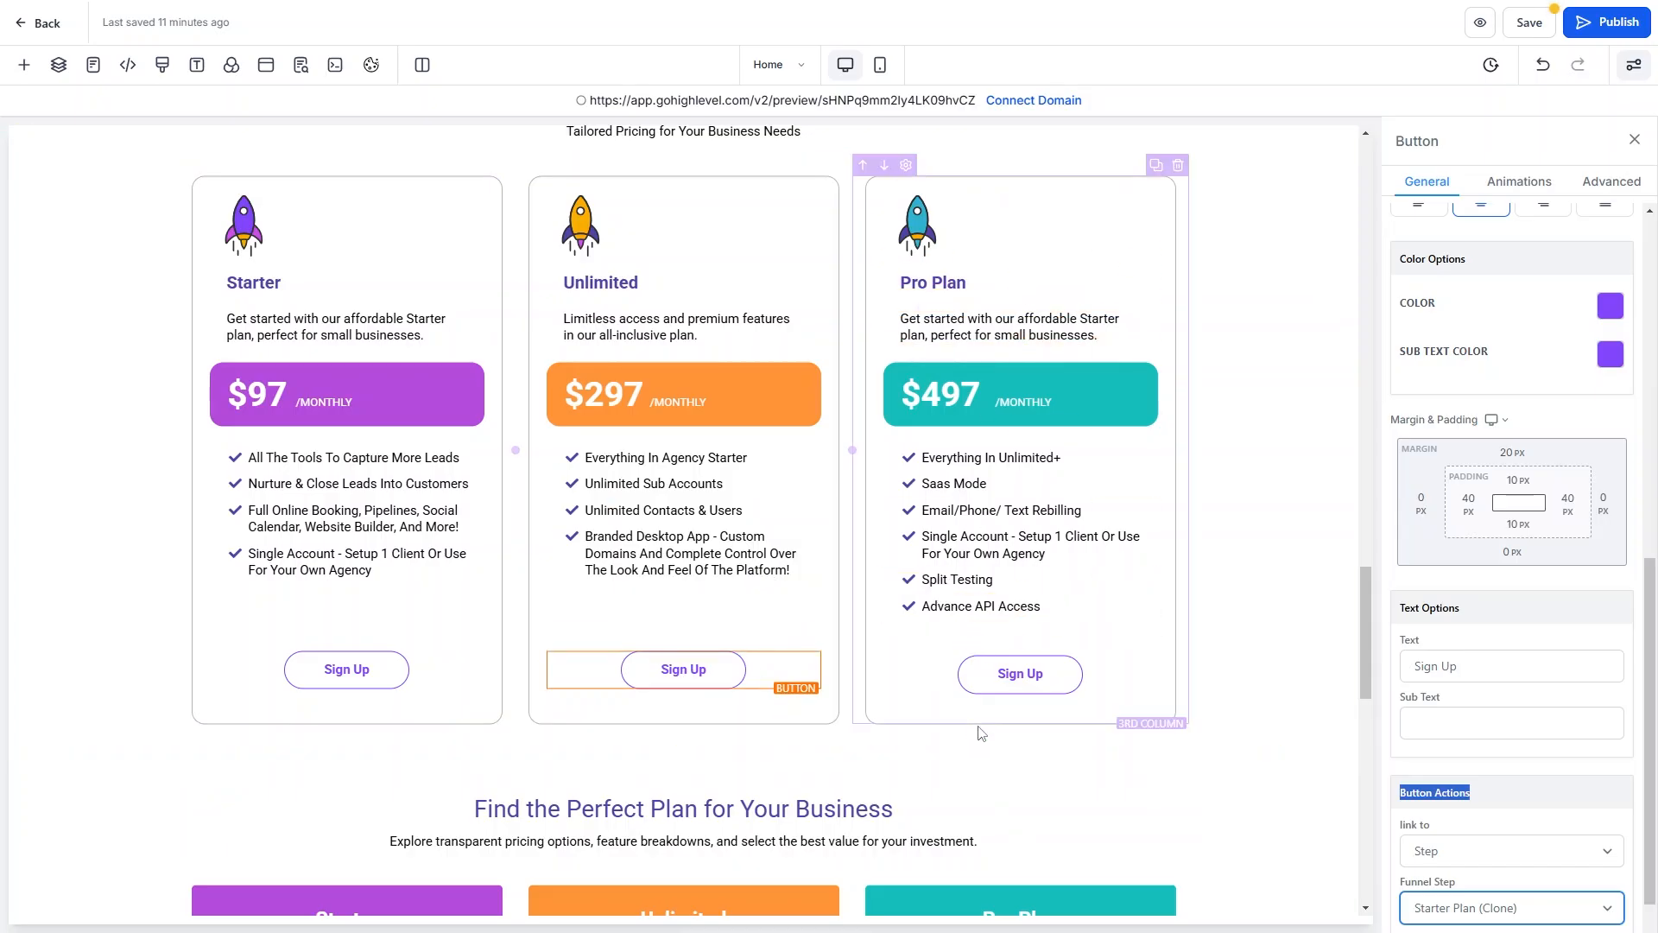
{"action": "left_click", "coordinate": [1485, 26]}
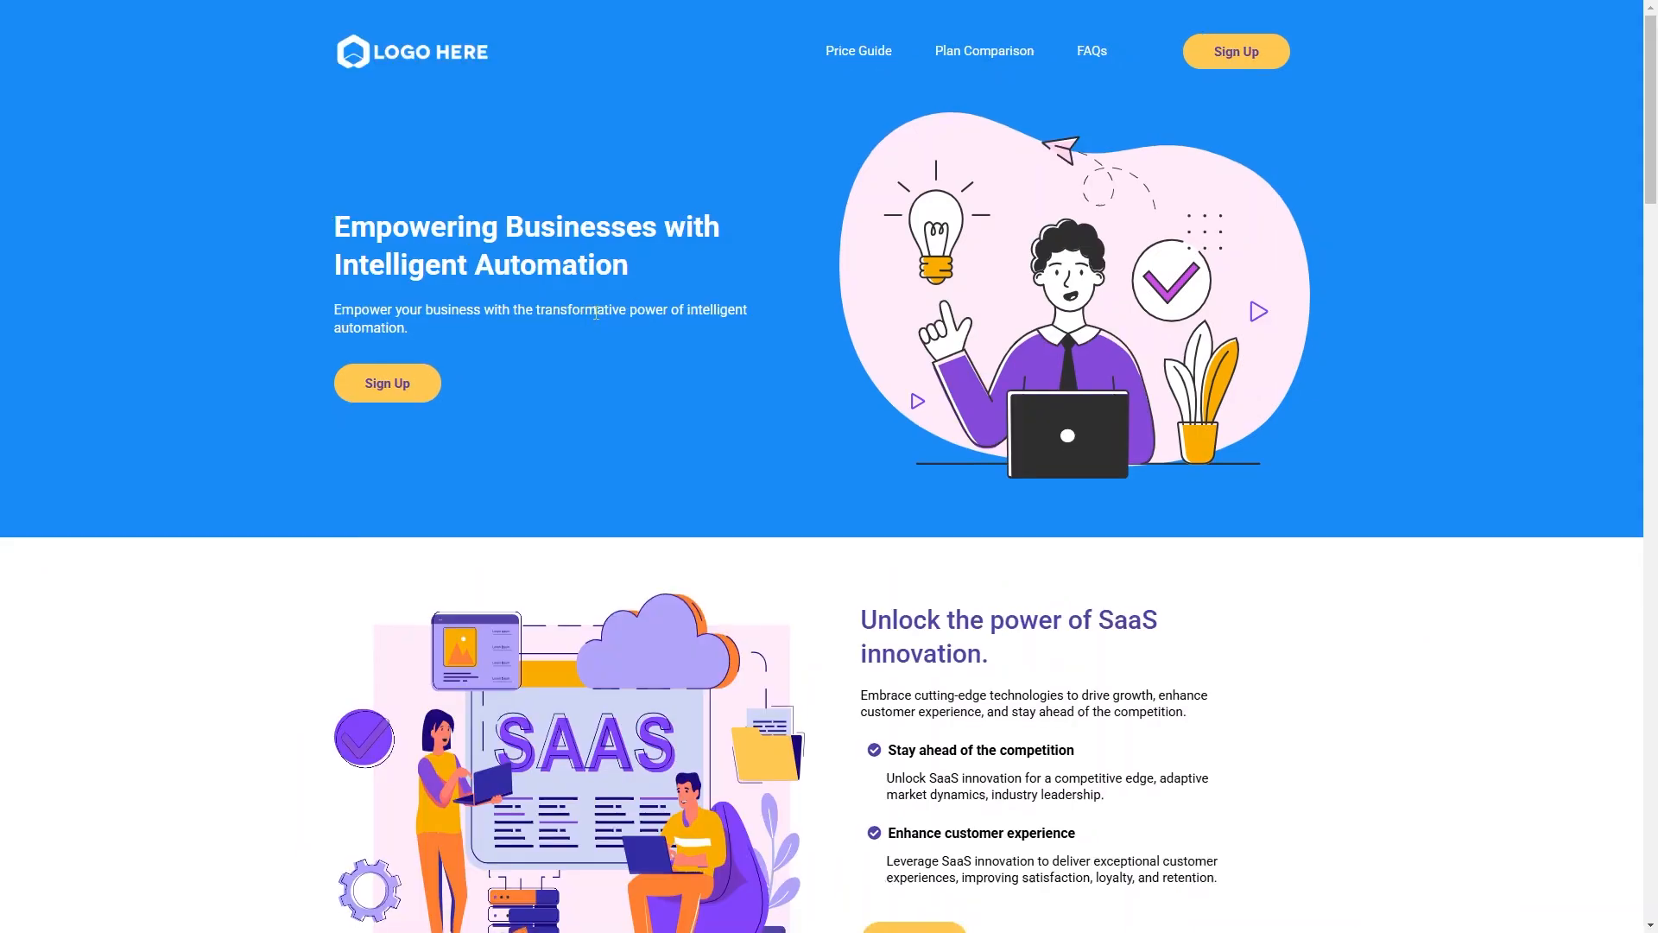
Test the Starter Sign Up link in the preview, then return to the home page preview.
{"action": "scroll", "coordinate": [629, 294], "scroll_direction": "down", "scroll_amount": 15}
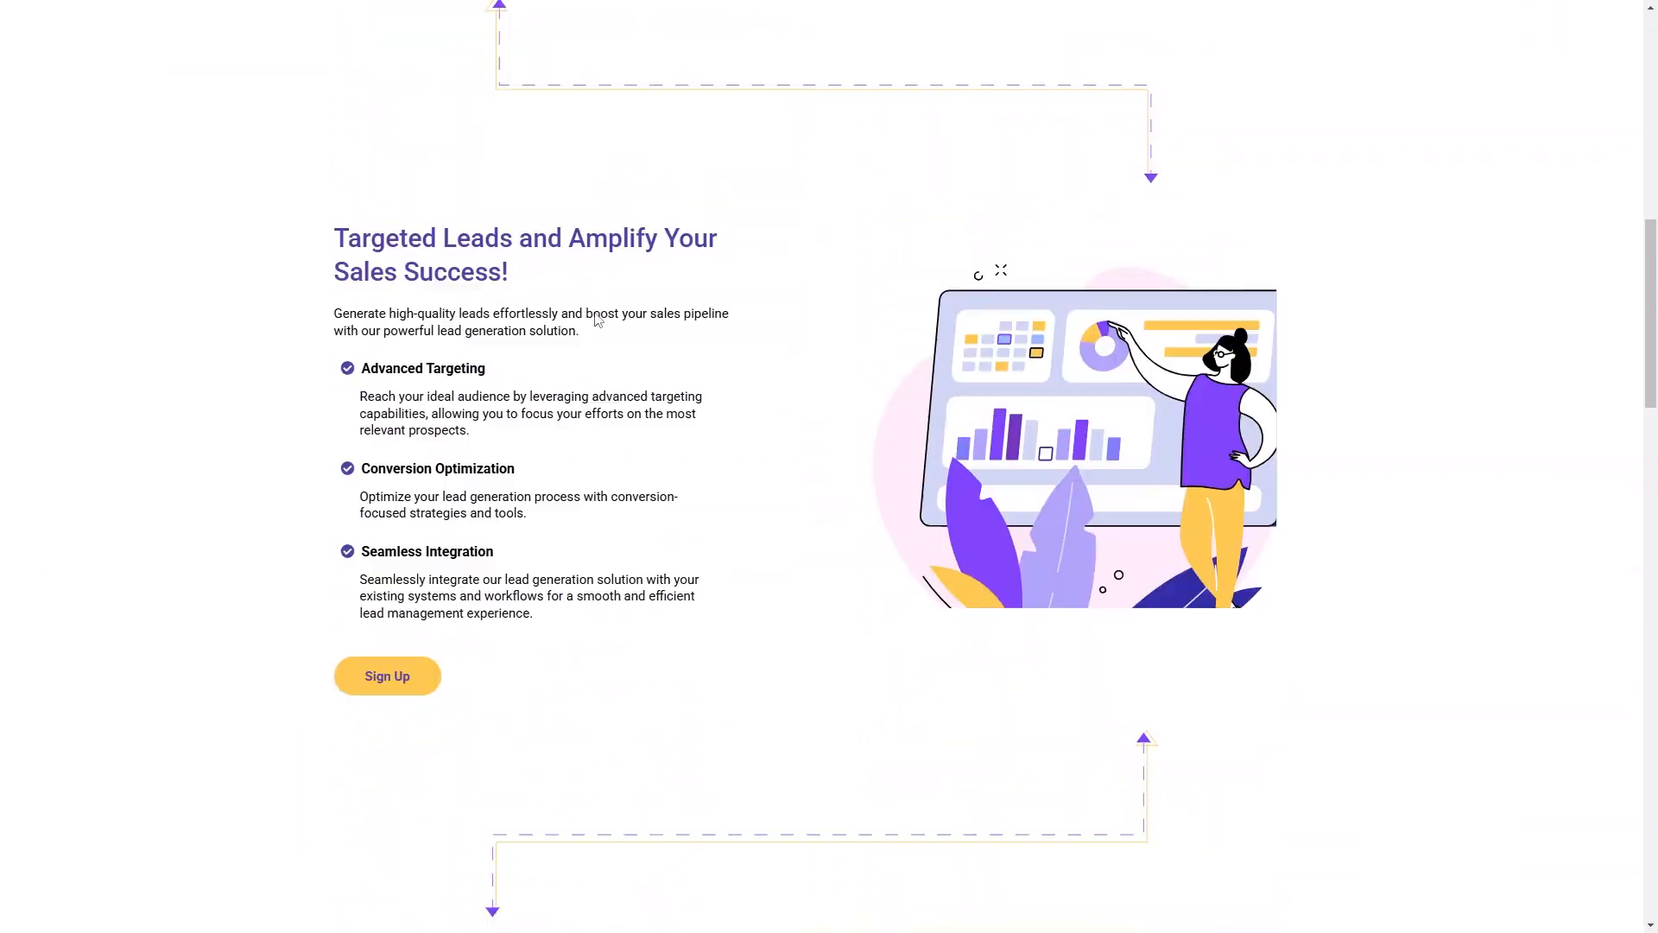
{"action": "scroll", "coordinate": [594, 312], "scroll_direction": "down", "scroll_amount": 8}
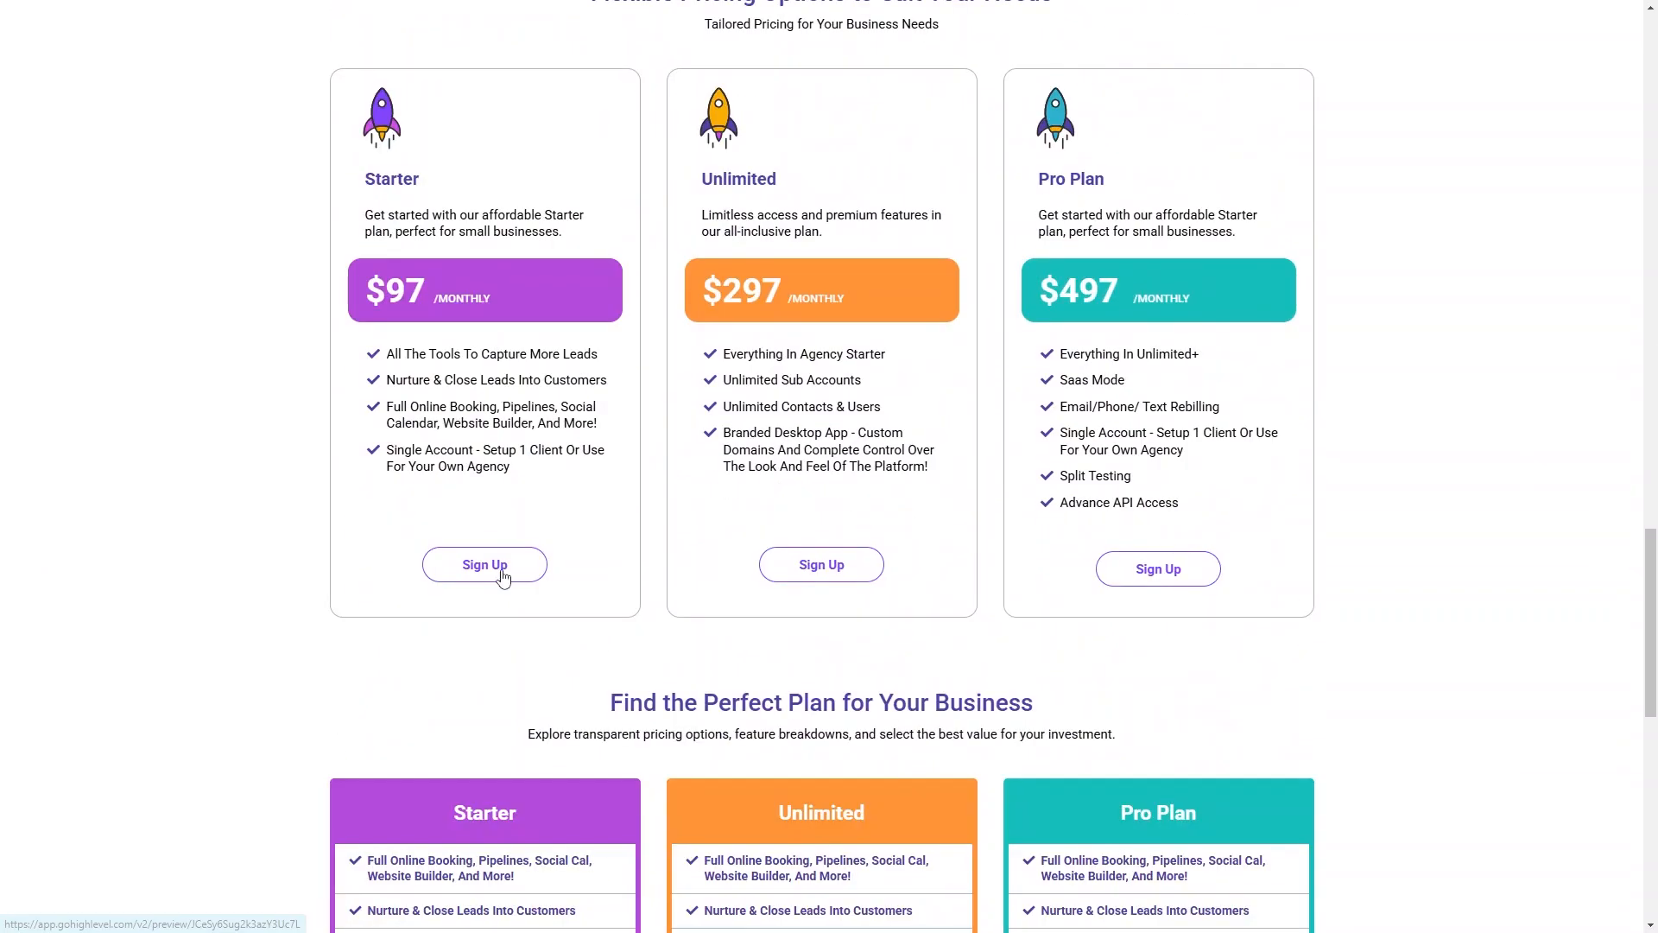
{"action": "left_click", "coordinate": [504, 576]}
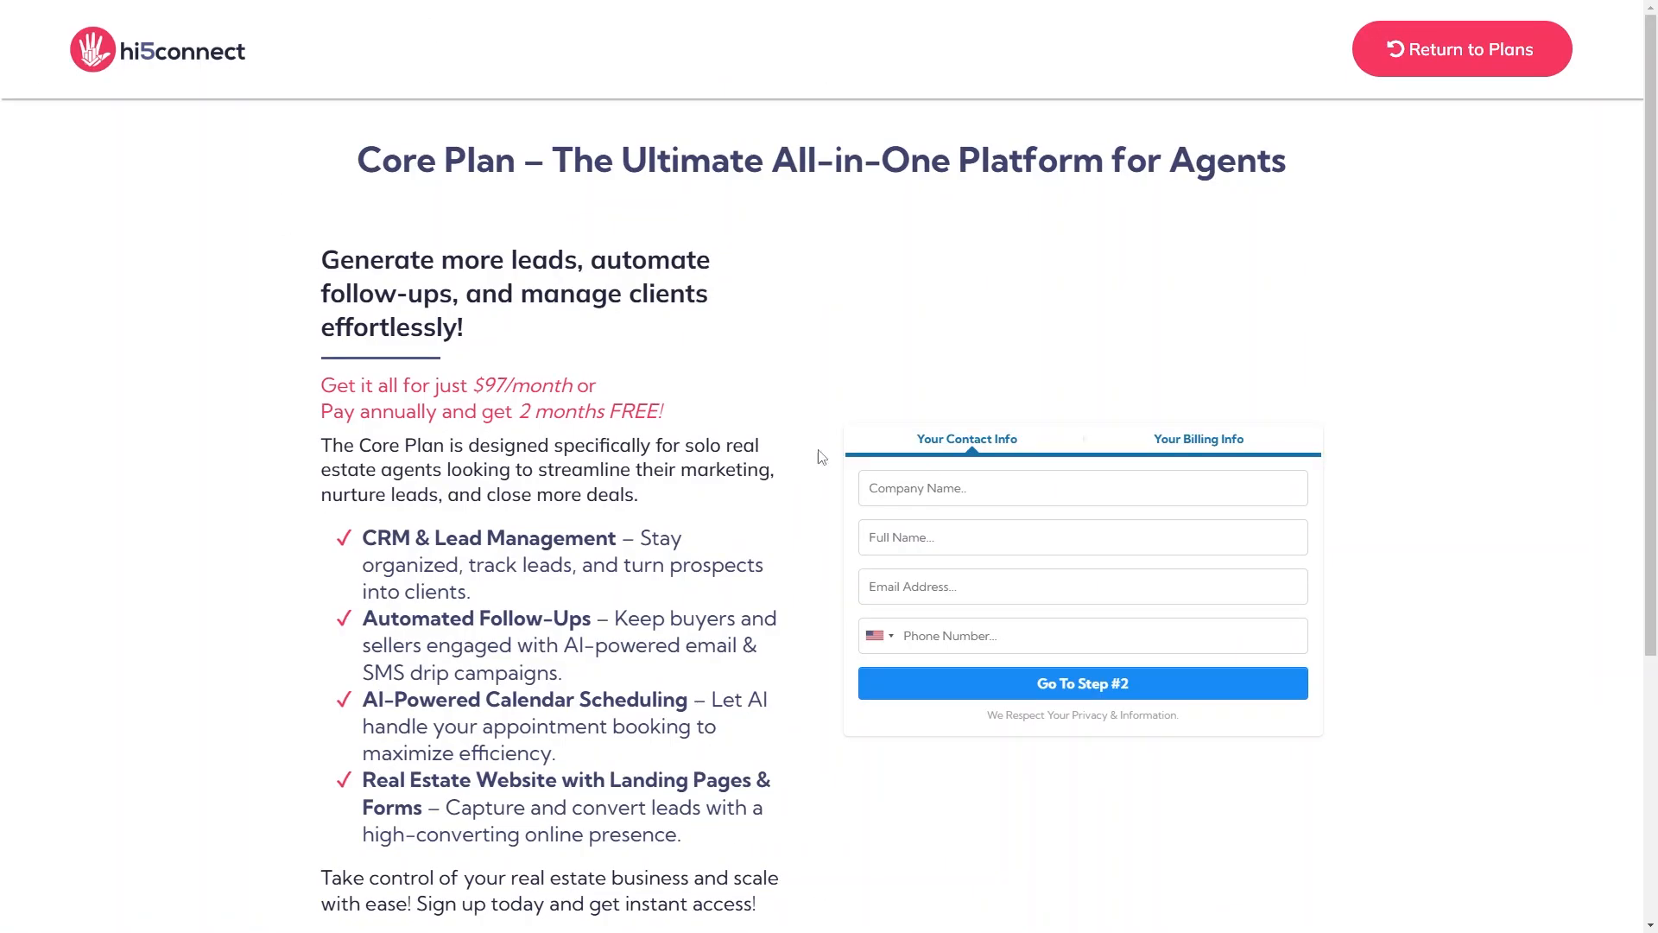
{"action": "scroll", "coordinate": [694, 399], "scroll_direction": "down", "scroll_amount": 3}
{"action": "scroll", "coordinate": [318, 213], "scroll_direction": "up", "scroll_amount": 3}
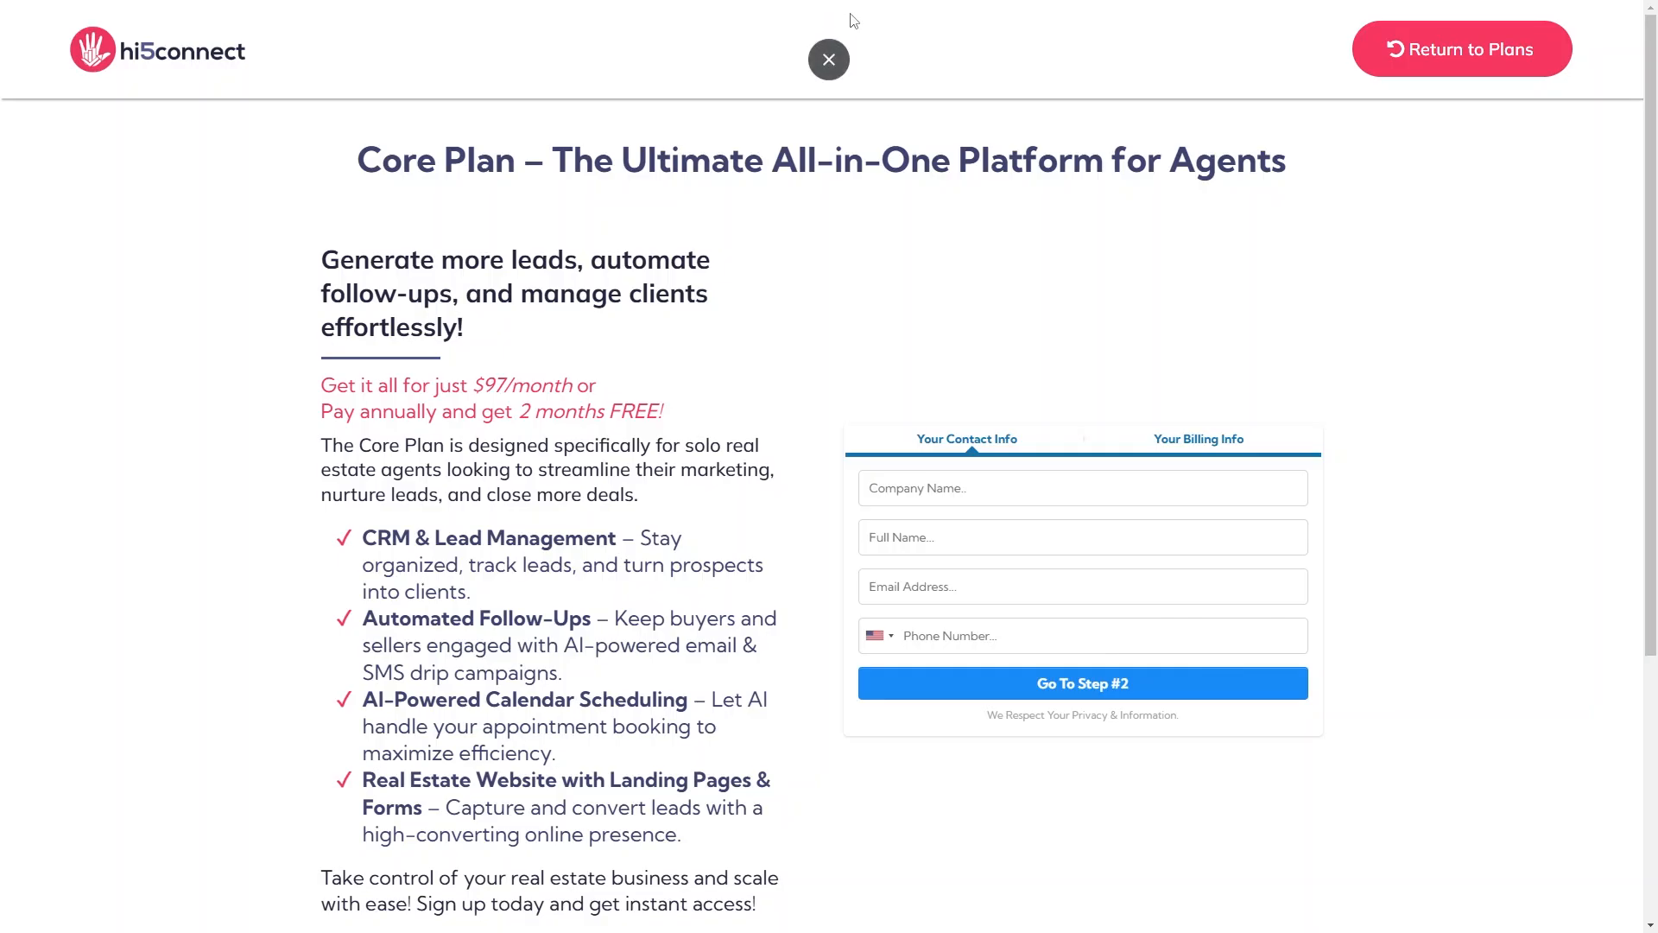
{"action": "left_click", "coordinate": [830, 60]}
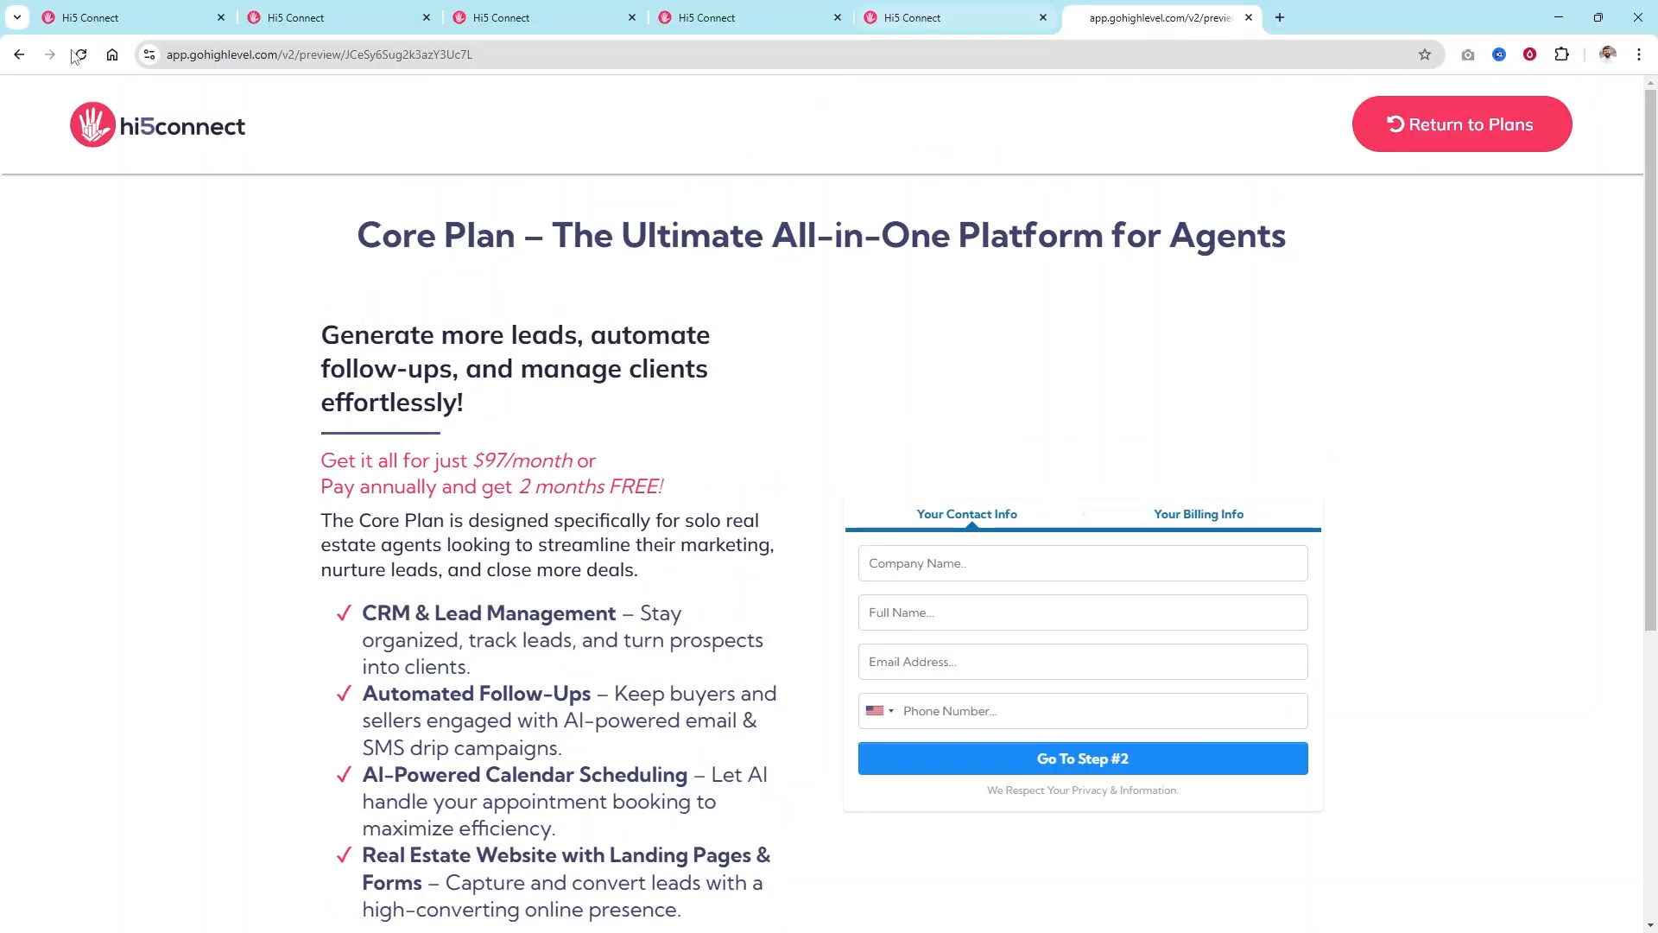
{"action": "left_click", "coordinate": [18, 54]}
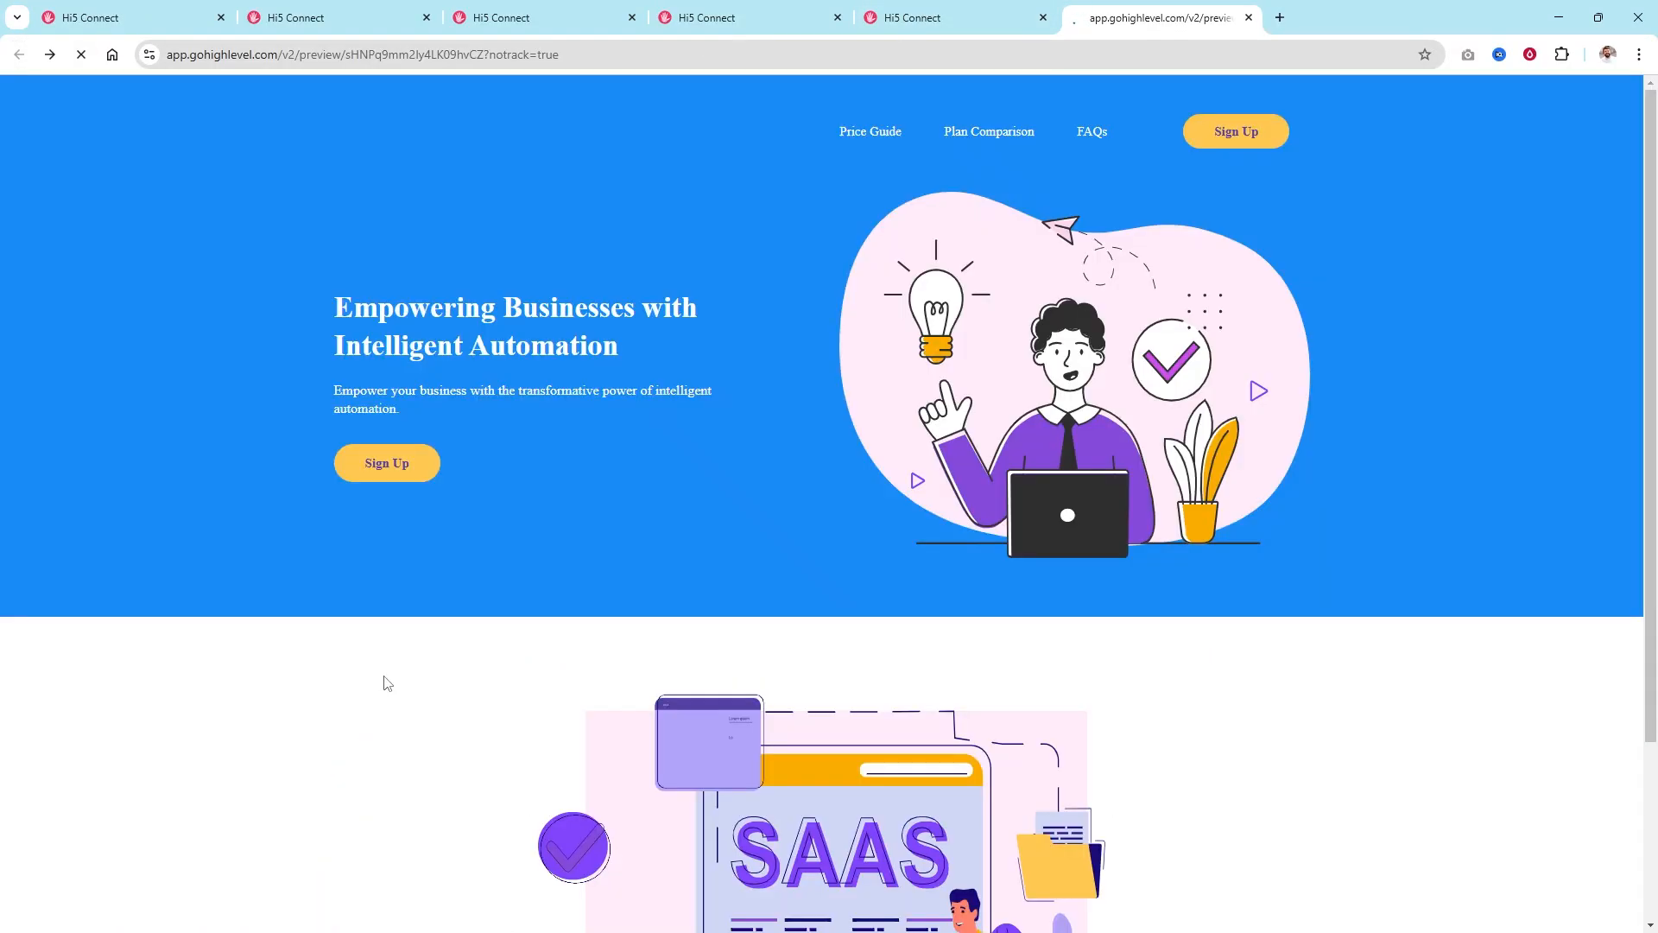
{"action": "scroll", "coordinate": [1170, 557], "scroll_direction": "down", "scroll_amount": 15}
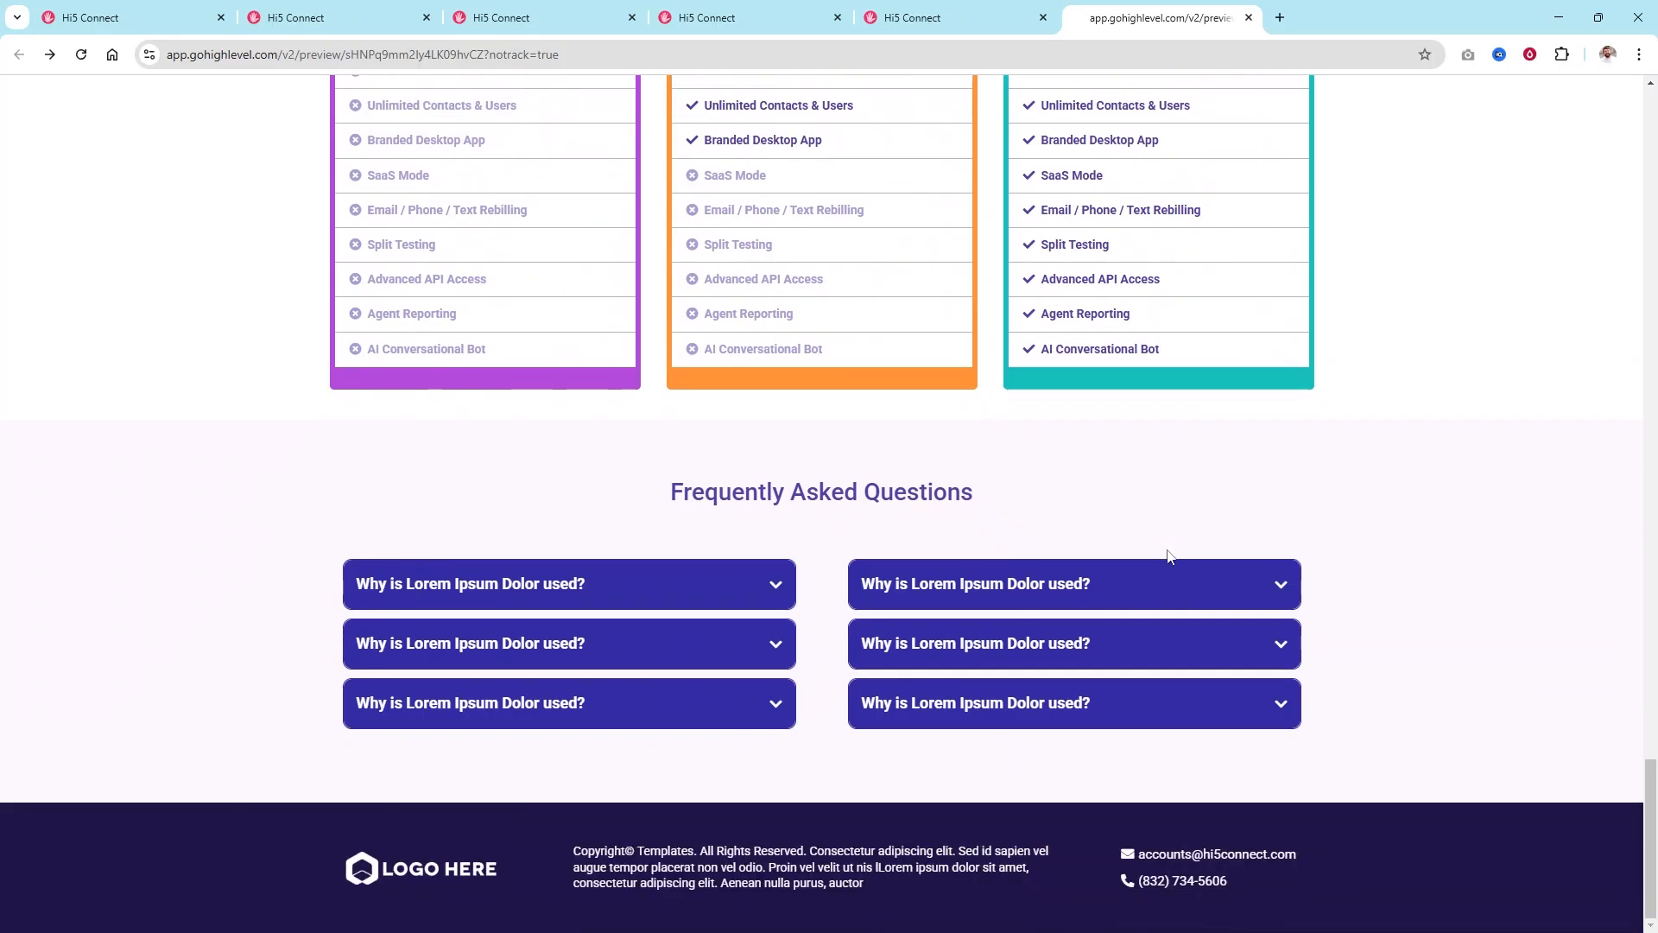
{"action": "scroll", "coordinate": [1190, 583], "scroll_direction": "up", "scroll_amount": 20}
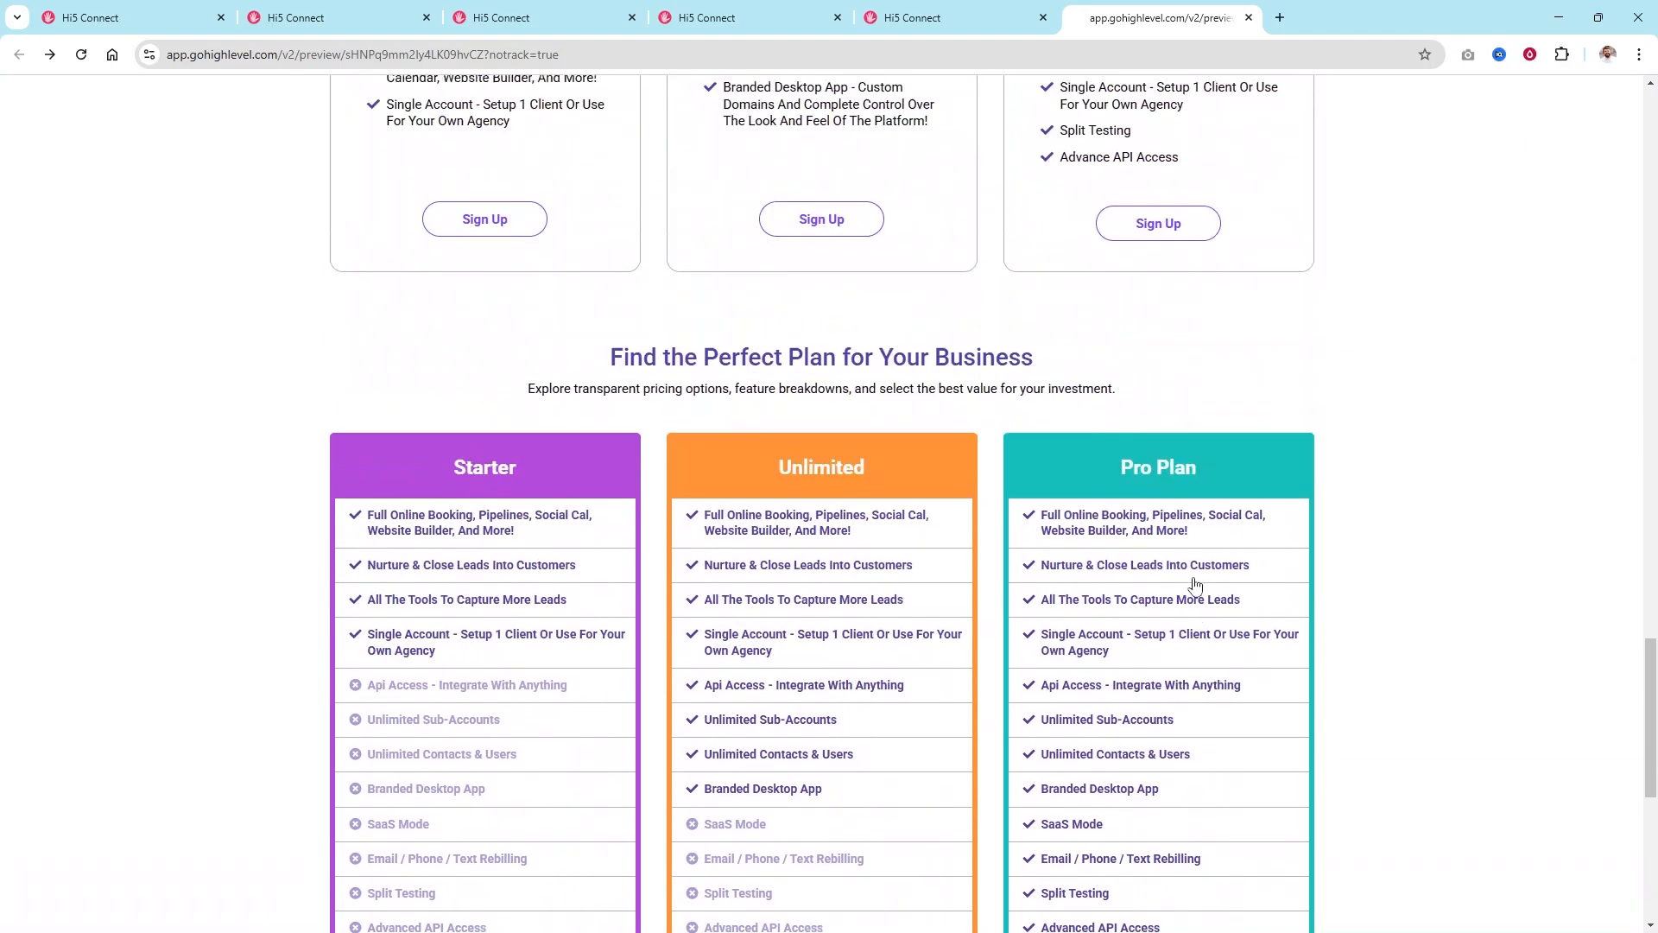
{"action": "scroll", "coordinate": [1188, 583], "scroll_direction": "up", "scroll_amount": 3}
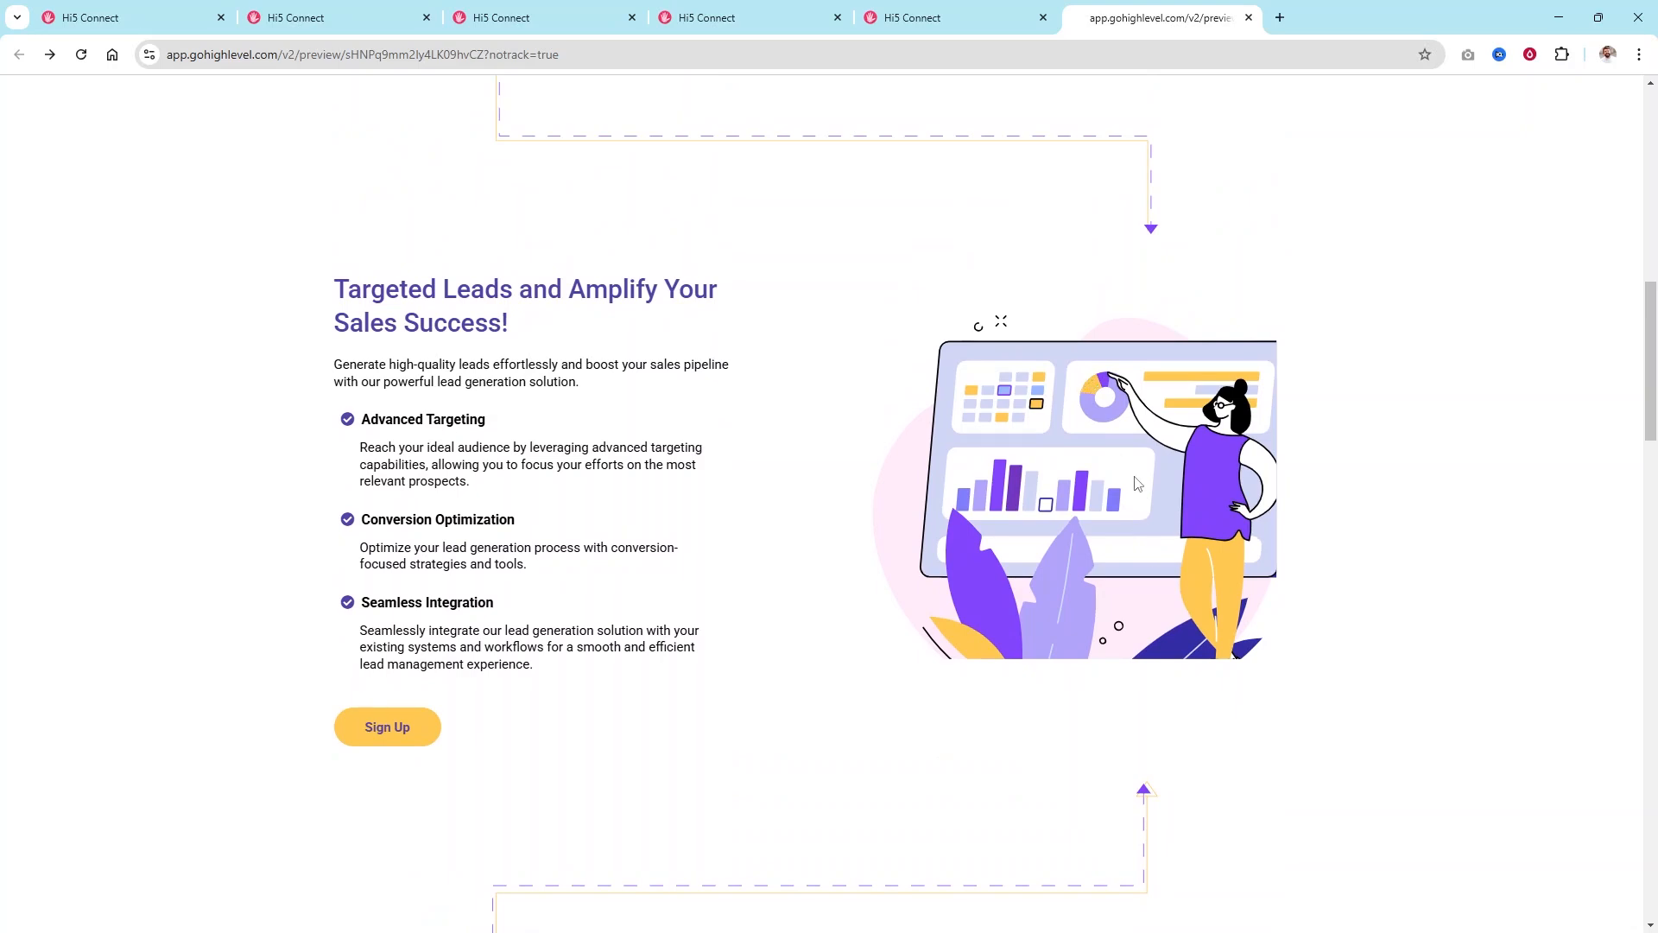
{"action": "scroll", "coordinate": [1137, 484], "scroll_direction": "up", "scroll_amount": 10}
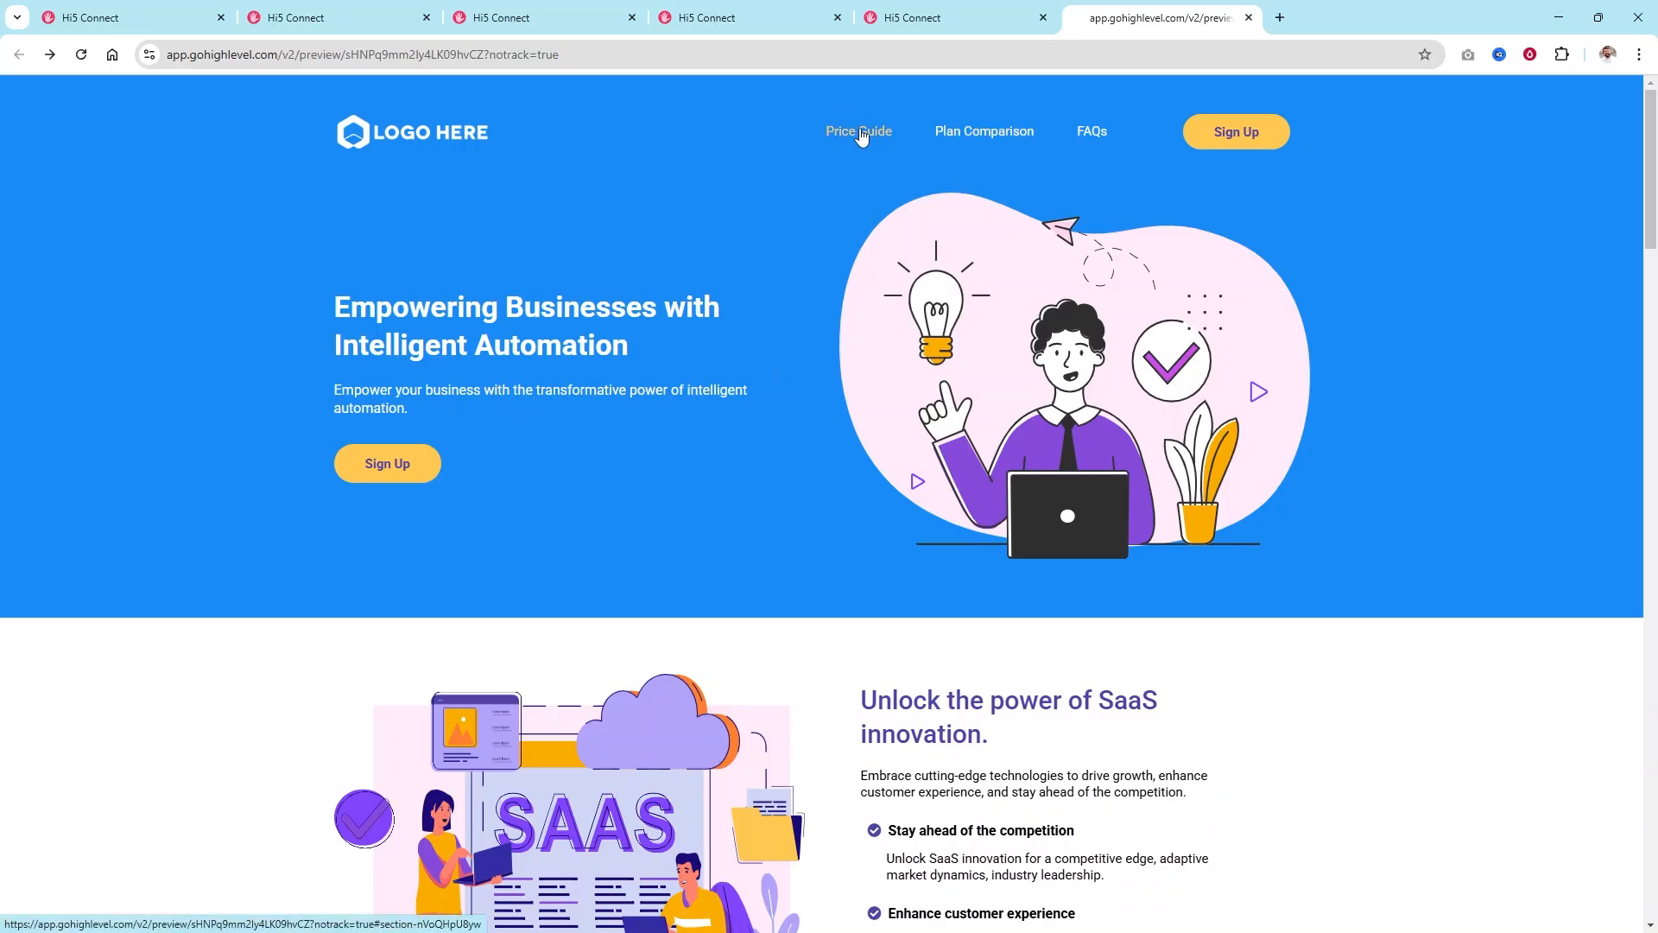
Verify the Price Guide, FAQs and Plan Comparison nav links jump to their sections.
{"action": "left_click", "coordinate": [983, 137]}
{"action": "scroll", "coordinate": [740, 203], "scroll_direction": "down", "scroll_amount": 3}
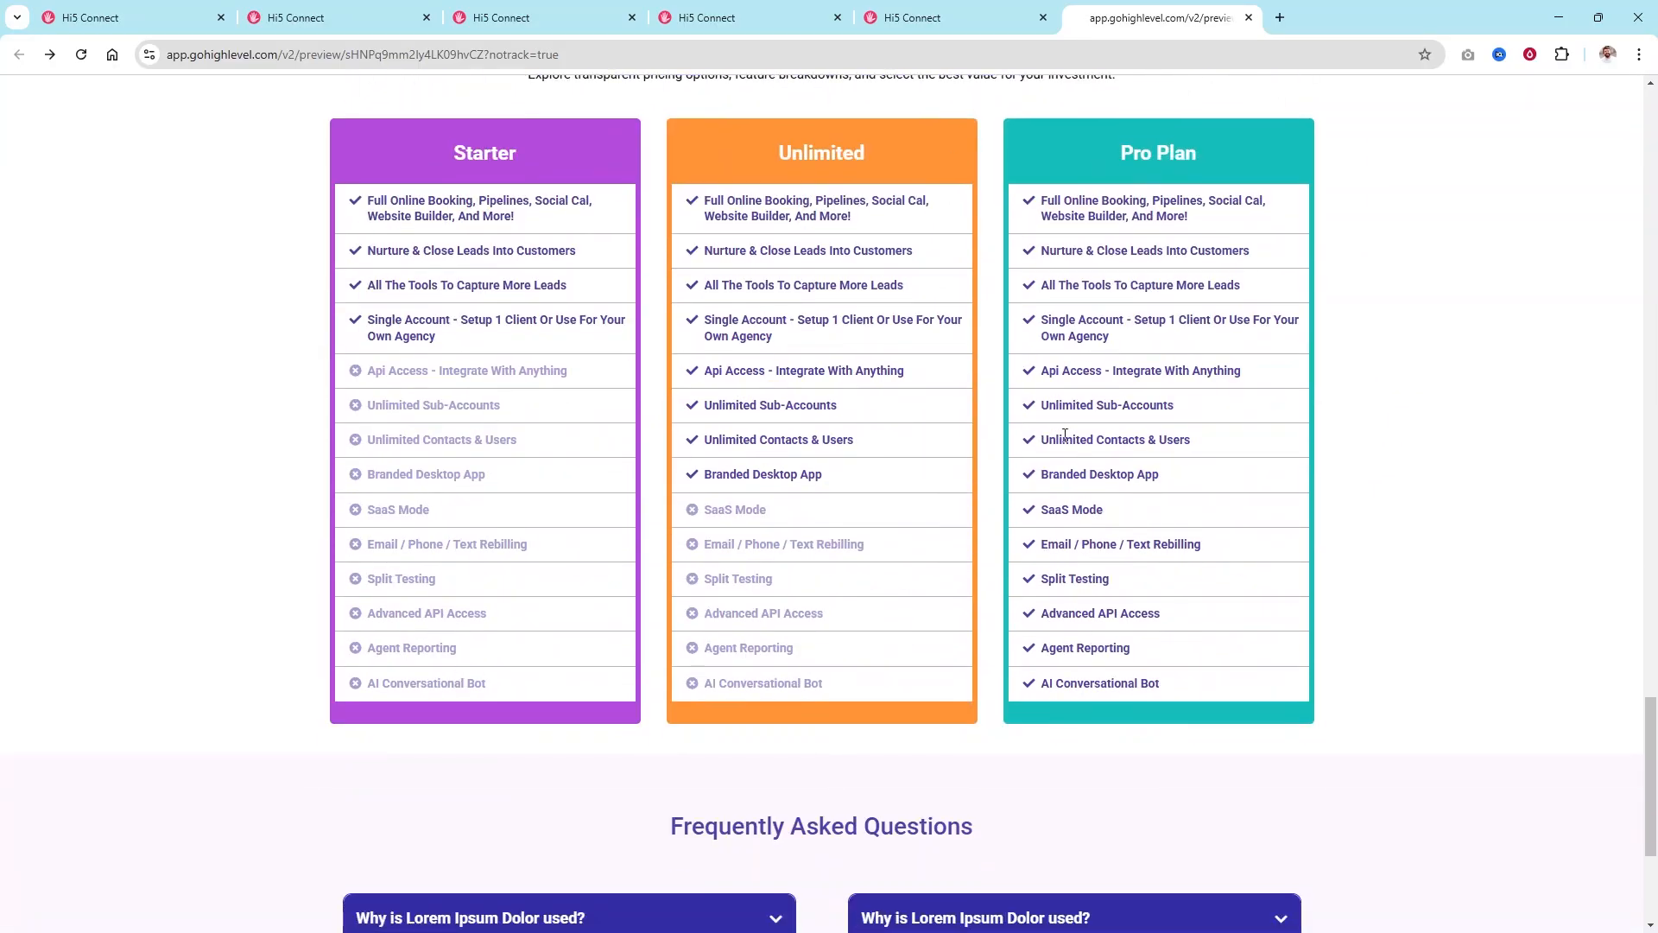
{"action": "scroll", "coordinate": [919, 193], "scroll_direction": "up", "scroll_amount": 20}
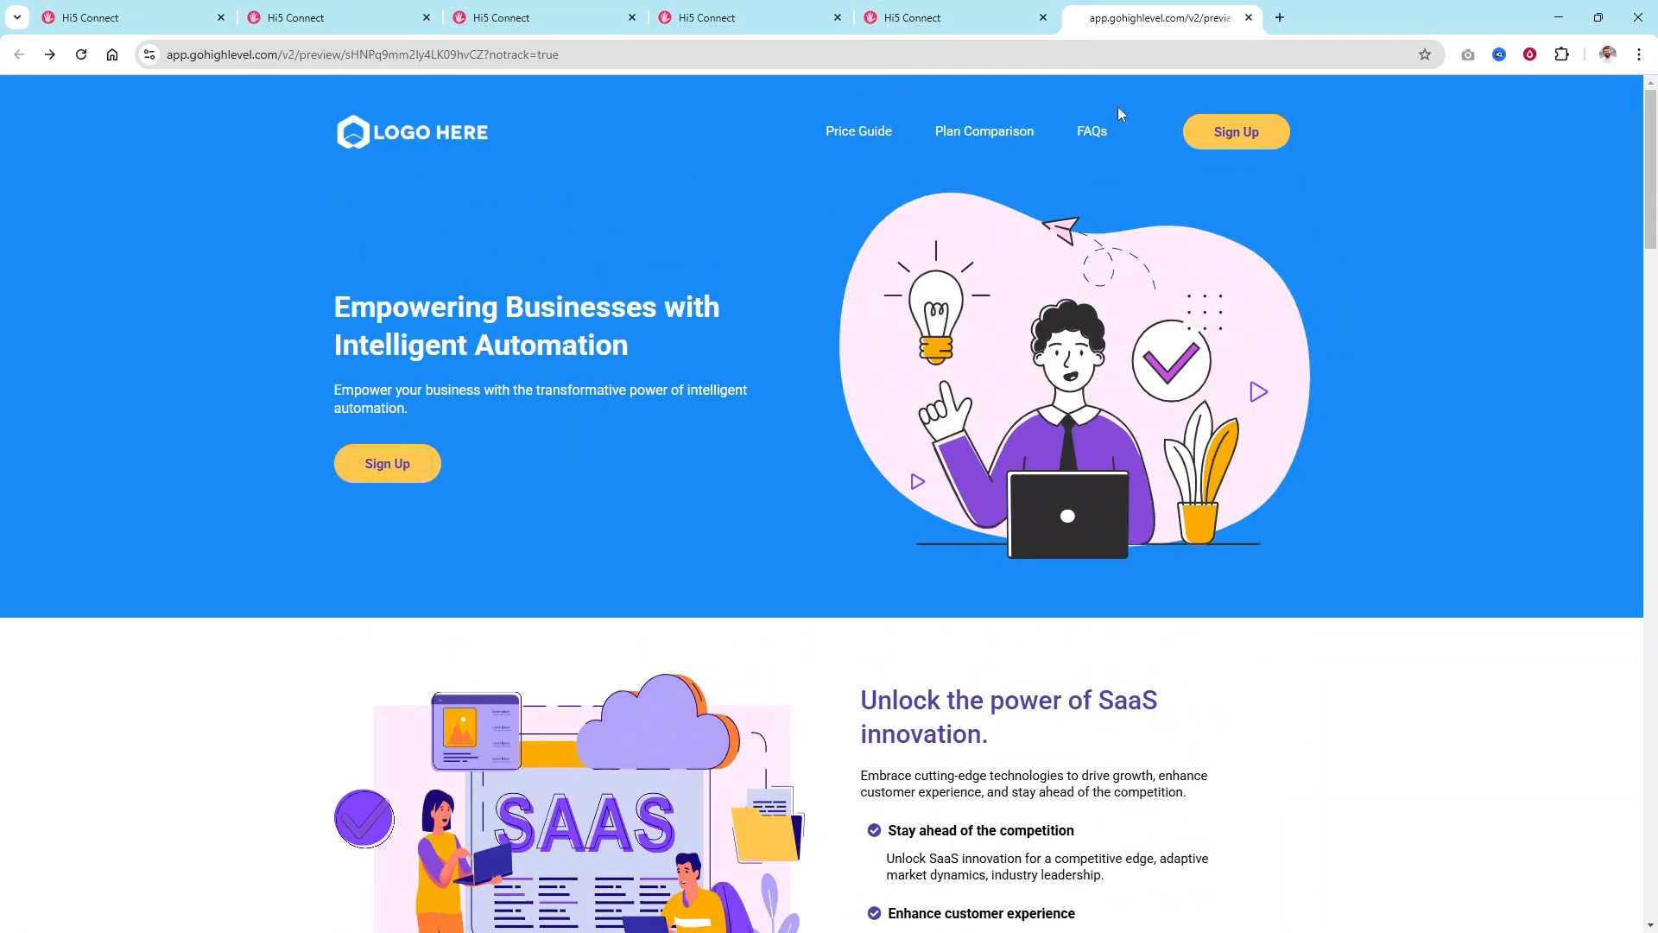
{"action": "left_click", "coordinate": [1092, 131]}
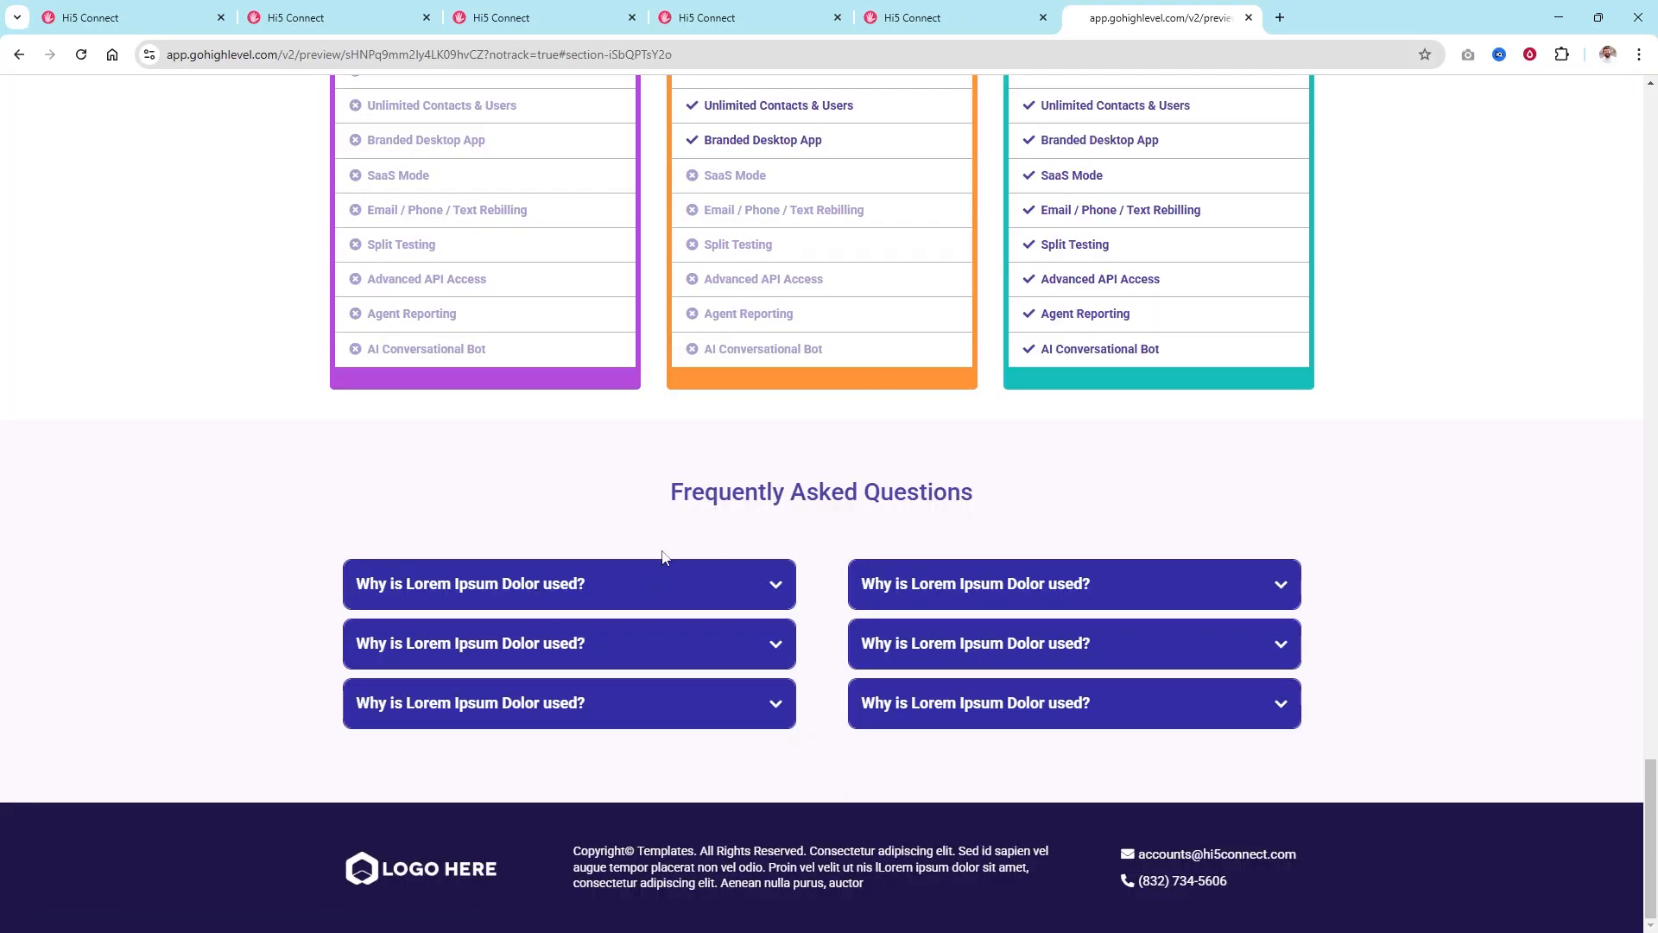
{"action": "scroll", "coordinate": [664, 556], "scroll_direction": "up", "scroll_amount": 20}
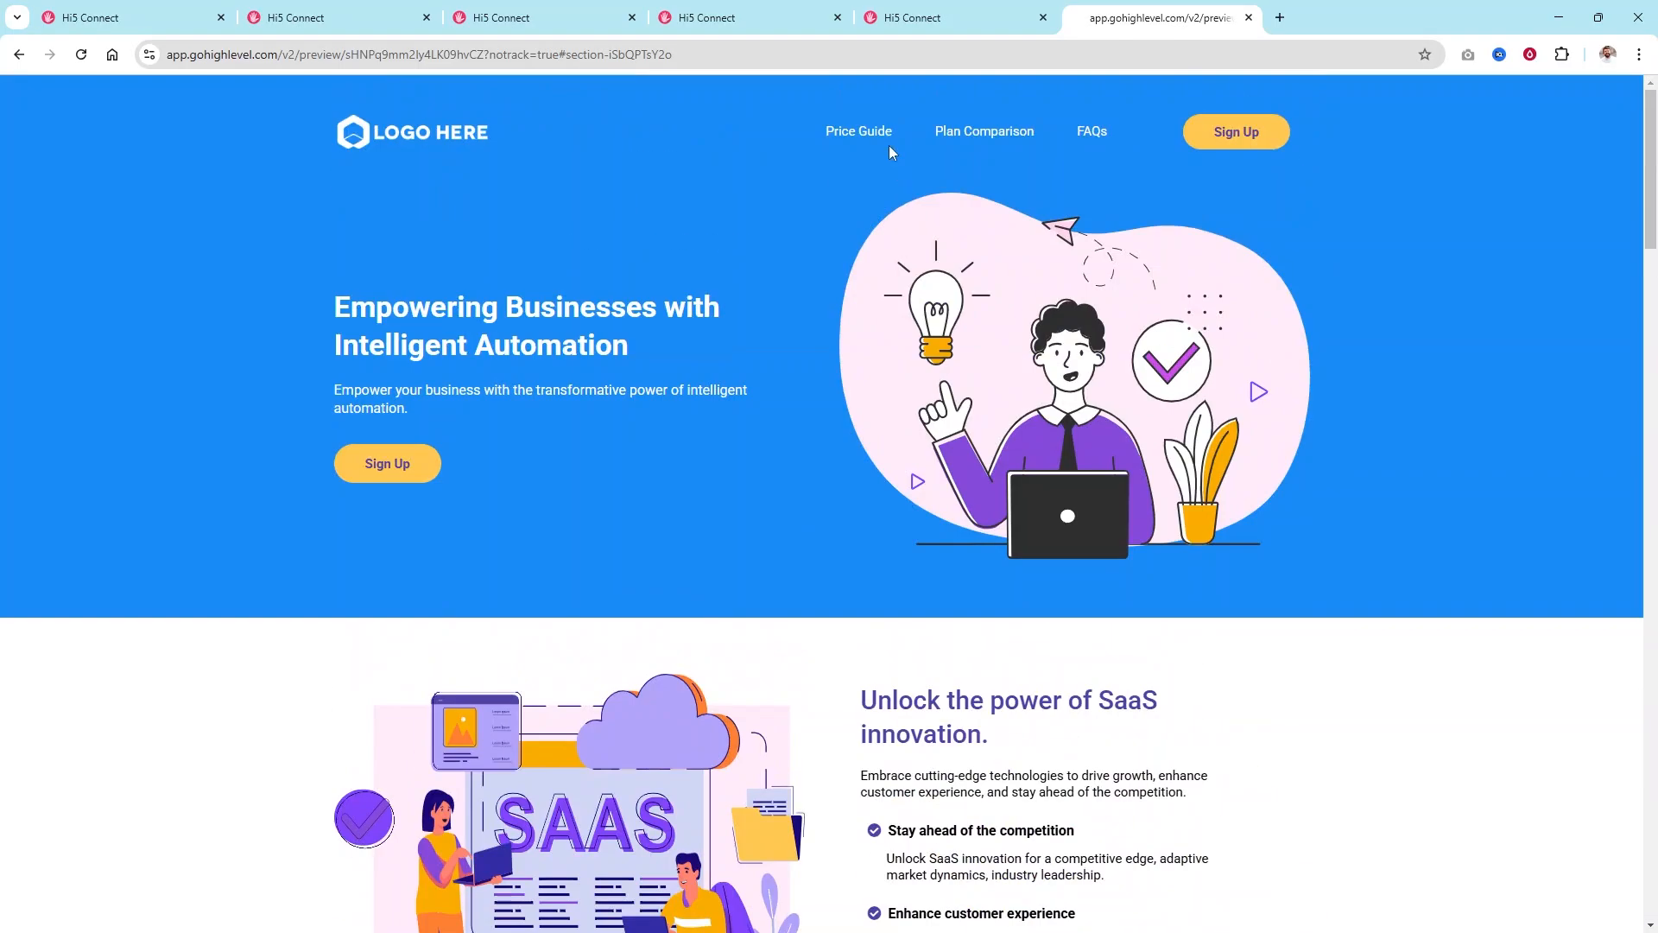
{"action": "left_click", "coordinate": [888, 130]}
{"action": "scroll", "coordinate": [926, 140], "scroll_direction": "up", "scroll_amount": 15}
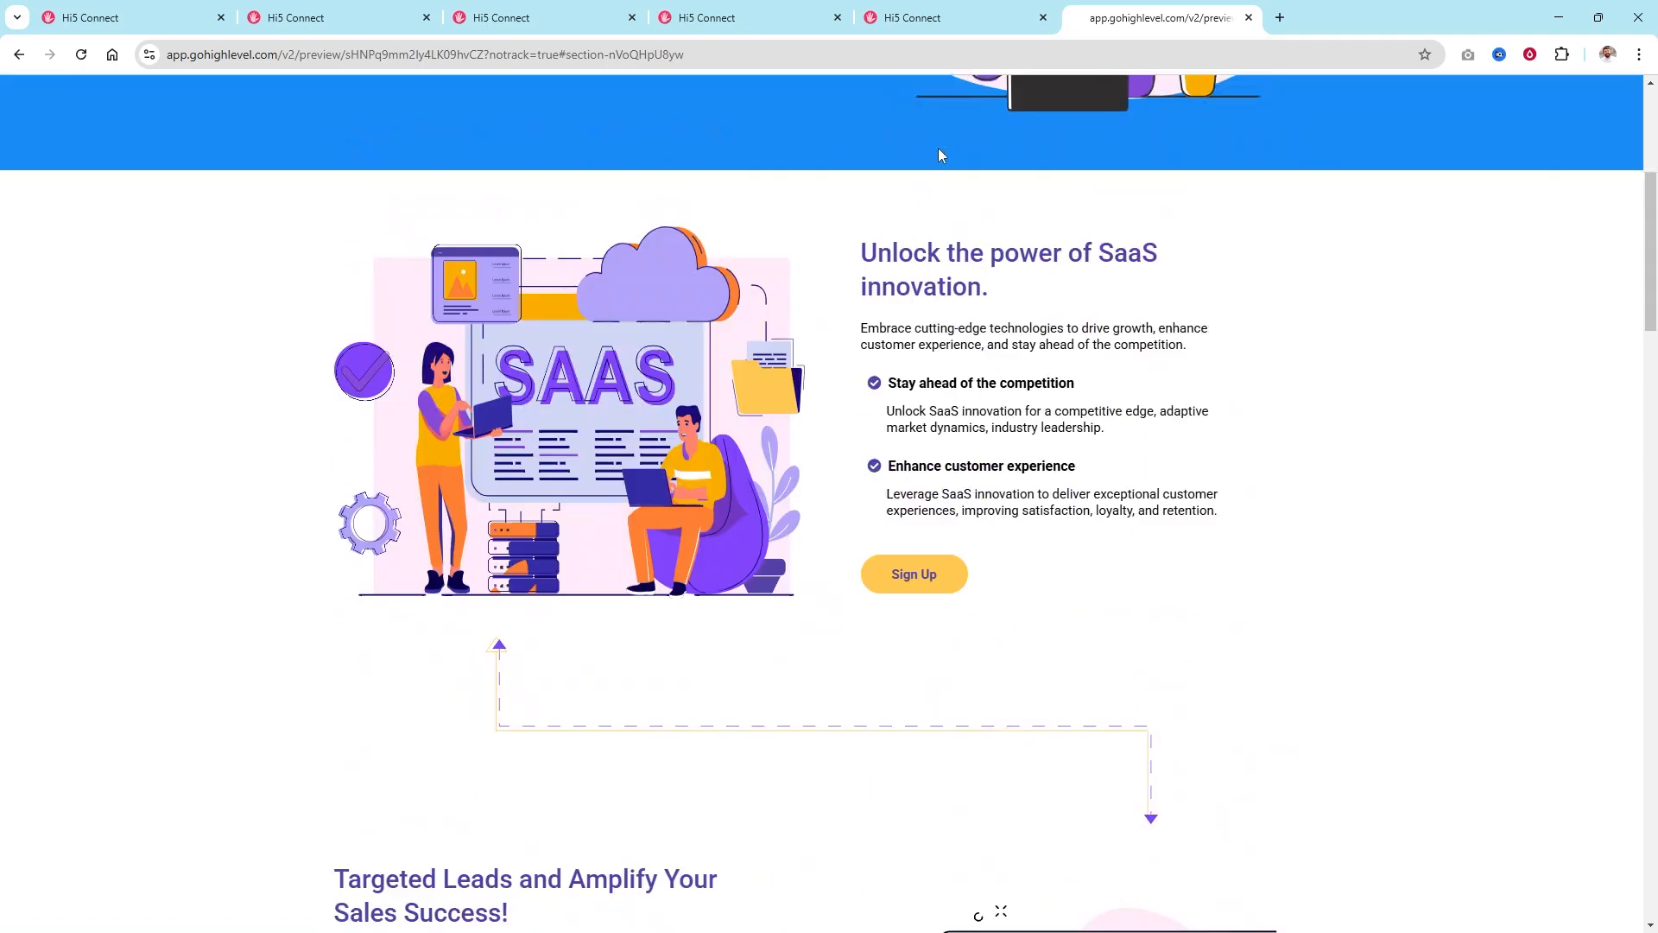
{"action": "left_click", "coordinate": [1010, 130]}
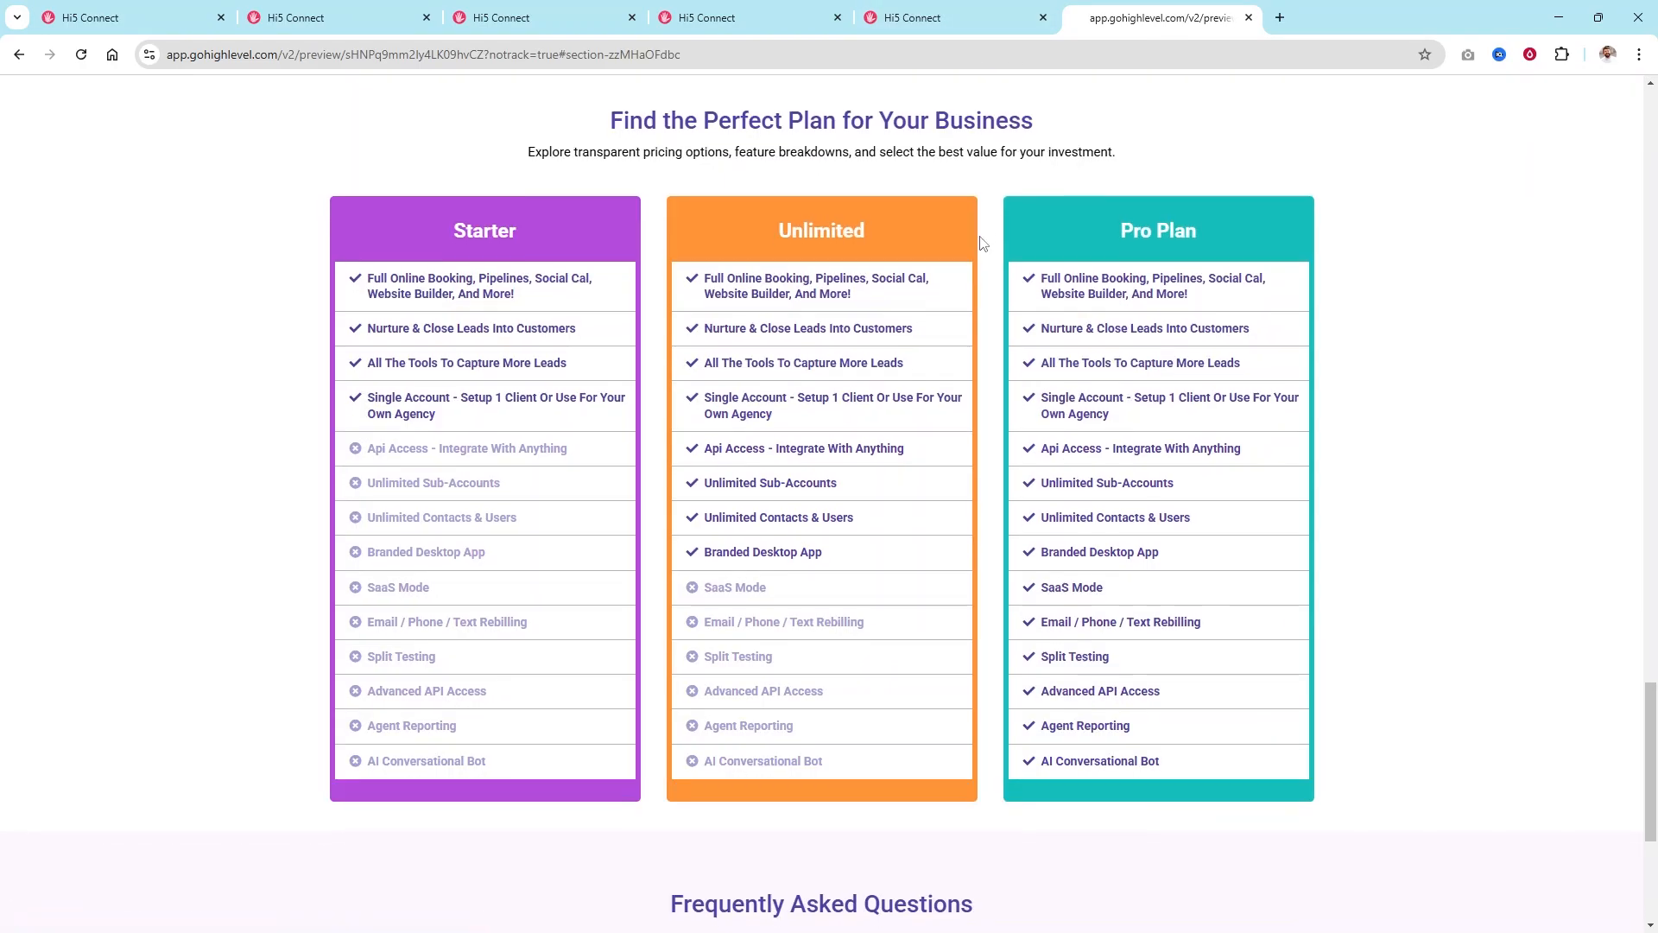
{"action": "scroll", "coordinate": [982, 246], "scroll_direction": "down", "scroll_amount": 5}
{"action": "scroll", "coordinate": [981, 248], "scroll_direction": "up", "scroll_amount": 20}
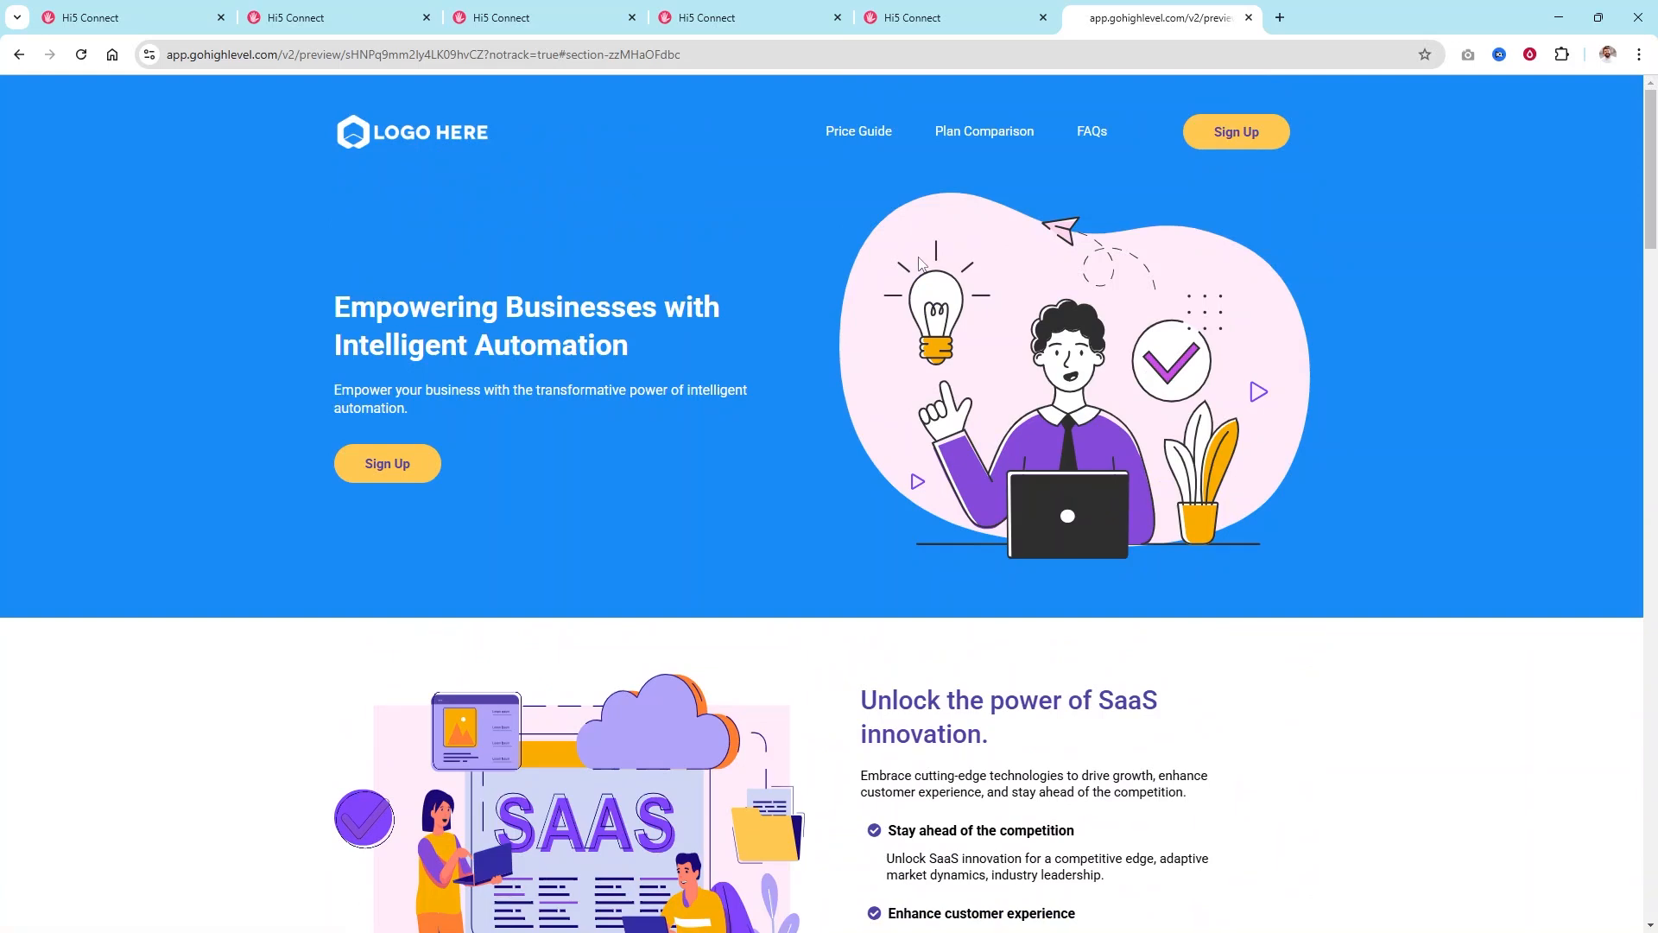
Return to the SaaS Sales funnel tab showing the Thank You step.
{"action": "left_click", "coordinate": [916, 18]}
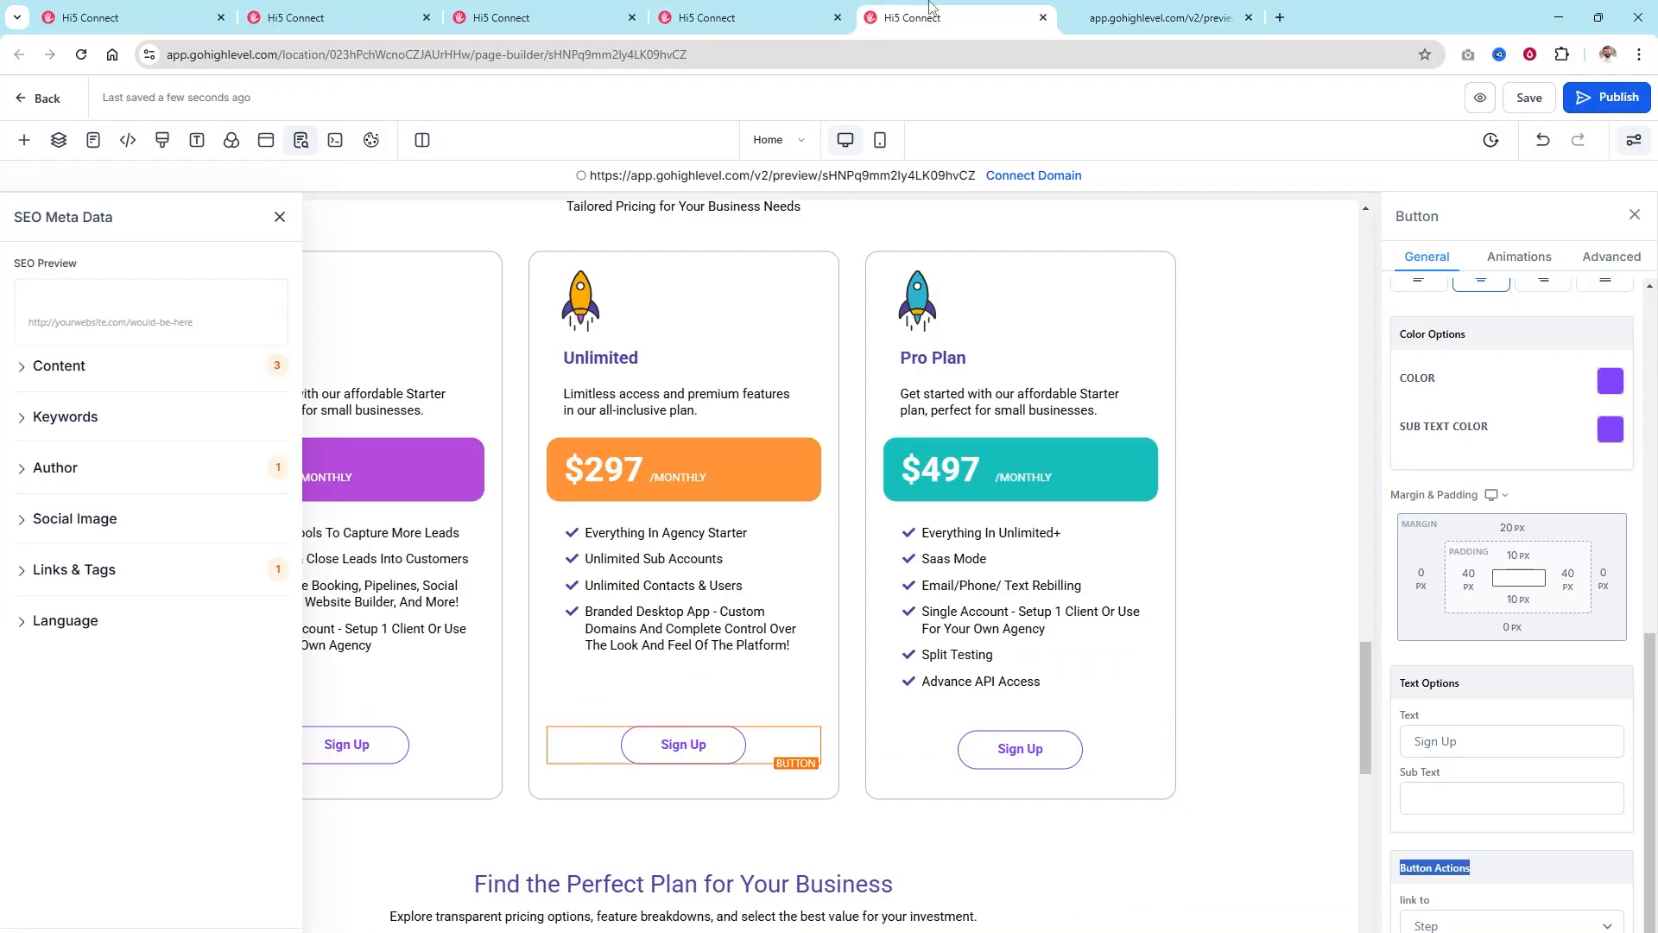
{"action": "left_click", "coordinate": [691, 17]}
{"action": "left_click", "coordinate": [534, 9]}
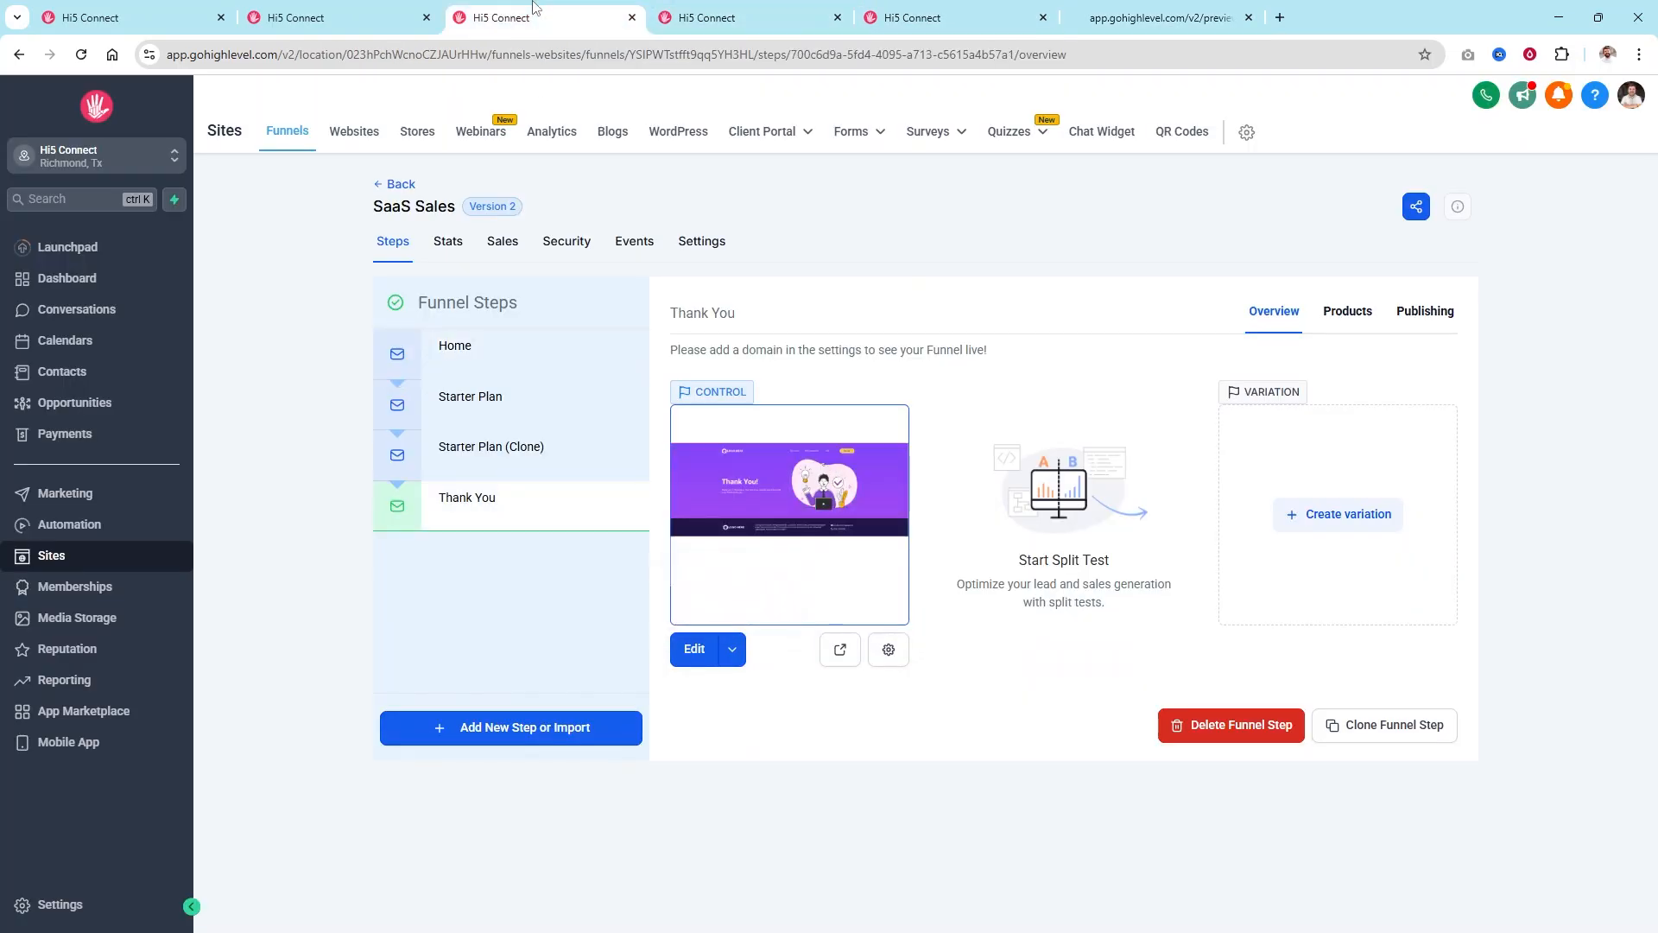
Load hi5connect.com in a new tab and open the Agent Attraction industry page.
{"action": "left_click", "coordinate": [1281, 17]}
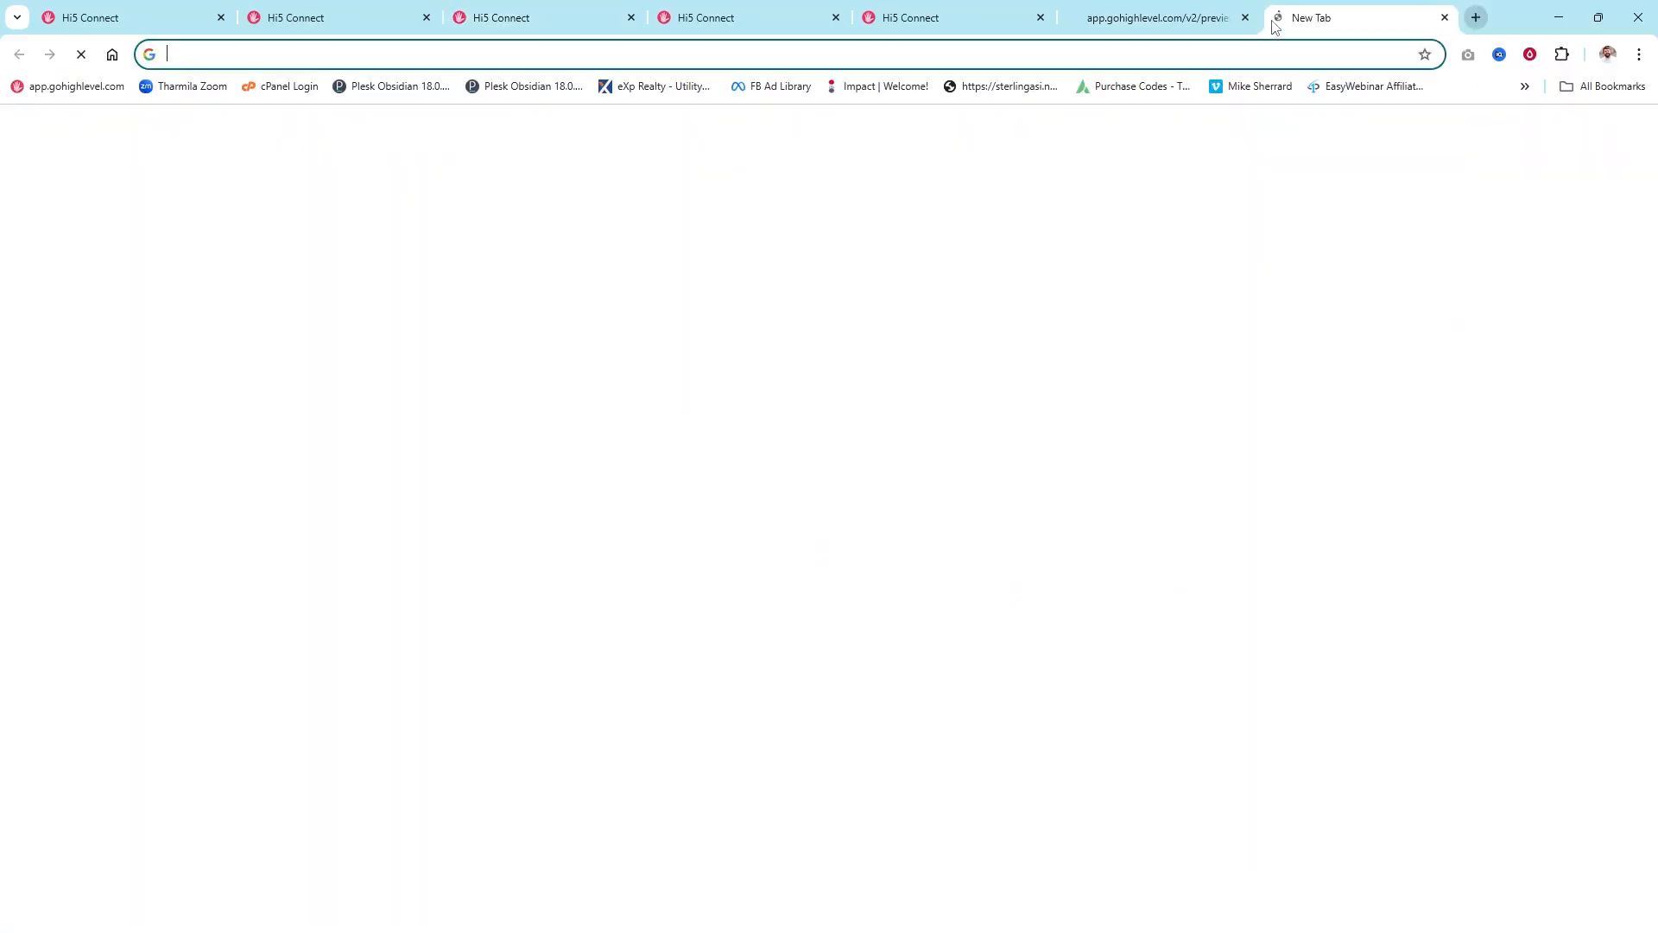
{"action": "type", "text": "hi5"}
{"action": "key", "text": "Return"}
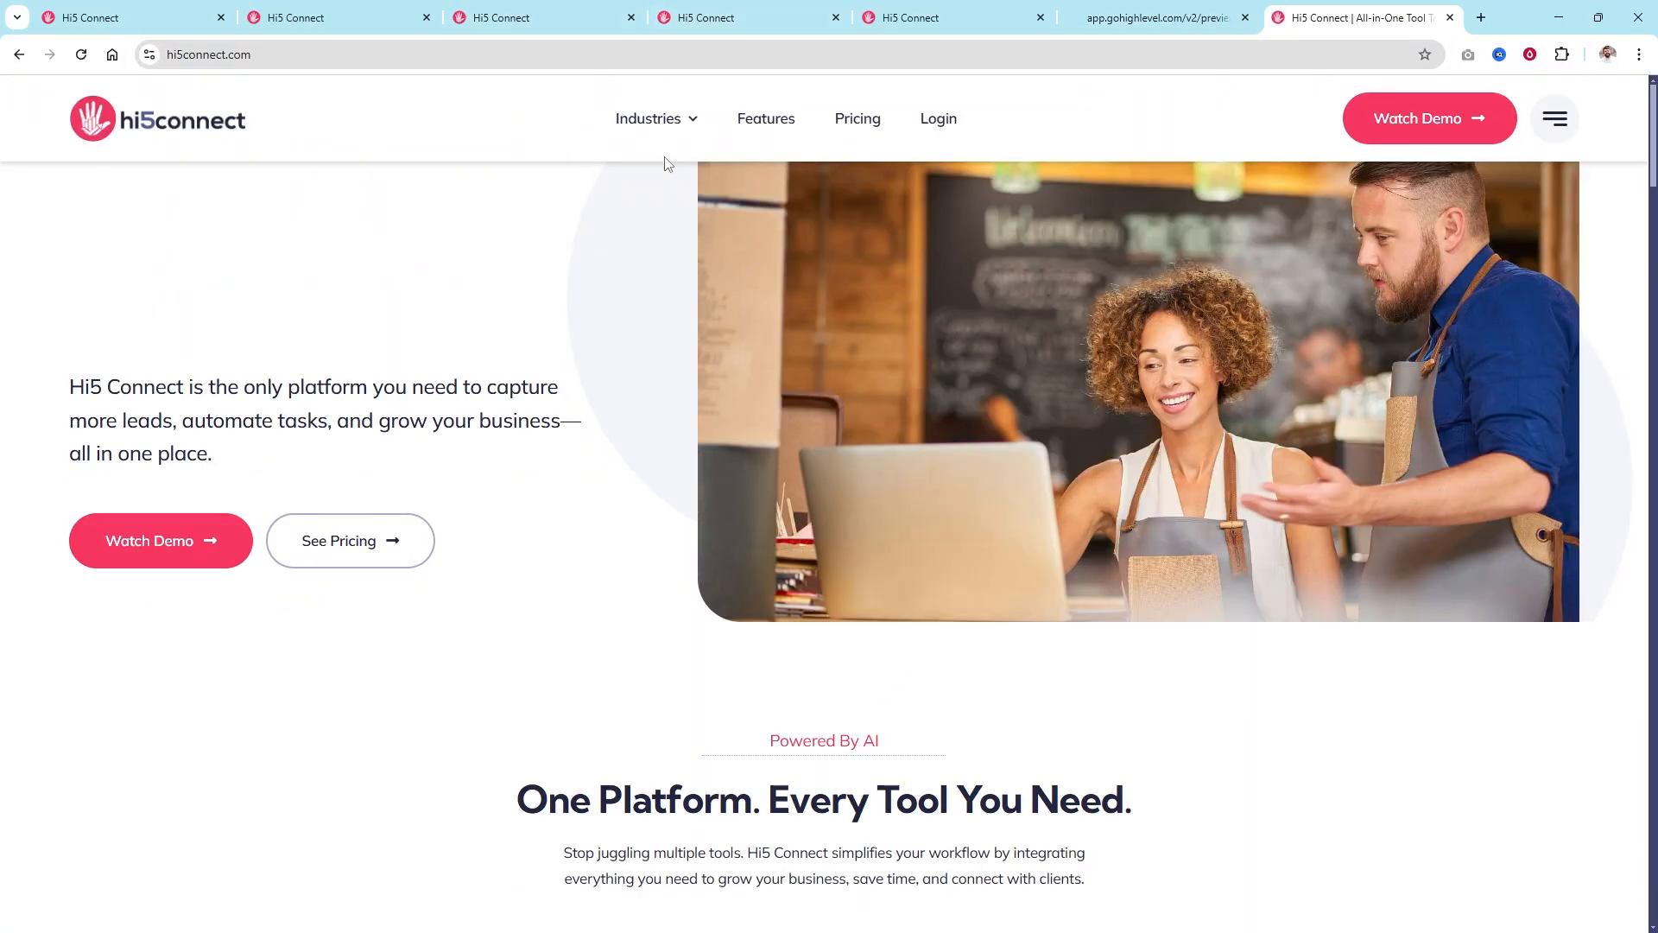
{"action": "mouse_move", "coordinate": [670, 122]}
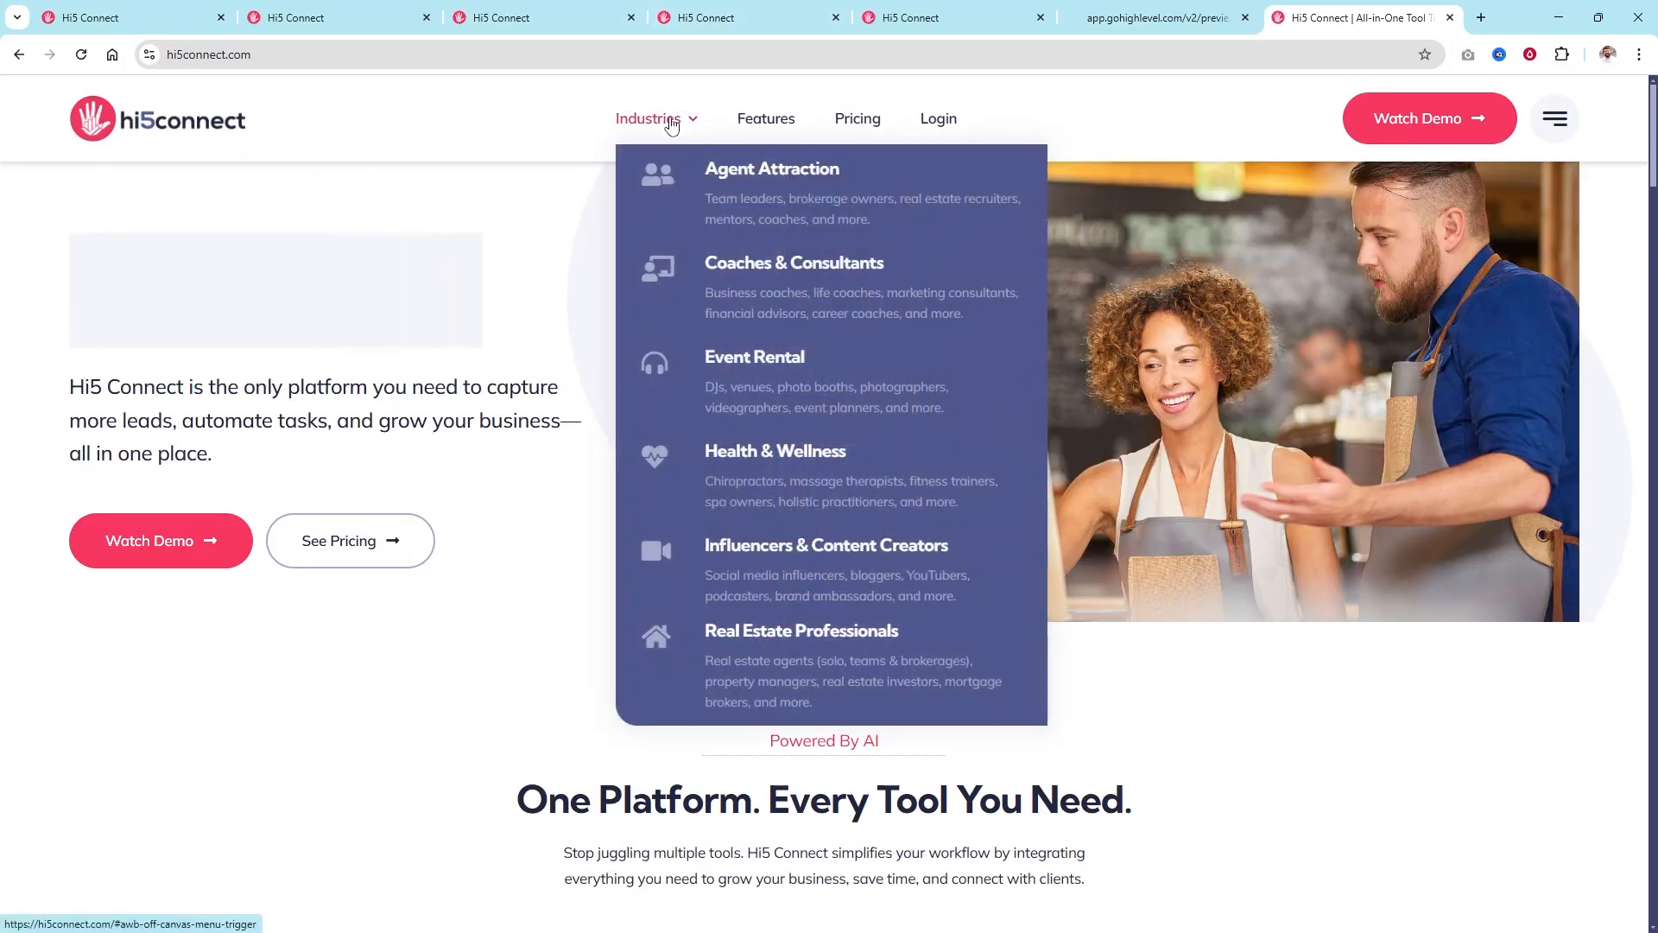
{"action": "left_click", "coordinate": [731, 170]}
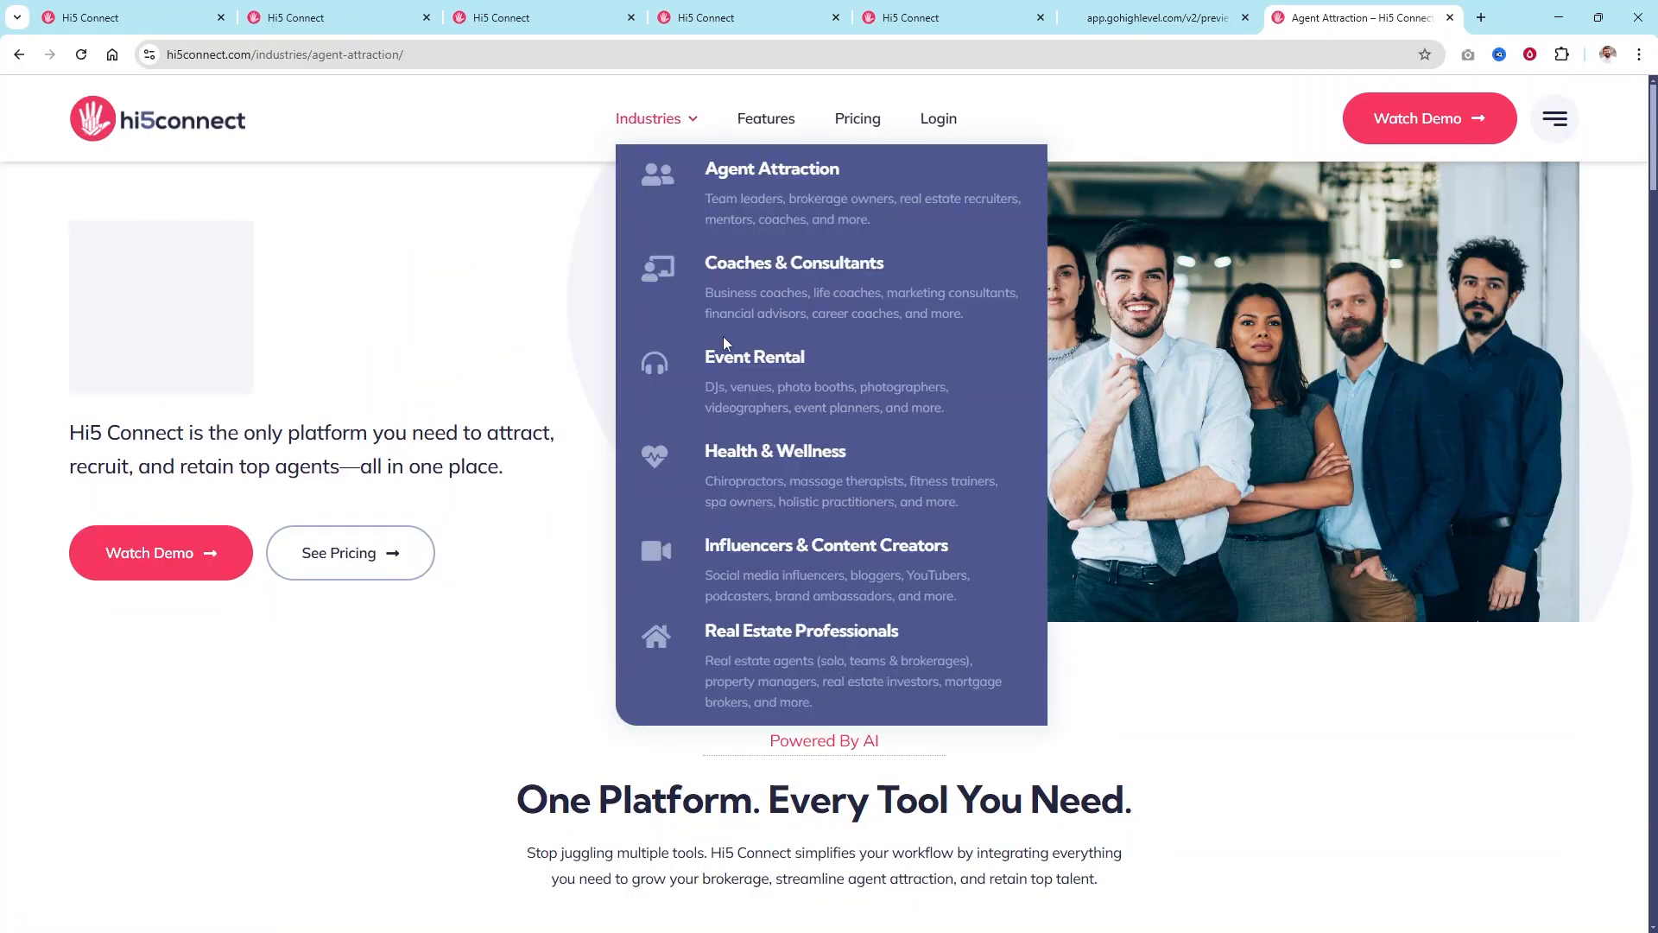
Start the Launch Plan checkout from the pricing section, then return to GoHighLevel.
{"action": "left_click", "coordinate": [367, 560]}
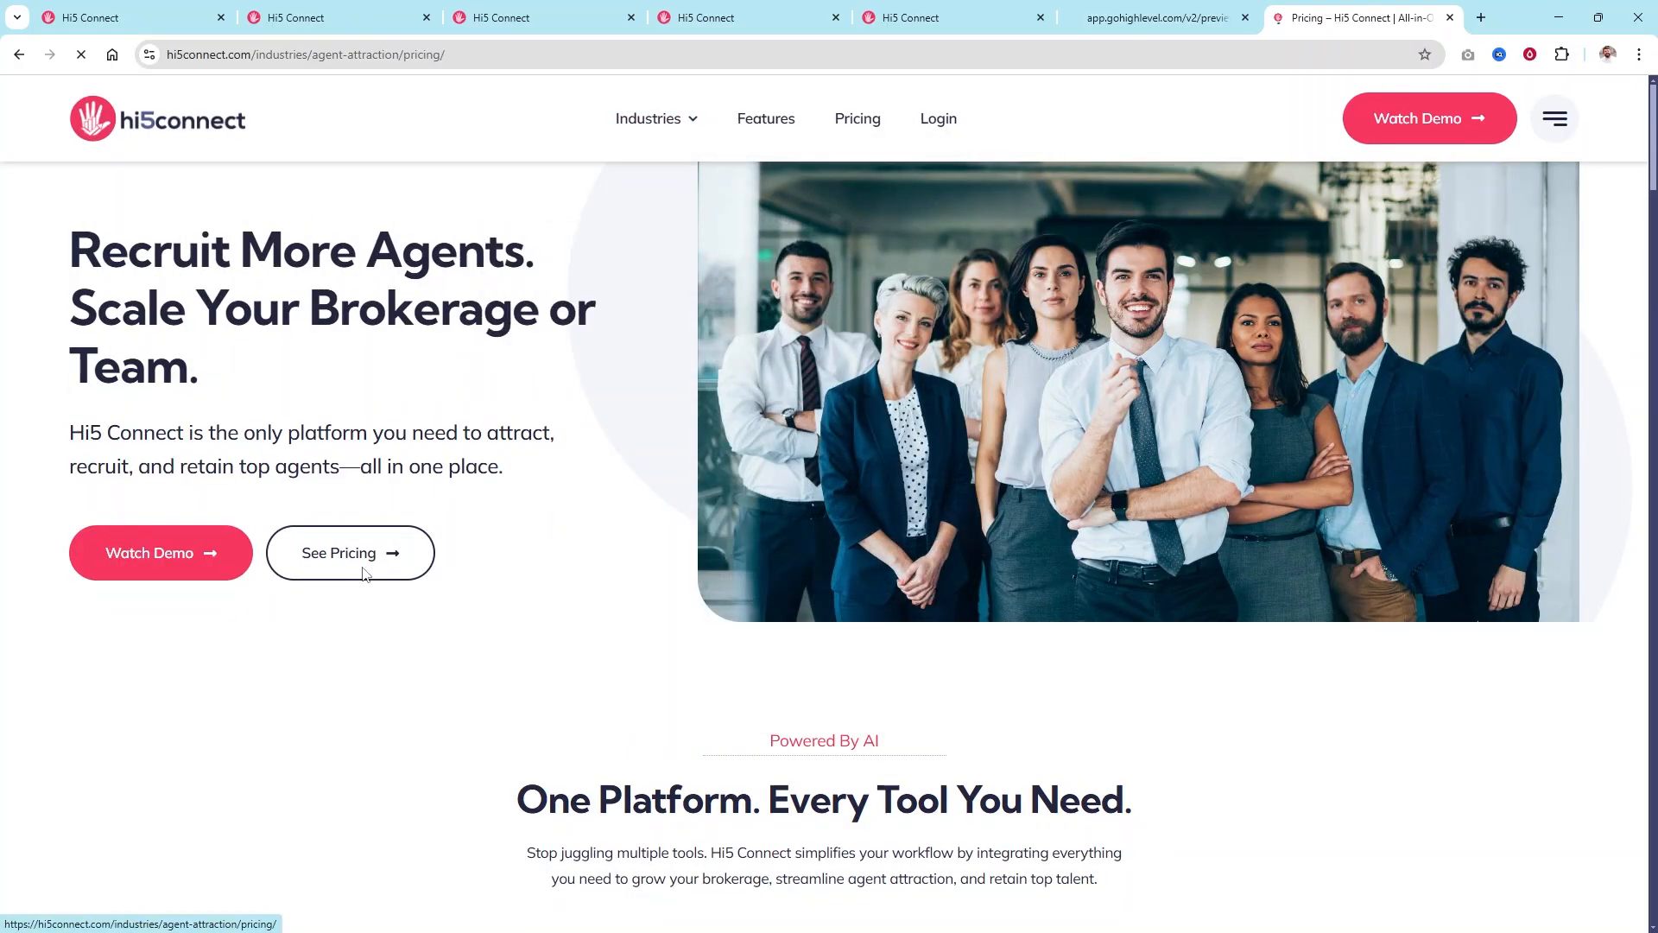
{"action": "scroll", "coordinate": [374, 530], "scroll_direction": "down", "scroll_amount": 5}
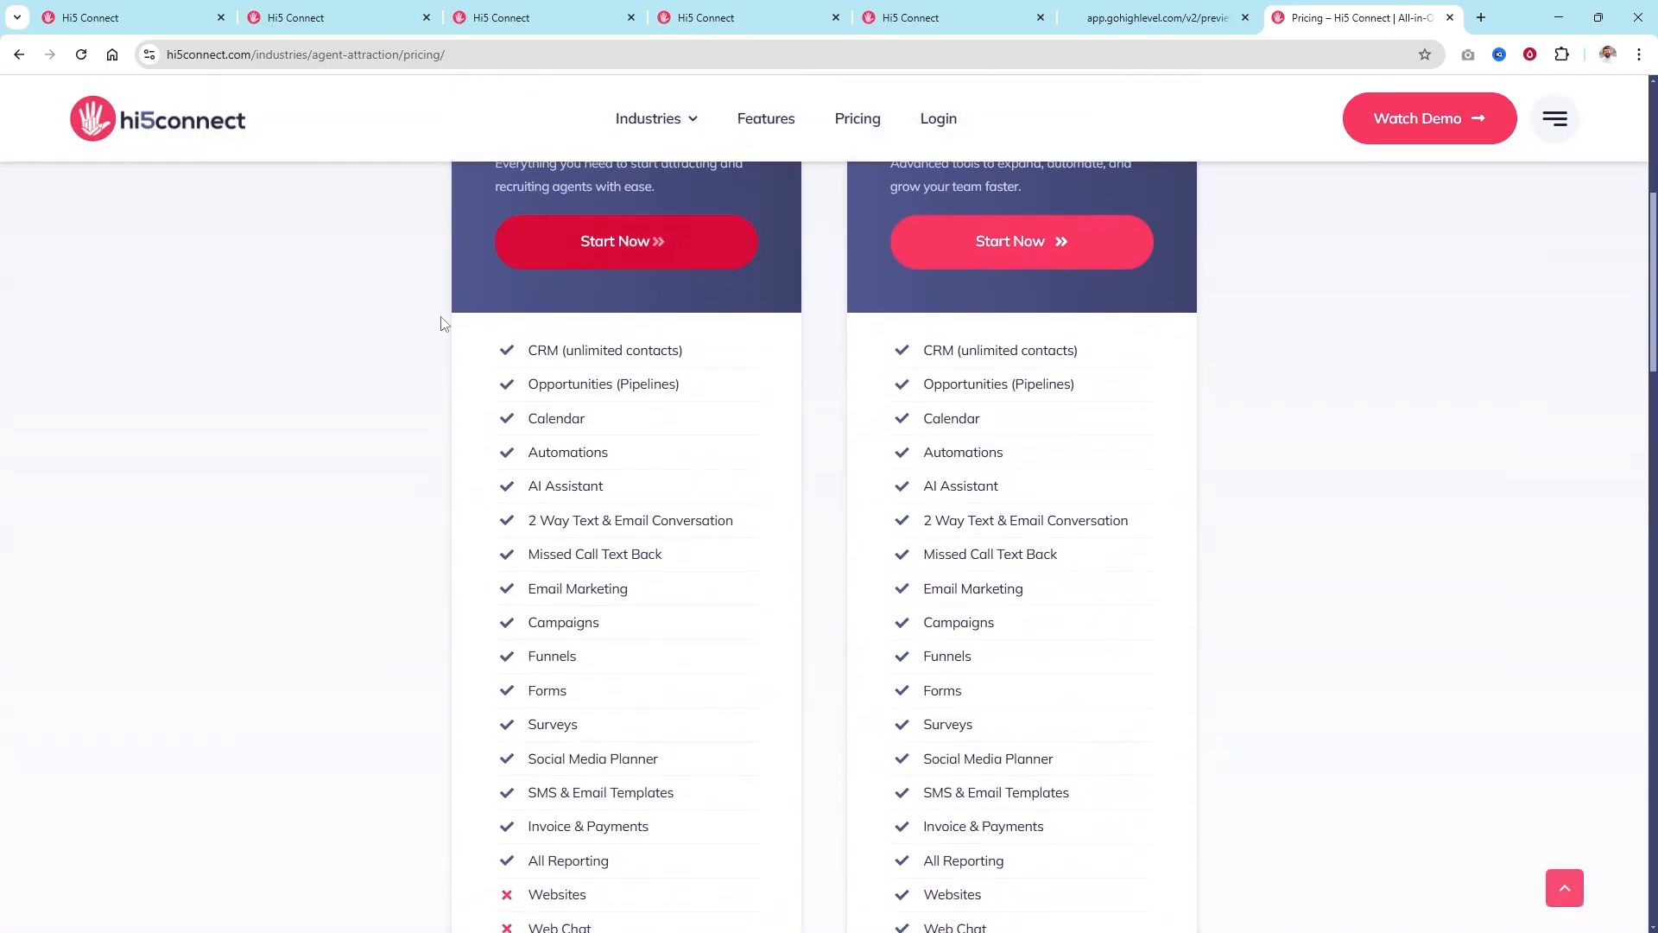
{"action": "scroll", "coordinate": [458, 306], "scroll_direction": "up", "scroll_amount": 3}
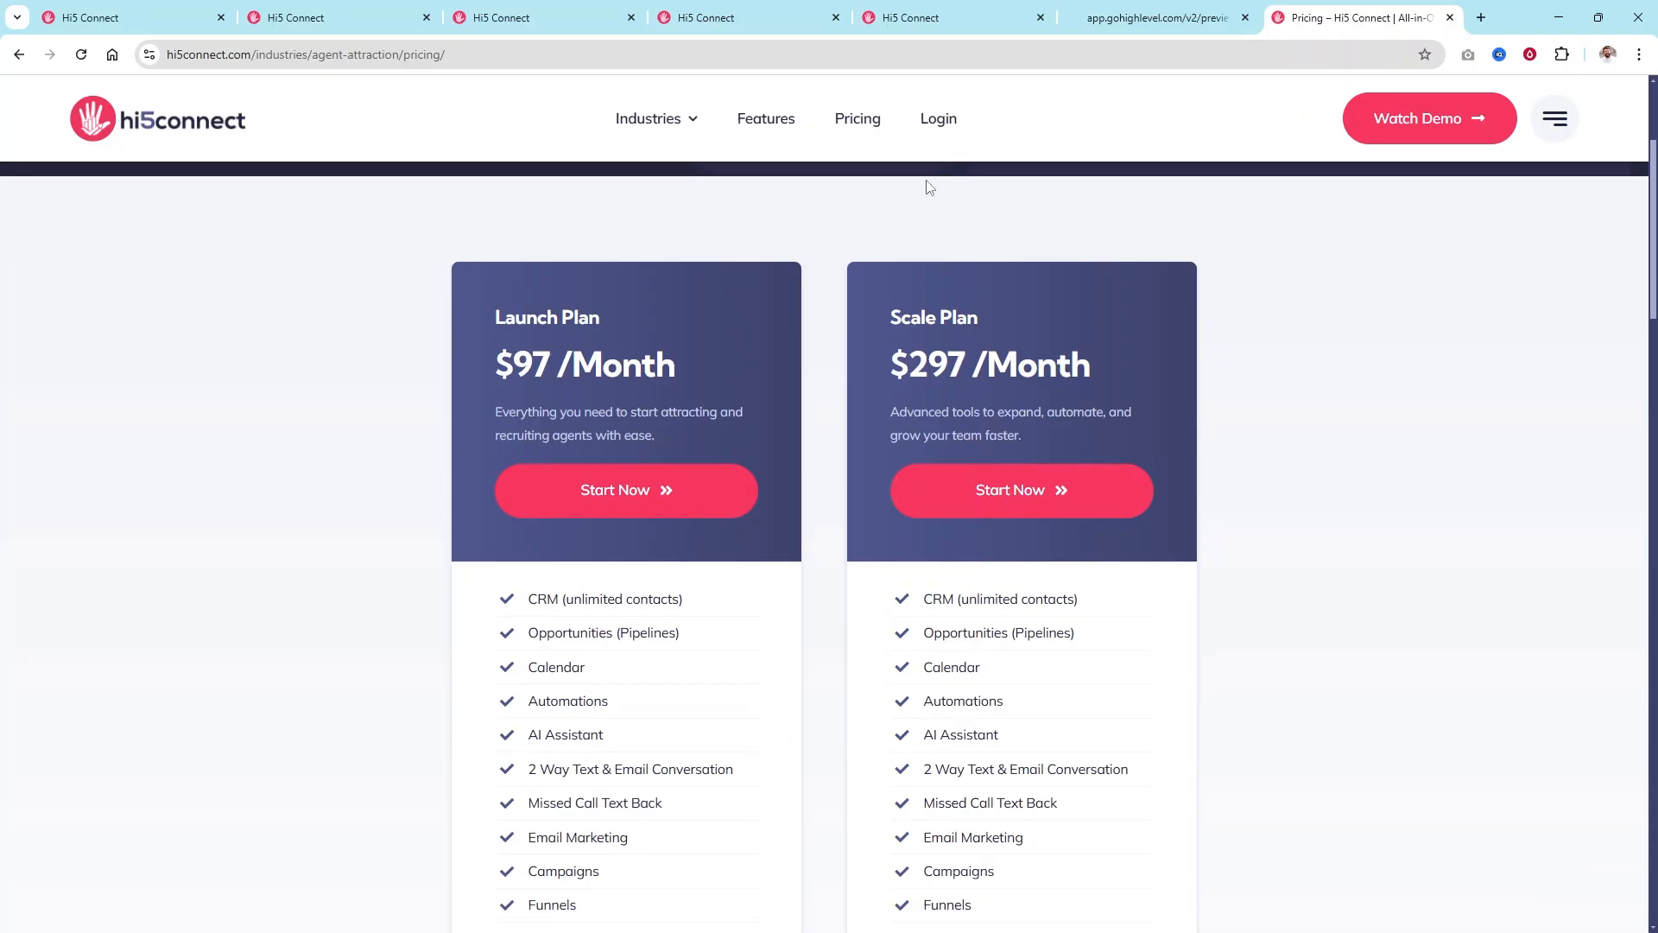
{"action": "left_click", "coordinate": [623, 489]}
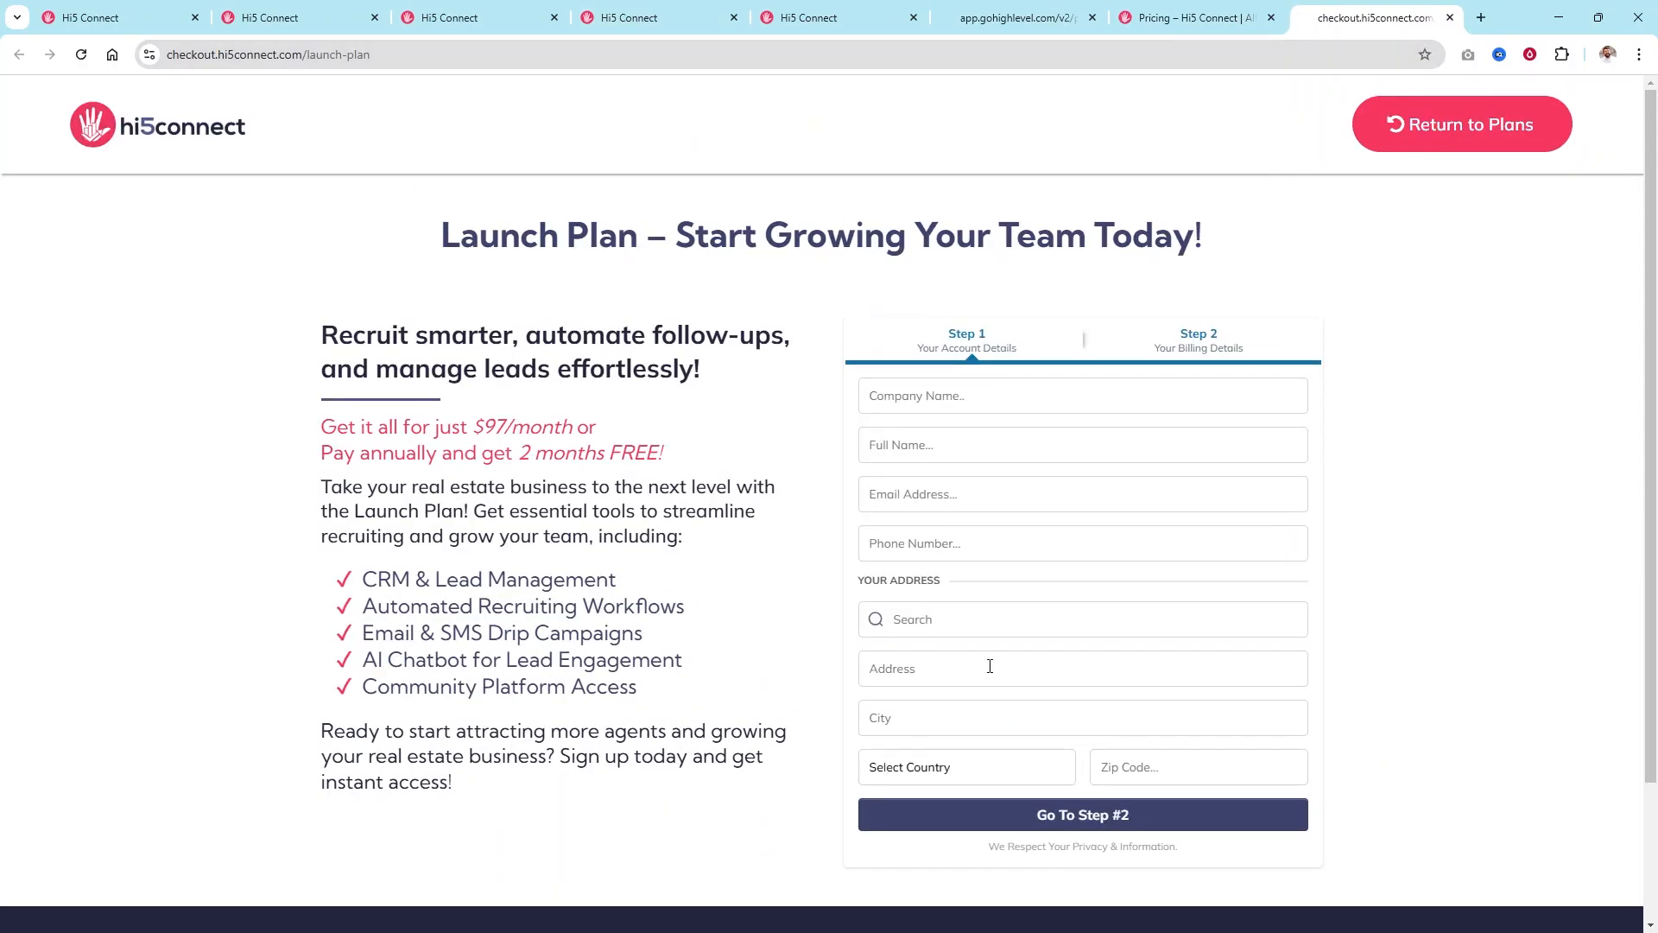
{"action": "left_click", "coordinate": [457, 17]}
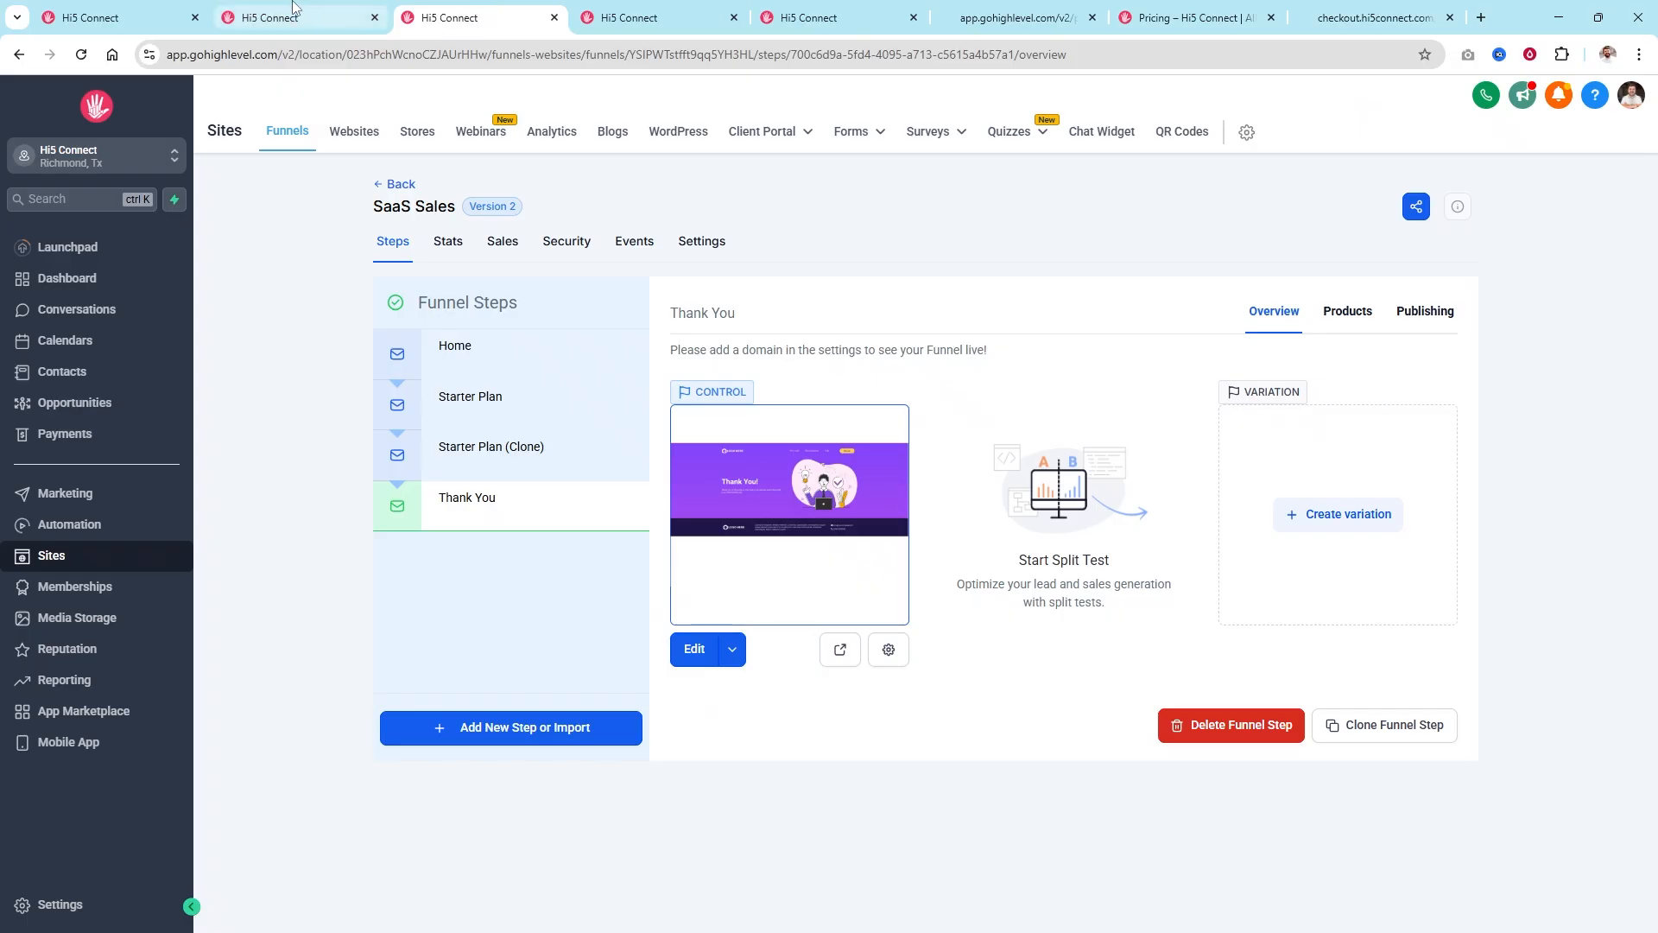
Open Agent Attraction Plans > Launch Plan funnel and review its products, Confirmation and Checkout steps.
{"action": "left_click", "coordinate": [402, 184]}
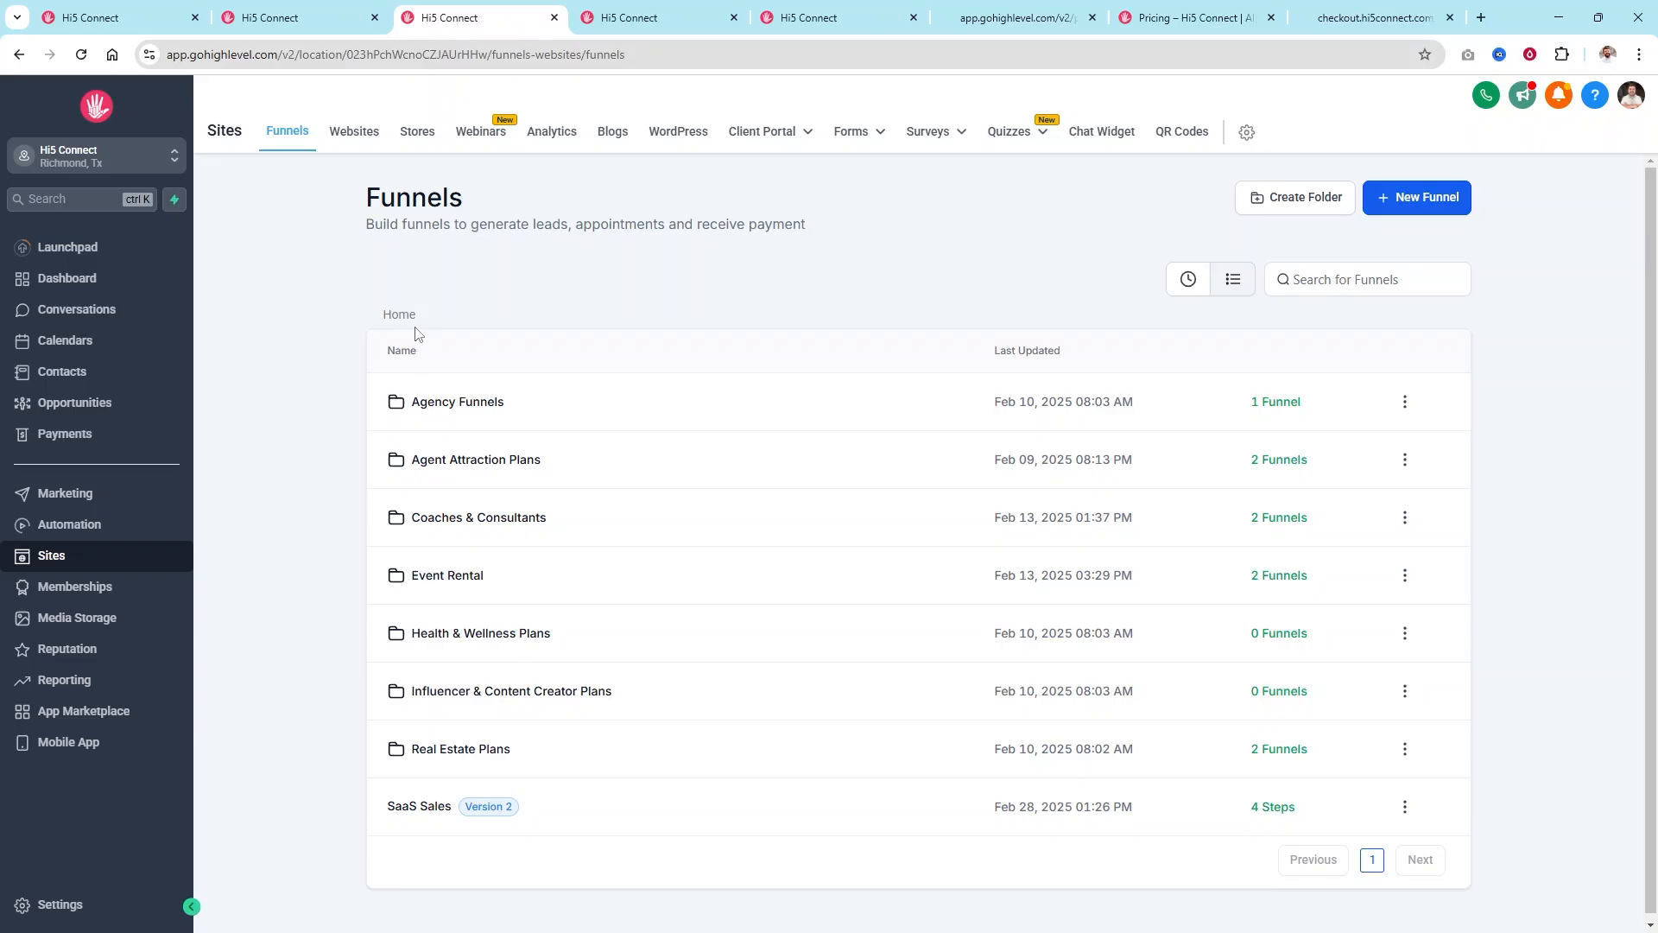
{"action": "left_click", "coordinate": [502, 469]}
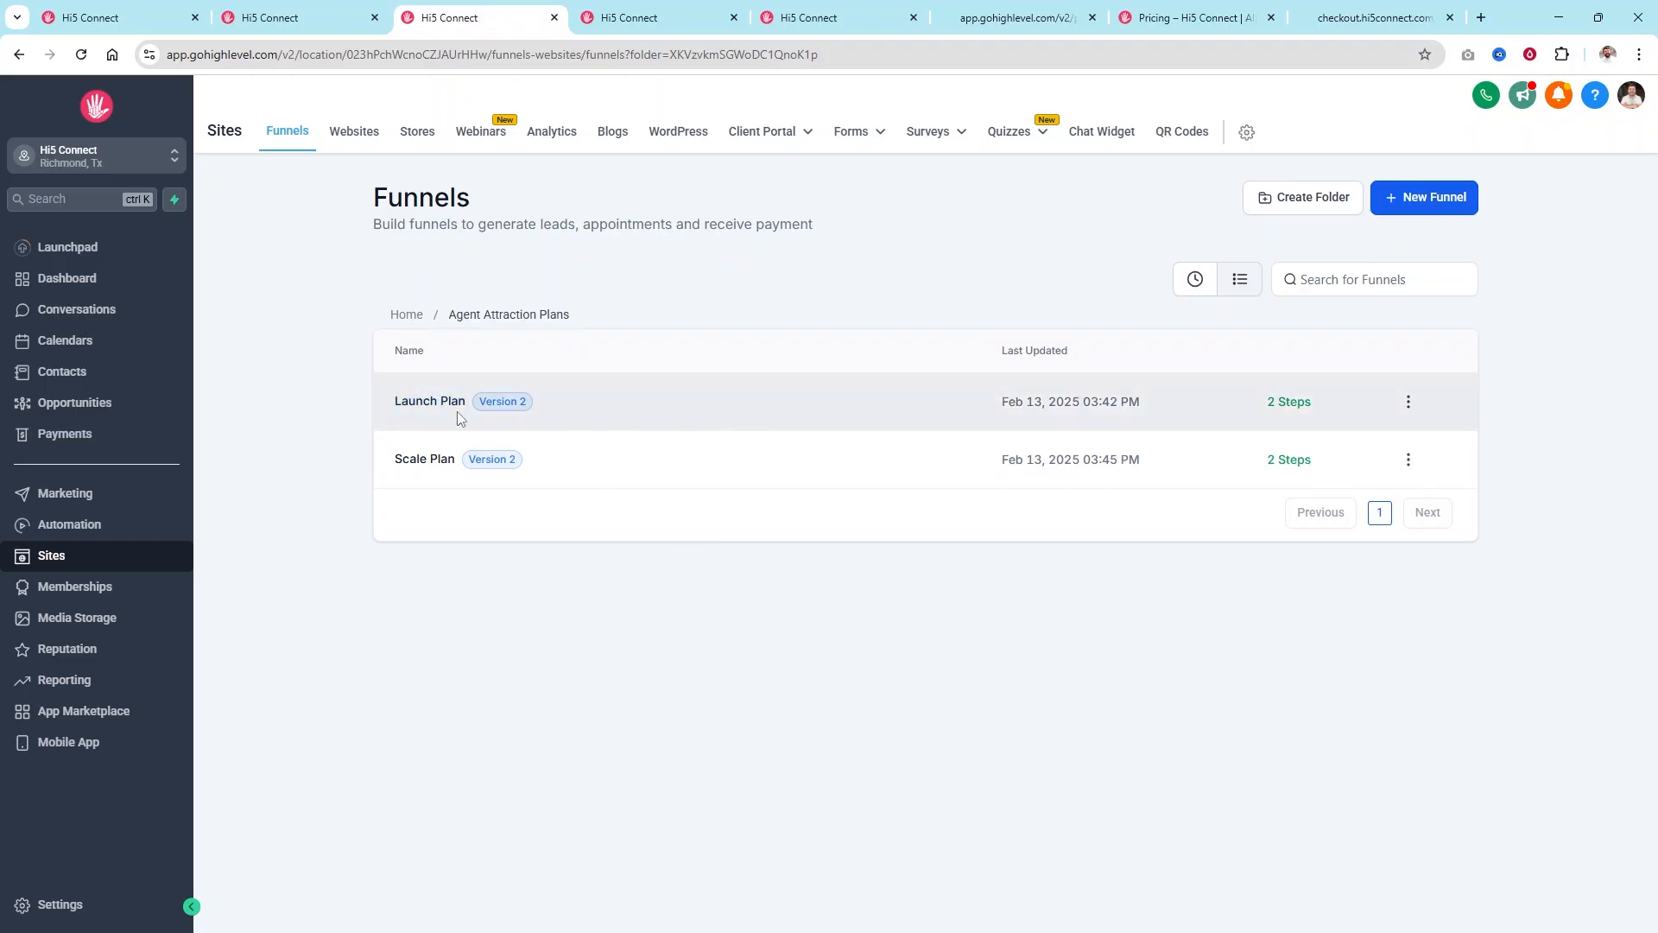
{"action": "left_click", "coordinate": [432, 401]}
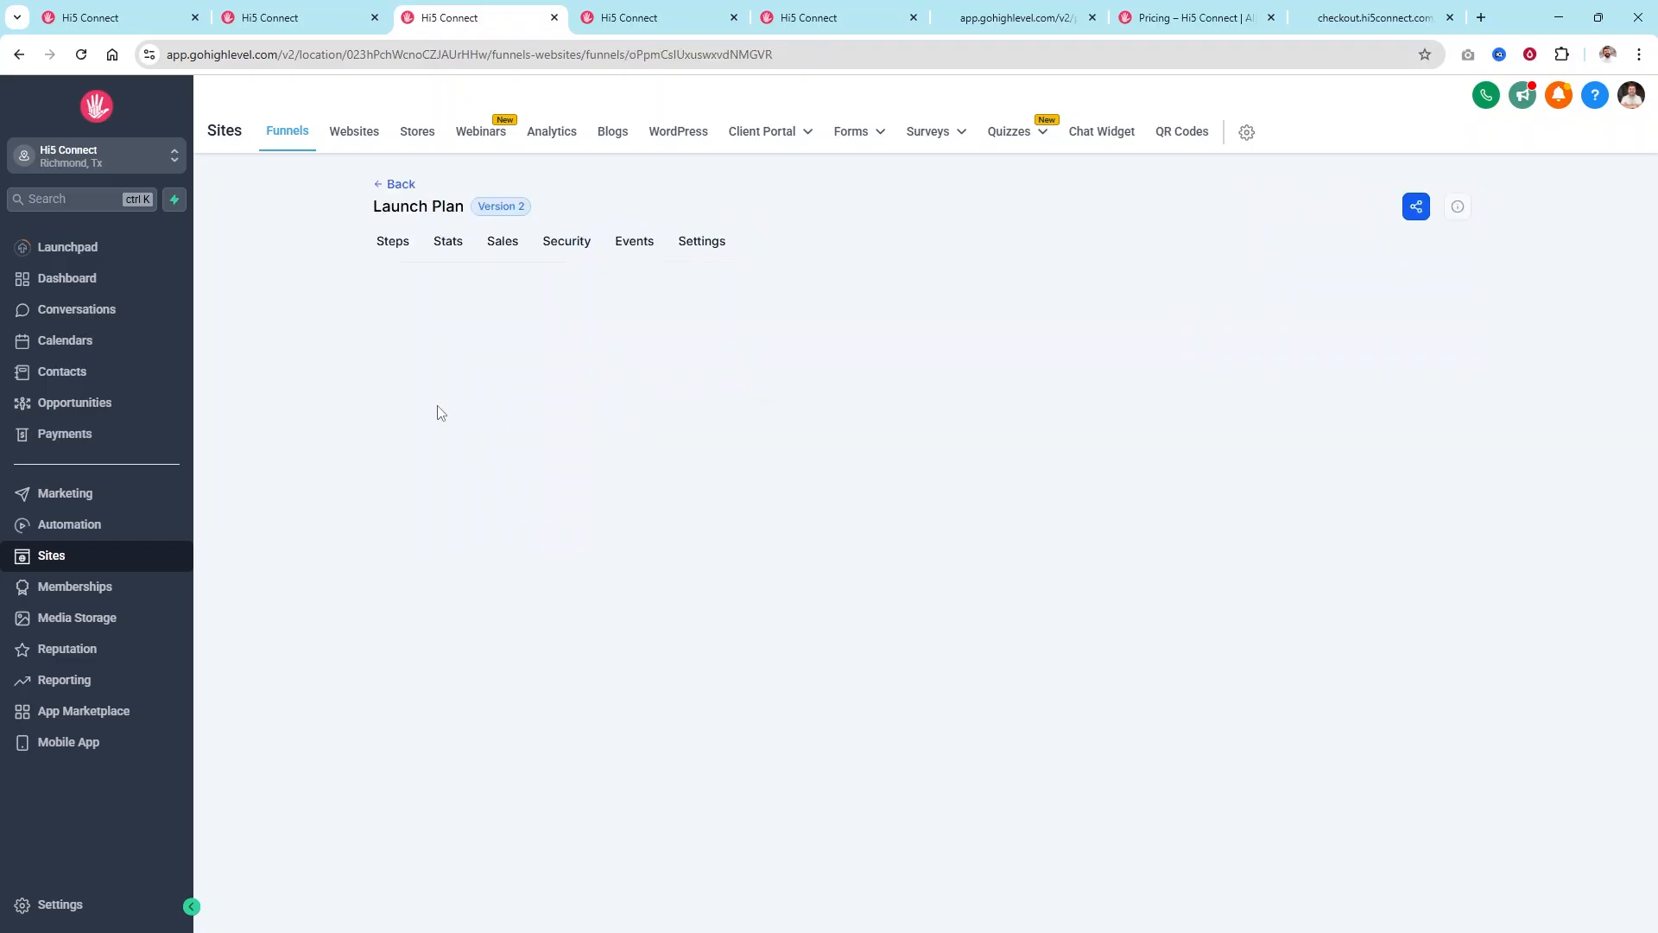
{"action": "left_click", "coordinate": [1358, 309]}
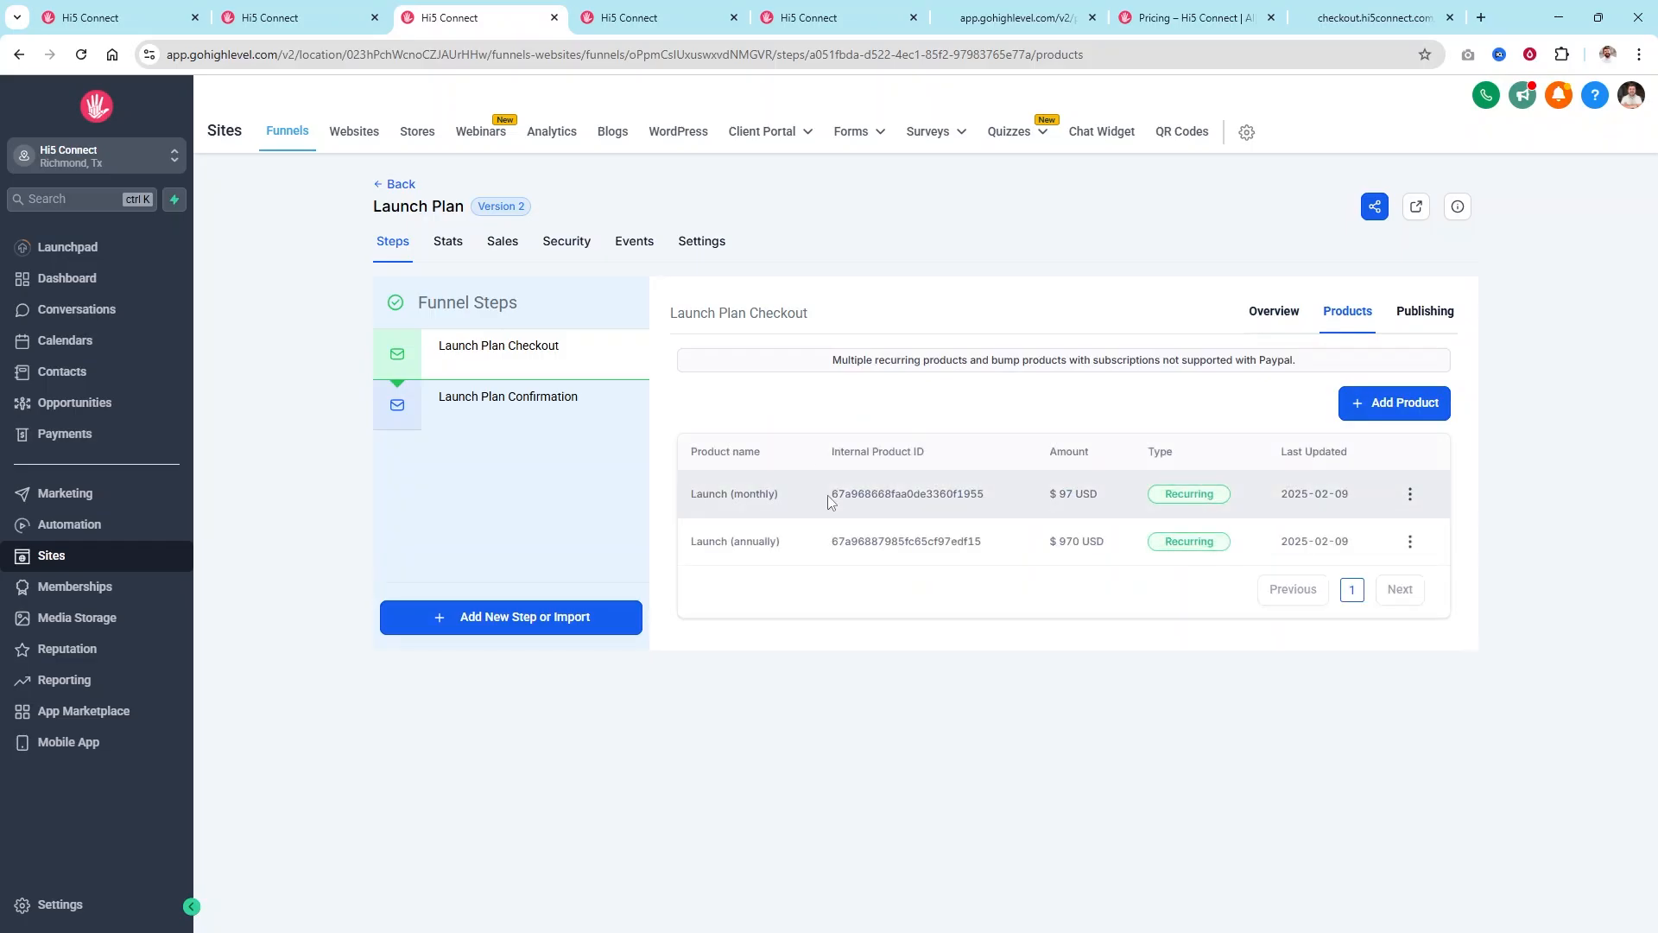
{"action": "left_click", "coordinate": [473, 406]}
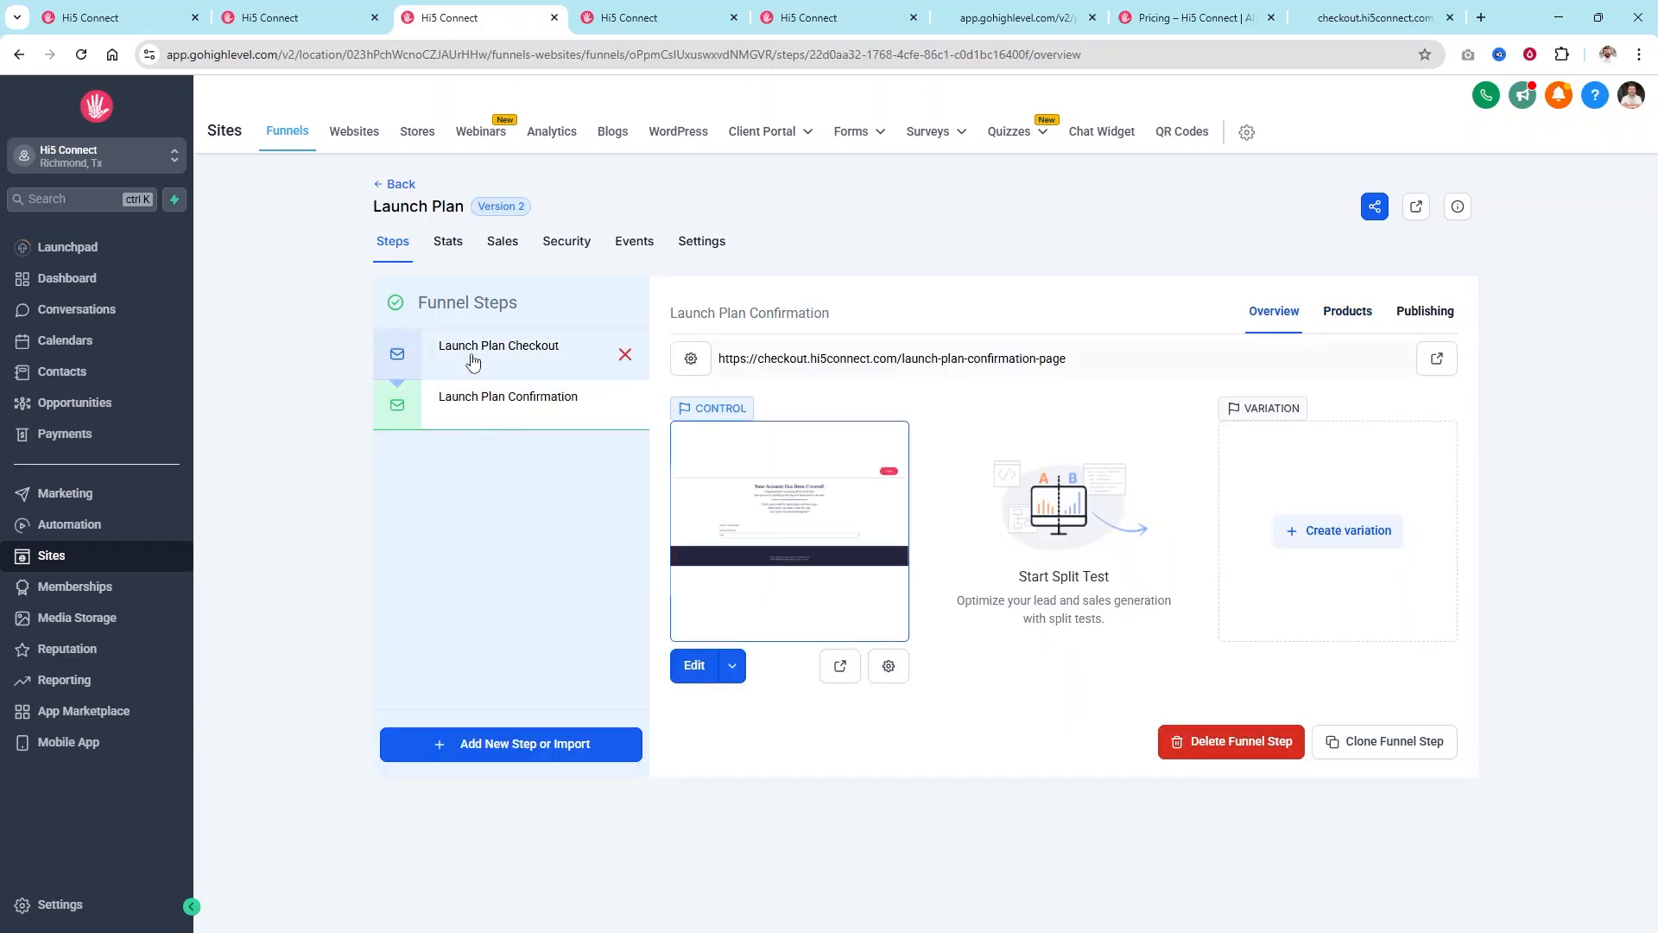
{"action": "left_click", "coordinate": [473, 361]}
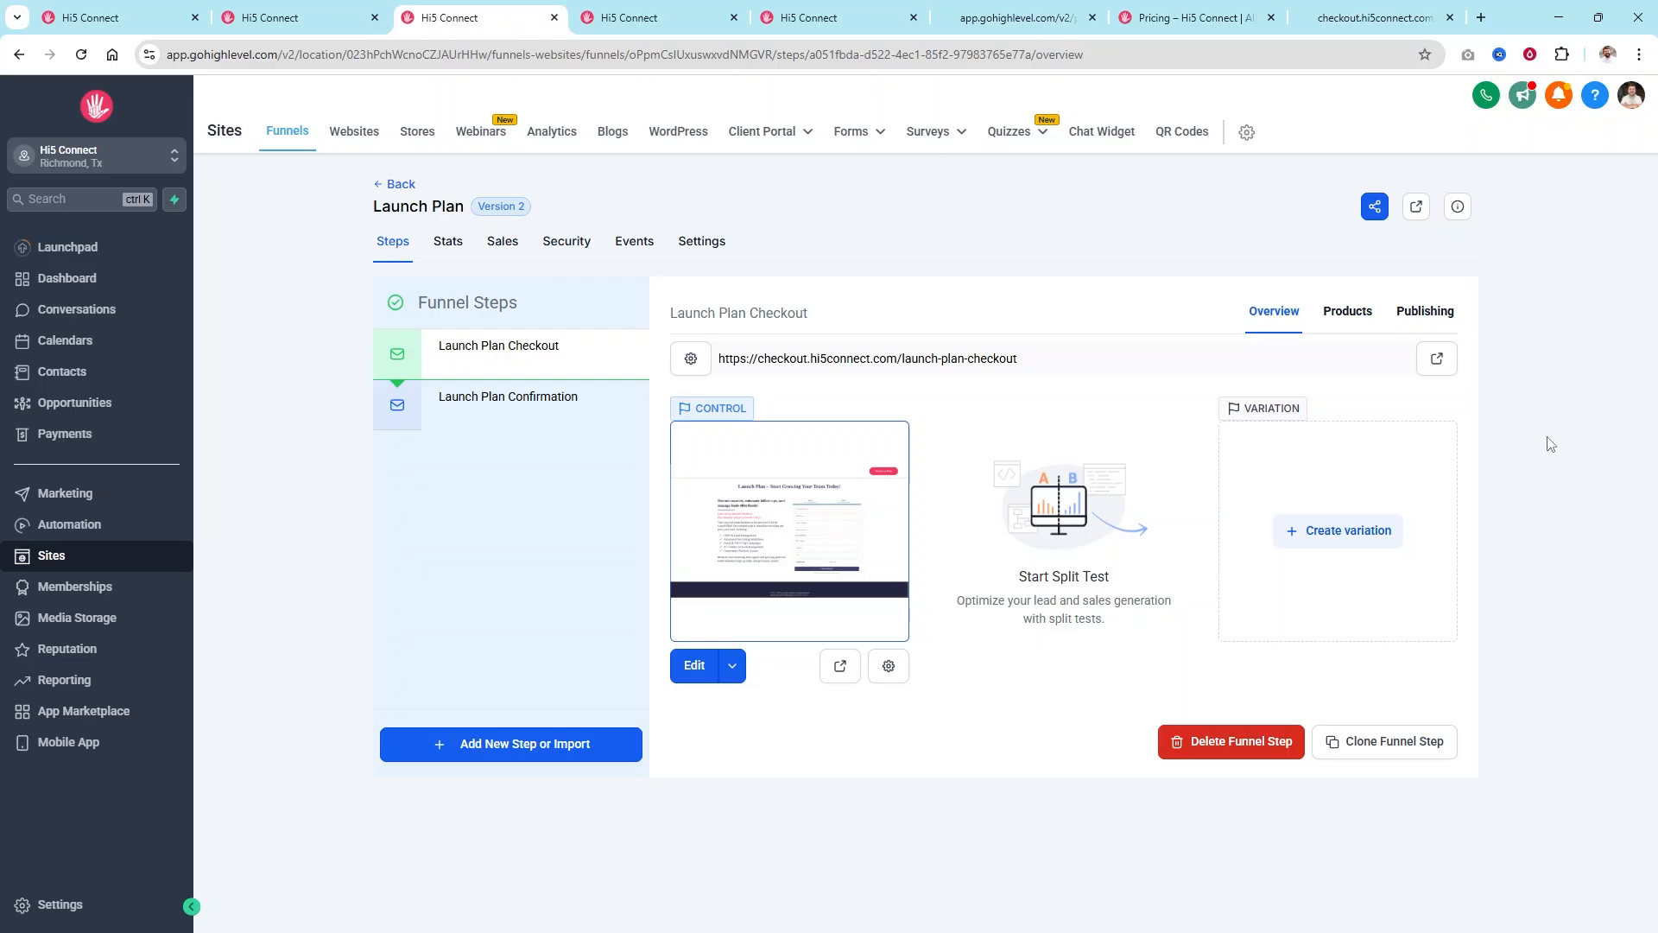
Return from the Launch Plan checkout to the plans, then switch back to the SaaS Sales funnel.
{"action": "left_click", "coordinate": [1354, 19]}
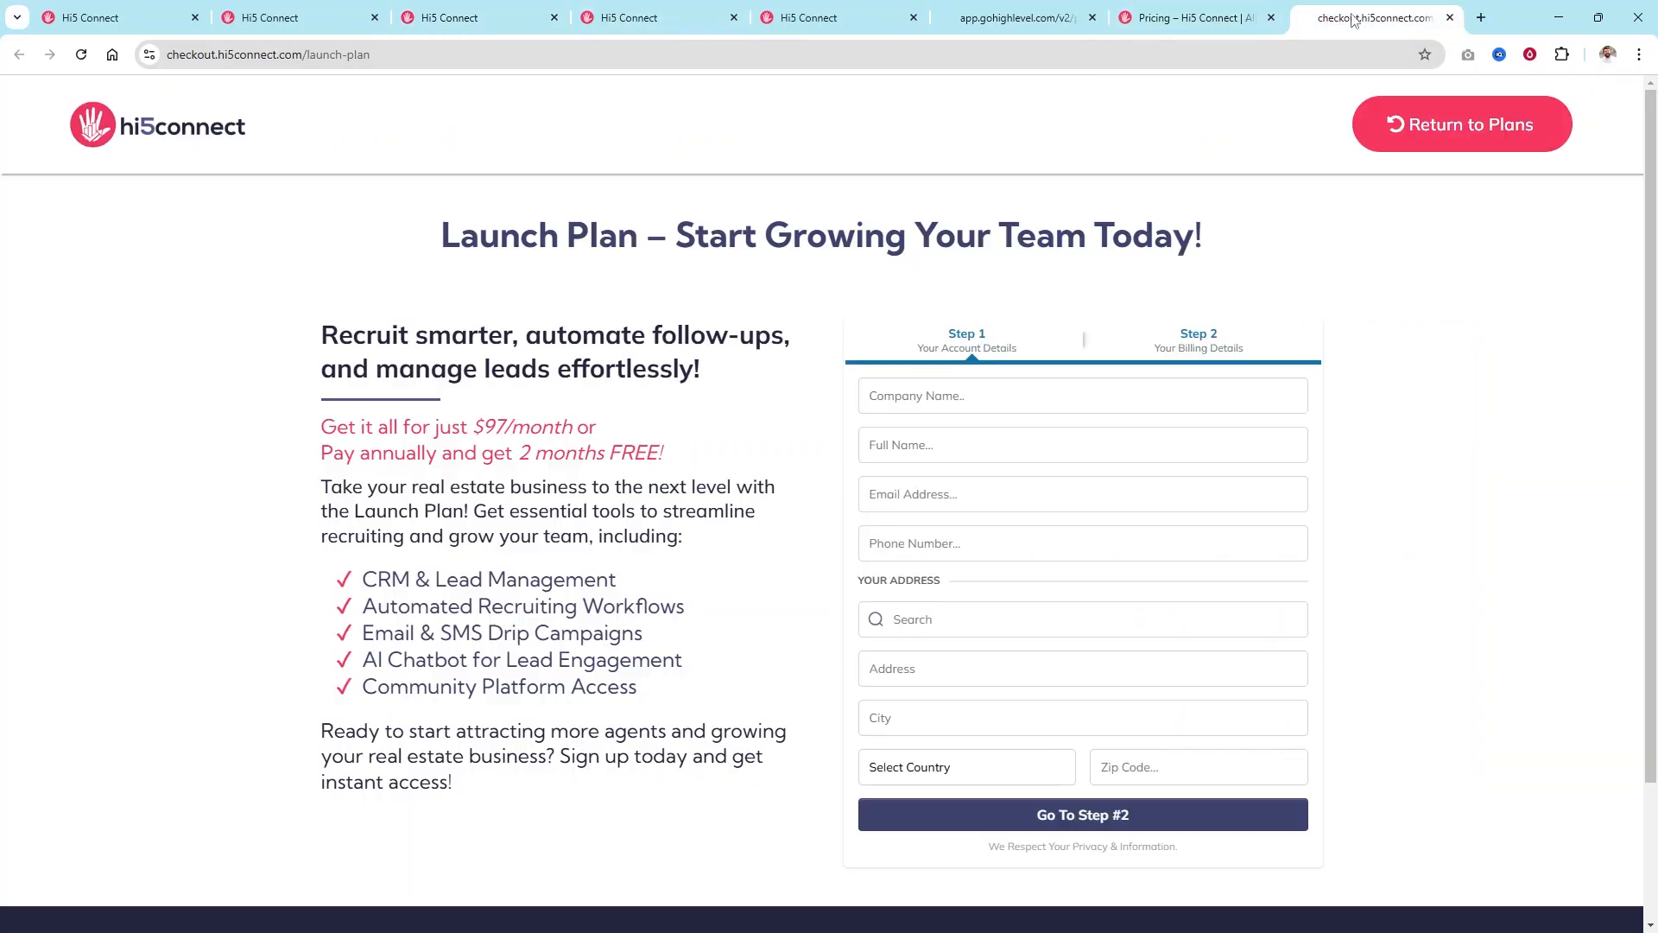
{"action": "left_click", "coordinate": [1474, 149]}
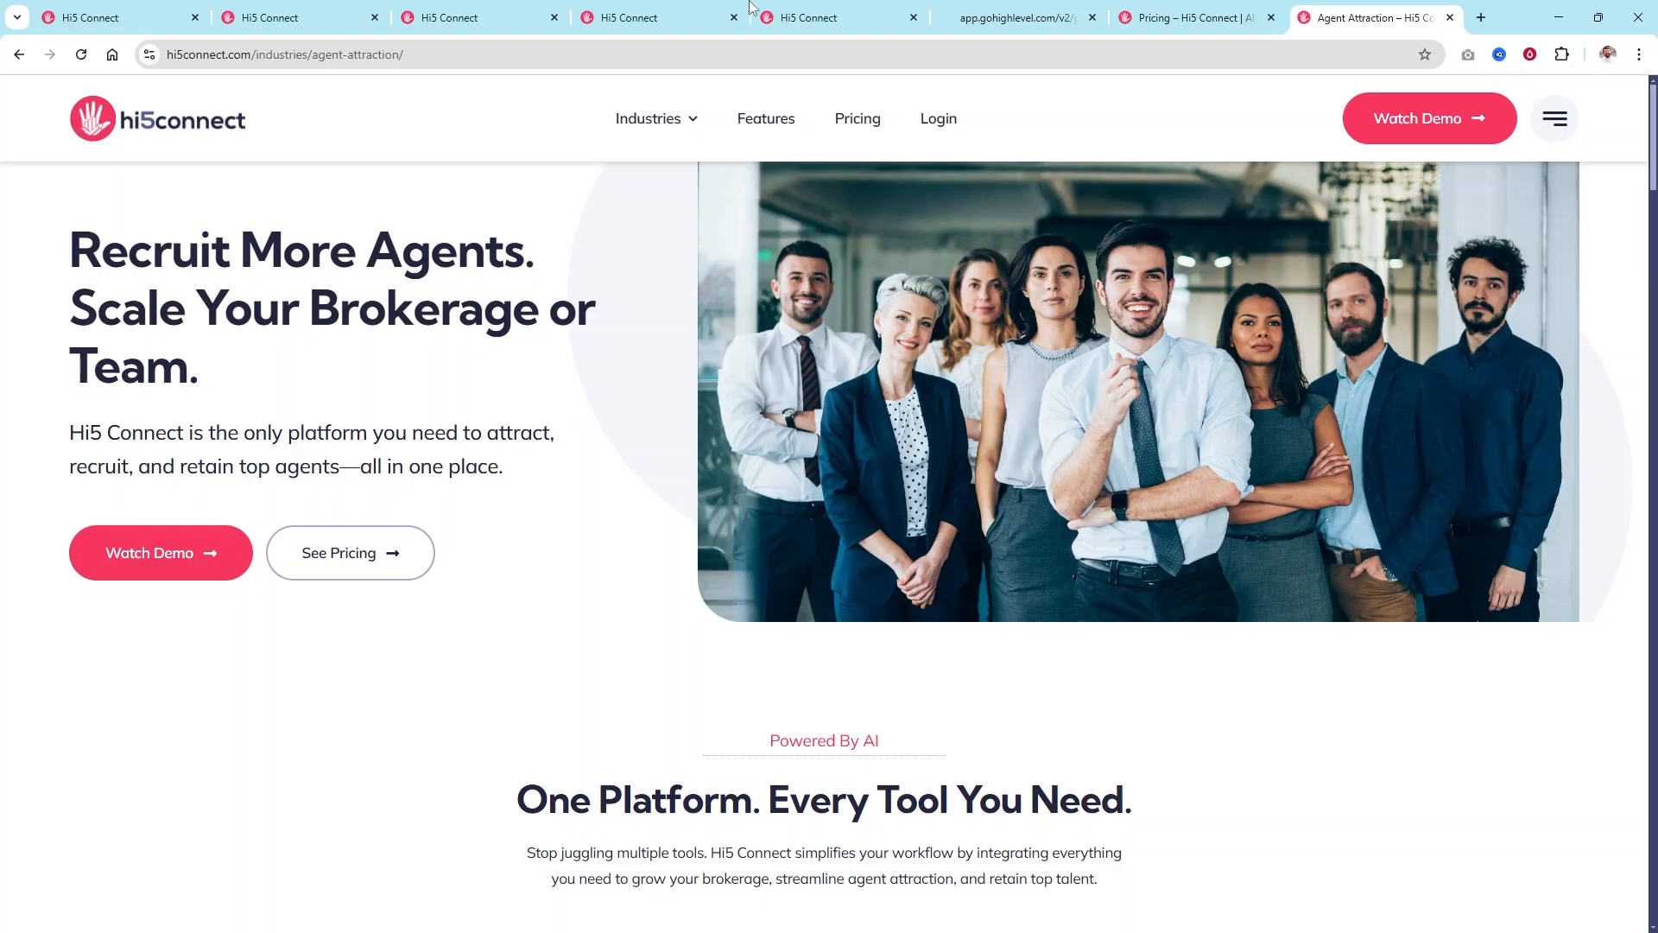
{"action": "left_click", "coordinate": [1062, 12]}
{"action": "left_click", "coordinate": [1158, 13]}
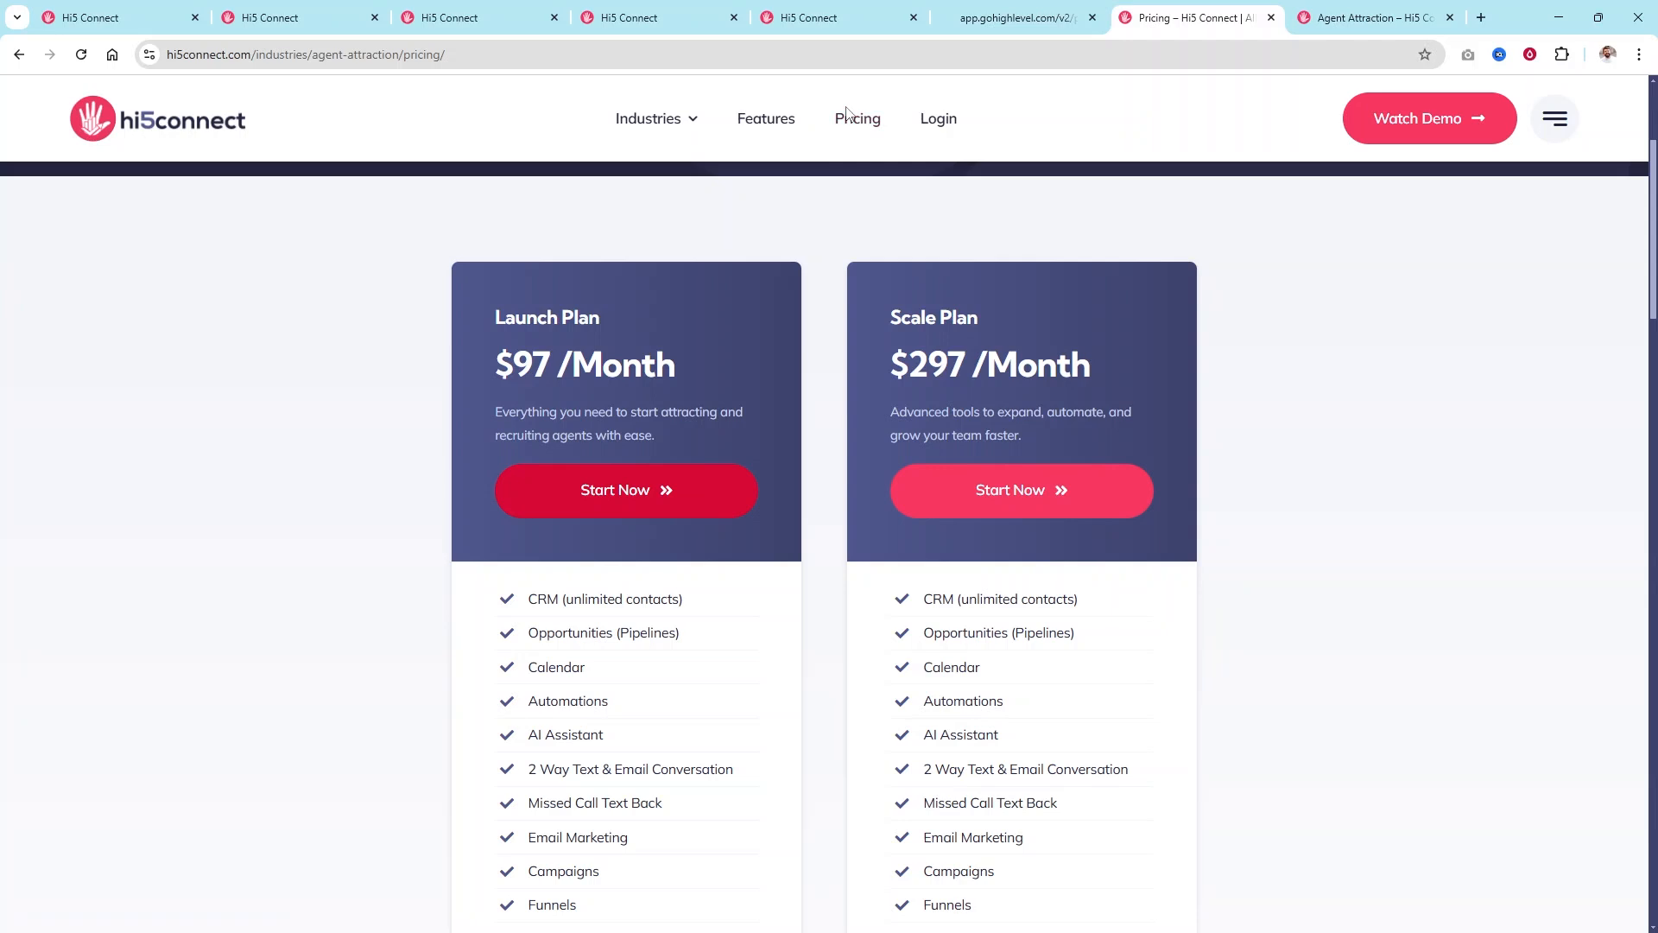
{"action": "left_click", "coordinate": [479, 13]}
{"action": "left_click", "coordinate": [667, 10]}
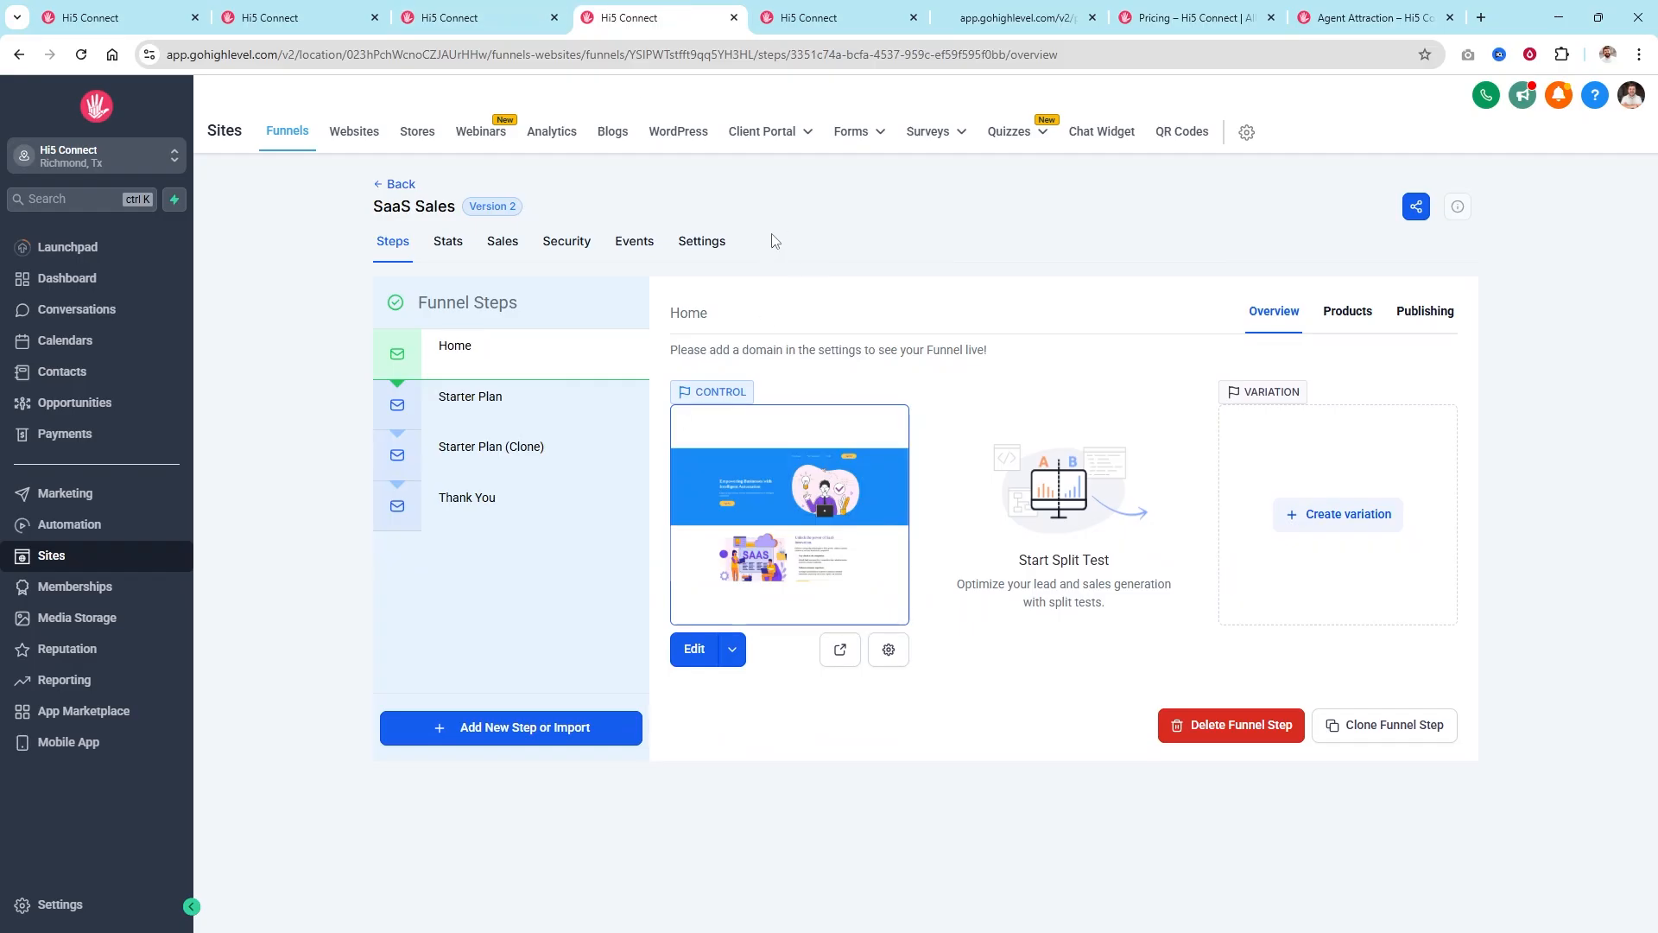
Open the Starter Plan step's page details, showing path /starter-plan-page.
{"action": "left_click", "coordinate": [701, 242]}
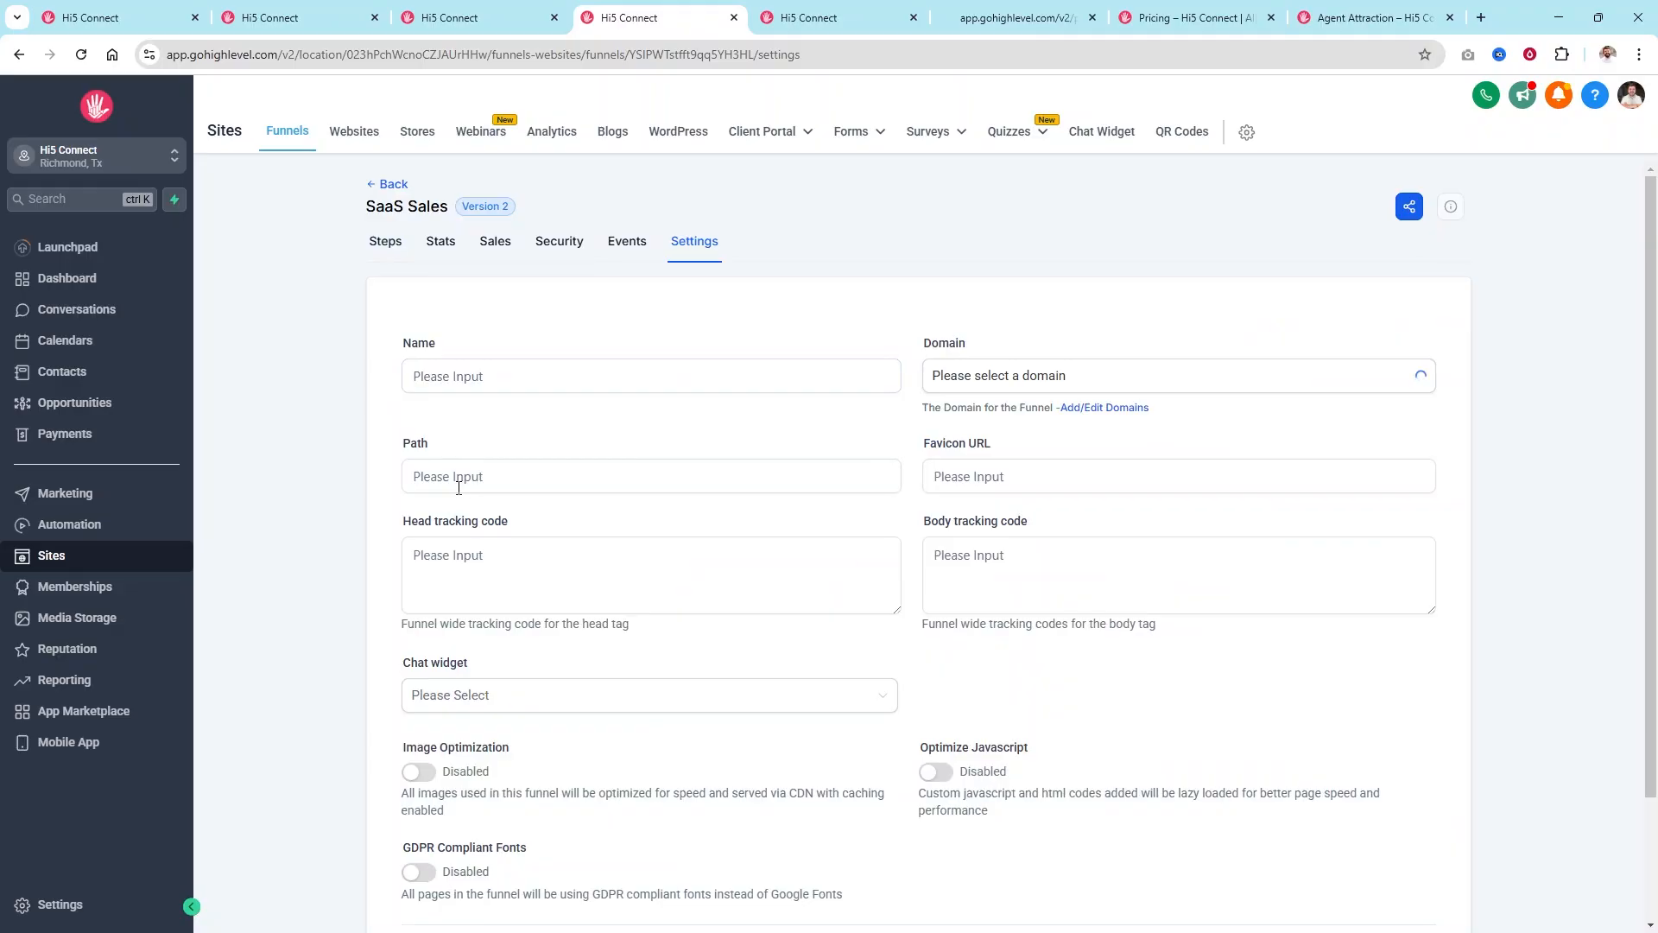
{"action": "left_click", "coordinate": [385, 242]}
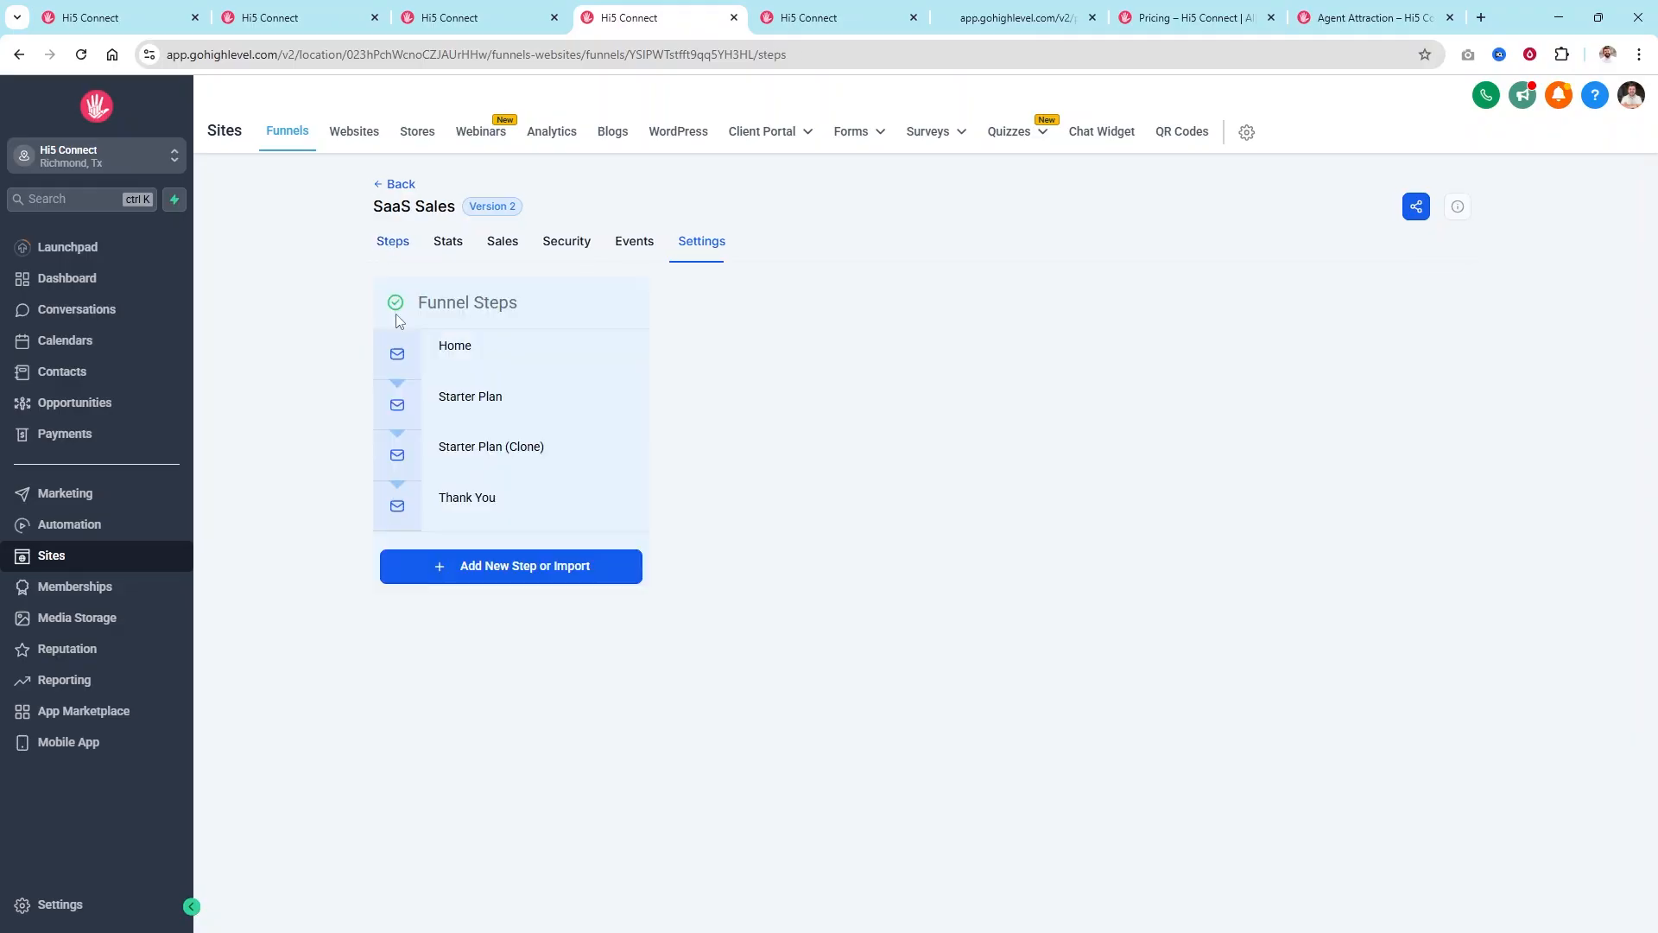
{"action": "left_click", "coordinate": [483, 402]}
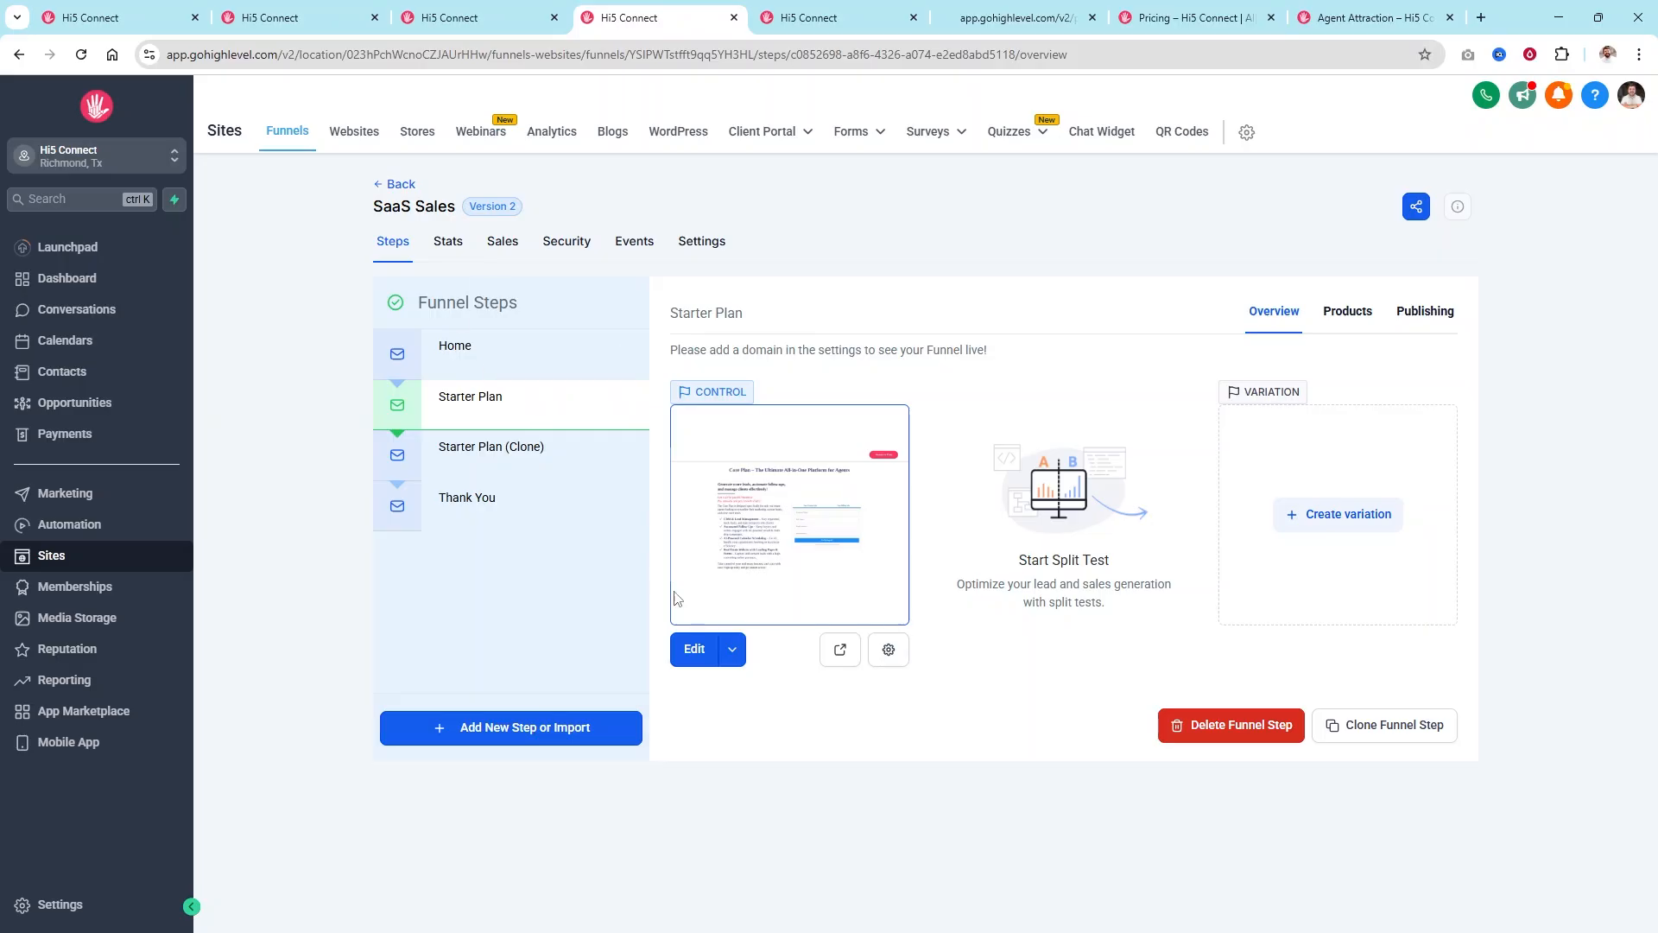
{"action": "left_click", "coordinate": [890, 651]}
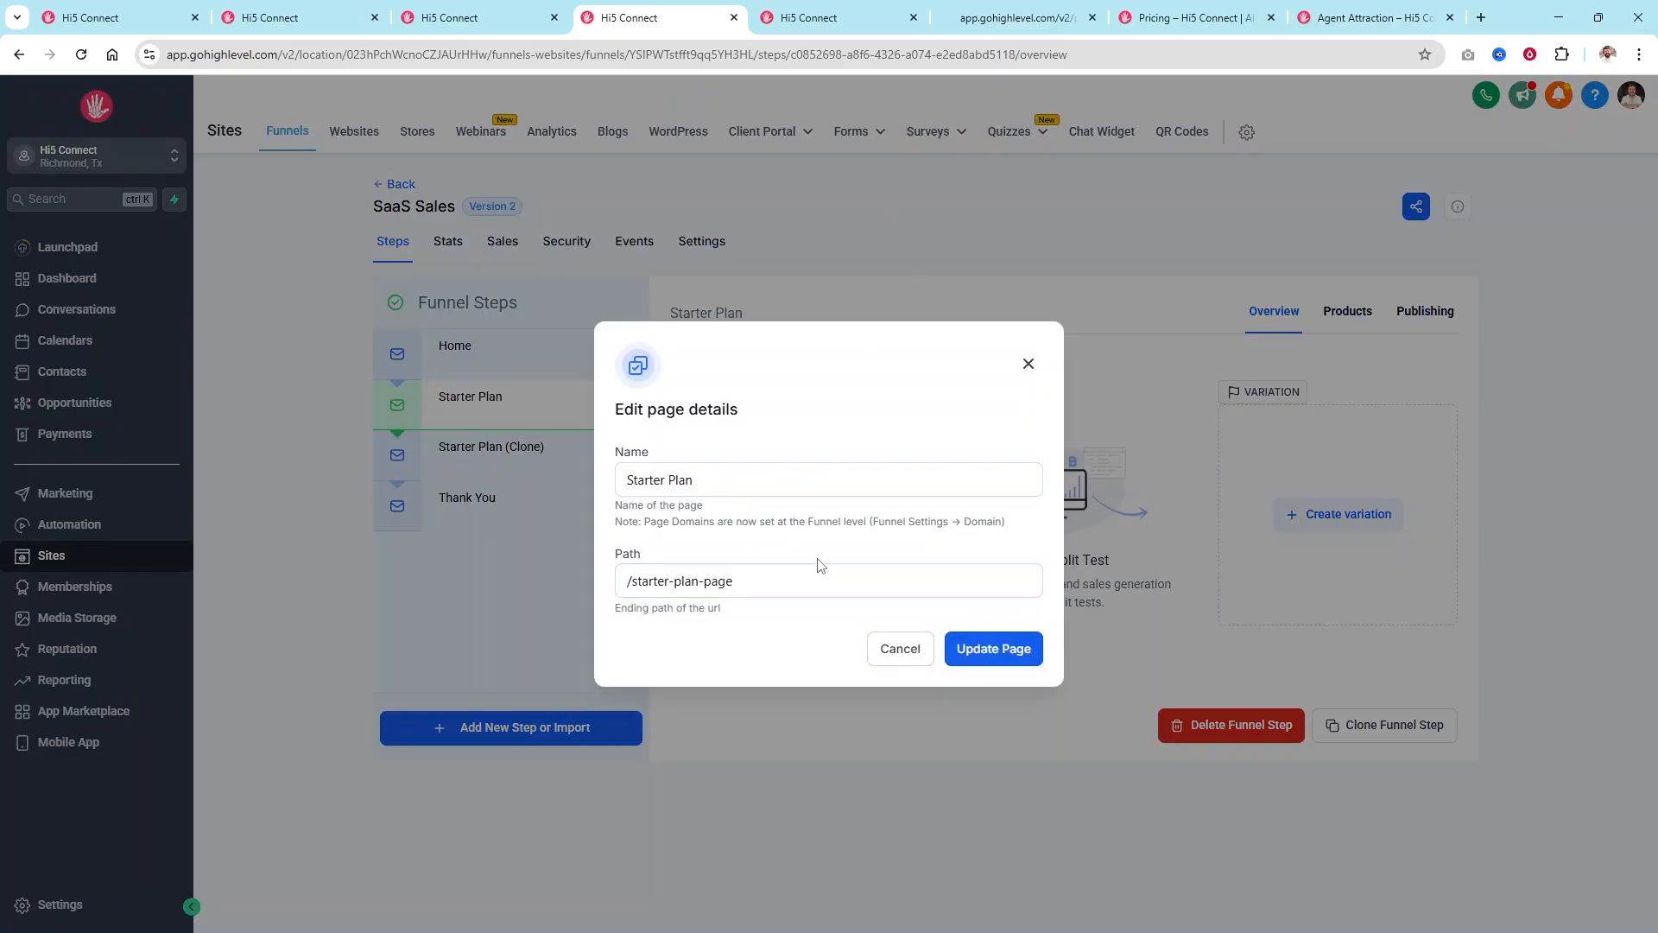
Dismiss the Starter Plan page details, keeping the path /starter-plan-page unchanged.
{"action": "left_click", "coordinate": [632, 579]}
{"action": "left_click_drag", "start_coordinate": [631, 579], "coordinate": [547, 584]}
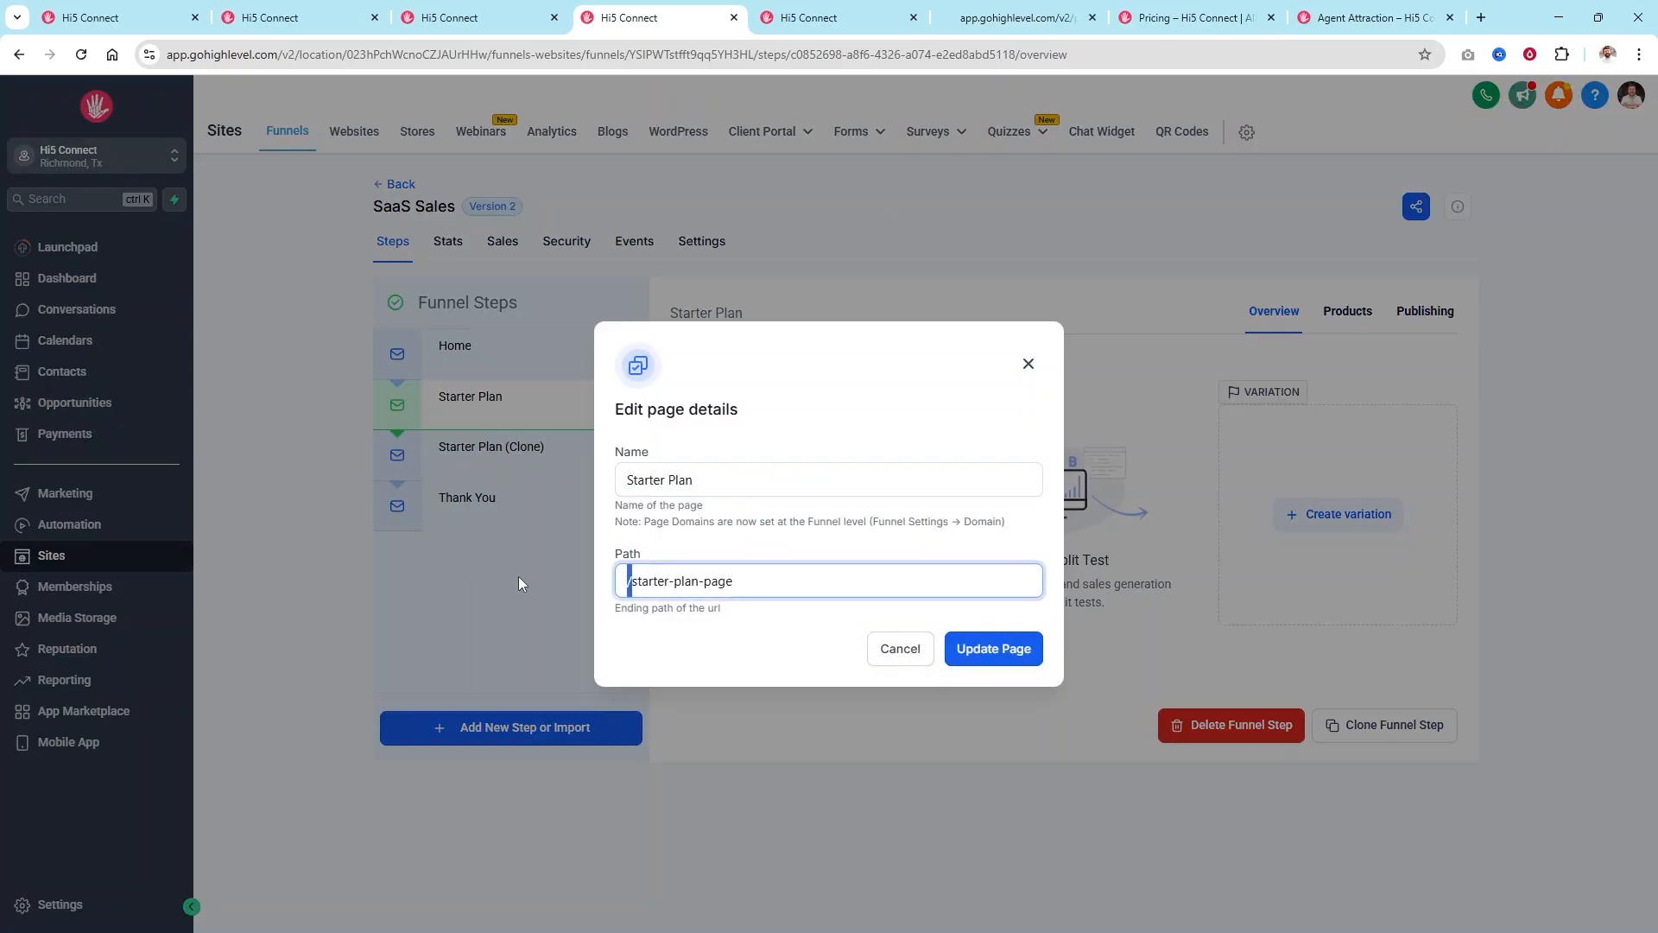
{"action": "left_click", "coordinate": [897, 225]}
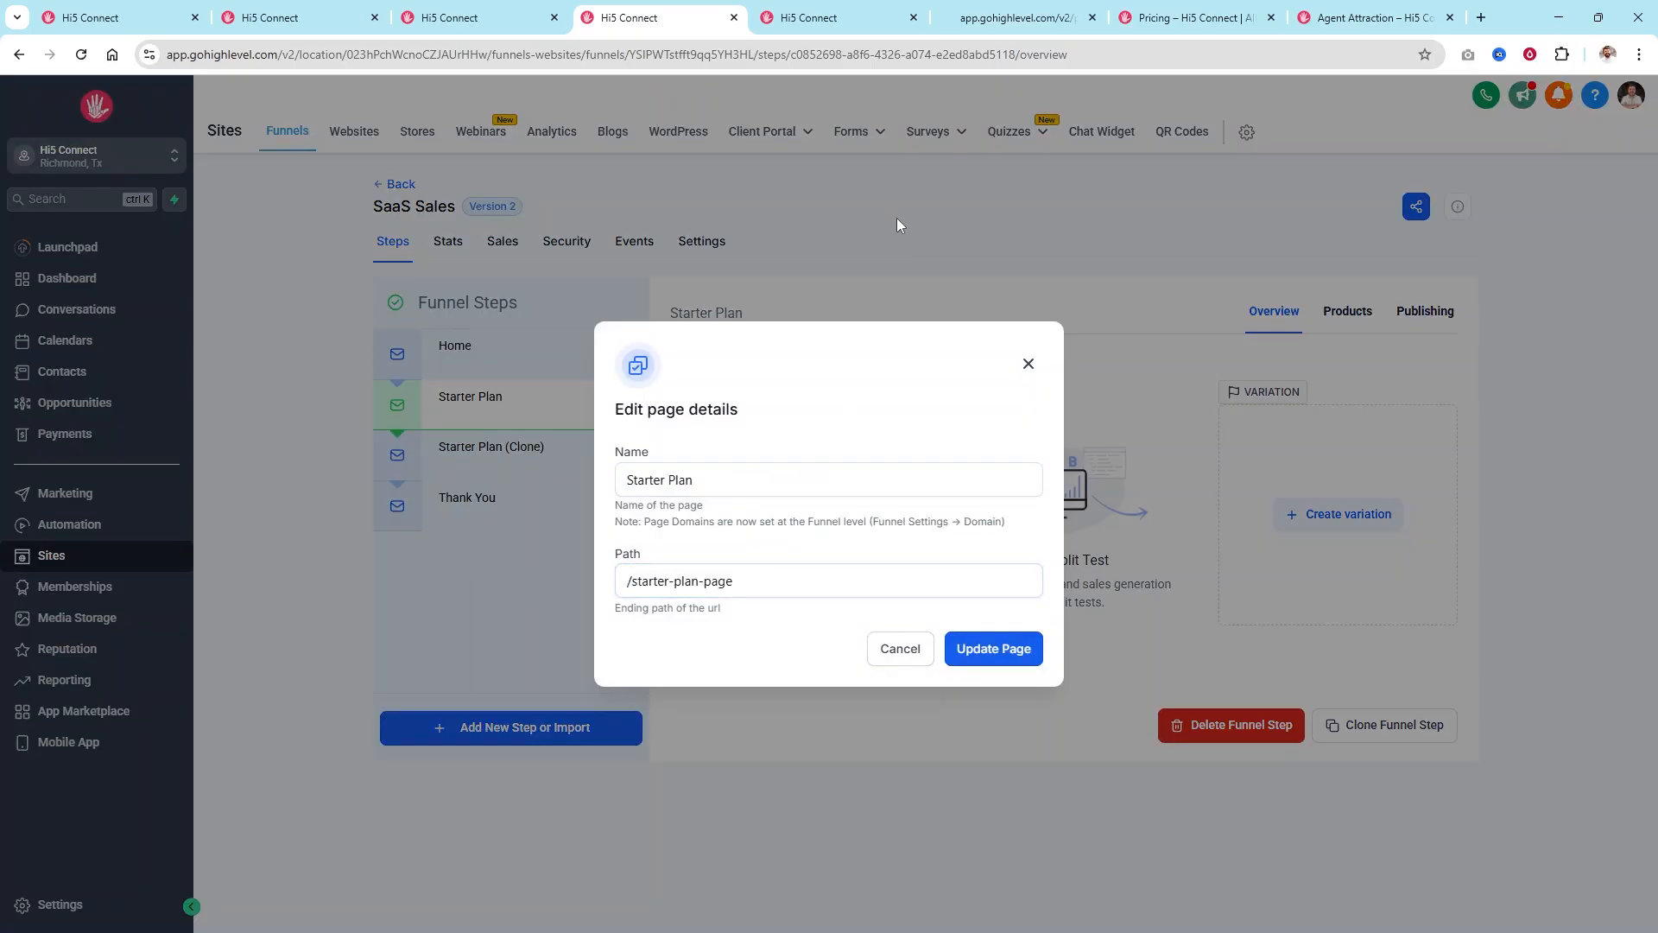
{"action": "left_click", "coordinate": [1028, 363]}
{"action": "left_click_drag", "start_coordinate": [1185, 267], "coordinate": [383, 260]}
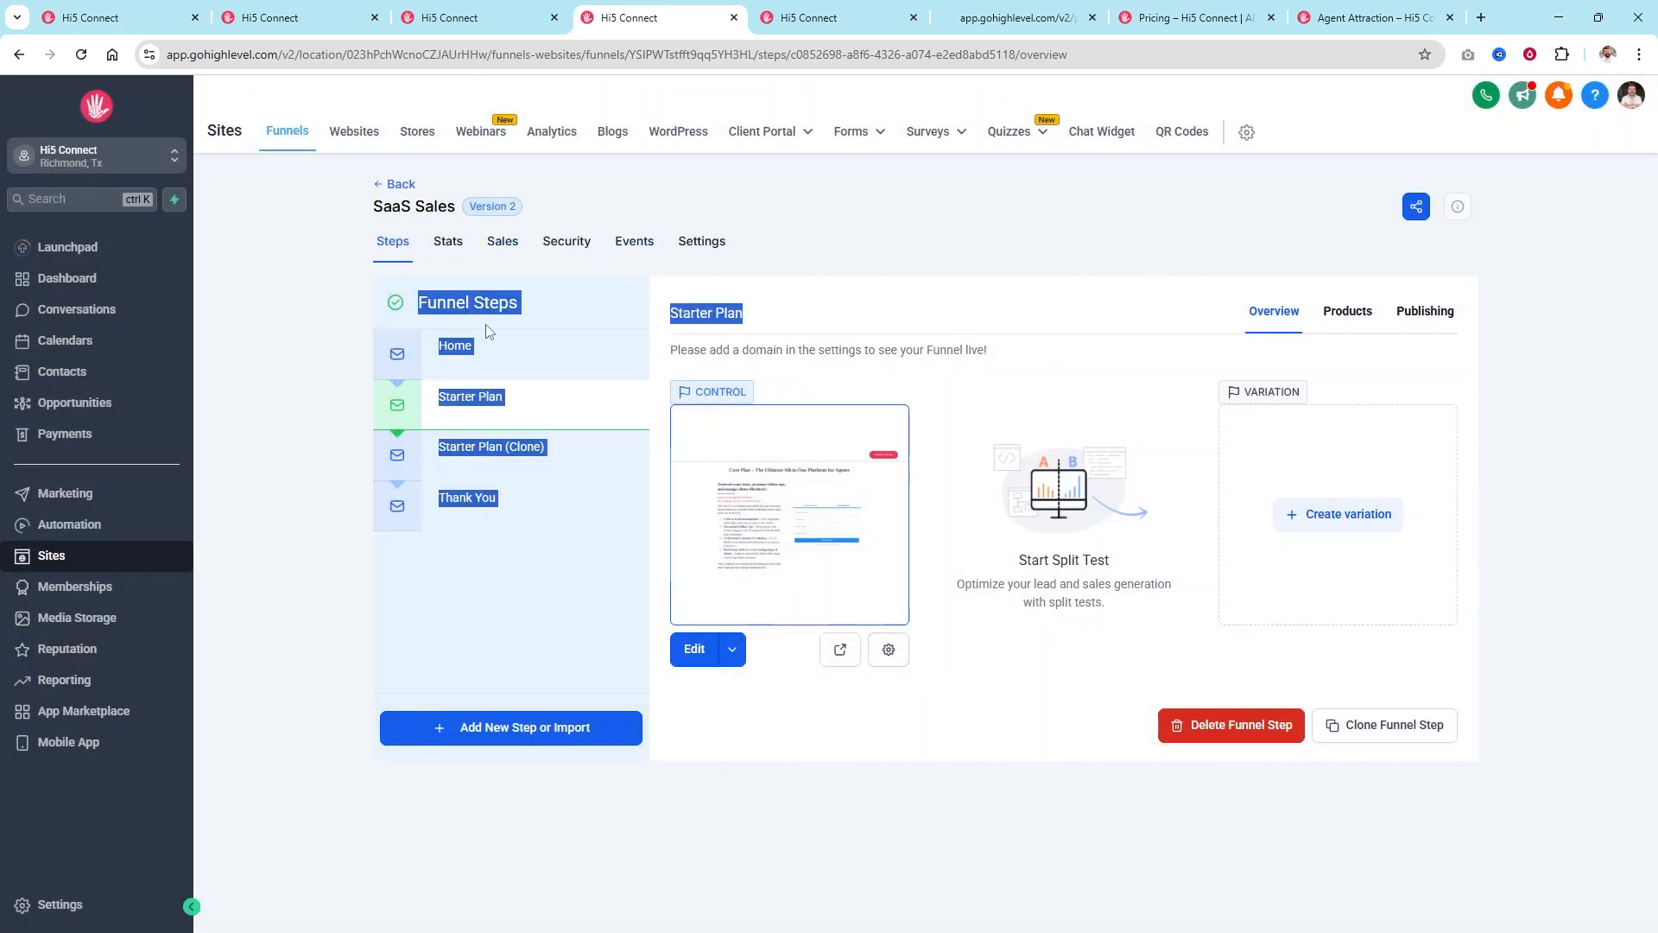
{"action": "left_click", "coordinate": [523, 271]}
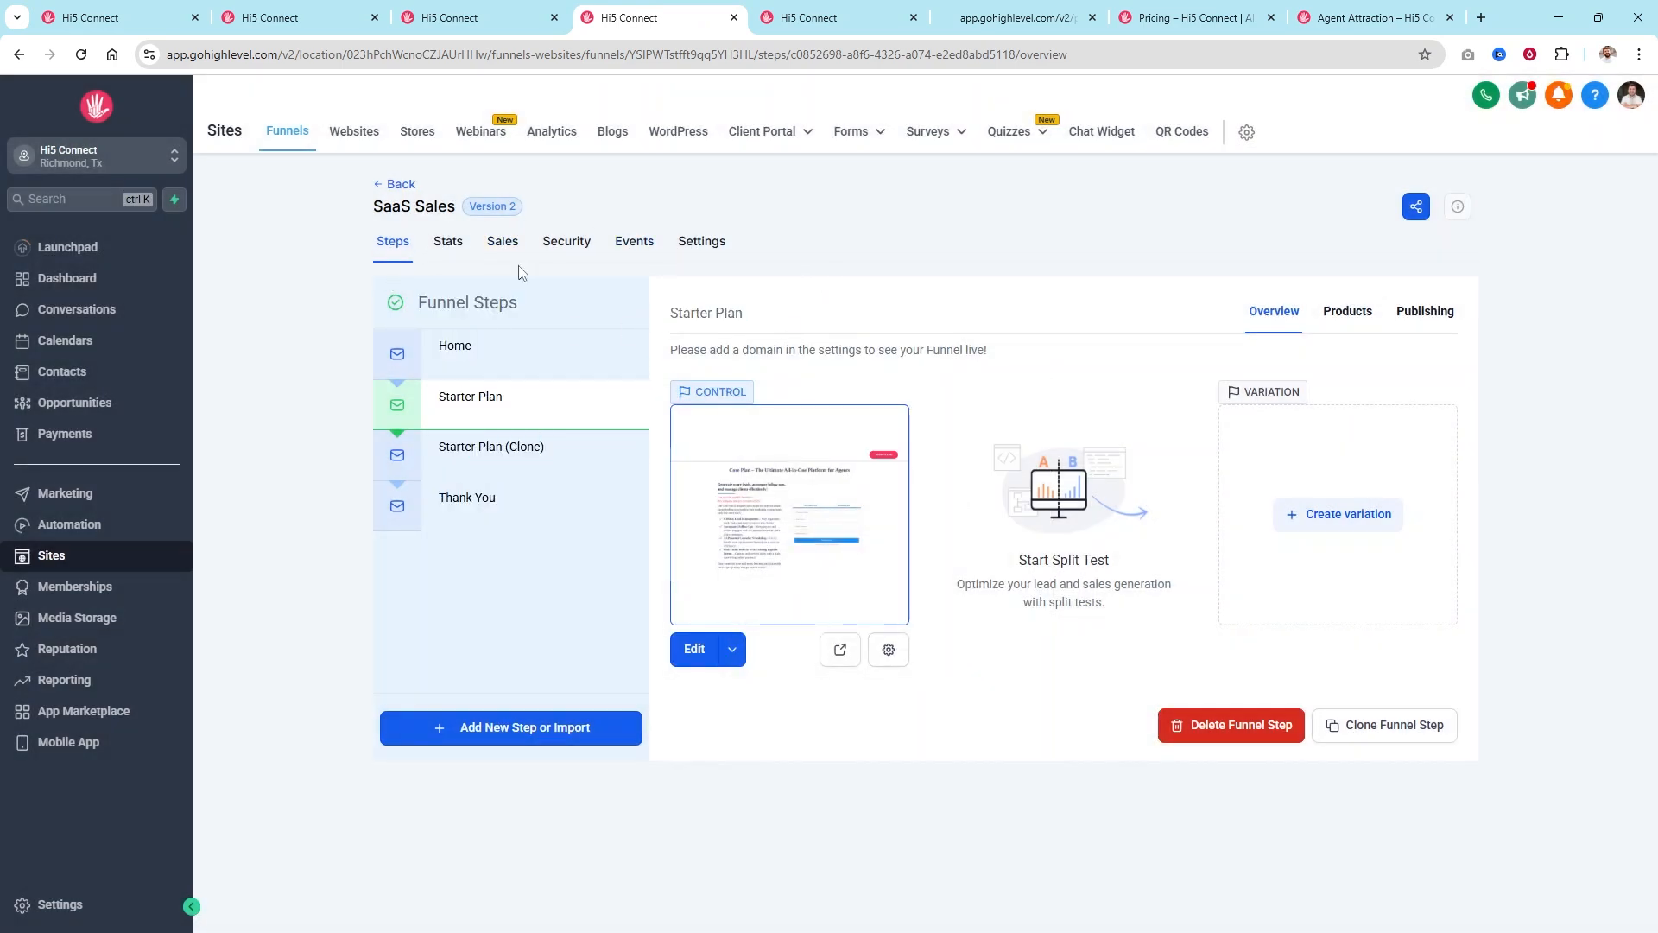